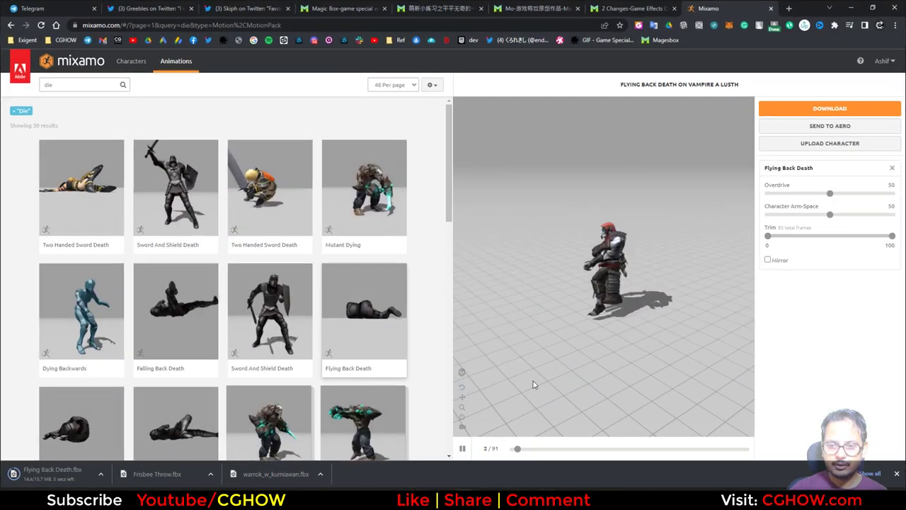
# Review the reference hit effect and the Flying Back Death animation in the browser, and switch to Unreal Editor
pyautogui.click(642, 7)
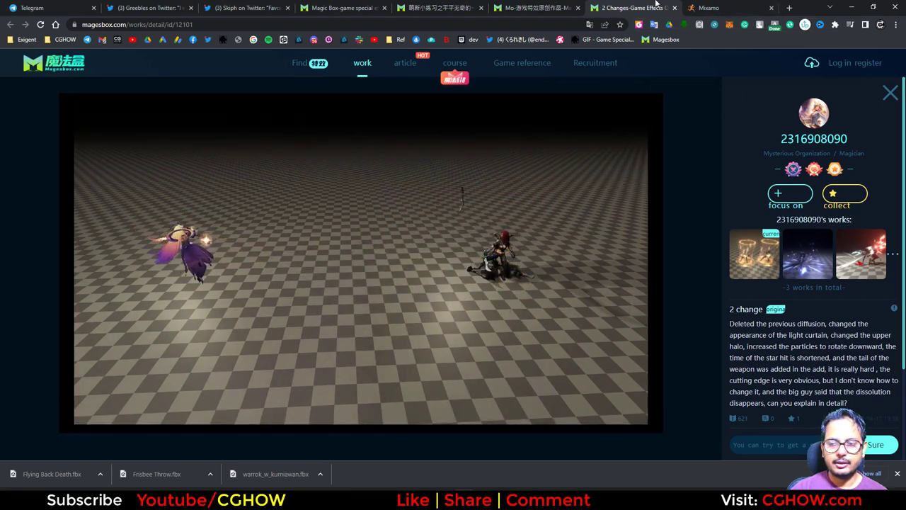
pyautogui.click(729, 10)
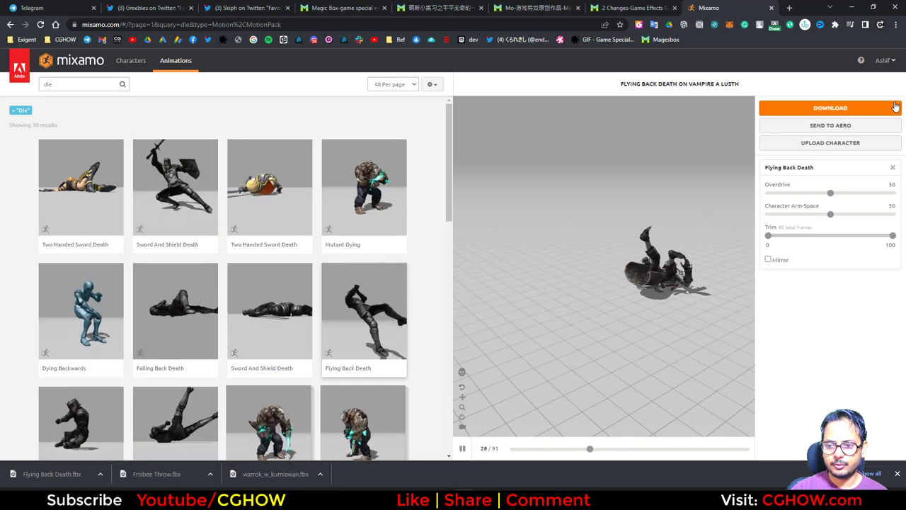
pyautogui.click(851, 7)
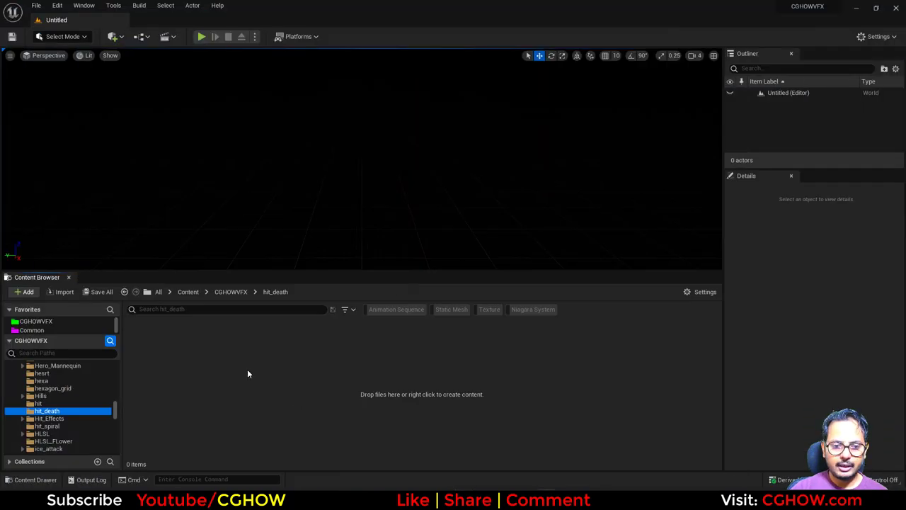
# Create an anim folder with death and throw subfolders in hit_death and import the matching Flying Back Death and Frisbee Throw FBX files
pyautogui.rightClick(249, 372)
pyautogui.click(295, 92)
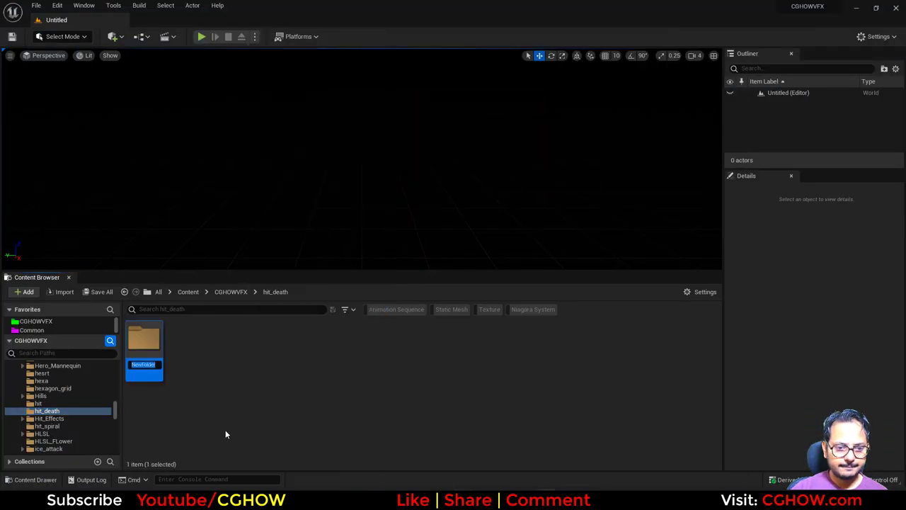
pyautogui.rightClick(213, 368)
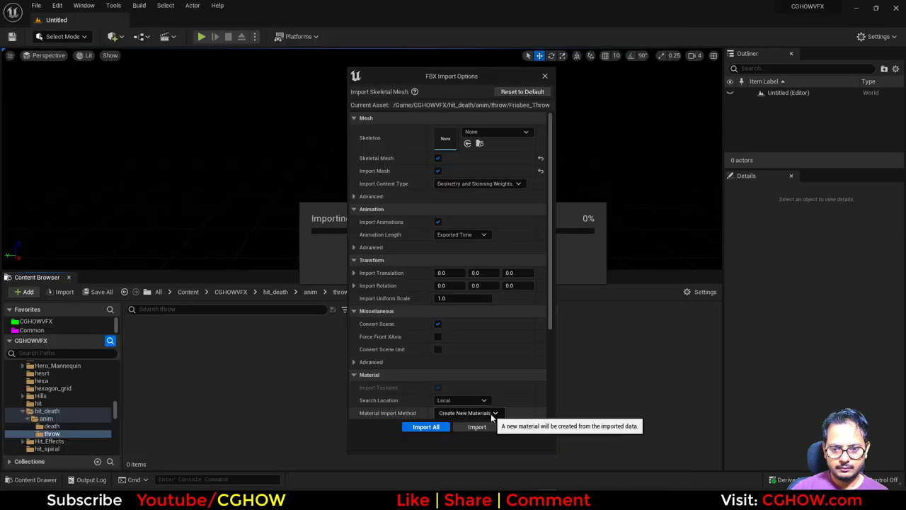
pyautogui.click(424, 425)
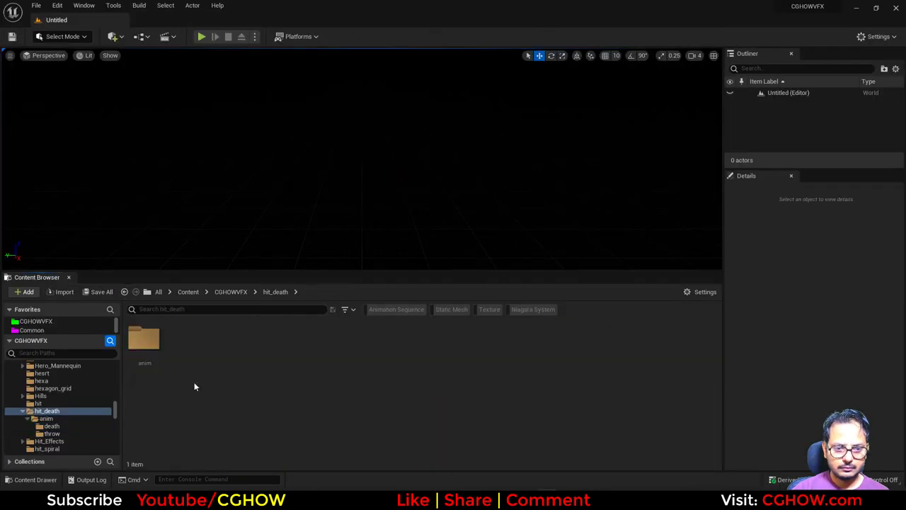
# Create a new level from a floor-and-sky template and rotate the sun for a dim, dusky sky
pyautogui.hotkey('ctrl', 'n')
pyautogui.doubleClick(505, 188)
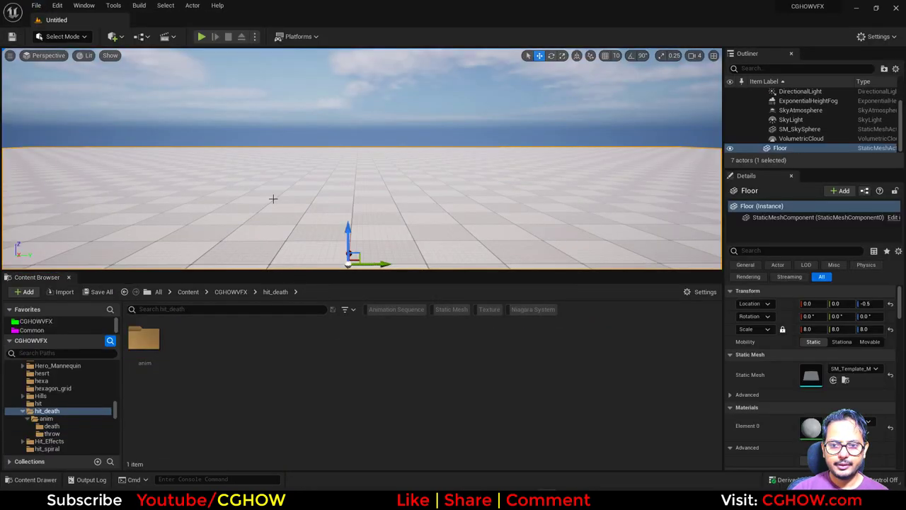
pyautogui.scroll(-3, 470, 190)
pyautogui.moveTo(469, 190); pyautogui.dragTo(466, 206, button='right')
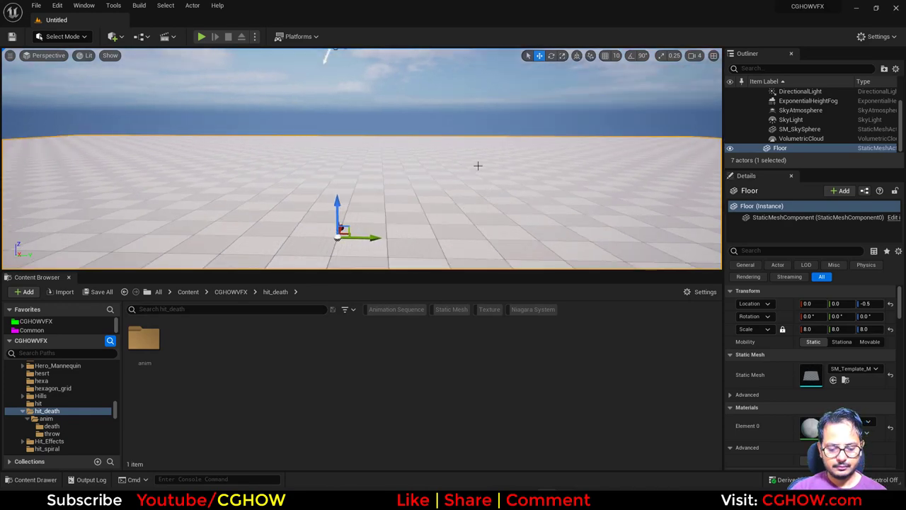
pyautogui.hotkey('ctrl', 'l')
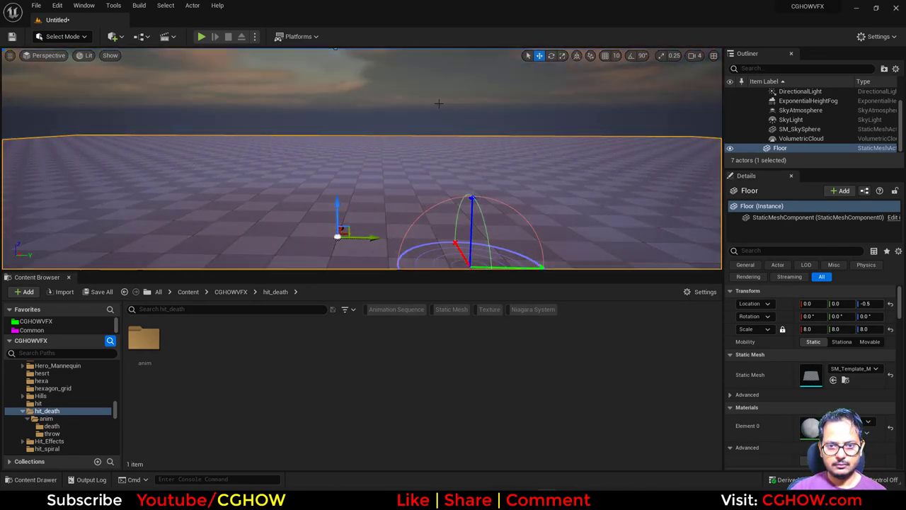
pyautogui.click(439, 103)
pyautogui.scroll(-2, 513, 197)
# Set the floor's scale to 100 on all three axes
pyautogui.click(590, 226)
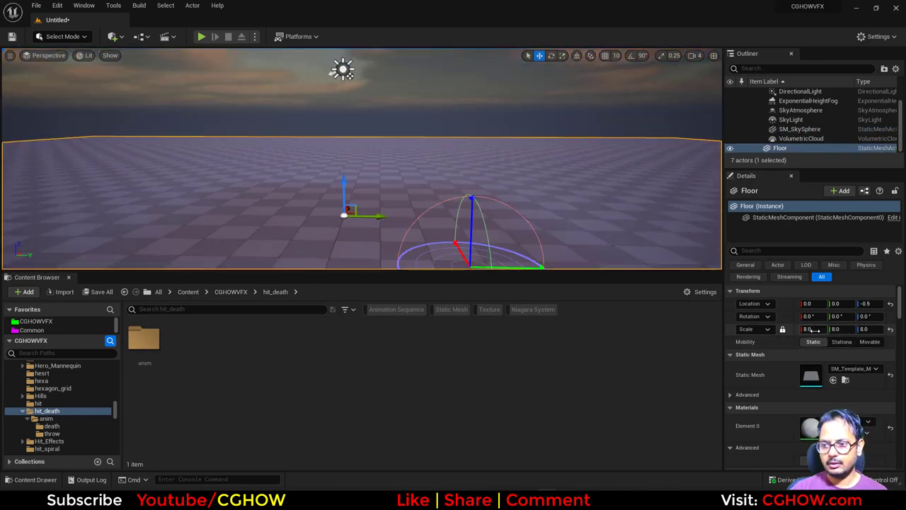
pyautogui.write('100')
pyautogui.press('Tab')
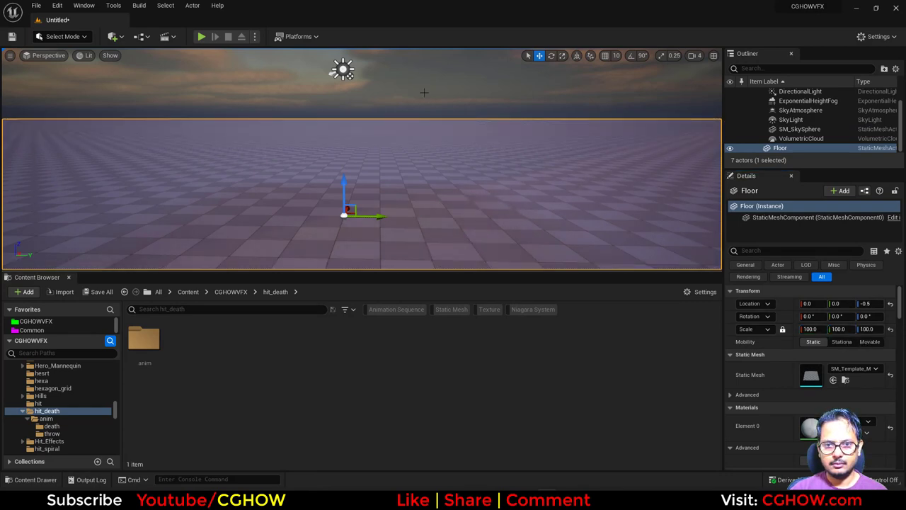
pyautogui.click(424, 92)
# Create a level sequence named seq in hit_death and place it in the level with Auto Play and indefinite looping
pyautogui.rightClick(247, 356)
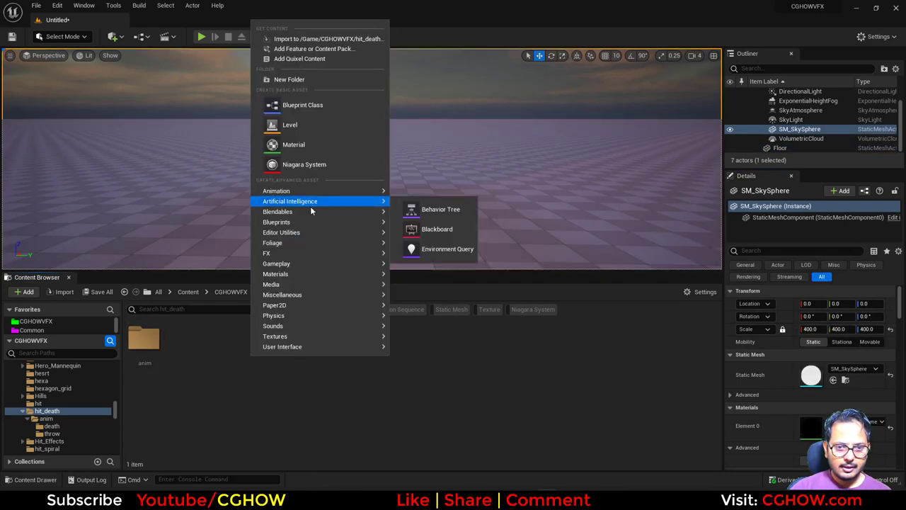
pyautogui.moveTo(326, 194)
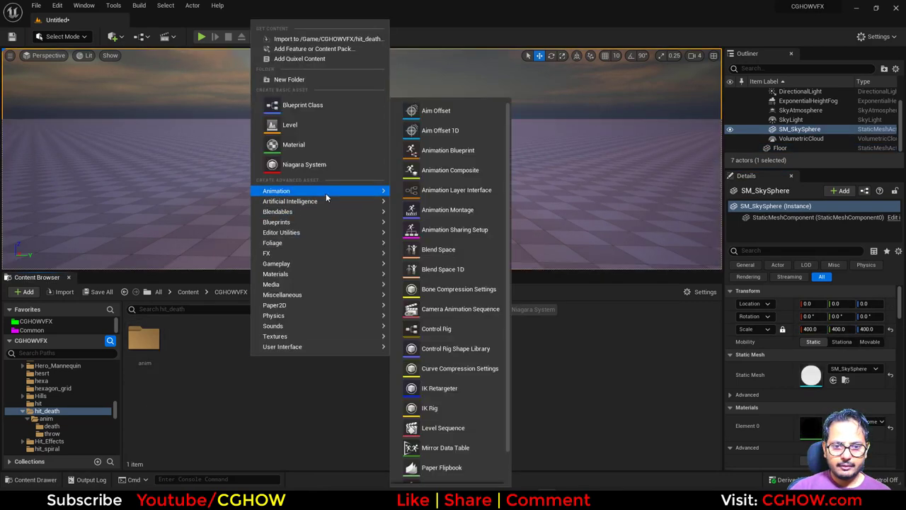
pyautogui.click(443, 427)
pyautogui.write('seq')
pyautogui.press('Return')
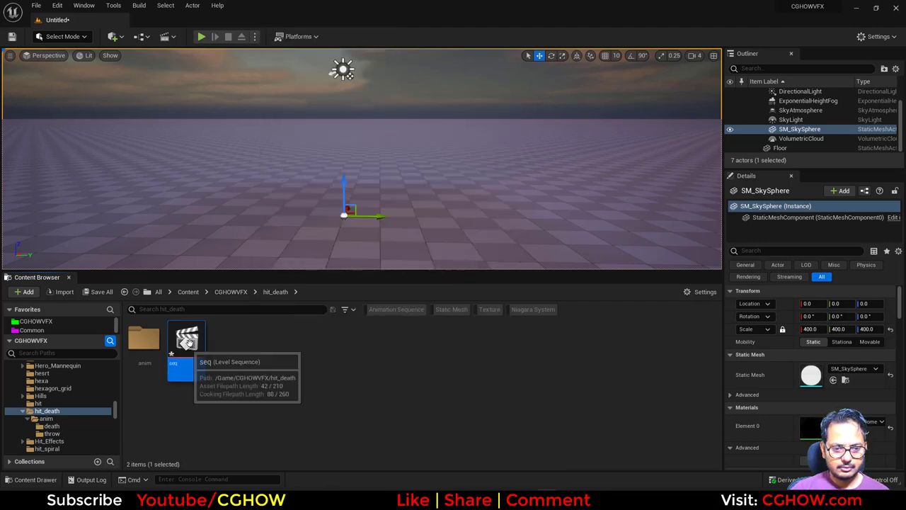
pyautogui.moveTo(186, 344); pyautogui.dragTo(284, 218)
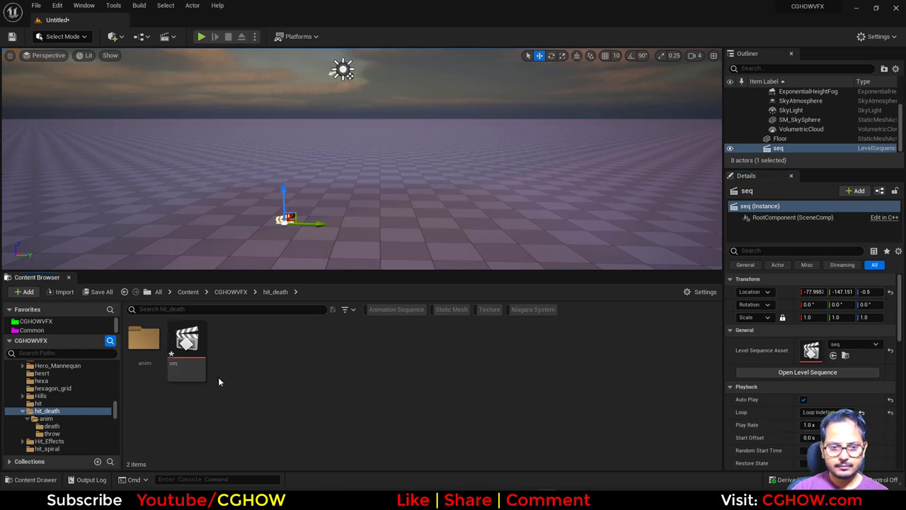
# Open seq in Sequencer and add the mixamo_com Frisbee Throw animation from the throw folder as a spawned character
pyautogui.doubleClick(187, 345)
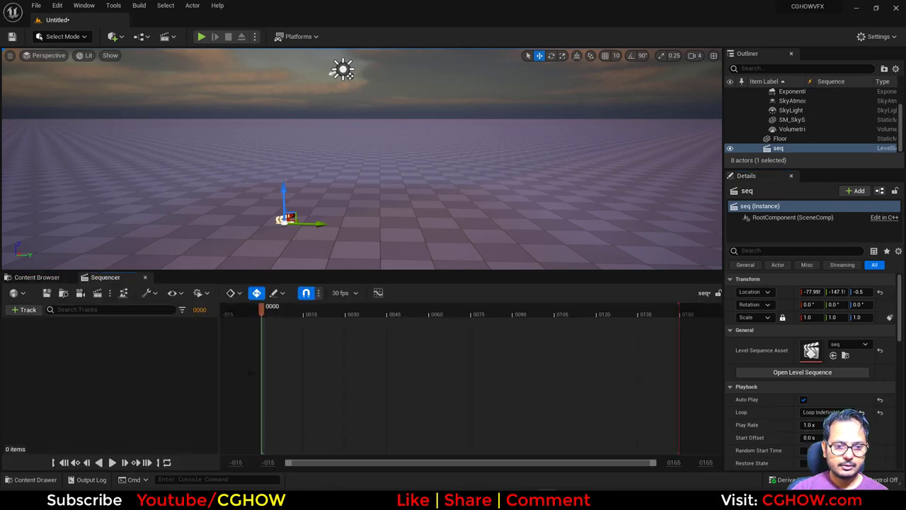
pyautogui.click(37, 278)
pyautogui.doubleClick(144, 340)
pyautogui.click(188, 347)
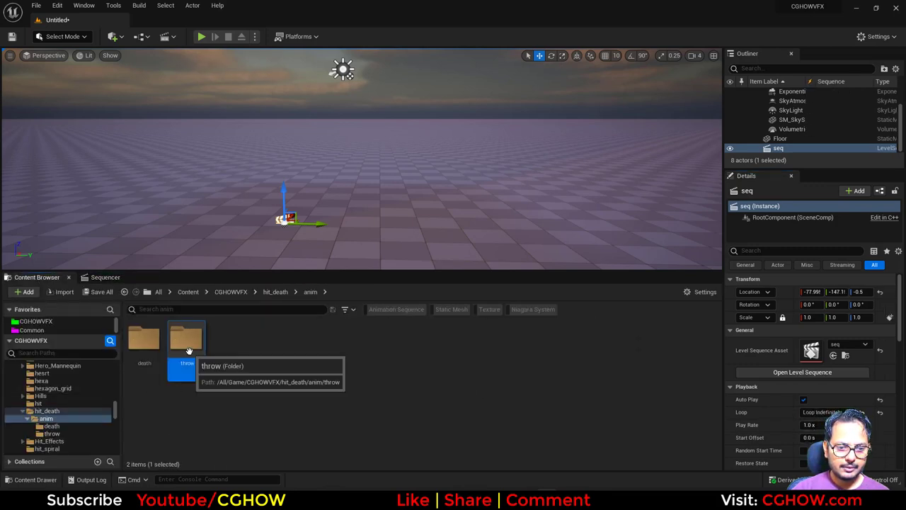
pyautogui.doubleClick(187, 347)
pyautogui.moveTo(182, 348); pyautogui.dragTo(164, 391)
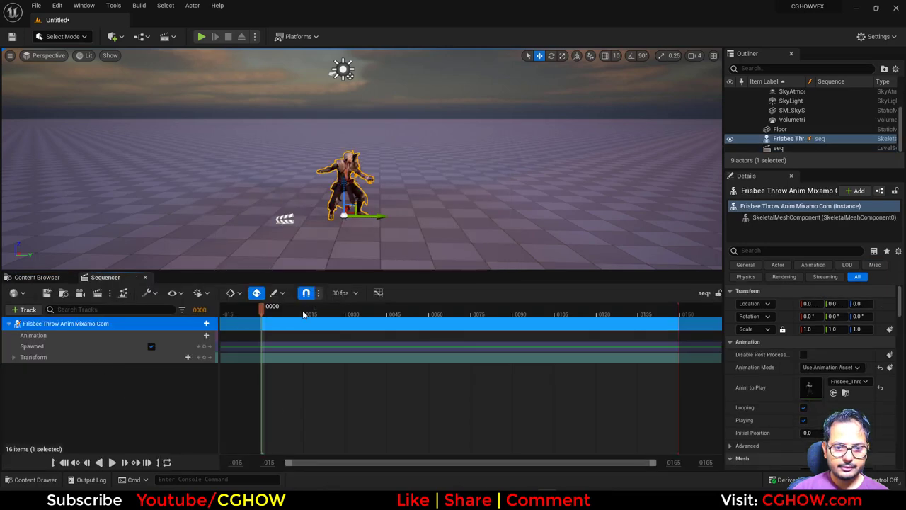
pyautogui.click(207, 337)
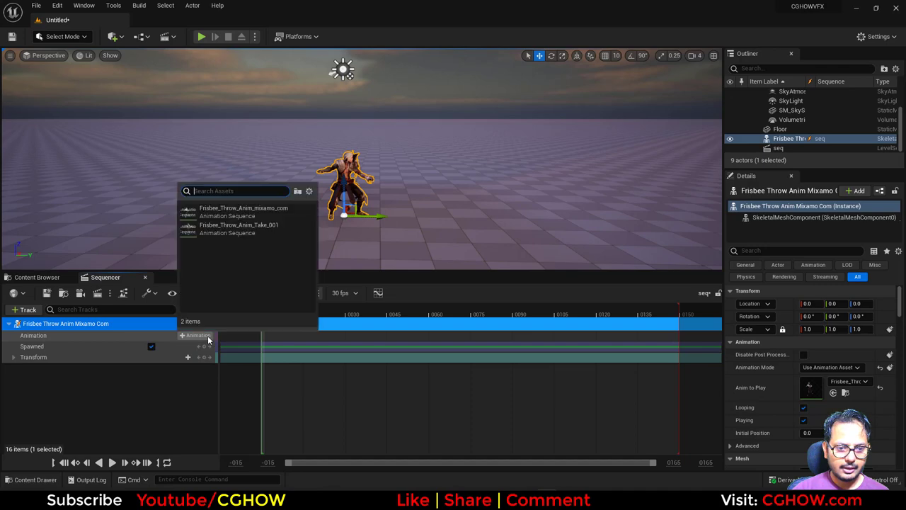
pyautogui.click(268, 228)
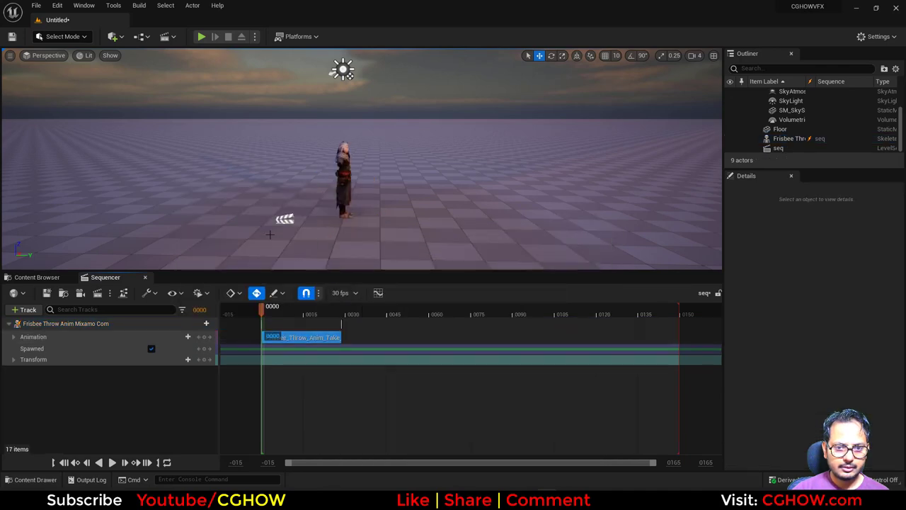
pyautogui.click(291, 338)
pyautogui.press('Delete')
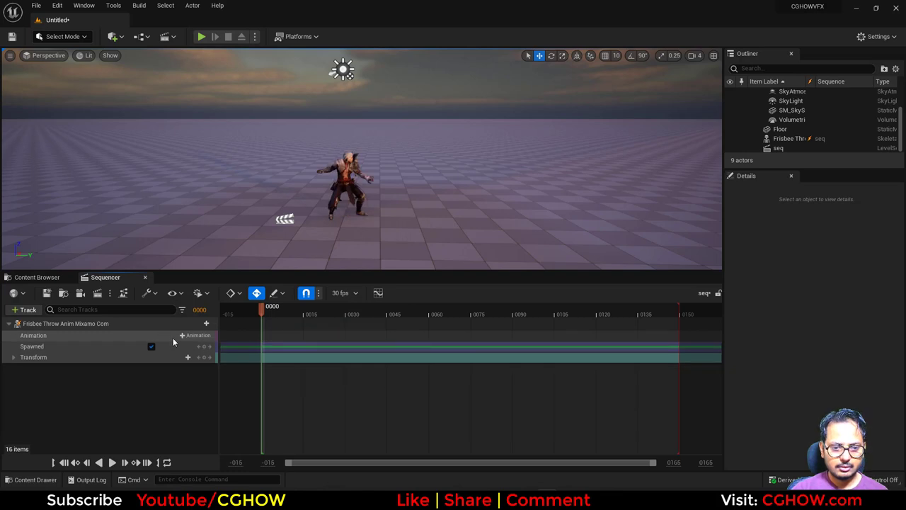
# Add Frisbee_Throw_Anim_mixamo_com to the thrower's animation track at frame 0 and preview it to the throw at frame 42
pyautogui.click(177, 336)
pyautogui.click(223, 213)
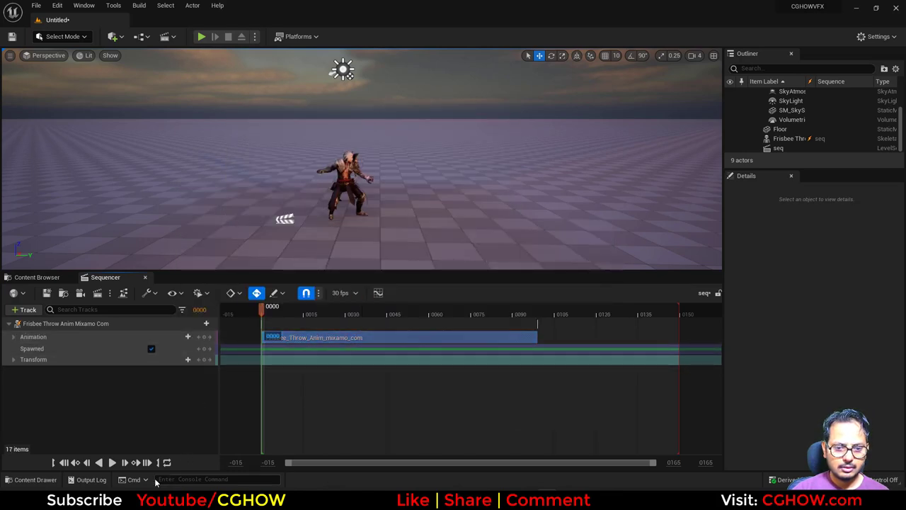
pyautogui.click(111, 462)
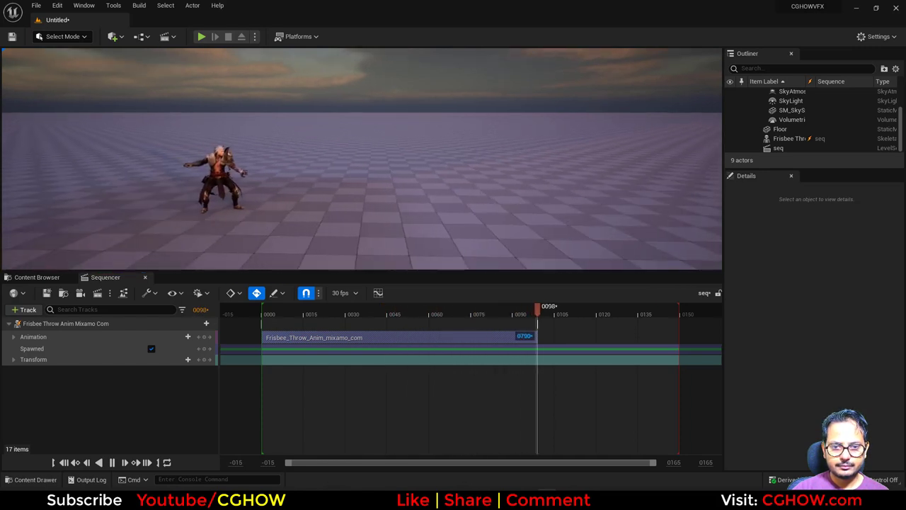
pyautogui.moveTo(446, 317); pyautogui.dragTo(379, 314)
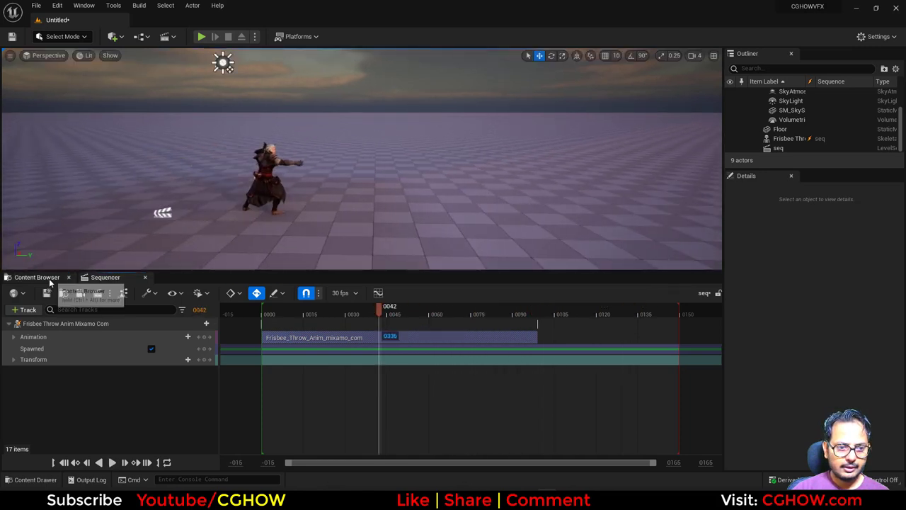
# Add the Flying_Back_Death_Anim animation from the death folder to the sequence as a second character
pyautogui.click(50, 280)
pyautogui.click(310, 291)
pyautogui.doubleClick(148, 375)
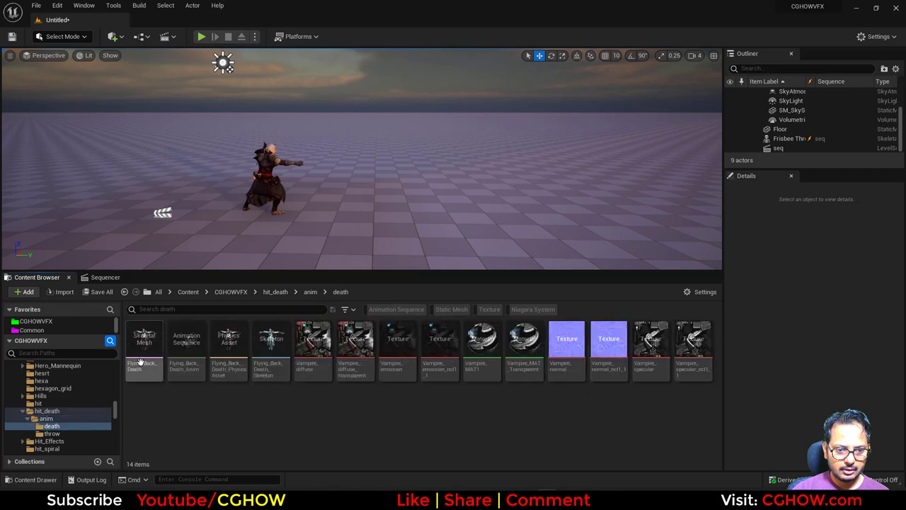
pyautogui.moveTo(184, 356); pyautogui.dragTo(113, 395)
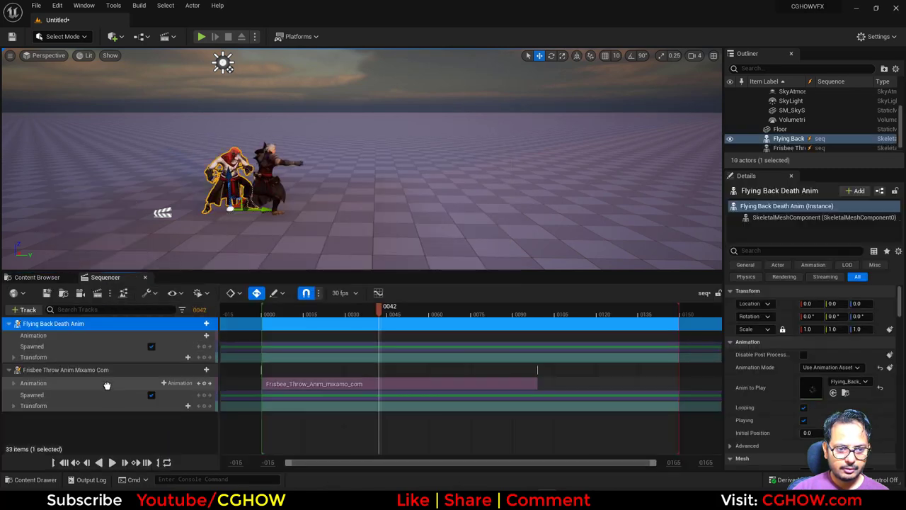
pyautogui.click(190, 383)
pyautogui.click(234, 258)
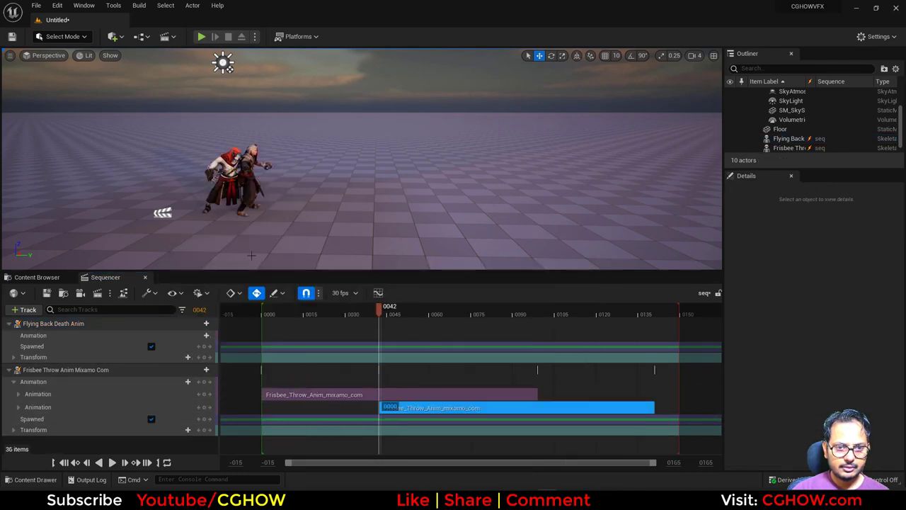
pyautogui.hotkey('ctrl', 'z')
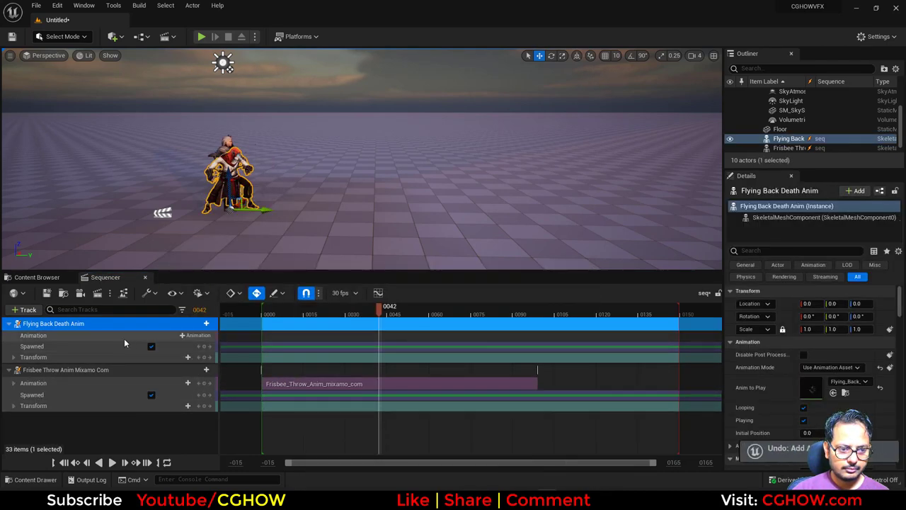
# Add Flying_Back_Death_Anim to the second character's animation track at frame 42 and scrub to frame 48
pyautogui.click(190, 336)
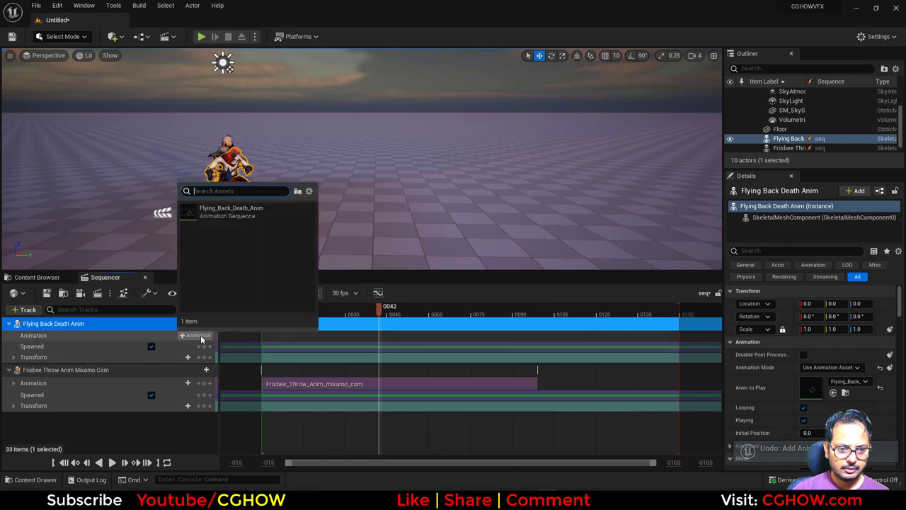
pyautogui.click(216, 204)
pyautogui.moveTo(385, 308)
pyautogui.mouseDown()
pyautogui.moveTo(410, 308)
pyautogui.moveTo(400, 309)
pyautogui.mouseUp()
# Rotate the Flying Back Death character 180° about Z
pyautogui.click(218, 186)
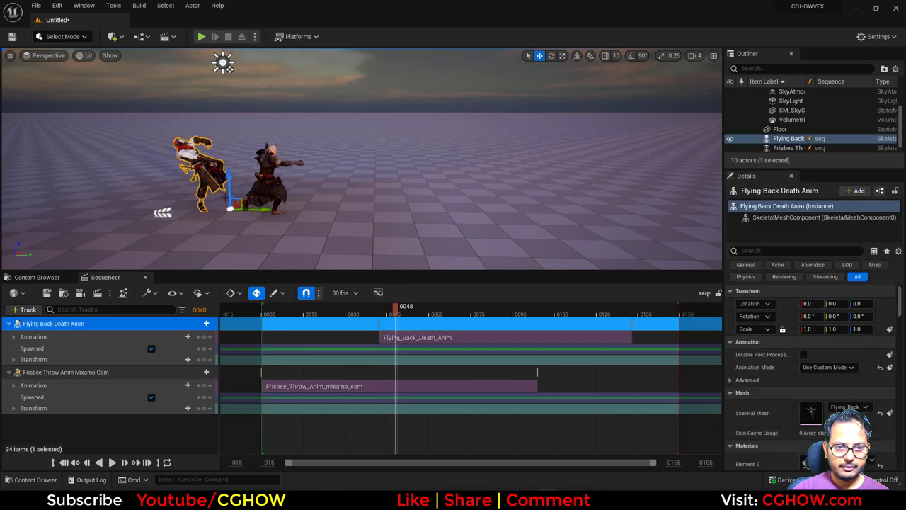
pyautogui.moveTo(239, 228); pyautogui.dragTo(301, 212)
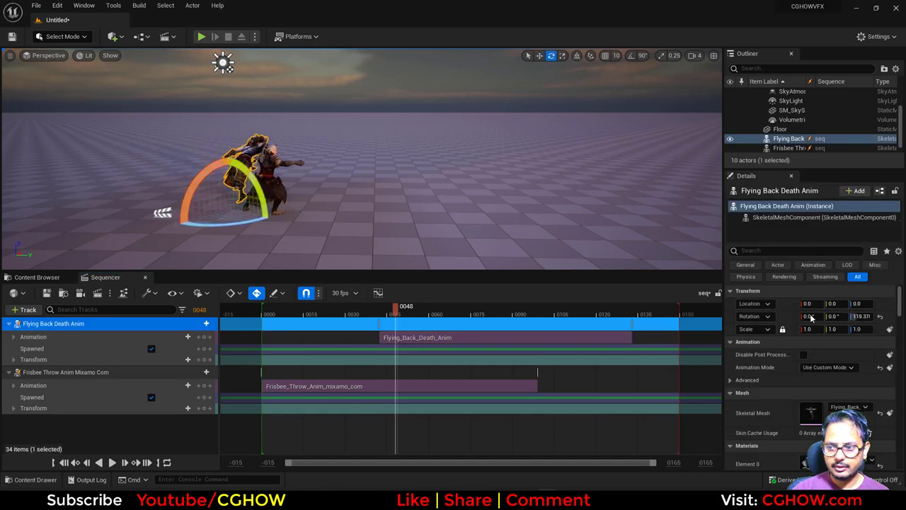
pyautogui.write('180')
pyautogui.press('Return')
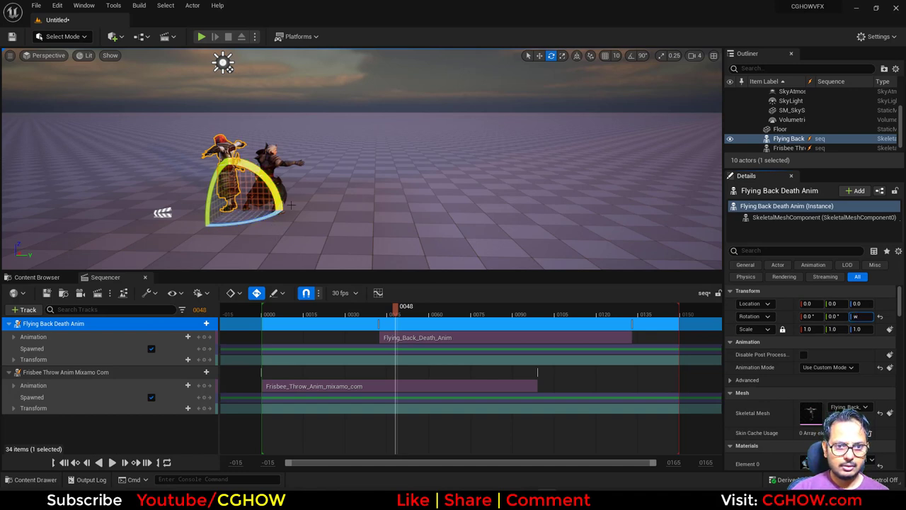
# Move the Flying Back Death character along Y to about 624, in front of the thrower, and play the sequence from the start
pyautogui.moveTo(353, 214); pyautogui.dragTo(353, 214, button='right')
pyautogui.press('s')
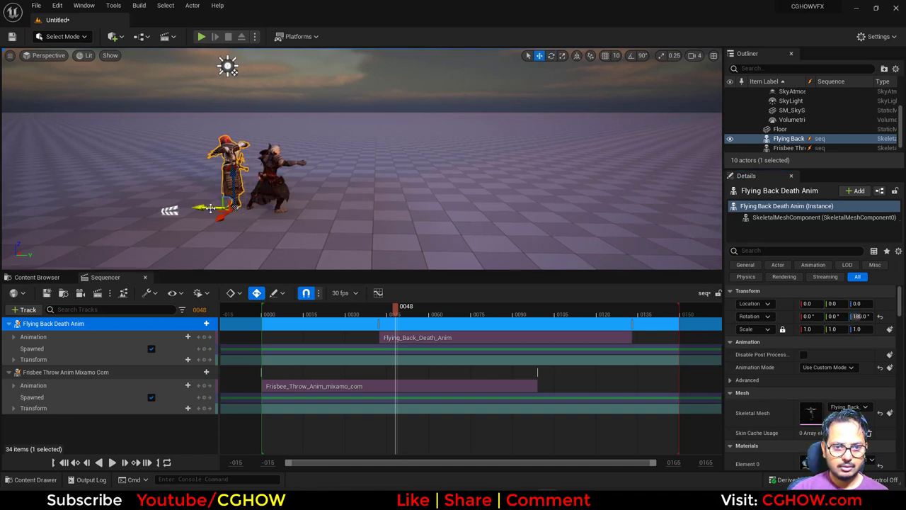
pyautogui.moveTo(210, 207); pyautogui.dragTo(434, 209)
pyautogui.moveTo(407, 316); pyautogui.dragTo(367, 318)
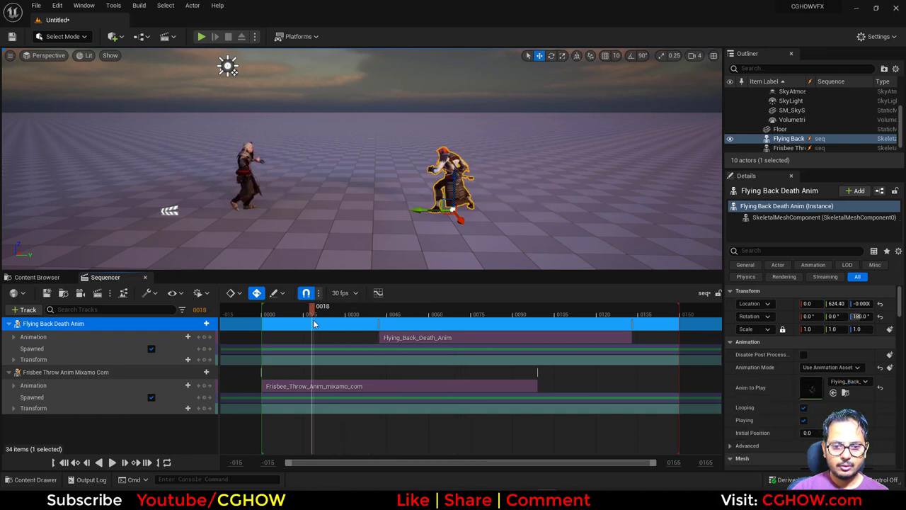
pyautogui.moveTo(352, 328); pyautogui.dragTo(238, 337)
pyautogui.click(112, 462)
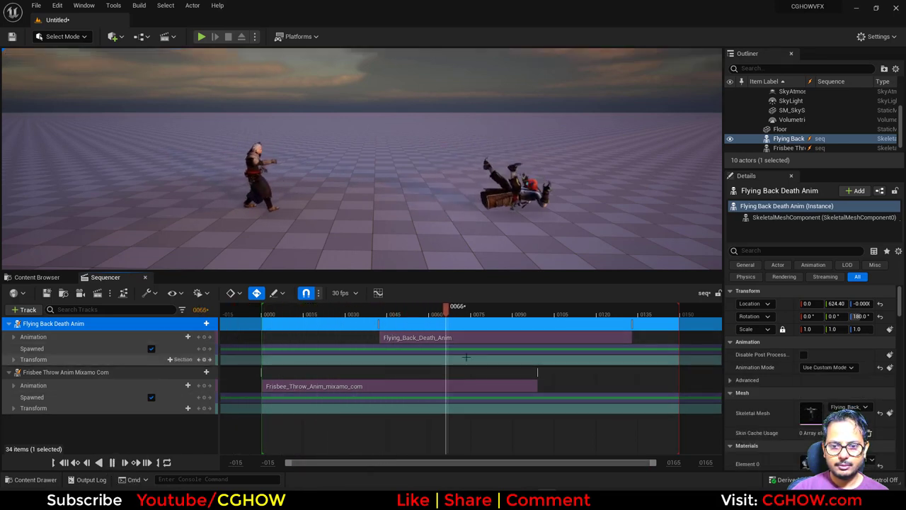
# Shift the Flying_Back_Death_Anim section to start at frame 59 and move its character along Y to about 920
pyautogui.moveTo(521, 339); pyautogui.dragTo(568, 340)
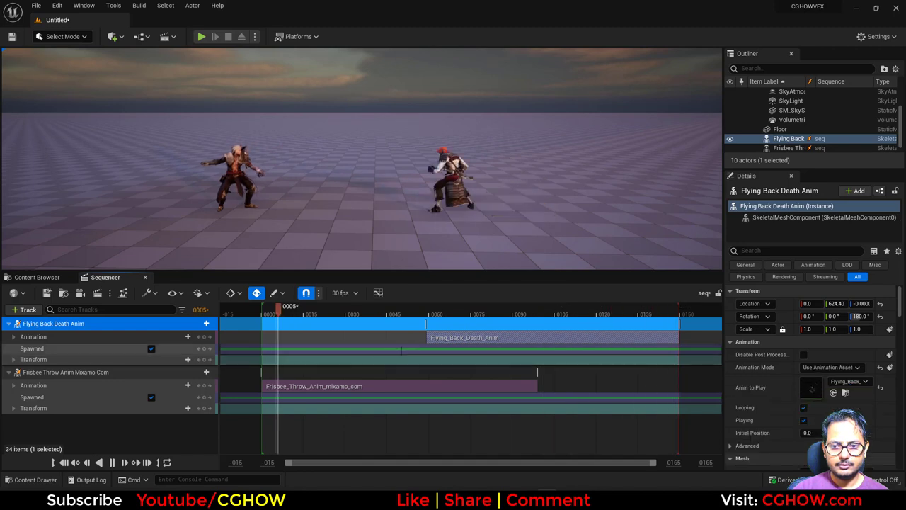
pyautogui.click(111, 463)
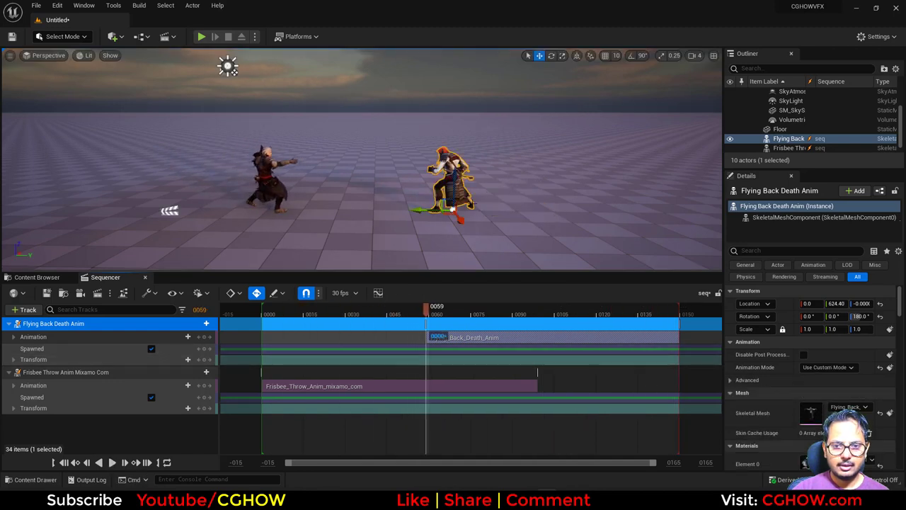
pyautogui.moveTo(412, 199); pyautogui.dragTo(501, 208)
pyautogui.scroll(4, 389, 232)
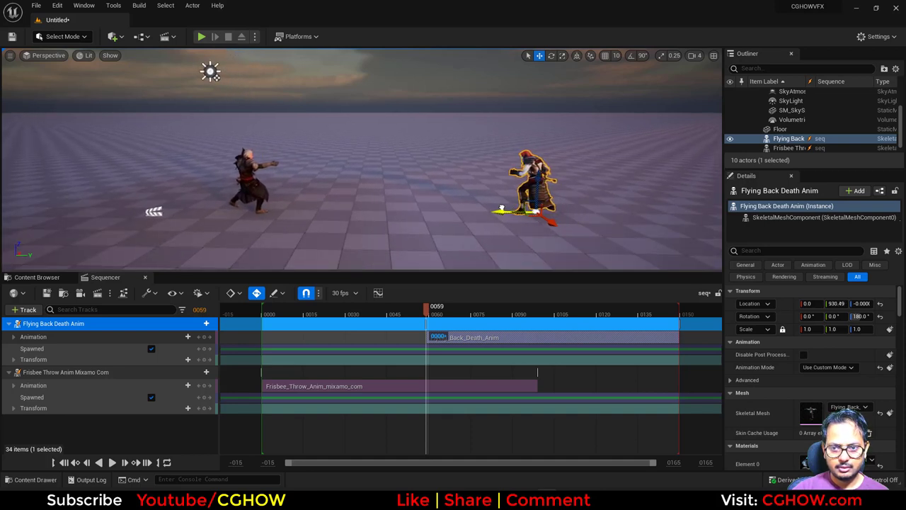
# Play the sequence from the start to check the new timing, then scrub back to frame 7
pyautogui.click(64, 463)
pyautogui.click(112, 462)
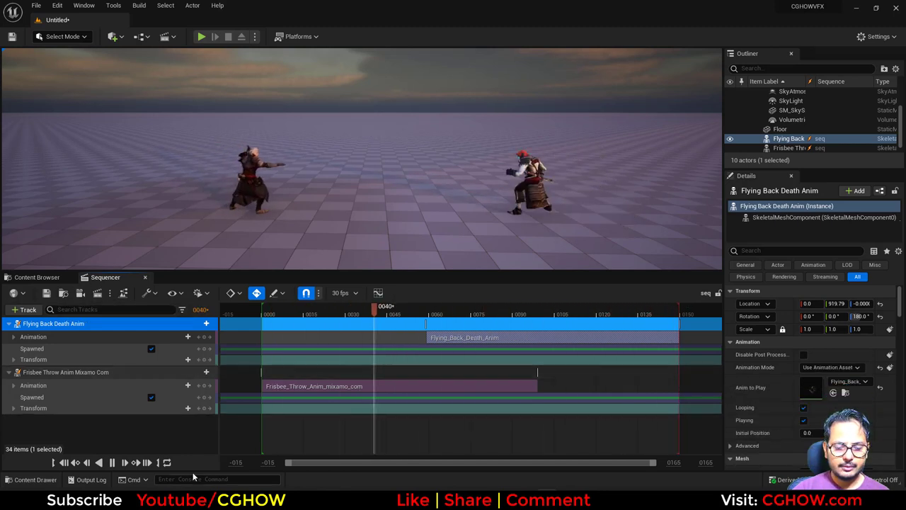
pyautogui.click(112, 462)
pyautogui.moveTo(395, 309); pyautogui.dragTo(281, 309)
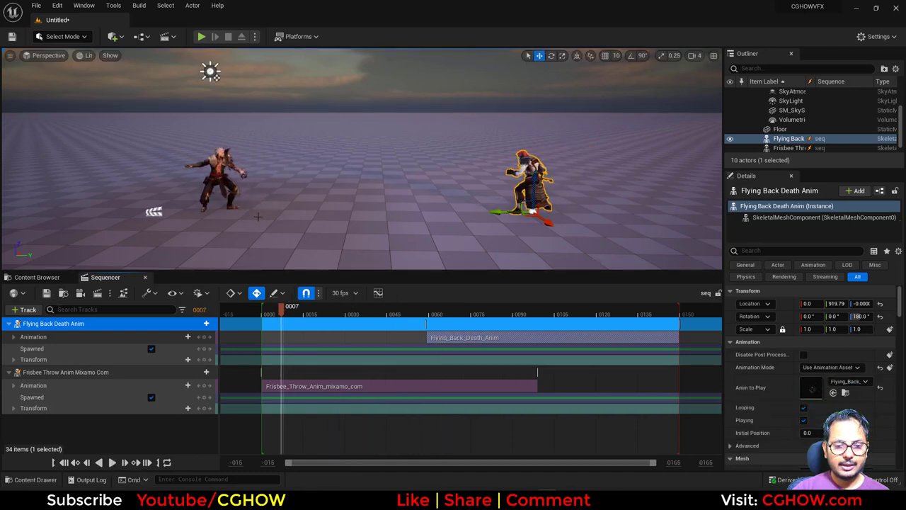
pyautogui.scroll(3, 259, 216)
pyautogui.moveTo(294, 215); pyautogui.dragTo(214, 263, button='middle')
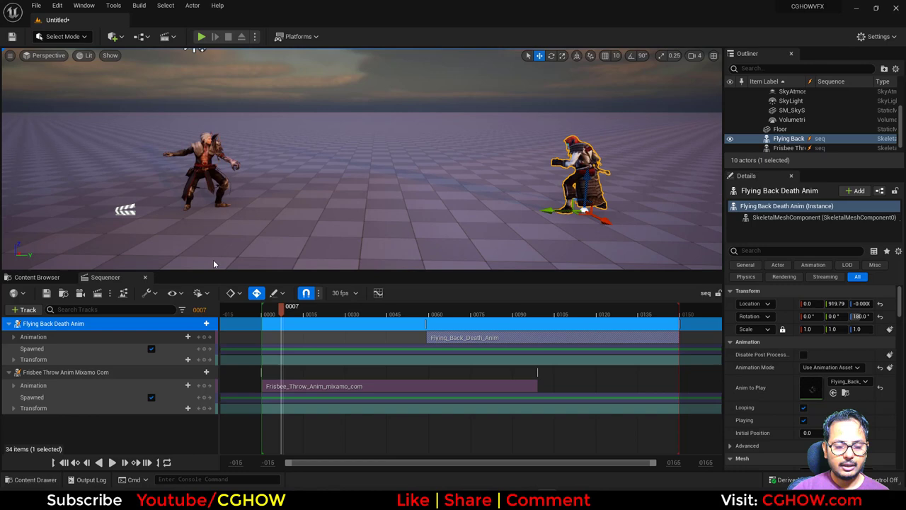
# Open the hit_death folder in the project's content
pyautogui.click(36, 277)
pyautogui.click(282, 291)
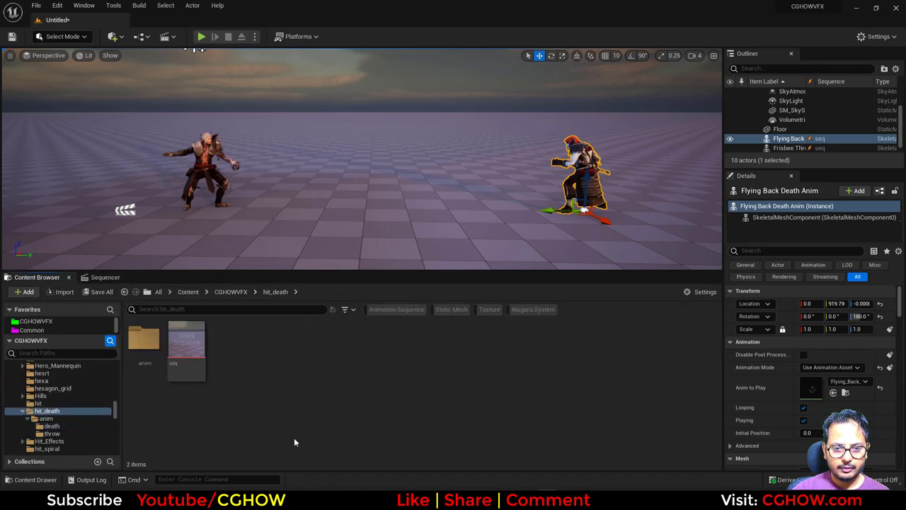
pyautogui.rightClick(282, 366)
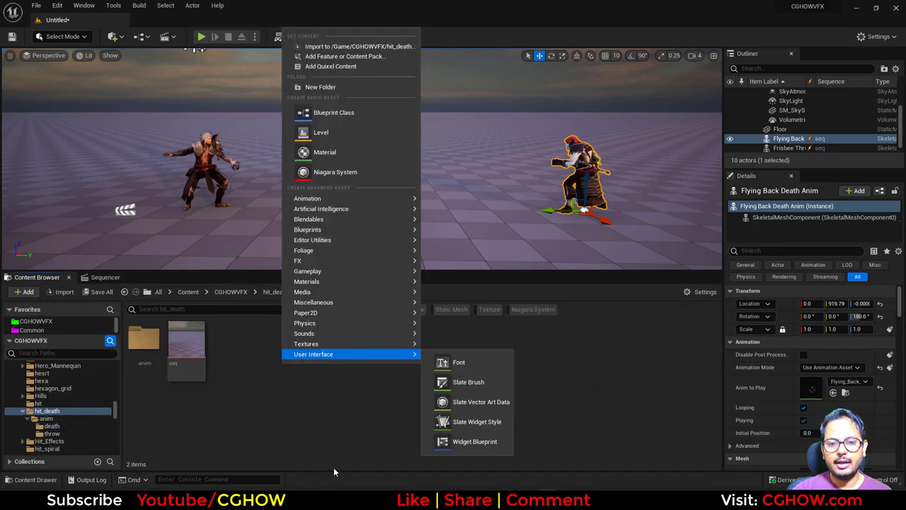
pyautogui.click(376, 429)
# Switch to Chrome, close the Mixamo page, pause the Magesbox reference video on the flying projectile, and return to Unreal Engine
pyautogui.click(425, 498)
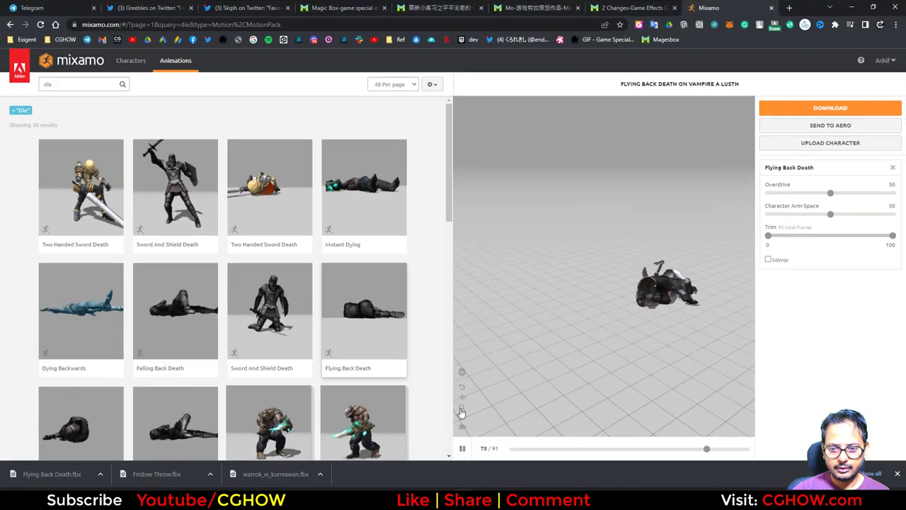
pyautogui.middleClick(690, 6)
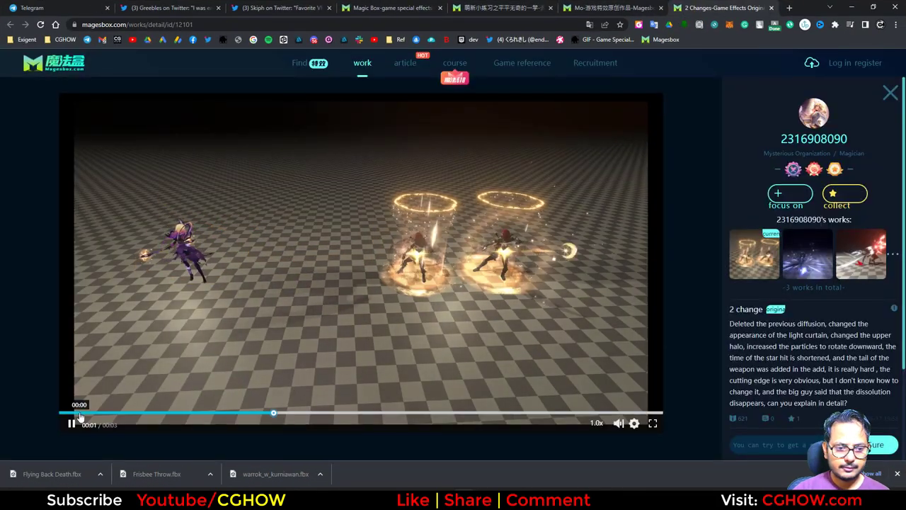
pyautogui.click(72, 423)
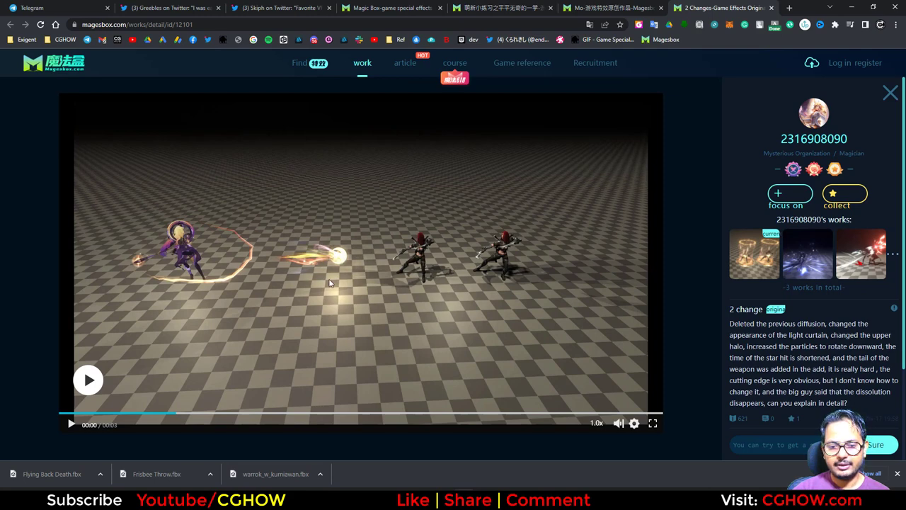
pyautogui.click(853, 8)
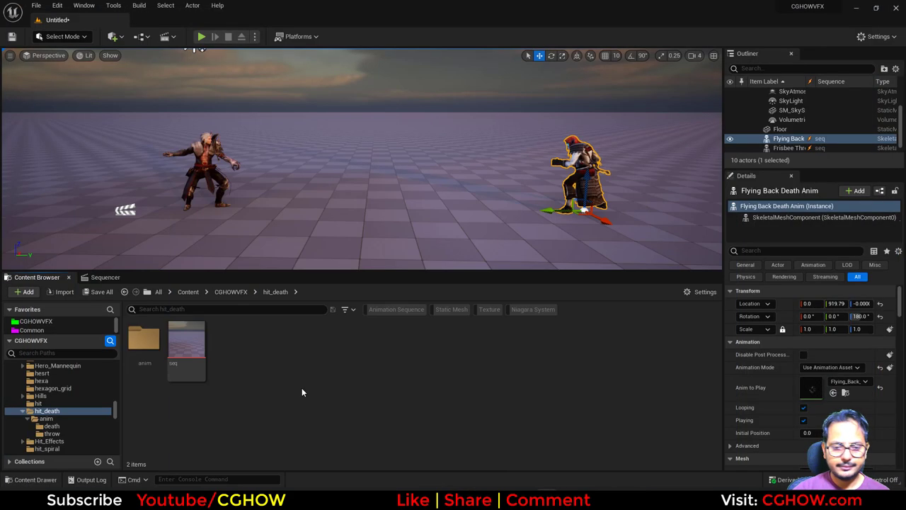
# Create a Niagara system named FX_projectile from the Fountain template in the hit_death folder and open it
pyautogui.rightClick(304, 380)
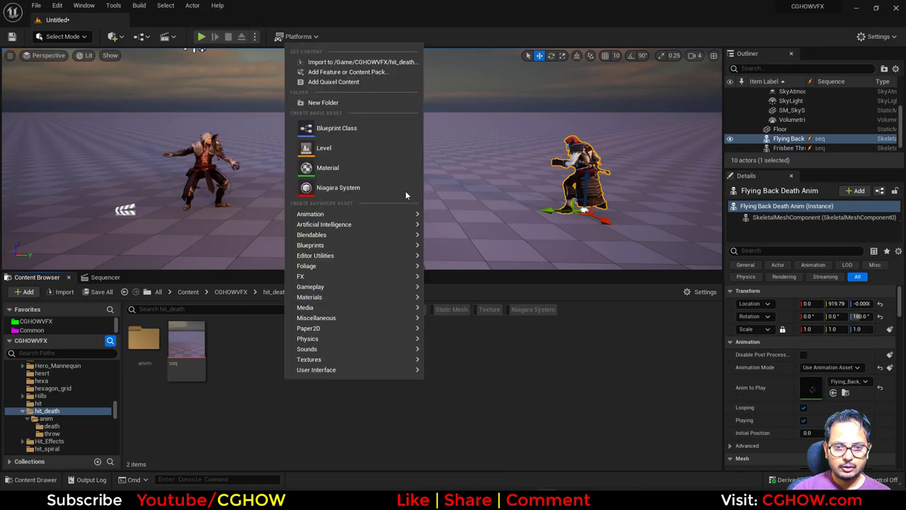
pyautogui.click(349, 186)
pyautogui.click(443, 383)
pyautogui.click(437, 327)
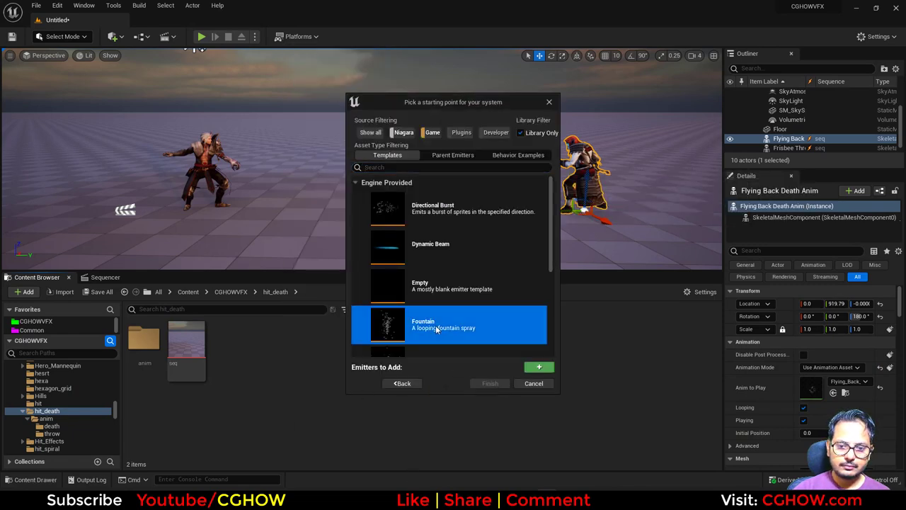
pyautogui.click(538, 368)
pyautogui.click(492, 383)
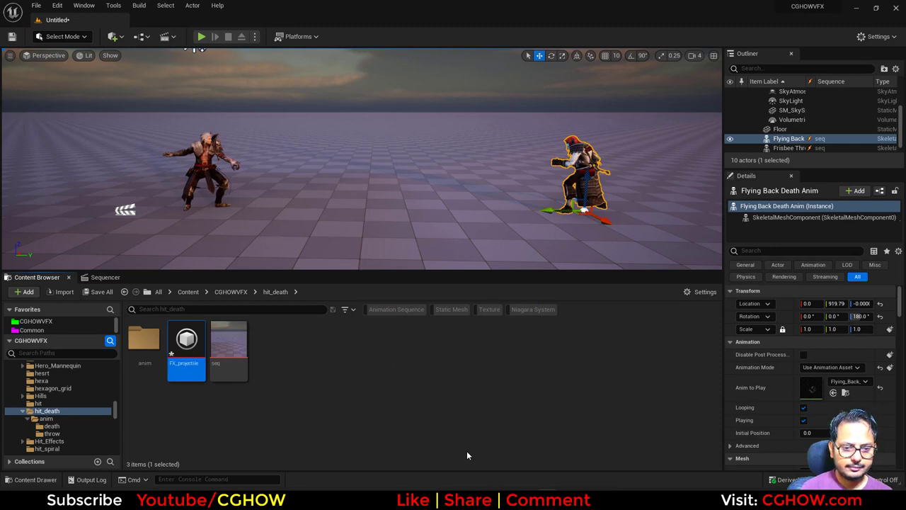
pyautogui.doubleClick(186, 342)
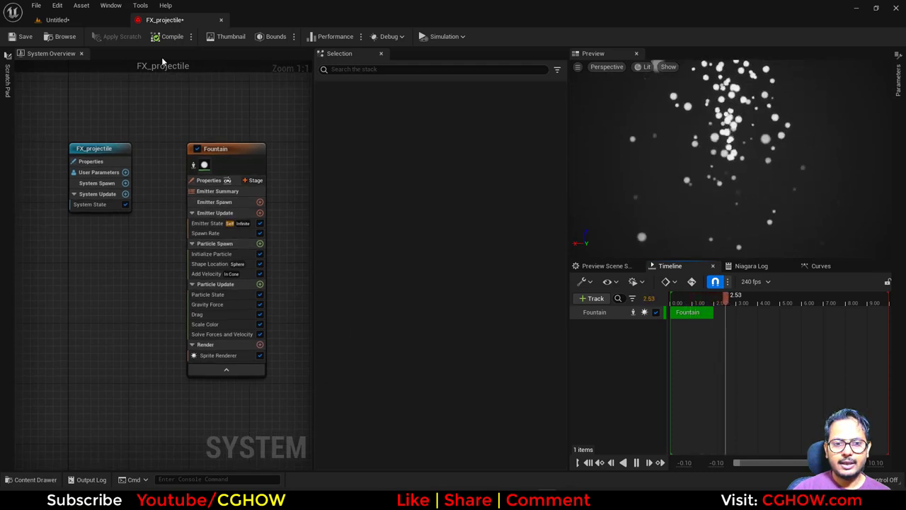
# Examine the Fountain emitter's Add Velocity settings against the thrower's axis directions in the level
pyautogui.click(81, 21)
pyautogui.click(105, 276)
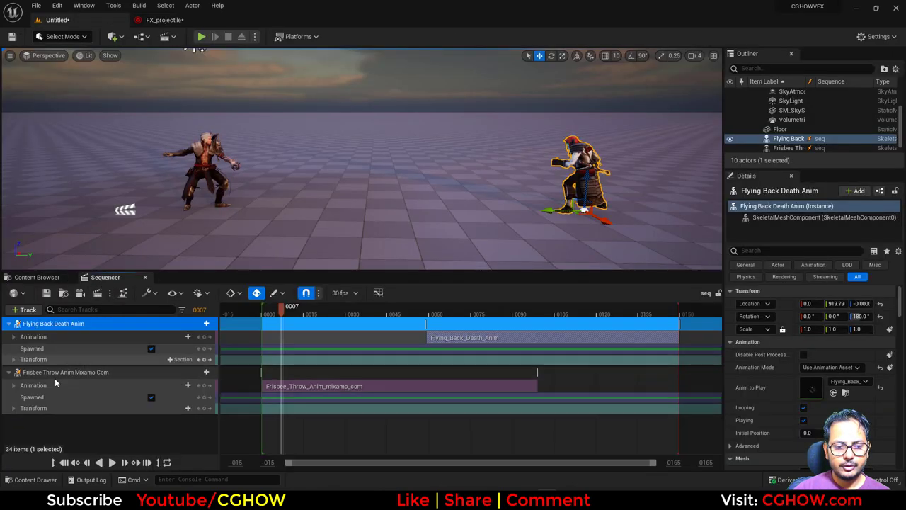
pyautogui.click(179, 20)
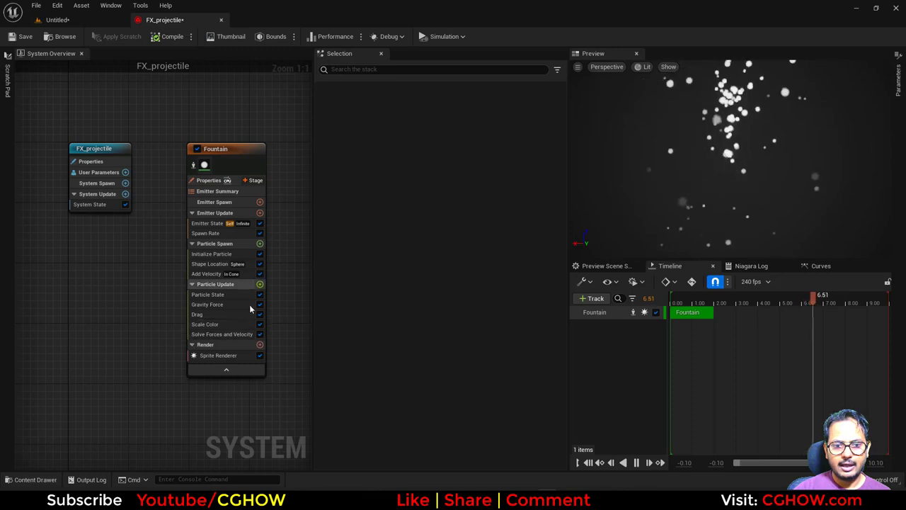
pyautogui.moveTo(151, 300); pyautogui.dragTo(119, 284, button='right')
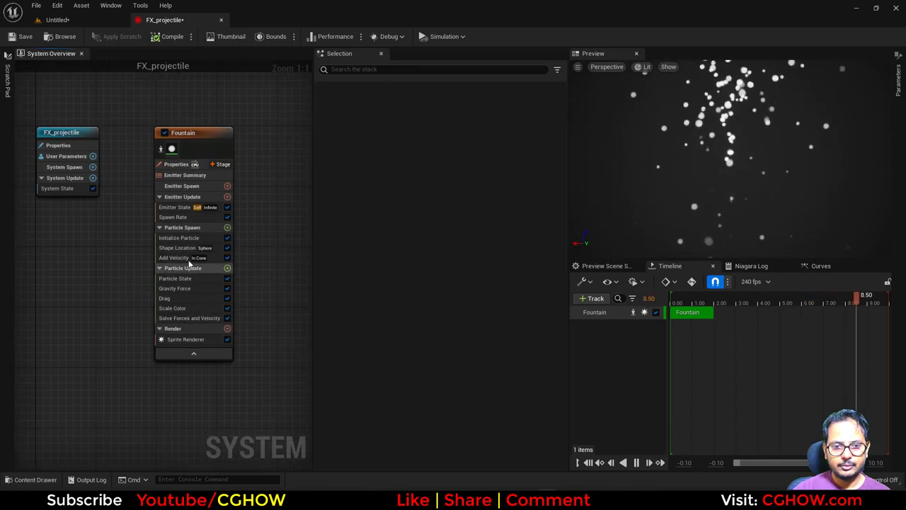
pyautogui.click(175, 257)
pyautogui.click(60, 20)
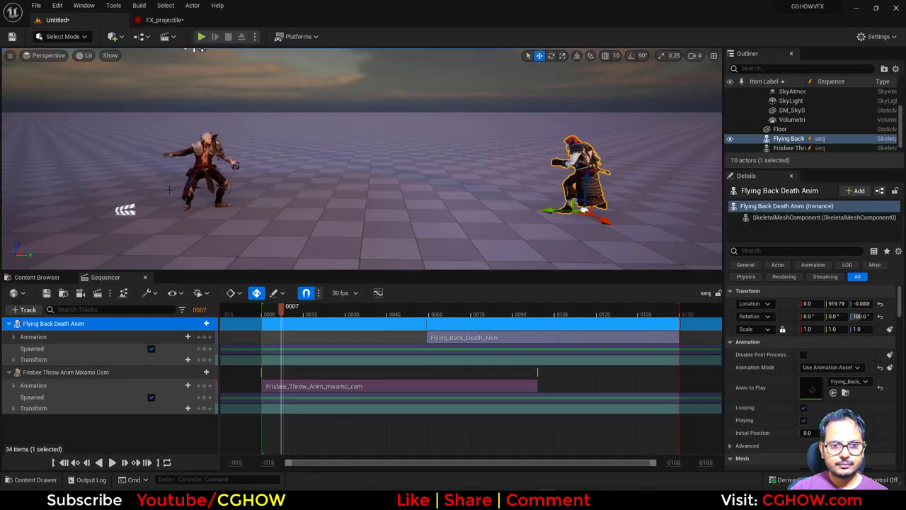
pyautogui.click(201, 205)
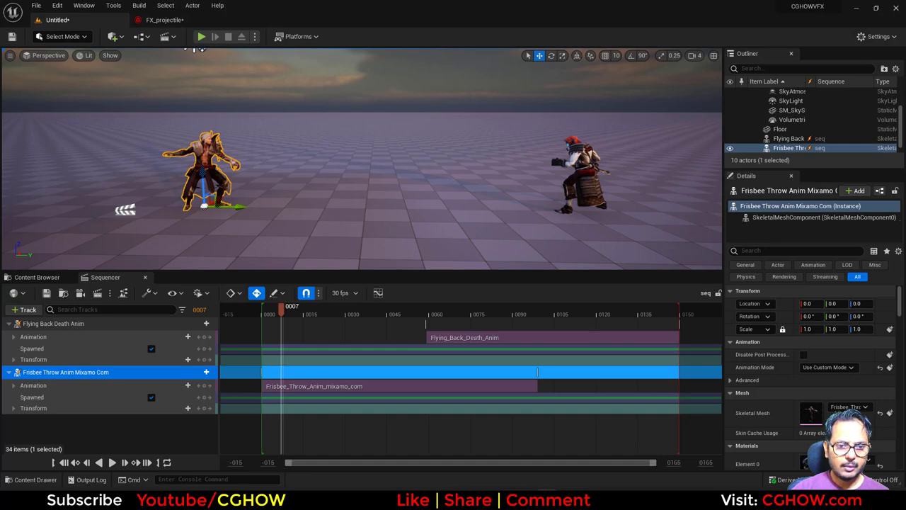
pyautogui.click(165, 20)
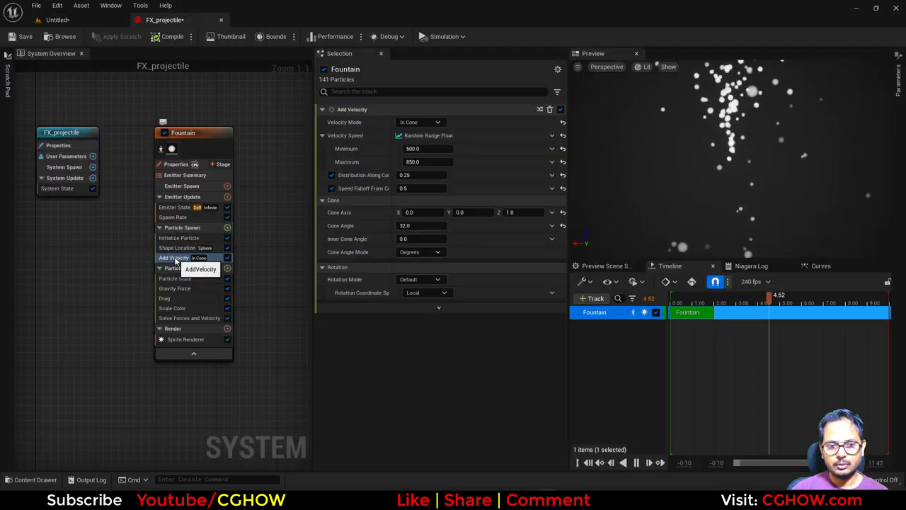
# Duplicate the Fountain emitter beside the original and rename the copy "ball"
pyautogui.moveTo(190, 140); pyautogui.dragTo(269, 132)
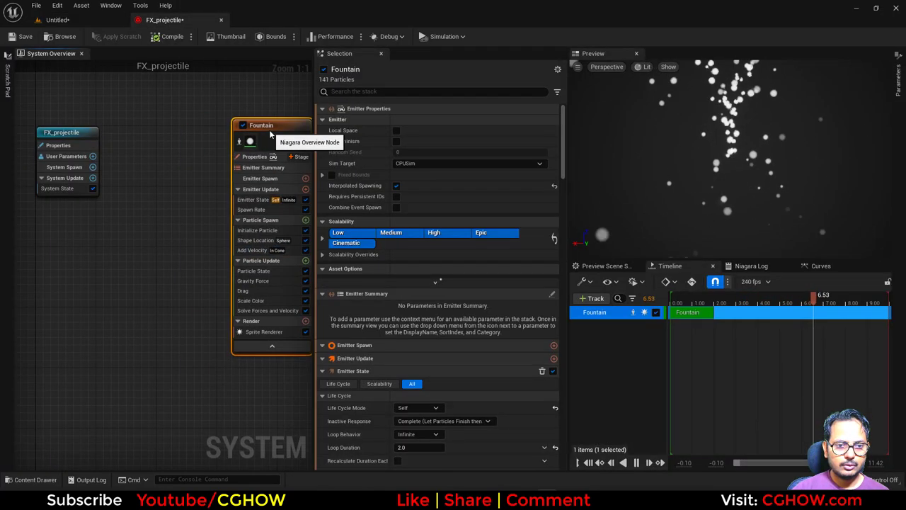
pyautogui.click(137, 121)
pyautogui.hotkey('ctrl', 'v')
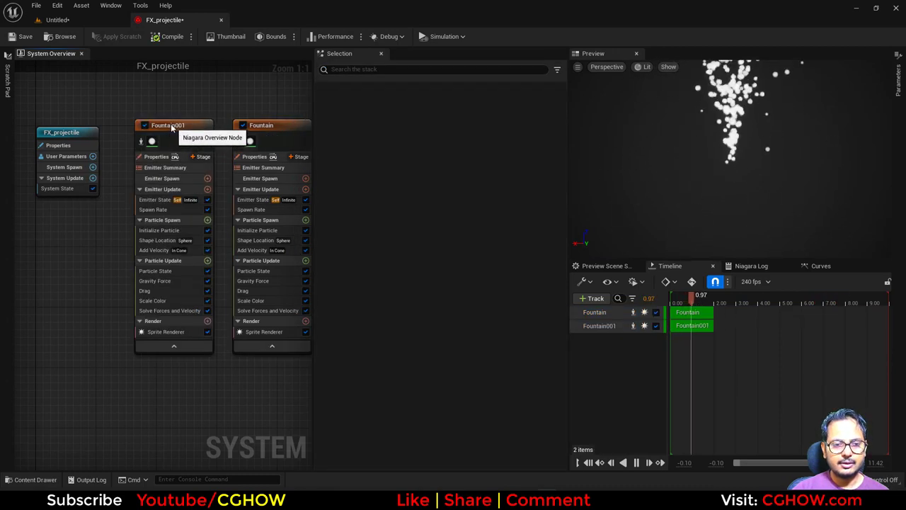
pyautogui.doubleClick(170, 125)
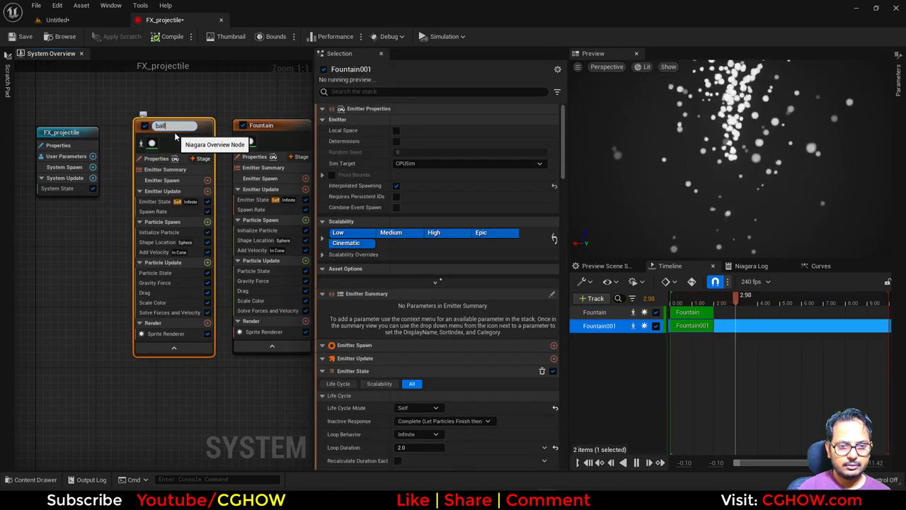
pyautogui.write('ball')
pyautogui.press('Return')
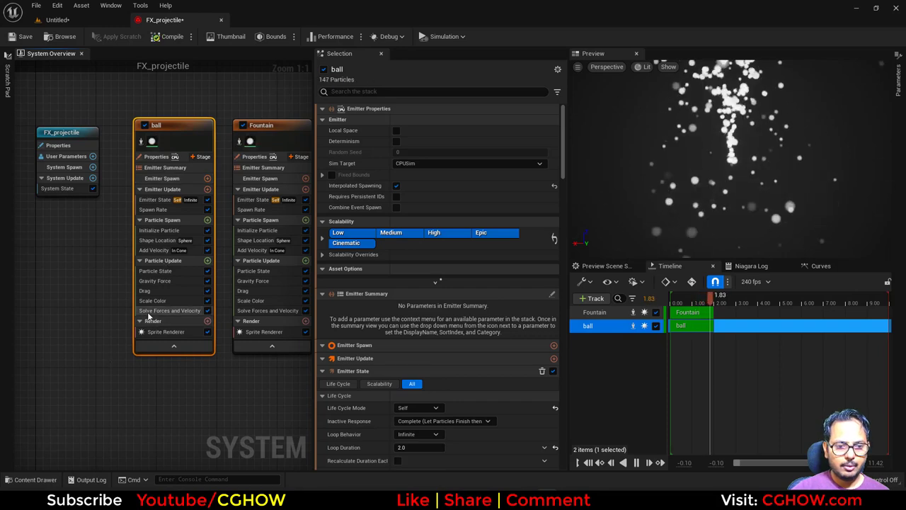
# Delete the Shape Location, Add Velocity, Gravity Force, Drag and Scale Color modules from the ball emitter
pyautogui.moveTo(149, 316); pyautogui.dragTo(164, 242)
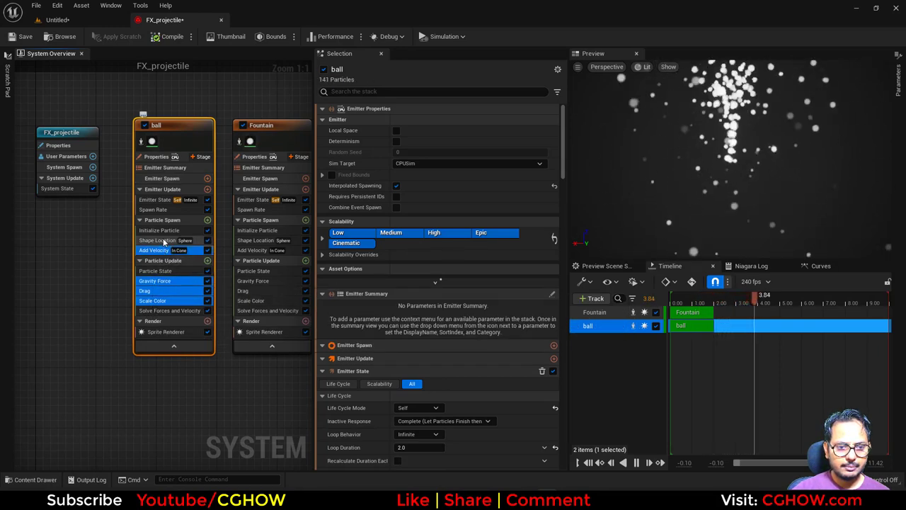
pyautogui.keyDown('ctrl'); pyautogui.click(163, 242); pyautogui.keyUp('ctrl')
pyautogui.press('Delete')
# Replace the ball emitter's Spawn Rate with Spawn Burst Instantaneous and set its Loop Behavior to Once
pyautogui.click(167, 211)
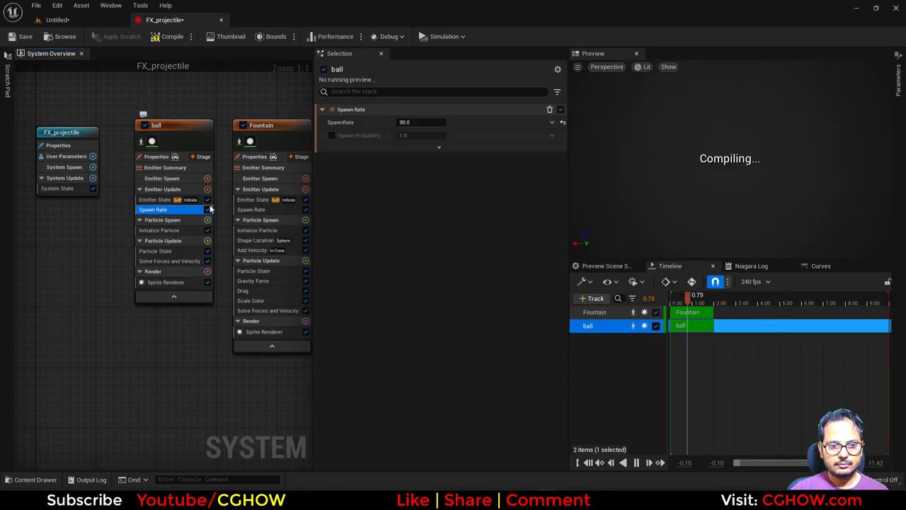
pyautogui.press('Delete')
pyautogui.click(207, 189)
pyautogui.click(262, 275)
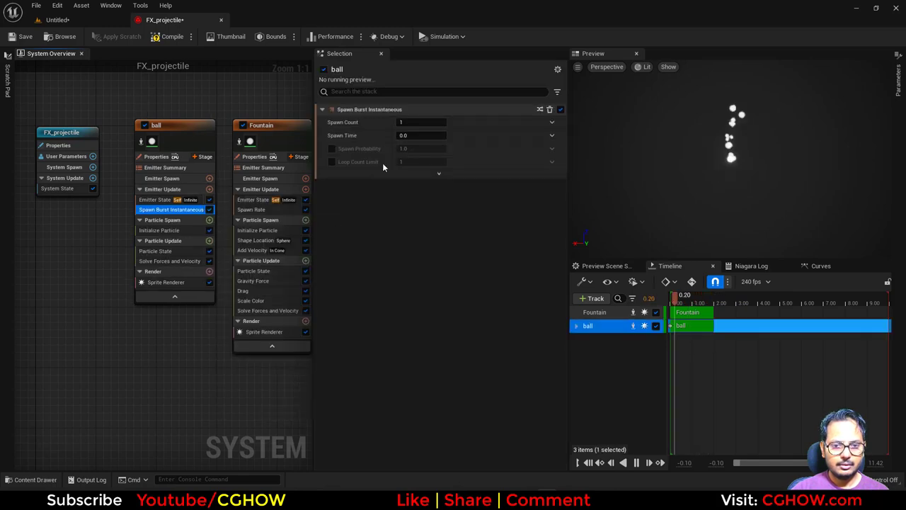
pyautogui.click(155, 200)
pyautogui.click(419, 172)
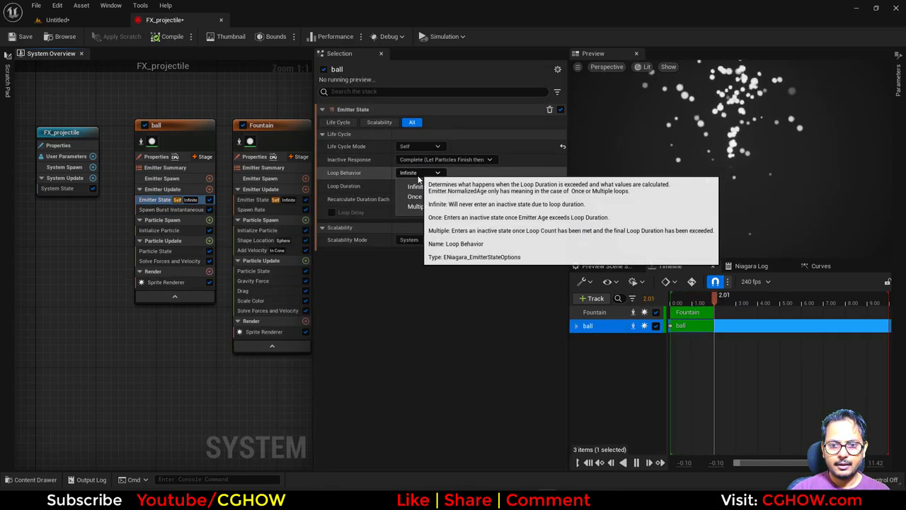
pyautogui.click(415, 196)
# Set the ball particle's Lifetime Mode to Direct Set with a lifetime of 2.0
pyautogui.click(159, 230)
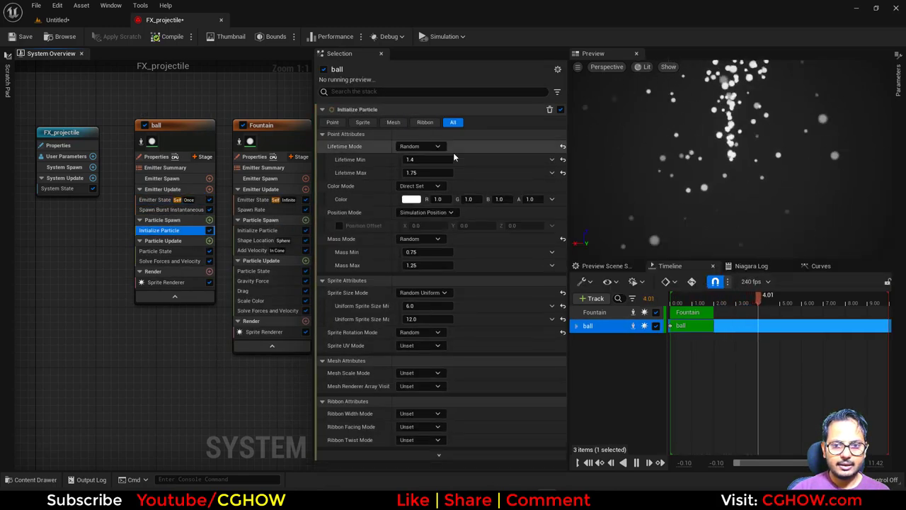
pyautogui.click(429, 147)
pyautogui.click(419, 161)
pyautogui.click(422, 159)
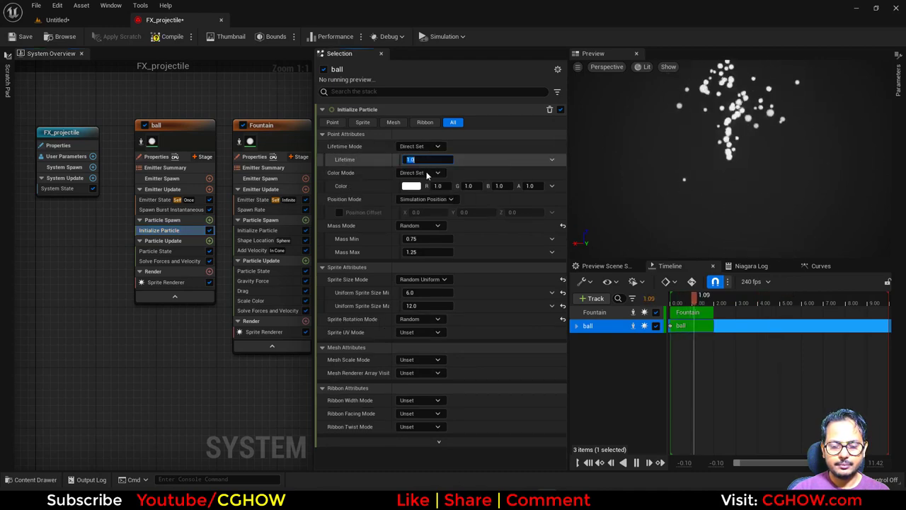
pyautogui.write('2')
pyautogui.press('Return')
pyautogui.moveTo(192, 356); pyautogui.dragTo(182, 355, button='right')
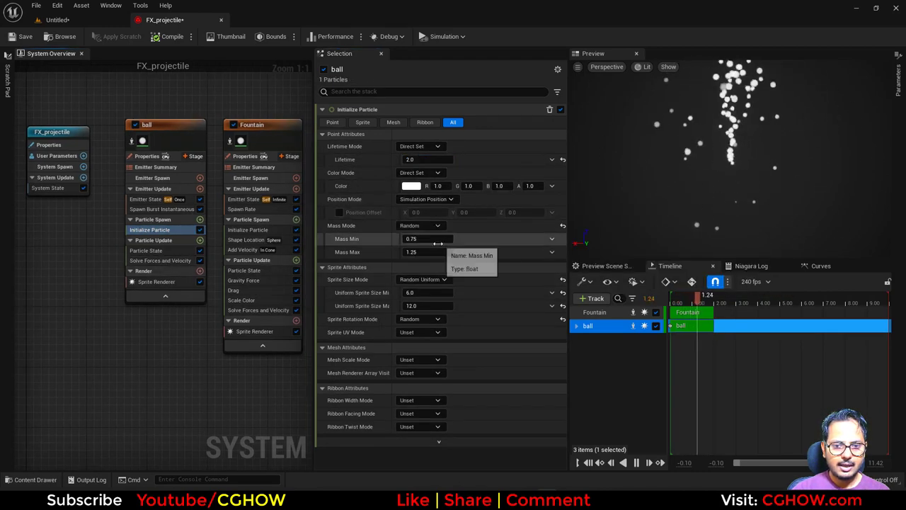
# Set the ball's Mass Mode to Unset and its minimum and maximum uniform sprite size to 20
pyautogui.click(420, 225)
pyautogui.click(422, 238)
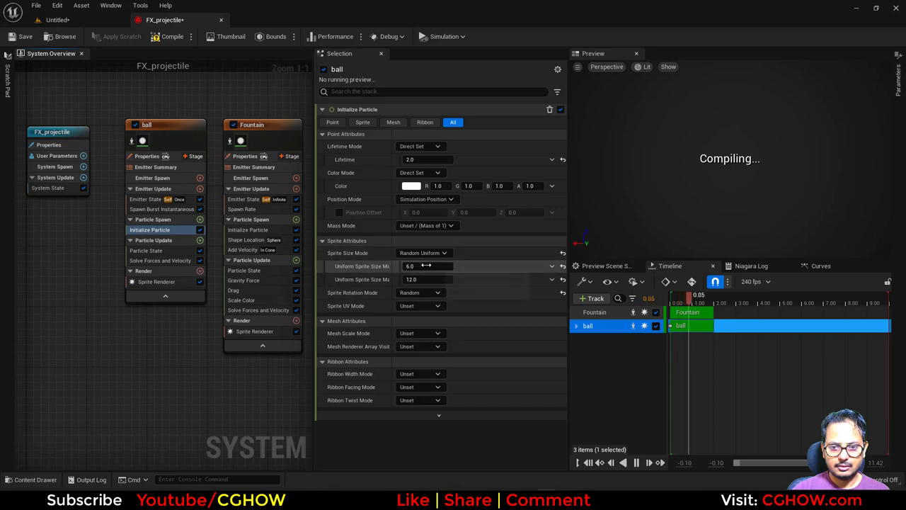
pyautogui.click(426, 265)
pyautogui.write('20')
pyautogui.click(430, 279)
pyautogui.write('20')
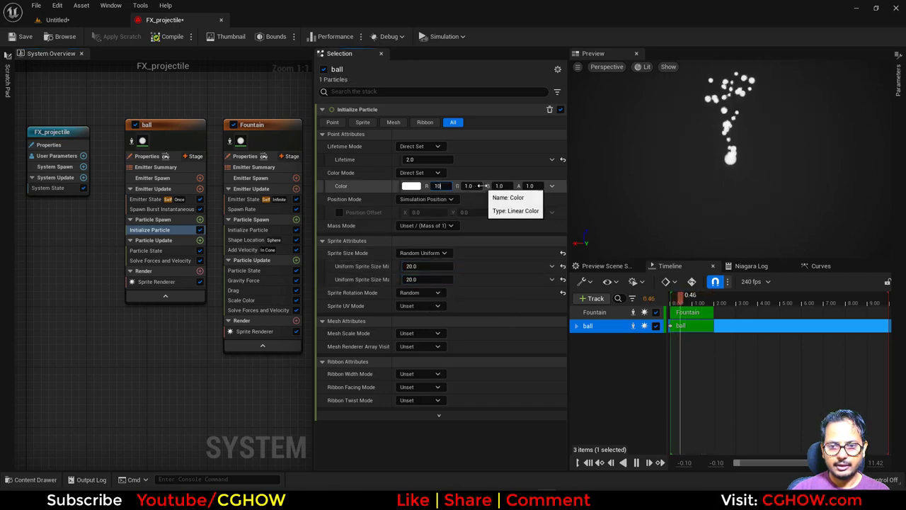
# Set the ball particle's color to red 100, green 0 and blue 0
pyautogui.click(502, 186)
pyautogui.write('0')
pyautogui.press('Return')
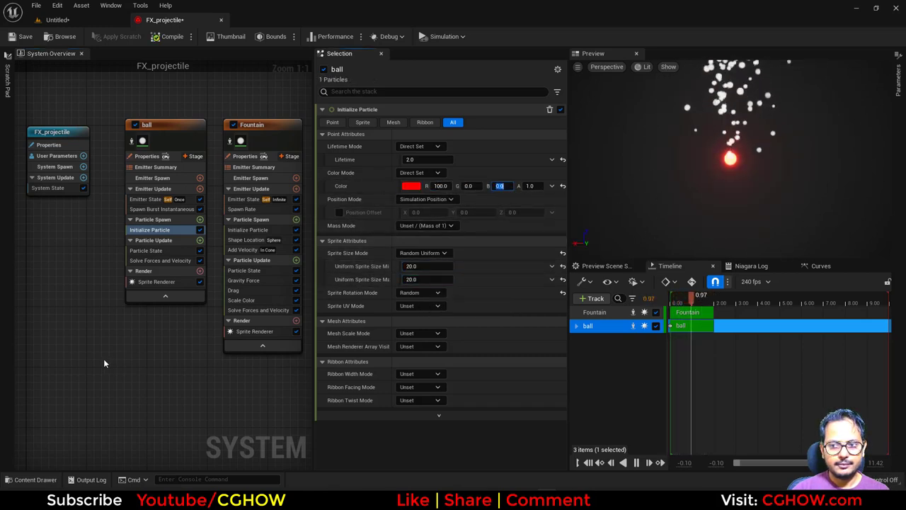
# Delete the Add Velocity and Spawn Rate modules from the Fountain emitter
pyautogui.moveTo(104, 364); pyautogui.dragTo(53, 378, button='right')
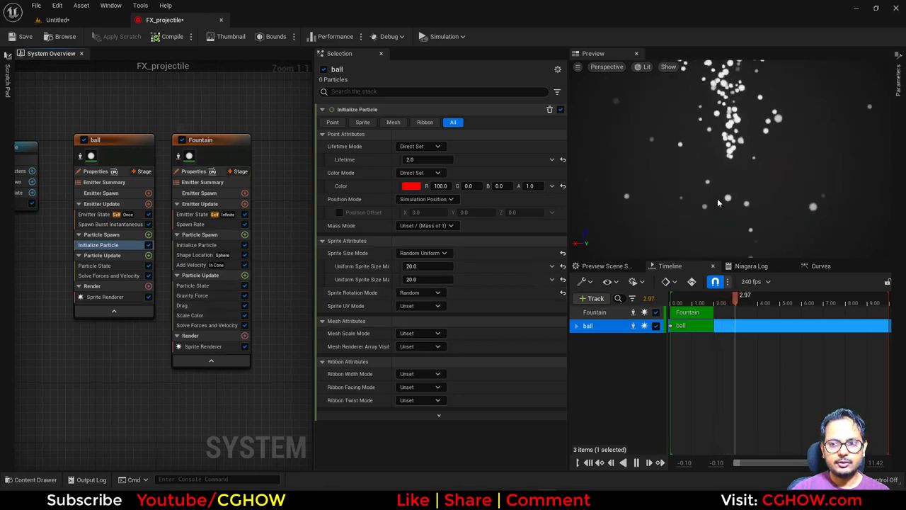
pyautogui.click(205, 293)
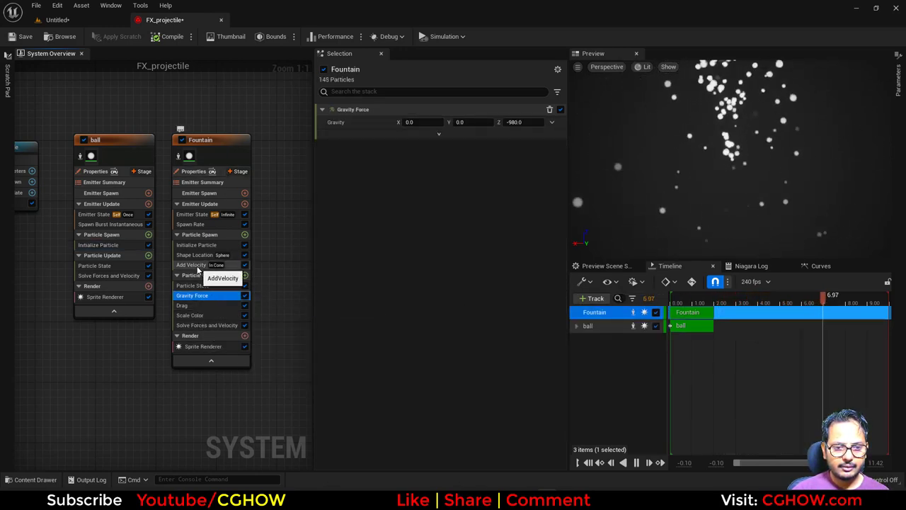
pyautogui.click(201, 263)
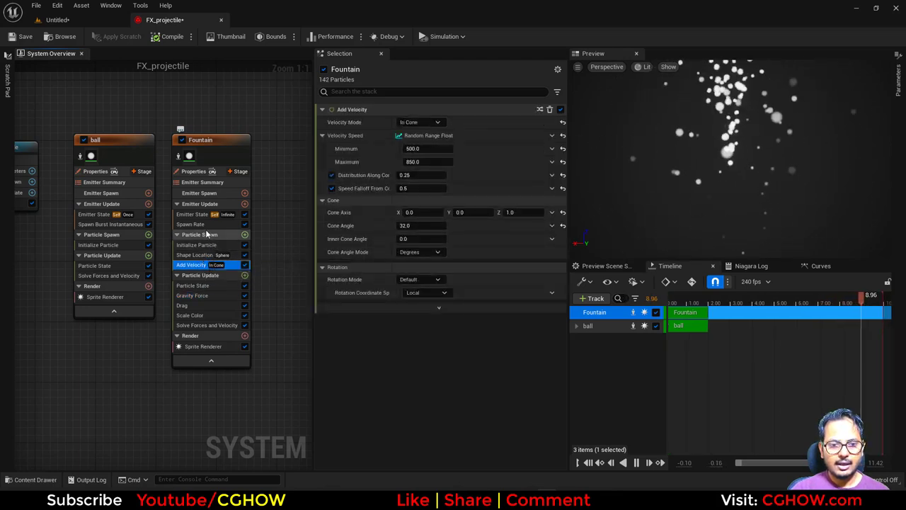
pyautogui.press('Delete')
pyautogui.press('Delete')
# Add Spawn Particles from Other Emitter to the Fountain's Emitter Update with ball as source emitter, and fix its missing sampling dependency
pyautogui.click(245, 203)
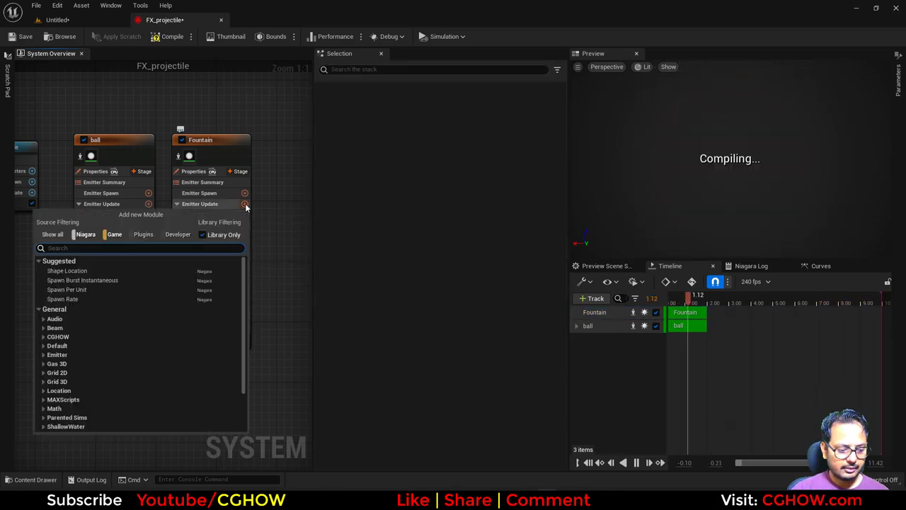
pyautogui.write('fro')
pyautogui.click(145, 268)
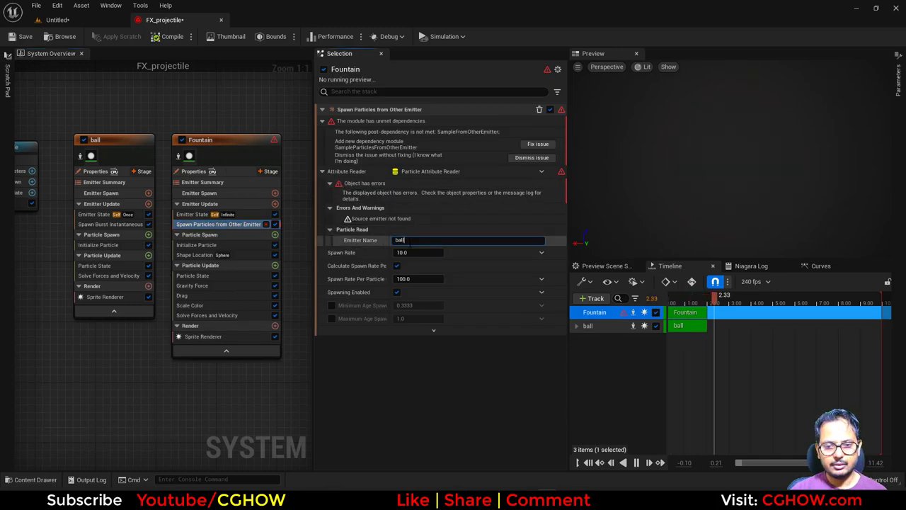
pyautogui.press('Return')
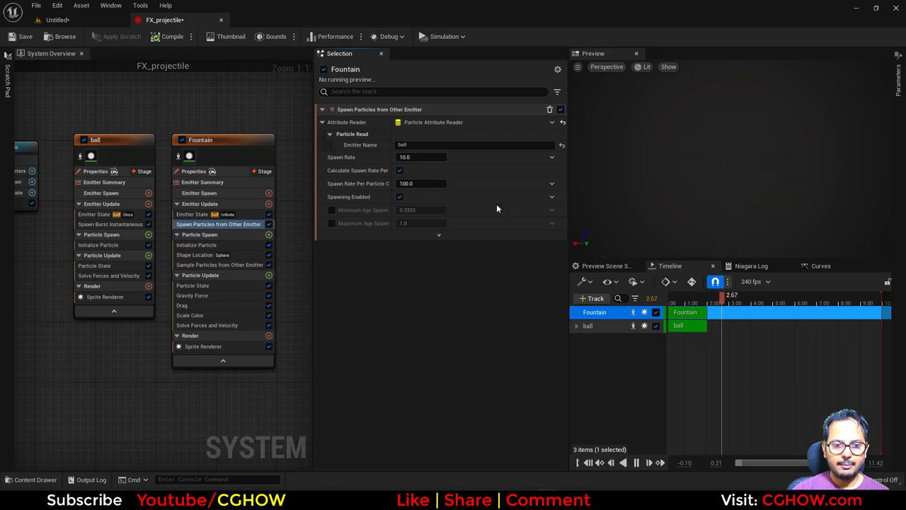
# Delete the Fountain's Gravity Force module and move Shape Location below Sample Particles from Other Emitter
pyautogui.click(211, 296)
pyautogui.press('Delete')
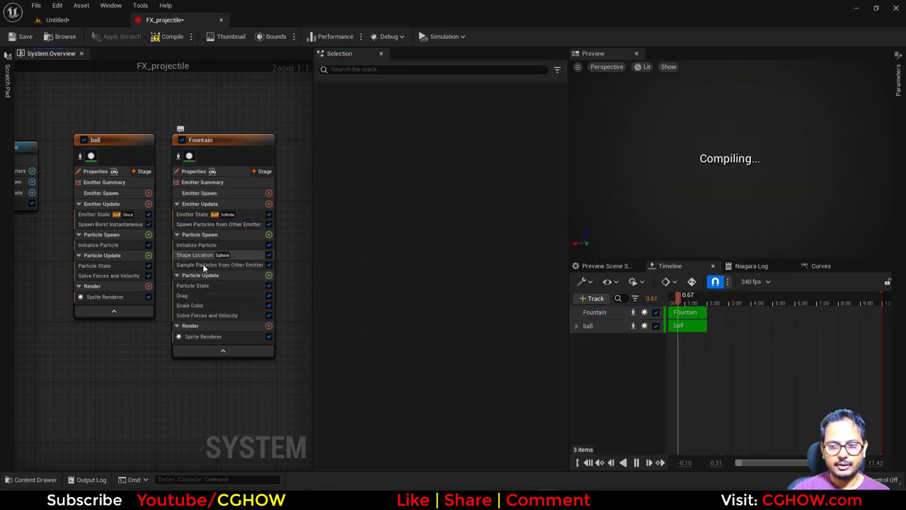
pyautogui.moveTo(194, 255); pyautogui.dragTo(193, 269)
# Set the Fountain's Spawn Particles from Other Emitter spawn rate to 100 and its per-particle spawn rate cap to 10000
pyautogui.click(197, 245)
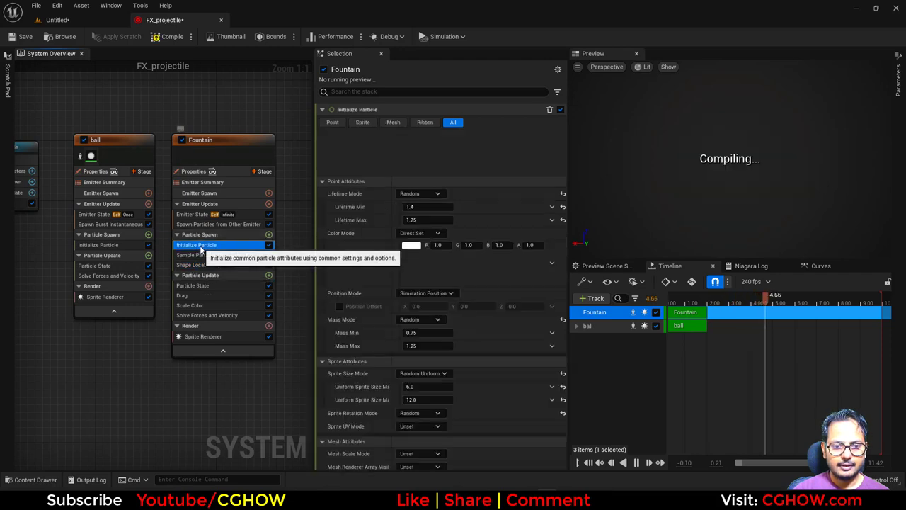
pyautogui.click(218, 223)
pyautogui.click(432, 157)
pyautogui.write('100')
pyautogui.click(415, 184)
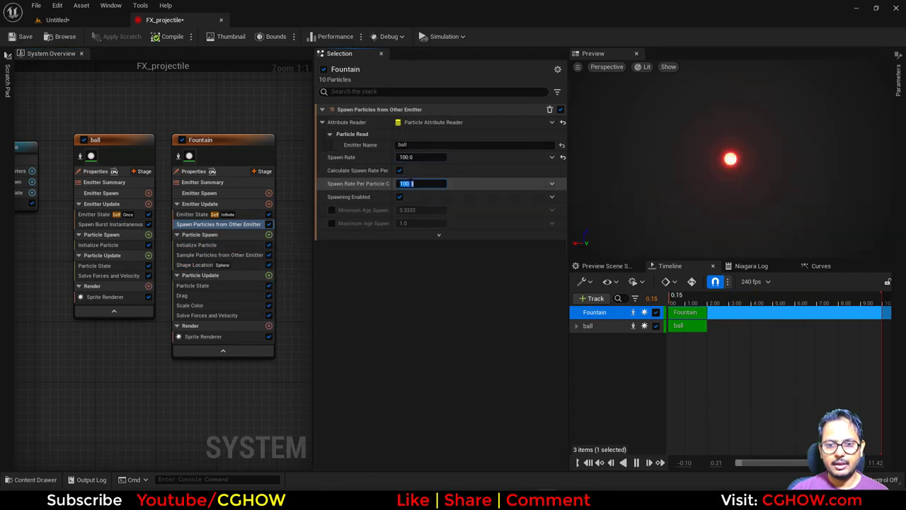
pyautogui.write('10000')
pyautogui.press('Return')
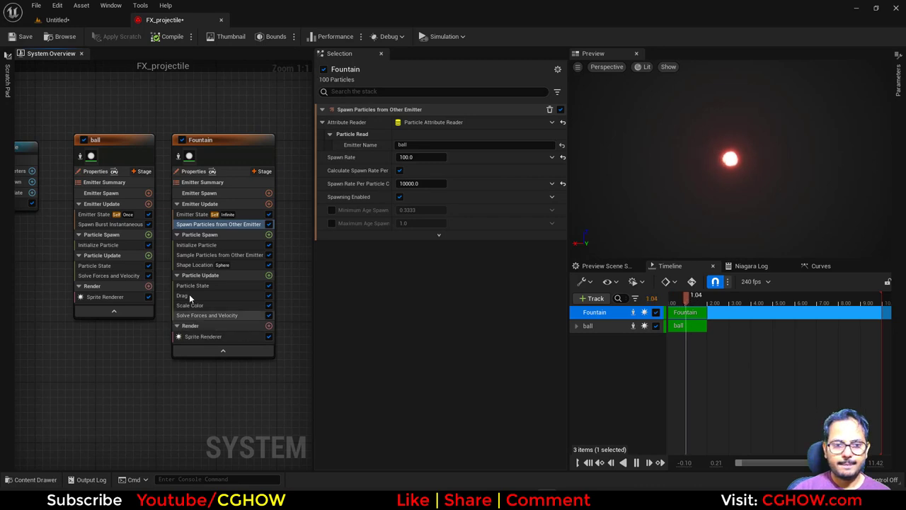
# Add a linear Add Velocity module to the ball's Particle Spawn with a Y velocity of 500, and save the system
pyautogui.click(149, 234)
pyautogui.write('velo')
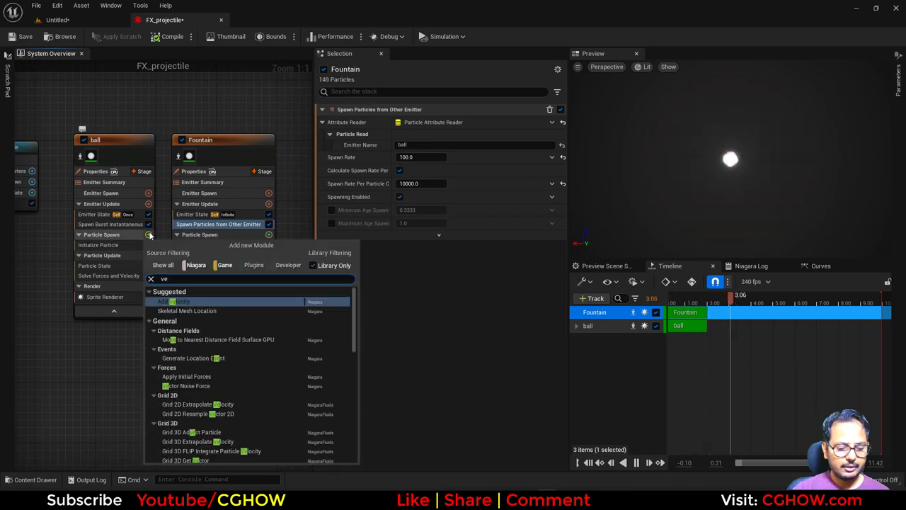
pyautogui.click(177, 302)
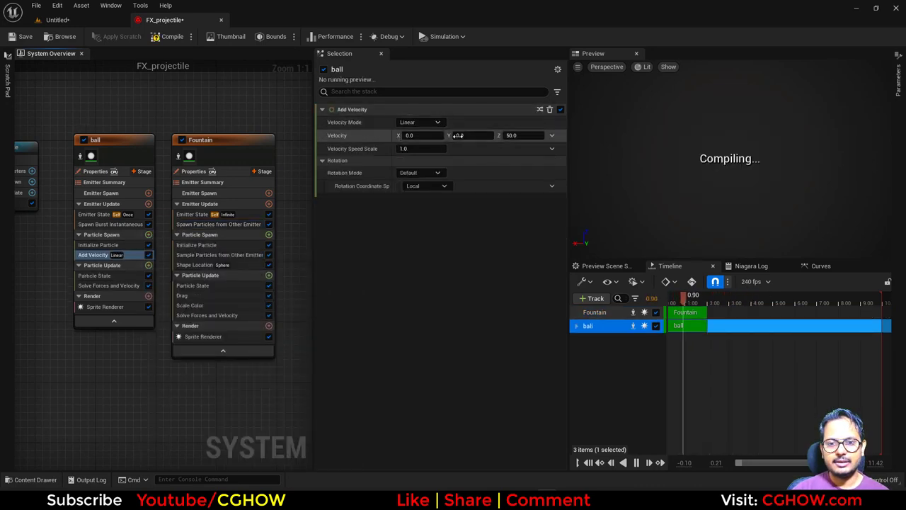
pyautogui.click(460, 135)
pyautogui.write('100')
pyautogui.press('Return')
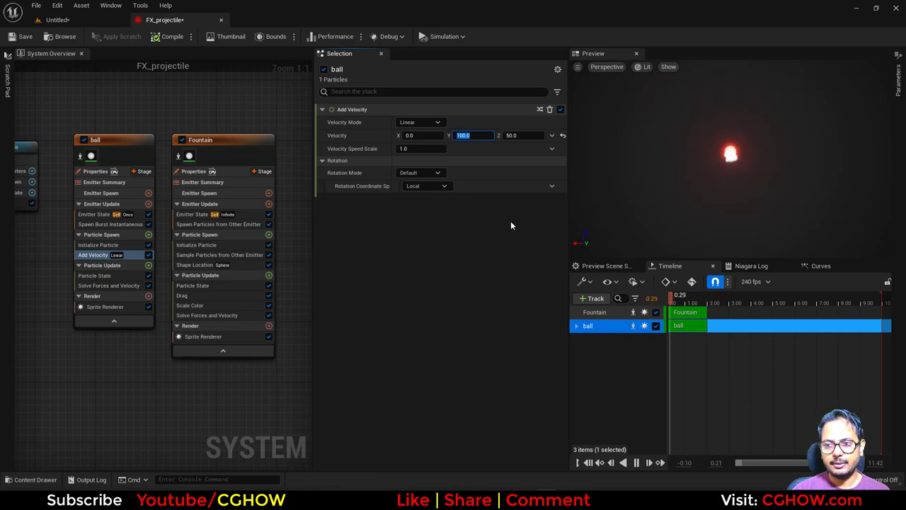
pyautogui.write('500')
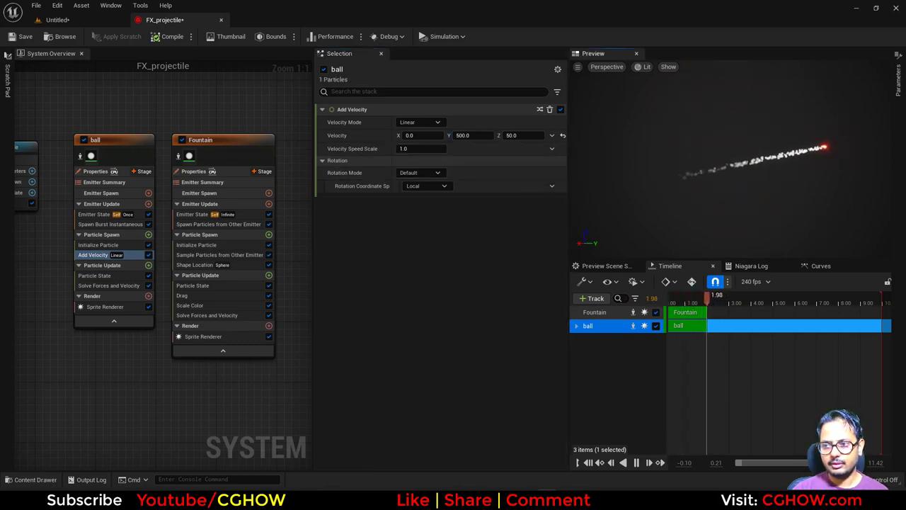
pyautogui.hotkey('ctrl', 's')
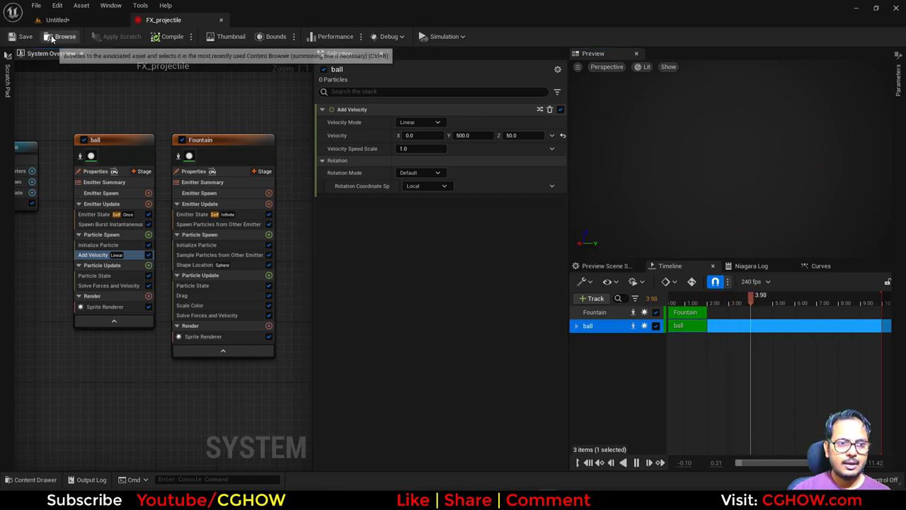
# Enable Local Space in the emitter properties of both the ball and Fountain emitters
pyautogui.click(51, 35)
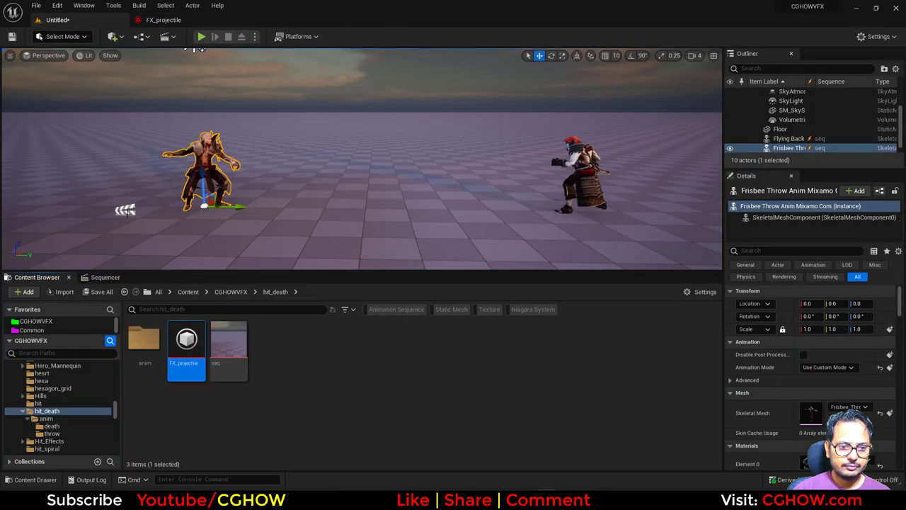
pyautogui.click(163, 20)
pyautogui.click(97, 171)
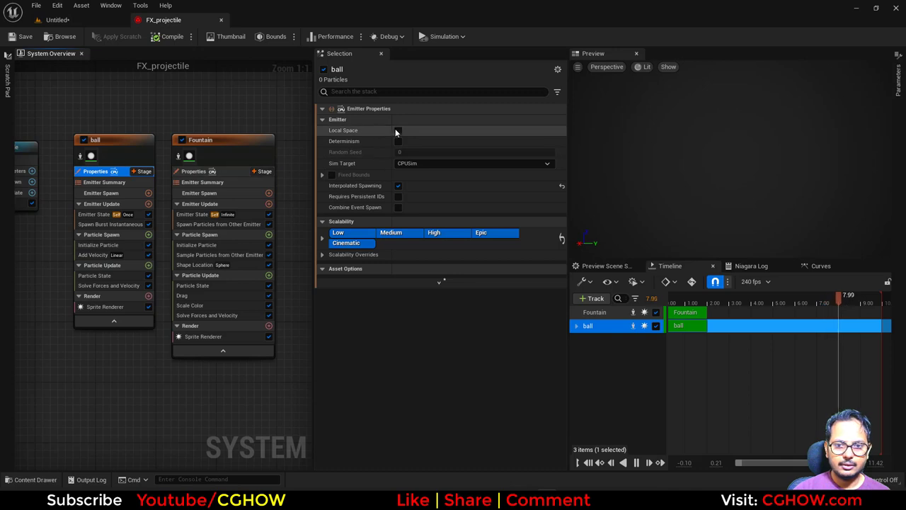
pyautogui.click(194, 171)
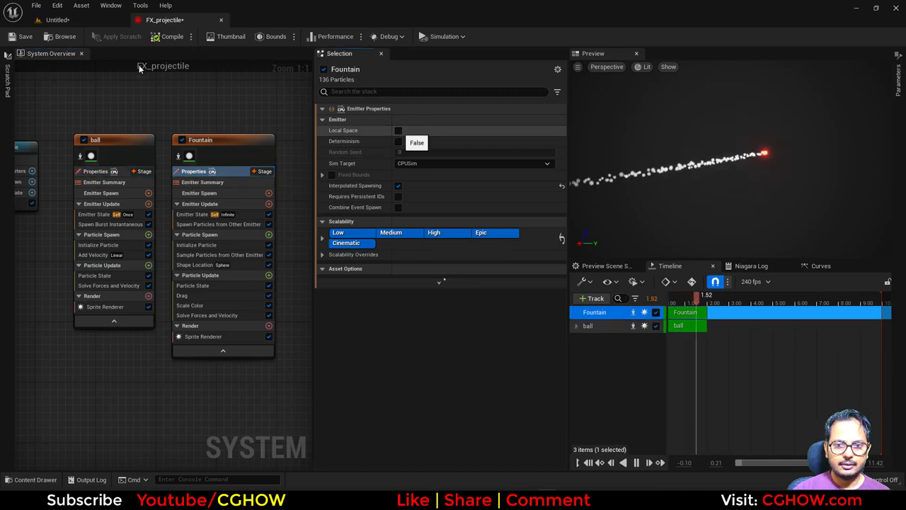
pyautogui.click(399, 130)
# Add FX_projectile to the level sequence and move its track into a new folder named FX
pyautogui.click(55, 37)
pyautogui.moveTo(186, 343); pyautogui.dragTo(85, 425)
pyautogui.rightClick(84, 425)
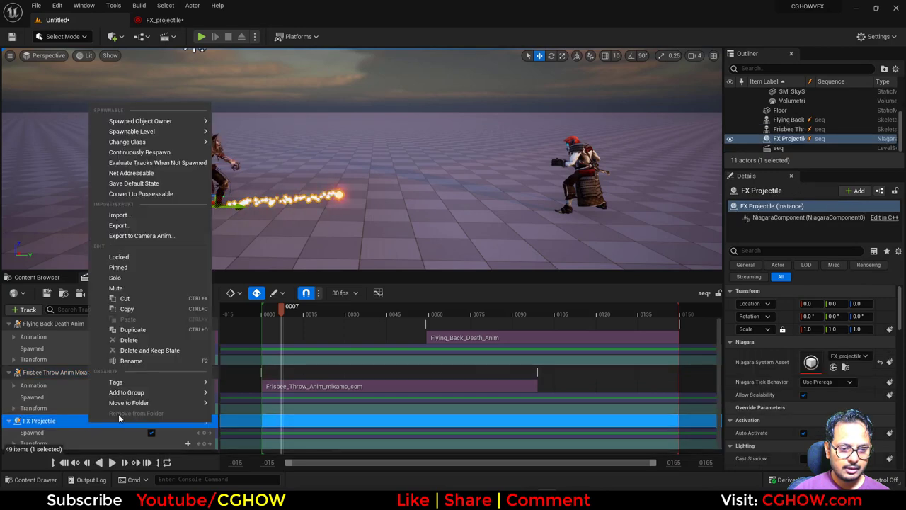
pyautogui.click(248, 405)
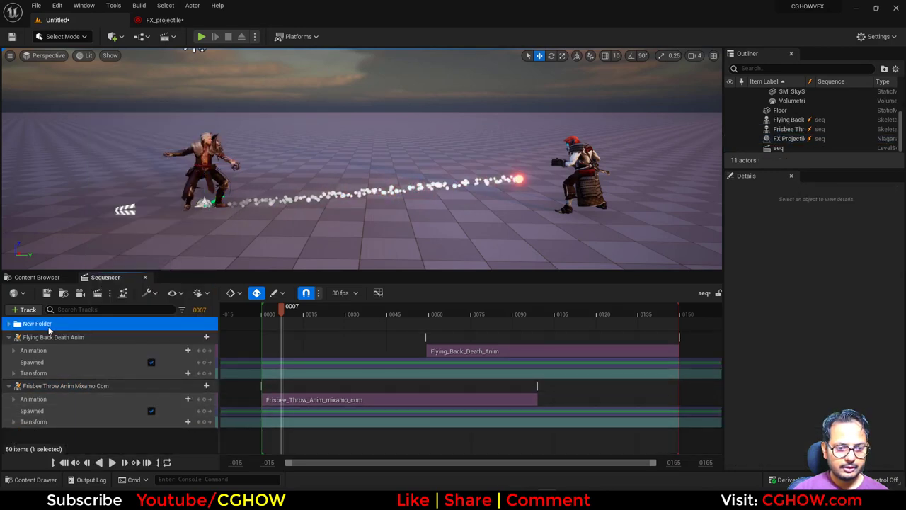
pyautogui.write('FX')
pyautogui.press('Return')
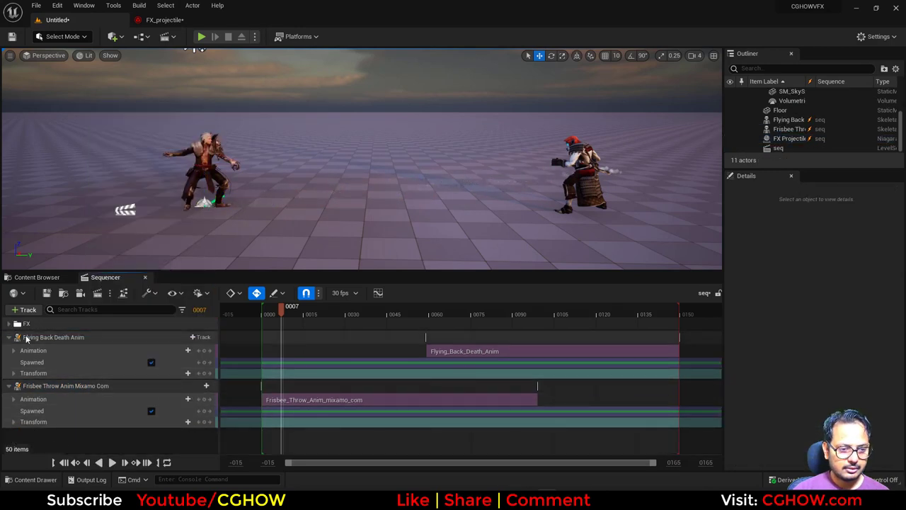
# Order the sequence tracks as throw animation, death animation and FX folder, expanding the folder and collapsing both animation tracks
pyautogui.moveTo(31, 324); pyautogui.dragTo(41, 398)
pyautogui.moveTo(40, 435); pyautogui.dragTo(40, 325)
pyautogui.moveTo(46, 386); pyautogui.dragTo(35, 369)
pyautogui.click(28, 421)
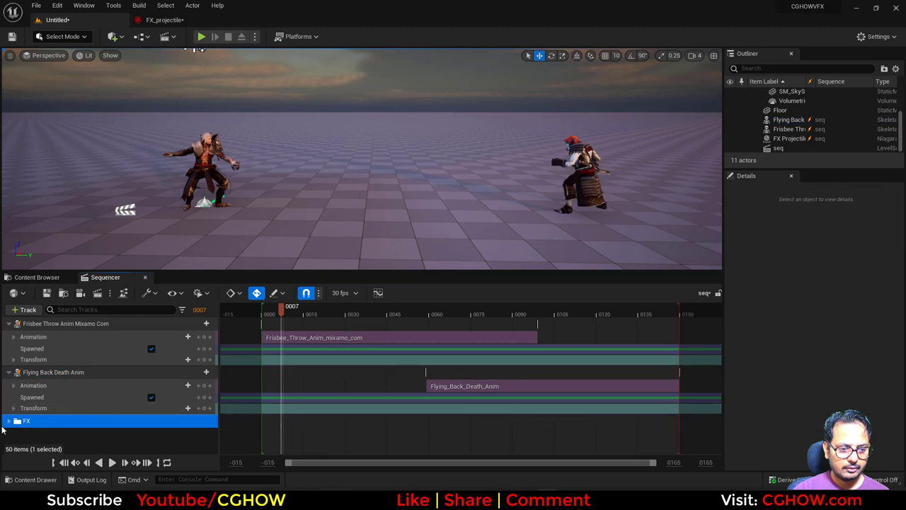
pyautogui.click(8, 420)
pyautogui.click(8, 324)
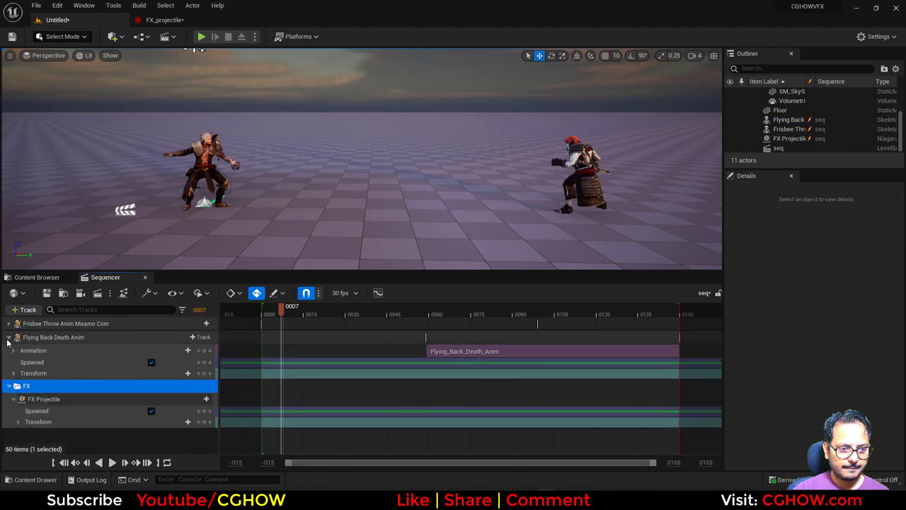
pyautogui.click(9, 337)
# Key the FX Projectile's Spawned track so the effect stays off until frame 38, and play the sequence to check it
pyautogui.click(58, 364)
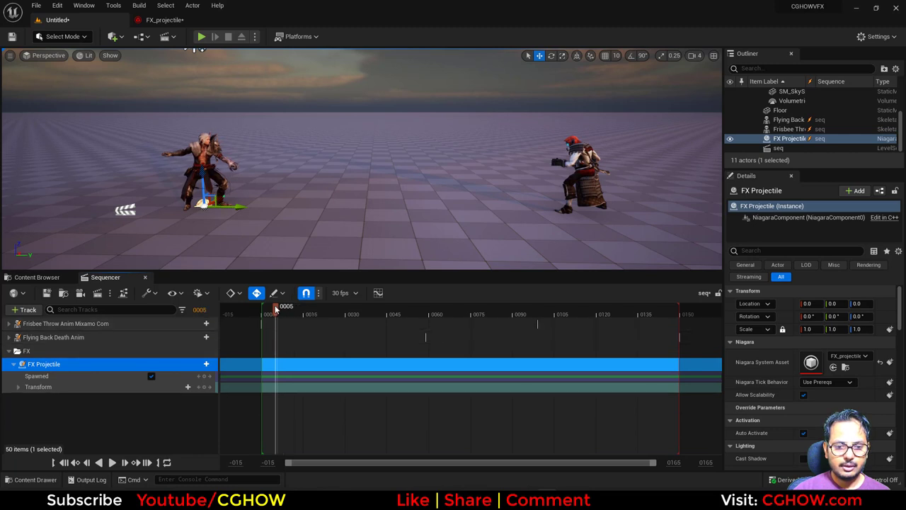
pyautogui.moveTo(271, 313); pyautogui.dragTo(369, 325)
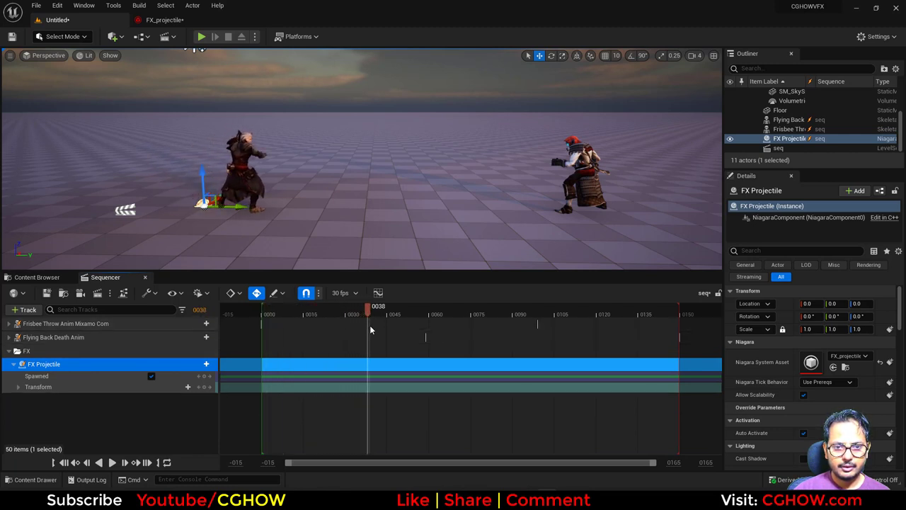
pyautogui.click(203, 378)
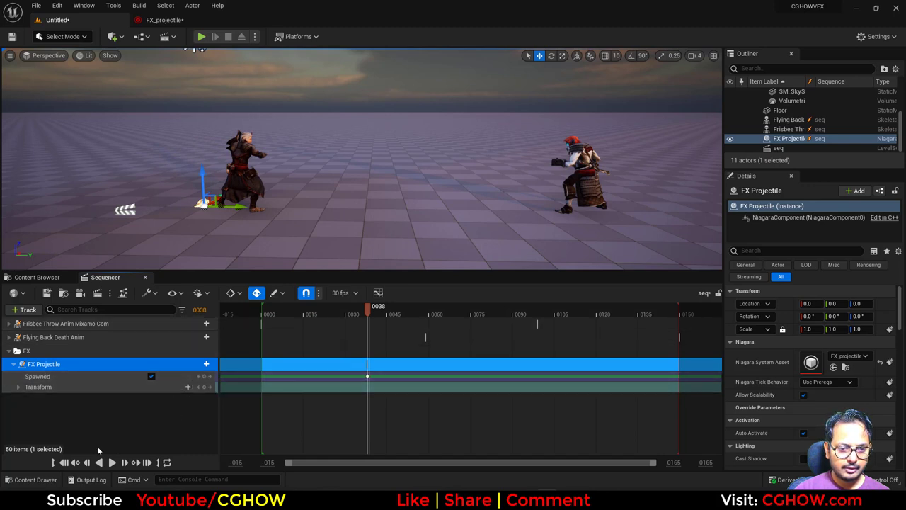
pyautogui.click(150, 376)
pyautogui.moveTo(391, 310); pyautogui.dragTo(241, 316)
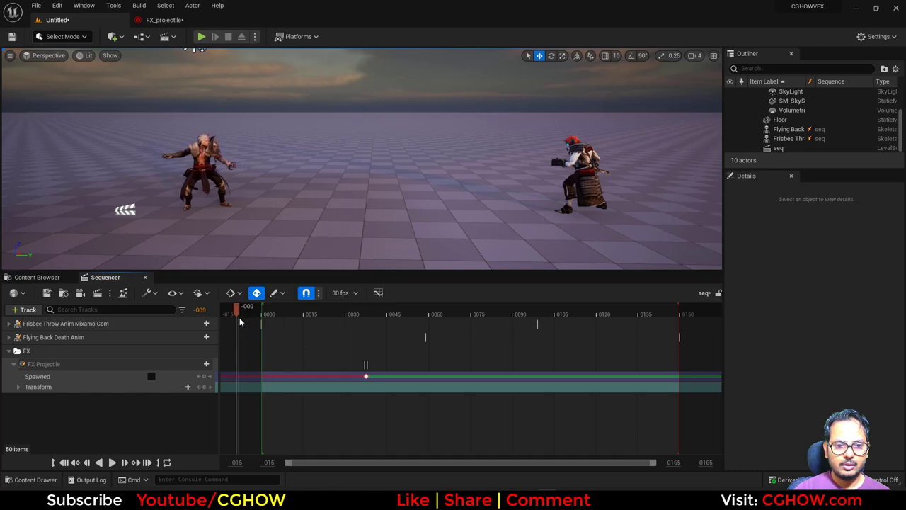
pyautogui.click(112, 462)
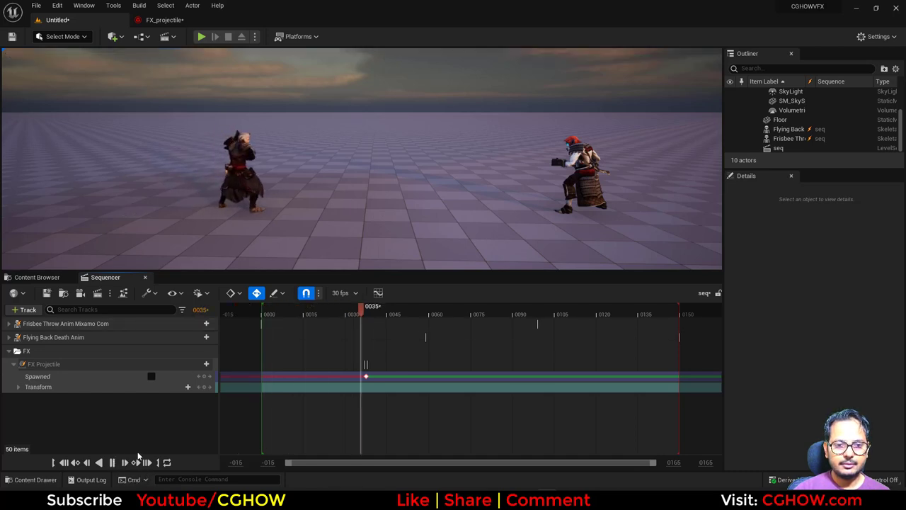
# At frame 40, move the FX Projectile to the throwing character's outstretched hand, at about Y 188 and Z 136
pyautogui.click(354, 314)
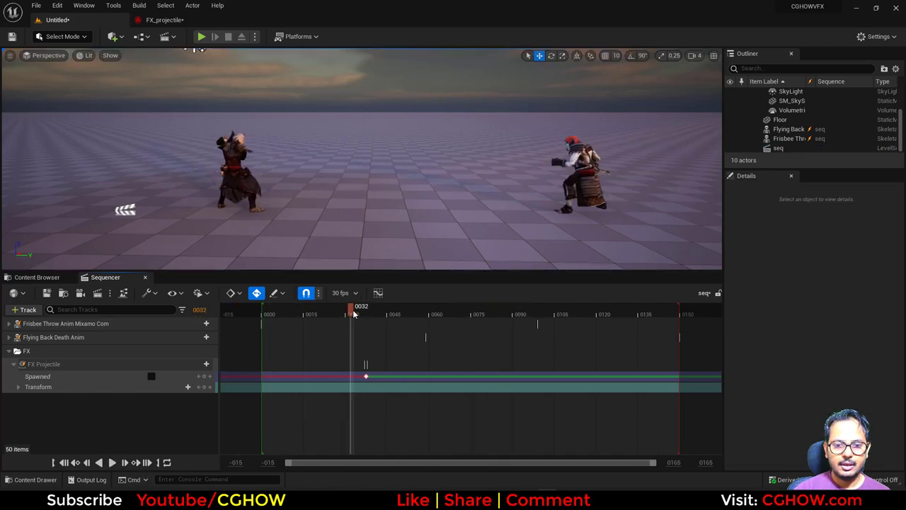
pyautogui.moveTo(371, 321); pyautogui.dragTo(374, 319)
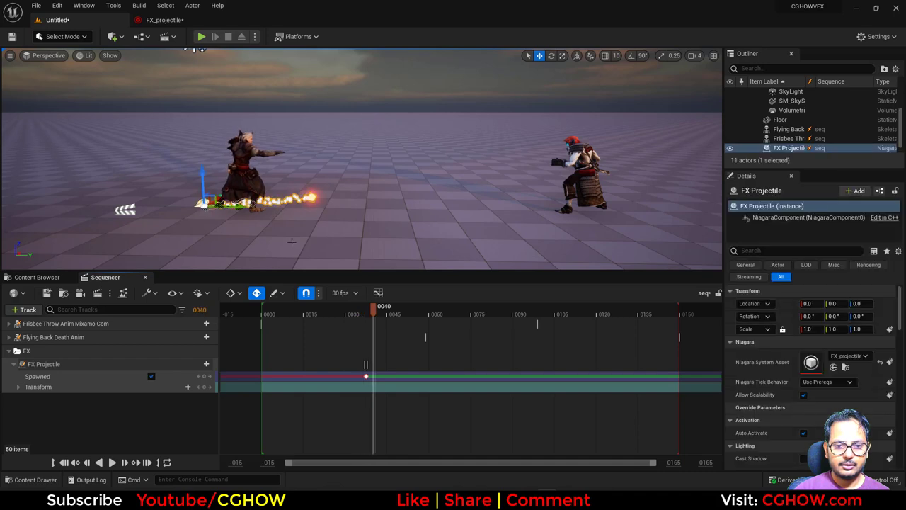
pyautogui.moveTo(200, 171); pyautogui.dragTo(201, 126)
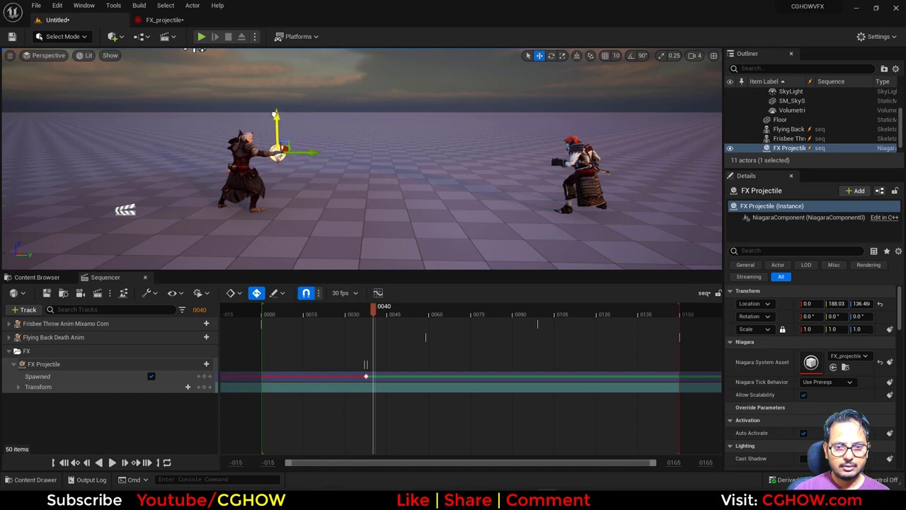
# Play the sequence from the start and inspect the projectile's launch position and flight path from different angles
pyautogui.click(253, 312)
pyautogui.click(112, 462)
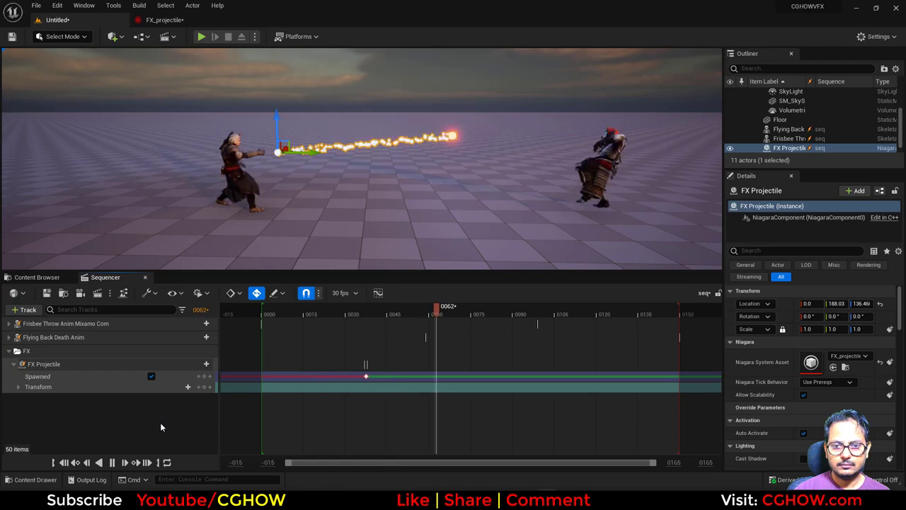
pyautogui.keyDown('alt'); pyautogui.moveTo(495, 231); pyautogui.dragTo(478, 214); pyautogui.keyUp('alt')
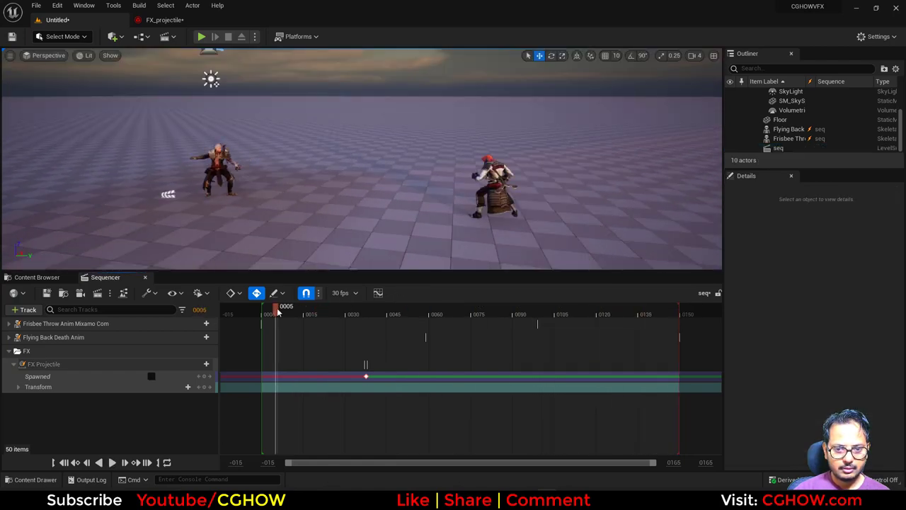
pyautogui.moveTo(366, 315); pyautogui.dragTo(374, 316)
pyautogui.keyDown('alt'); pyautogui.moveTo(412, 247); pyautogui.dragTo(449, 226); pyautogui.keyUp('alt')
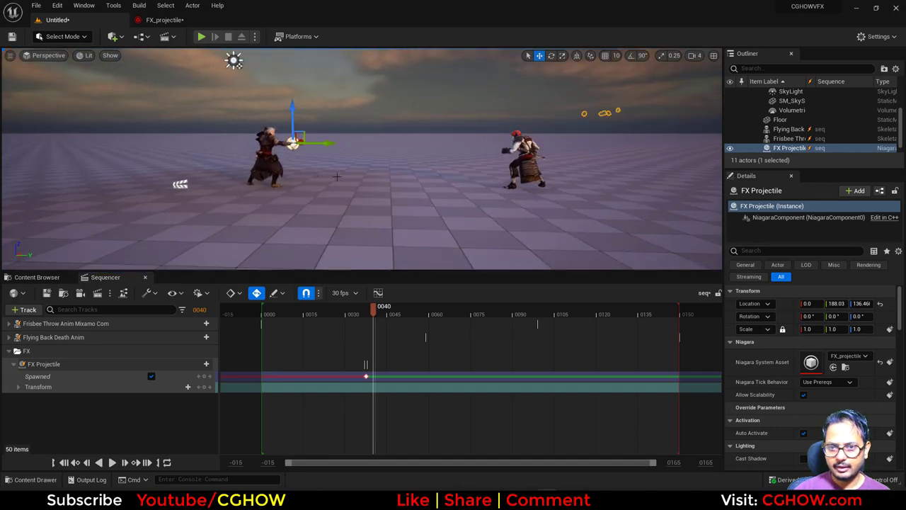
# In FX_projectile, set the ball emitter's Add Velocity Z to 0, and replay the level sequence from the start
pyautogui.keyDown('alt'); pyautogui.moveTo(298, 204); pyautogui.dragTo(300, 223); pyautogui.keyUp('alt')
pyautogui.click(182, 22)
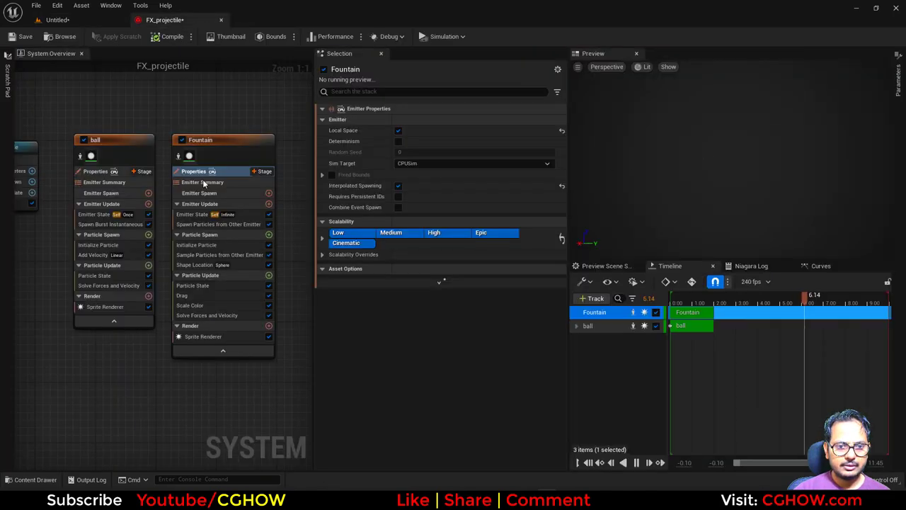
pyautogui.click(99, 256)
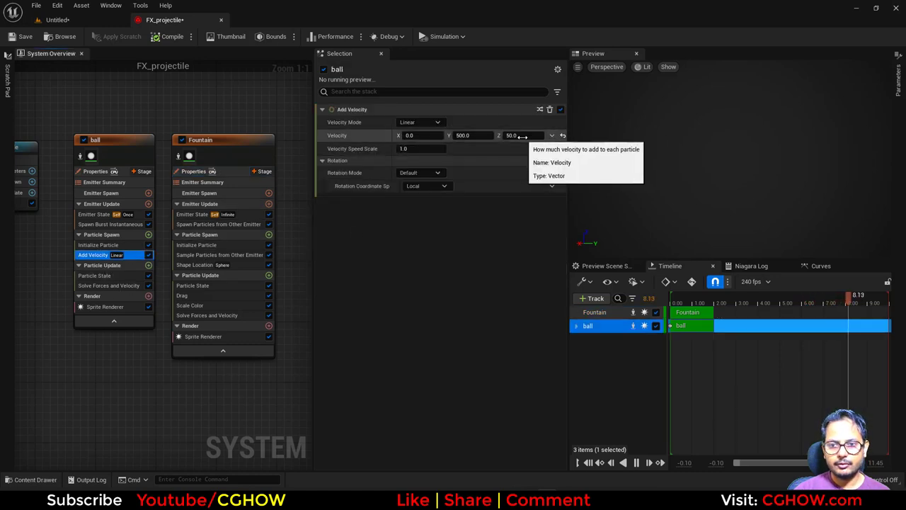
pyautogui.click(514, 135)
pyautogui.click(71, 20)
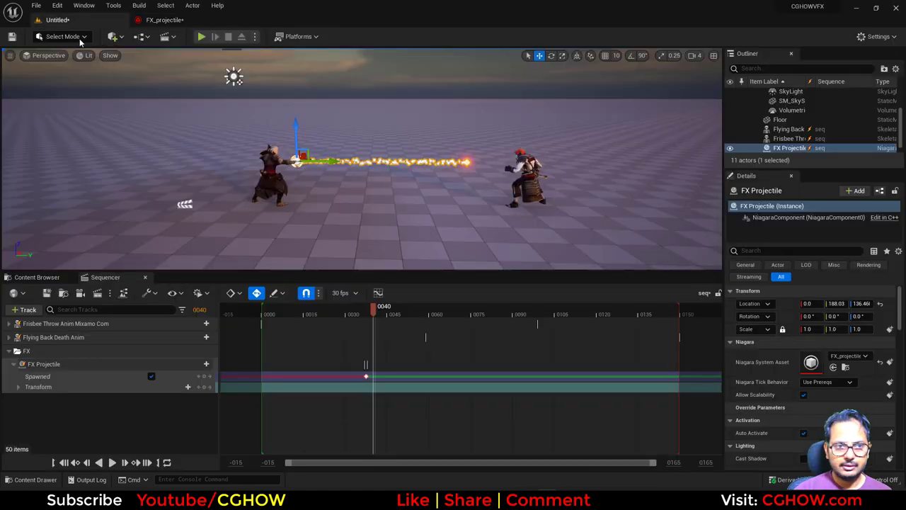
pyautogui.moveTo(360, 320); pyautogui.dragTo(118, 440)
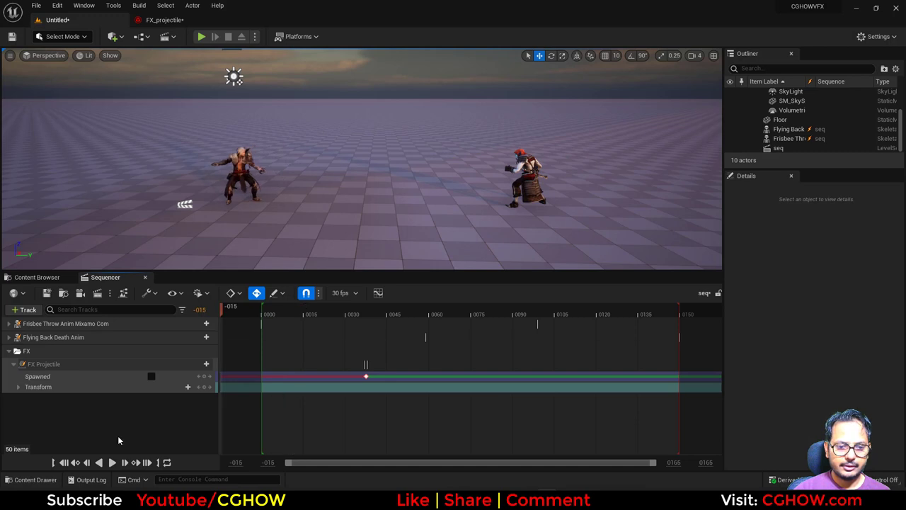
pyautogui.click(112, 462)
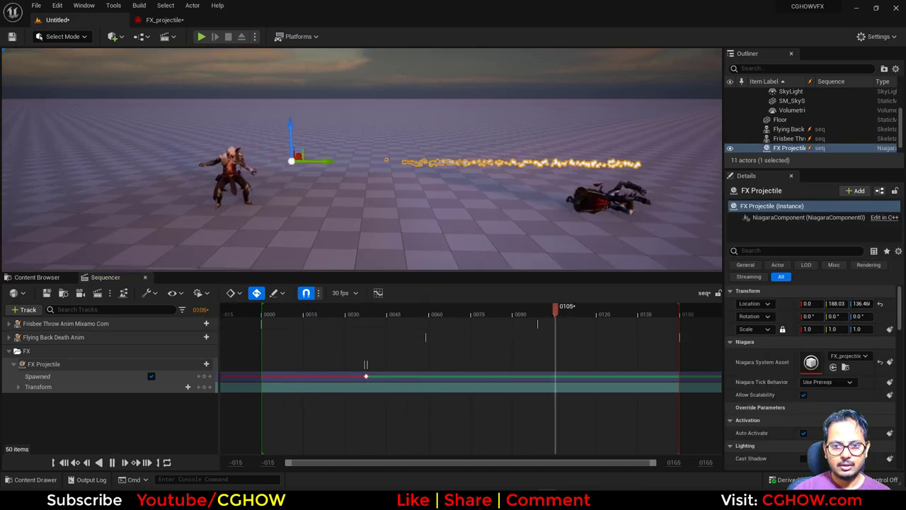
# In FX_projectile, set the ball emitter's Add Velocity Y to 700
pyautogui.click(163, 21)
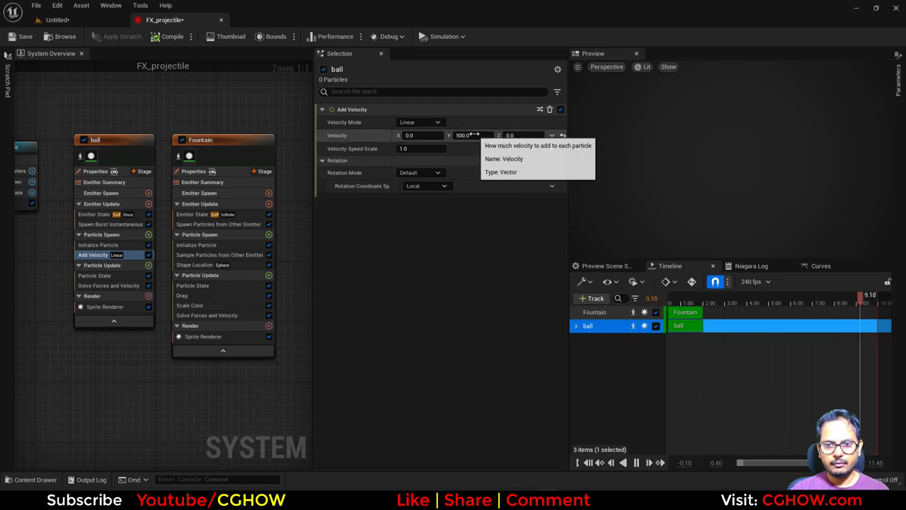
pyautogui.click(464, 135)
pyautogui.write('700')
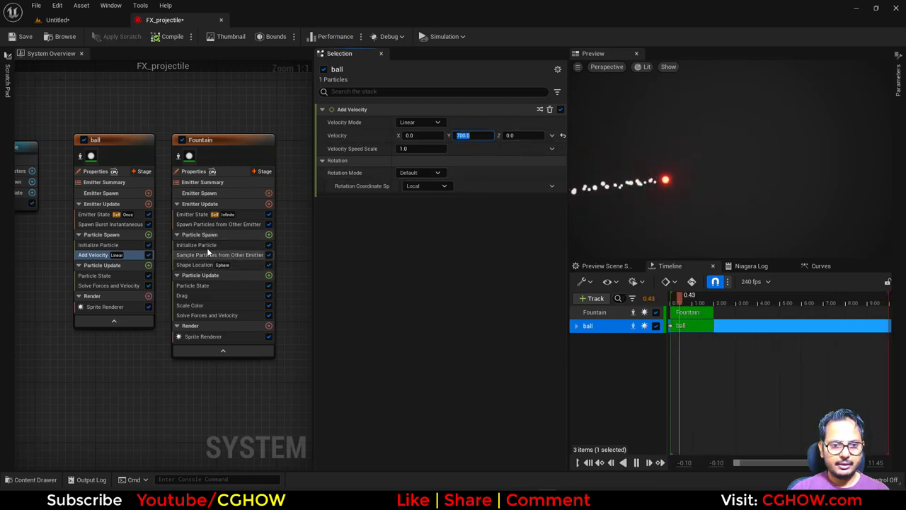
# Set the Fountain emitter's particle lifetime to a minimum of 0.5 and a maximum of 0.6, and check the effect in the level sequence
pyautogui.click(196, 245)
pyautogui.click(425, 173)
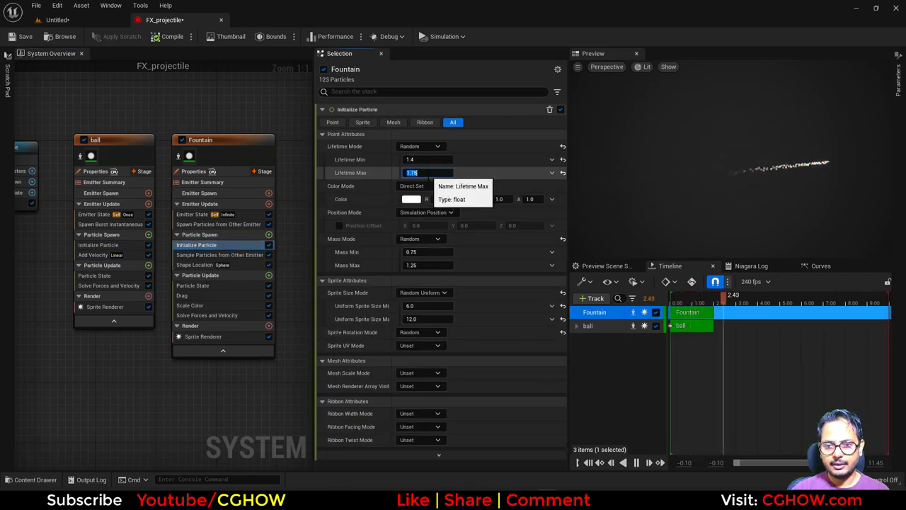
pyautogui.write('0.6')
pyautogui.click(424, 160)
pyautogui.write('0.5')
pyautogui.press('Return')
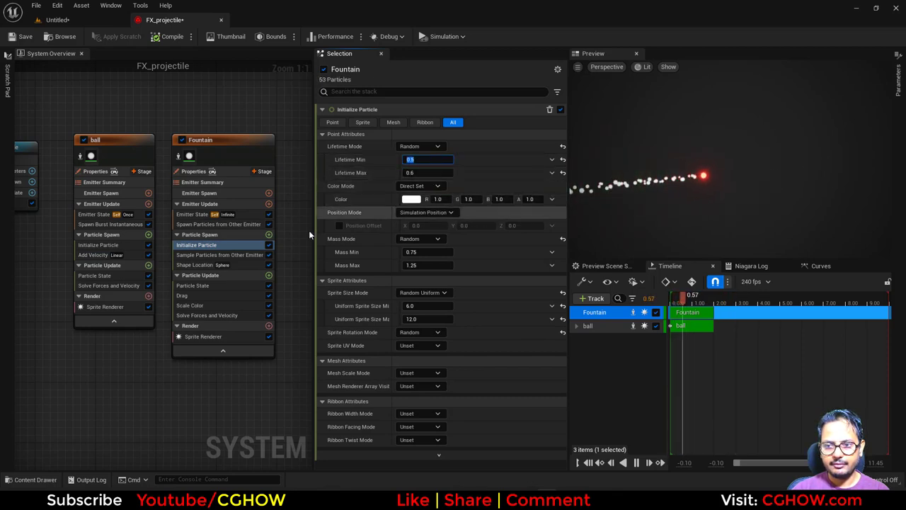
pyautogui.click(81, 20)
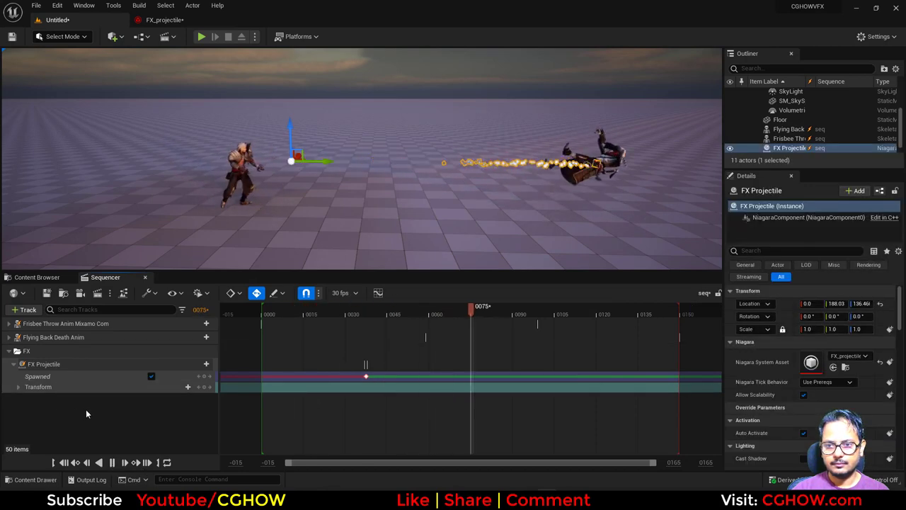
# Set the ball emitter's Add Velocity Y to 900 and review the faster projectile in the level sequence
pyautogui.click(164, 20)
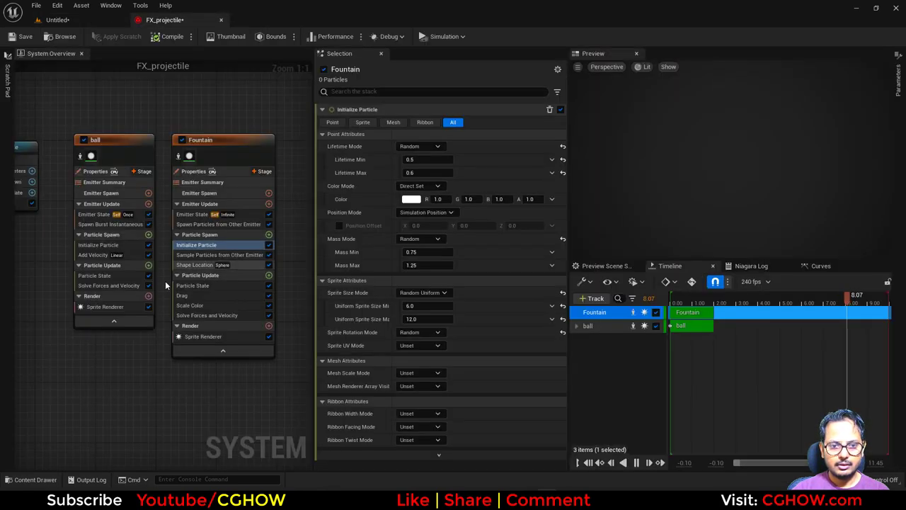
pyautogui.click(100, 253)
pyautogui.click(469, 135)
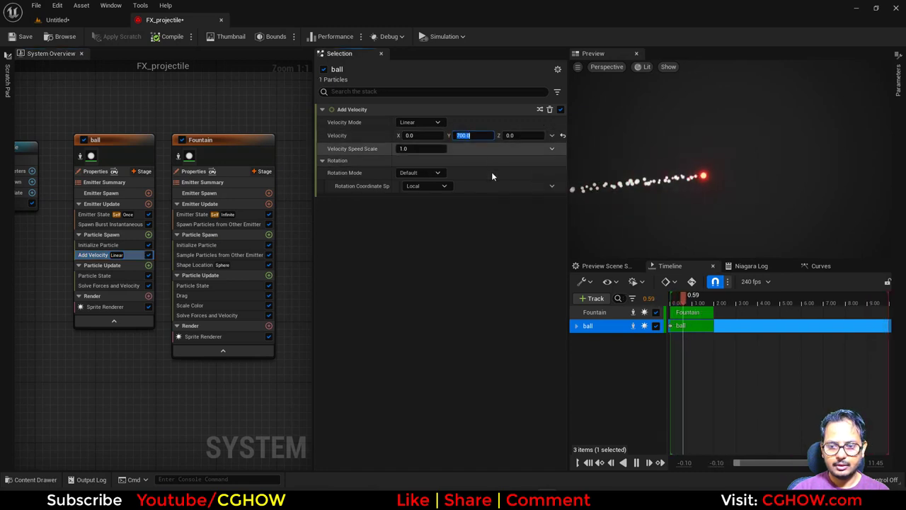
pyautogui.click(57, 20)
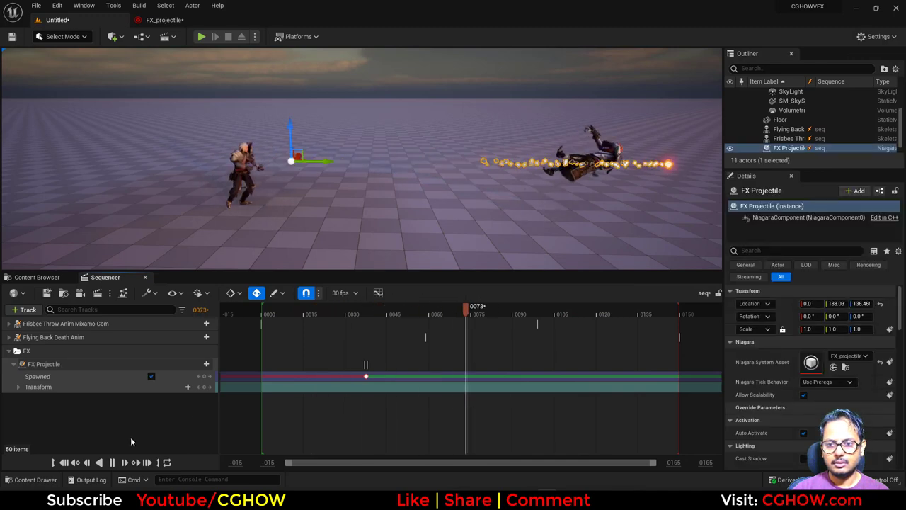
# Key the FX Projectile's Spawned track on at frame 60 and off one frame after it, and replay the sequence
pyautogui.moveTo(303, 314); pyautogui.dragTo(429, 319)
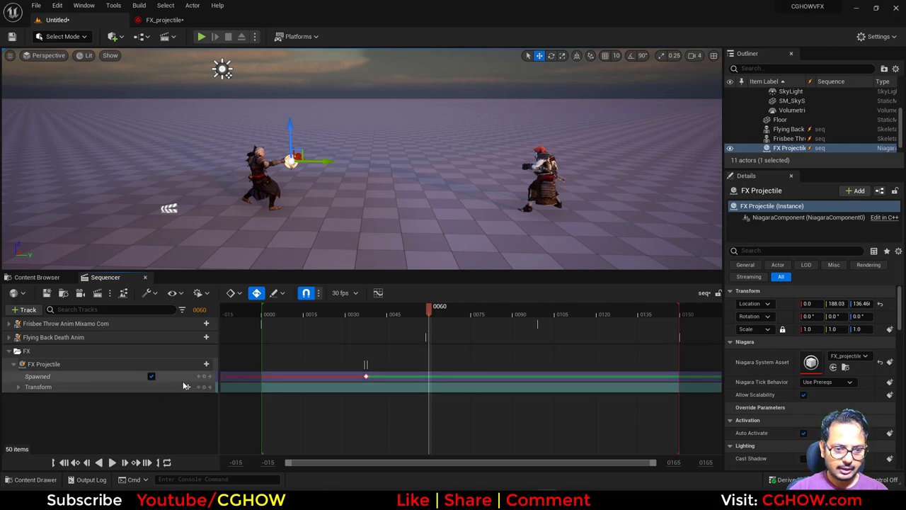
pyautogui.click(205, 377)
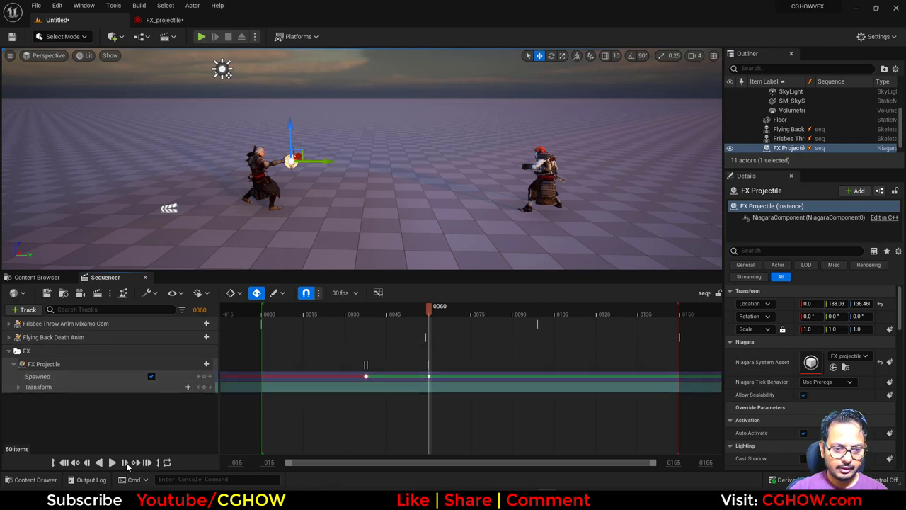
pyautogui.click(125, 462)
pyautogui.click(151, 375)
pyautogui.moveTo(375, 310); pyautogui.dragTo(251, 330)
pyautogui.click(111, 462)
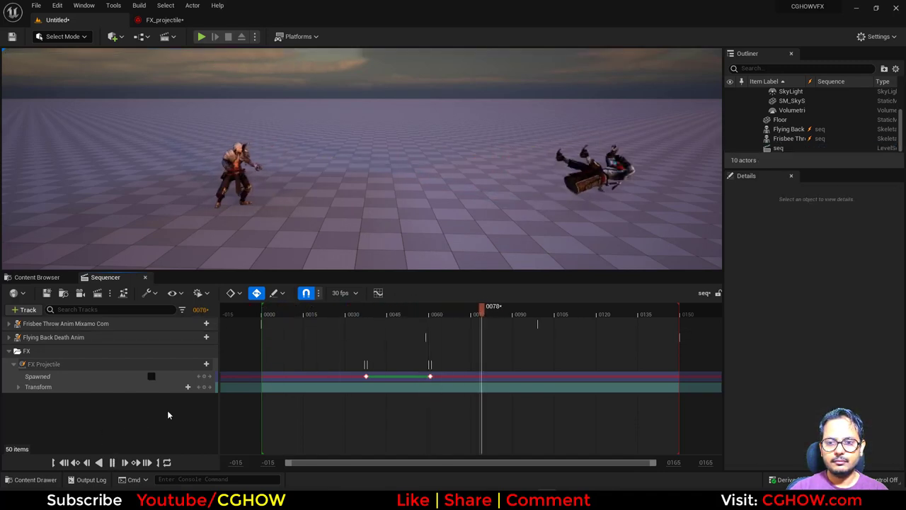
pyautogui.moveTo(364, 312); pyautogui.dragTo(264, 316)
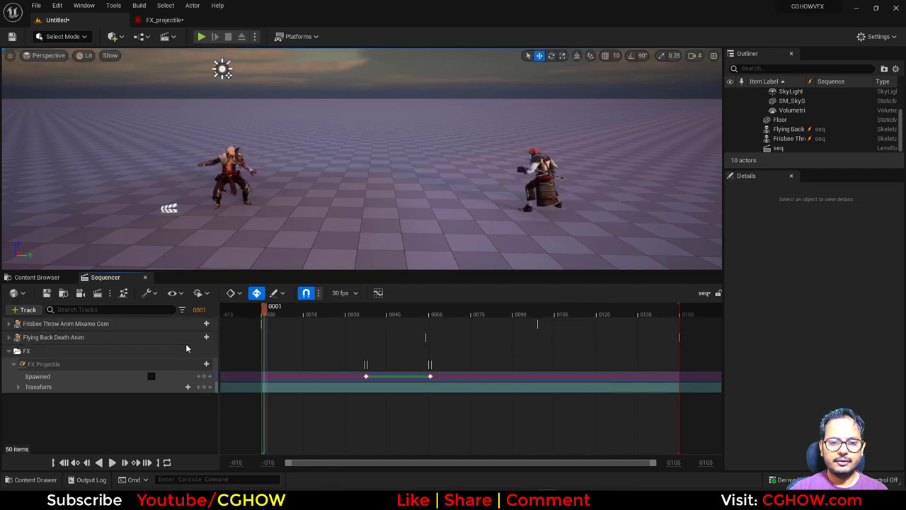
# Review the Inactive Response options in the Fountain emitter's Emitter State, choosing Complete (Let Particles Finish then Kill Emitter)
pyautogui.click(167, 20)
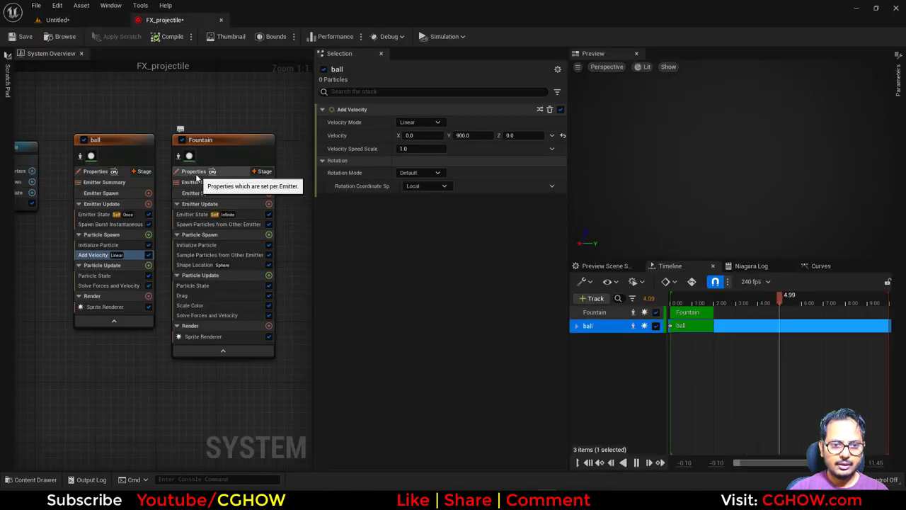
pyautogui.click(204, 214)
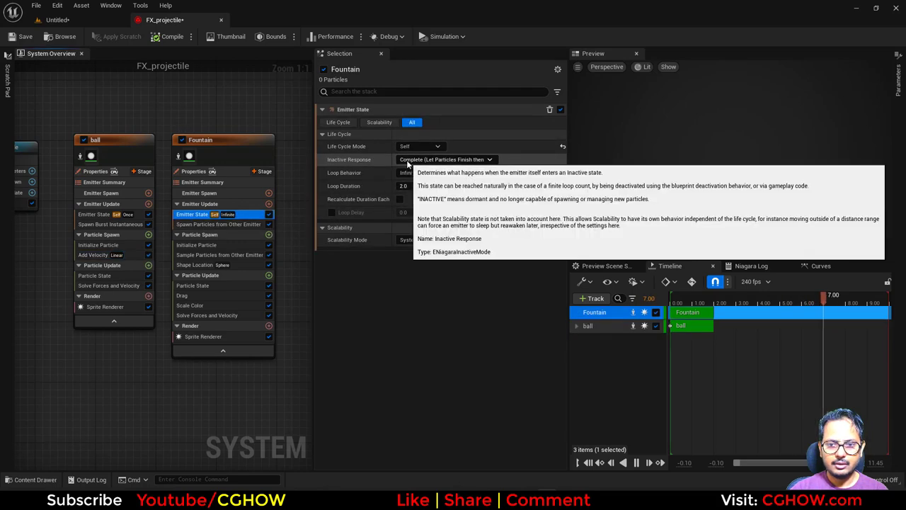
pyautogui.click(490, 160)
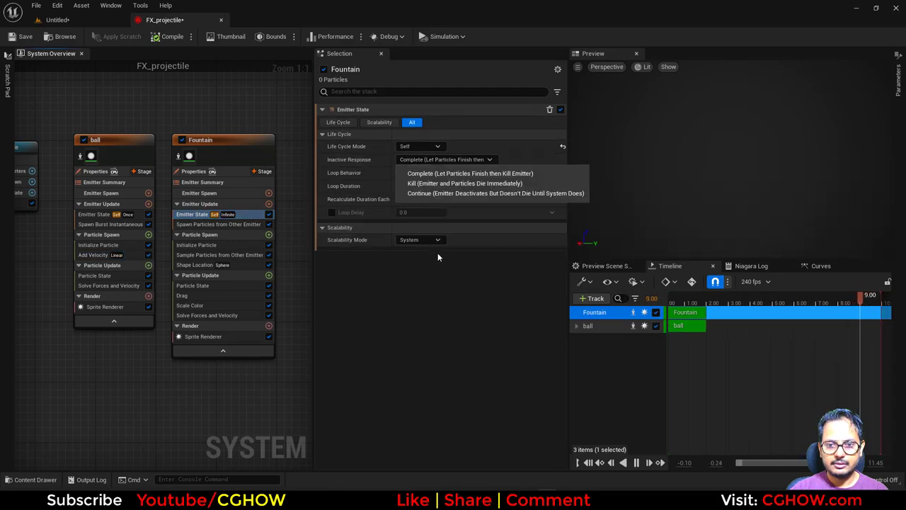
pyautogui.click(440, 174)
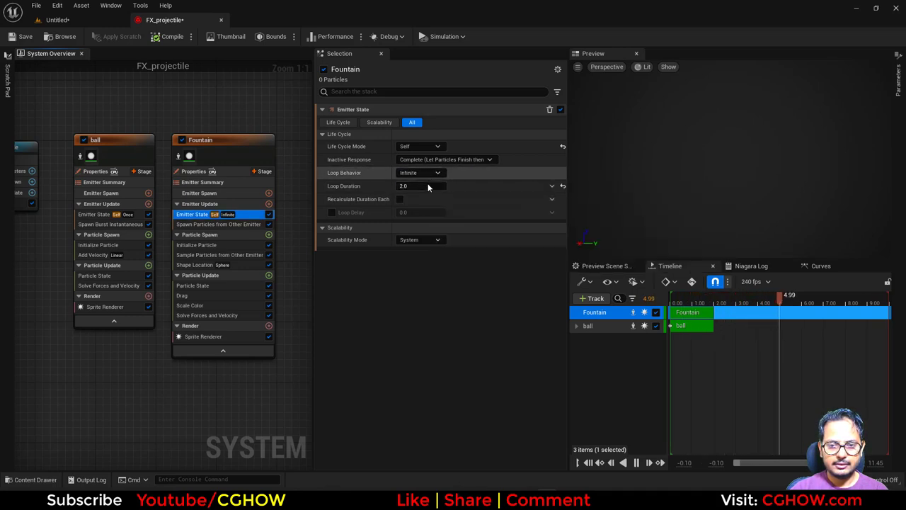
# Scrub the level sequence to frame 54 and delete the FX Projectile's Spawned keys around frame 60
pyautogui.click(56, 19)
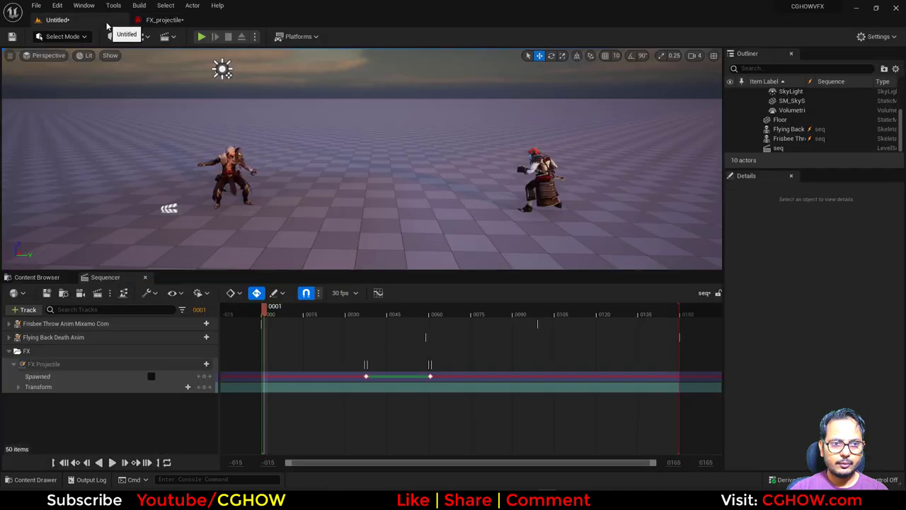
pyautogui.click(372, 315)
pyautogui.moveTo(406, 318); pyautogui.dragTo(413, 322)
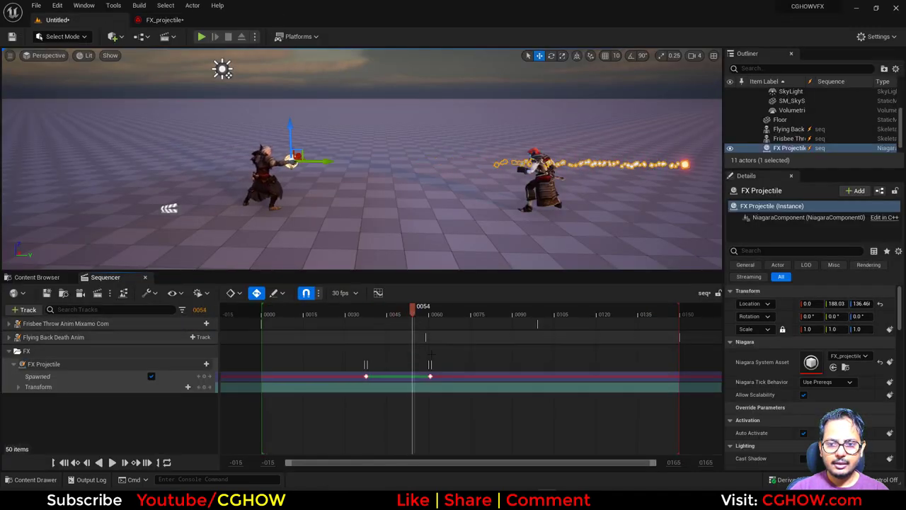
pyautogui.click(430, 376)
pyautogui.press('Delete')
# Set the ball emitter's particle lifetime to 1 and replay the level sequence from the start
pyautogui.click(164, 19)
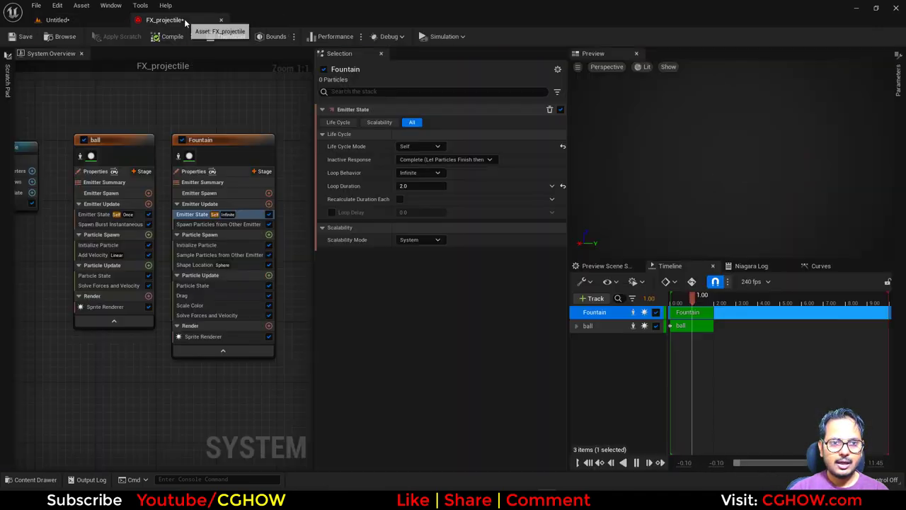
pyautogui.click(107, 245)
pyautogui.click(424, 159)
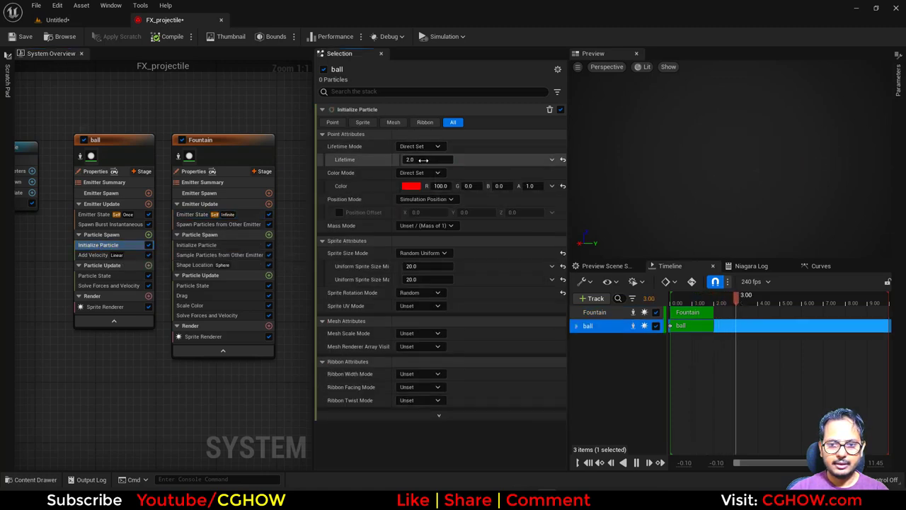
pyautogui.write('1')
pyautogui.press('Return')
pyautogui.click(57, 19)
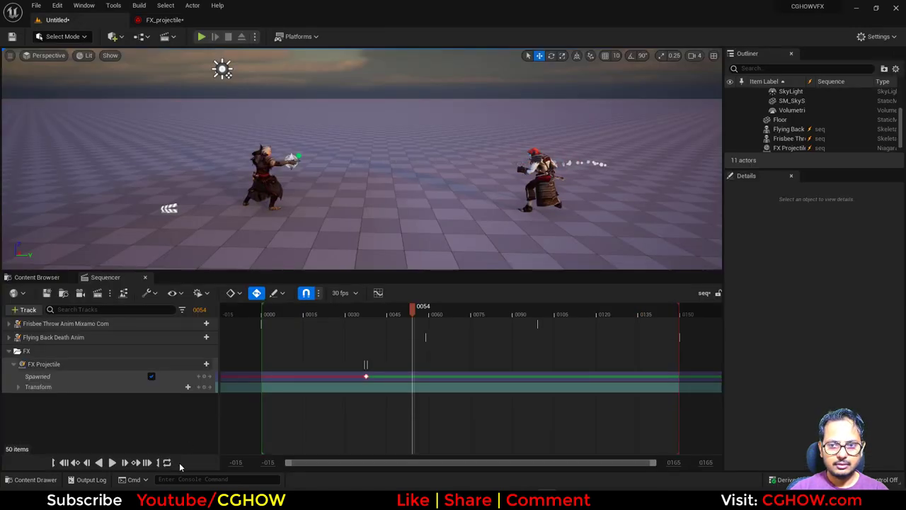
pyautogui.click(63, 461)
pyautogui.click(112, 461)
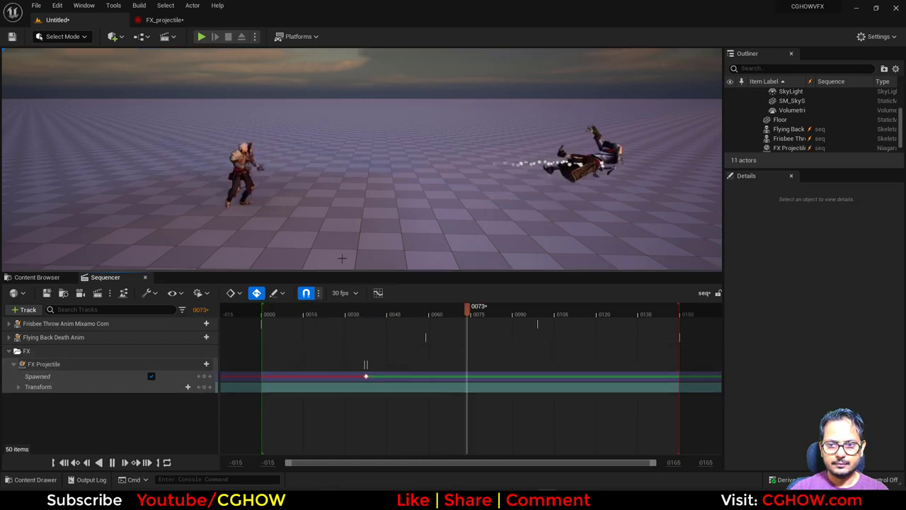
# Set the ball emitter's particle lifetime to 0.8 and replay the level sequence from the start
pyautogui.click(167, 20)
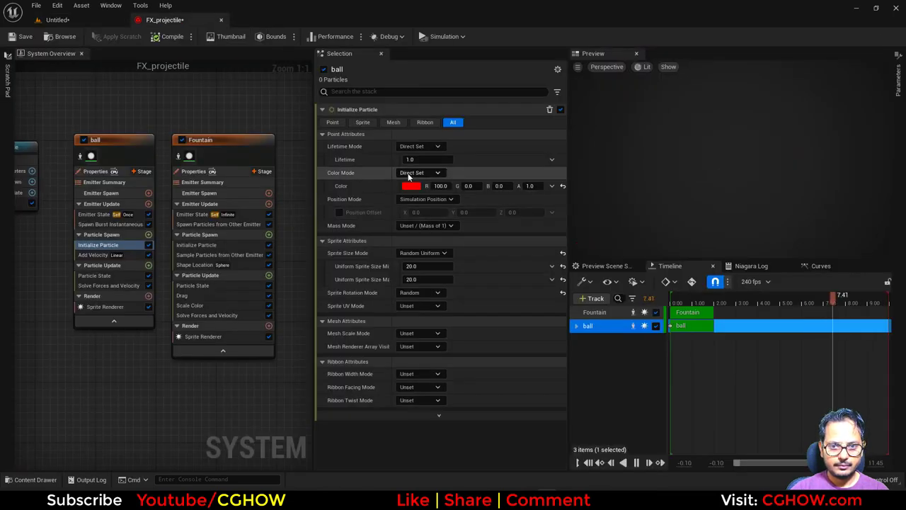
pyautogui.click(425, 159)
pyautogui.write('.8')
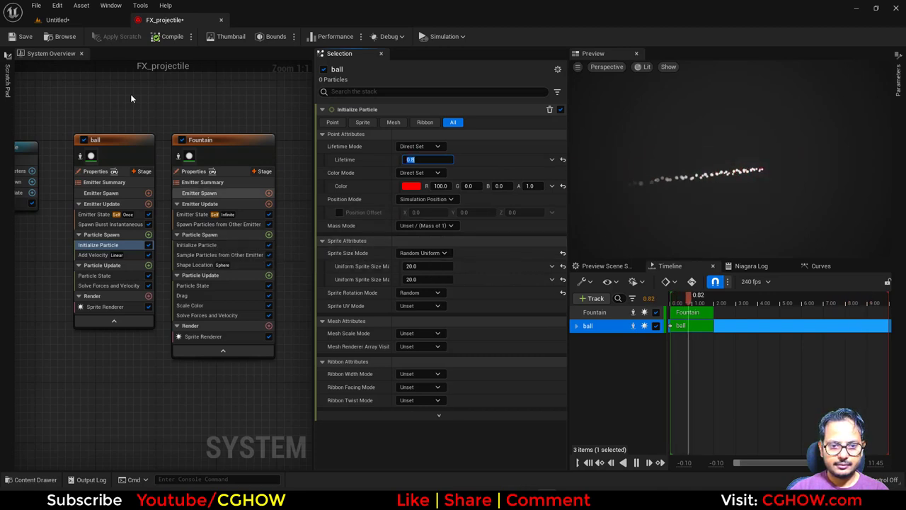
pyautogui.click(57, 20)
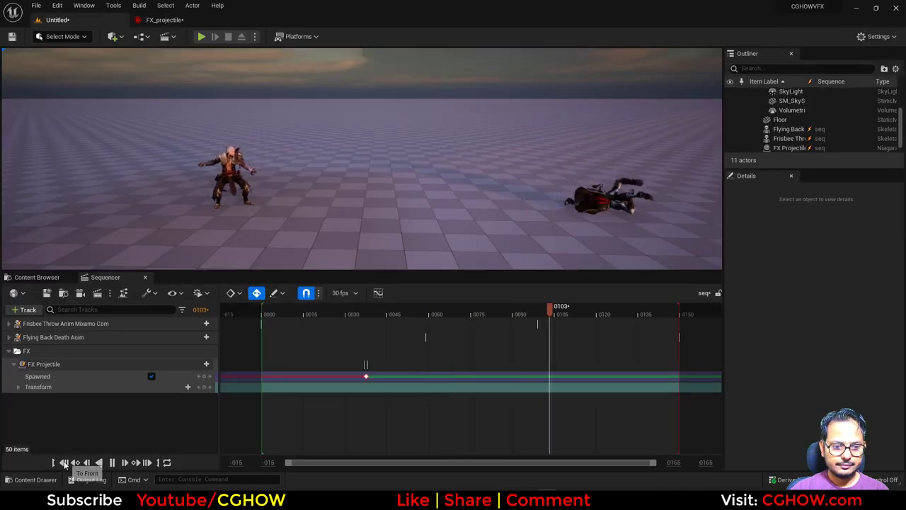
pyautogui.click(64, 463)
pyautogui.click(112, 463)
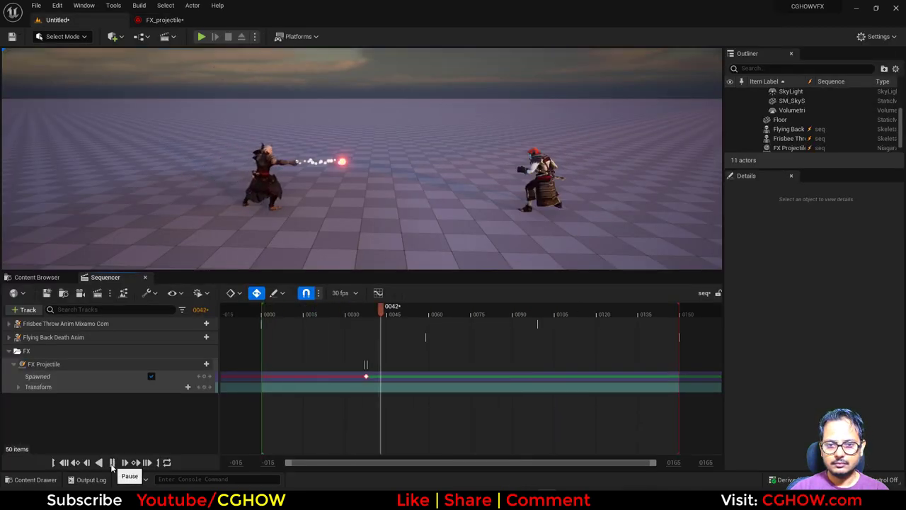
# Set the sim target of both the ball and Fountain emitters in FX_projectile to GPU compute simulation
pyautogui.click(164, 20)
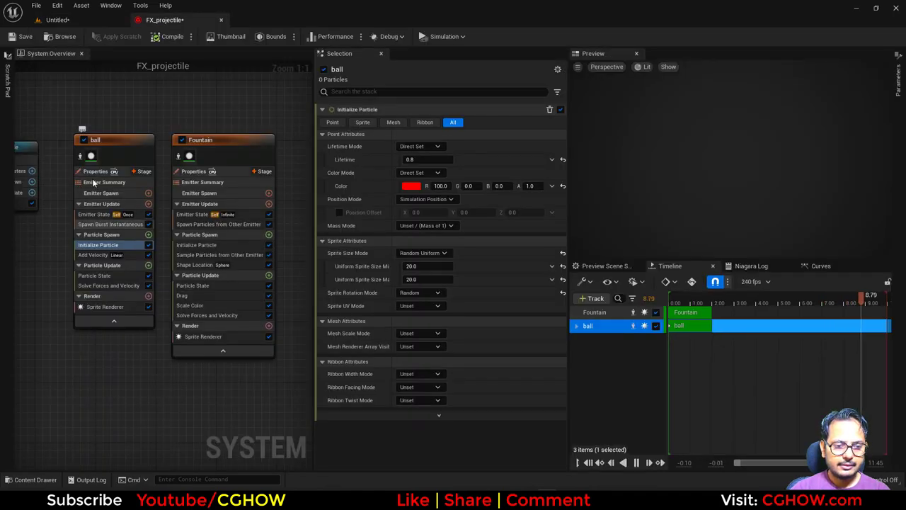
pyautogui.click(99, 140)
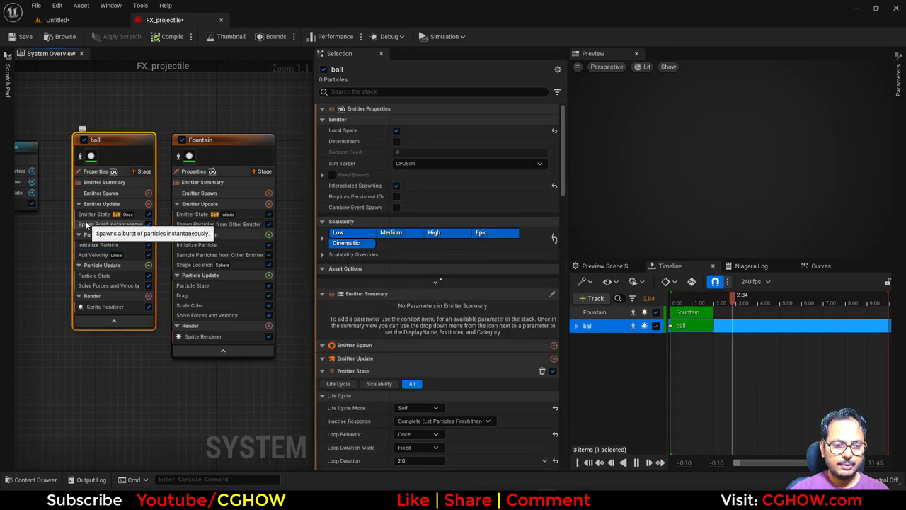
pyautogui.click(218, 224)
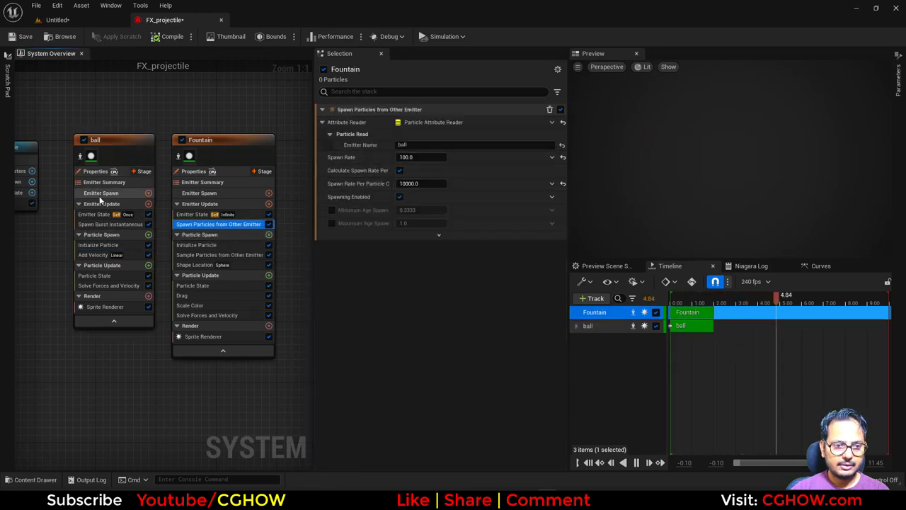
pyautogui.click(94, 172)
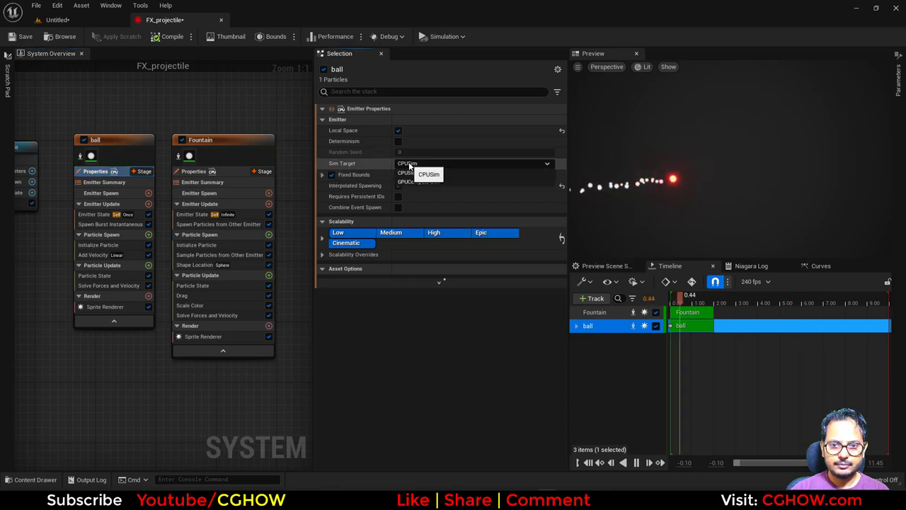
pyautogui.click(407, 182)
pyautogui.click(198, 213)
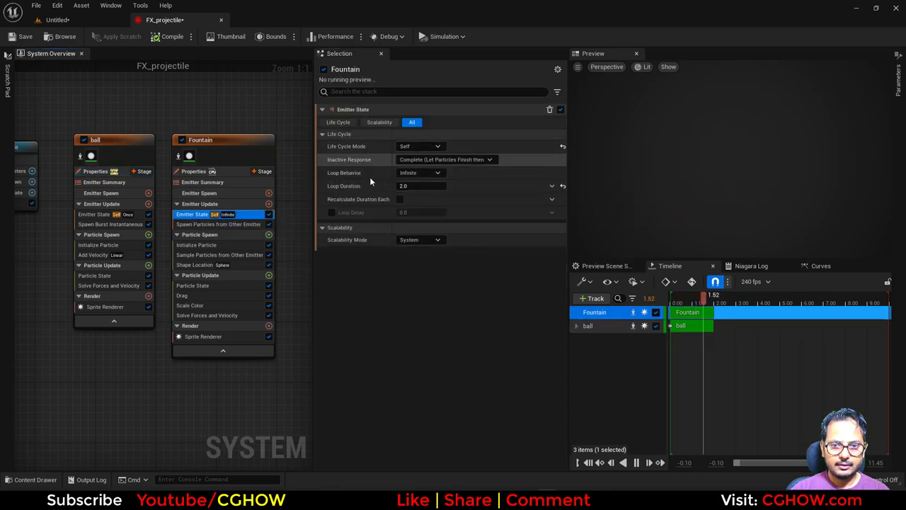
pyautogui.click(192, 171)
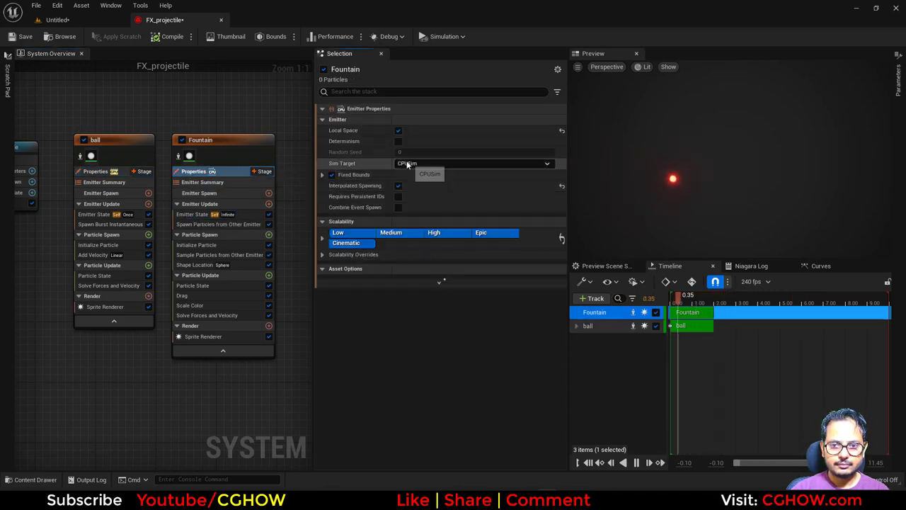
pyautogui.click(425, 163)
# Set the Fountain emitter's Spawn Rate to 1000 and its per-particle spawn rate cap to 100000 in Spawn Particles from Other Emitter
pyautogui.click(240, 223)
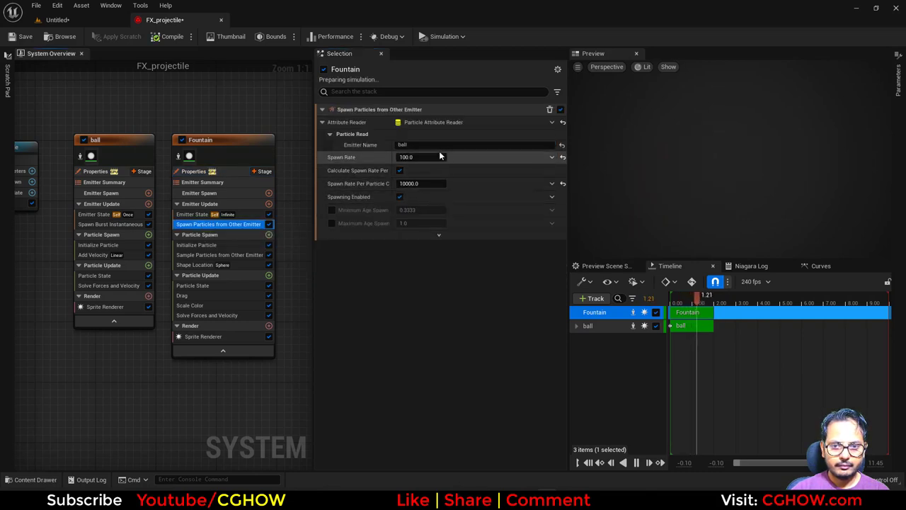
pyautogui.click(421, 156)
pyautogui.click(409, 183)
pyautogui.write('0')
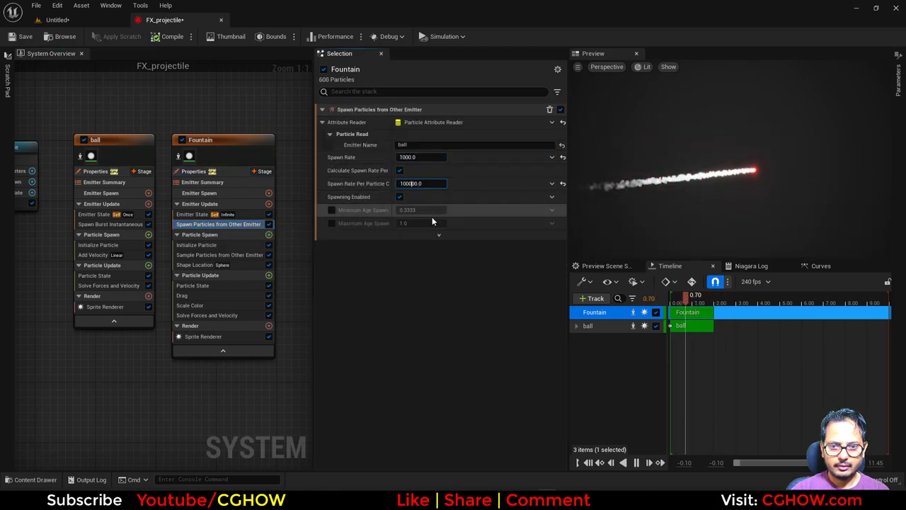
pyautogui.press('Return')
# Set the Fountain emitter's uniform sprite size to a minimum of 1 and maximum of 5, and its Mass Mode to Unset
pyautogui.click(225, 245)
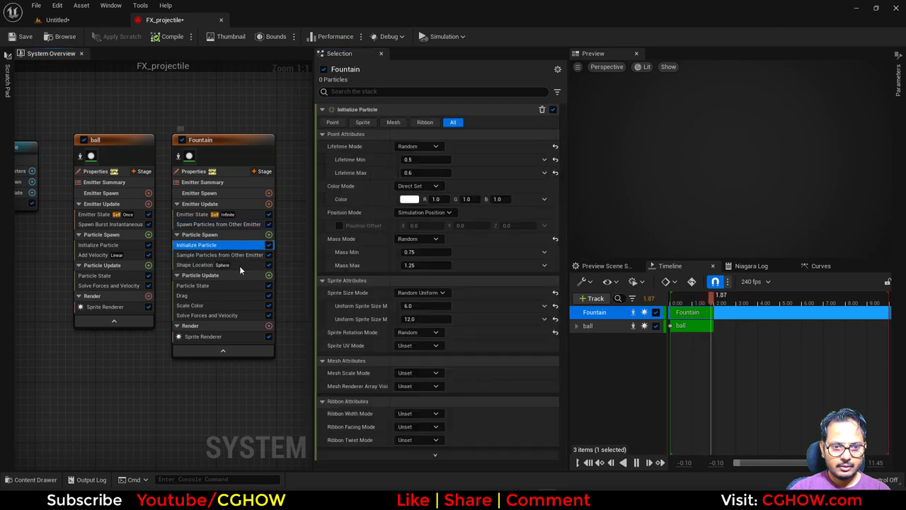
pyautogui.click(416, 306)
pyautogui.write('1')
pyautogui.press('Return')
pyautogui.click(418, 319)
pyautogui.write('5')
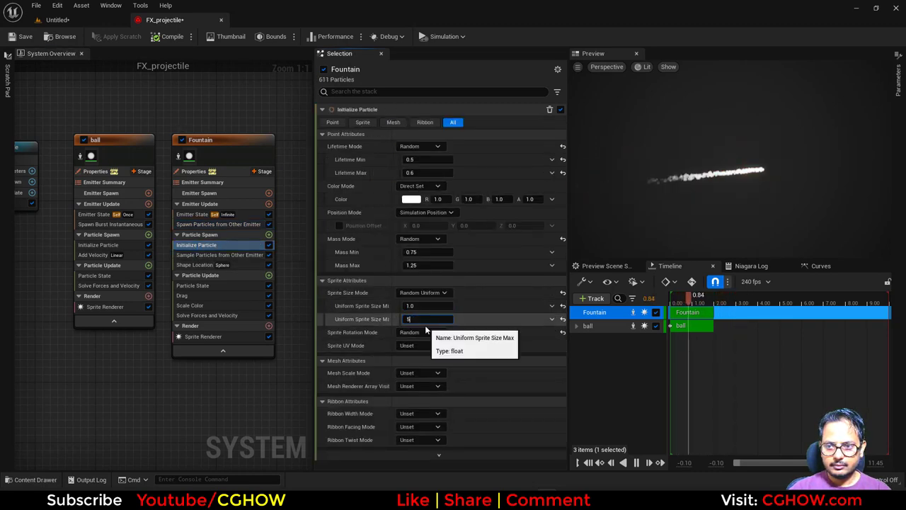
pyautogui.press('Return')
pyautogui.click(417, 264)
pyautogui.click(418, 240)
pyautogui.click(418, 253)
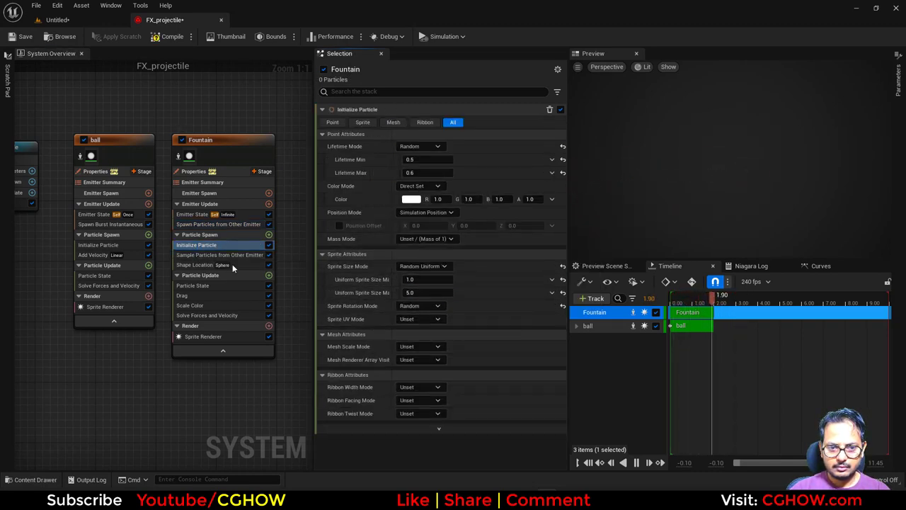
# Set the sphere radius of the Fountain emitter's Shape Location to 15
pyautogui.click(196, 265)
pyautogui.moveTo(422, 158); pyautogui.dragTo(447, 180)
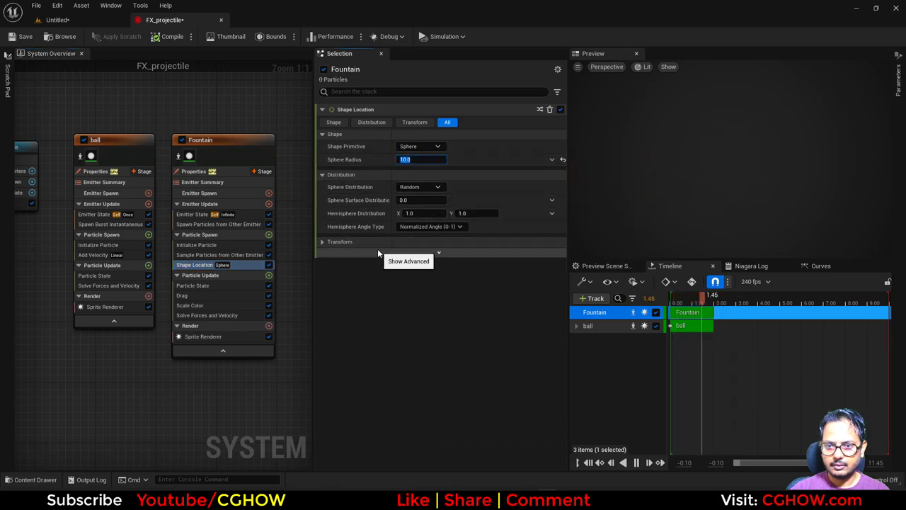
pyautogui.write('15')
pyautogui.press('Return')
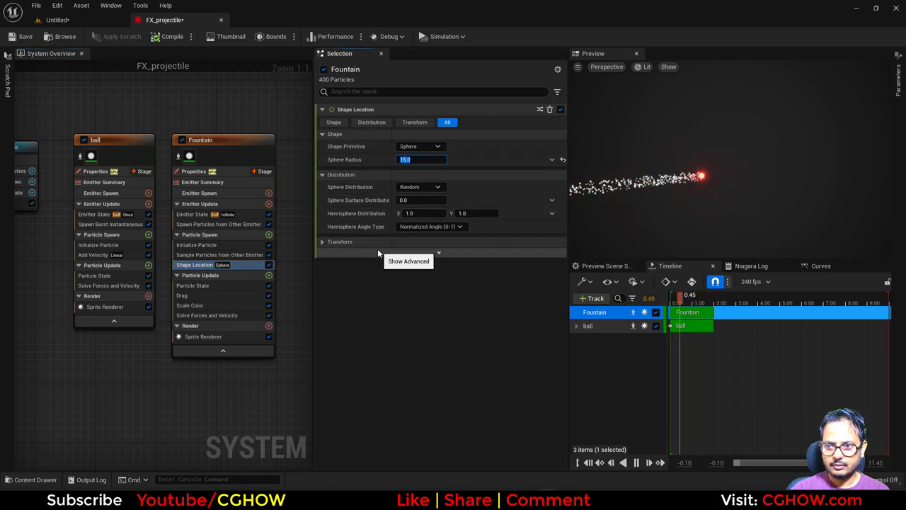
# Add a Curl Noise Force to the Fountain emitter's Particle Spawn stage and resolve its dependency with an Apply Initial Forces module
pyautogui.click(268, 274)
pyautogui.write('cur')
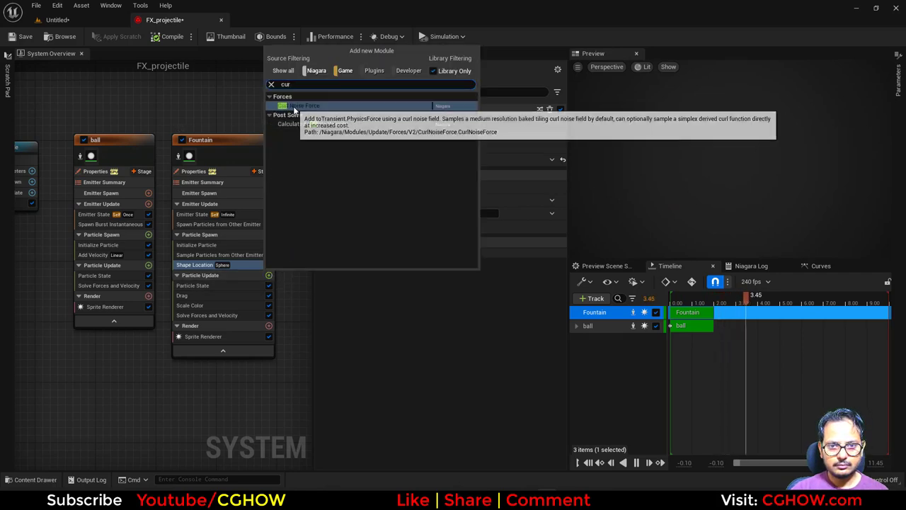
pyautogui.click(305, 106)
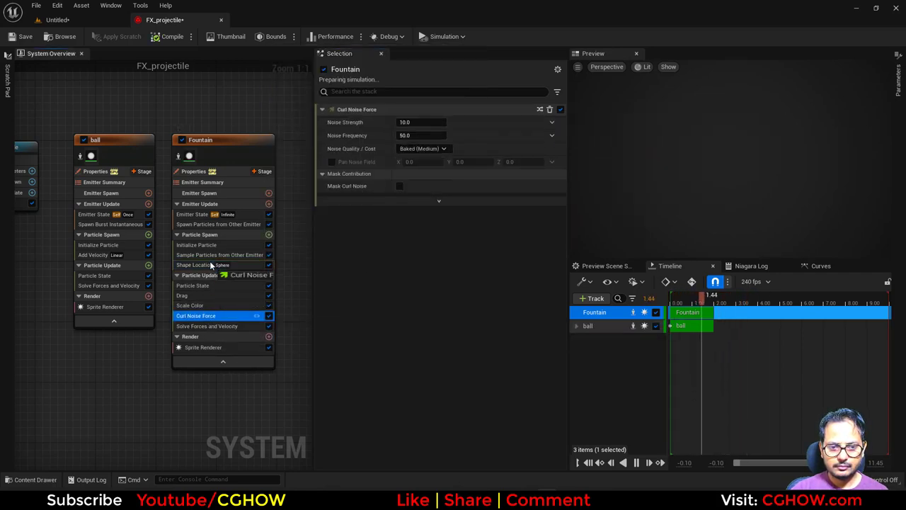
pyautogui.moveTo(206, 271); pyautogui.dragTo(204, 270)
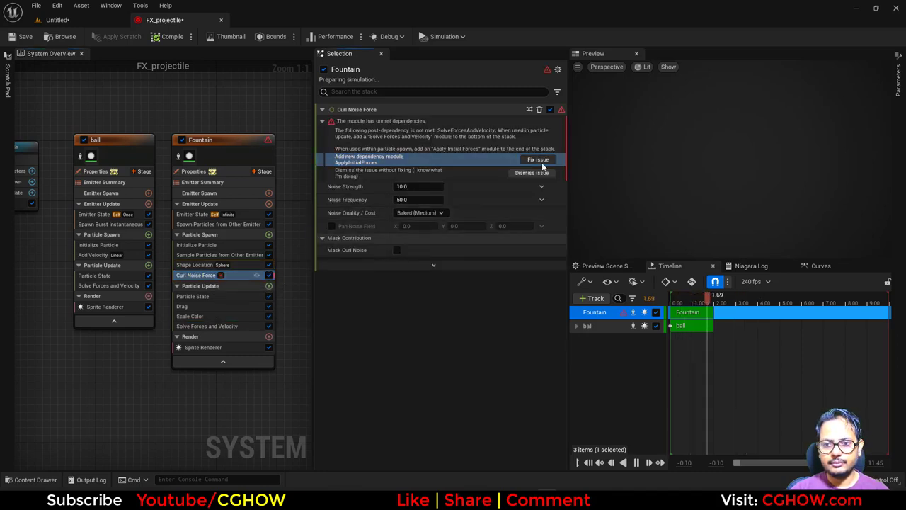
pyautogui.click(537, 159)
# Enable Pan Noise Field on the Curl Noise Force and set it to X 0.2, Y 0.5, Z 1
pyautogui.click(333, 163)
pyautogui.click(518, 162)
pyautogui.write('1')
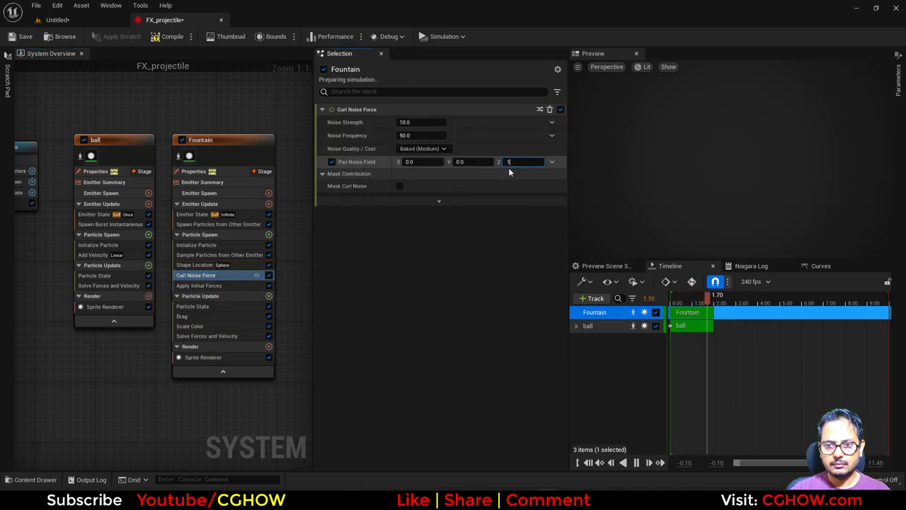
pyautogui.click(462, 162)
pyautogui.write('.5')
pyautogui.click(426, 162)
pyautogui.write('.2')
# Set the curl noise strength to 100 and frequency to 5, and check the projectile in the level sequence
pyautogui.click(416, 123)
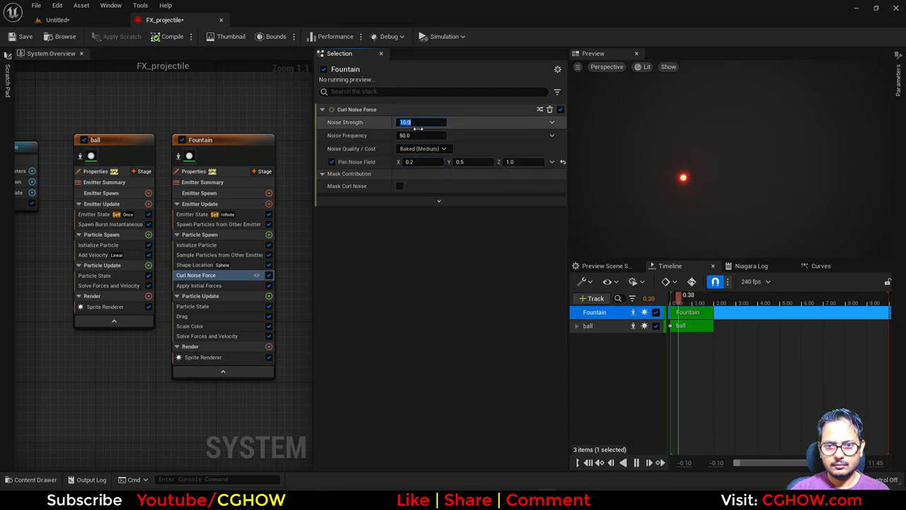
pyautogui.write('100')
pyautogui.press('Return')
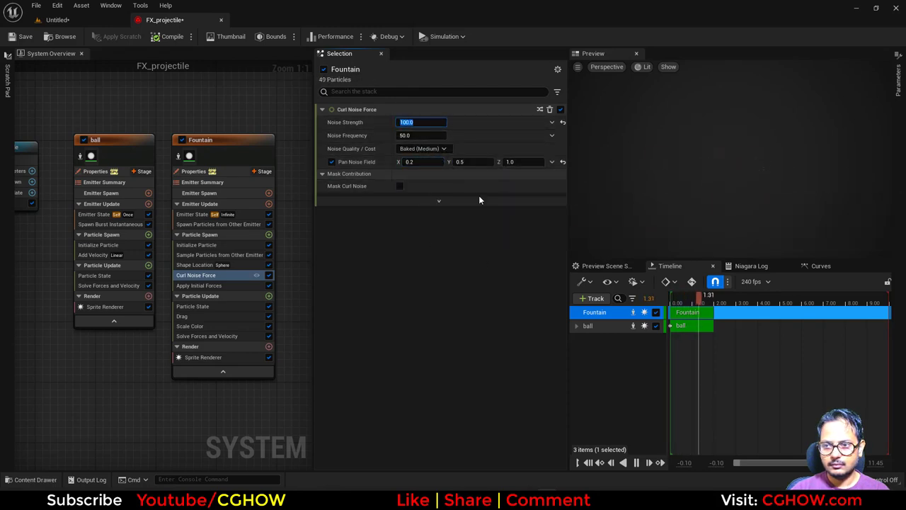
pyautogui.click(421, 135)
pyautogui.write('5')
pyautogui.press('Return')
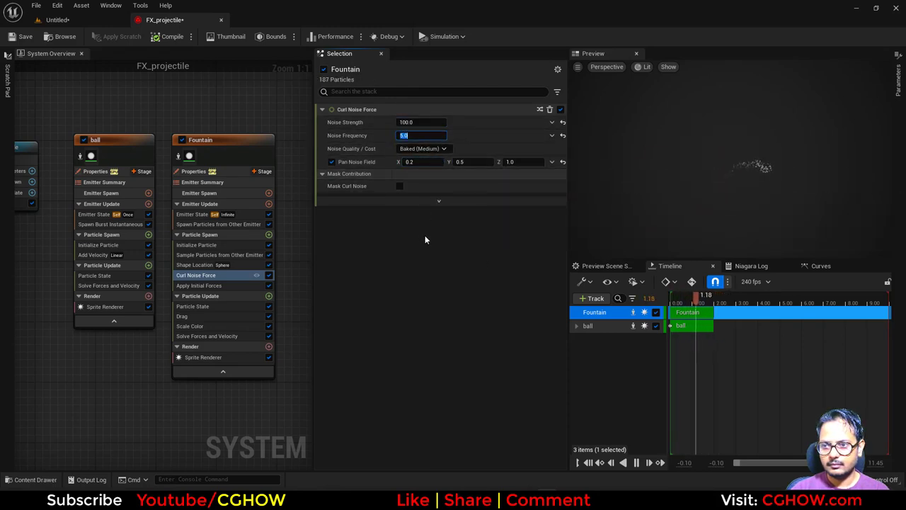
pyautogui.click(70, 21)
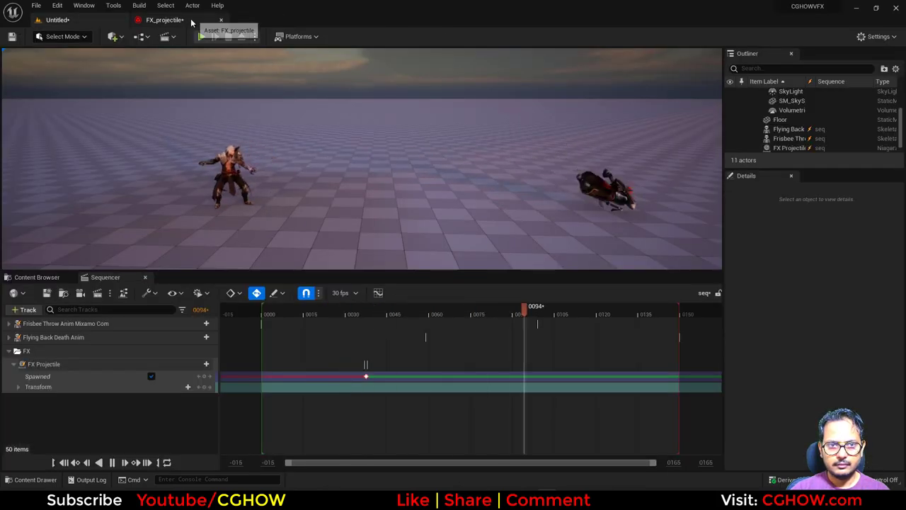
# Set the Fountain emitter's Shape Location sphere radius to 10 and check the projectile in the level sequence
pyautogui.click(165, 20)
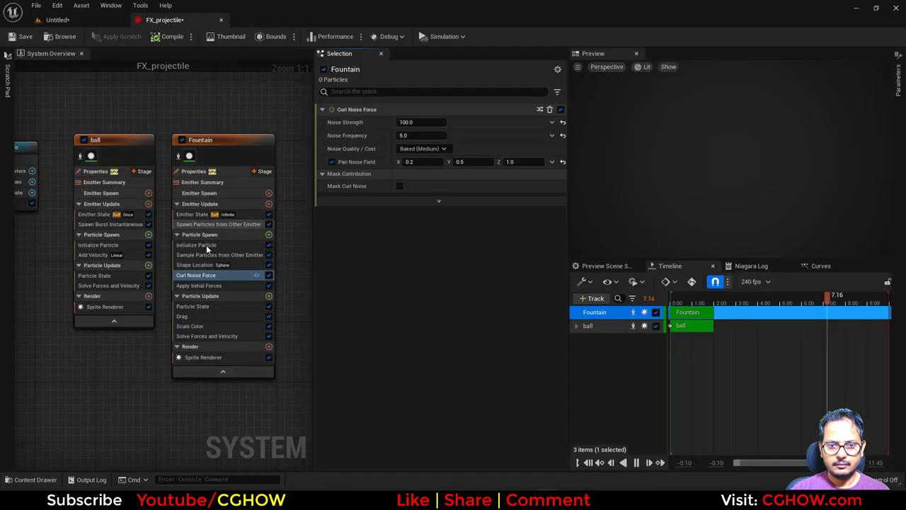
pyautogui.click(195, 265)
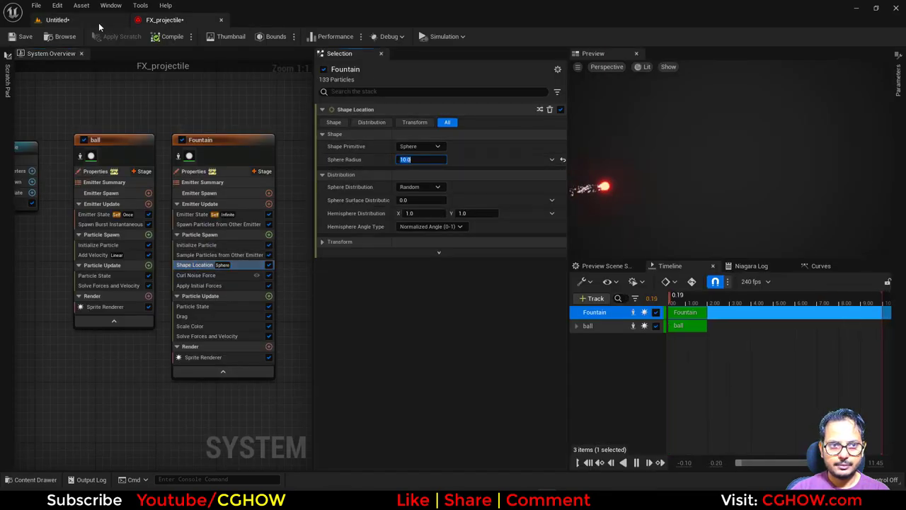
pyautogui.click(62, 19)
# Set the Fountain emitter's initial particle color to a glowing orange with a V value of 100
pyautogui.click(165, 20)
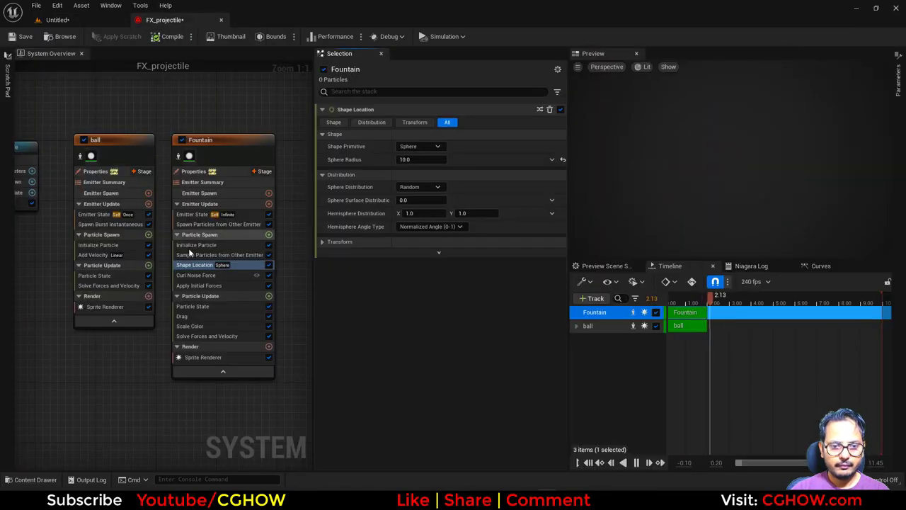
pyautogui.click(196, 245)
pyautogui.click(411, 199)
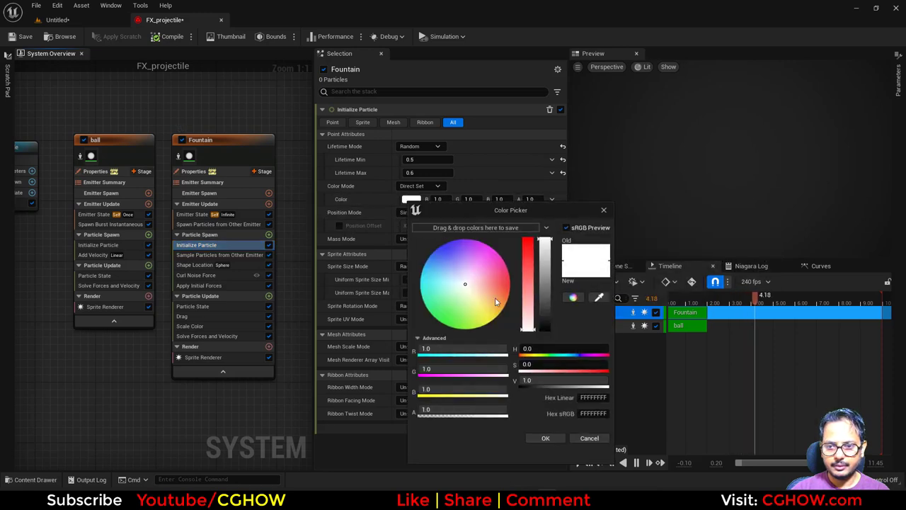
pyautogui.moveTo(507, 290); pyautogui.dragTo(521, 290)
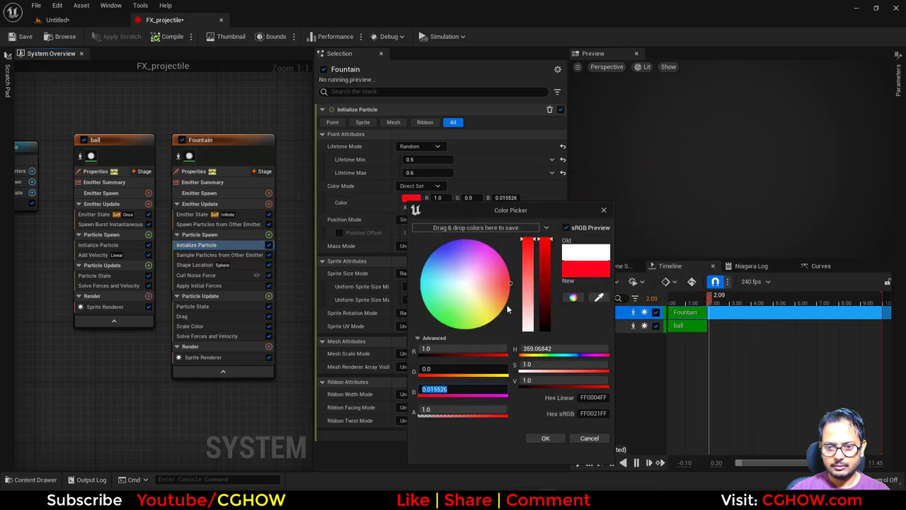
pyautogui.click(511, 291)
pyautogui.click(559, 380)
pyautogui.write('1')
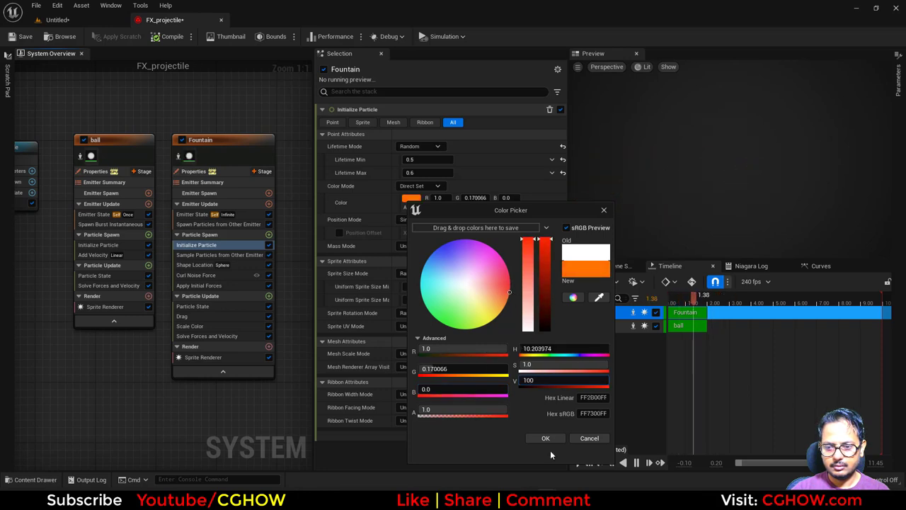
pyautogui.write('00')
pyautogui.press('Return')
pyautogui.click(545, 438)
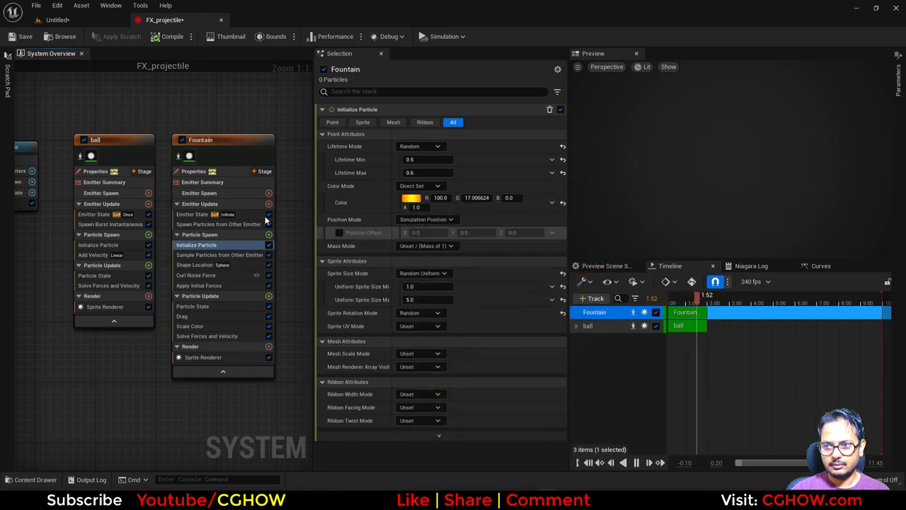
# Set the curl noise frequency to 10 and strength to 50, and check the trail in the level sequence
pyautogui.click(198, 267)
pyautogui.click(206, 276)
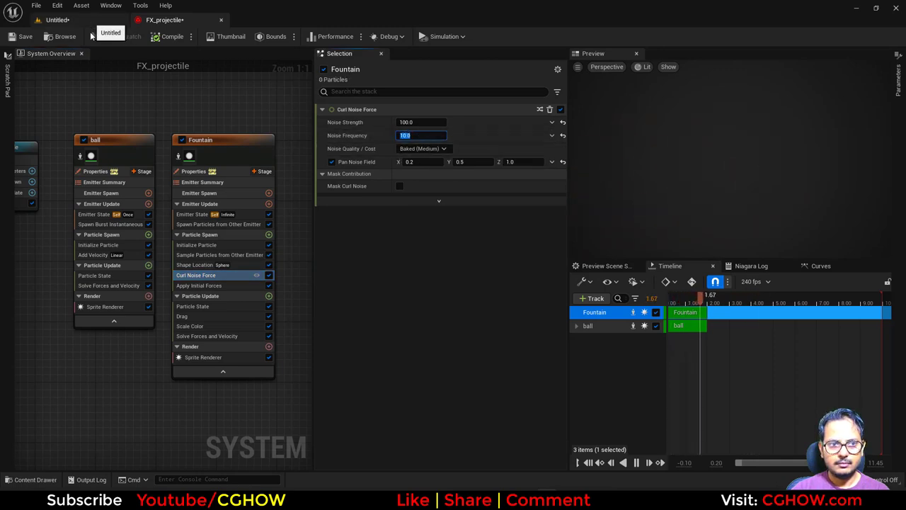
pyautogui.click(404, 122)
pyautogui.write('5')
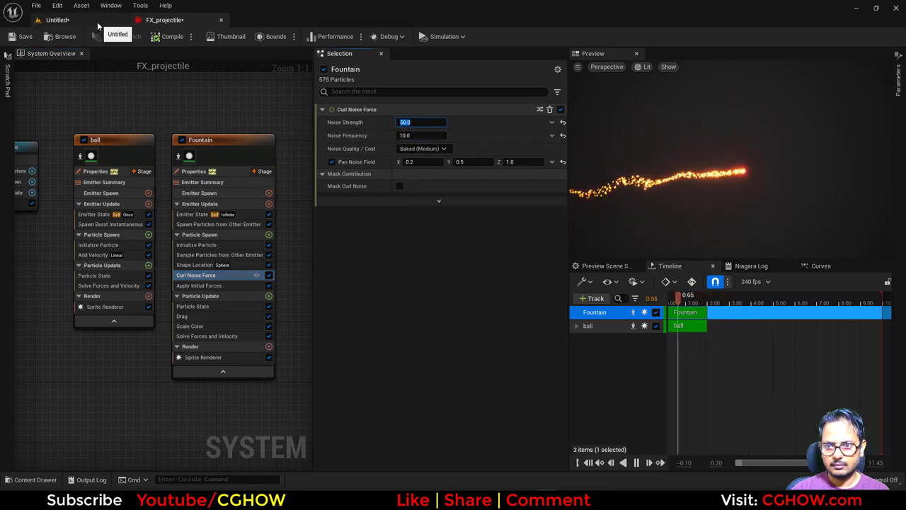
pyautogui.click(97, 21)
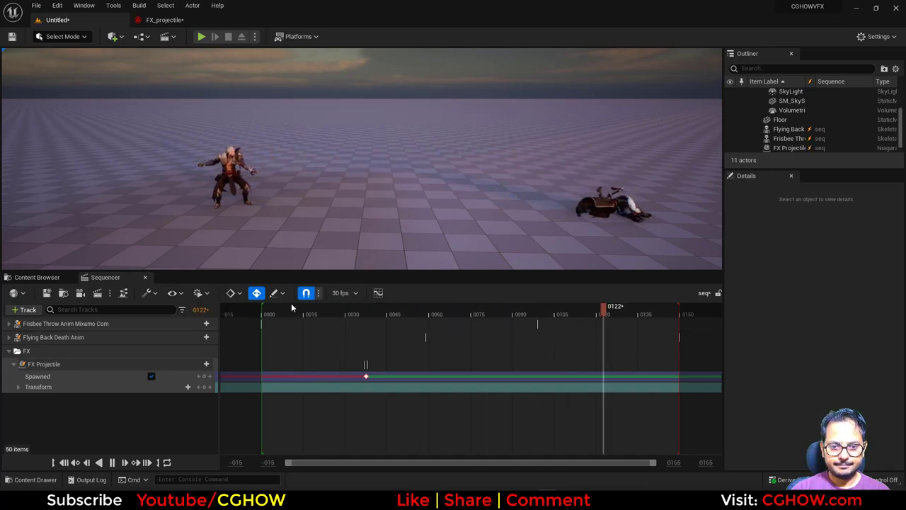
# Add a Scale Sprite Size module to the Fountain emitter's Particle Update, with a uniform curve falling over the particles' normalized age
pyautogui.click(167, 20)
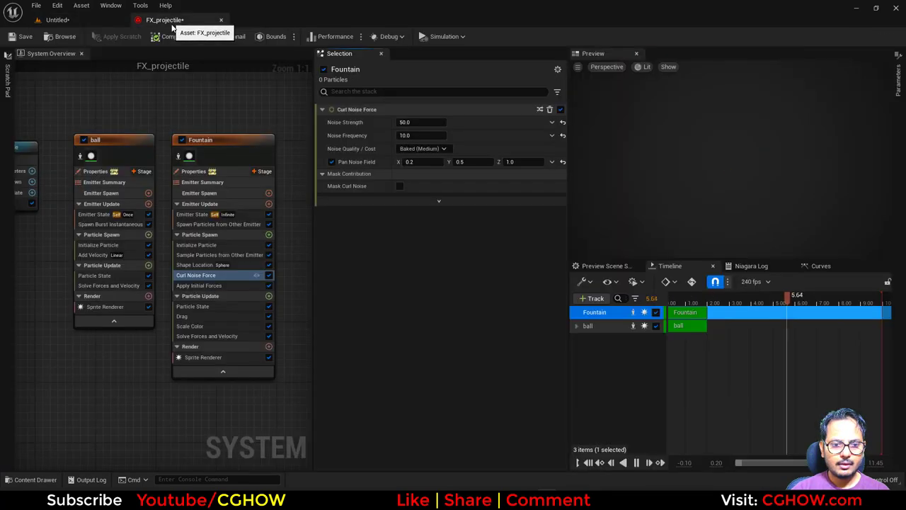
pyautogui.click(269, 296)
pyautogui.write('siz')
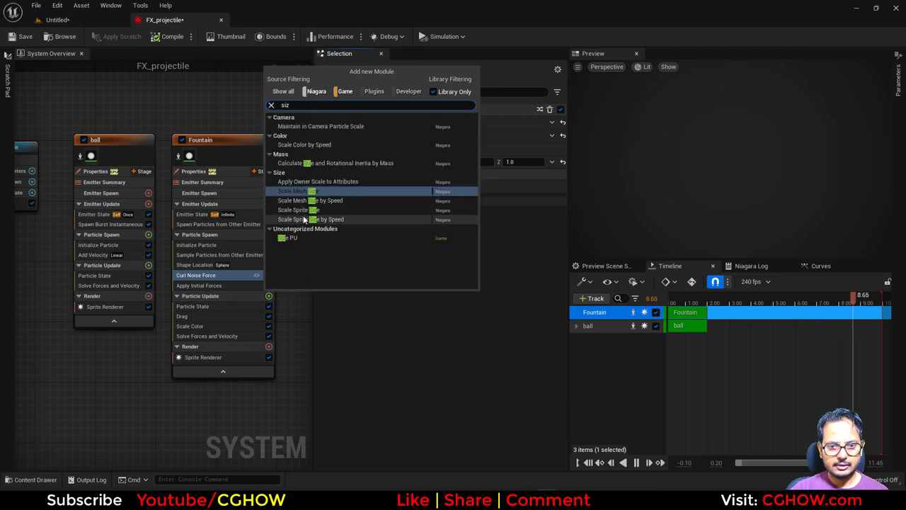
pyautogui.click(301, 210)
pyautogui.moveTo(541, 185); pyautogui.dragTo(537, 201)
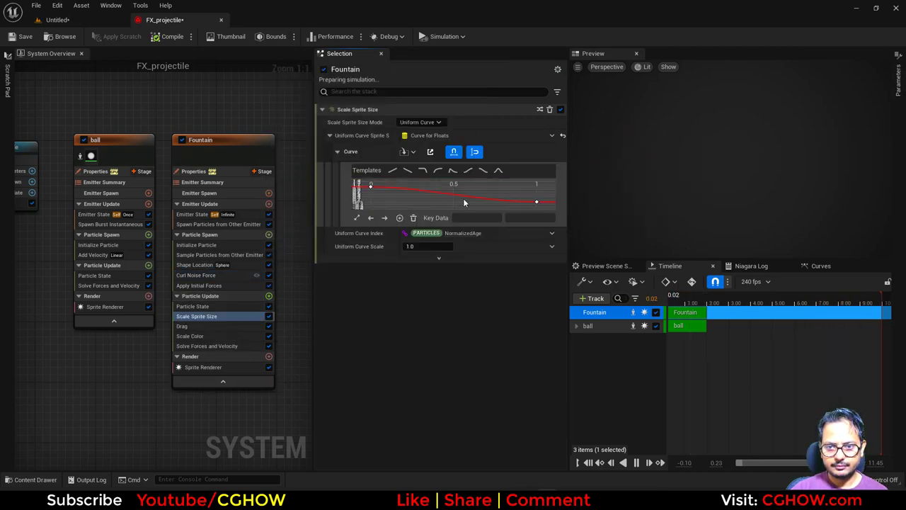
# Review the Fountain emitter's Scale Color and Drag settings and check the projectile trail in the level sequence
pyautogui.click(193, 335)
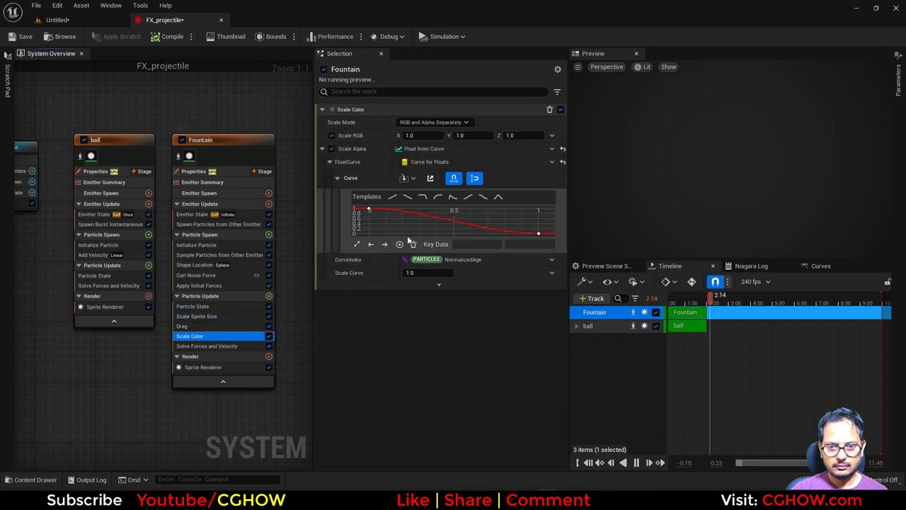
pyautogui.click(182, 327)
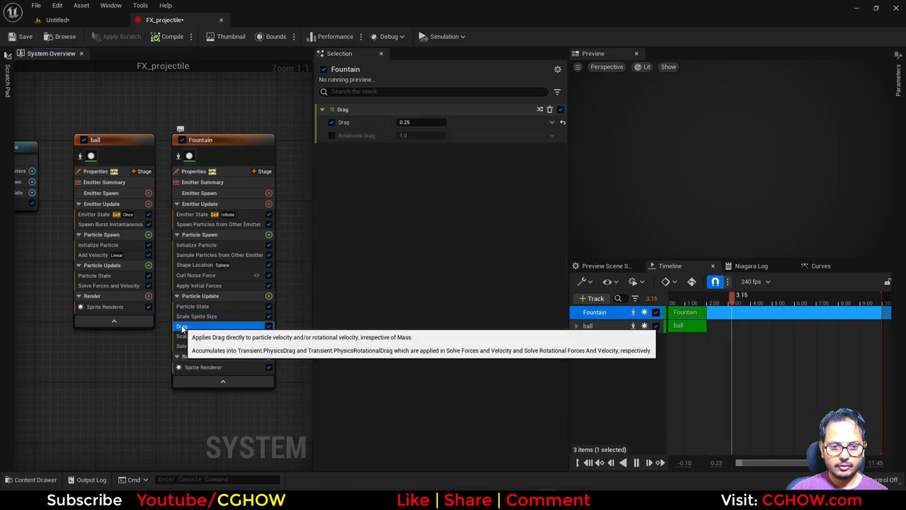
pyautogui.click(105, 22)
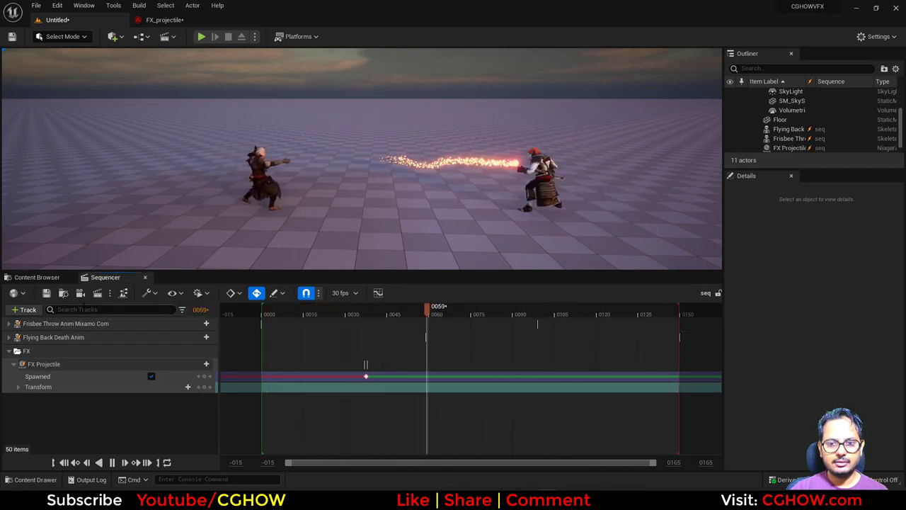
# Create a new Niagara system in the hit_death folder from the Fountain emitter template
pyautogui.click(45, 277)
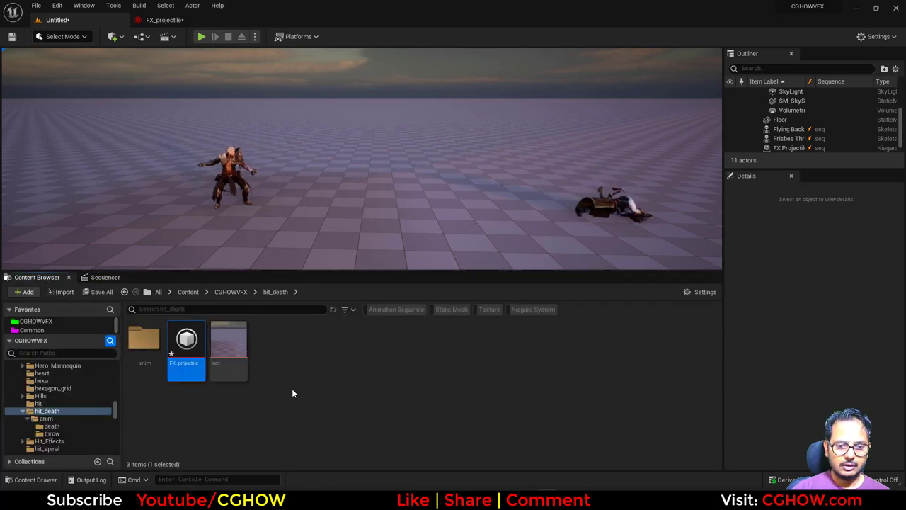
pyautogui.rightClick(294, 388)
pyautogui.click(360, 183)
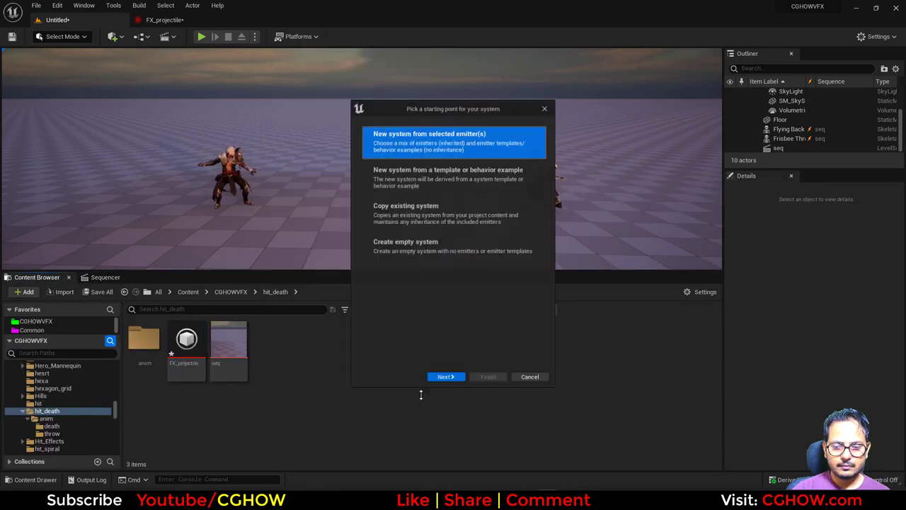
pyautogui.click(441, 383)
pyautogui.click(441, 339)
pyautogui.click(531, 366)
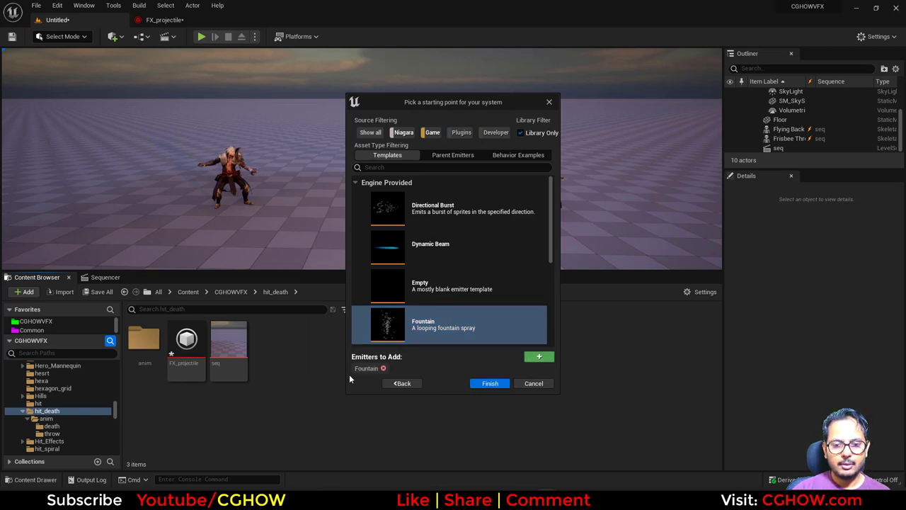
pyautogui.click(490, 384)
# Name the new Niagara system FX_hit_flash and open it for editing
pyautogui.write('FX_')
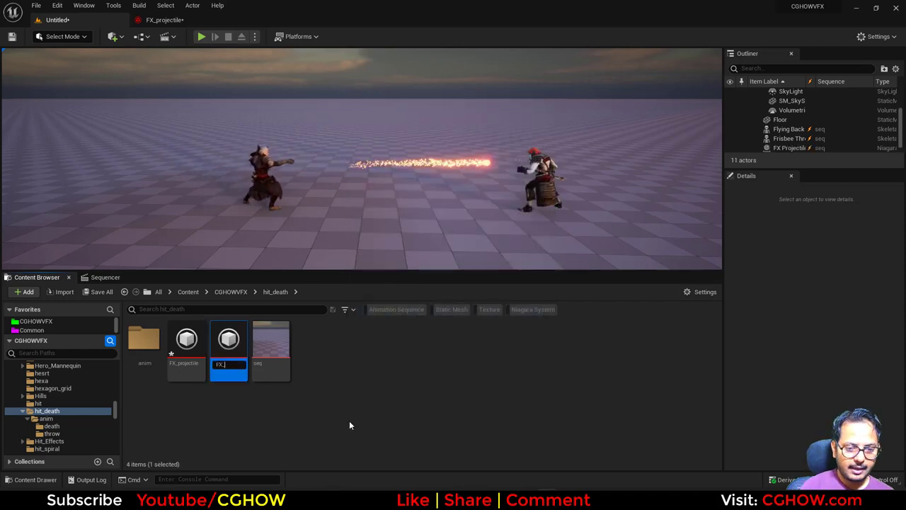
pyautogui.write('hit_glas')
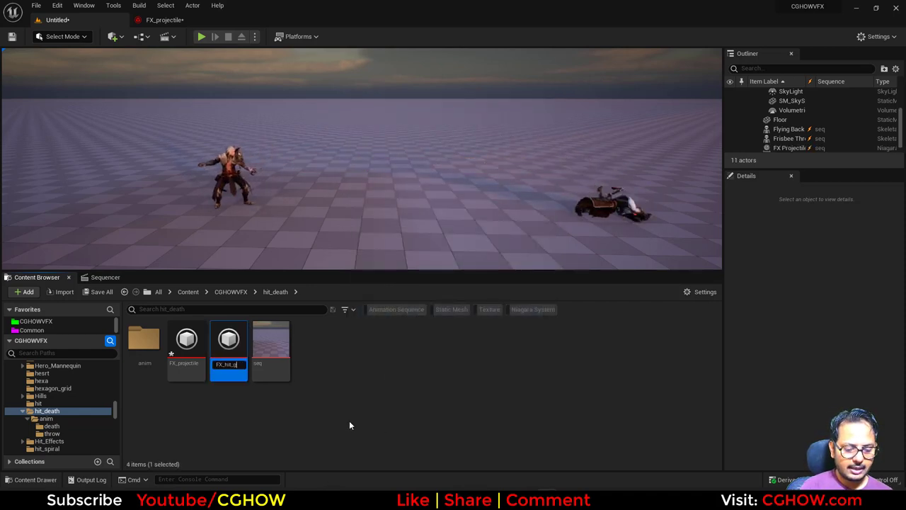
pyautogui.press('BackSpace')
pyautogui.press('BackSpace')
pyautogui.press('BackSpace')
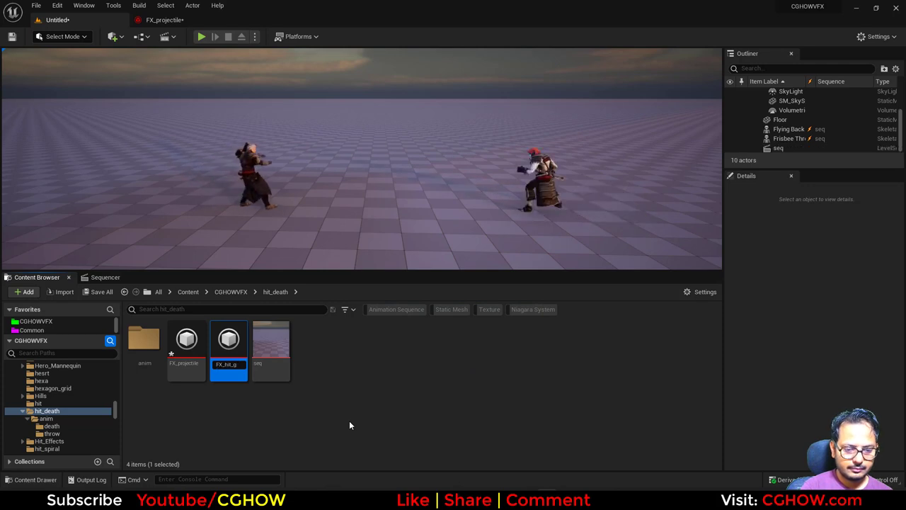
pyautogui.write('flash')
pyautogui.press('Return')
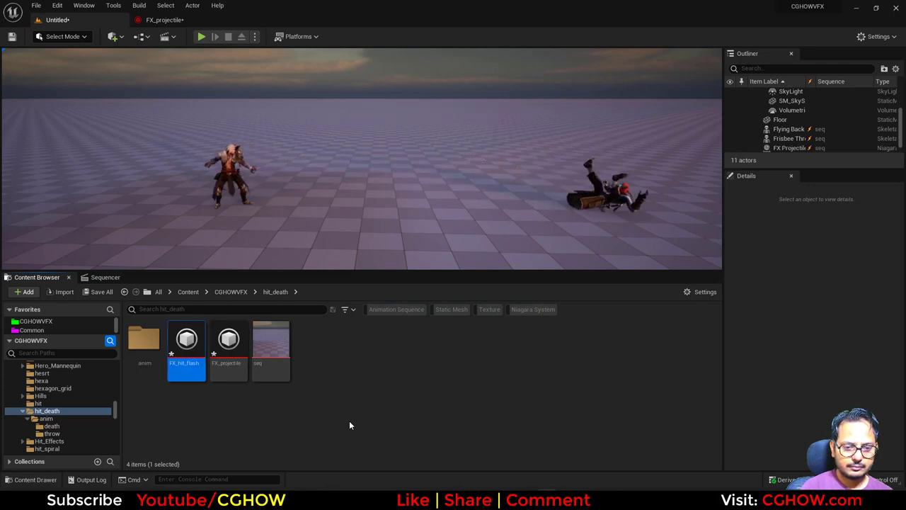
pyautogui.click(183, 372)
pyautogui.doubleClick(181, 339)
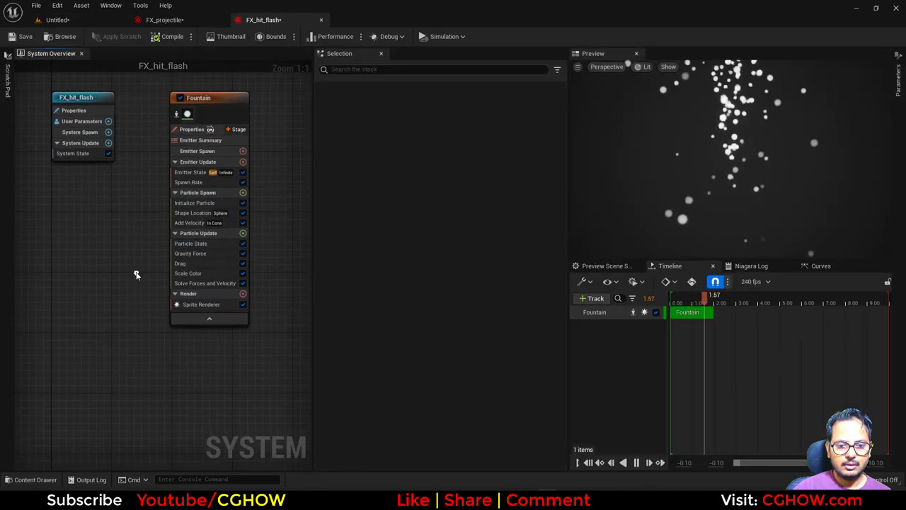
# Assign the m_flash01 material to the Fountain emitter's Sprite Renderer
pyautogui.click(201, 304)
pyautogui.click(441, 134)
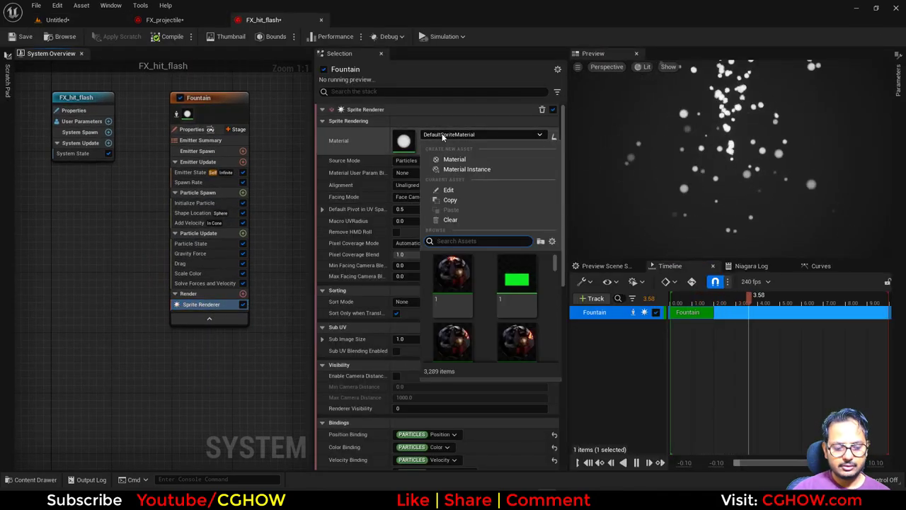
pyautogui.write('flash')
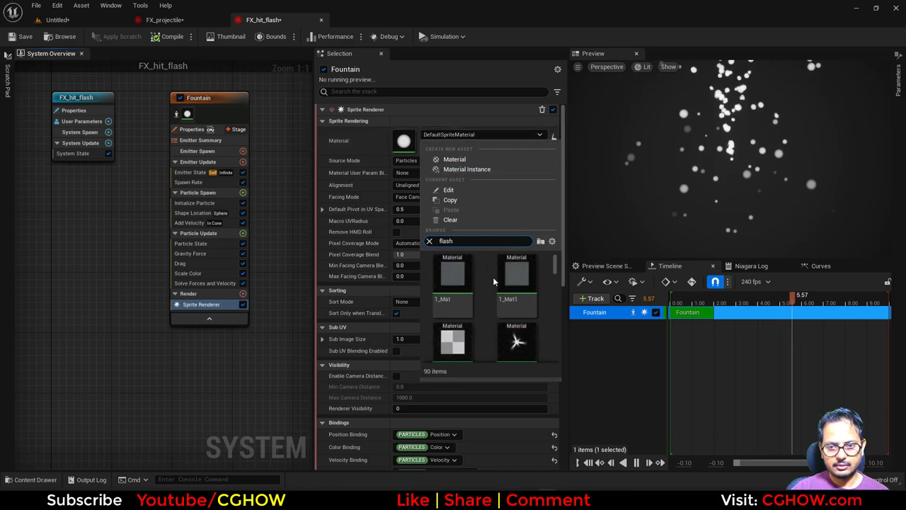
pyautogui.scroll(-6, 498, 319)
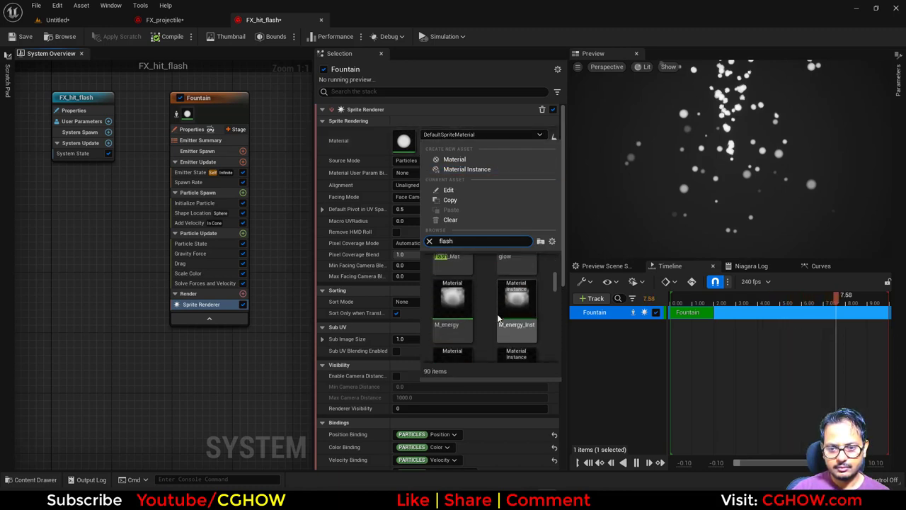
pyautogui.scroll(-4, 497, 313)
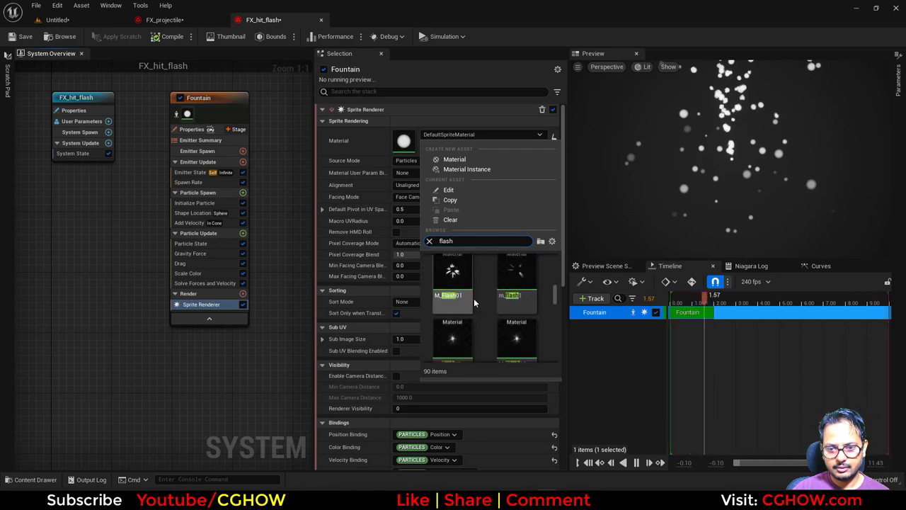
pyautogui.click(455, 340)
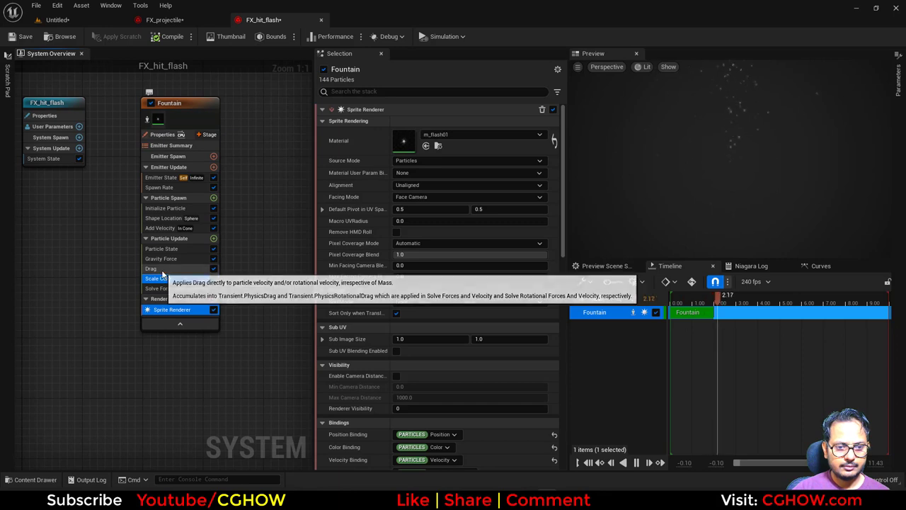
# Delete the Drag, Gravity Force, Add Velocity, Shape Location and Spawn Rate modules from the Fountain emitter
pyautogui.click(162, 267)
pyautogui.keyDown('ctrl'); pyautogui.click(160, 259); pyautogui.keyUp('ctrl')
pyautogui.keyDown('ctrl'); pyautogui.click(160, 227); pyautogui.keyUp('ctrl')
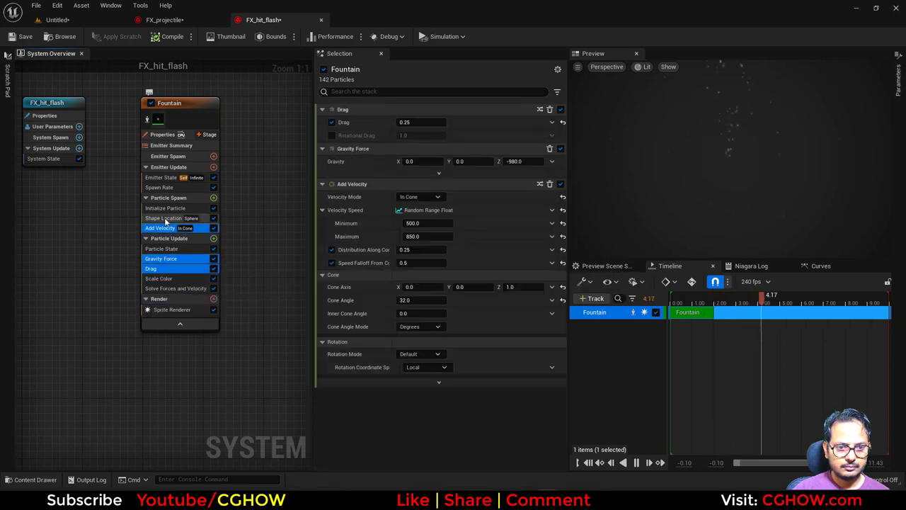
pyautogui.keyDown('ctrl'); pyautogui.click(164, 218); pyautogui.keyUp('ctrl')
pyautogui.press('Delete')
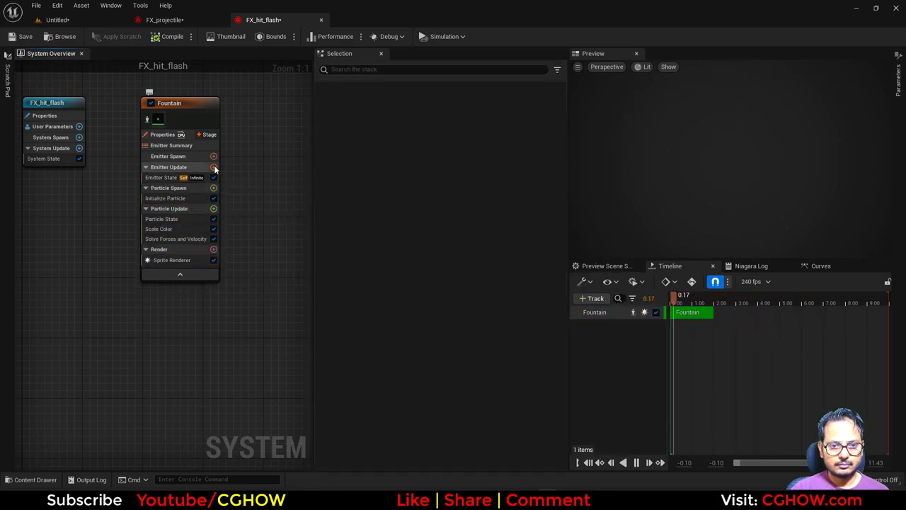
# Add a Spawn Burst Instantaneous module to the emitter's Emitter Update with a spawn count of 5
pyautogui.click(213, 167)
pyautogui.click(63, 243)
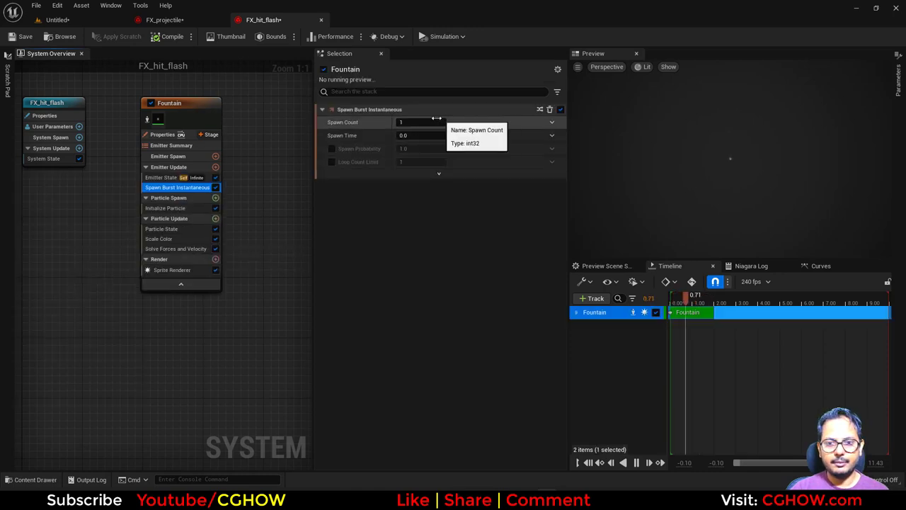
pyautogui.click(421, 121)
pyautogui.write('5')
pyautogui.press('Return')
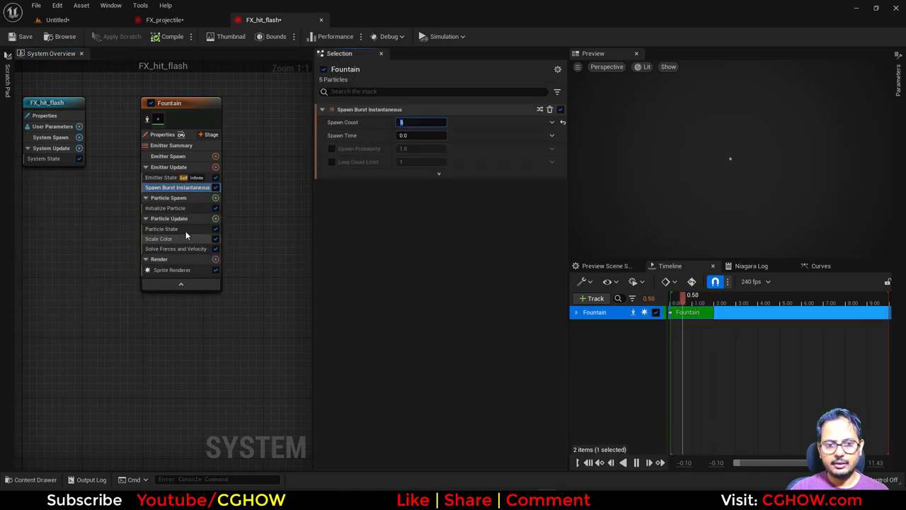
# Set the Fountain emitter's random uniform sprite size to a minimum of 100 and a maximum of 200
pyautogui.click(170, 208)
pyautogui.click(425, 319)
pyautogui.write('20')
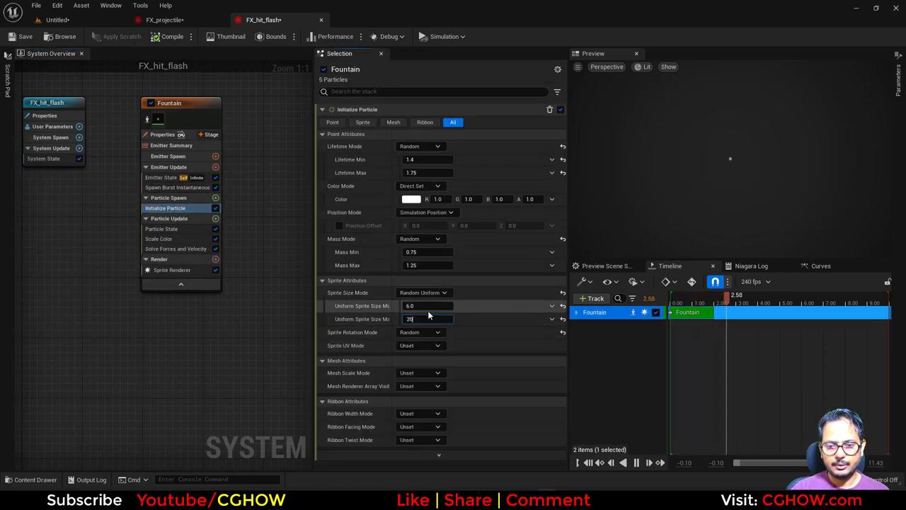
pyautogui.write('0')
pyautogui.click(428, 306)
pyautogui.write('100')
pyautogui.press('Return')
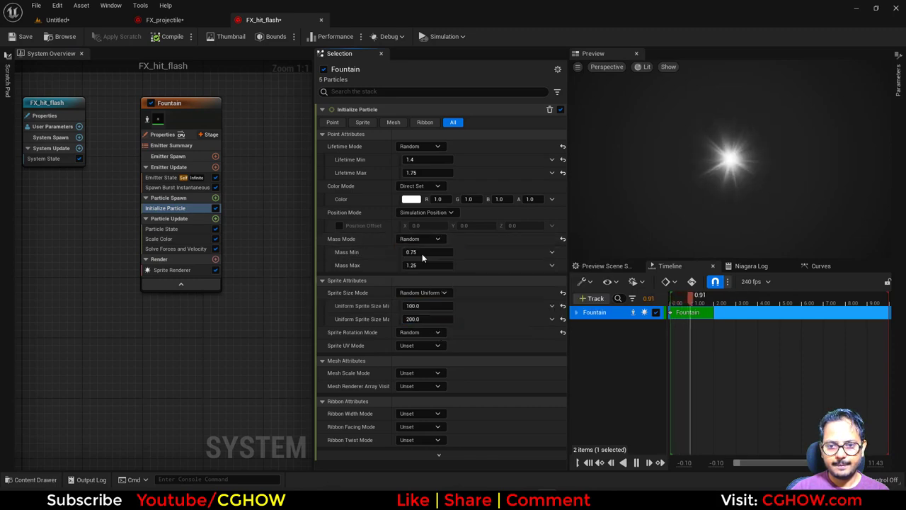
# Set the Fountain emitter's mass mode to Unset (Mass of 1) and its initial particle color to orange with green about 0.2
pyautogui.click(411, 199)
pyautogui.moveTo(515, 304); pyautogui.dragTo(527, 297)
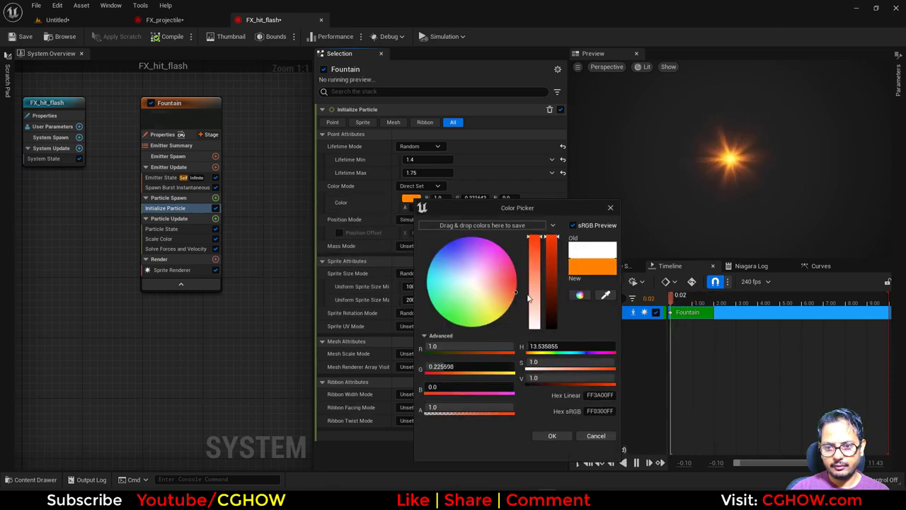
pyautogui.click(552, 435)
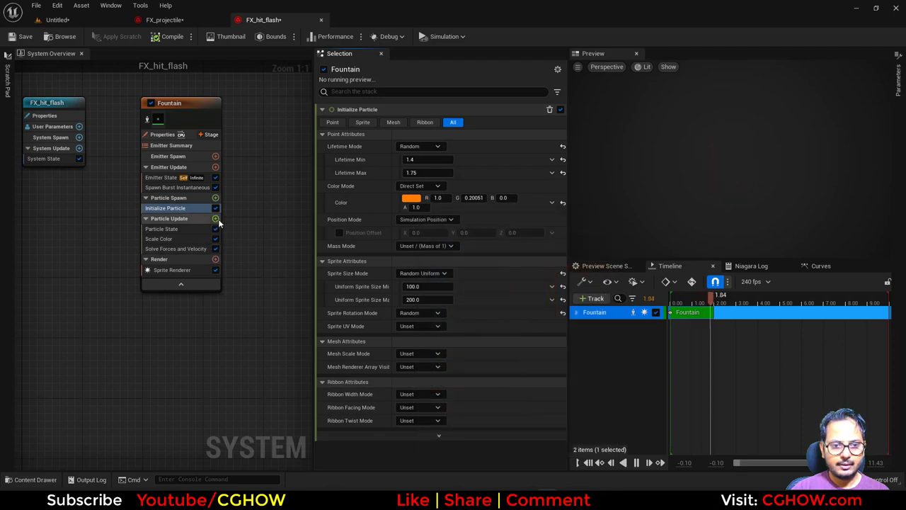
# Add a Scale Sprite Size module to the Fountain emitter's Particle Update, with a uniform curve rising from 0 over normalized age
pyautogui.click(215, 219)
pyautogui.write('siz')
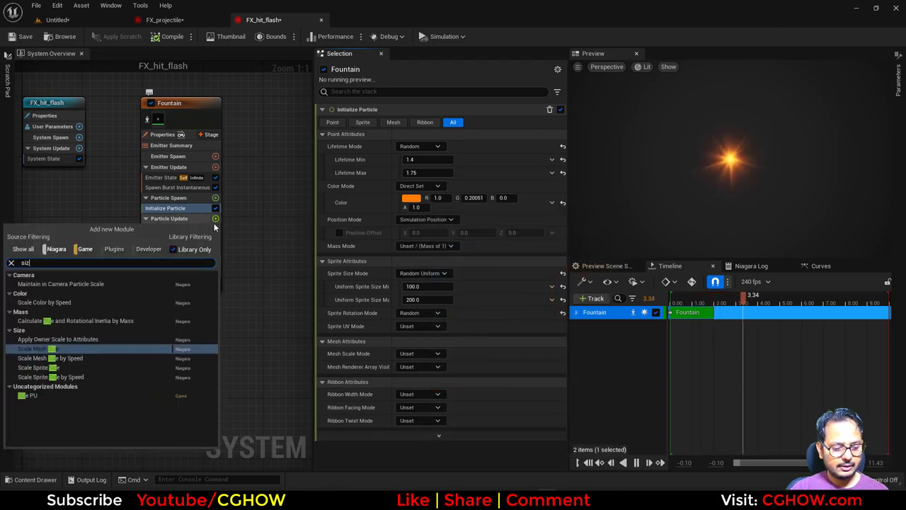
pyautogui.click(73, 368)
pyautogui.click(470, 172)
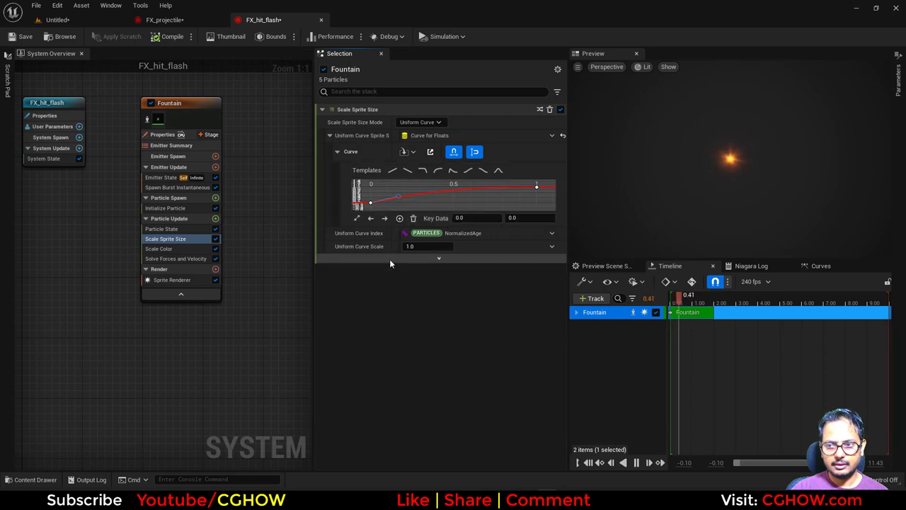
# Set the Fountain emitter's random particle lifetime to a minimum of 0.1 and a maximum of 0.3
pyautogui.click(164, 208)
pyautogui.click(430, 173)
pyautogui.click(417, 160)
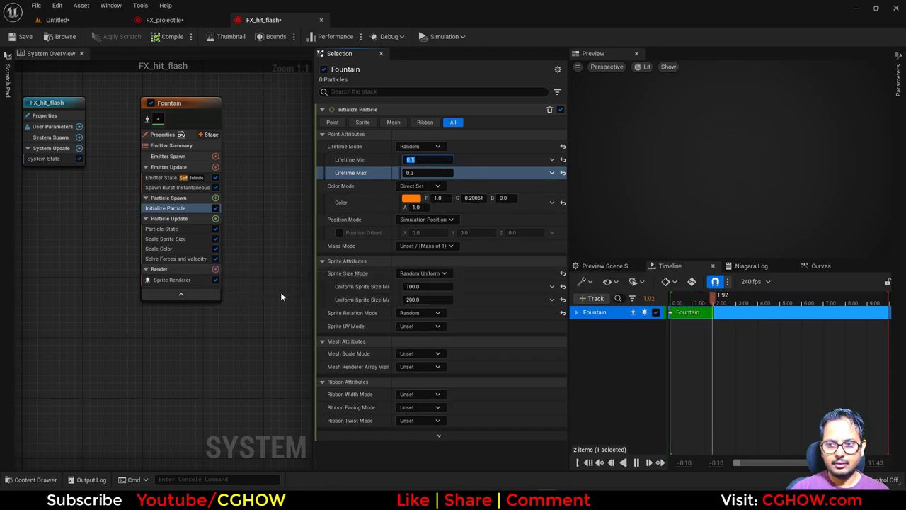
# Duplicate the Fountain emitter and place the copy beside the original in FX_hit_flash
pyautogui.moveTo(217, 347); pyautogui.dragTo(180, 370, button='right')
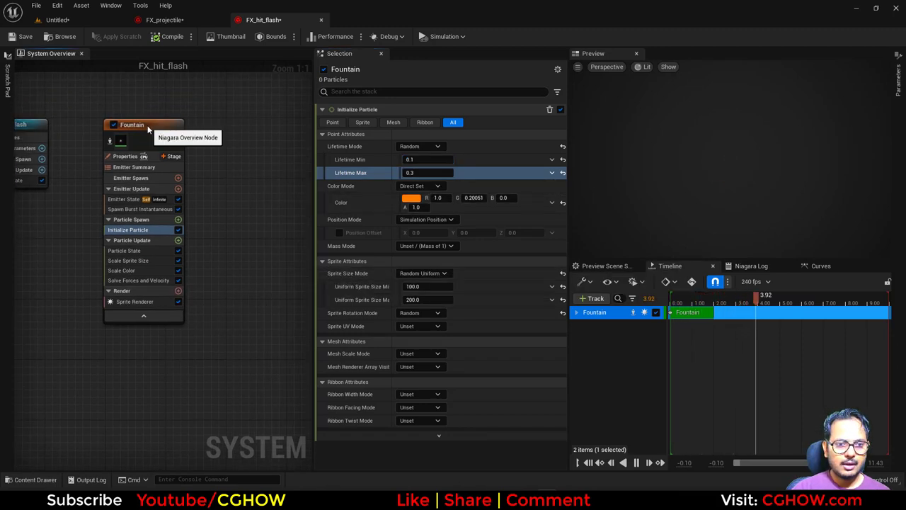
pyautogui.click(147, 126)
pyautogui.hotkey('ctrl', 'c')
pyautogui.moveTo(233, 114); pyautogui.dragTo(177, 105, button='right')
pyautogui.click(173, 106)
pyautogui.hotkey('ctrl', 'v')
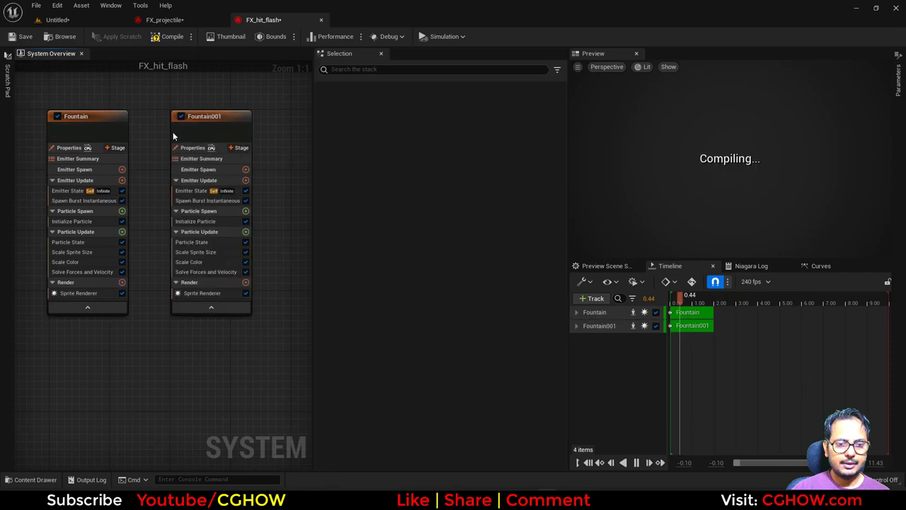
# Assign the M_Radial_Add material to the duplicated emitter's Sprite Renderer
pyautogui.click(202, 293)
pyautogui.click(442, 134)
pyautogui.write('ad')
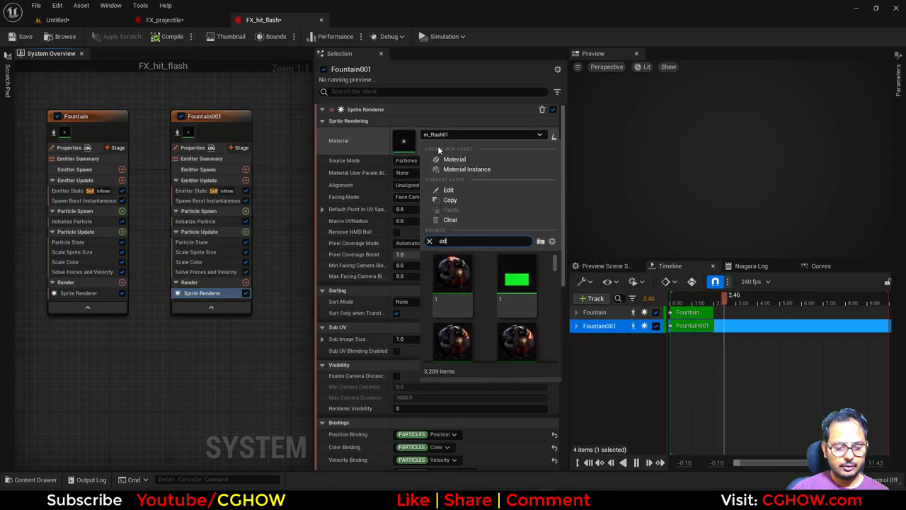
pyautogui.write('d')
pyautogui.scroll(-3, 523, 320)
pyautogui.click(526, 319)
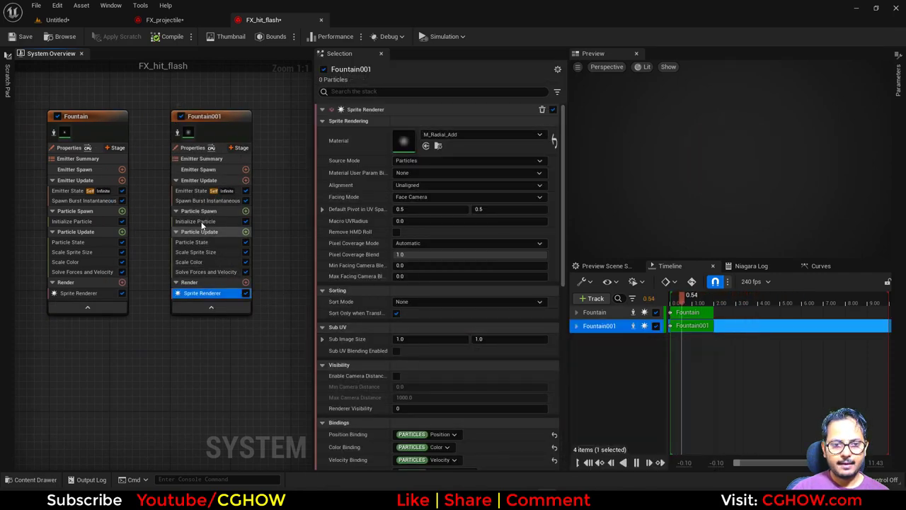
# Set the duplicated emitter's maximum uniform sprite size to 300
pyautogui.click(198, 221)
pyautogui.click(427, 300)
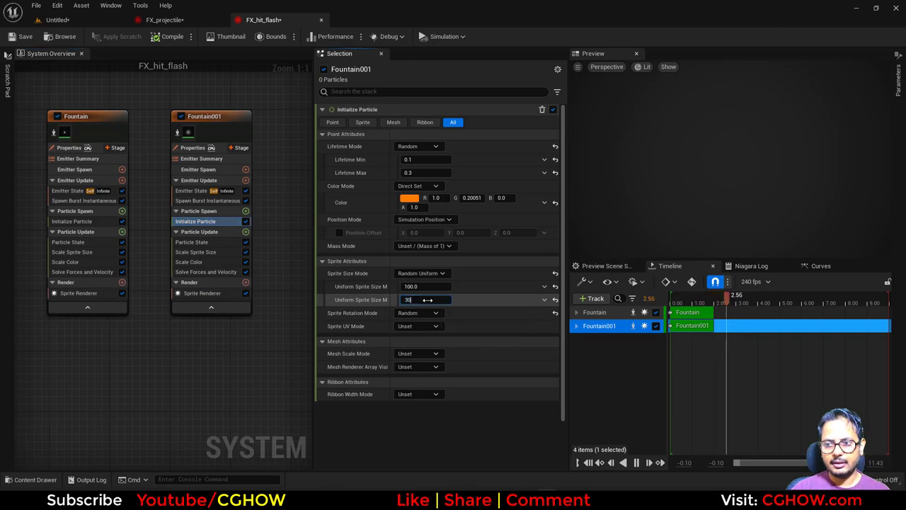
pyautogui.write('30')
pyautogui.press('Return')
# Set the duplicated emitter's initial particle color to a red-orange with green about 0.058
pyautogui.click(409, 199)
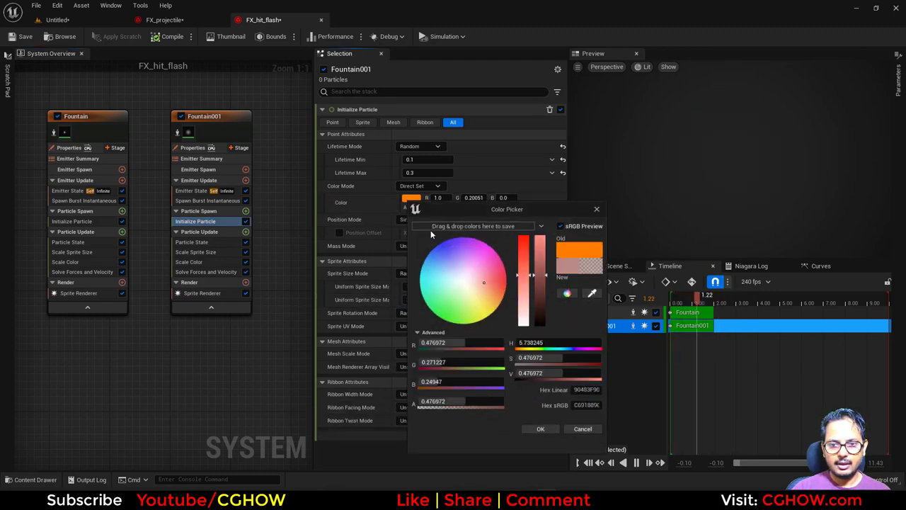
pyautogui.click(509, 287)
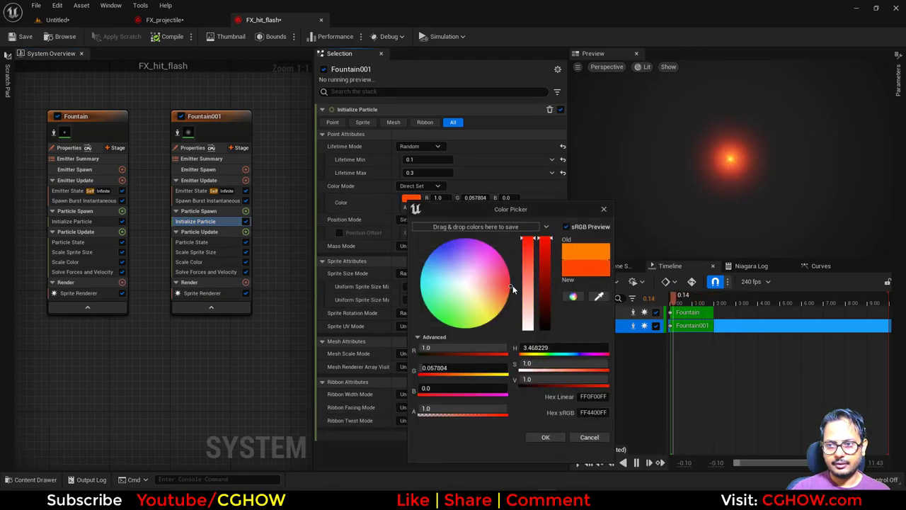
pyautogui.click(544, 437)
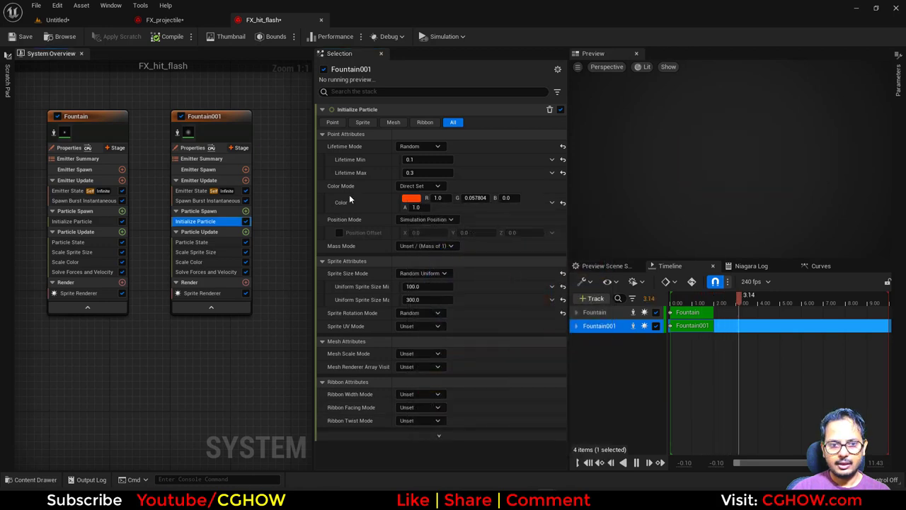
# Set Fountain001's maximum particle lifetime to 0.35 and duplicate the emitter beside it
pyautogui.click(411, 172)
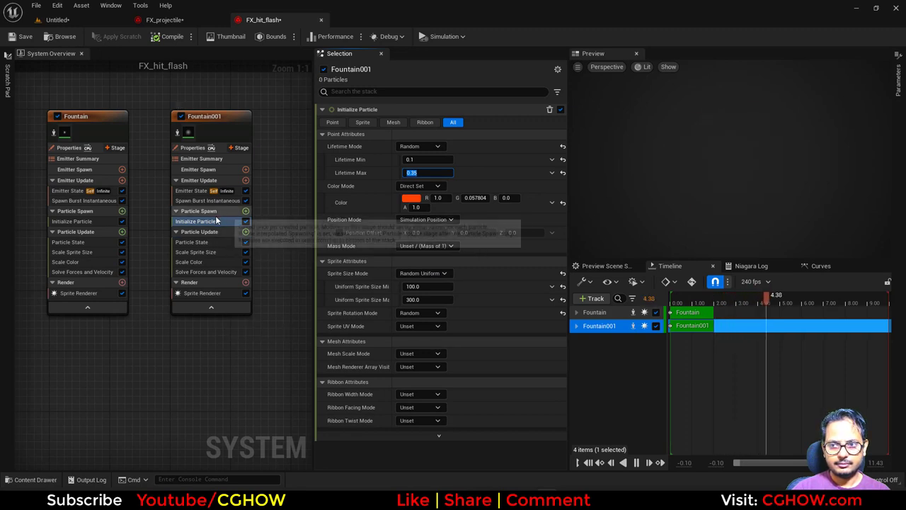
pyautogui.moveTo(205, 348); pyautogui.dragTo(100, 350, button='right')
pyautogui.click(119, 118)
pyautogui.hotkey('ctrl', 'c')
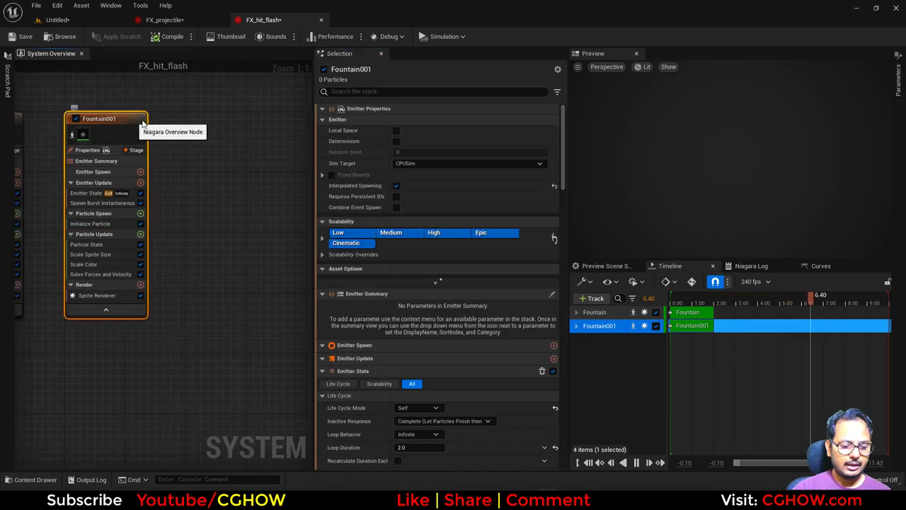
pyautogui.click(190, 105)
pyautogui.hotkey('ctrl', 'v')
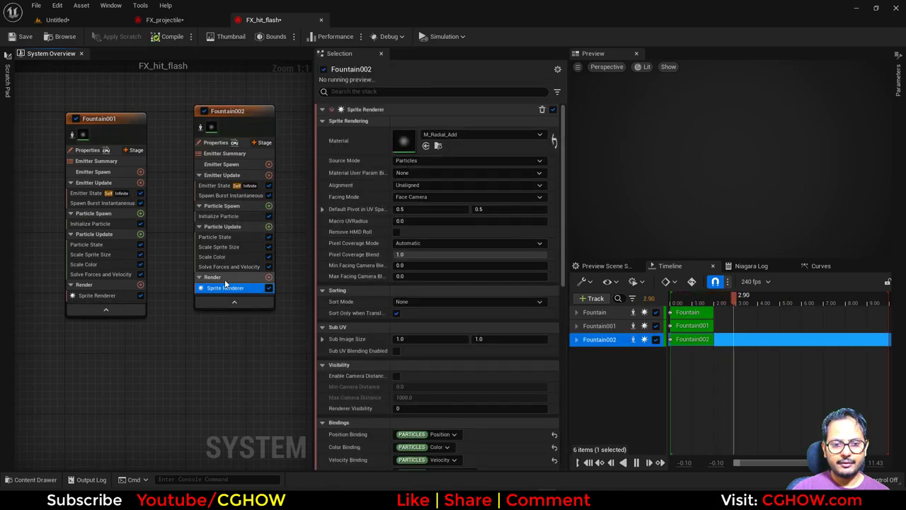
# Set the new emitter's sprite alignment to Velocity Aligned and its burst spawn count to 20
pyautogui.click(438, 185)
pyautogui.click(436, 204)
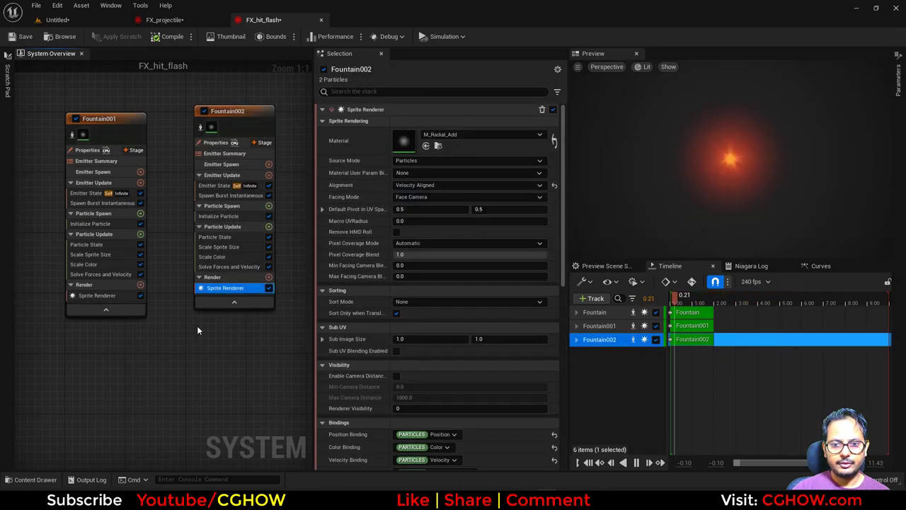
pyautogui.moveTo(222, 254); pyautogui.dragTo(176, 280, button='right')
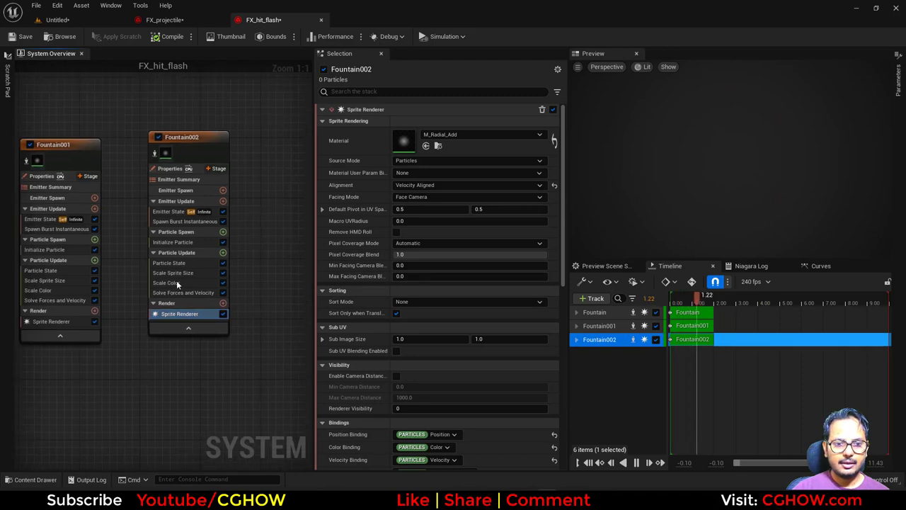
pyautogui.click(182, 222)
pyautogui.click(405, 123)
pyautogui.write('10')
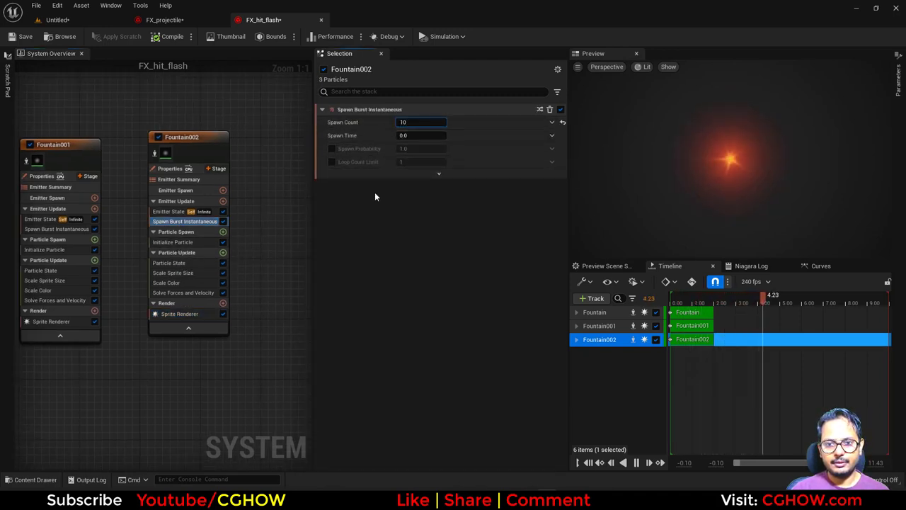
pyautogui.press('Return')
pyautogui.write('20')
pyautogui.press('Return')
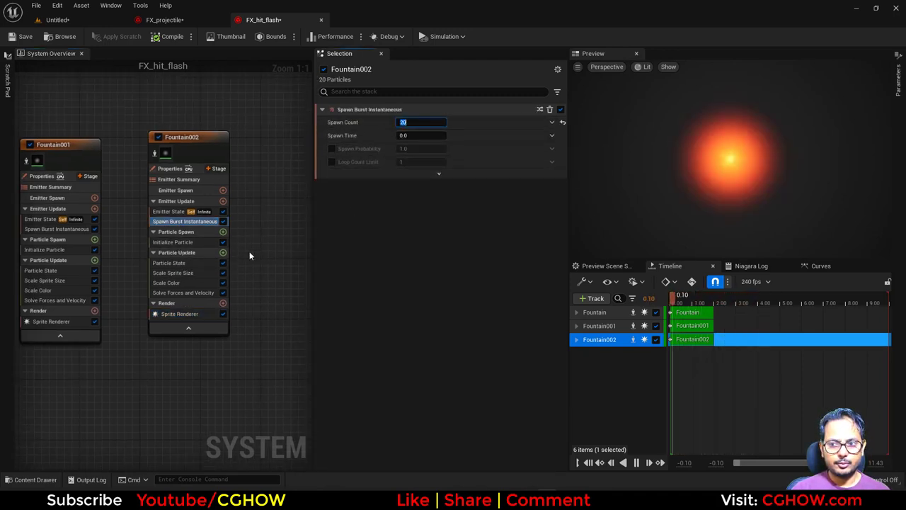
# Switch Fountain002's sprite size mode to Random Non-Uniform, with minimum Y 10 and maximum Y 20
pyautogui.click(175, 242)
pyautogui.click(428, 272)
pyautogui.click(434, 327)
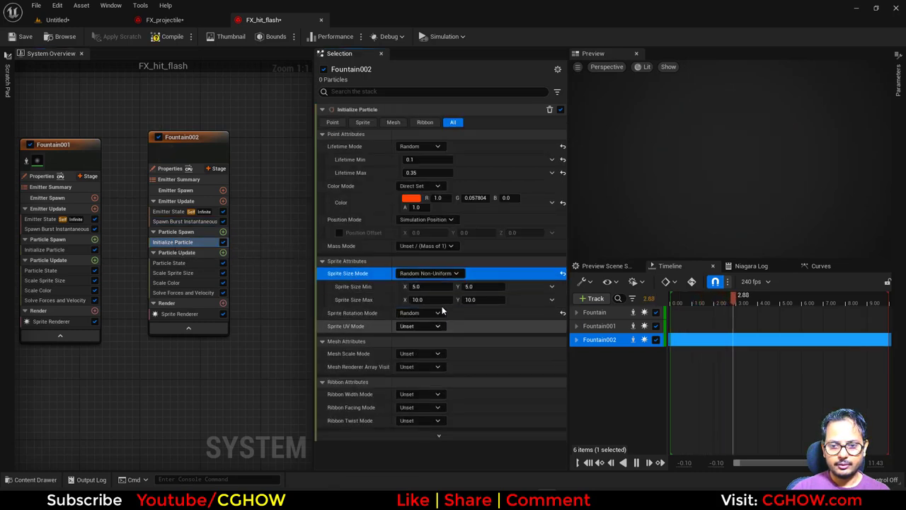
pyautogui.write('20')
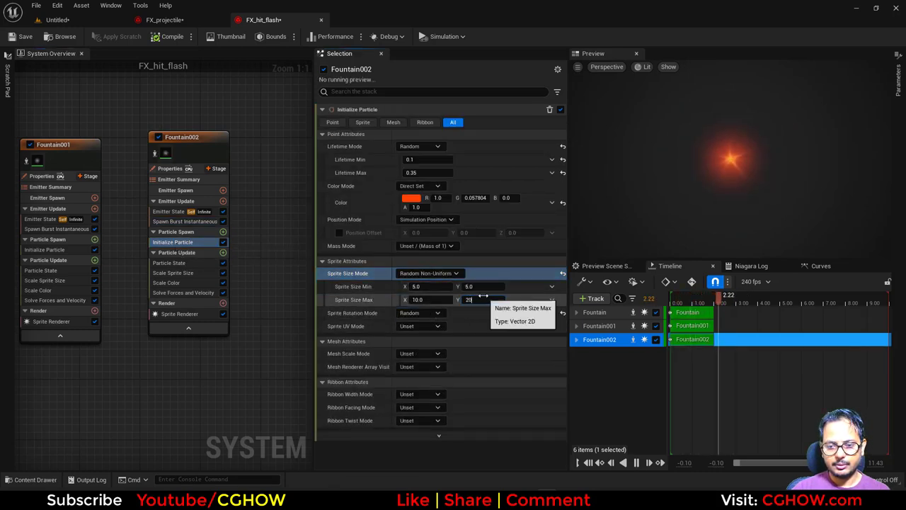
pyautogui.click(470, 286)
# Add an Add Velocity module to Fountain002's Particle Spawn, using From Point mode with a velocity speed of 100
pyautogui.click(223, 232)
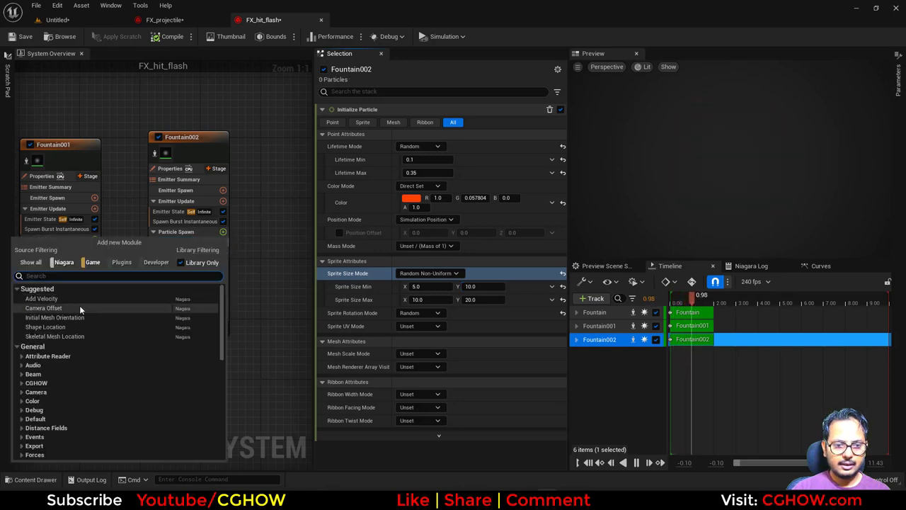
pyautogui.click(49, 300)
pyautogui.click(420, 122)
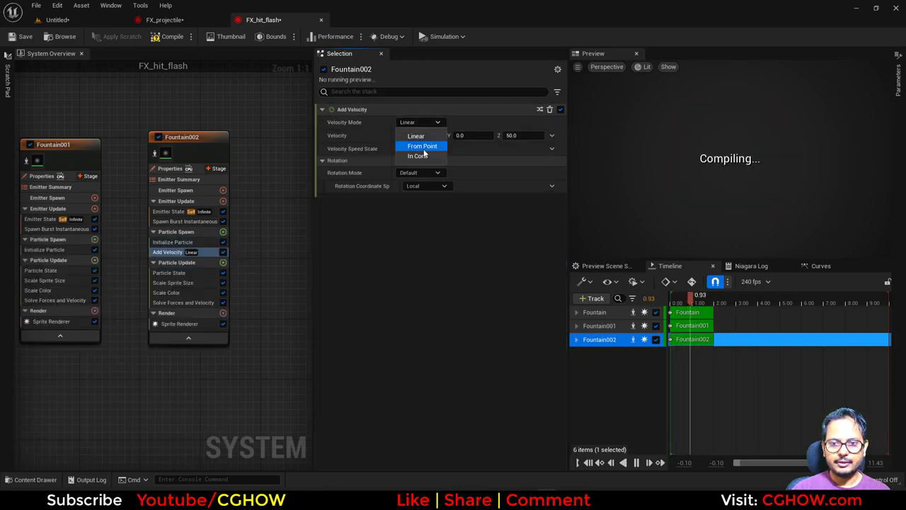
pyautogui.click(422, 147)
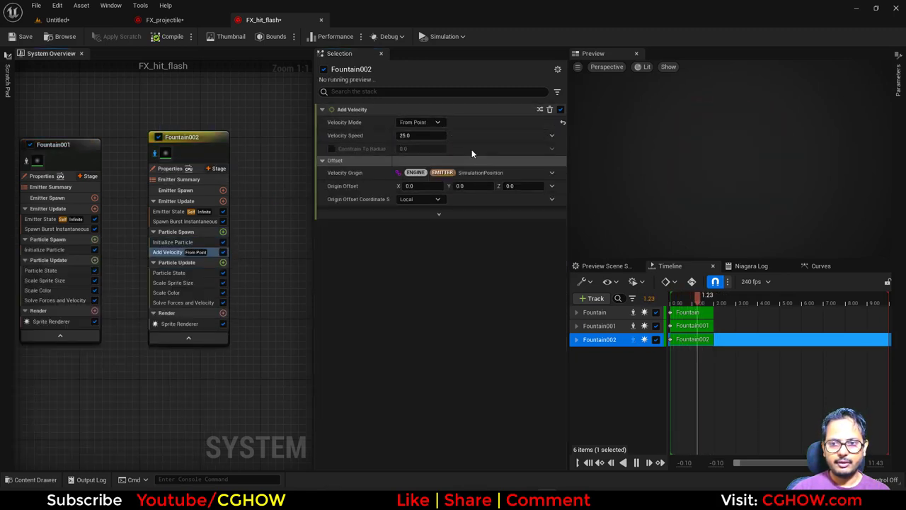
pyautogui.click(421, 135)
pyautogui.write('100')
pyautogui.press('Return')
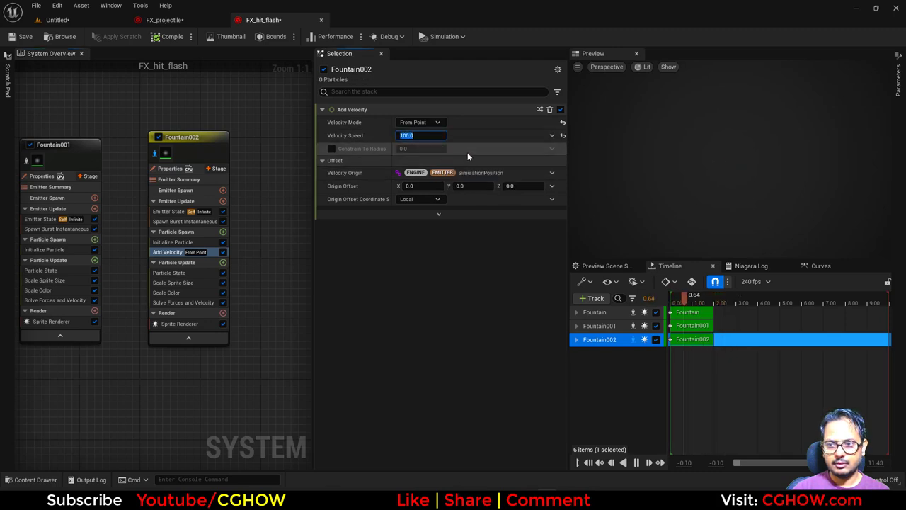
# Brighten Fountain002's initial particle color by setting its HSV value to 200
pyautogui.click(172, 241)
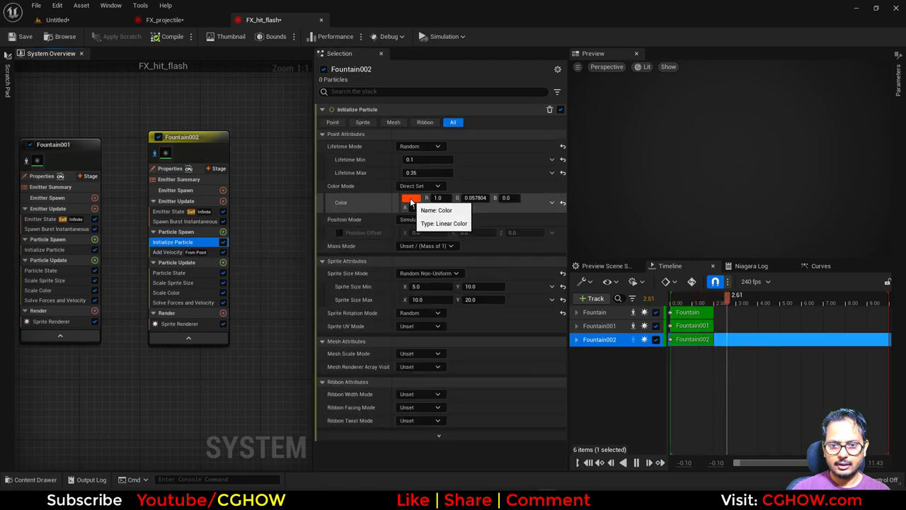
pyautogui.click(411, 198)
pyautogui.write('100')
pyautogui.press('Return')
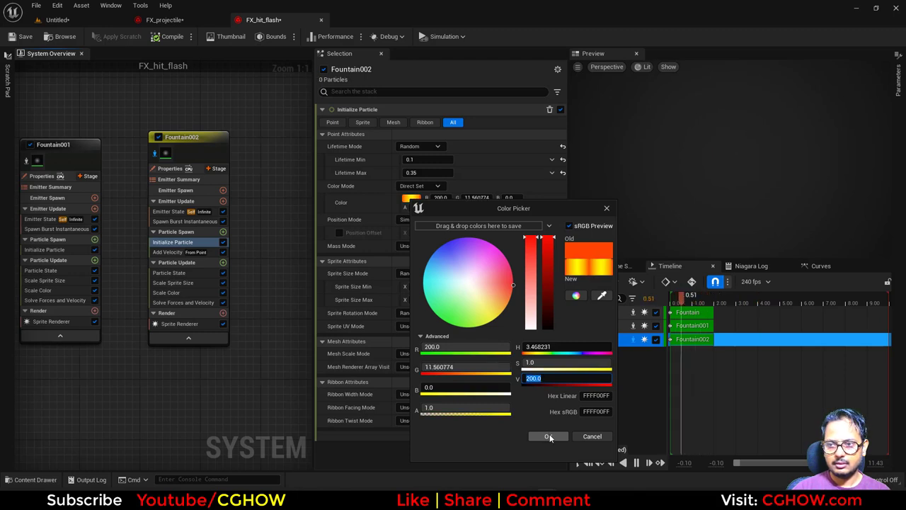
pyautogui.click(550, 436)
# Make Fountain002's sprites long and thin, with minimum X 1, maximum X 5 and maximum Y about 102
pyautogui.moveTo(471, 301); pyautogui.dragTo(477, 302)
pyautogui.click(426, 286)
pyautogui.write('1')
pyautogui.press('Return')
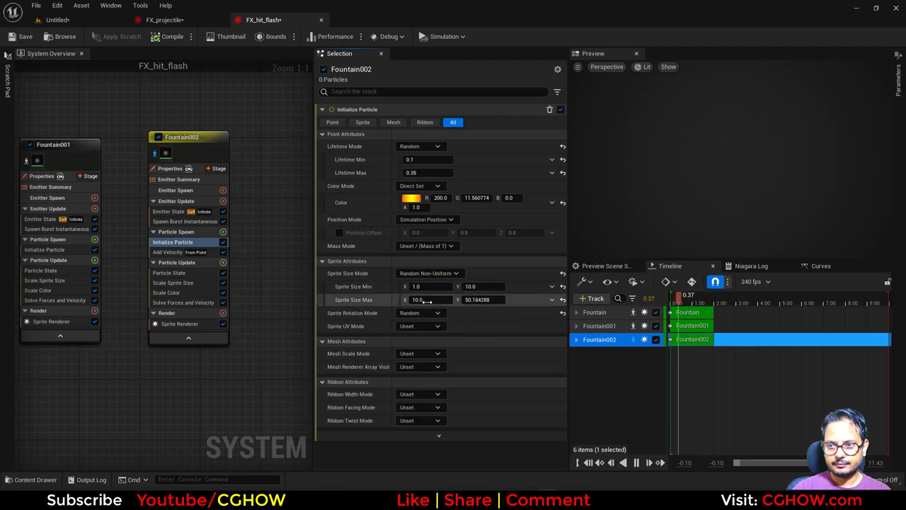
pyautogui.moveTo(488, 300); pyautogui.dragTo(499, 300)
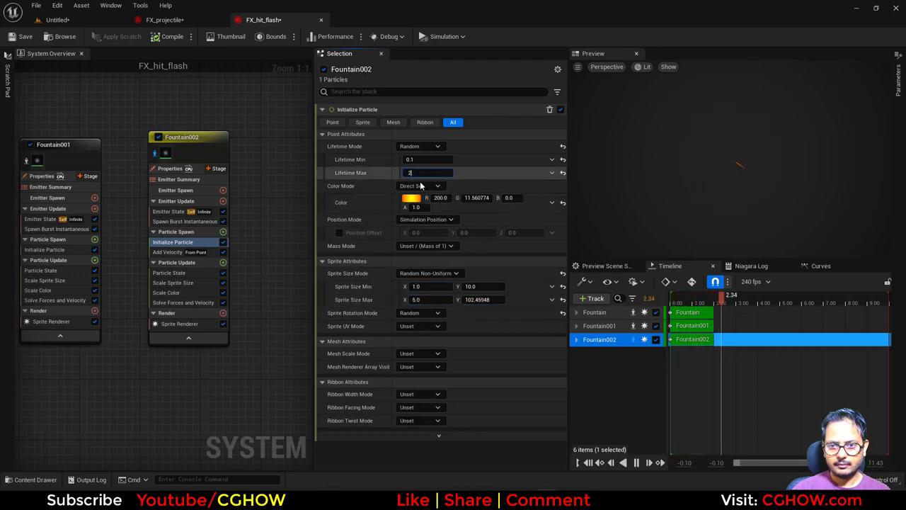
# Set Fountain002's maximum lifetime to 0.2 and brighten its initial color to red 500 and green about 28.9
pyautogui.press('BackSpace')
pyautogui.write('0.2')
pyautogui.press('Return')
pyautogui.click(410, 199)
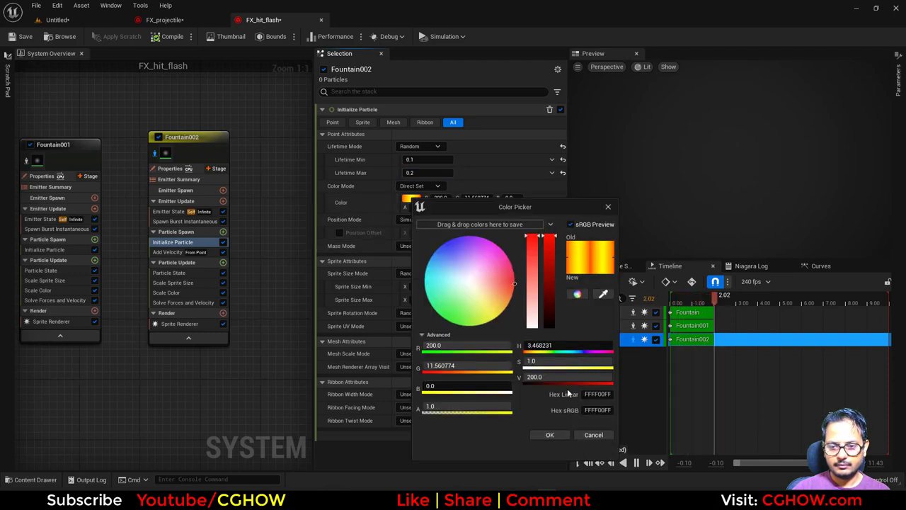
pyautogui.click(550, 435)
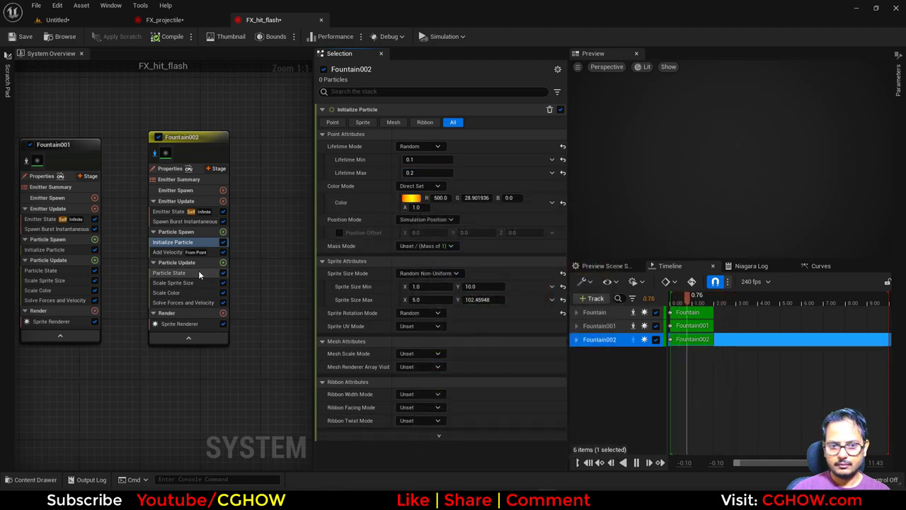
# Drive Fountain002's velocity speed with a Random Range Float from 100 to 500
pyautogui.click(173, 252)
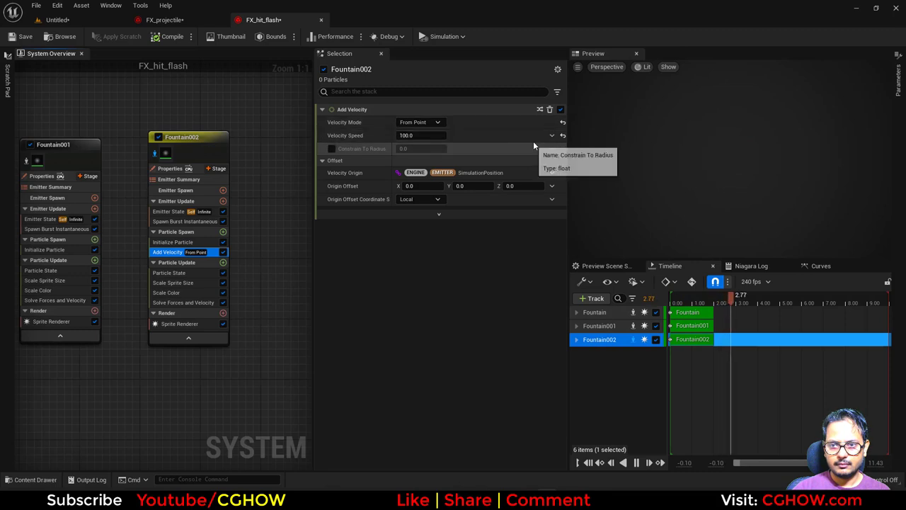
pyautogui.click(552, 135)
pyautogui.write('uni')
pyautogui.click(425, 195)
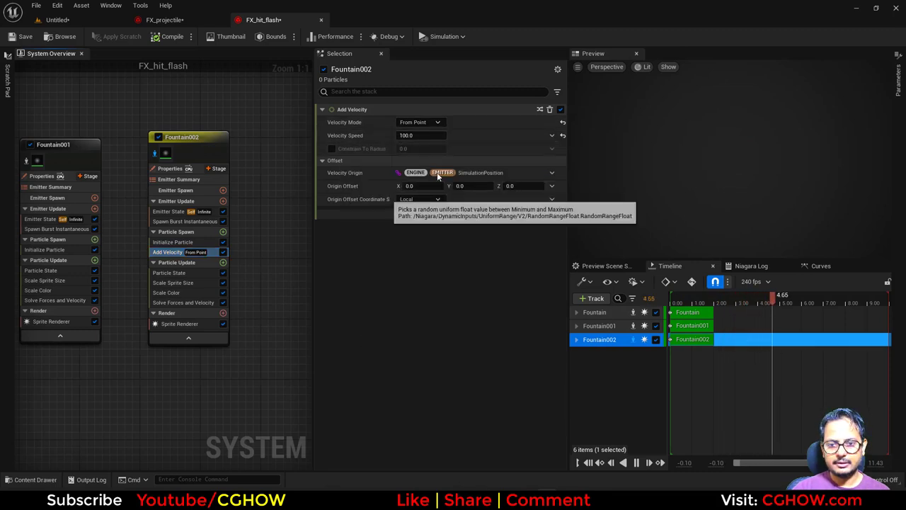
pyautogui.click(420, 149)
pyautogui.write('100')
pyautogui.click(426, 162)
pyautogui.write('500.0')
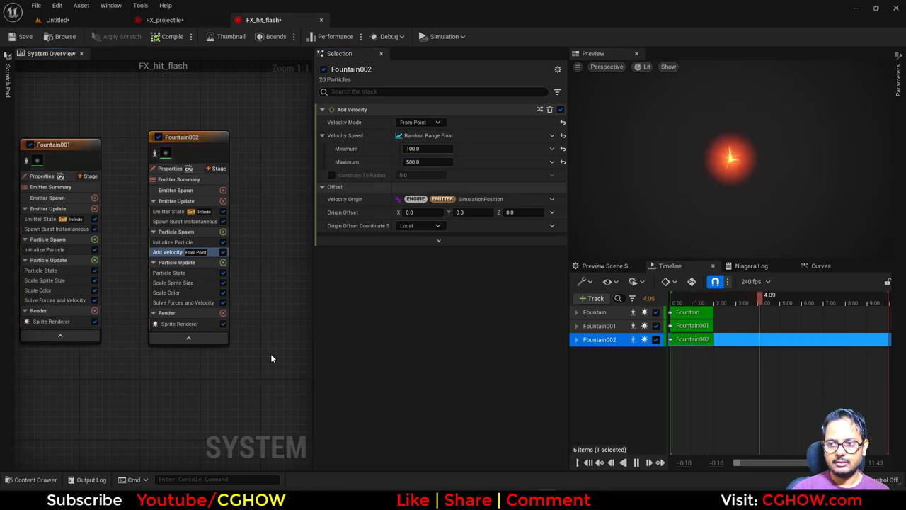
# Duplicate Fountain002 beside the original and set the copy's sprite alignment to Unaligned
pyautogui.moveTo(213, 143); pyautogui.dragTo(120, 138, button='right')
pyautogui.click(120, 136)
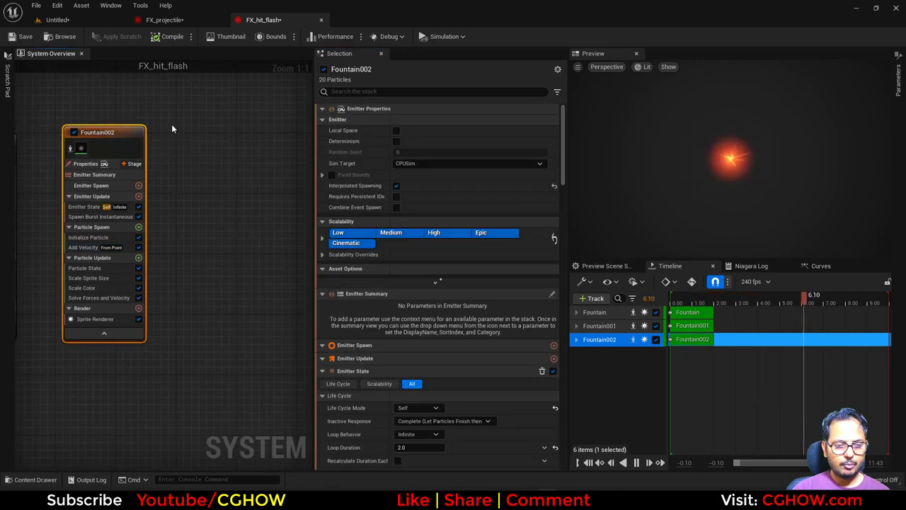
pyautogui.click(172, 125)
pyautogui.hotkey('ctrl', 'v')
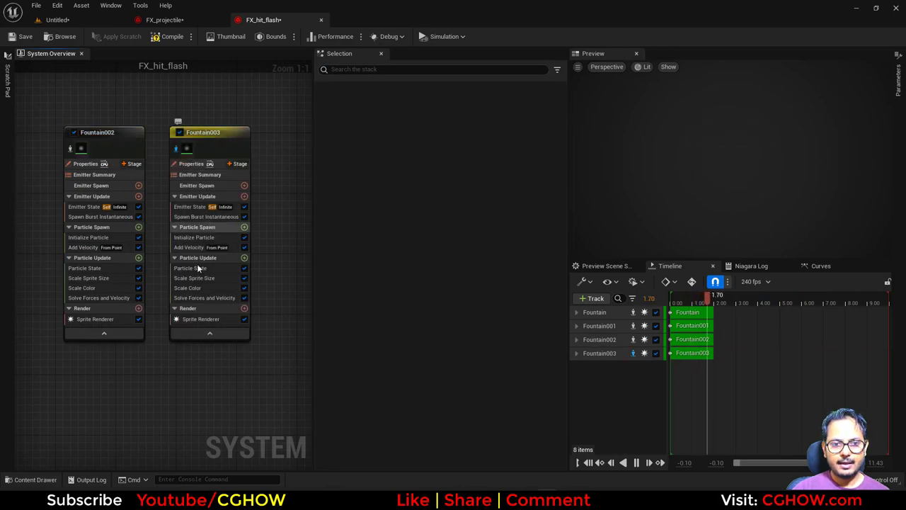
pyautogui.click(208, 319)
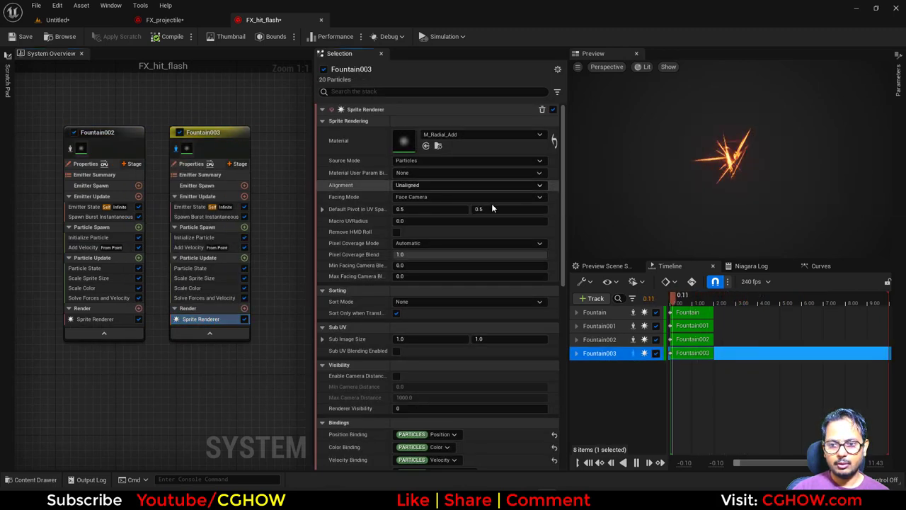
# Switch Fountain003's sprite size mode to Random Uniform, with minimum 1 and maximum 5
pyautogui.click(194, 237)
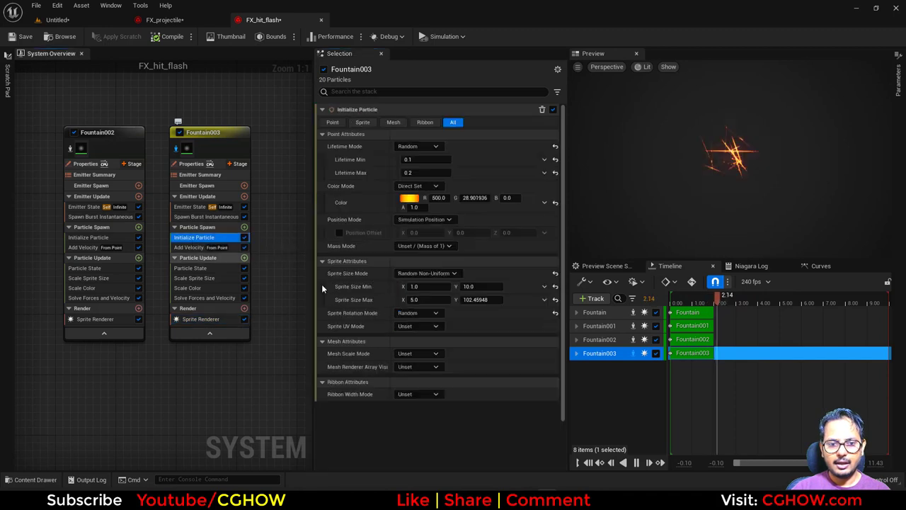
pyautogui.click(439, 274)
pyautogui.click(429, 307)
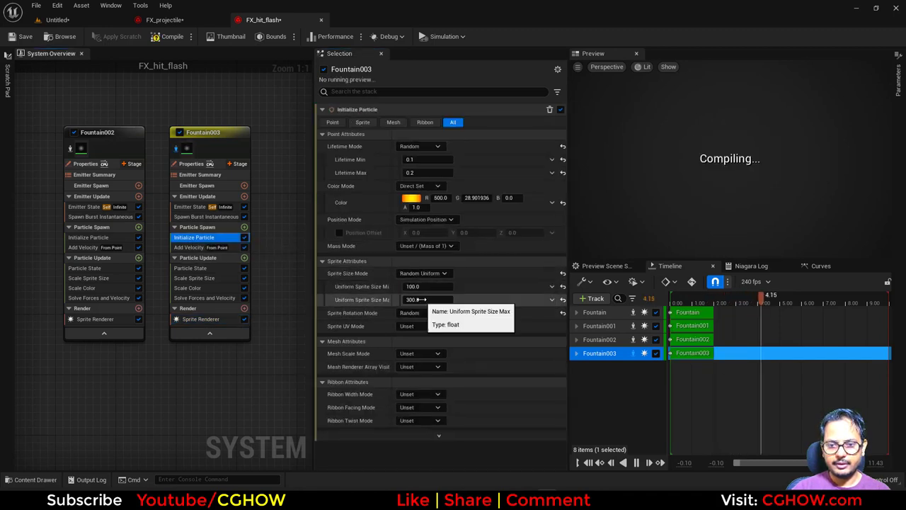
pyautogui.click(424, 286)
pyautogui.write('1')
pyautogui.press('Return')
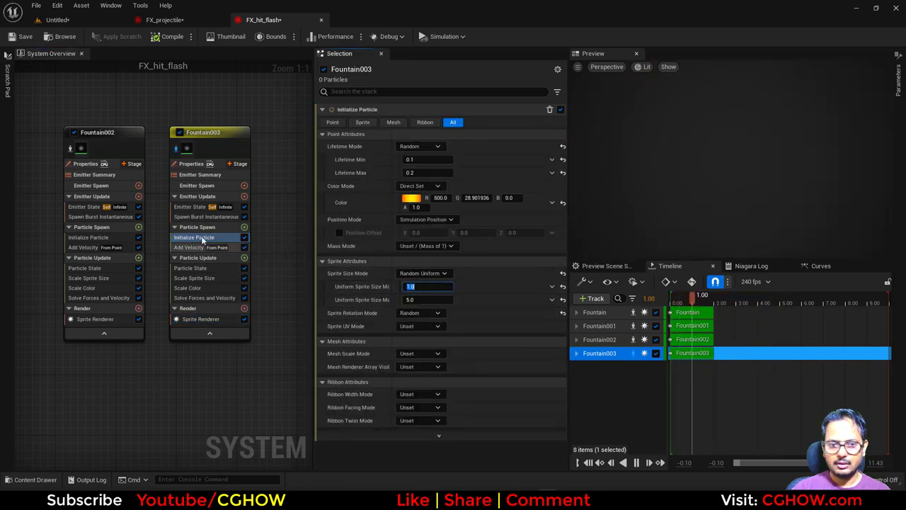
# Set Fountain003's particle lifetime range to 0.5–0.6 and its burst spawn count to 50
pyautogui.click(413, 173)
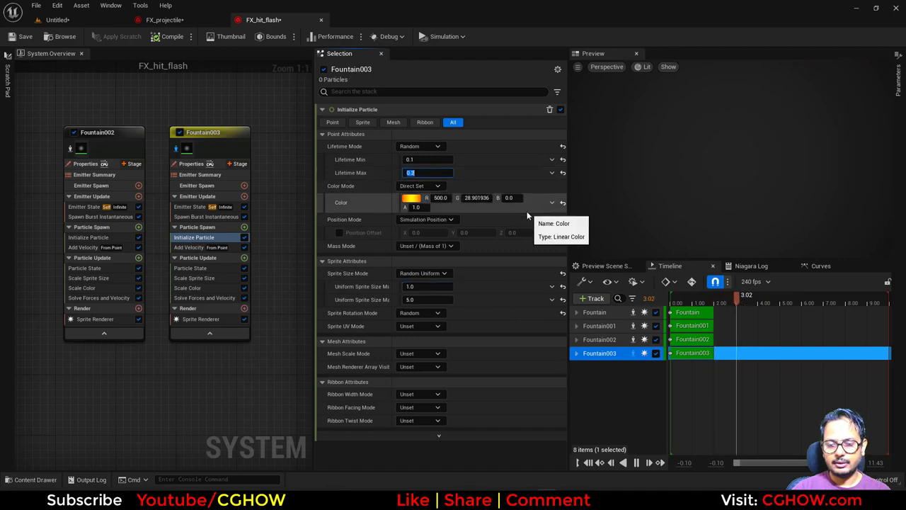
pyautogui.write('.6')
pyautogui.click(412, 159)
pyautogui.click(411, 159)
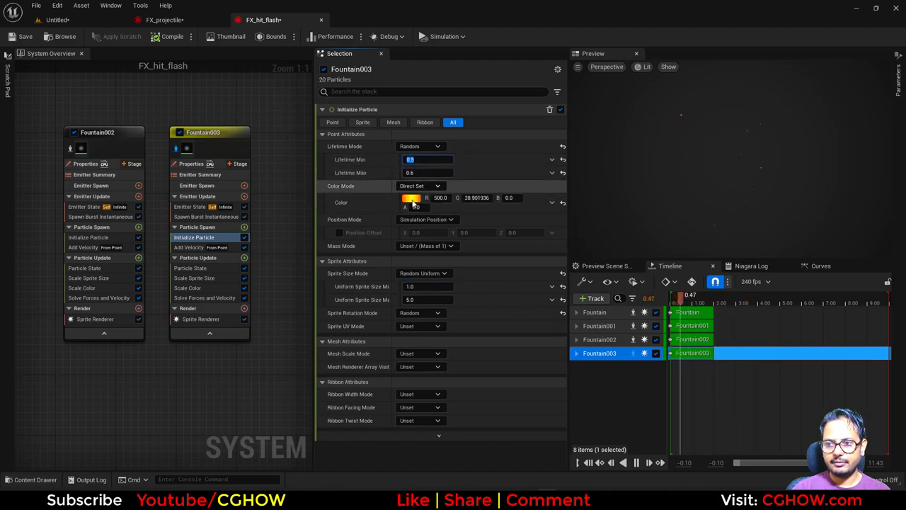
pyautogui.click(204, 216)
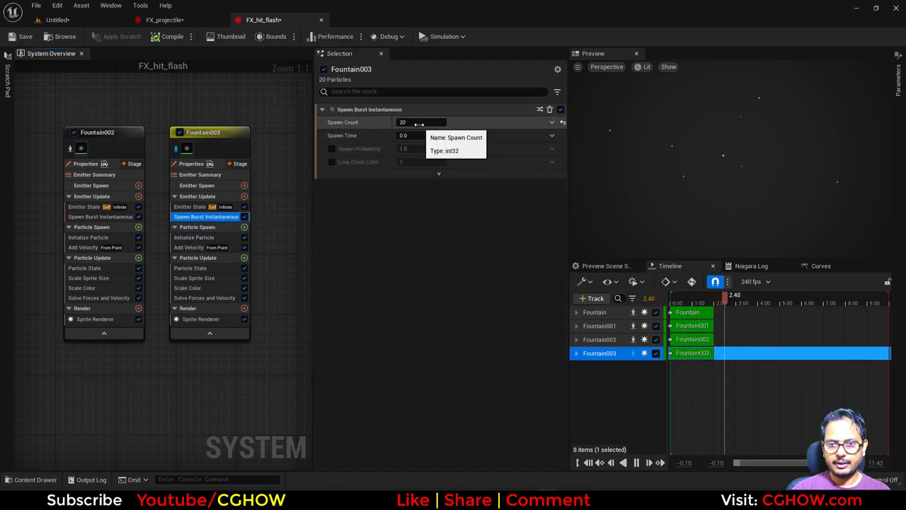
pyautogui.click(419, 121)
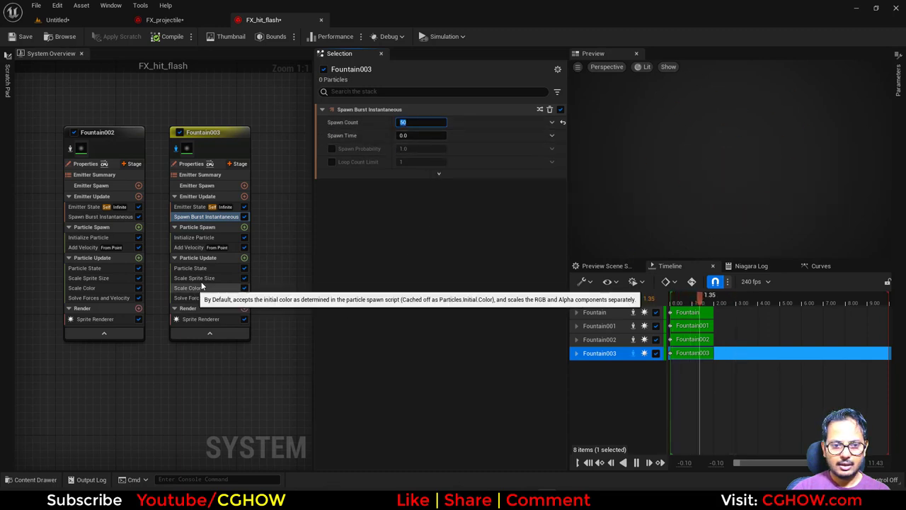
# Add a Drag module to Fountain003's Particle Update and drive its drag value with Float from Curve
pyautogui.click(244, 257)
pyautogui.write('drag')
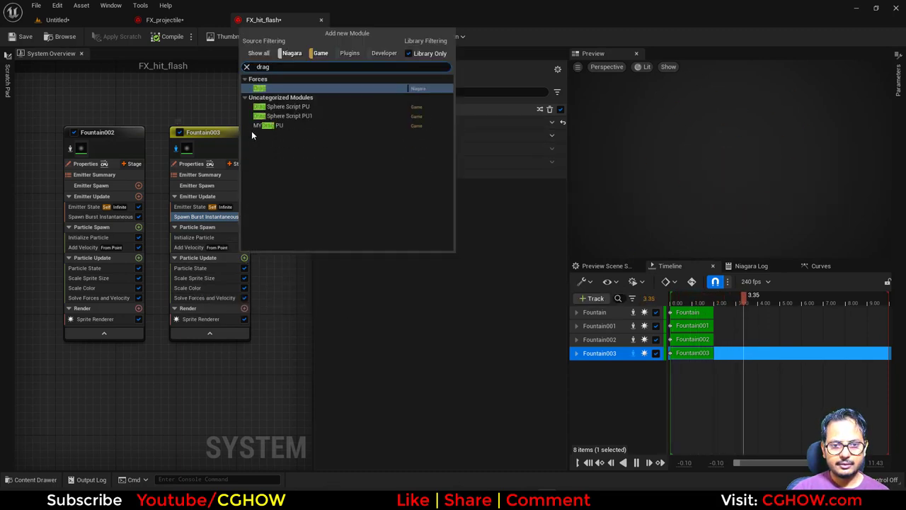
pyautogui.click(273, 106)
pyautogui.click(552, 122)
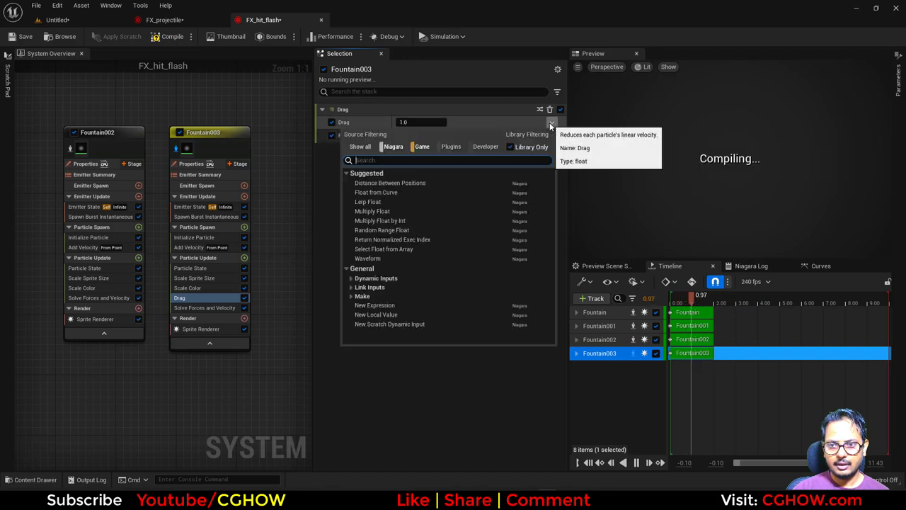
pyautogui.click(407, 197)
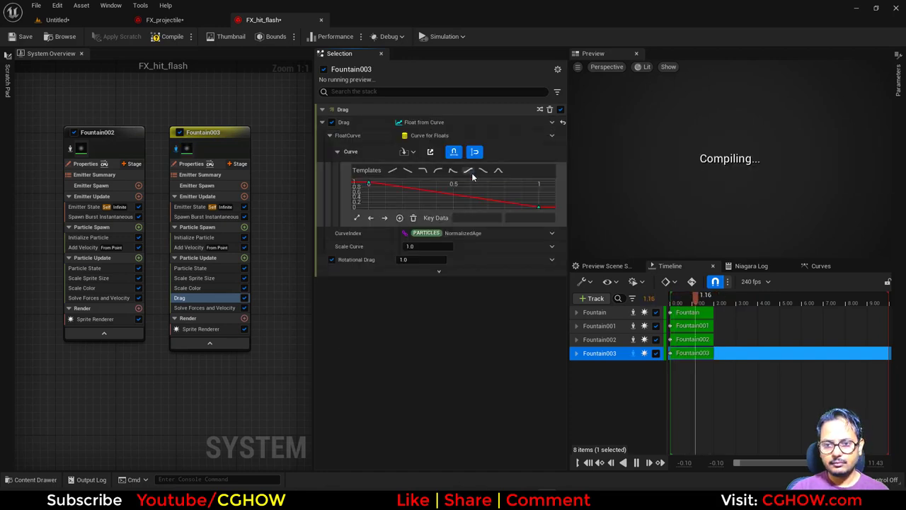
# Apply the smooth rising ramp template to Fountain003's drag curve and set its Scale Curve to 10
pyautogui.click(468, 170)
pyautogui.click(425, 246)
pyautogui.write('5')
pyautogui.press('Return')
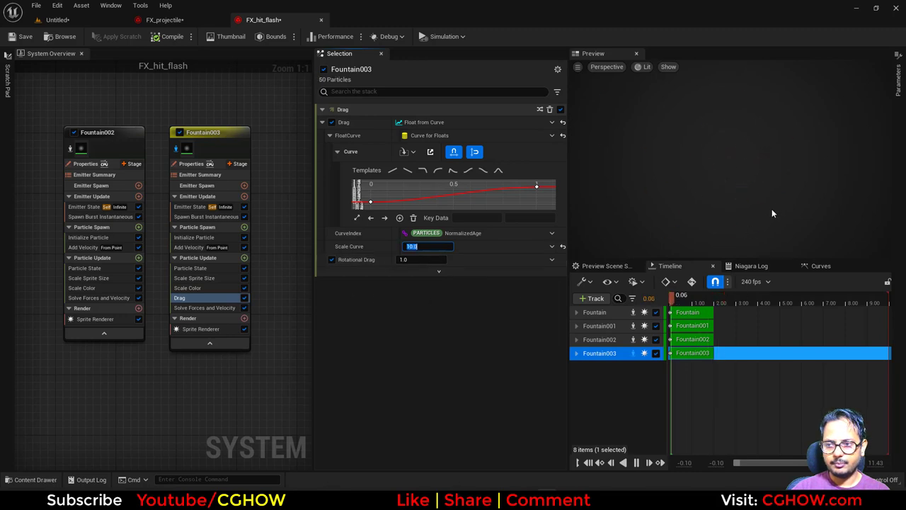
# Add a Gravity Force module to Fountain003's Particle Update and weaken its Z gravity to about -135
pyautogui.click(244, 258)
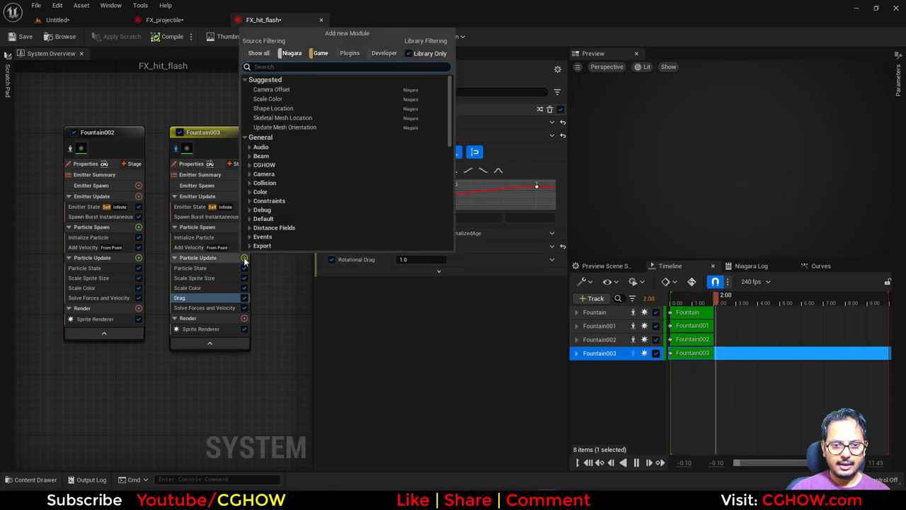
pyautogui.write('gra')
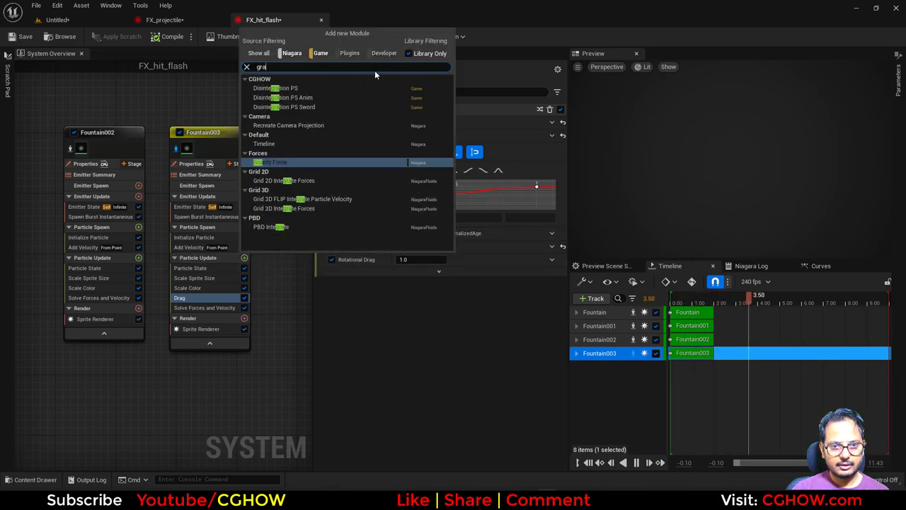
pyautogui.click(283, 163)
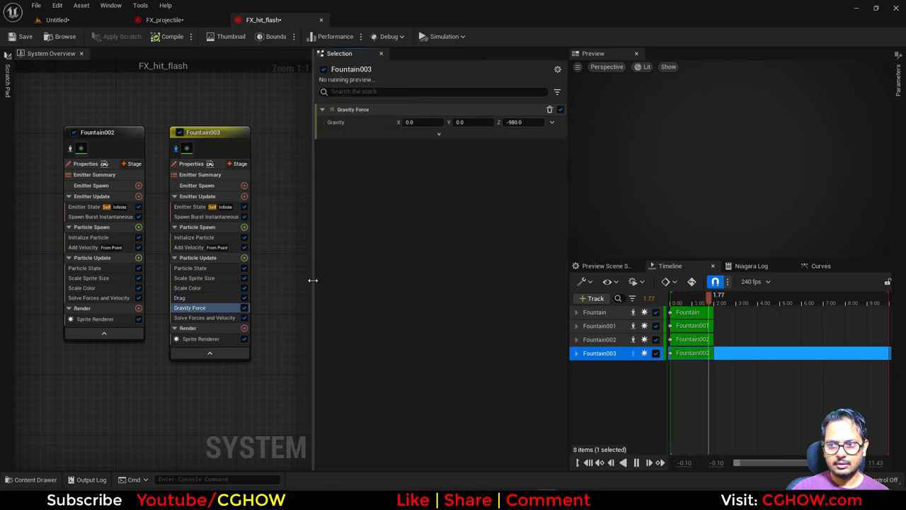
pyautogui.moveTo(530, 122); pyautogui.dragTo(552, 122)
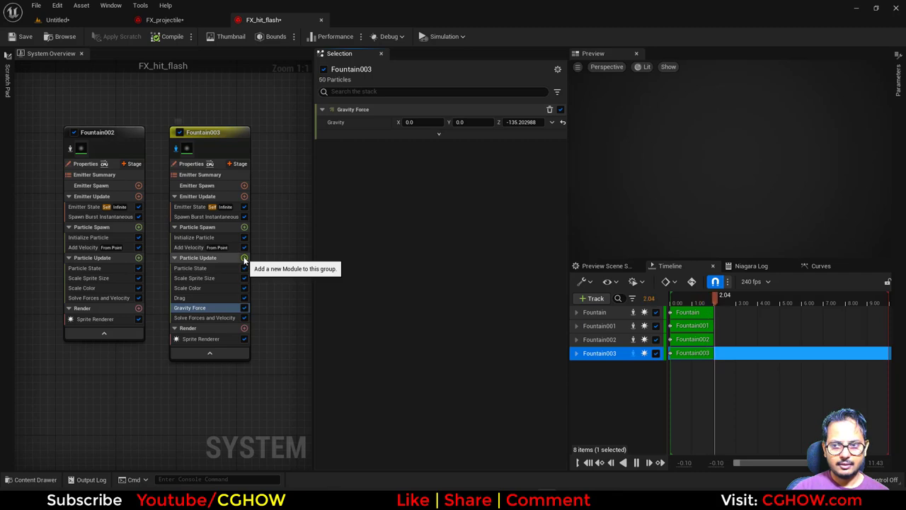
# Set Fountain003's minimum particle lifetime to 0.3 in Initialize Particle
pyautogui.click(195, 237)
pyautogui.write('0.3')
pyautogui.press('Return')
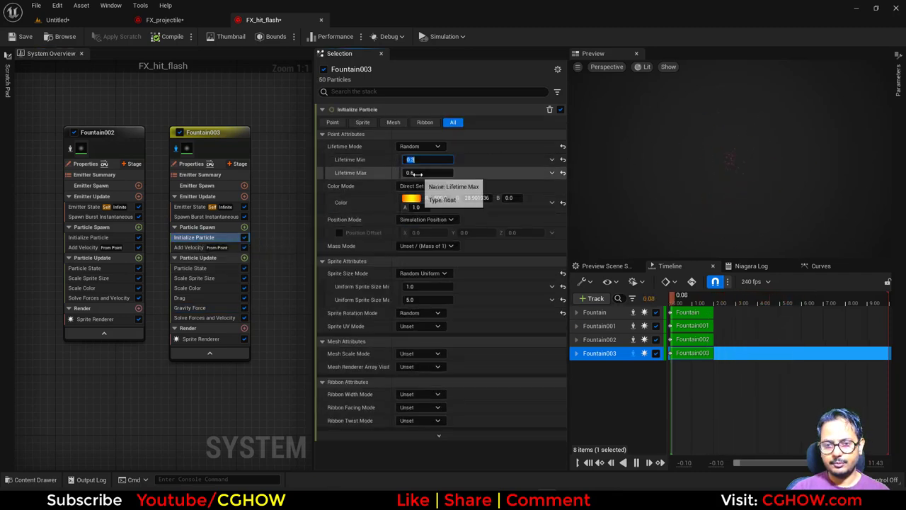
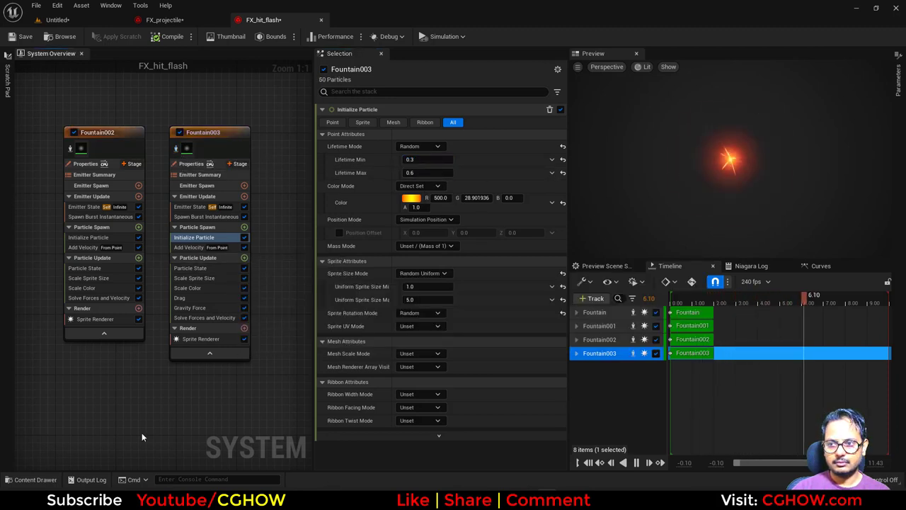
# Enable Local Space in the emitter properties of the Fountain emitters in FX_hit_flash
pyautogui.click(62, 37)
pyautogui.click(273, 20)
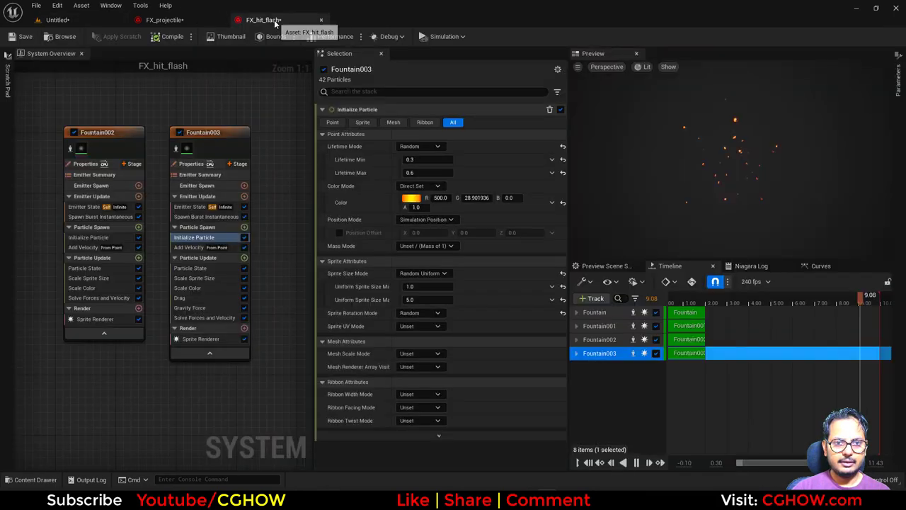
pyautogui.click(191, 163)
pyautogui.click(398, 131)
pyautogui.moveTo(64, 111); pyautogui.dragTo(283, 122, button='right')
pyautogui.click(185, 175)
pyautogui.click(192, 193)
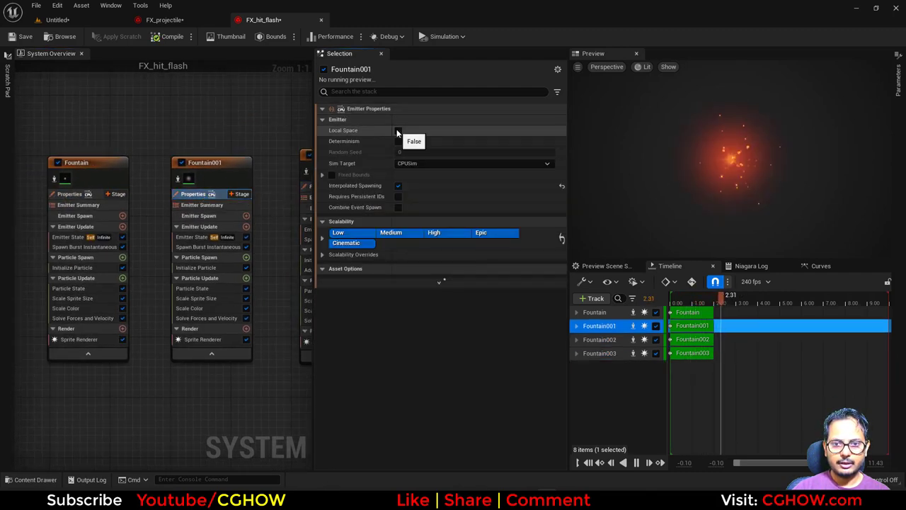
pyautogui.click(398, 131)
pyautogui.moveTo(63, 115); pyautogui.dragTo(172, 101, button='right')
pyautogui.click(163, 180)
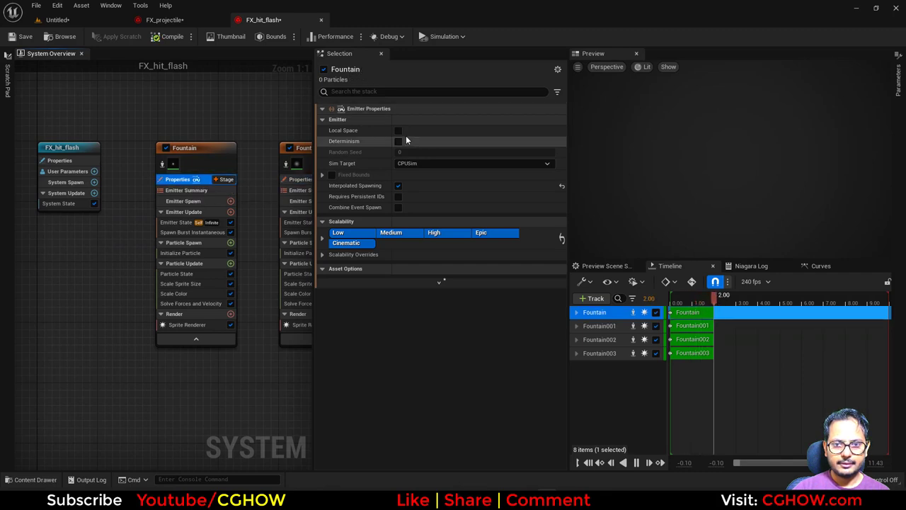
# Save the FX_hit_flash and FX_projectile assets, cancelling the save of the untitled level
pyautogui.click(64, 36)
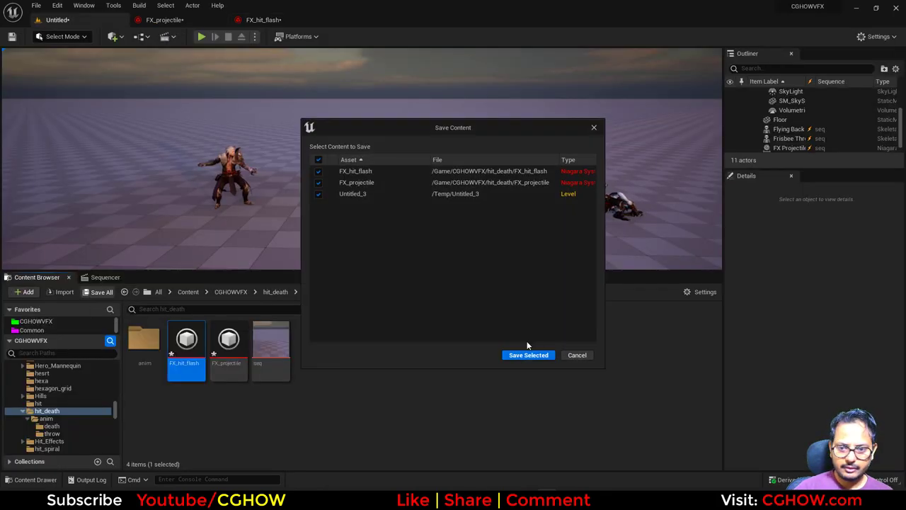
pyautogui.click(528, 356)
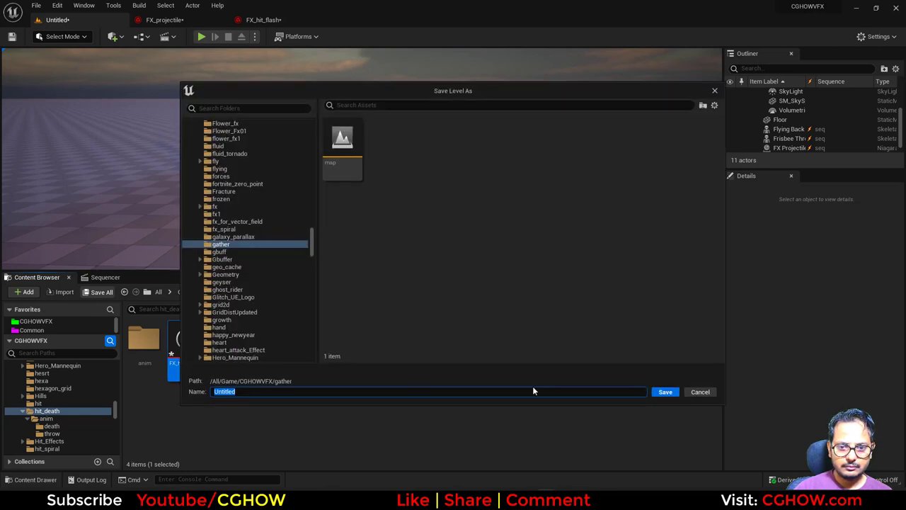
pyautogui.click(700, 391)
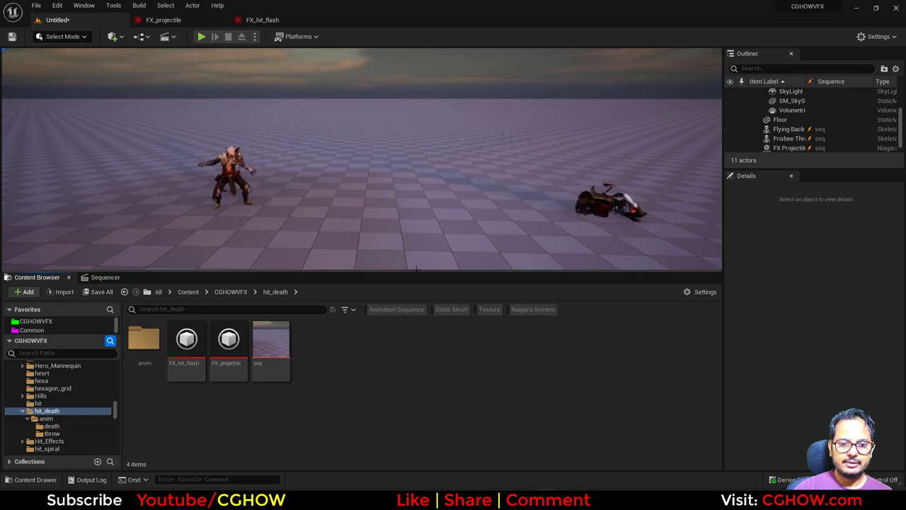
# Save the level as map in the CGHOWVFX/hit_death folder and open it, discarding the untitled level's changes
pyautogui.click(11, 36)
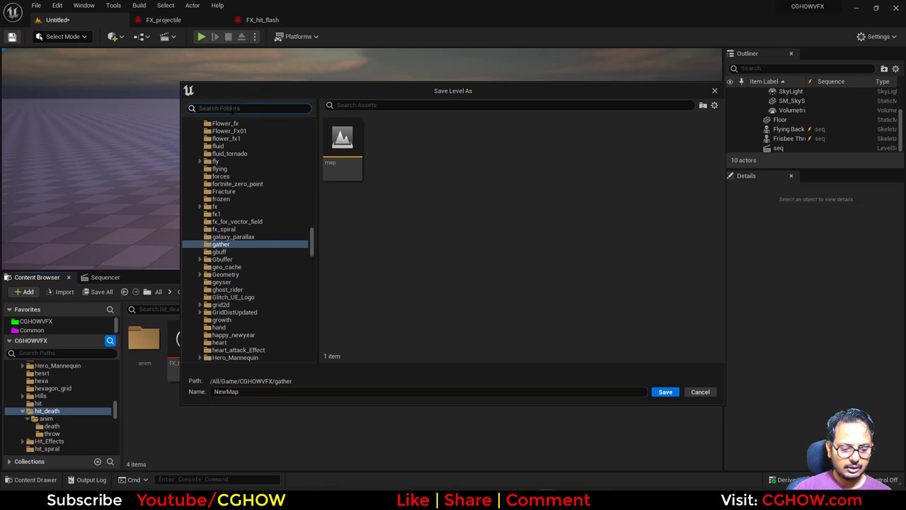
pyautogui.write('hit')
pyautogui.click(238, 123)
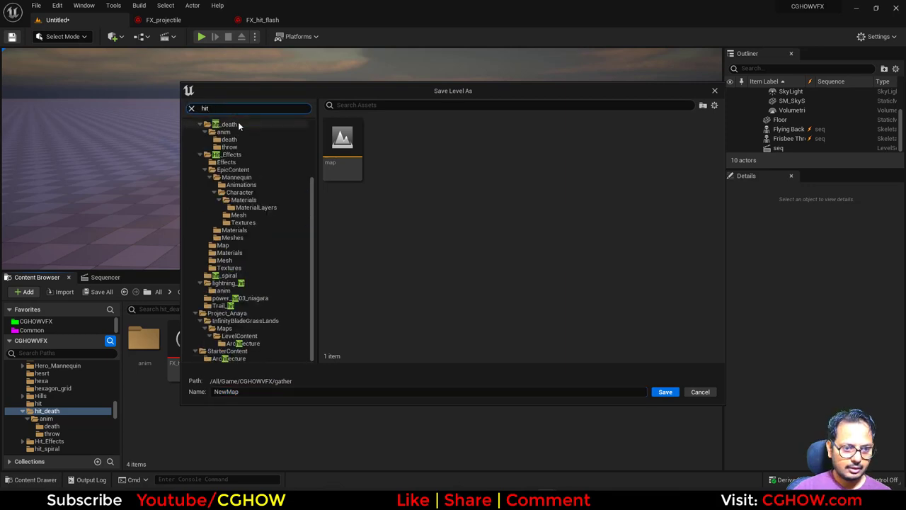
pyautogui.write('map')
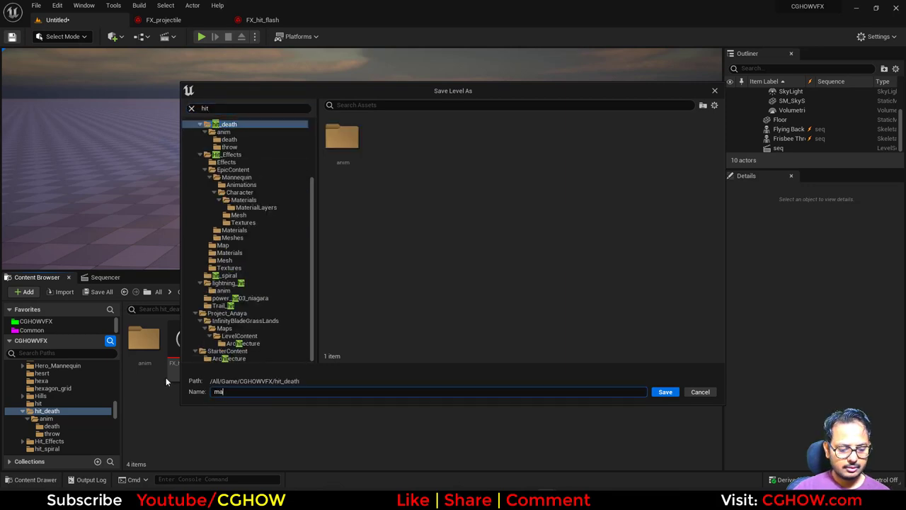
pyautogui.click(663, 392)
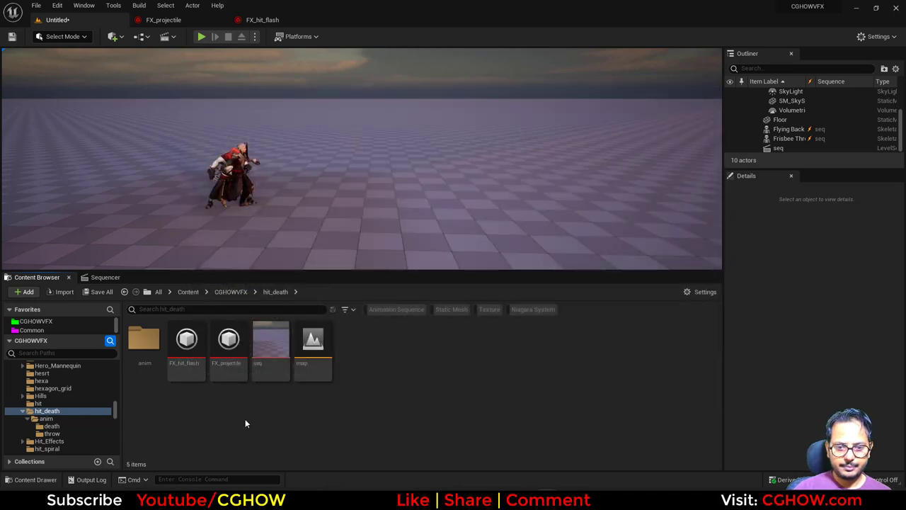
pyautogui.doubleClick(311, 354)
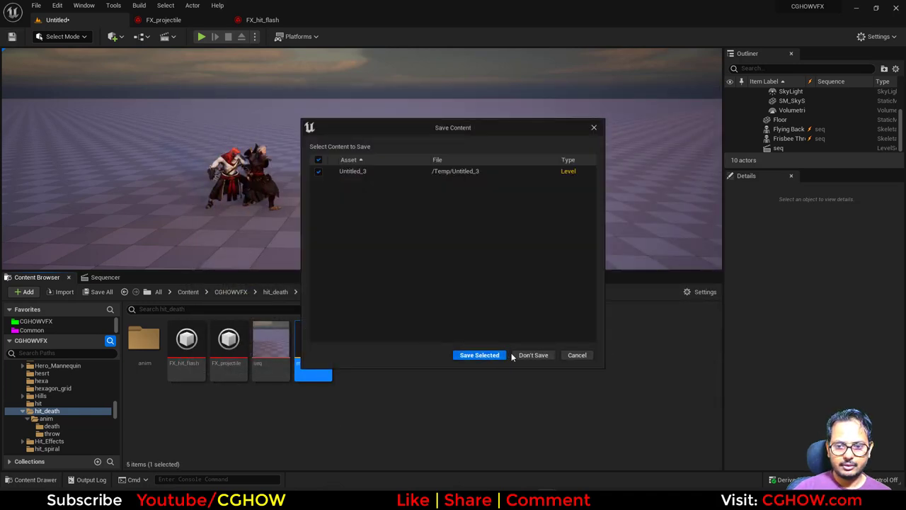
pyautogui.click(521, 355)
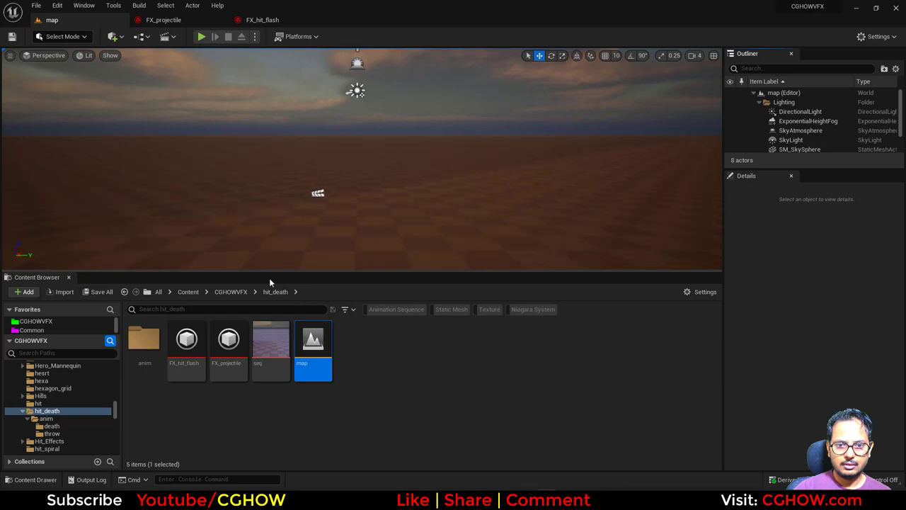
# Open the seq level sequence in the map level and play it back
pyautogui.doubleClick(263, 364)
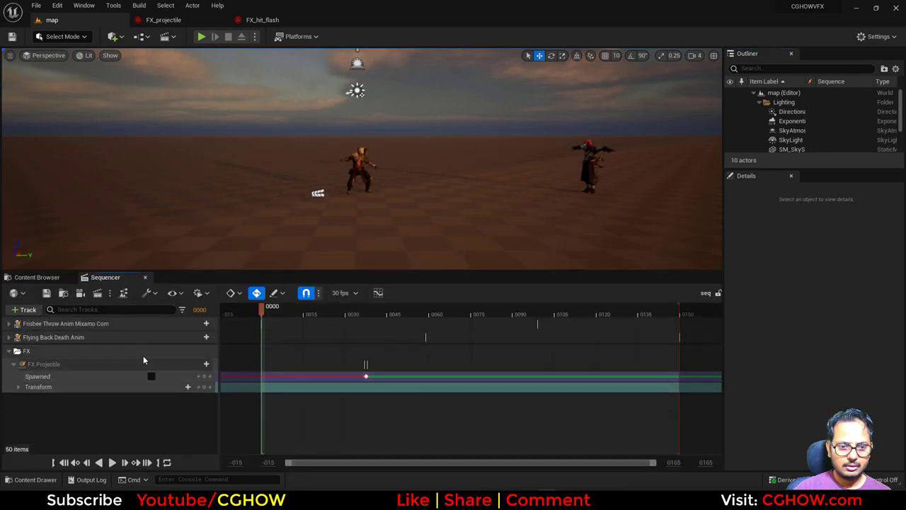
pyautogui.click(112, 462)
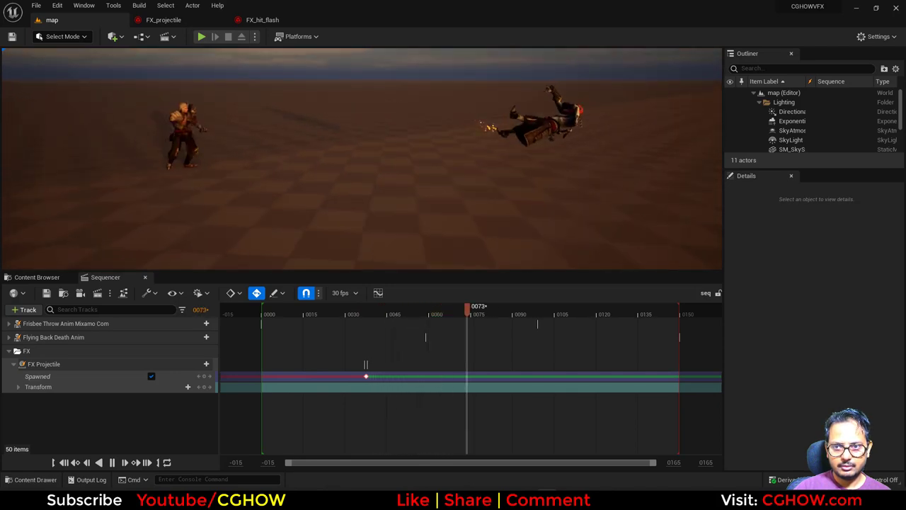
pyautogui.click(113, 462)
# Add FX_hit_flash to the sequence and key its Spawned state off at frame 58 and on at frame 59
pyautogui.click(39, 277)
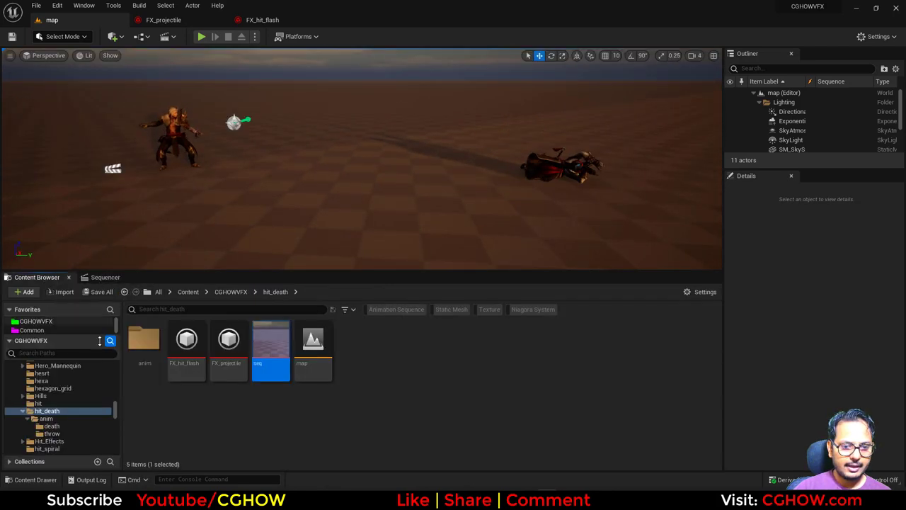
pyautogui.moveTo(187, 345); pyautogui.dragTo(85, 397)
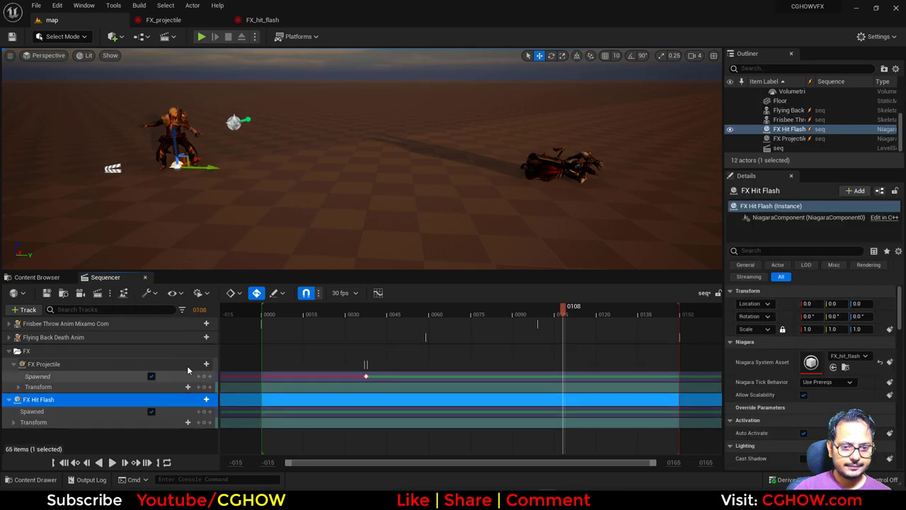
pyautogui.moveTo(362, 312); pyautogui.dragTo(427, 326)
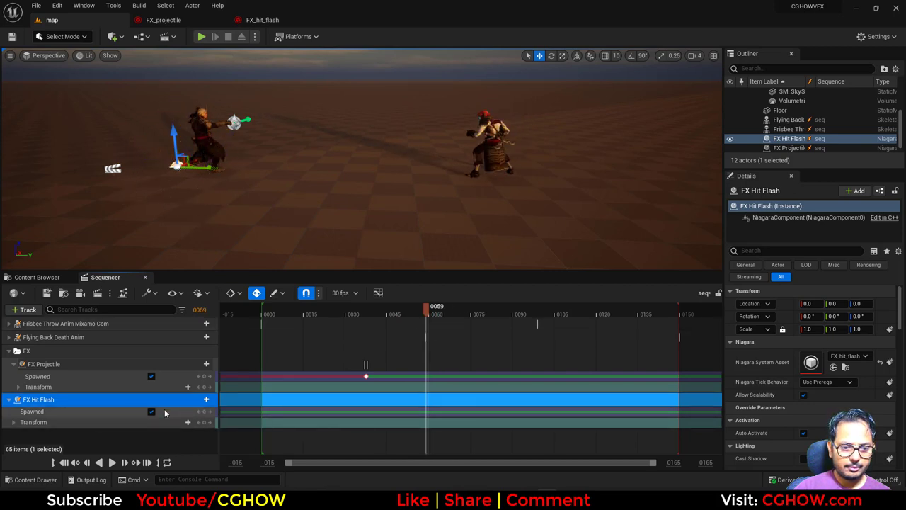
pyautogui.click(203, 412)
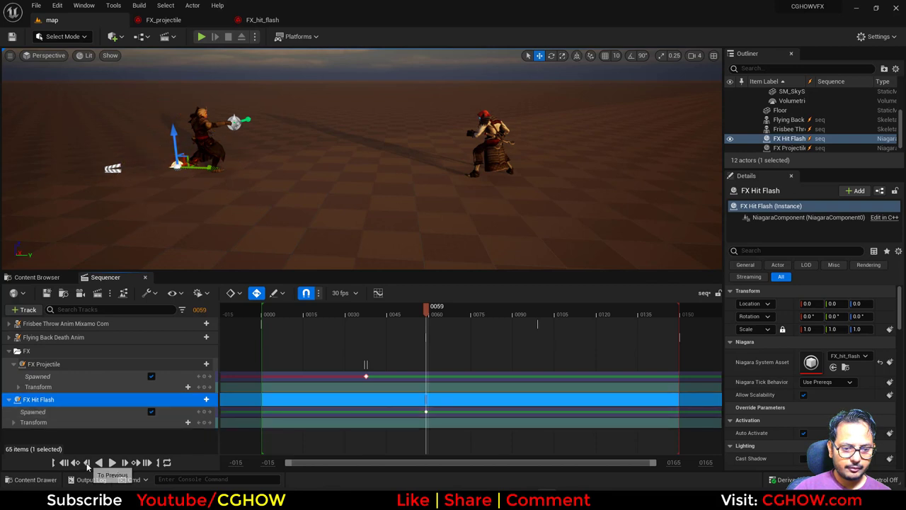
pyautogui.click(87, 463)
pyautogui.click(151, 411)
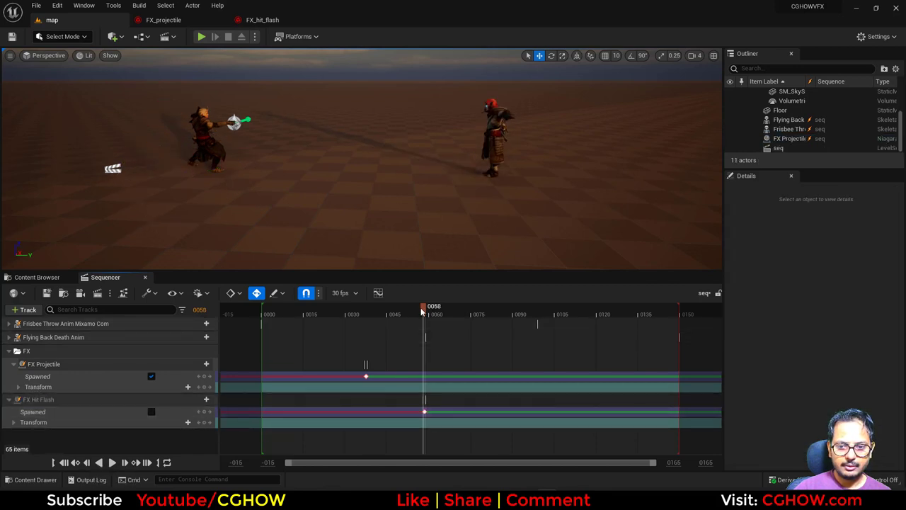
# At frame 61, move FX Hit Flash to the struck character's chest, at about Y 920 and Z 133
pyautogui.moveTo(421, 311); pyautogui.dragTo(432, 315)
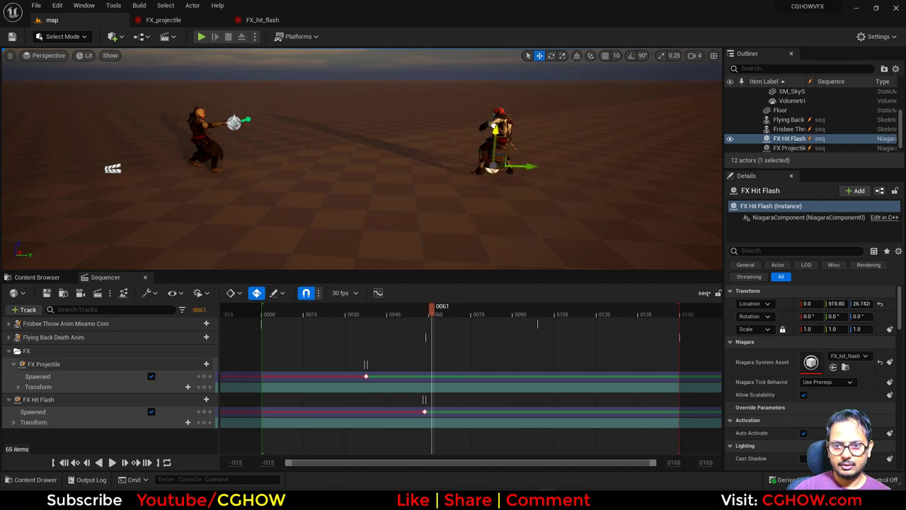
pyautogui.moveTo(493, 127); pyautogui.dragTo(493, 86)
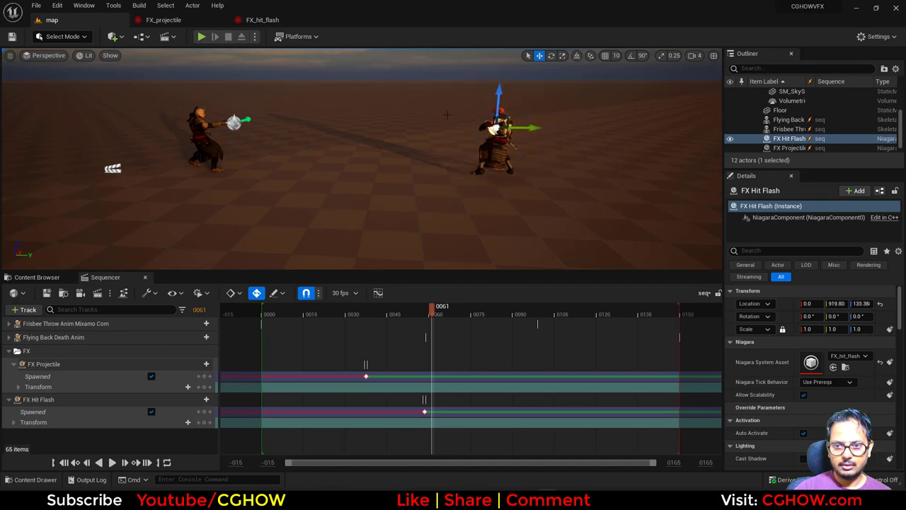
pyautogui.click(453, 68)
# Play the sequence from the start twice to check the hit flash against the impact
pyautogui.click(63, 462)
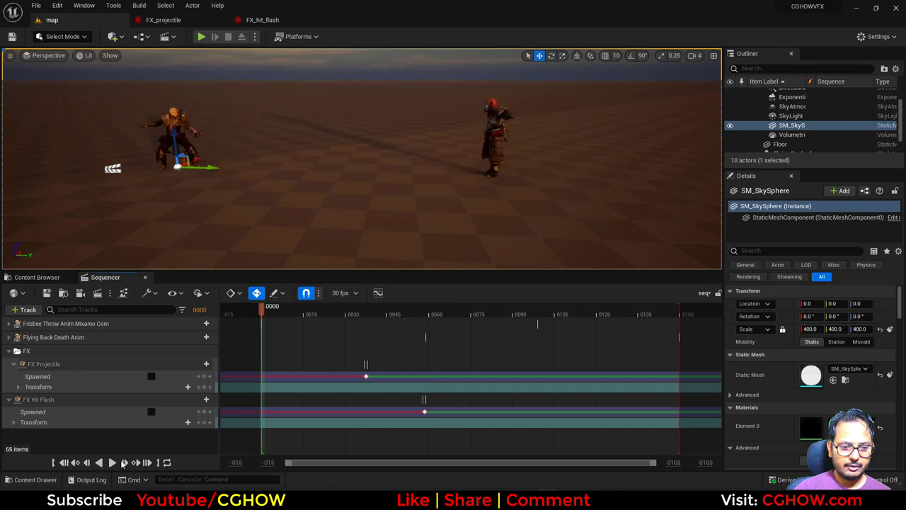
pyautogui.click(112, 462)
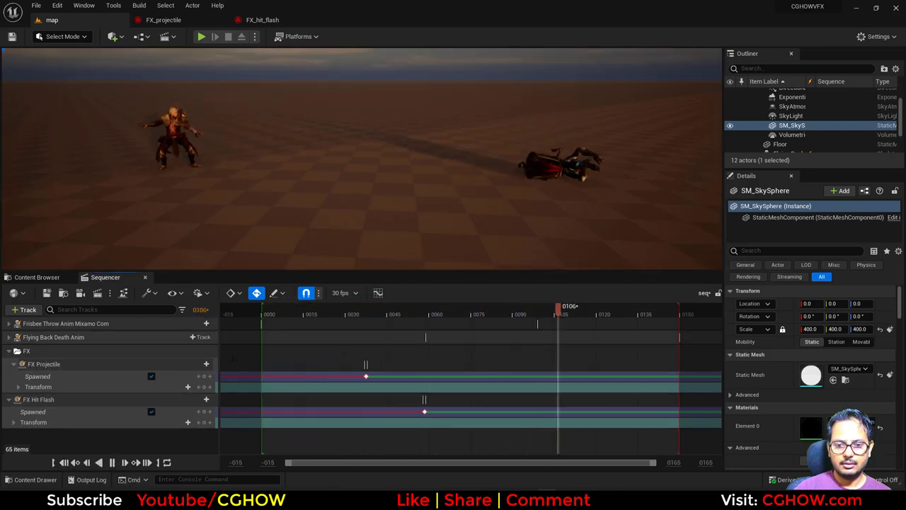
pyautogui.click(64, 462)
pyautogui.click(112, 463)
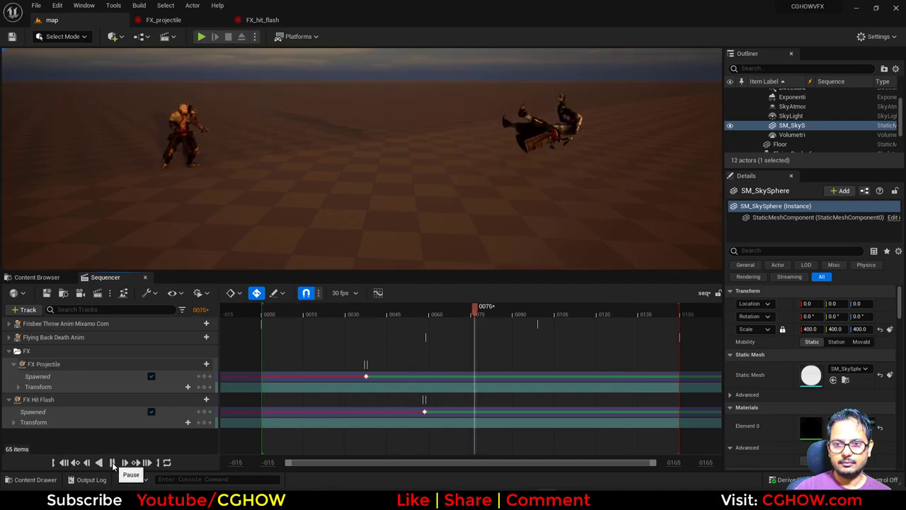
# Add a Camera Offset module to the Fountain emitter's Particle Update in FX_hit_flash and set its amount to 50
pyautogui.click(262, 20)
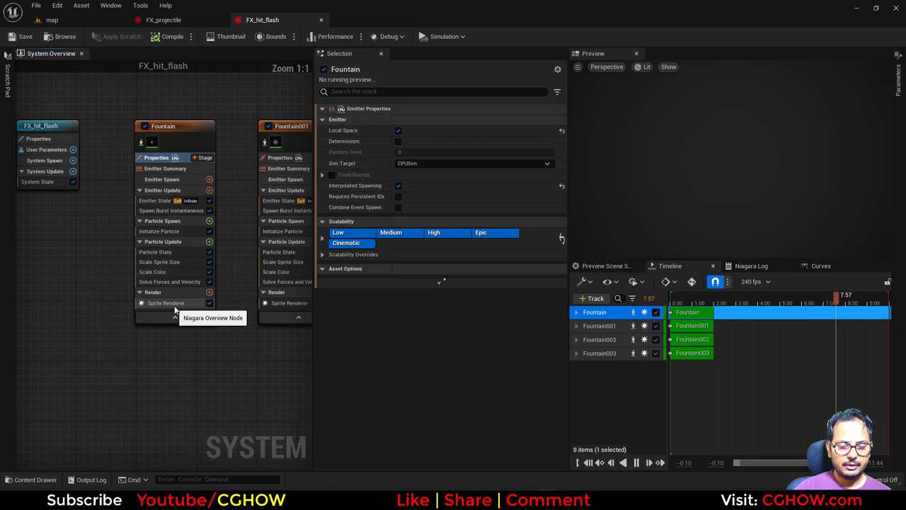
pyautogui.click(209, 242)
pyautogui.write('cam')
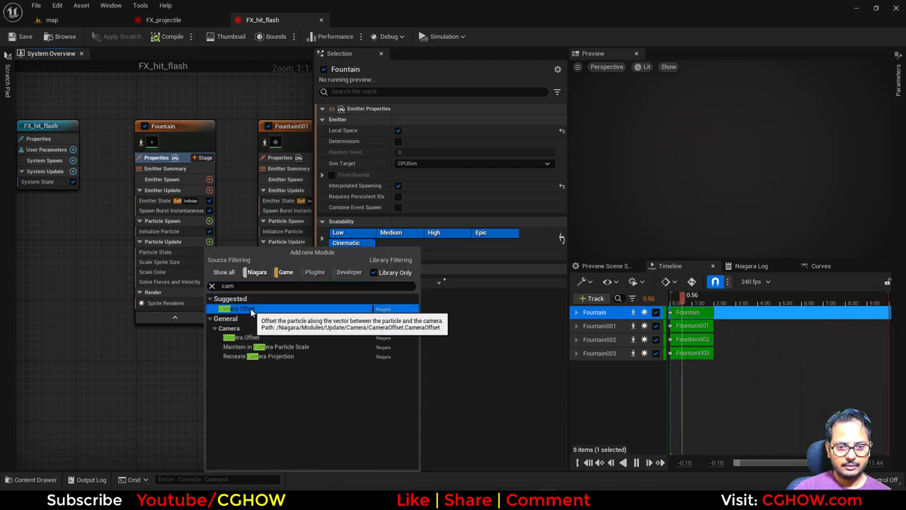
pyautogui.click(240, 308)
pyautogui.click(422, 121)
pyautogui.write('20')
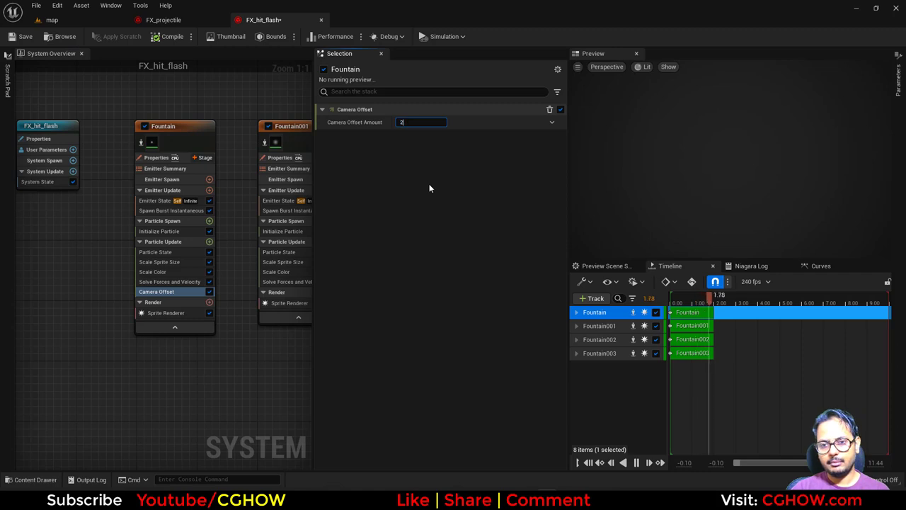
pyautogui.press('Return')
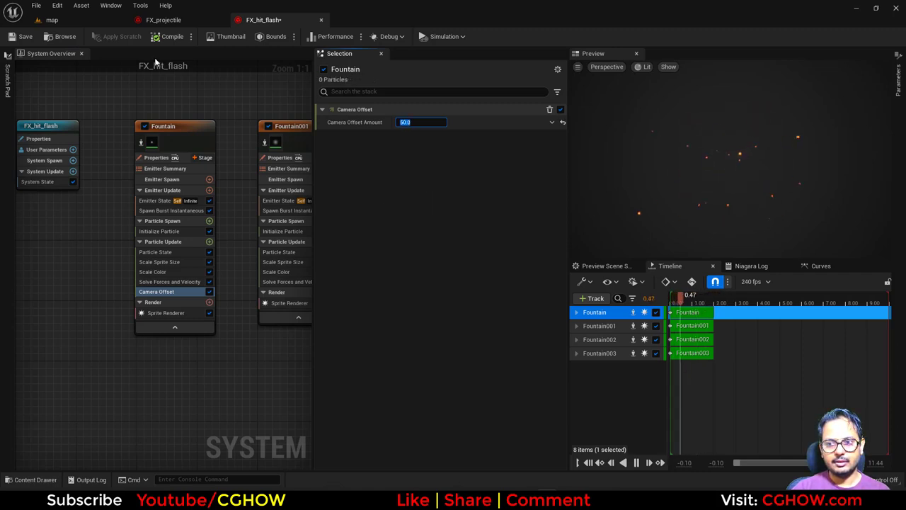
# In the Fountain emitter's Initialize Particle module, set Uniform Sprite Size Max to 400 and raise the orange color's V value to 5
pyautogui.click(159, 230)
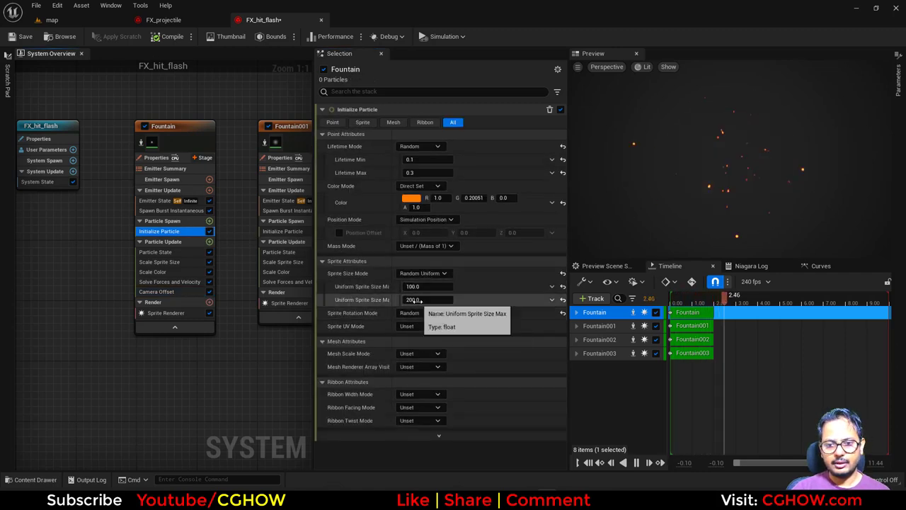
pyautogui.click(421, 299)
pyautogui.write('400')
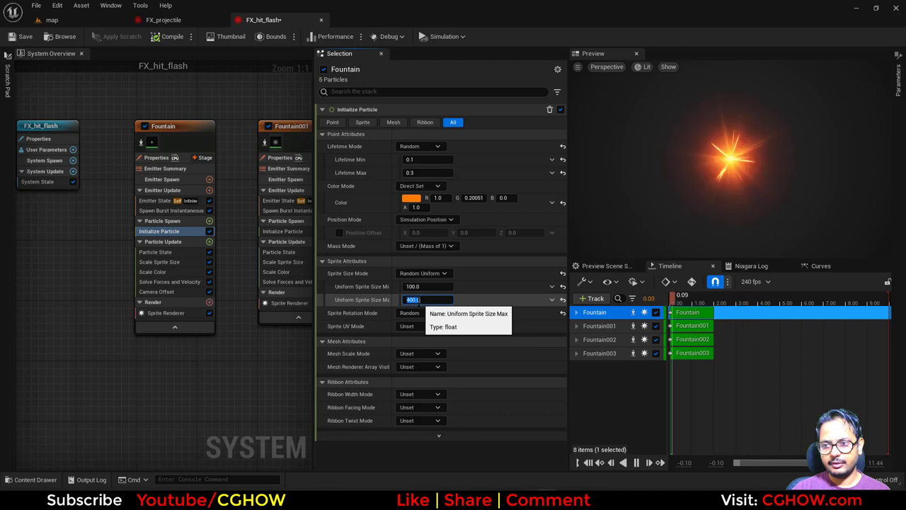
pyautogui.press('Return')
pyautogui.click(409, 201)
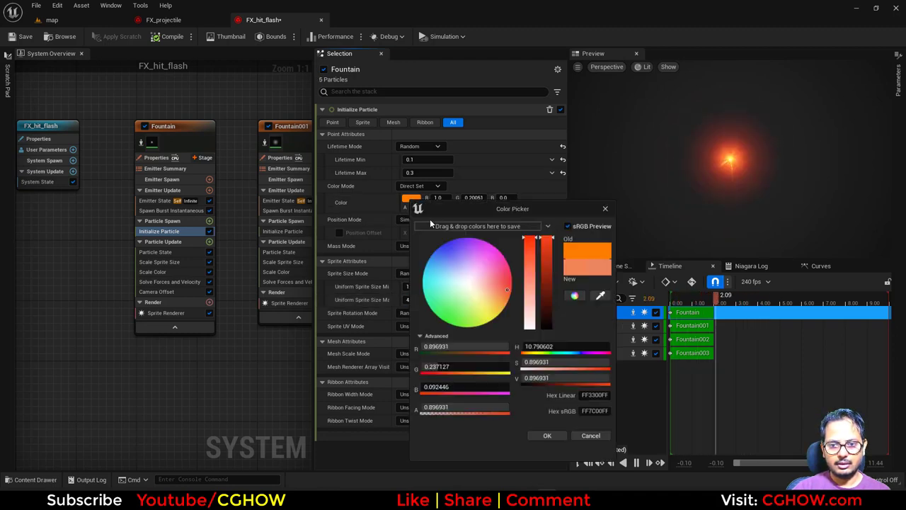
pyautogui.write('5')
pyautogui.press('Return')
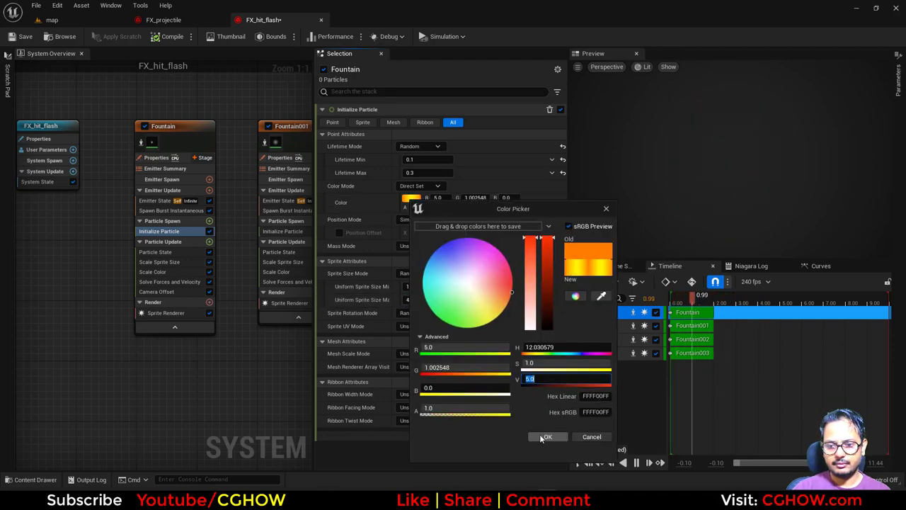
pyautogui.click(545, 437)
# Play and scrub the level sequence up to frame 59, checking the struck character's pose before its death animation starts
pyautogui.click(60, 23)
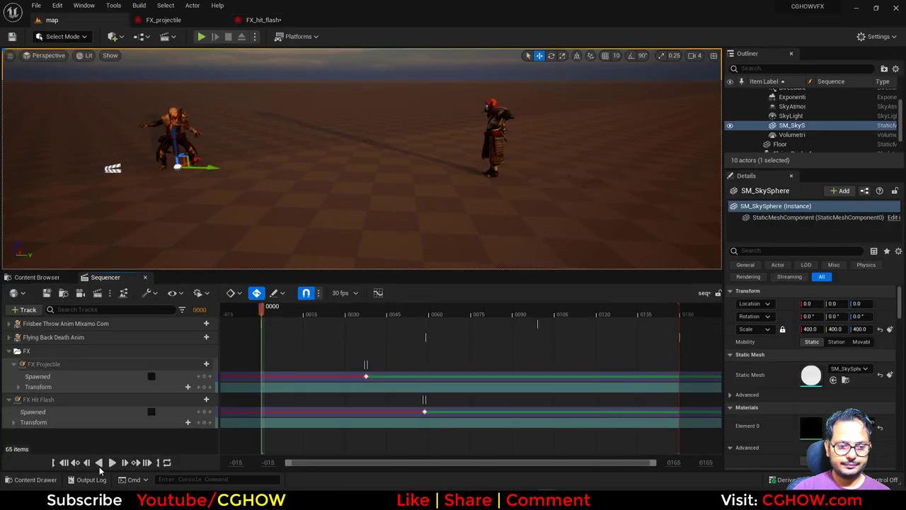
pyautogui.click(112, 462)
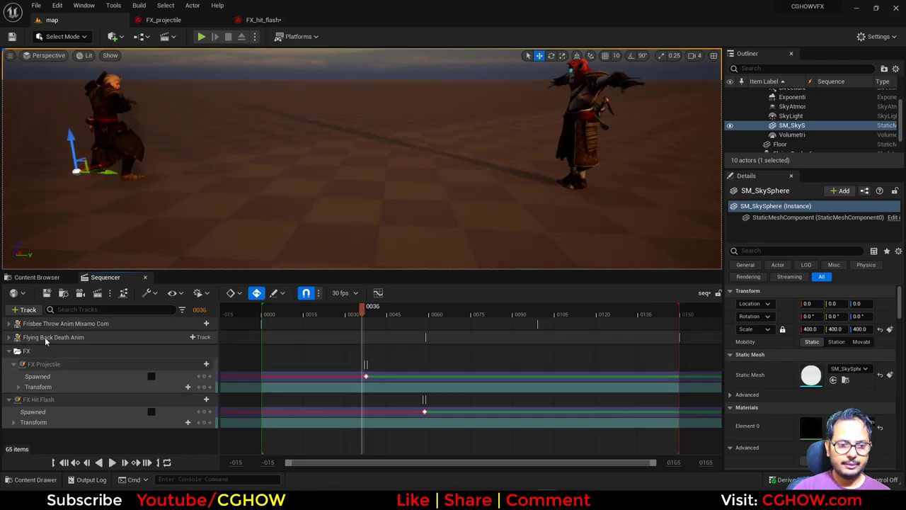
pyautogui.click(426, 337)
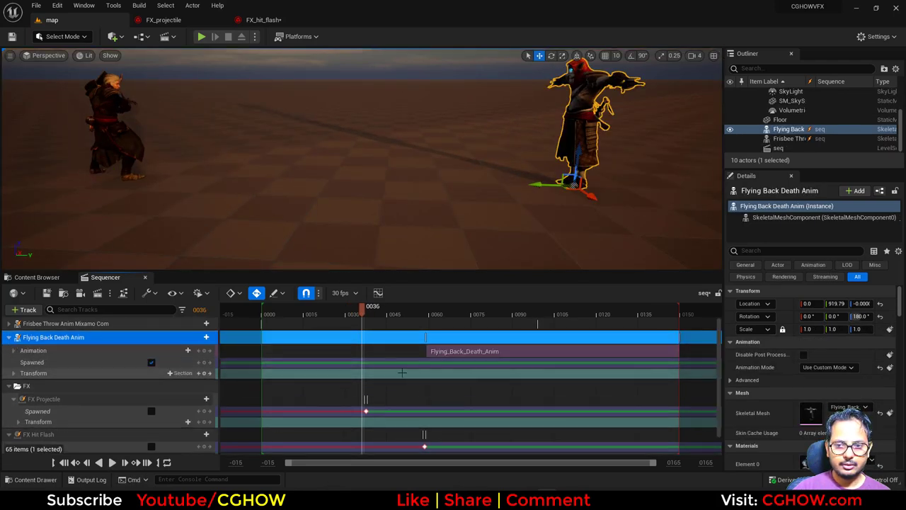
pyautogui.moveTo(362, 310); pyautogui.dragTo(429, 318)
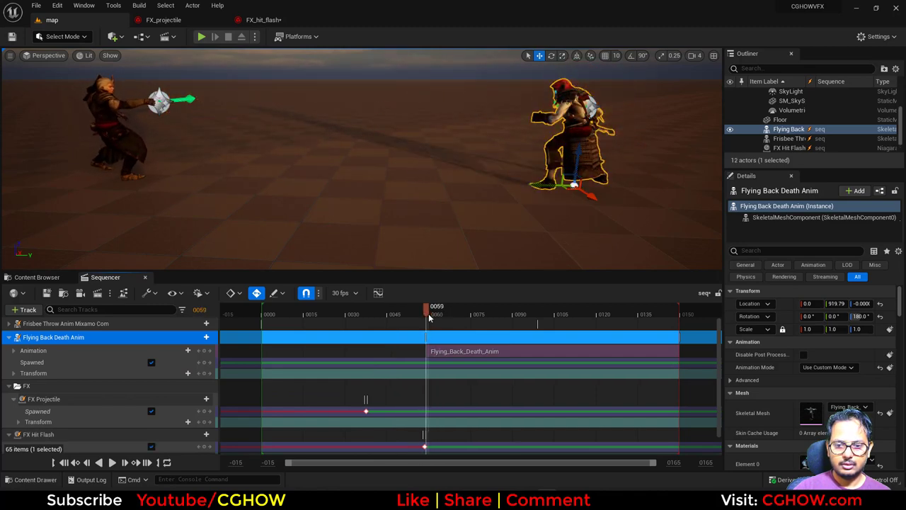
pyautogui.moveTo(429, 319); pyautogui.dragTo(387, 315)
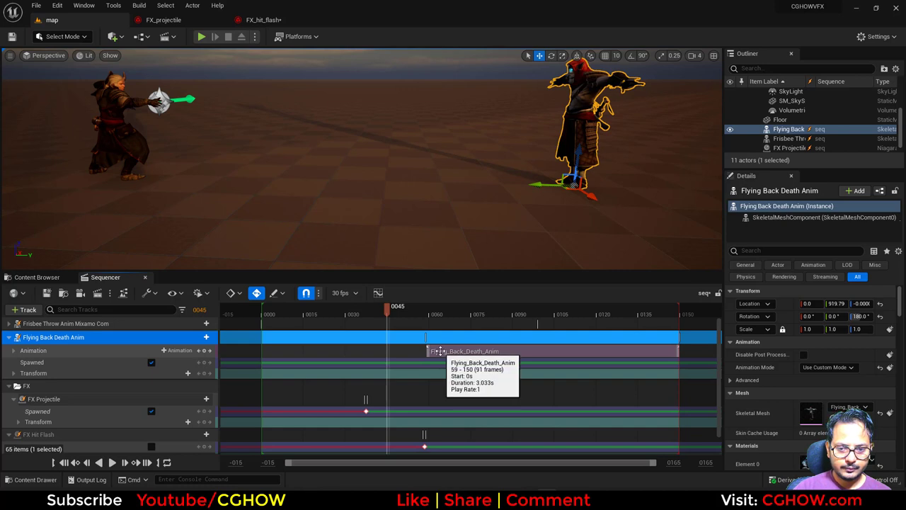
# Paste a copy of the Flying_Back_Death_Anim section at frame 45 and move it to start at frame 0
pyautogui.hotkey('ctrl', 'v')
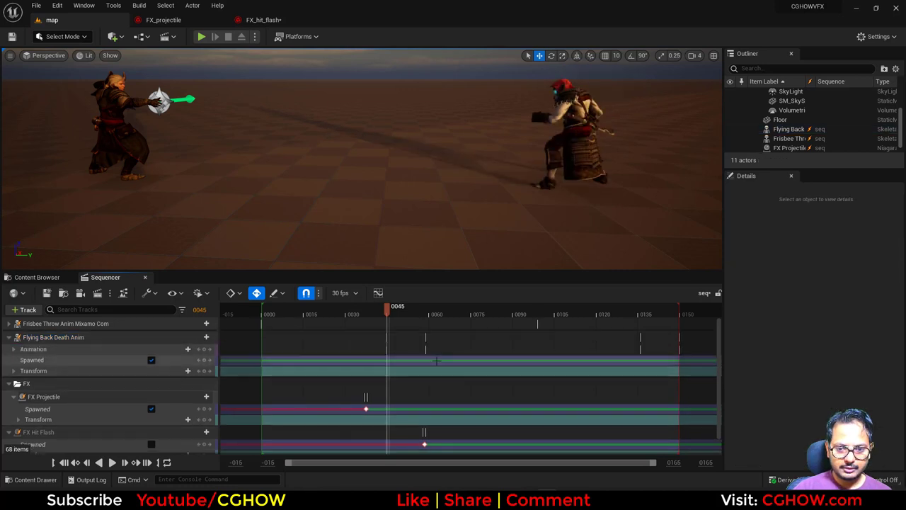
pyautogui.click(12, 350)
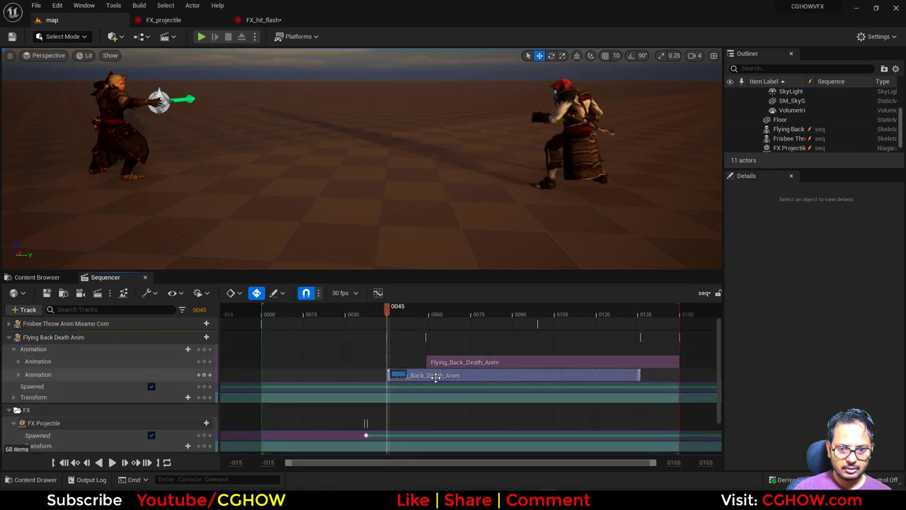
pyautogui.moveTo(410, 375); pyautogui.dragTo(285, 380)
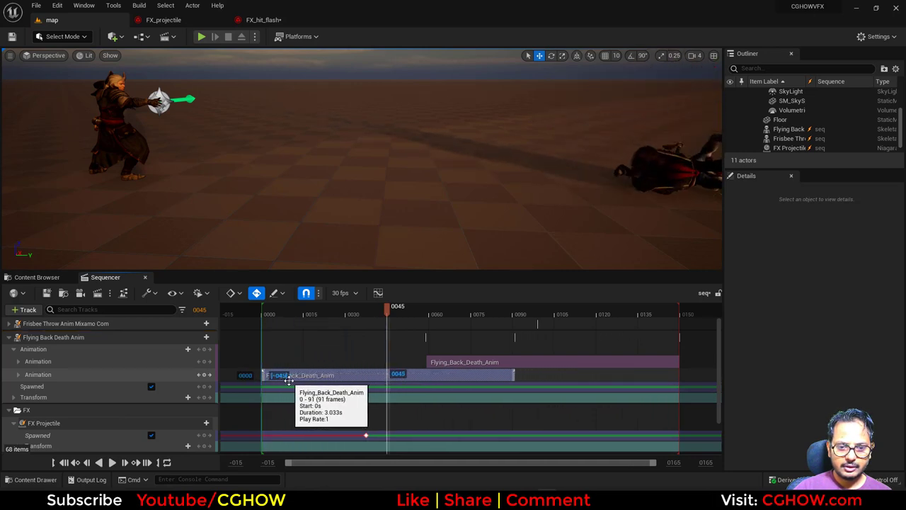
pyautogui.click(18, 376)
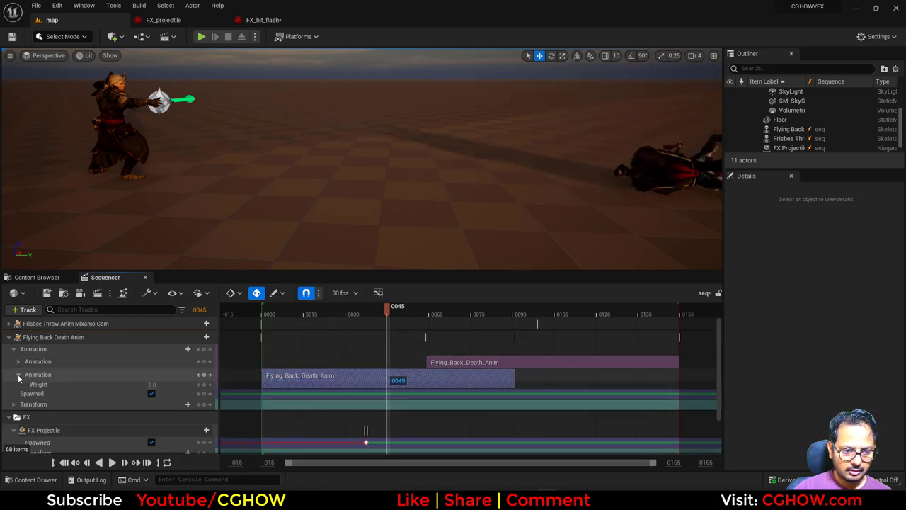
# Trim the copied death animation section to end at frame 5, and shorten it further to end at frame 2
pyautogui.moveTo(285, 309)
pyautogui.mouseDown()
pyautogui.moveTo(263, 309)
pyautogui.moveTo(286, 310)
pyautogui.mouseUp()
pyautogui.rightClick(341, 377)
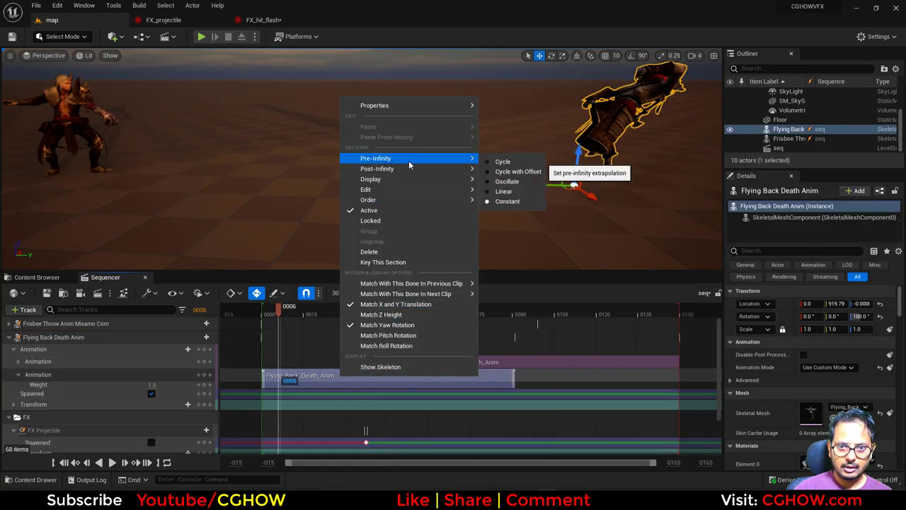
pyautogui.moveTo(423, 106)
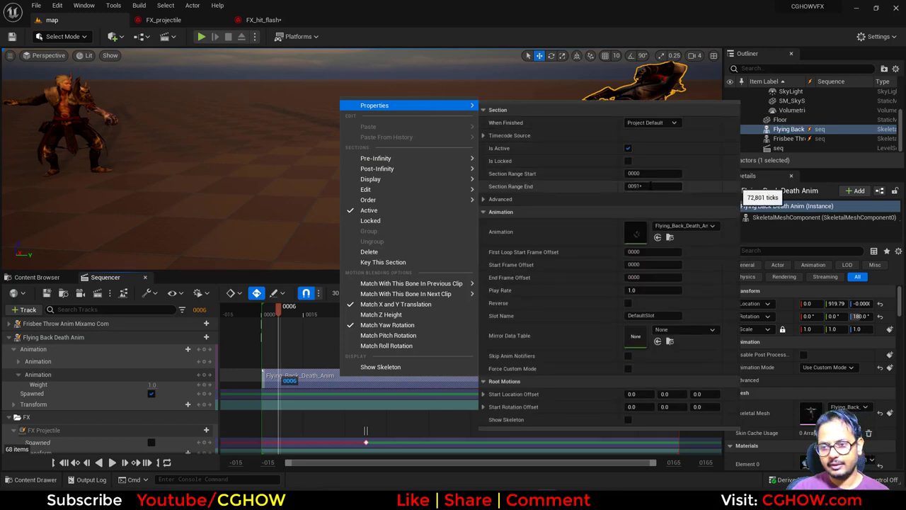
pyautogui.write('5')
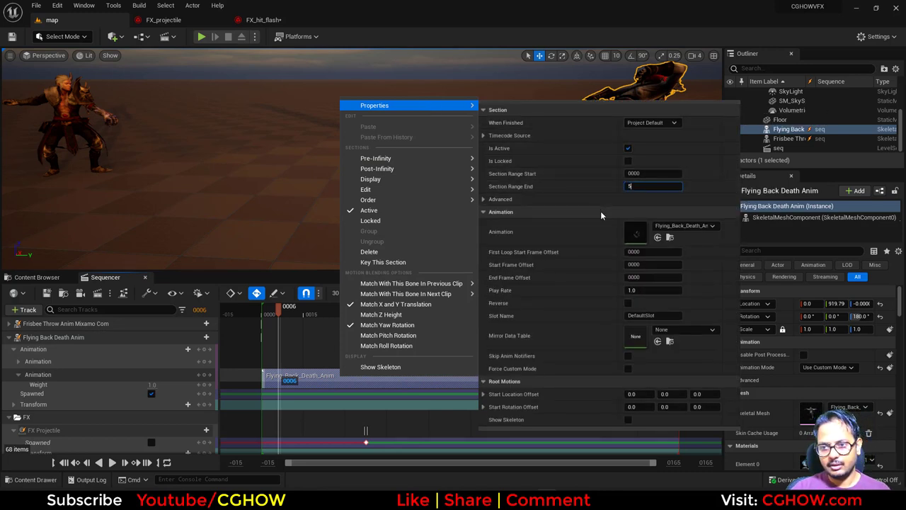
pyautogui.press('Return')
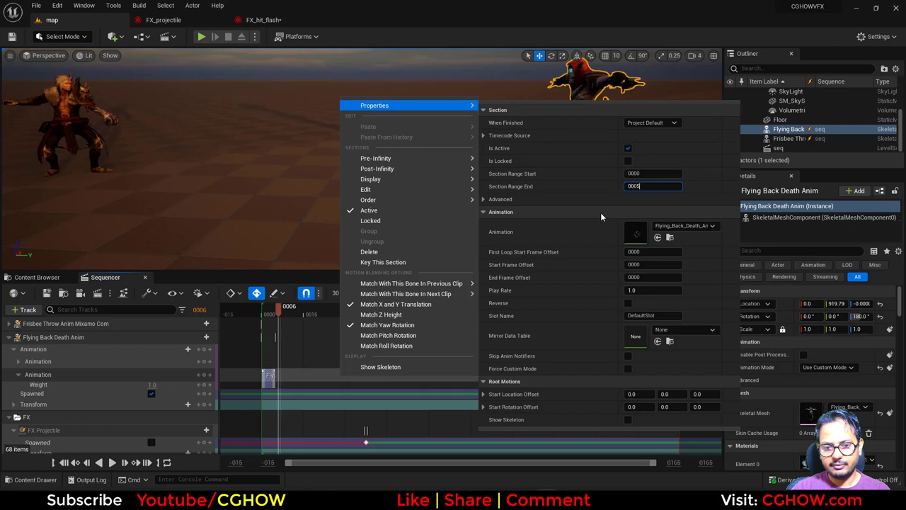
pyautogui.click(650, 186)
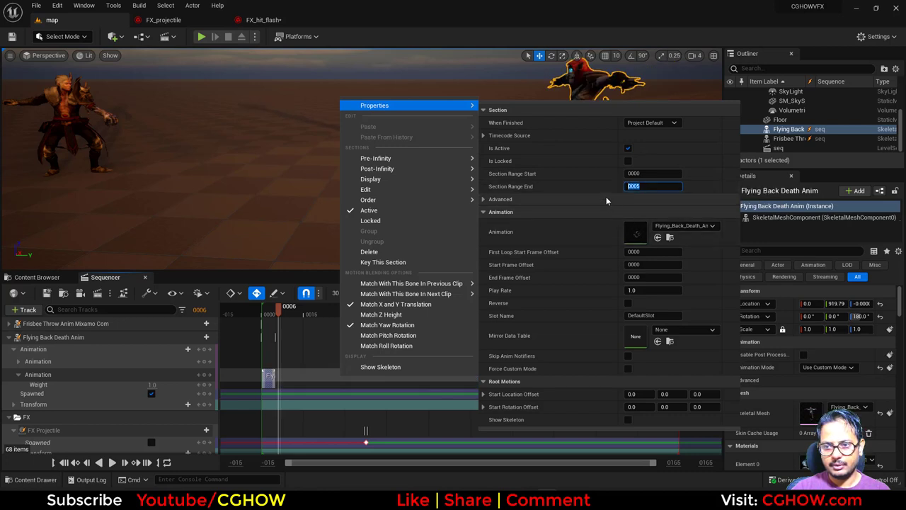
pyautogui.click(458, 16)
pyautogui.moveTo(279, 313); pyautogui.dragTo(266, 314)
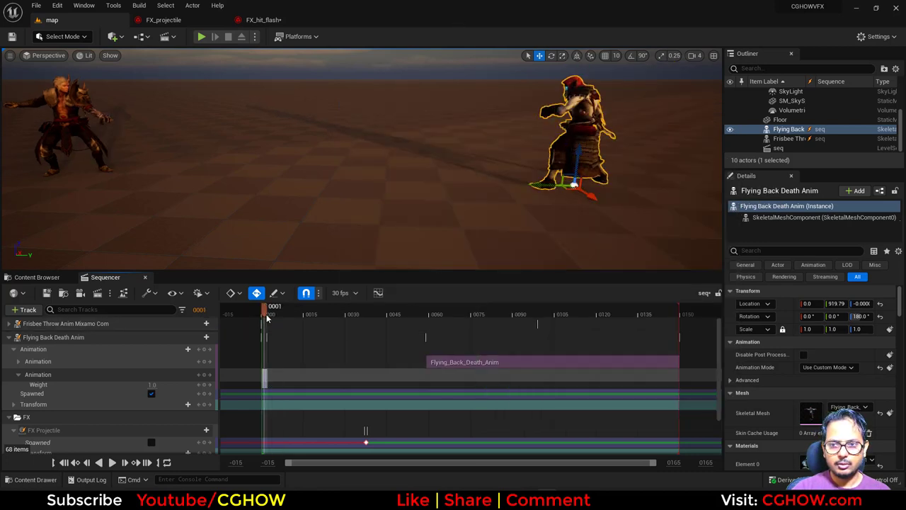
# Try extending the copied section to about frame 38, scrub through it, and undo the resize
pyautogui.moveTo(265, 383); pyautogui.dragTo(367, 387)
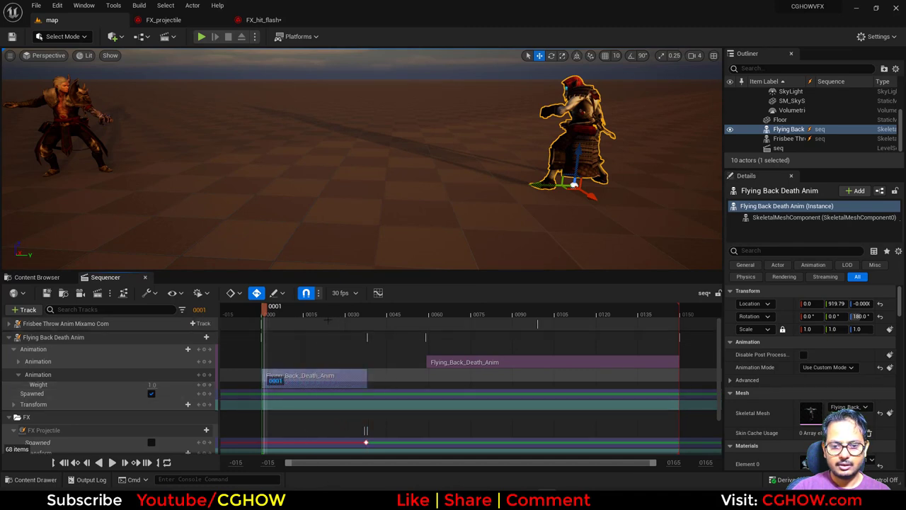
pyautogui.moveTo(297, 316)
pyautogui.mouseDown()
pyautogui.moveTo(340, 317)
pyautogui.moveTo(313, 320)
pyautogui.mouseUp()
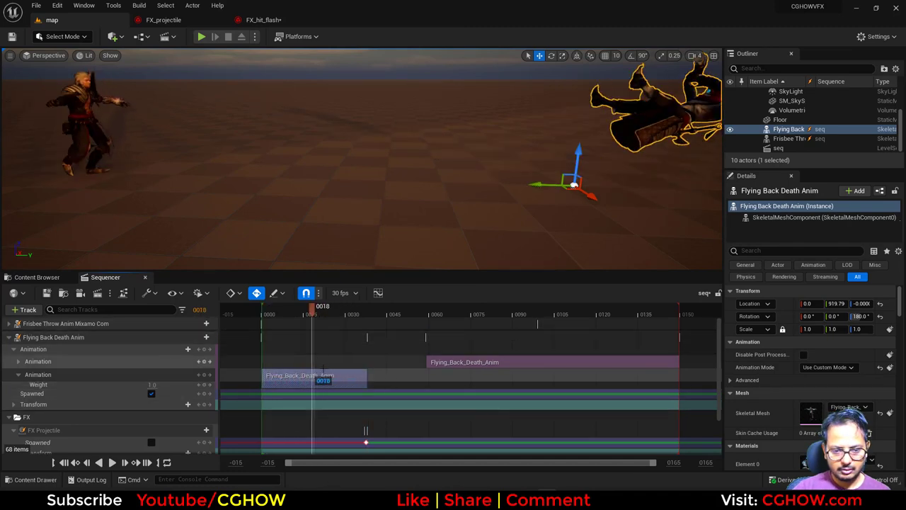
pyautogui.hotkey('ctrl', 'z')
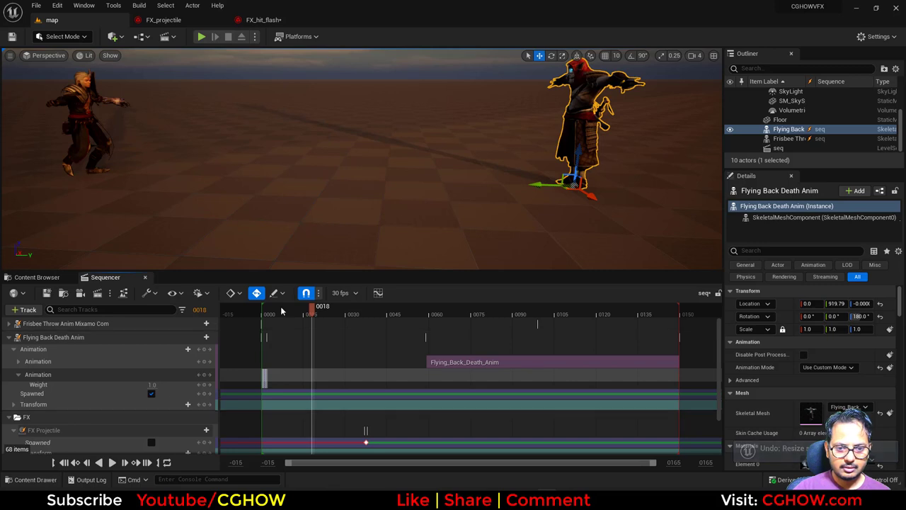
pyautogui.moveTo(281, 310); pyautogui.dragTo(265, 315)
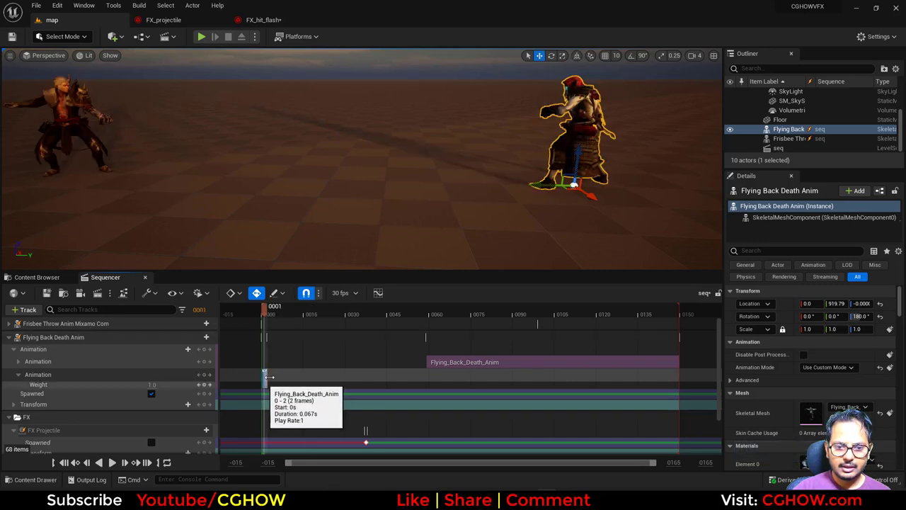
# Set the two-frame section's post-infinity extrapolation to Cycle and check the character's pose at frame 13
pyautogui.moveTo(653, 463); pyautogui.dragTo(376, 463)
pyautogui.rightClick(425, 373)
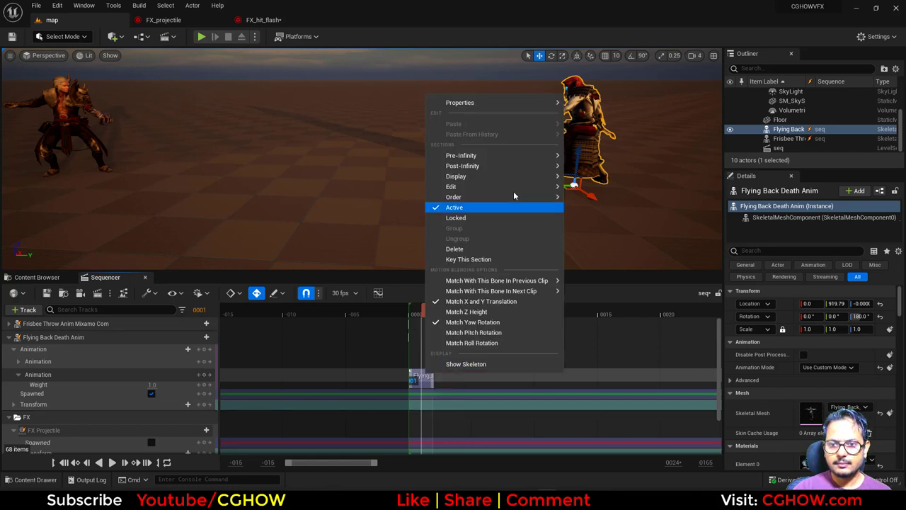
pyautogui.moveTo(521, 167)
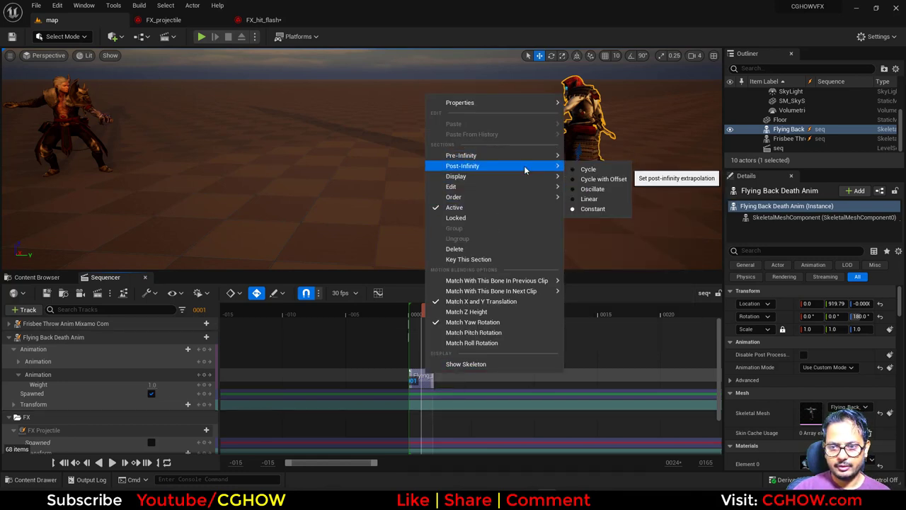
pyautogui.click(587, 169)
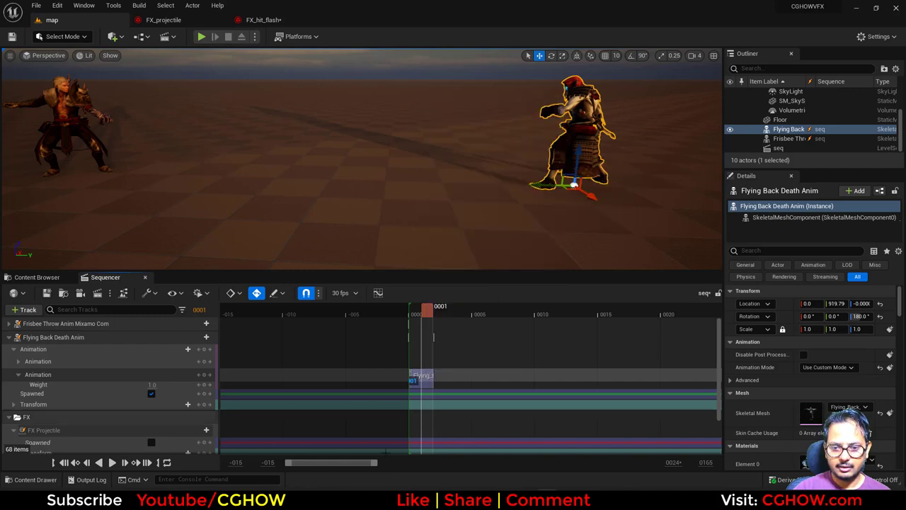
pyautogui.moveTo(377, 465); pyautogui.dragTo(531, 465)
pyautogui.click(339, 310)
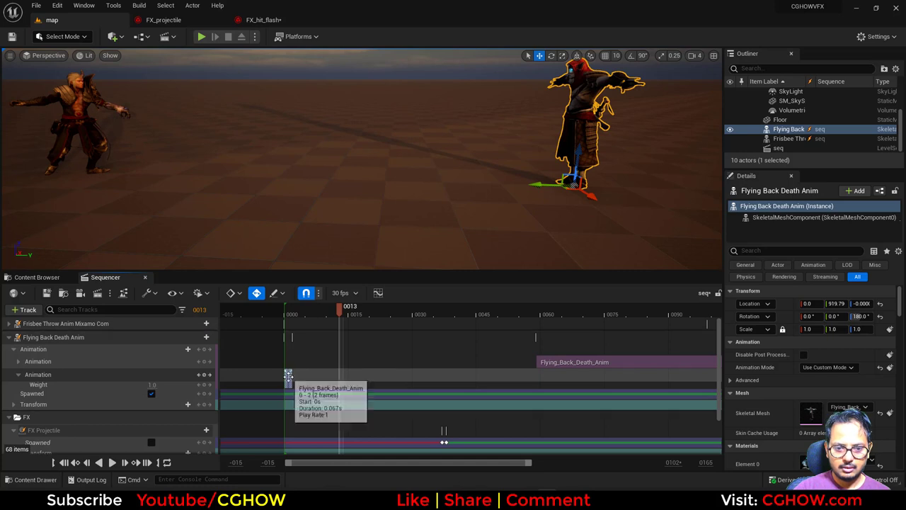
# Try stretching the cycled section to about frame 18 and undo the resize
pyautogui.moveTo(290, 377); pyautogui.dragTo(361, 379)
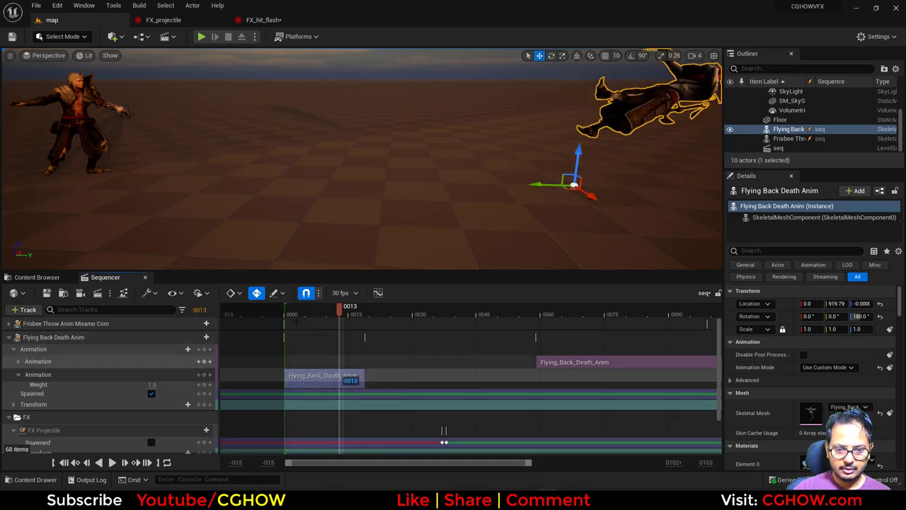
pyautogui.hotkey('ctrl', 'z')
pyautogui.moveTo(306, 314)
pyautogui.mouseDown()
pyautogui.moveTo(286, 318)
pyautogui.moveTo(294, 325)
pyautogui.mouseUp()
# Set the two-frame section's pre-infinity extrapolation to Cycle with Offset
pyautogui.rightClick(290, 376)
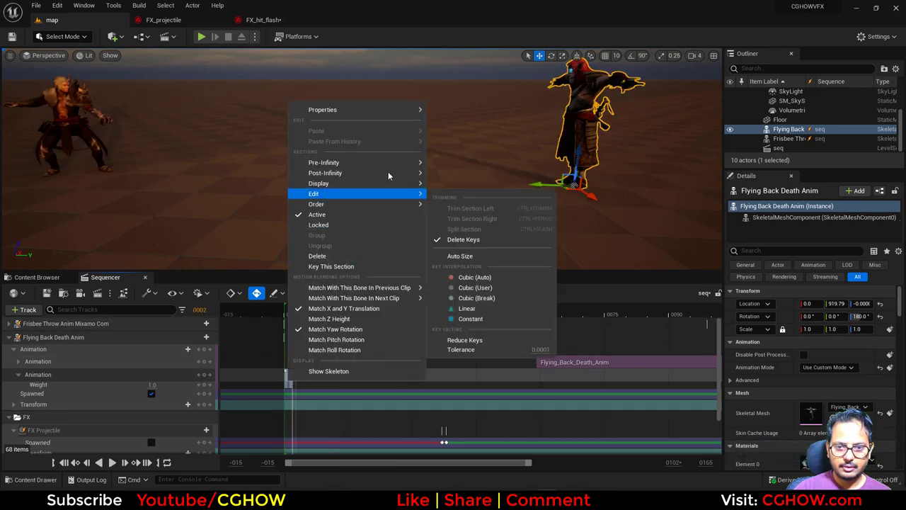
pyautogui.moveTo(389, 162)
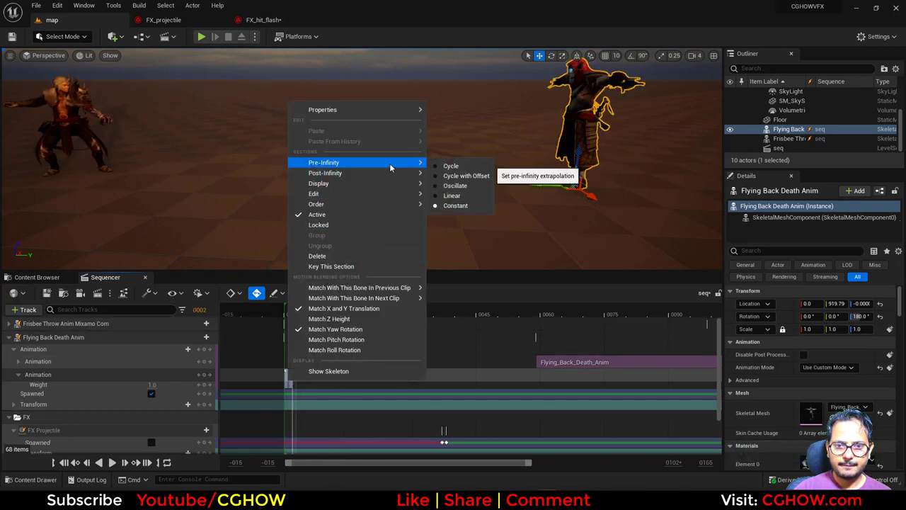
pyautogui.click(478, 176)
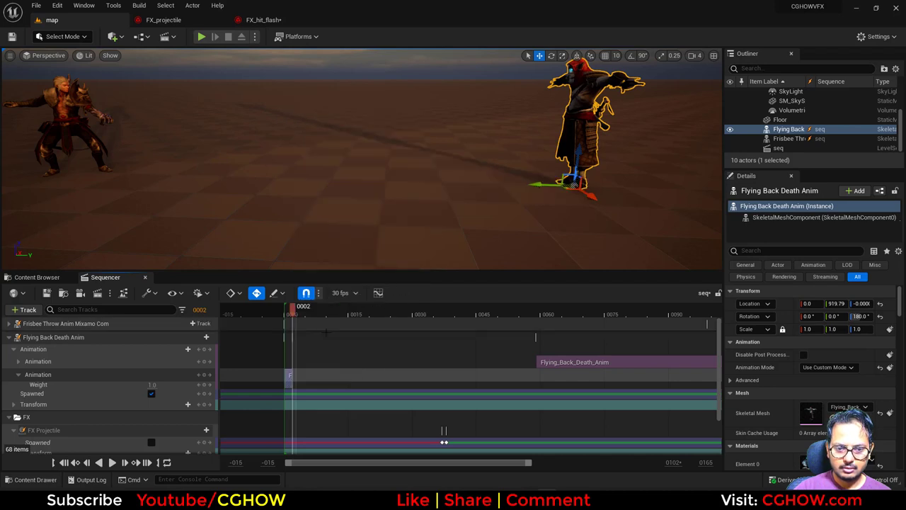
# Try the section at a length of about 18 frames, check its motion and extrapolation options, and shorten it back to frame 2
pyautogui.moveTo(293, 380); pyautogui.dragTo(373, 379)
pyautogui.moveTo(297, 311); pyautogui.dragTo(331, 317)
pyautogui.rightClick(307, 381)
pyautogui.moveTo(346, 115)
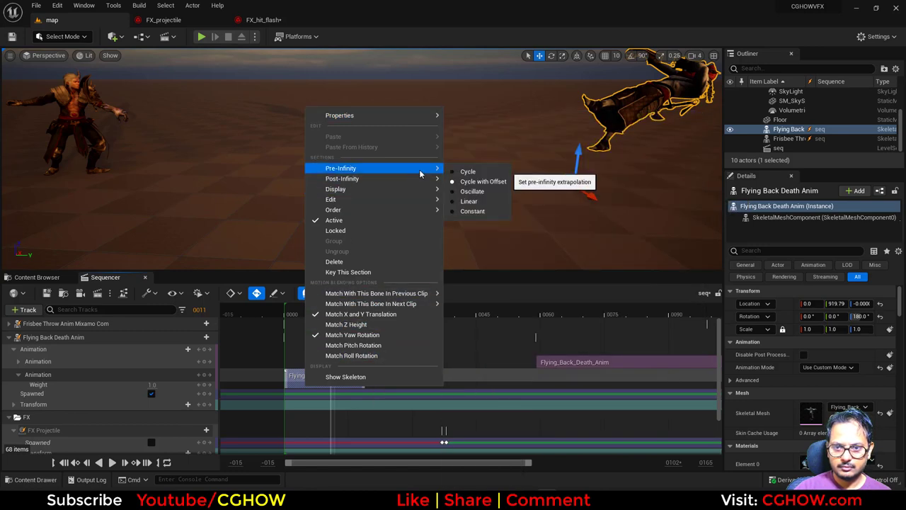
pyautogui.click(316, 383)
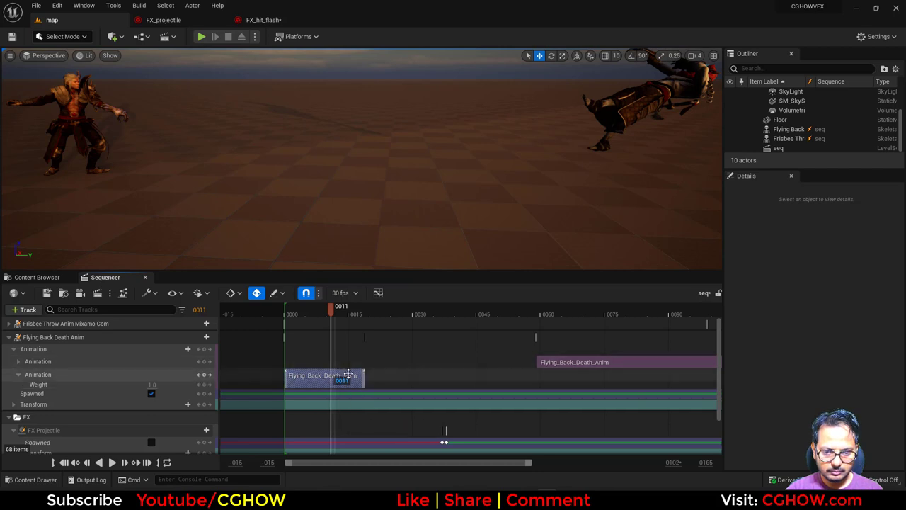
pyautogui.moveTo(362, 380); pyautogui.dragTo(290, 387)
# Try pasting a copy of the death animation section at frame 1 and delete the copy
pyautogui.click(291, 313)
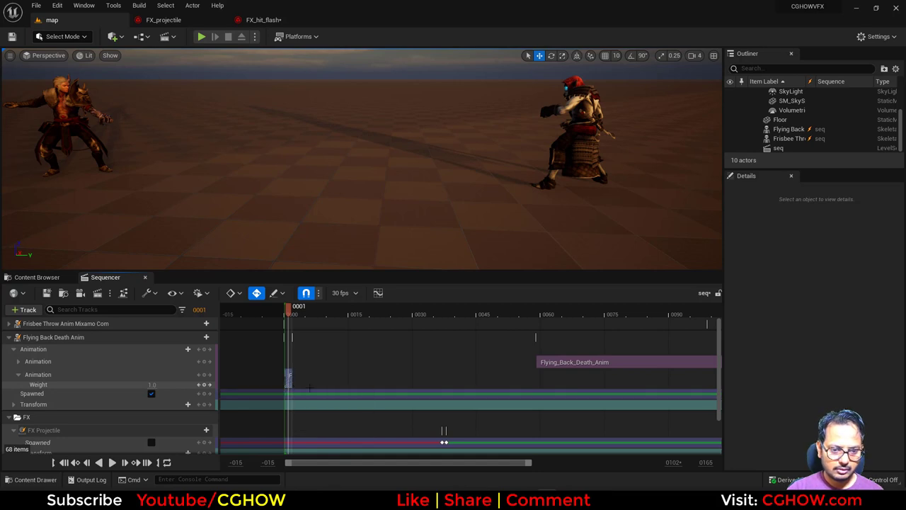
pyautogui.hotkey('ctrl', 'v')
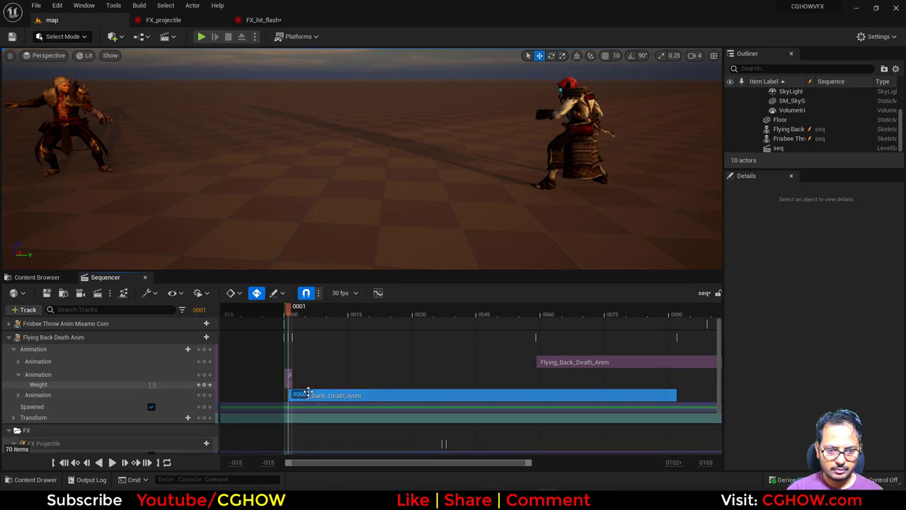
pyautogui.click(307, 393)
pyautogui.press('Delete')
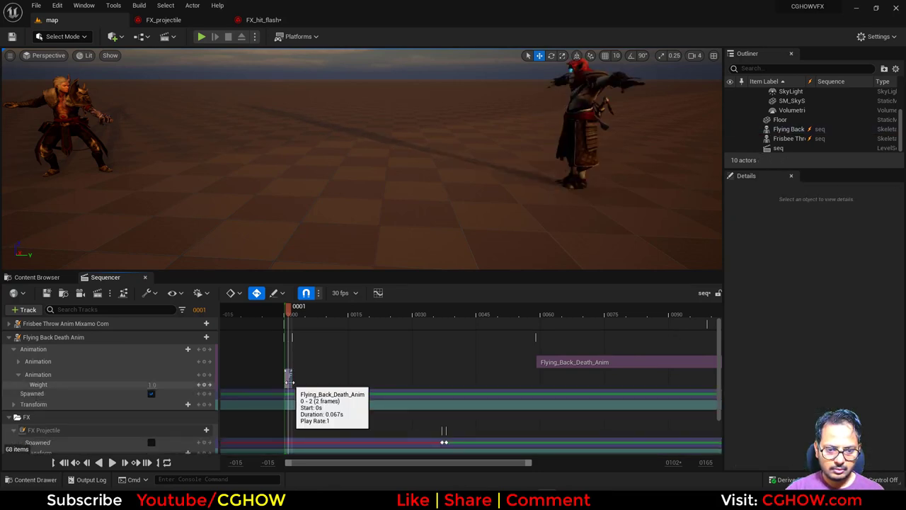
# Try filling the track with back-to-back duplicates of the two-frame section to about frame 16, check the pose, and delete the duplicates
pyautogui.moveTo(527, 464); pyautogui.dragTo(378, 463)
pyautogui.moveTo(411, 385)
pyautogui.keyDown('alt'); pyautogui.mouseDown()
pyautogui.moveTo(508, 383)
pyautogui.moveTo(410, 382)
pyautogui.mouseUp(); pyautogui.keyUp('alt')
pyautogui.keyDown('alt'); pyautogui.moveTo(424, 382); pyautogui.dragTo(520, 378); pyautogui.keyUp('alt')
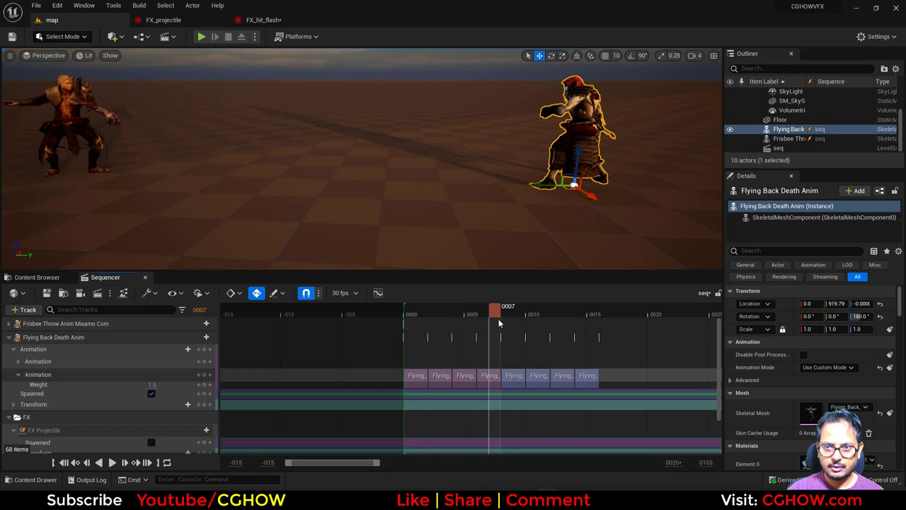
pyautogui.moveTo(499, 323); pyautogui.dragTo(517, 324)
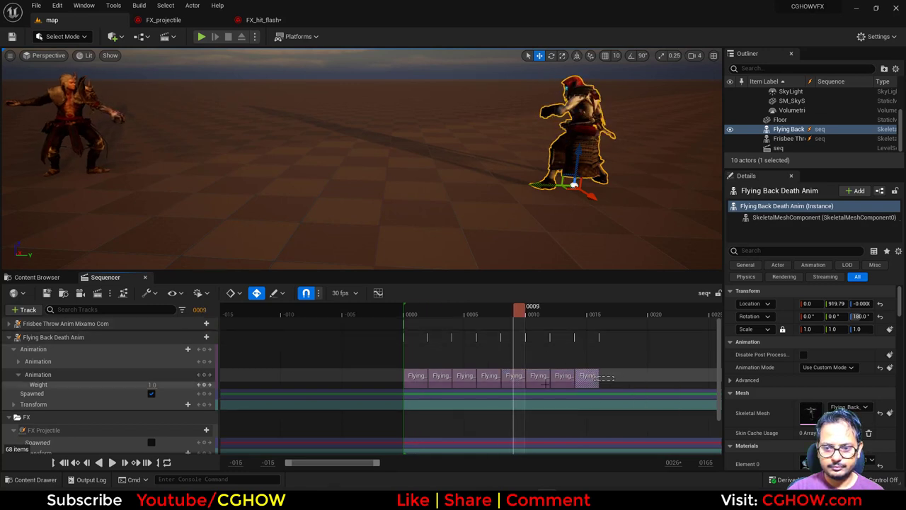
pyautogui.moveTo(545, 384); pyautogui.dragTo(431, 382)
pyautogui.press('Delete')
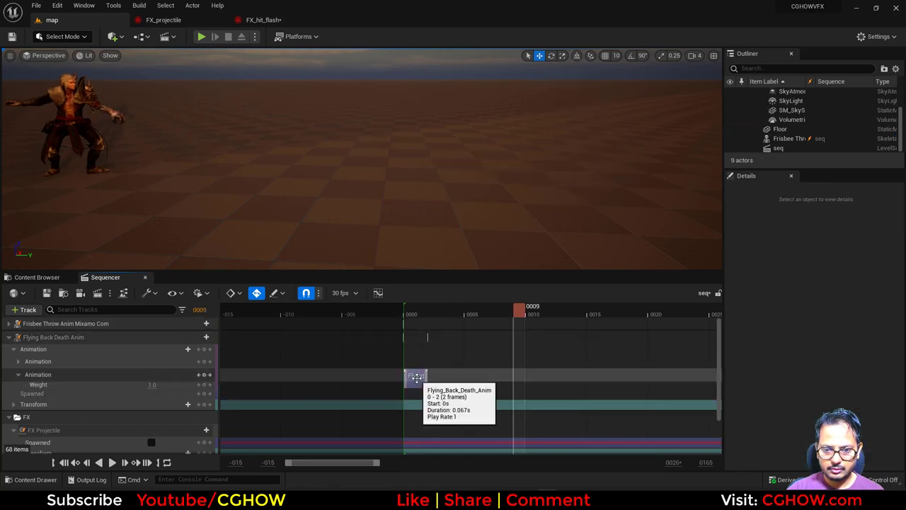
# Set the short section's range end to frame 1 and duplicate it end to end up to about frame 4
pyautogui.rightClick(417, 377)
pyautogui.moveTo(511, 107)
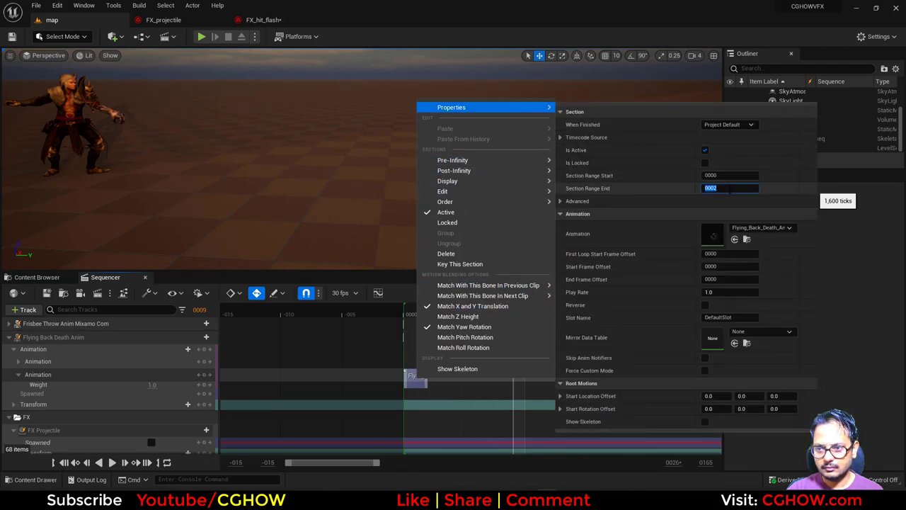
pyautogui.write('1')
pyautogui.press('Return')
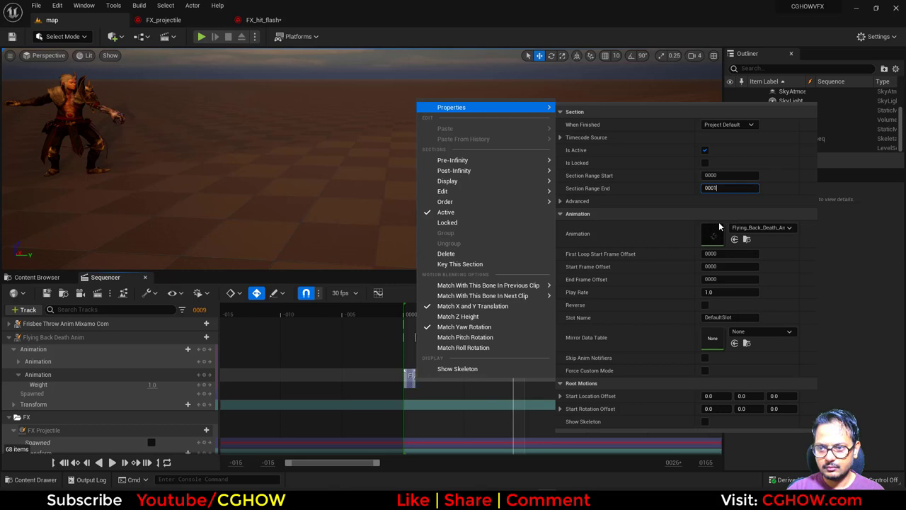
pyautogui.click(375, 287)
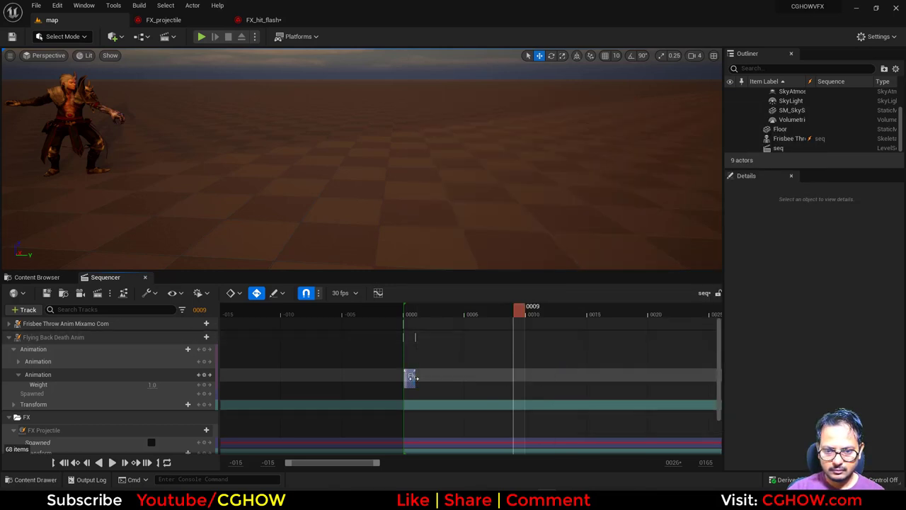
pyautogui.keyDown('alt'); pyautogui.moveTo(410, 382); pyautogui.dragTo(441, 378); pyautogui.keyUp('alt')
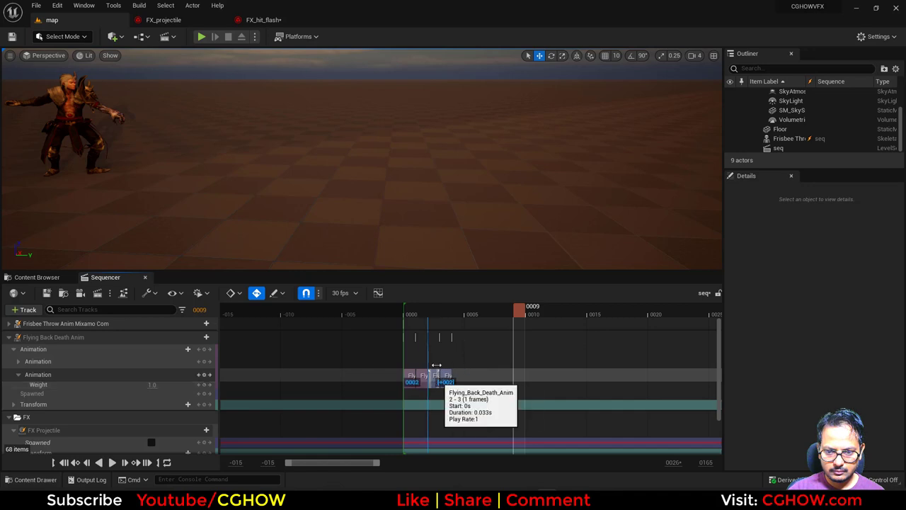
# Scrub the sequence from frame 0 to 16 to check the one-frame copies, and undo the duplicated sections
pyautogui.click(413, 312)
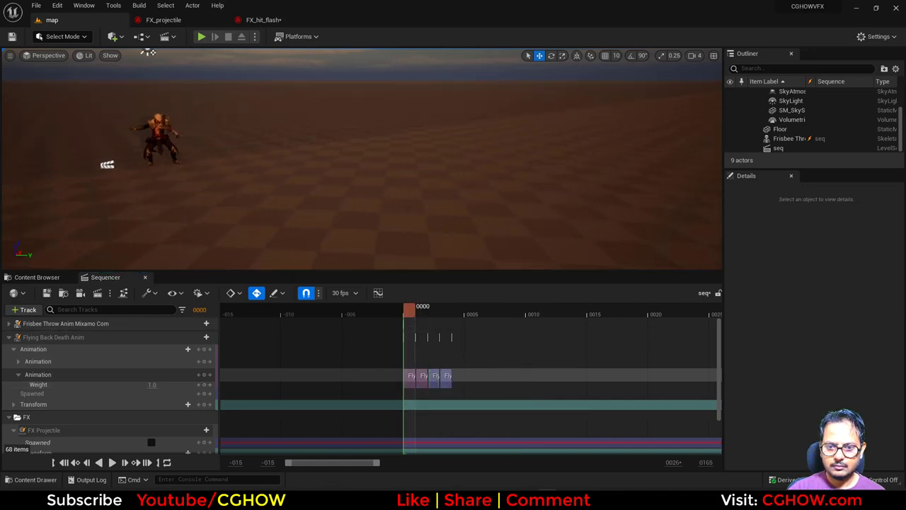
pyautogui.scroll(-2, 574, 380)
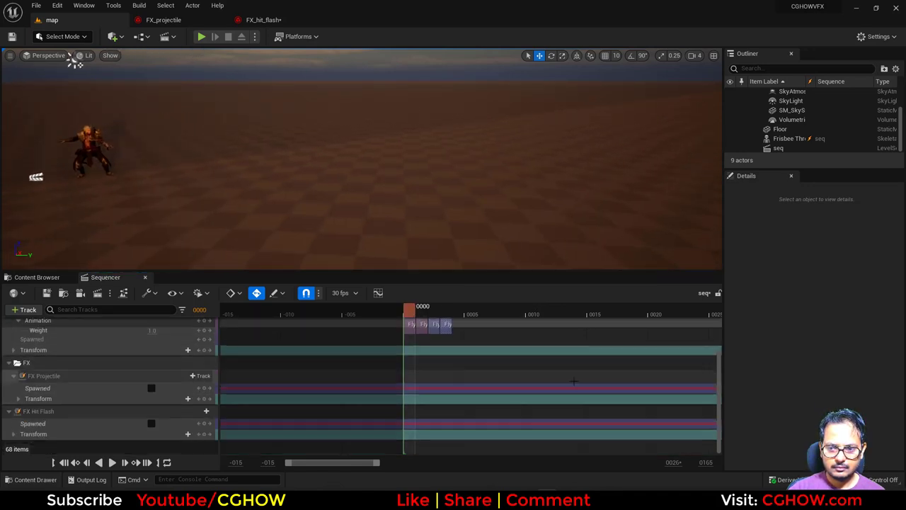
pyautogui.scroll(2, 576, 384)
pyautogui.scroll(1, 577, 388)
pyautogui.moveTo(379, 462); pyautogui.dragTo(524, 471)
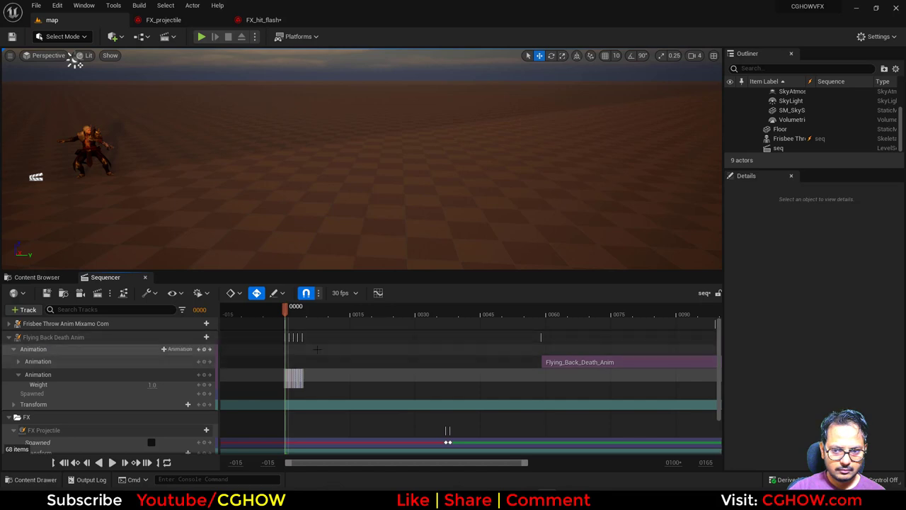
pyautogui.moveTo(286, 308); pyautogui.dragTo(356, 333)
pyautogui.click(77, 337)
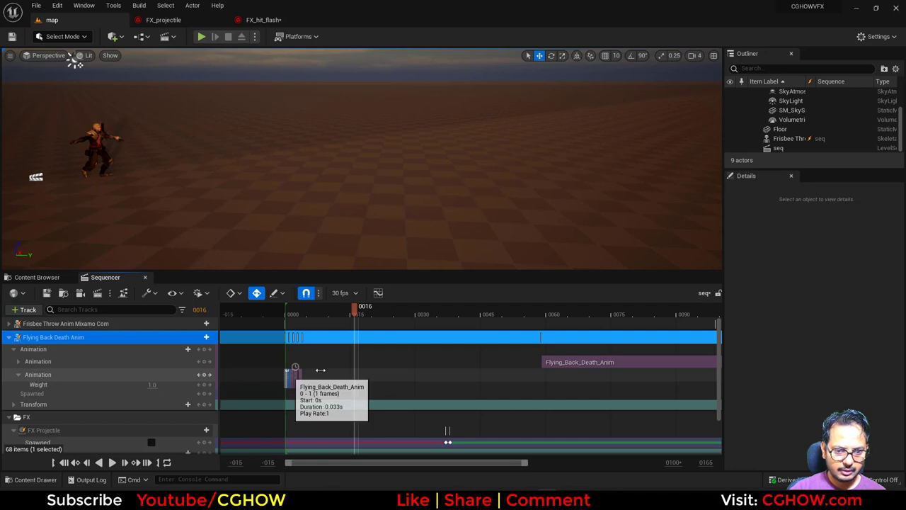
pyautogui.hotkey('ctrl', 'z')
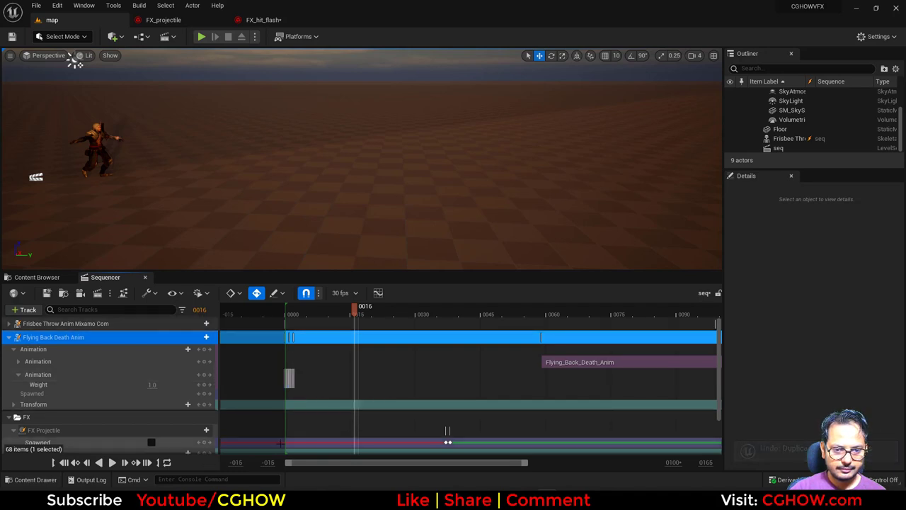
pyautogui.hotkey('ctrl', 'z')
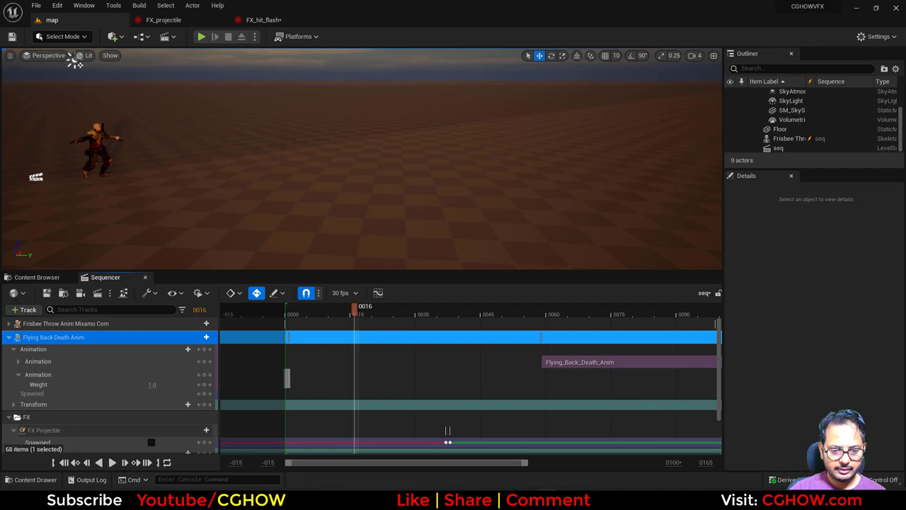
pyautogui.hotkey('ctrl', 'z')
# Paste a copy of the Flying_Back_Death_Anim section on a second row and move it to start at frame 0
pyautogui.click(566, 352)
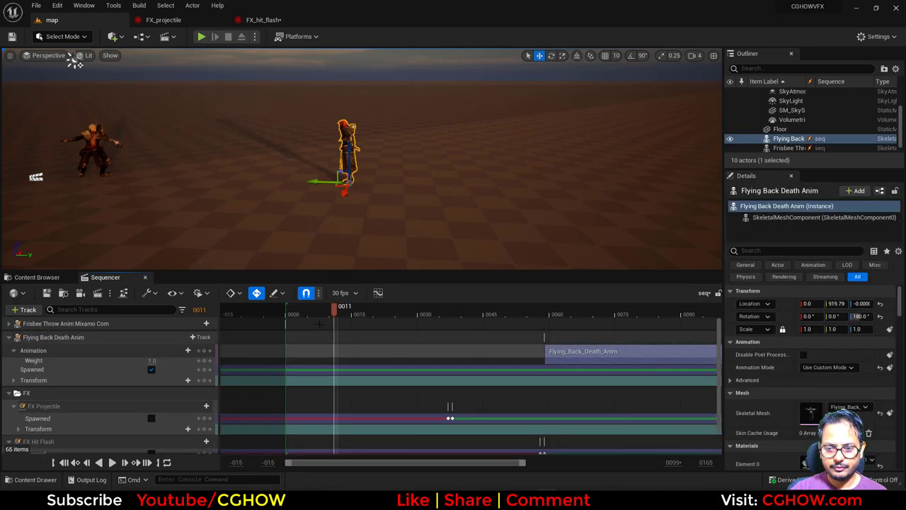
pyautogui.moveTo(321, 317); pyautogui.dragTo(382, 315)
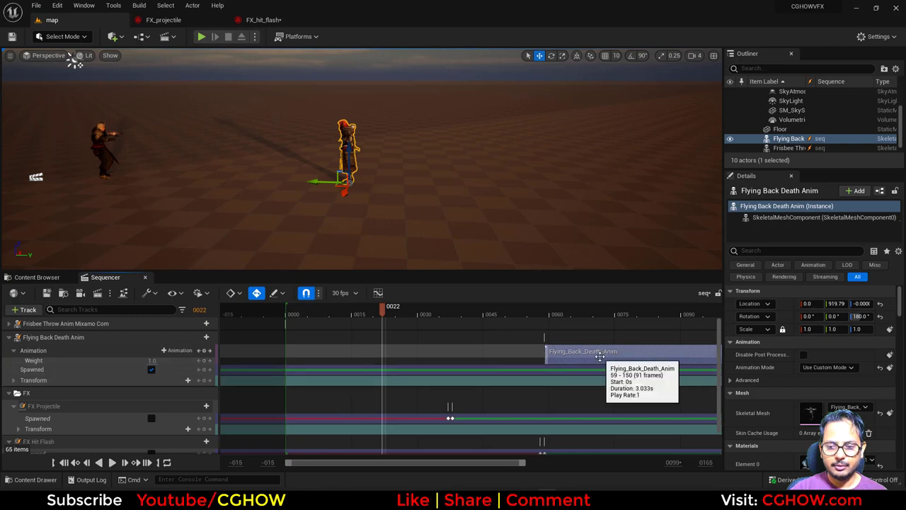
pyautogui.hotkey('ctrl', 'v')
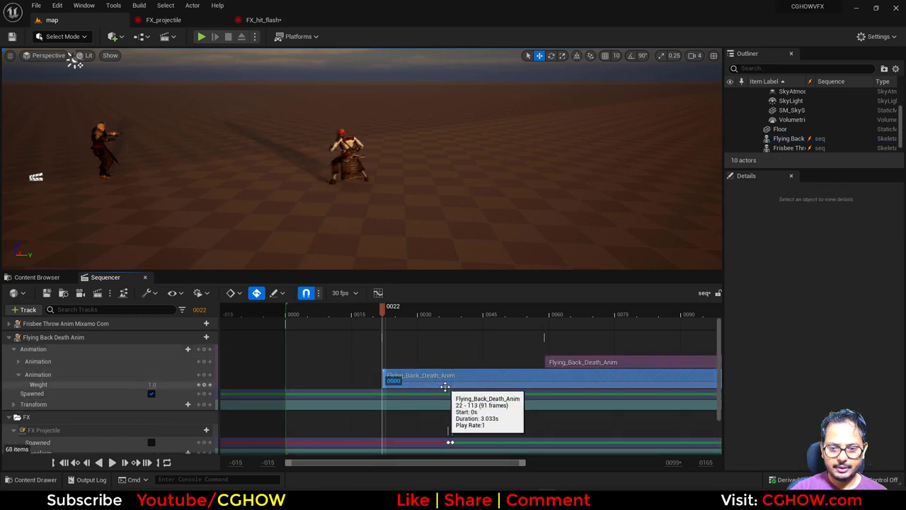
pyautogui.moveTo(435, 383); pyautogui.dragTo(338, 382)
# Try a play rate of 0 on the copied section and scrub its first frames to check the pose
pyautogui.moveTo(306, 313)
pyautogui.mouseDown()
pyautogui.moveTo(333, 318)
pyautogui.moveTo(296, 320)
pyautogui.mouseUp()
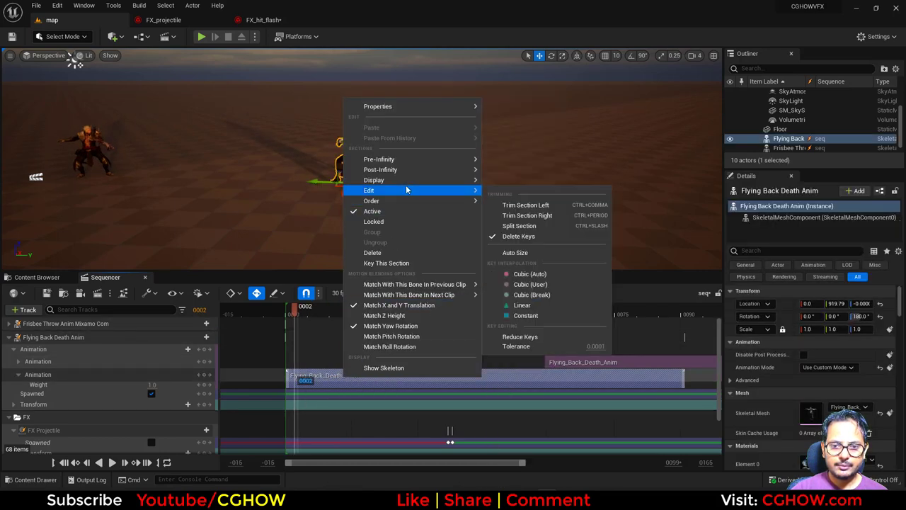
pyautogui.moveTo(431, 105)
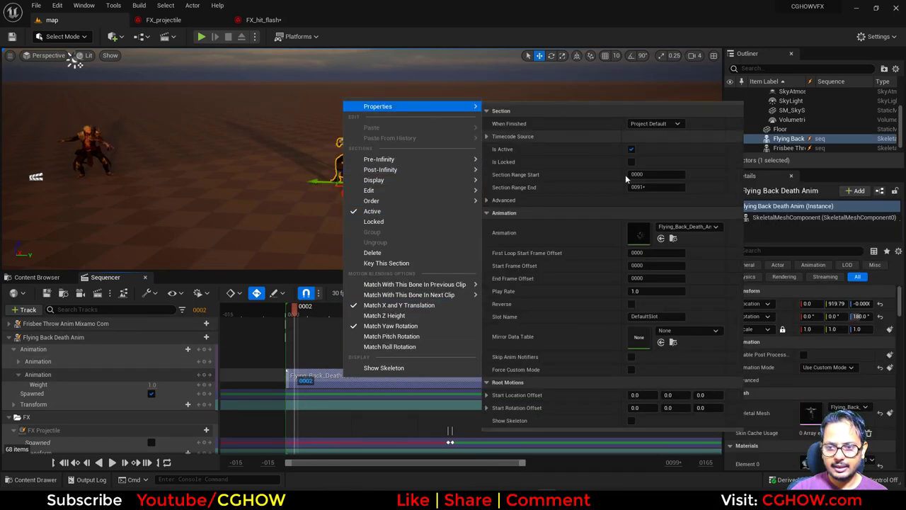
pyautogui.write('0')
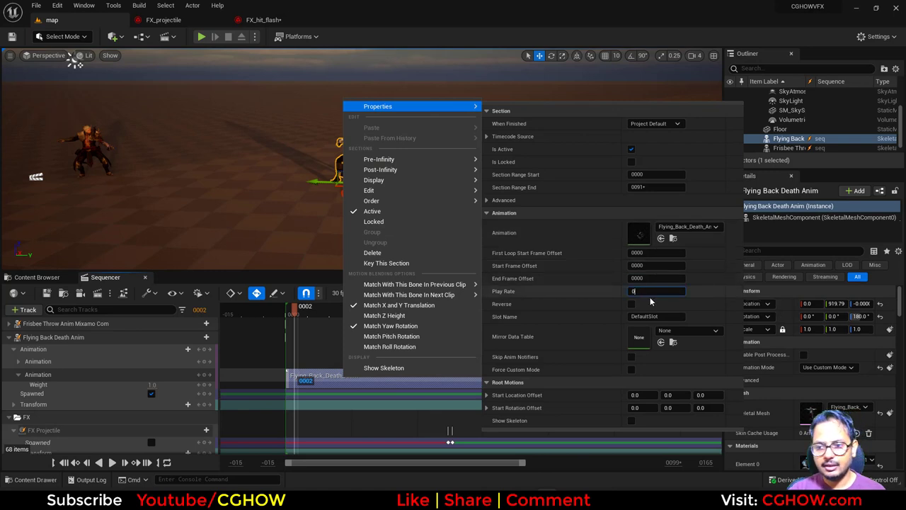
pyautogui.press('Return')
pyautogui.click(327, 316)
pyautogui.moveTo(327, 316); pyautogui.dragTo(307, 314)
pyautogui.click(383, 361)
# Set the copied section's play rate to a small value near zero and check the character's pose at frame 0
pyautogui.rightClick(388, 386)
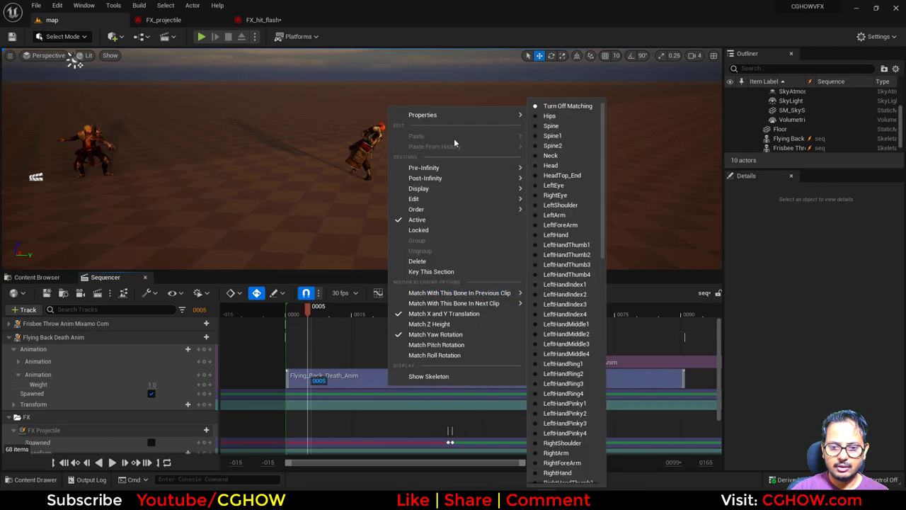
pyautogui.moveTo(465, 115)
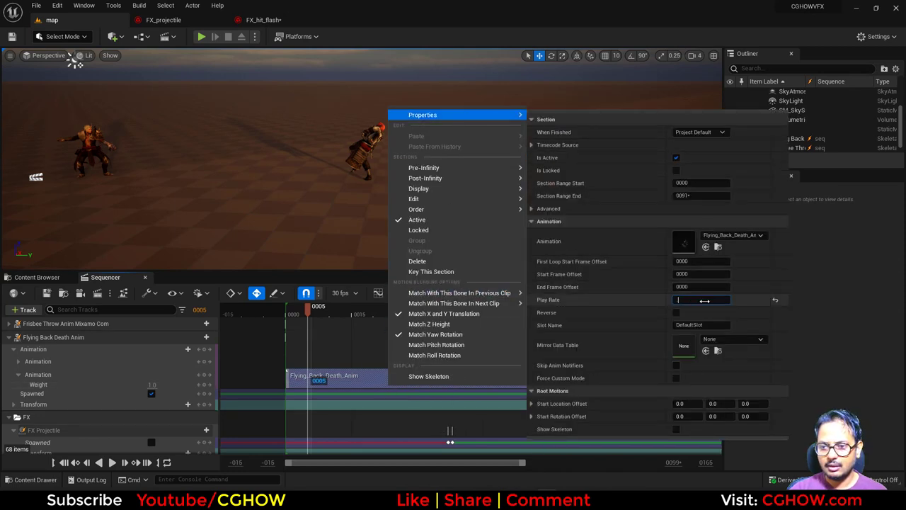
pyautogui.click(681, 302)
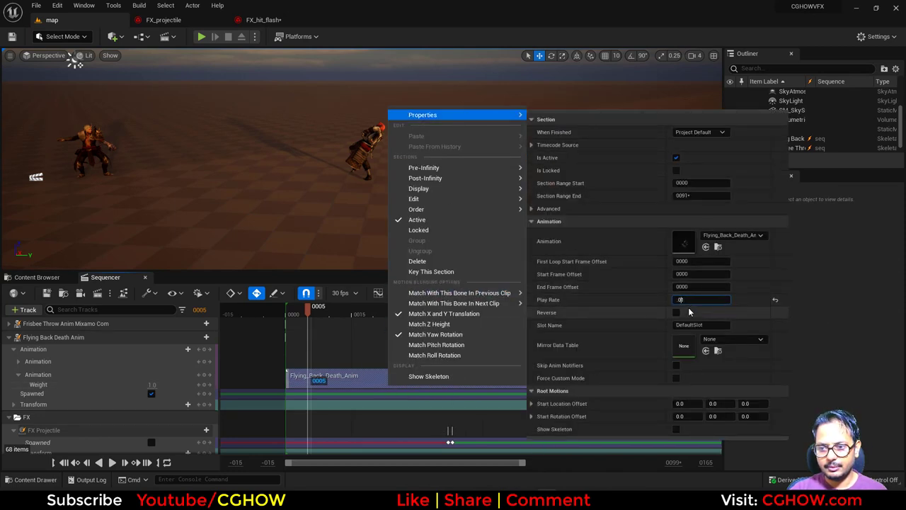
pyautogui.press('Return')
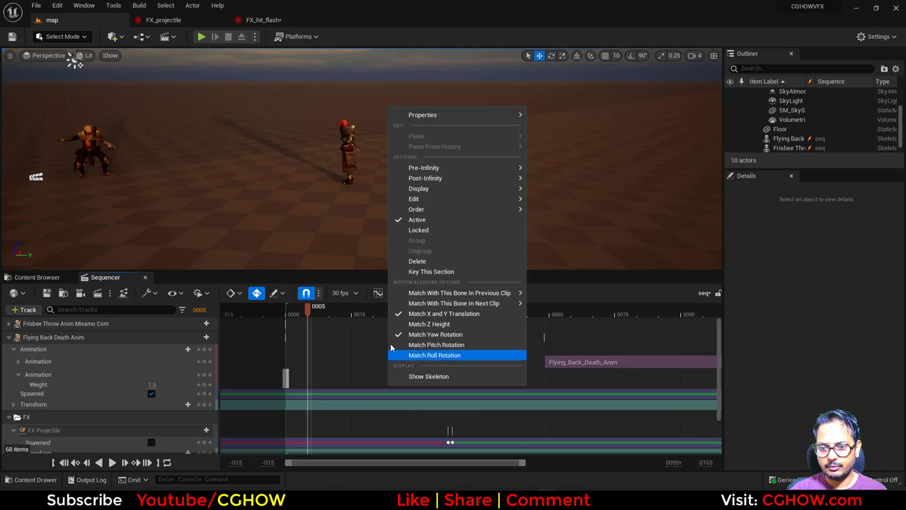
pyautogui.click(354, 318)
pyautogui.moveTo(291, 331); pyautogui.dragTo(289, 338)
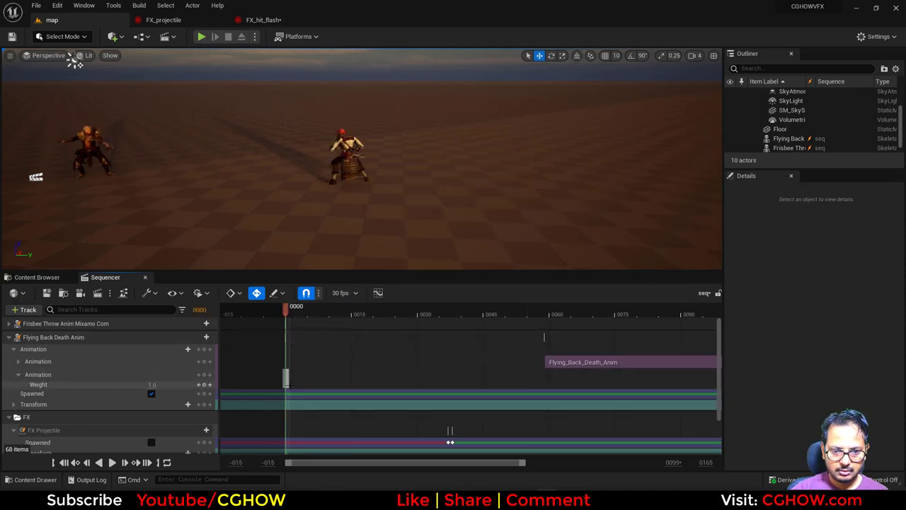
# Stretch the slowed section until it meets the death animation at frame 59, and play the sequence from before frame 0
pyautogui.moveTo(292, 384); pyautogui.dragTo(544, 386)
pyautogui.press('space')
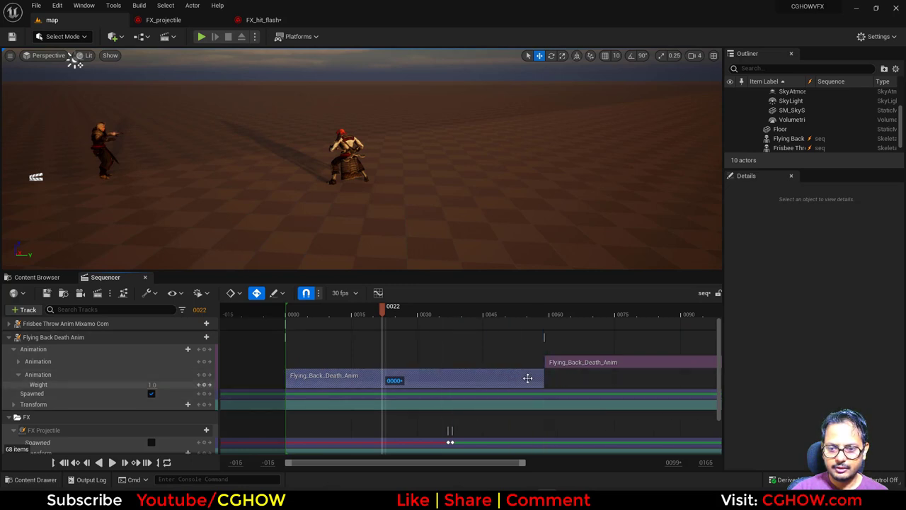
pyautogui.moveTo(295, 316); pyautogui.dragTo(238, 347)
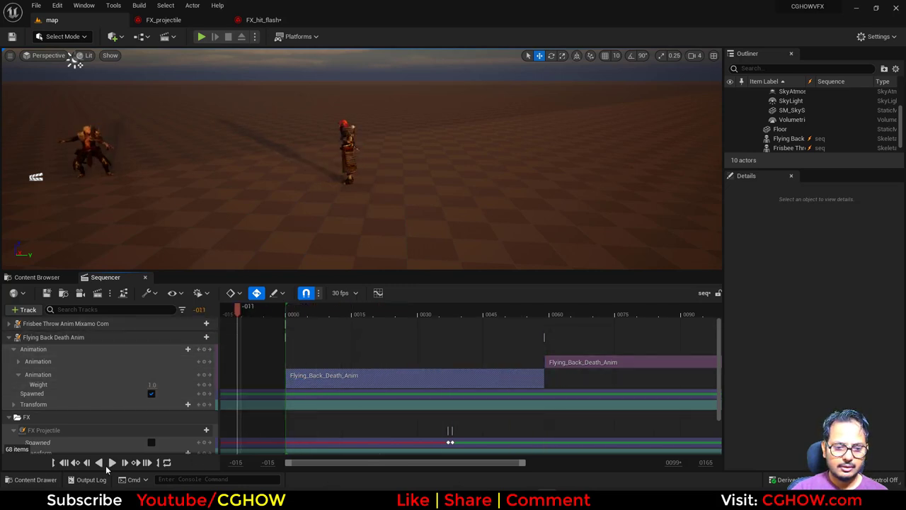
pyautogui.click(111, 462)
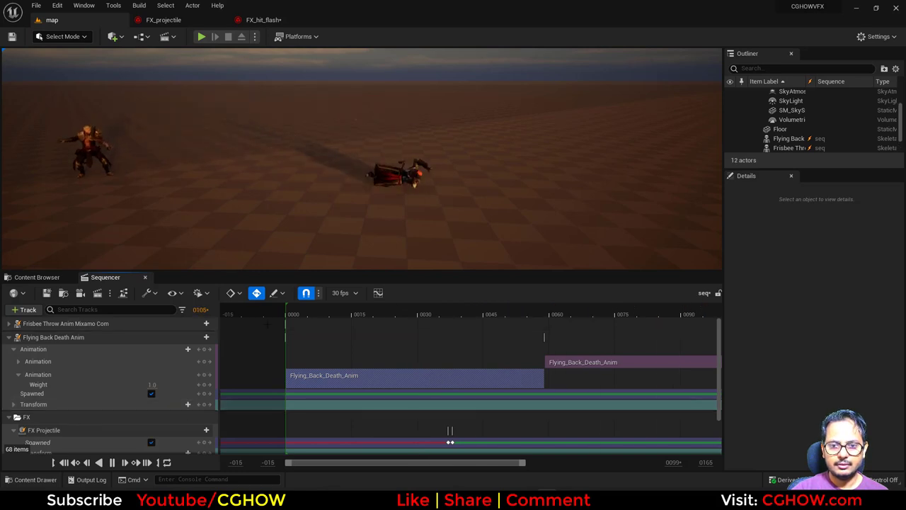
# Collapse the Flying Back Death Anim track and replay the sequence from the start to review the projectile hit
pyautogui.scroll(-2, 354, 382)
pyautogui.scroll(2, 339, 382)
pyautogui.click(9, 337)
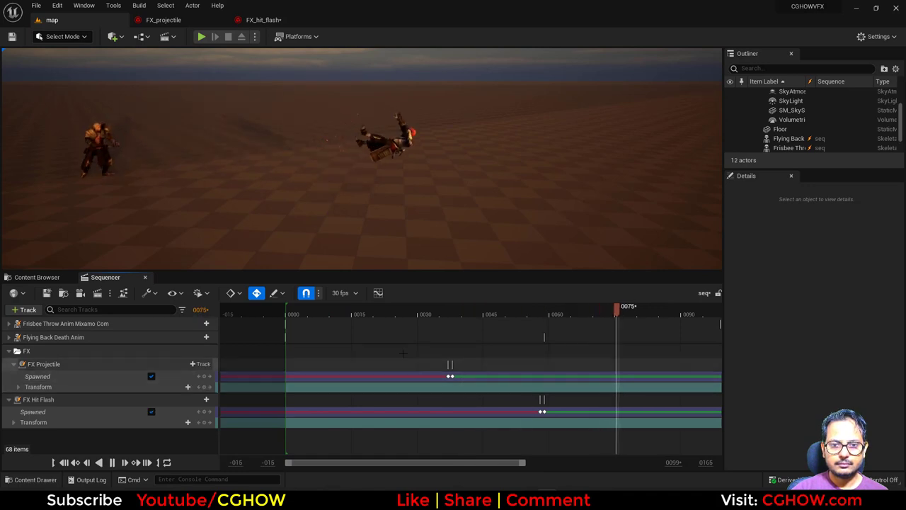
pyautogui.click(403, 313)
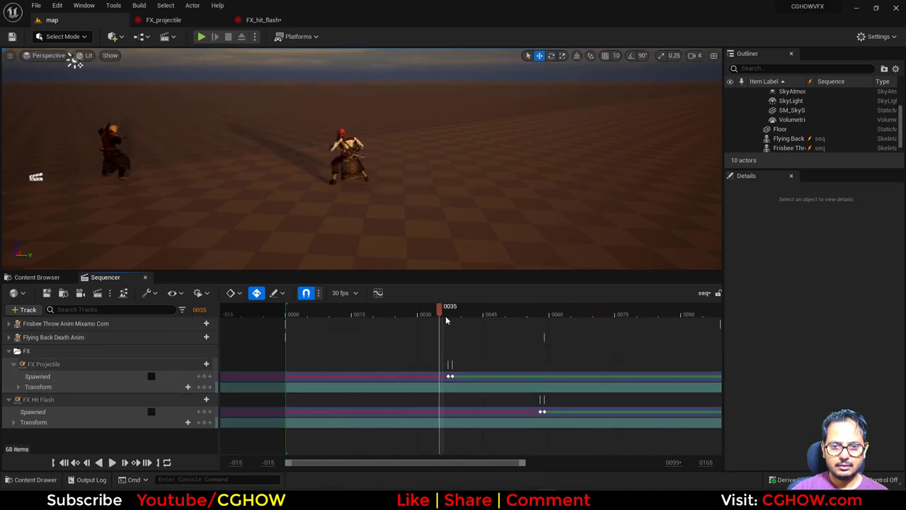
pyautogui.moveTo(446, 320); pyautogui.dragTo(226, 324)
pyautogui.click(114, 462)
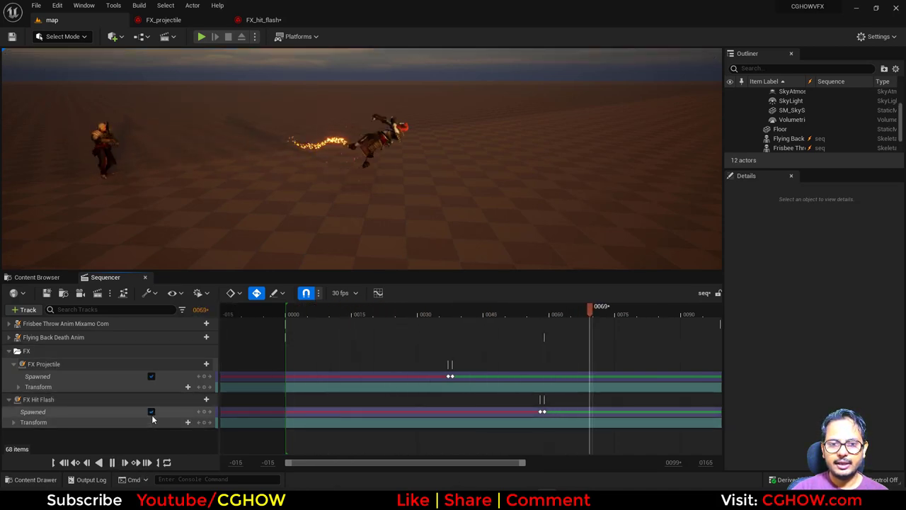
# In FX_projectile, set the Fountain emitter's random particle lifetime to a minimum of 0.25 and a maximum of 0.3
pyautogui.click(163, 20)
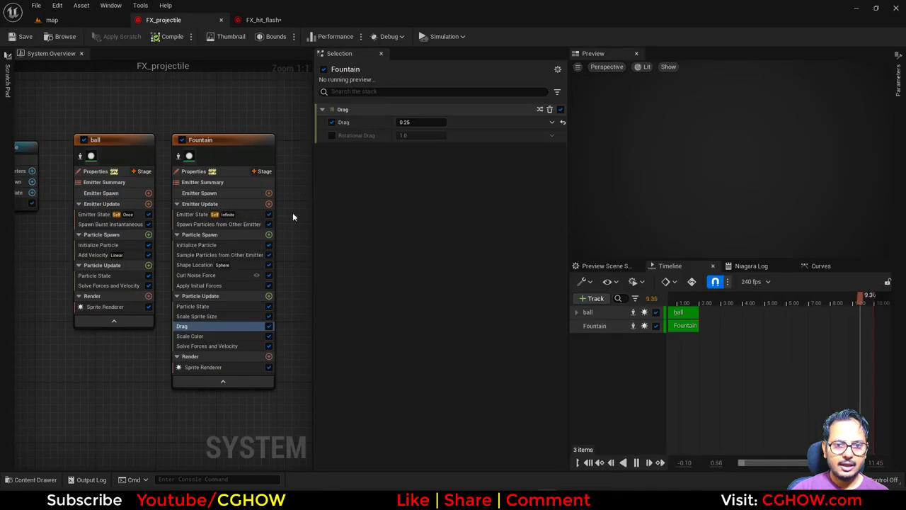
pyautogui.click(195, 245)
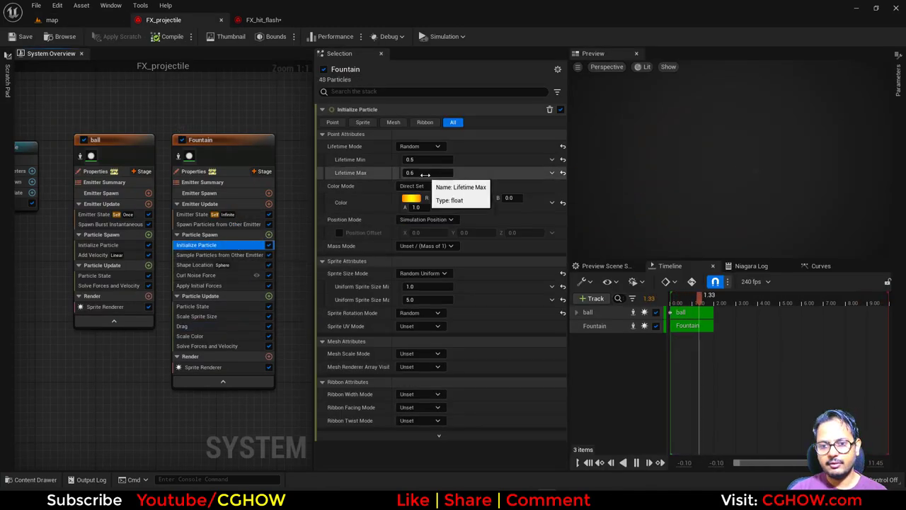
pyautogui.click(424, 173)
pyautogui.write('0.3')
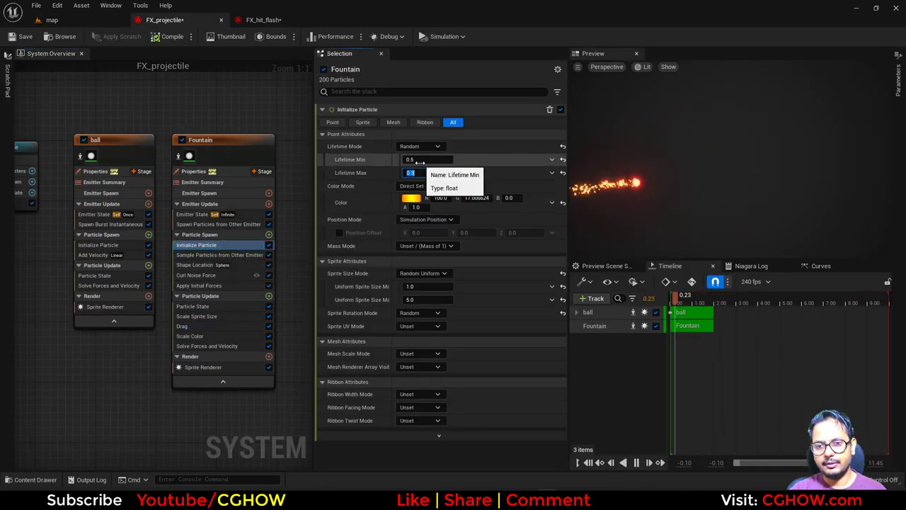
pyautogui.click(427, 160)
pyautogui.write('.25')
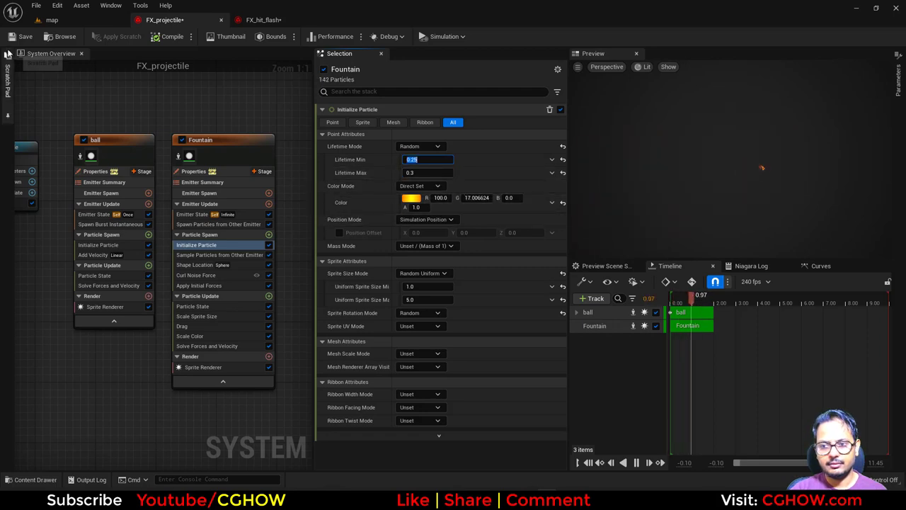
# Return to the map, then switch to the browser, reload the Magesbox reference page and play its video, pausing on the rings around the characters
pyautogui.click(51, 20)
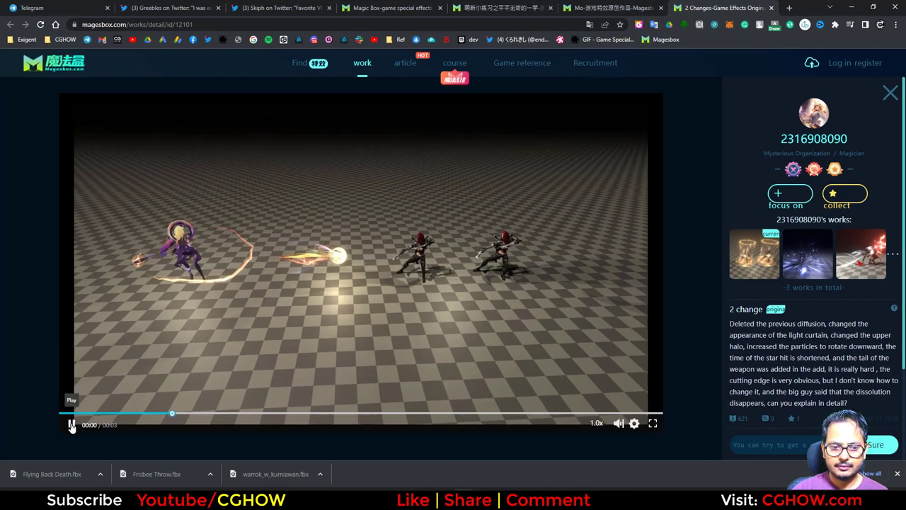
pyautogui.click(41, 24)
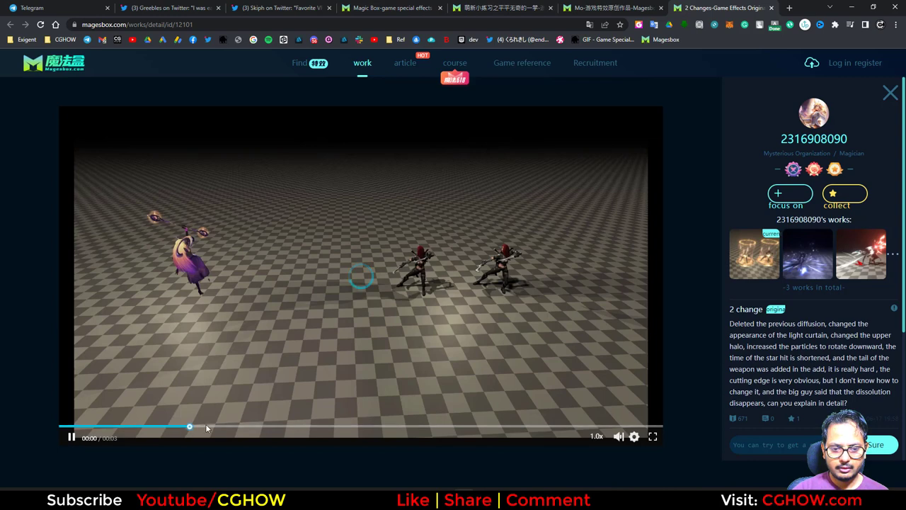
pyautogui.click(72, 438)
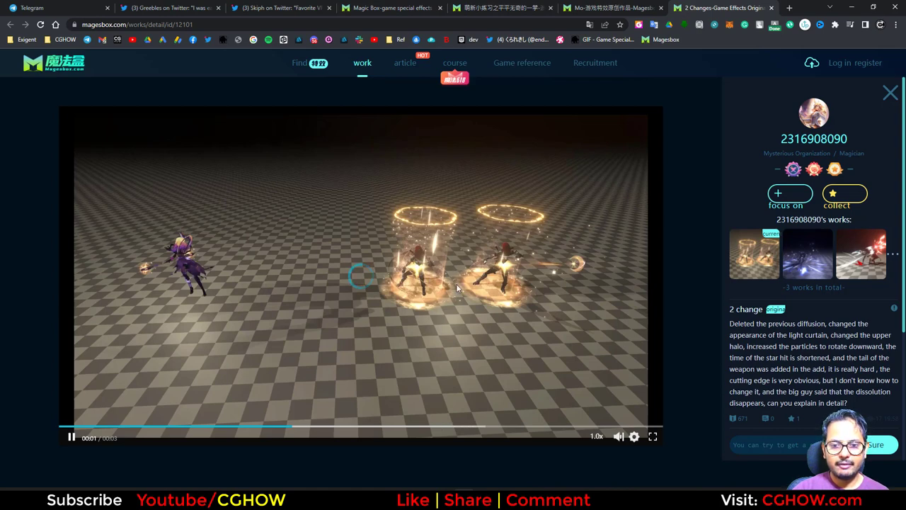
pyautogui.click(71, 437)
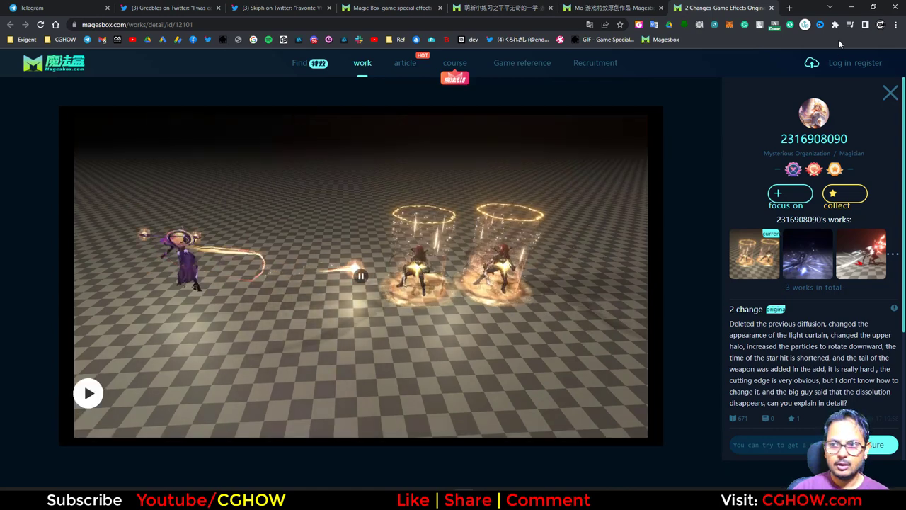
pyautogui.click(852, 7)
# Scrub the sequence back to frame 27 and compare the scene before the hit with the reference video in the browser
pyautogui.click(300, 315)
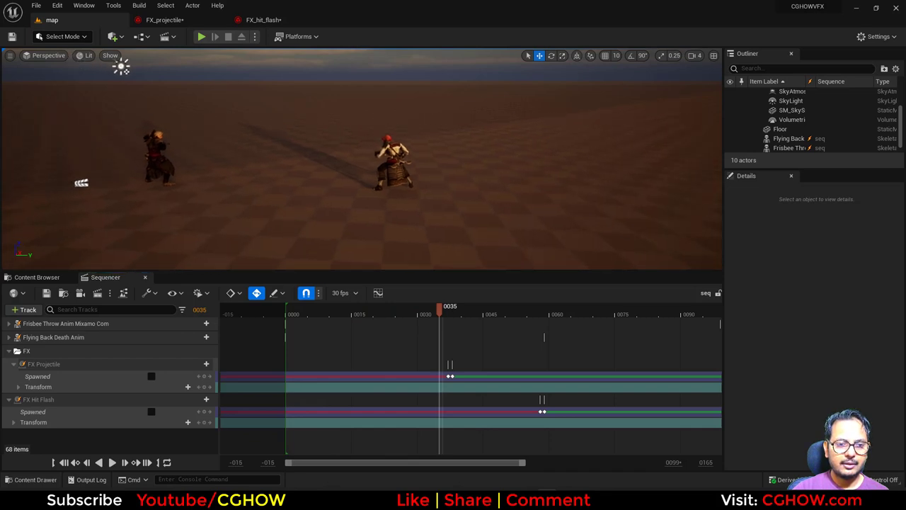
pyautogui.moveTo(414, 309); pyautogui.dragTo(328, 314)
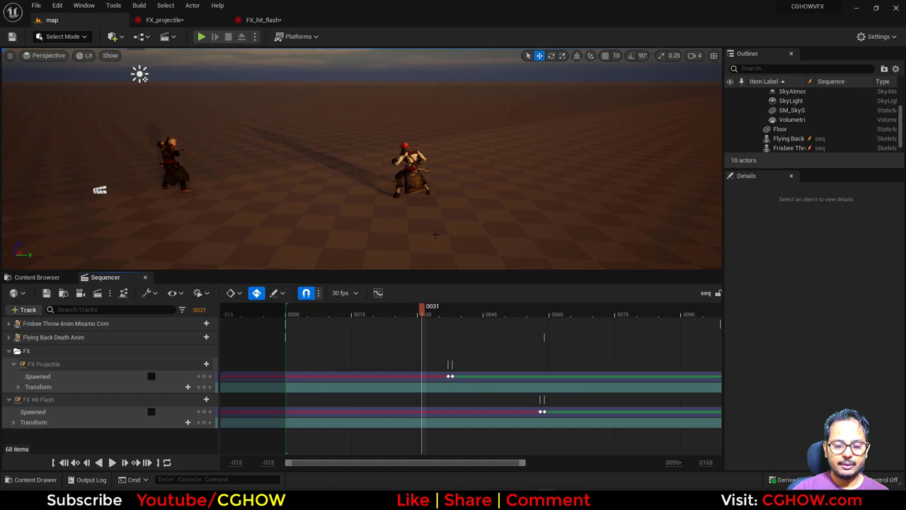
pyautogui.moveTo(422, 311); pyautogui.dragTo(405, 319)
pyautogui.hotkey('alt', 'Tab')
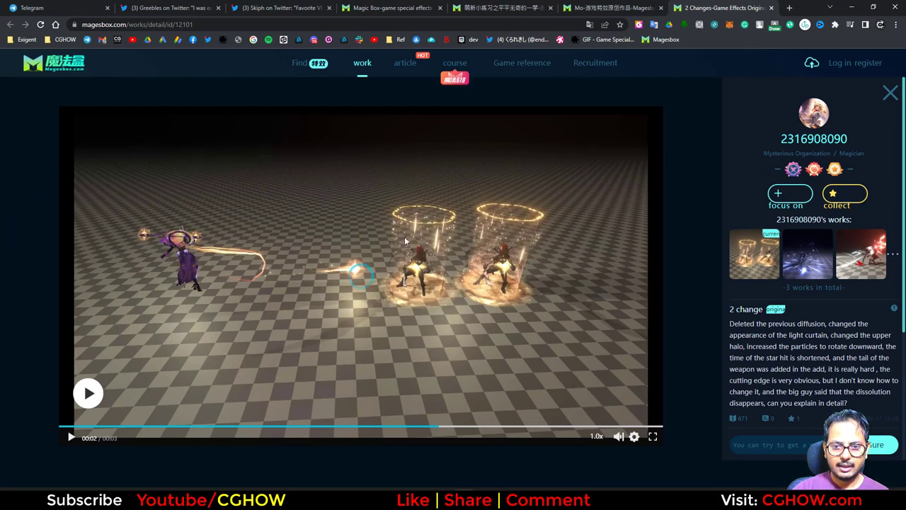
pyautogui.hotkey('alt', 'Tab')
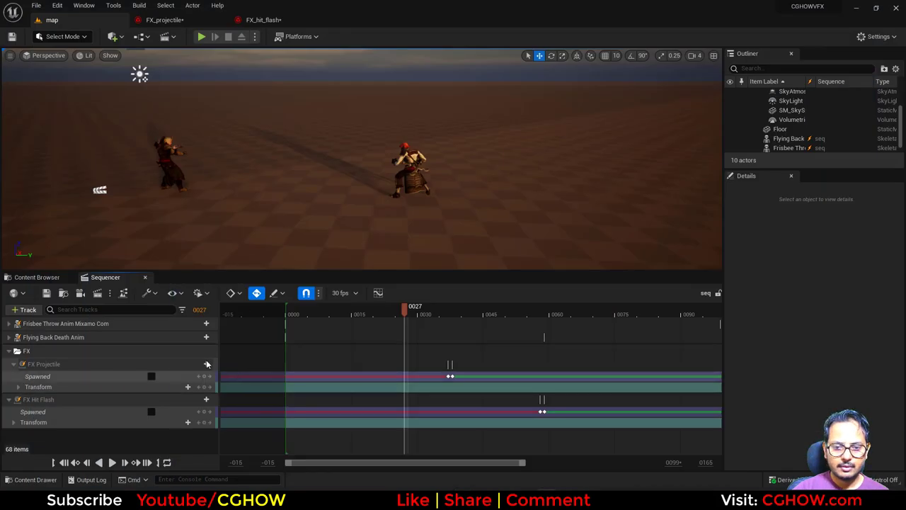
# Show the hit_death folder's assets and save all modified content
pyautogui.click(39, 276)
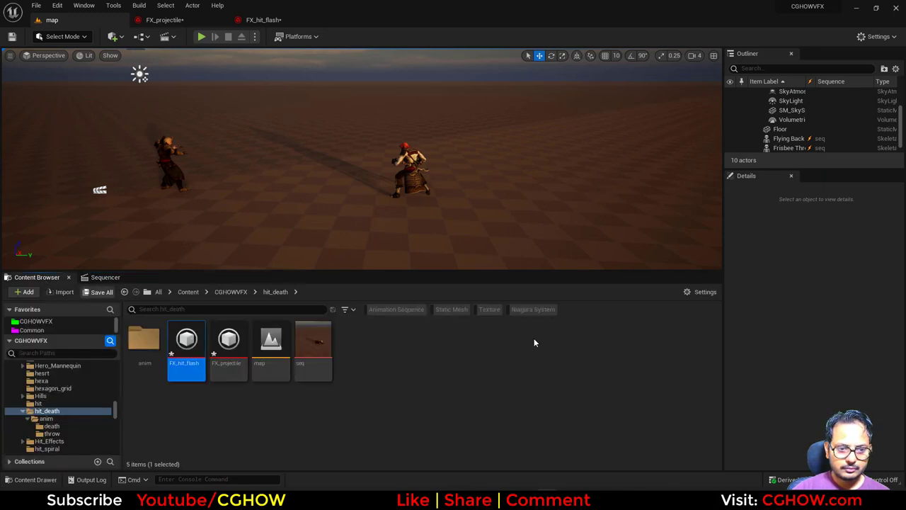
pyautogui.hotkey('ctrl', 'shift', 's')
pyautogui.click(518, 355)
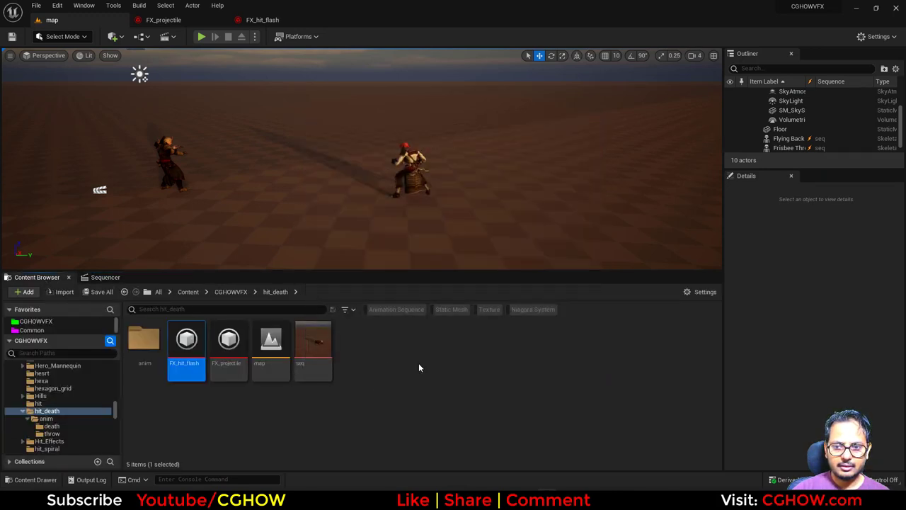
# Create a Niagara system in the hit_death folder from the Fountain emitter template and name it FX_shield
pyautogui.rightClick(422, 349)
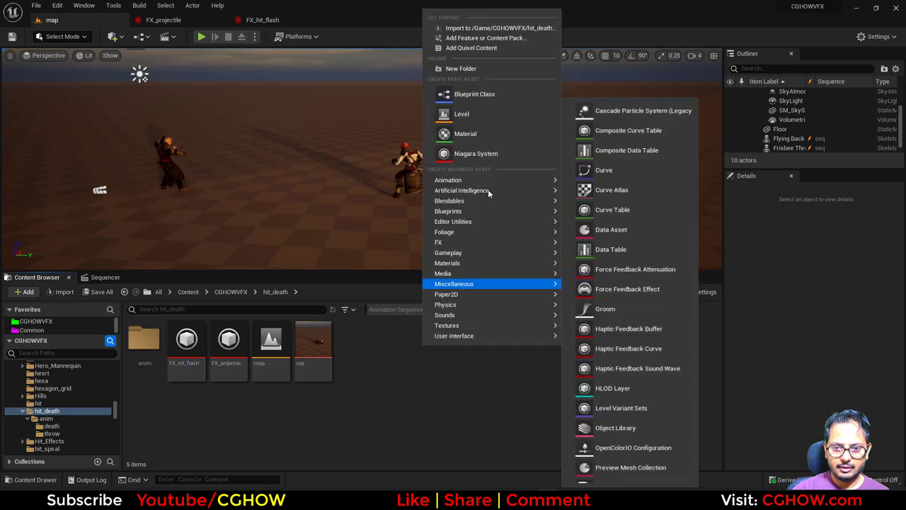
pyautogui.click(475, 152)
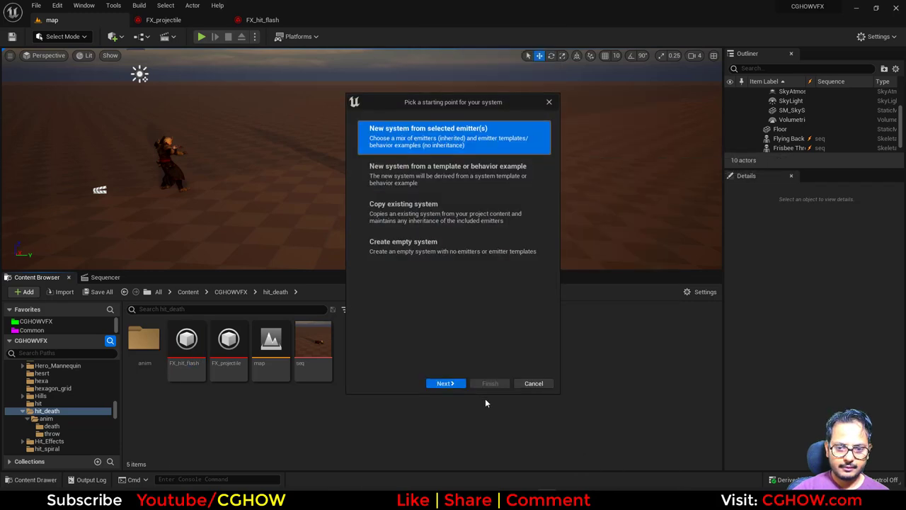
pyautogui.click(445, 383)
pyautogui.click(460, 326)
pyautogui.click(539, 356)
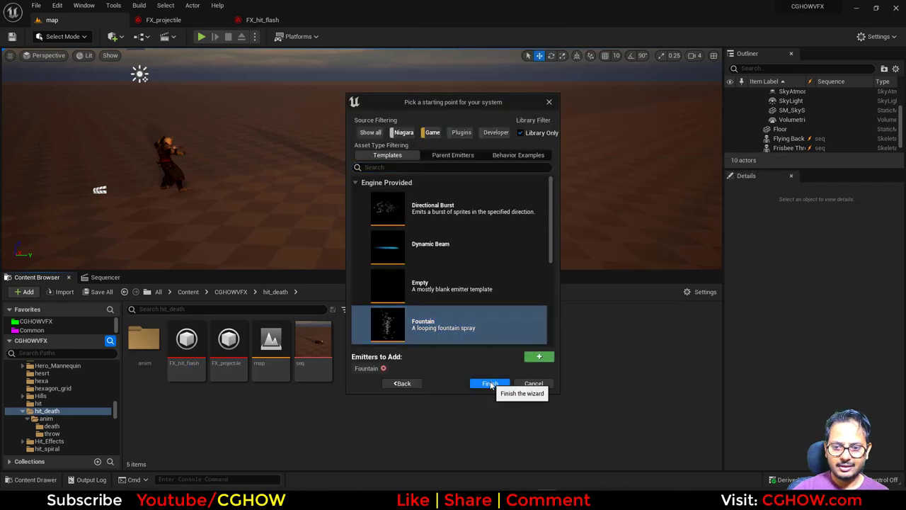
pyautogui.click(489, 383)
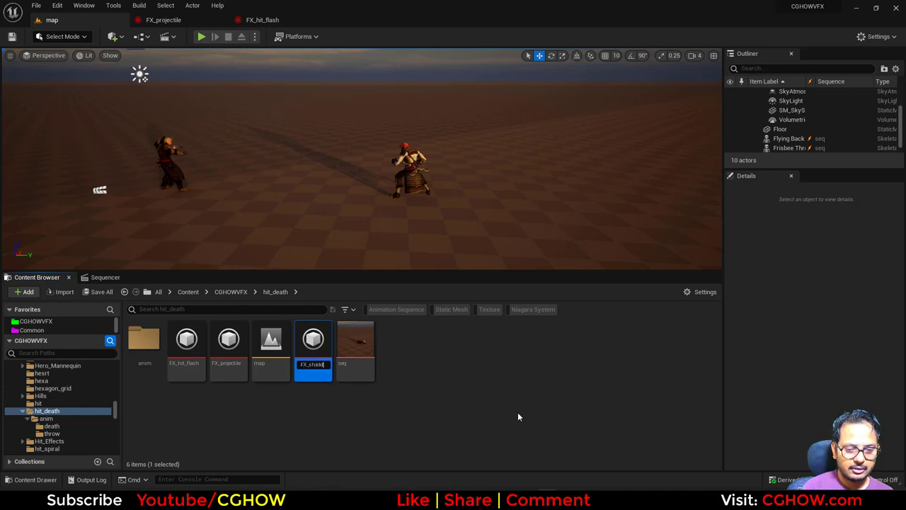
pyautogui.write('FX_shield')
pyautogui.press('Return')
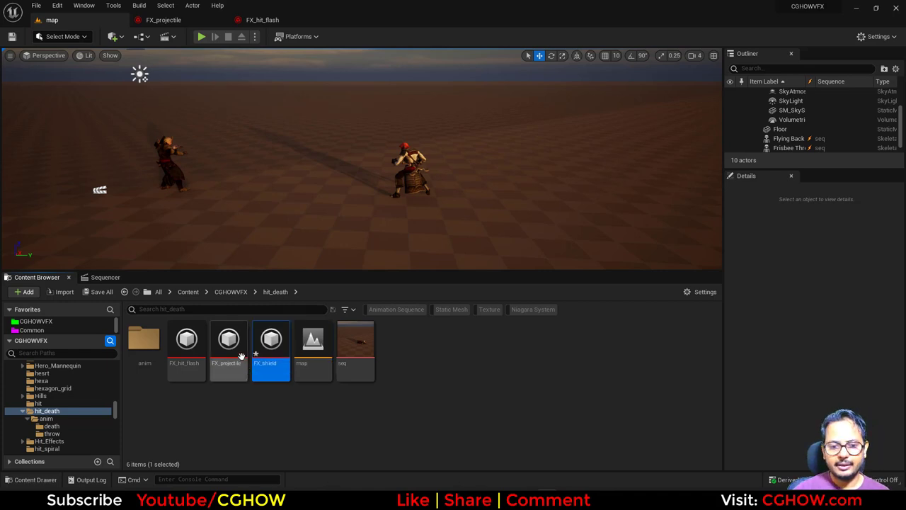
# Open the FX_shield system and rename its Fountain emitter to ring
pyautogui.doubleClick(263, 336)
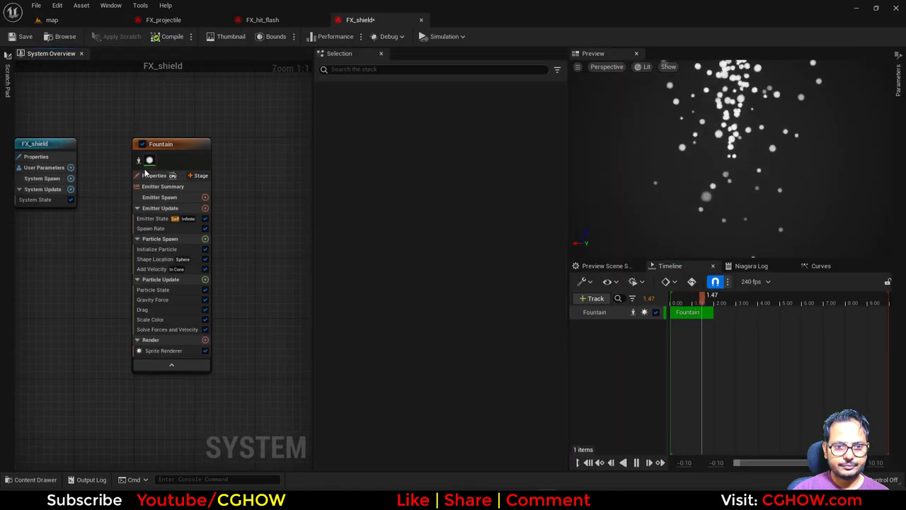
pyautogui.doubleClick(158, 146)
pyautogui.write('ripri')
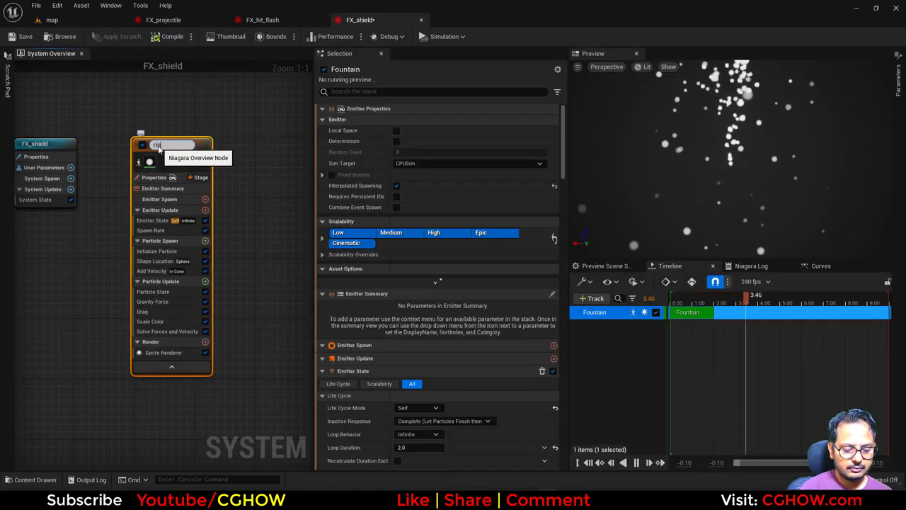
pyautogui.write('ng')
pyautogui.press('Return')
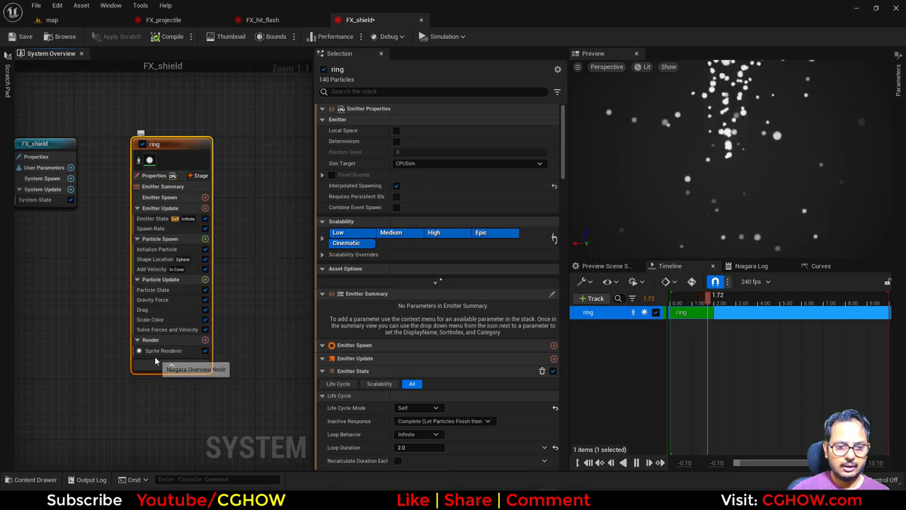
# Select the ring emitter's Sprite Renderer and bring up the choice of new renderers for the emitter
pyautogui.click(158, 351)
pyautogui.click(205, 340)
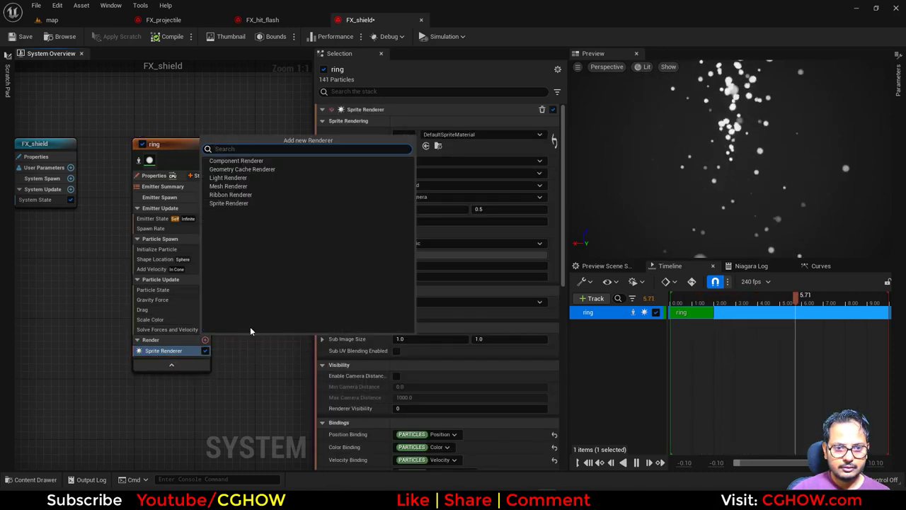
# Assign the M_Ring01 material from the fx_spiral folder to the ring emitter's Sprite Renderer
pyautogui.click(447, 141)
pyautogui.click(448, 135)
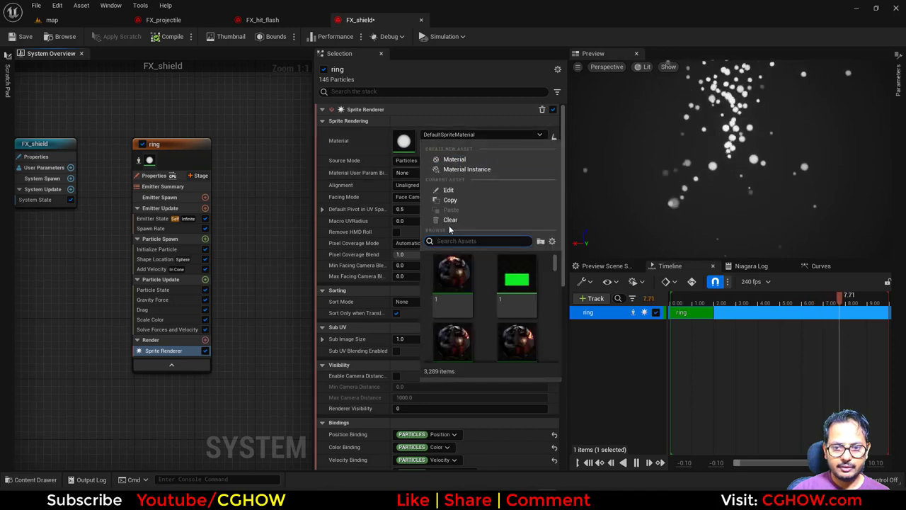
pyautogui.write('ring')
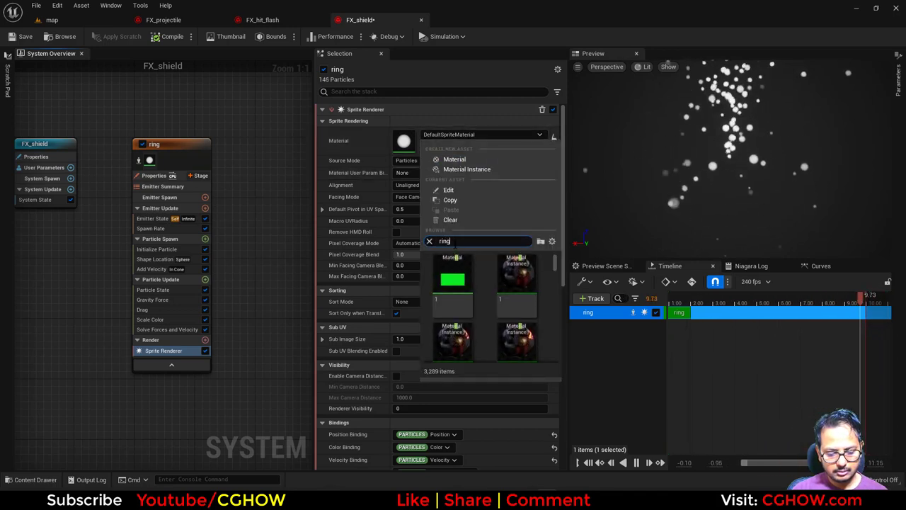
pyautogui.scroll(-3, 515, 315)
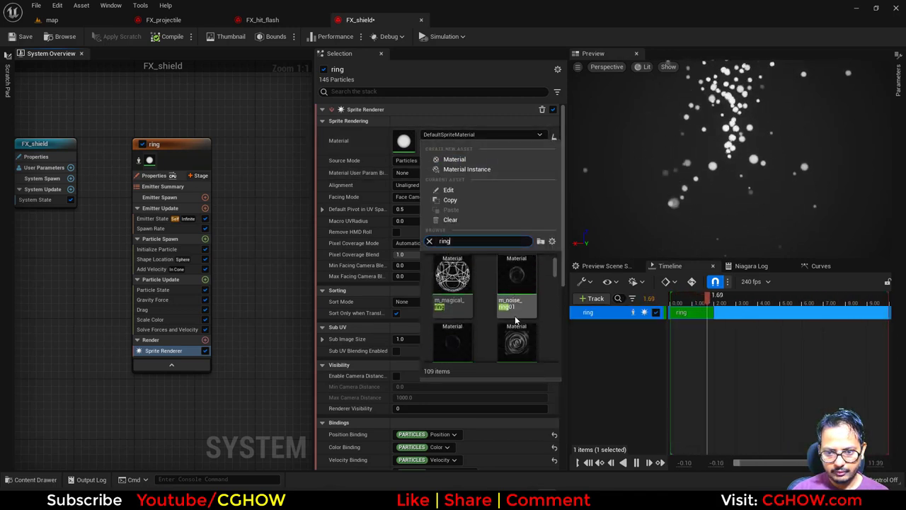
pyautogui.scroll(-3, 519, 328)
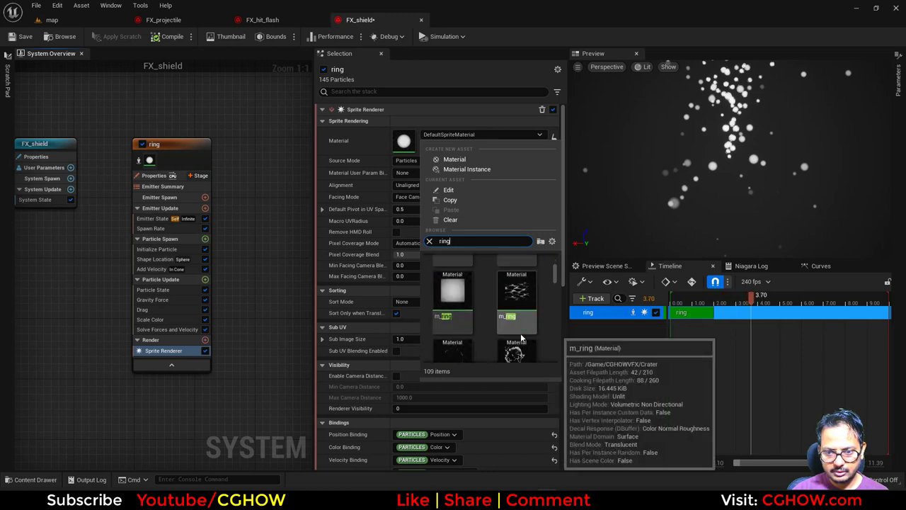
pyautogui.scroll(-1, 521, 338)
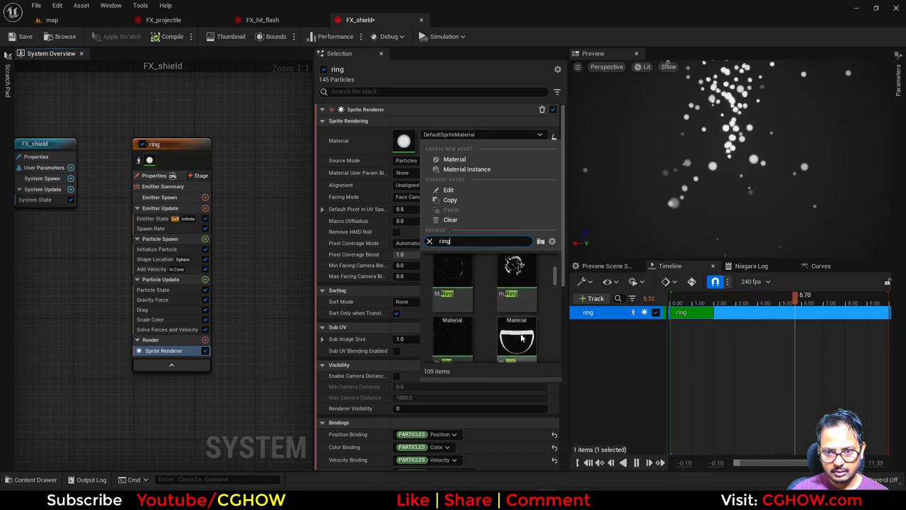
pyautogui.scroll(-3, 521, 339)
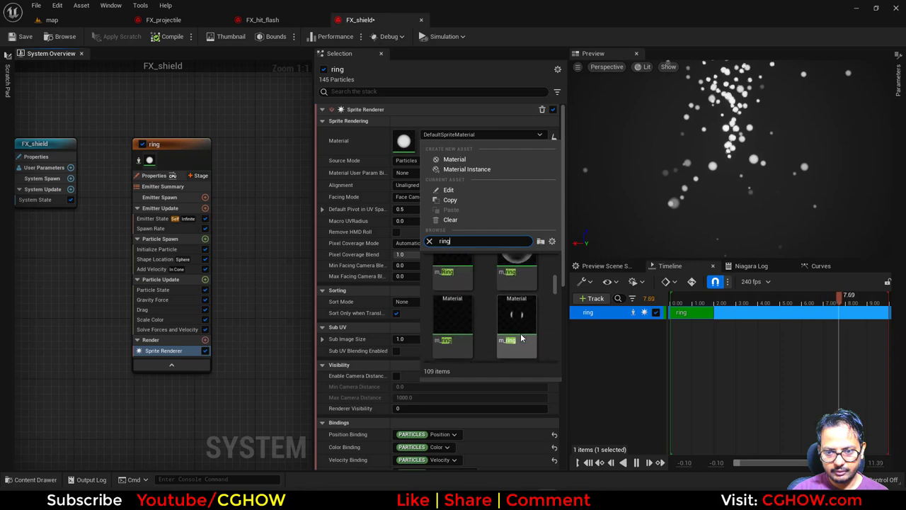
pyautogui.scroll(-6, 521, 338)
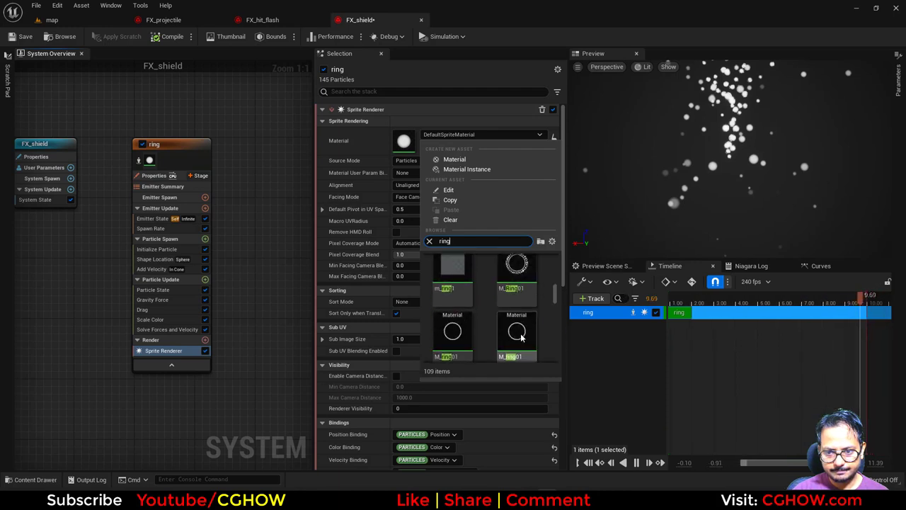
pyautogui.click(518, 266)
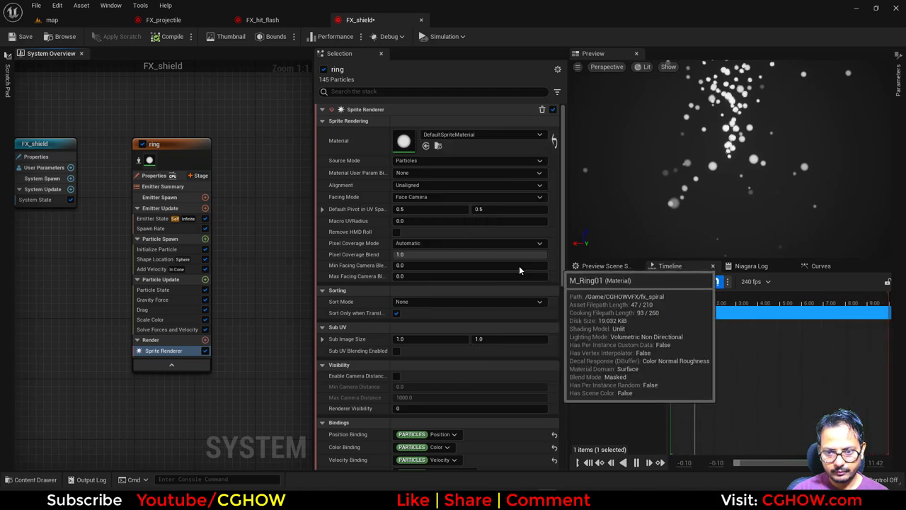
# Open the M_Ring01 material and the T_Shape01 texture used by its ring Texture Sample node
pyautogui.doubleClick(404, 147)
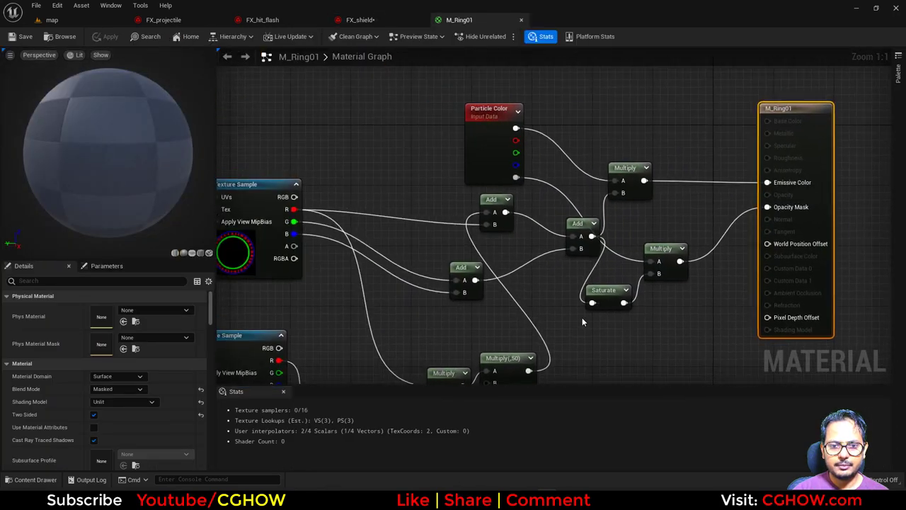
pyautogui.scroll(-4, 582, 322)
pyautogui.click(419, 189)
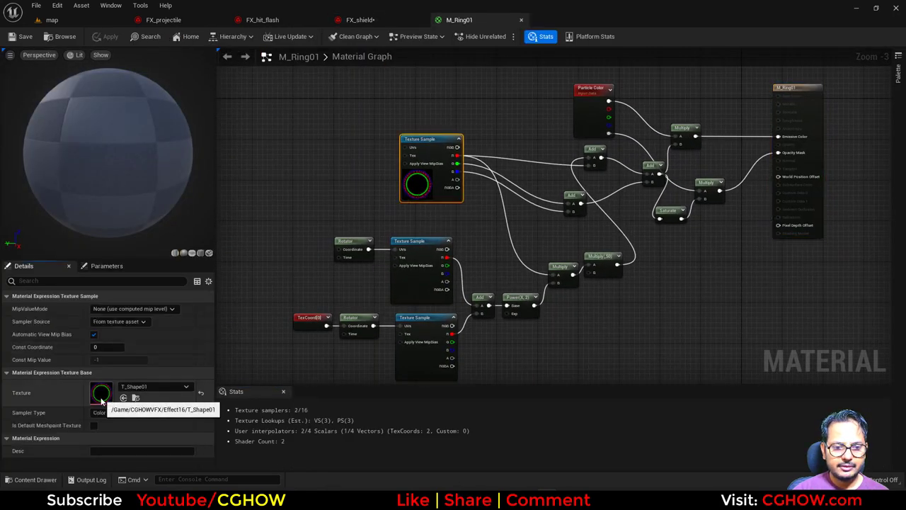
pyautogui.doubleClick(98, 395)
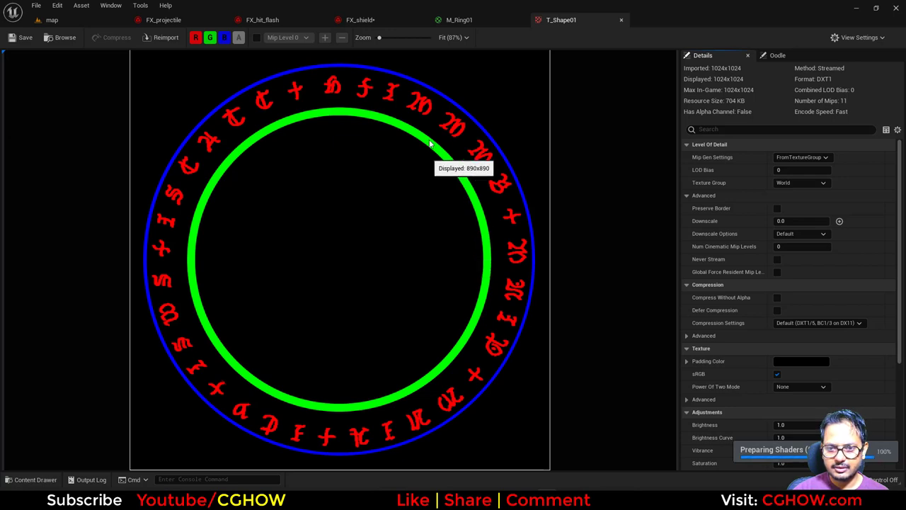
# Examine the red, green and blue channels of T_Shape01 separately, and close the texture
pyautogui.click(195, 37)
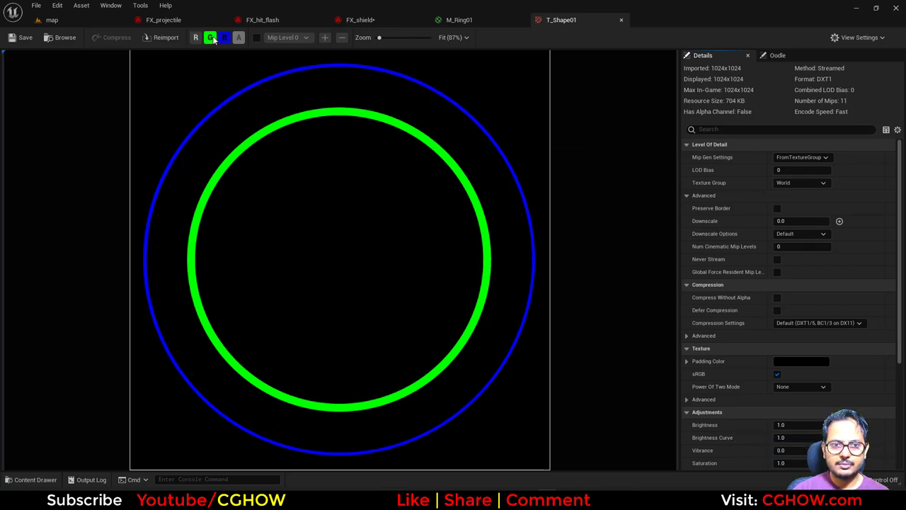
pyautogui.click(210, 36)
pyautogui.click(224, 37)
pyautogui.click(196, 37)
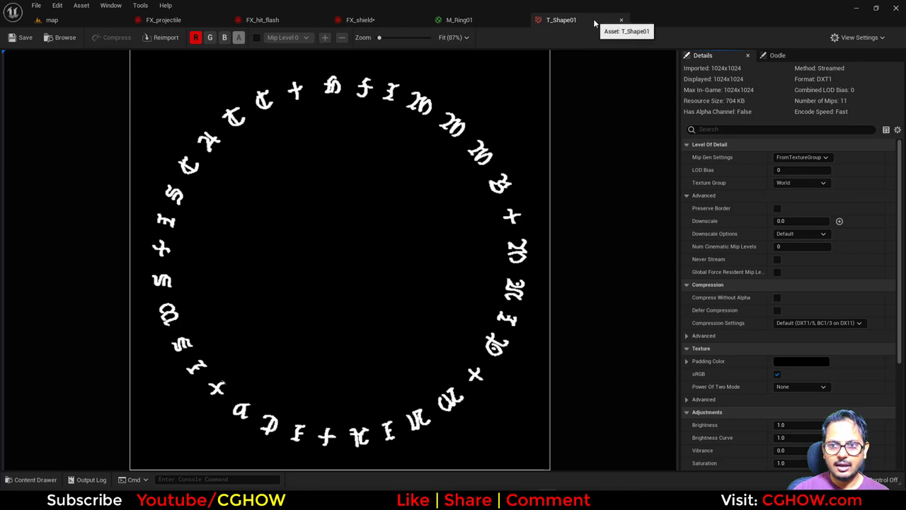
pyautogui.click(621, 20)
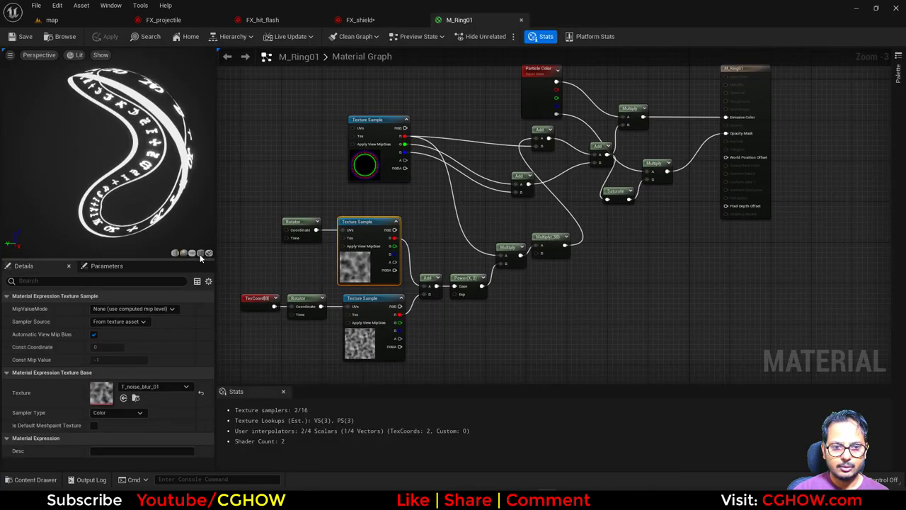
# Preview M_Ring01 on a flat plane, look over its node graph, and return to the FX_shield system
pyautogui.click(200, 253)
pyautogui.scroll(3, 107, 149)
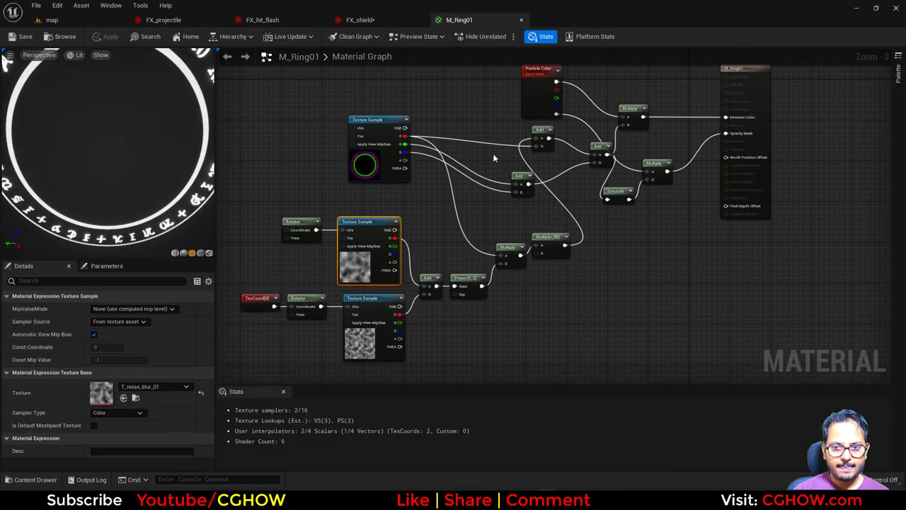
pyautogui.moveTo(82, 213); pyautogui.dragTo(138, 166)
pyautogui.moveTo(628, 241); pyautogui.dragTo(606, 310, button='right')
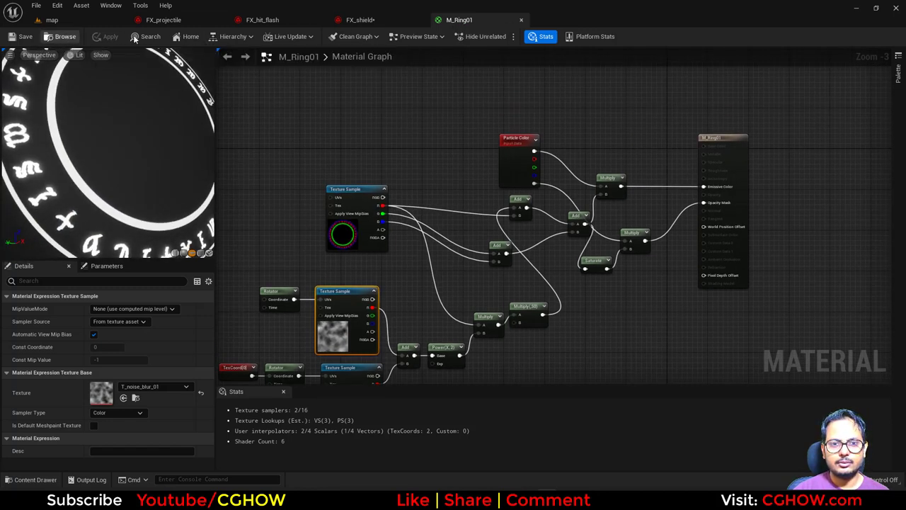
pyautogui.click(378, 20)
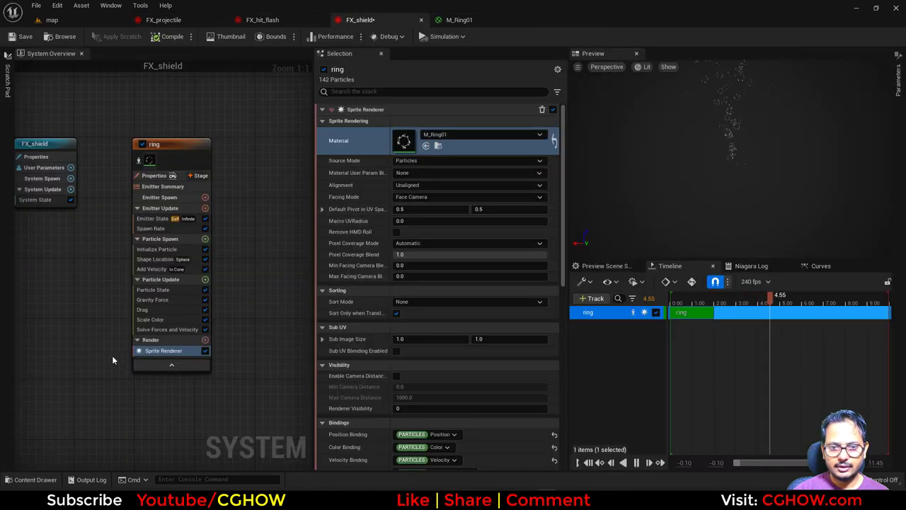
# Delete the Scale Color, Drag, Gravity Force, Add Velocity, Shape Location and Spawn Rate modules from the ring emitter
pyautogui.click(156, 319)
pyautogui.keyDown('shift'); pyautogui.click(152, 300); pyautogui.keyUp('shift')
pyautogui.keyDown('ctrl'); pyautogui.click(151, 269); pyautogui.keyUp('ctrl')
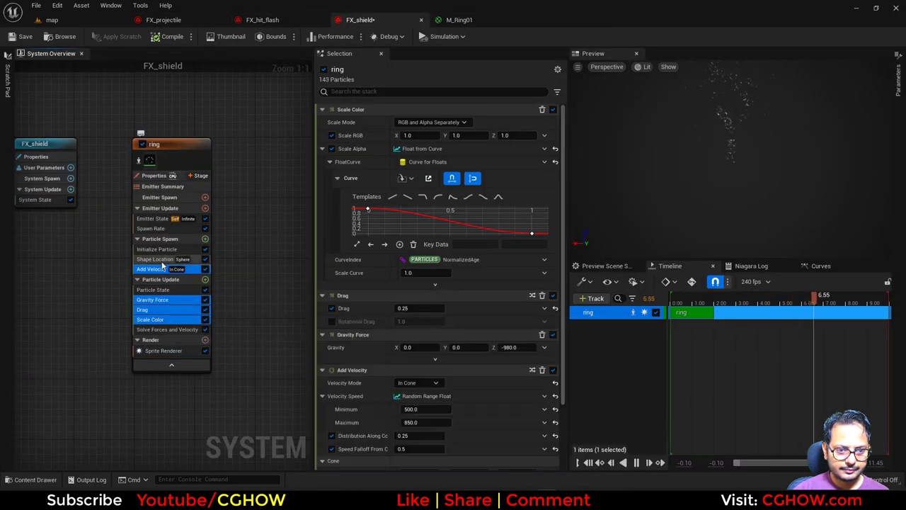
pyautogui.keyDown('ctrl'); pyautogui.click(154, 259); pyautogui.keyUp('ctrl')
pyautogui.keyDown('ctrl'); pyautogui.click(151, 228); pyautogui.keyUp('ctrl')
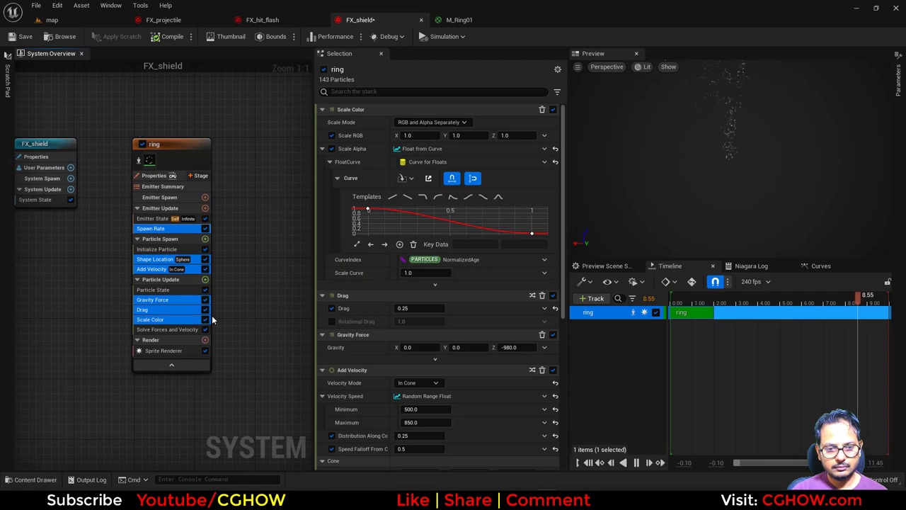
pyautogui.press('Delete')
# Add a Spawn Burst Instantaneous module to the ring's Emitter Update with a spawn count of 2
pyautogui.click(205, 208)
pyautogui.click(255, 284)
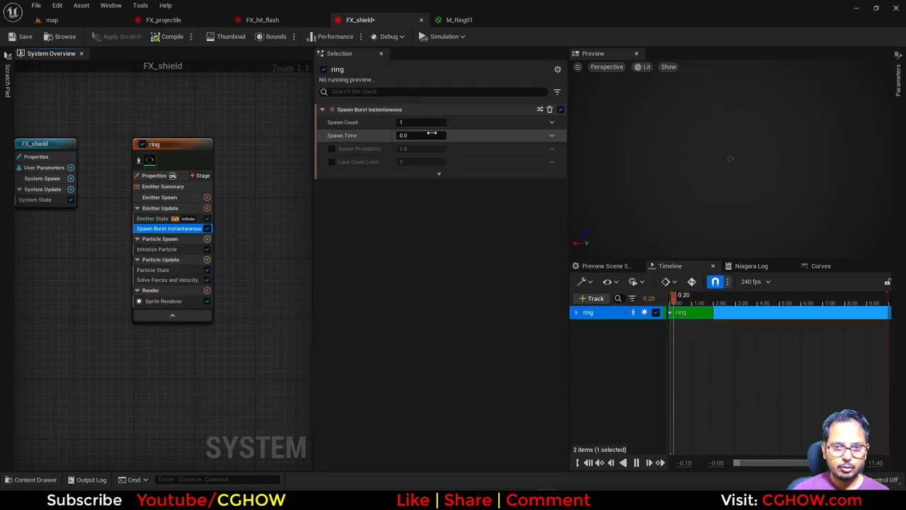
# Set the Sprite Renderer's alignment to Custom Alignment and its facing mode to Custom Facing Vector
pyautogui.click(165, 301)
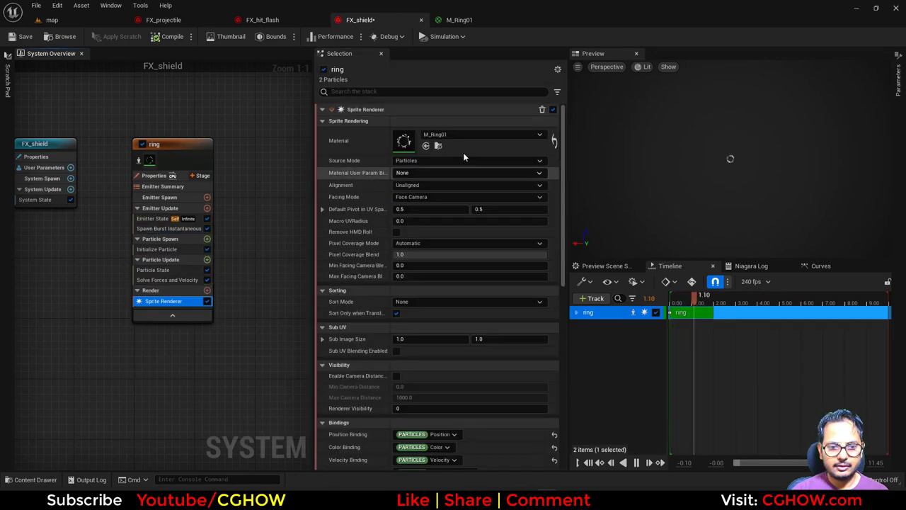
pyautogui.click(431, 185)
pyautogui.click(429, 213)
pyautogui.click(425, 196)
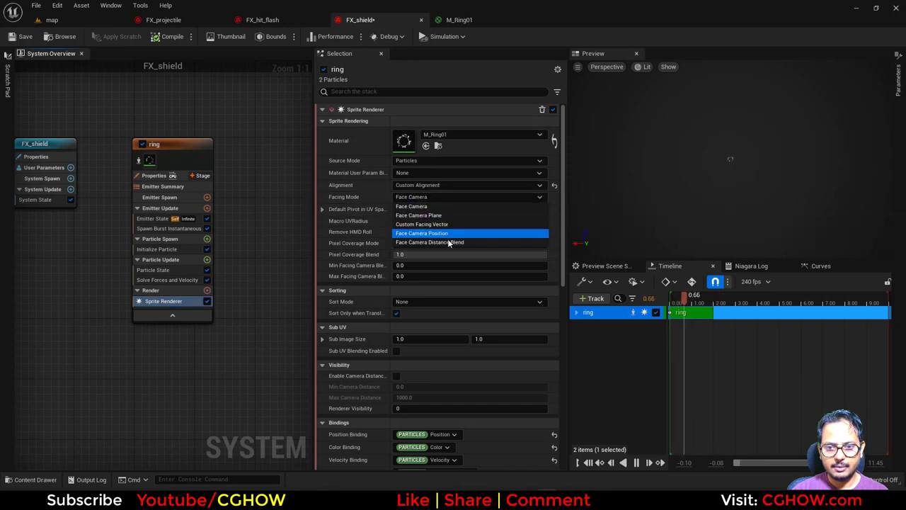
pyautogui.click(422, 223)
# Add an Align Sprite to Mesh Orientation module to the ring's Particle Spawn stage
pyautogui.click(206, 238)
pyautogui.write('ali')
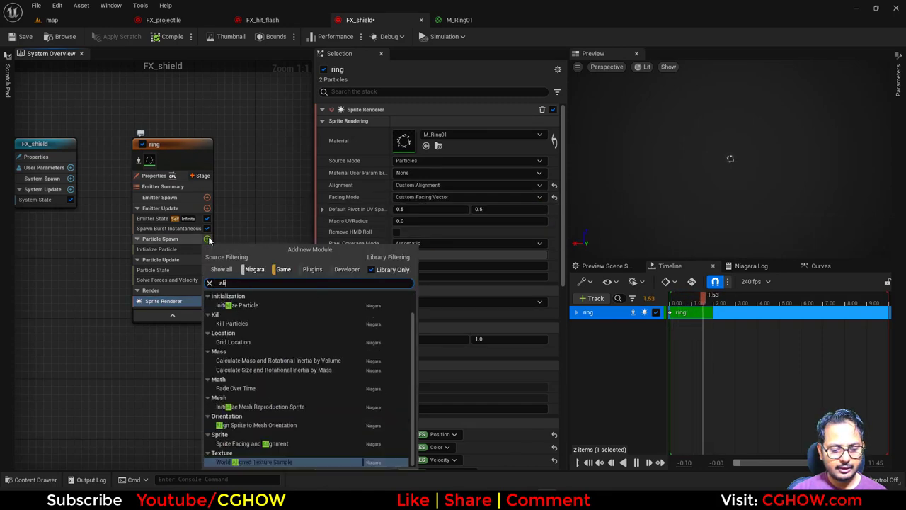
pyautogui.write('g')
pyautogui.click(258, 324)
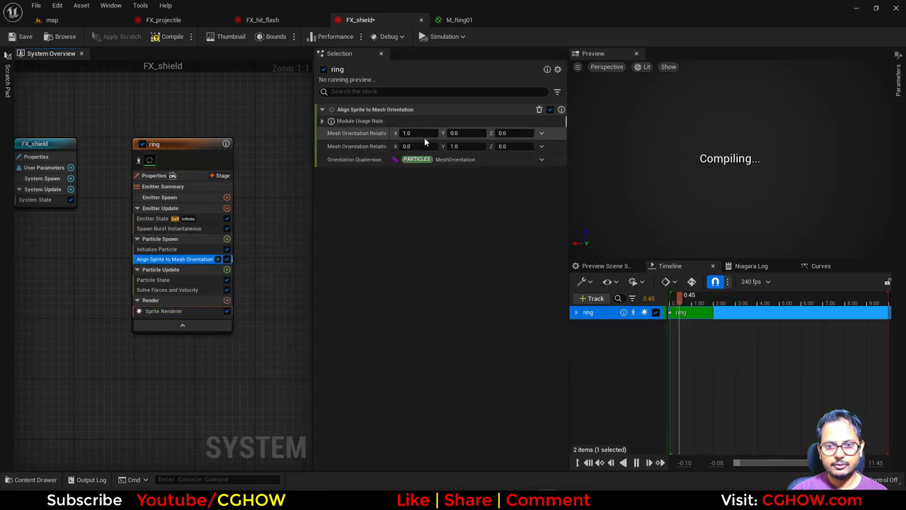
# Set the module's first mesh orientation vector to X 0, Z 1, and pause the preview shortly after the start
pyautogui.click(424, 136)
pyautogui.write('0')
pyautogui.click(515, 133)
pyautogui.write('1')
pyautogui.press('Return')
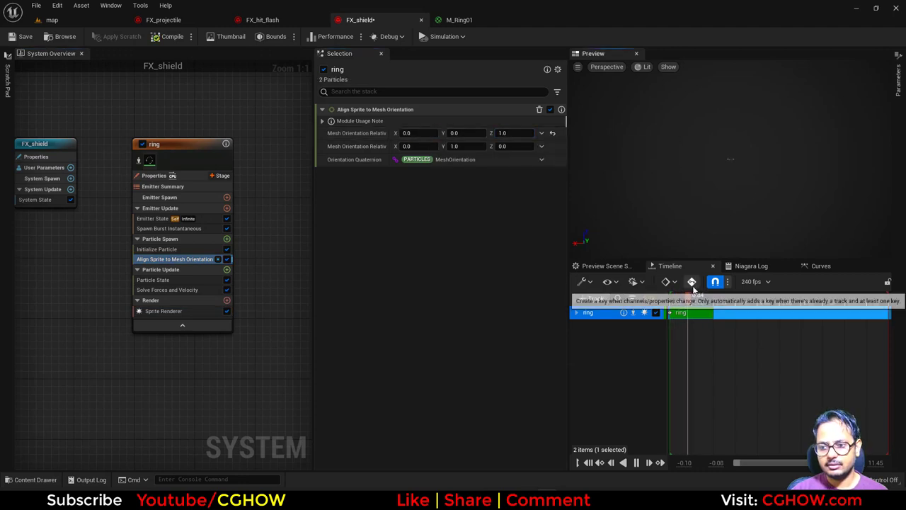
pyautogui.click(687, 297)
# Set the ring particles' sprite size mode to Uniform with a size of about 132, and check the ring in the preview
pyautogui.click(157, 249)
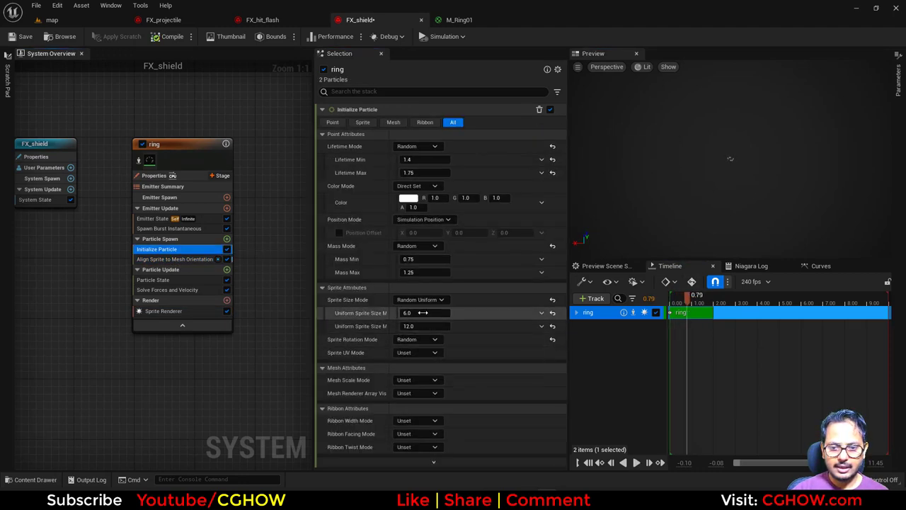
pyautogui.click(417, 299)
pyautogui.click(425, 324)
pyautogui.moveTo(425, 313); pyautogui.dragTo(453, 312)
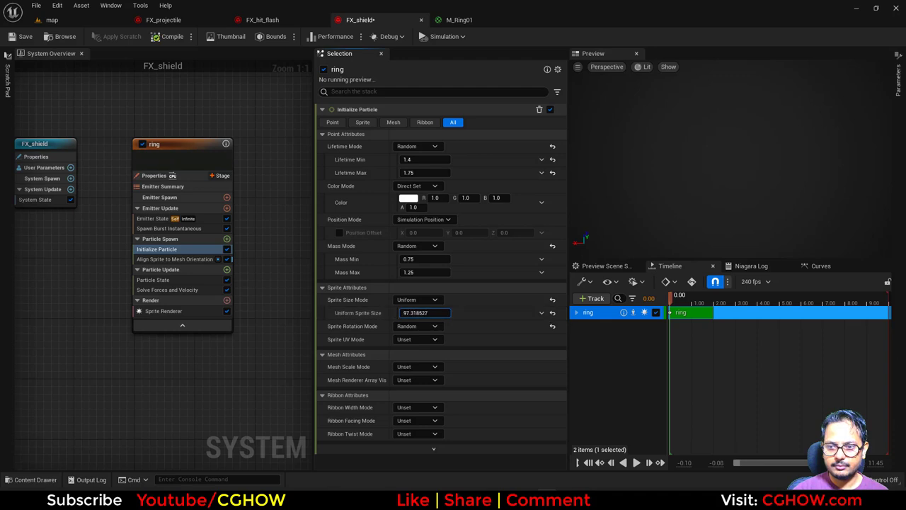
pyautogui.click(682, 298)
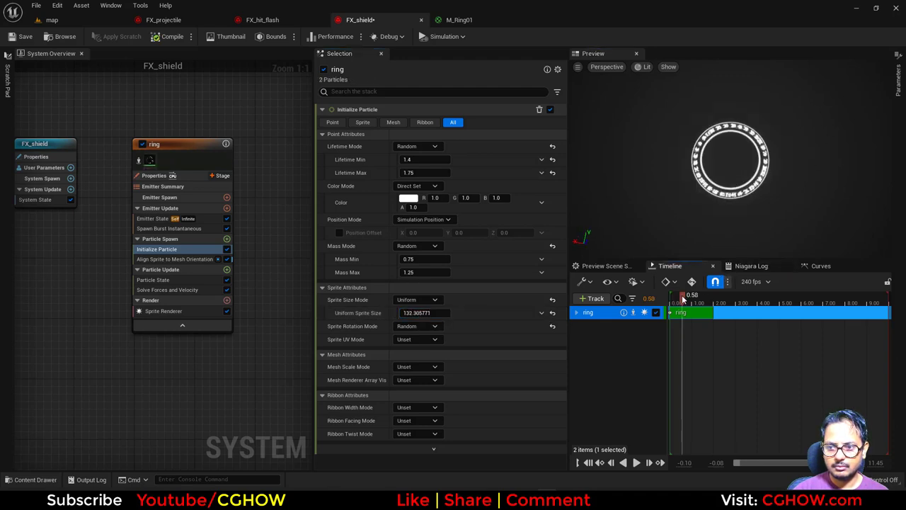
pyautogui.moveTo(701, 212); pyautogui.dragTo(701, 142)
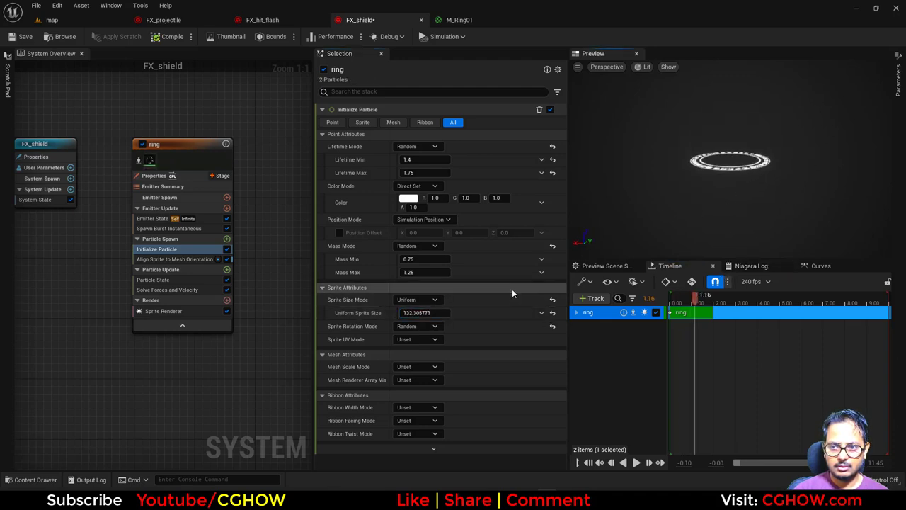
# Set the mass mode in Initialize Particle to Unset, and review the spawn burst settings
pyautogui.click(423, 246)
pyautogui.click(414, 260)
pyautogui.click(183, 228)
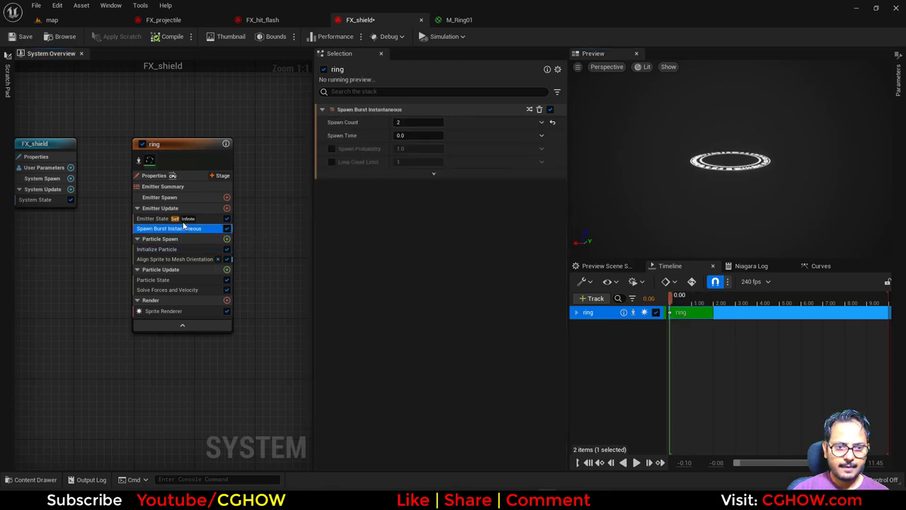
# Set the ring's initial particle color to amber, about R 0.724, G 0.323, B 0
pyautogui.click(157, 249)
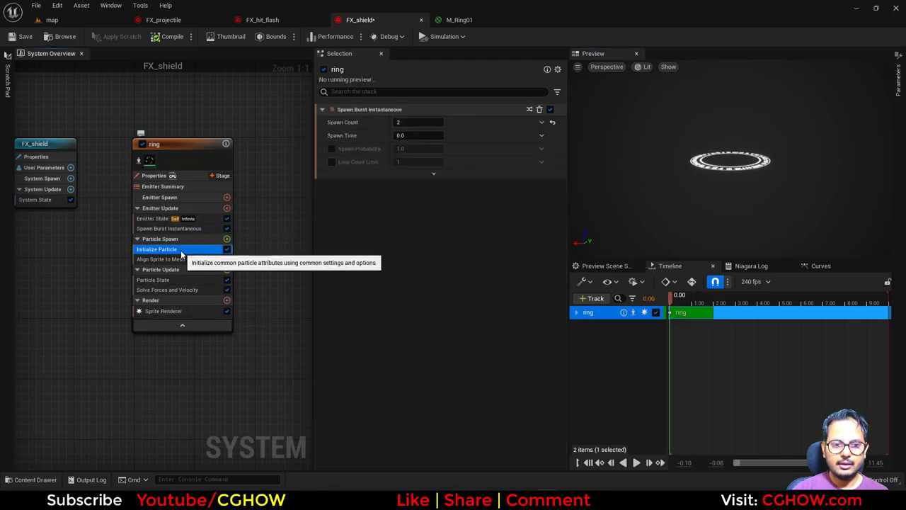
pyautogui.click(409, 199)
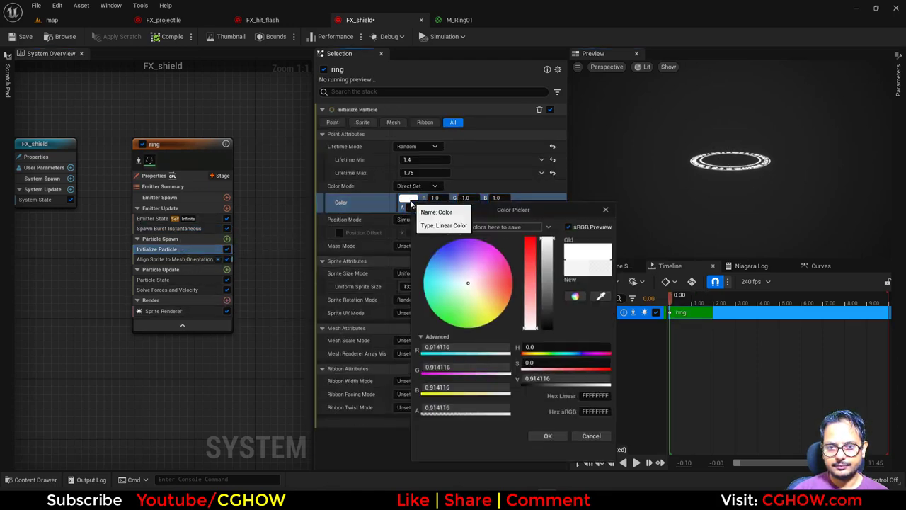
pyautogui.click(501, 301)
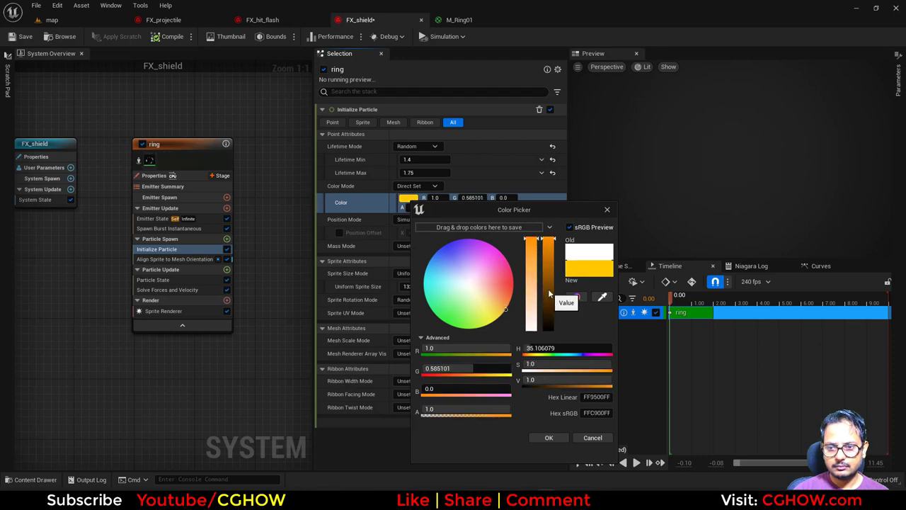
pyautogui.moveTo(549, 293); pyautogui.dragTo(552, 262)
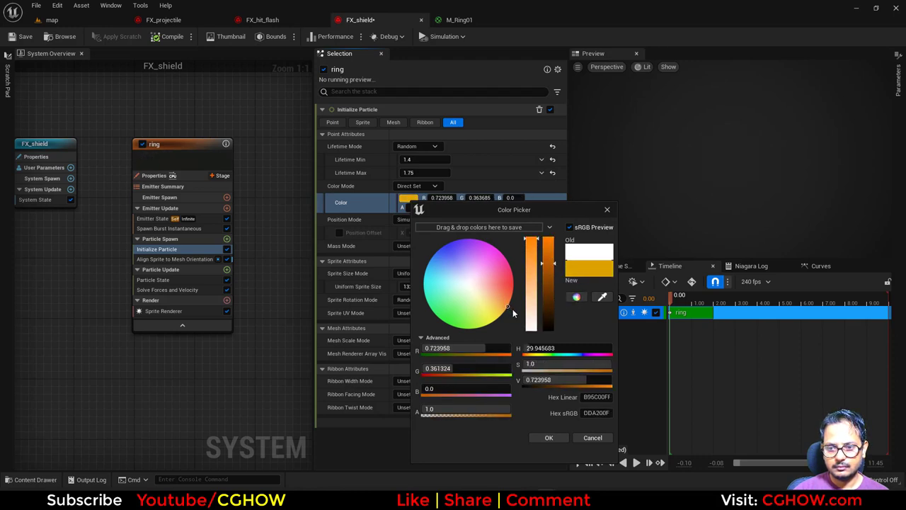
pyautogui.click(548, 438)
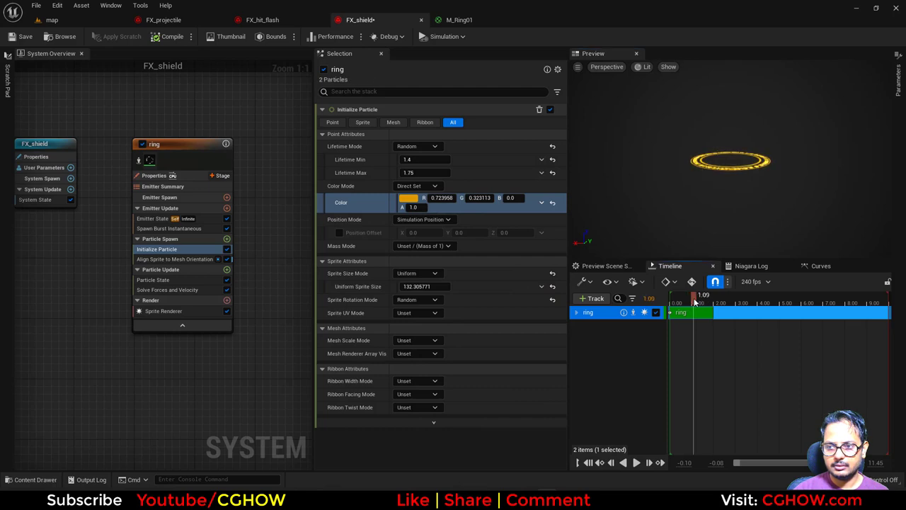
# Find the particle Position attribute by searching "pos" and add it as a Set Position module in the ring's Particle Update
pyautogui.moveTo(708, 214); pyautogui.dragTo(708, 234)
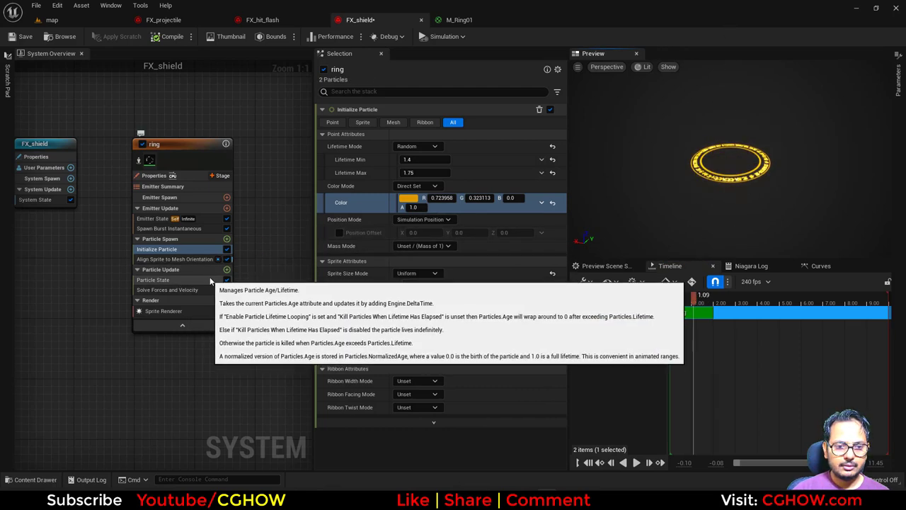
pyautogui.click(197, 250)
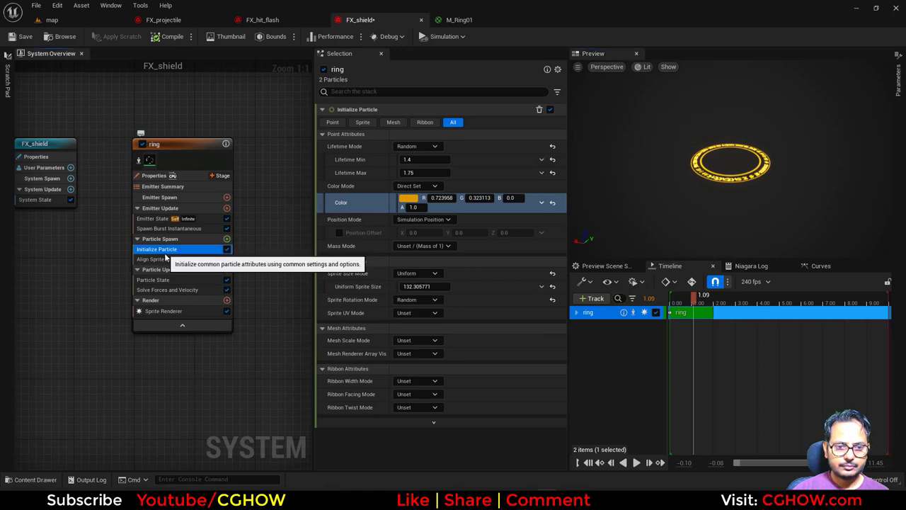
pyautogui.click(195, 159)
pyautogui.click(898, 77)
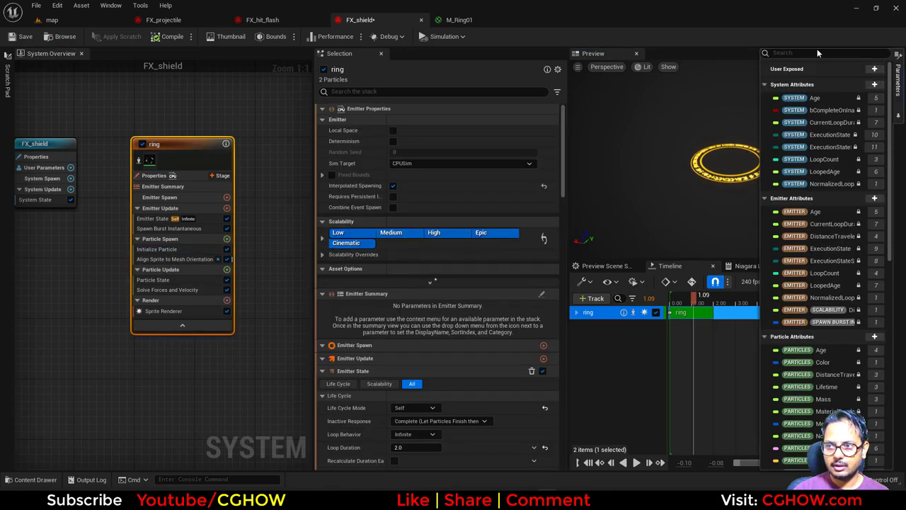
pyautogui.write('pos')
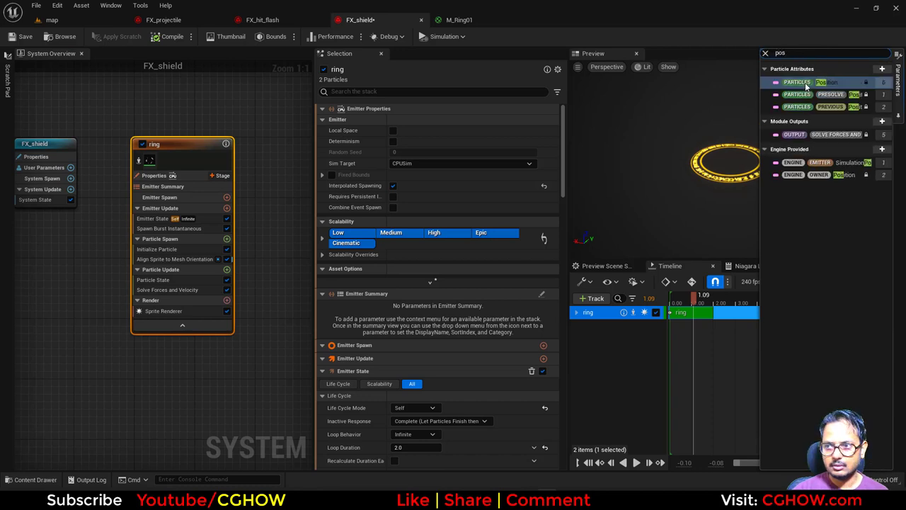
pyautogui.moveTo(805, 86); pyautogui.dragTo(164, 286)
pyautogui.click(542, 123)
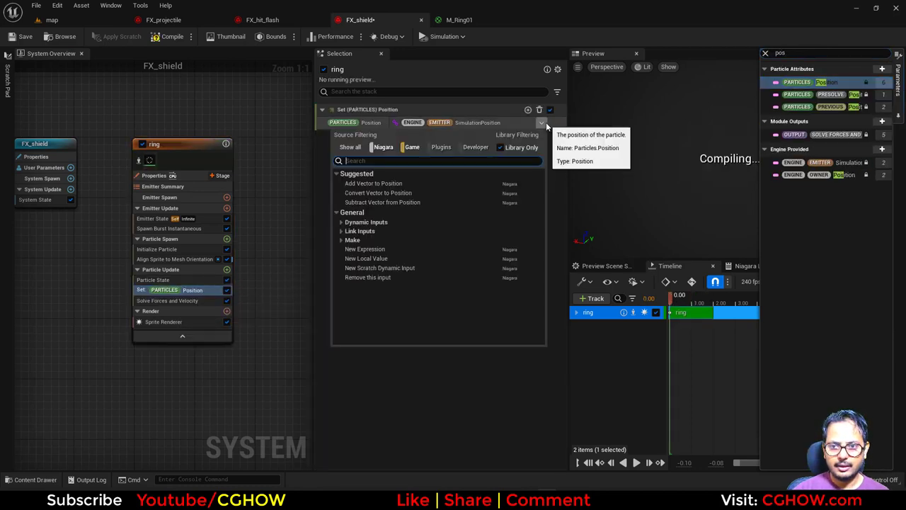
pyautogui.write('bre')
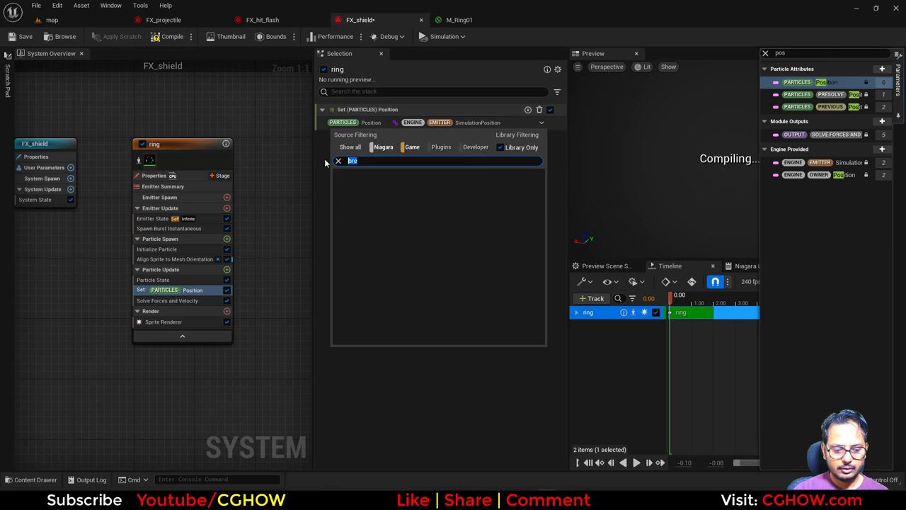
pyautogui.write('vec')
pyautogui.click(393, 186)
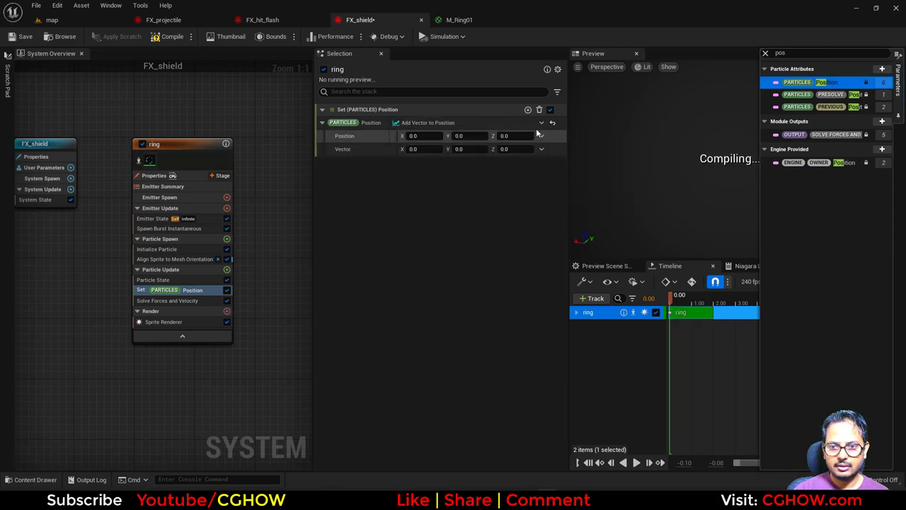
# Drive the particle position with Convert Vector to Position and feed its Input Position with Make Vector
pyautogui.click(540, 123)
pyautogui.write('conv')
pyautogui.click(414, 203)
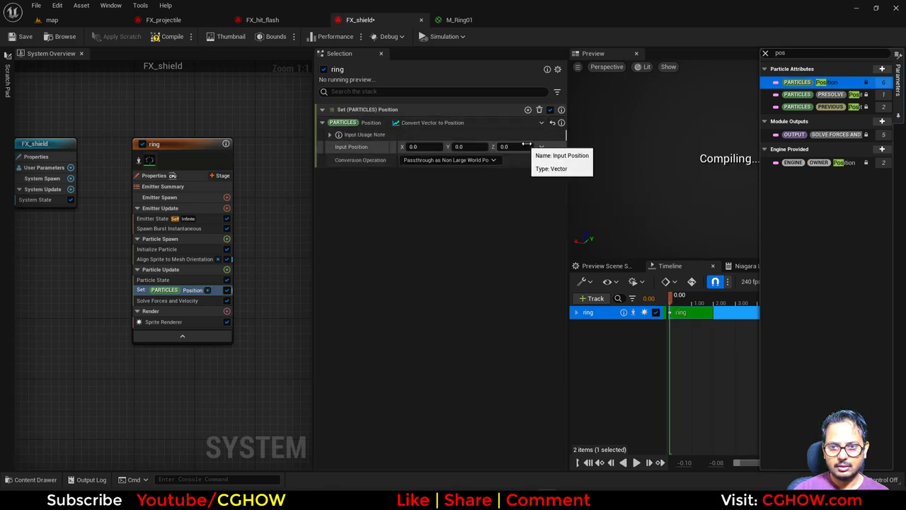
pyautogui.click(541, 147)
pyautogui.write('make vec')
pyautogui.click(366, 207)
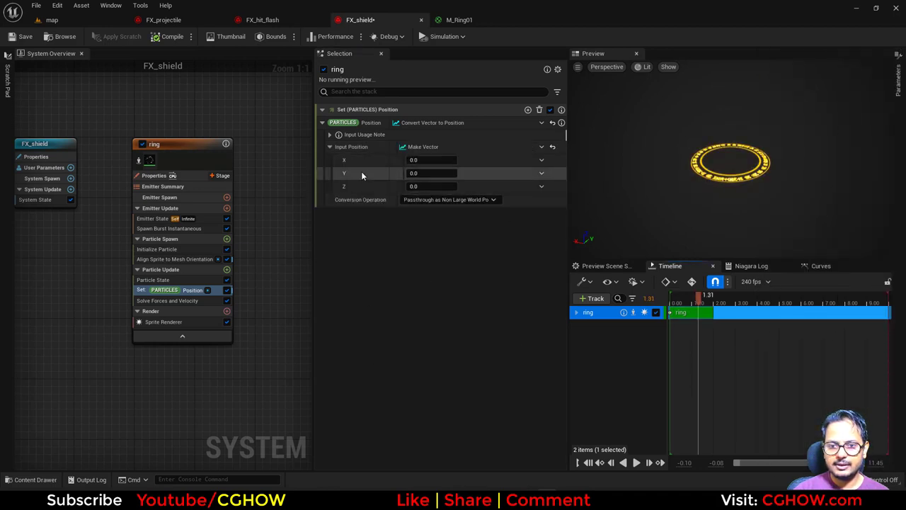
# Set the position vector's Z to Add Float, and feed the addition's B input with Multiply Float
pyautogui.click(541, 186)
pyautogui.write('add float')
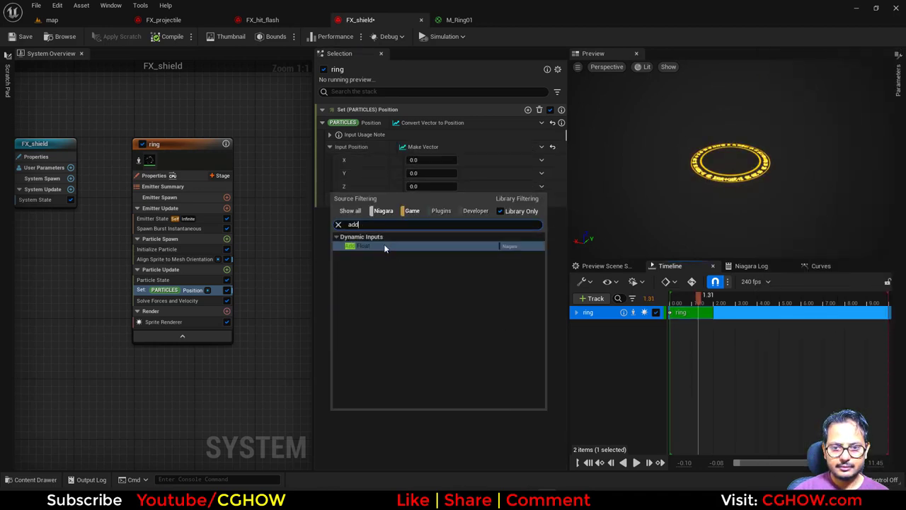
pyautogui.click(383, 244)
pyautogui.click(541, 213)
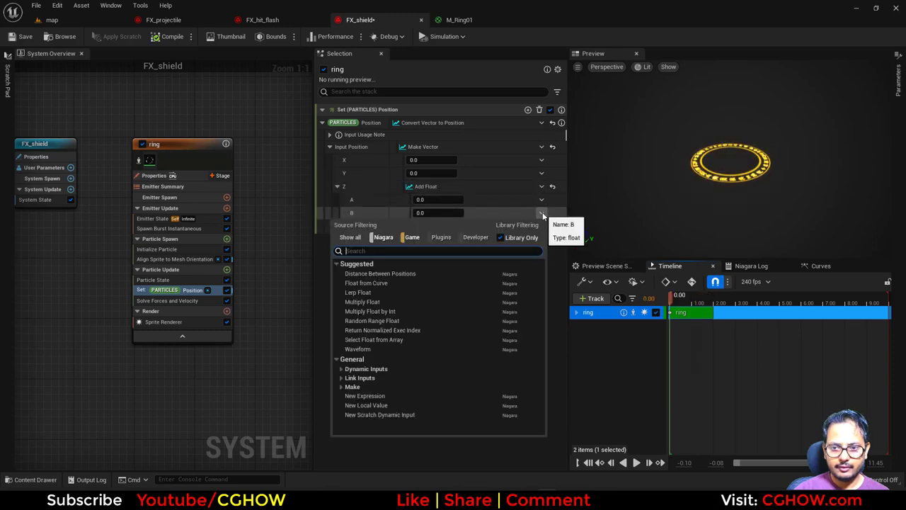
pyautogui.write('mul')
pyautogui.click(367, 276)
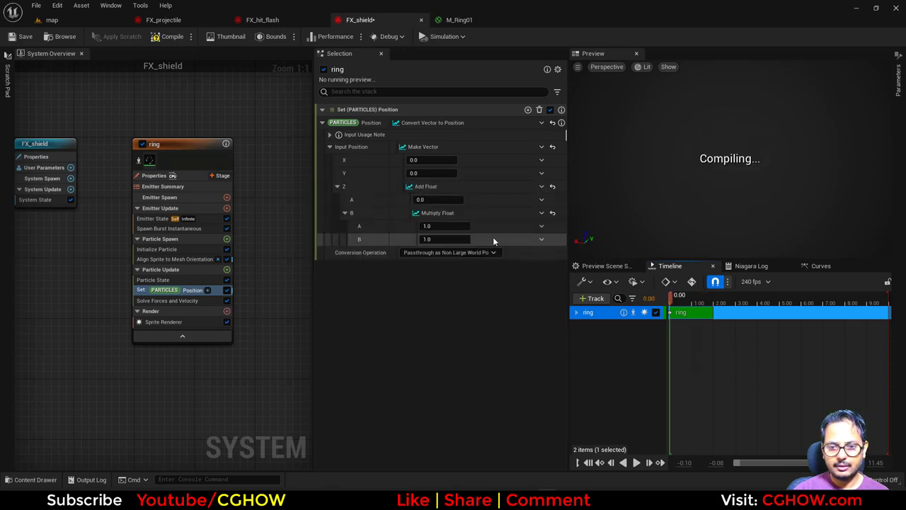
# Set the multiplication's A input to Return Normalized Exec Index and its B input to about 86 to space the rings vertically
pyautogui.click(542, 227)
pyautogui.write('ret')
pyautogui.click(383, 286)
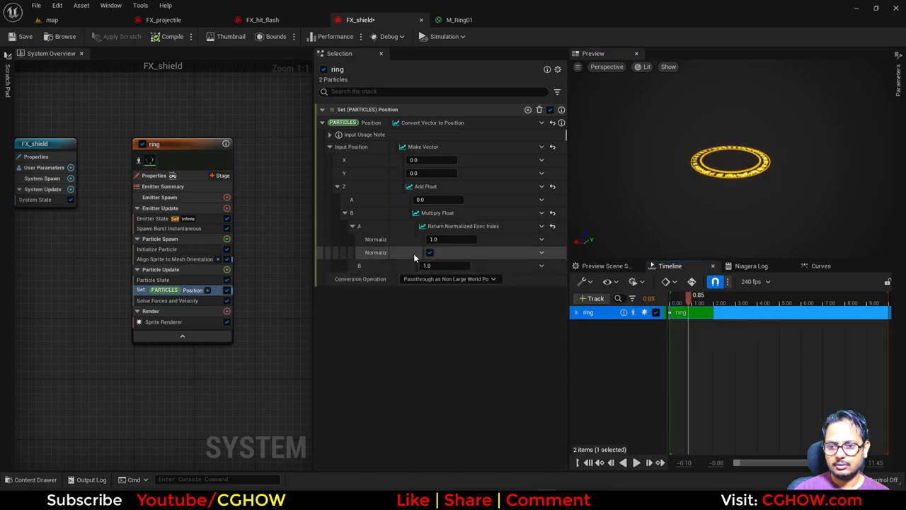
pyautogui.moveTo(432, 265); pyautogui.dragTo(511, 265)
pyautogui.scroll(-3, 698, 226)
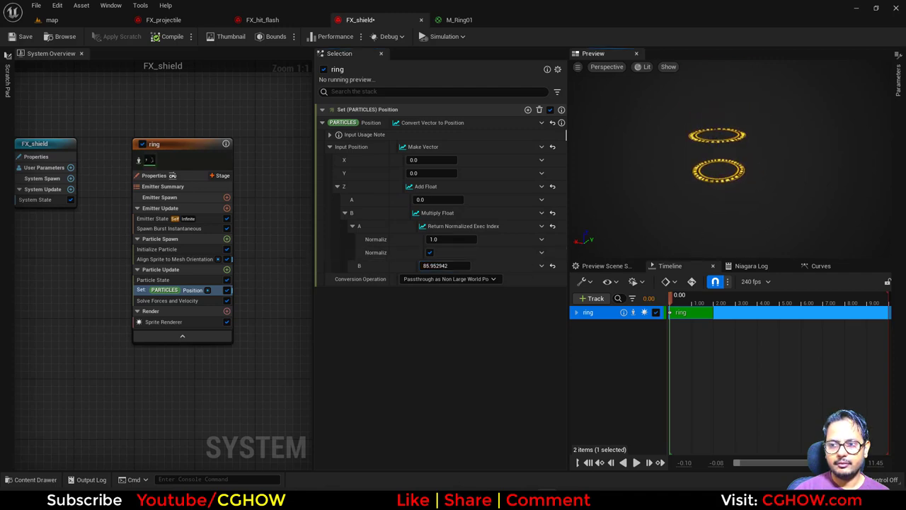
# Enable Local Space on the ring emitter, save, and move the map's FX Shield actor onto the target character at Y about 914
pyautogui.click(154, 175)
pyautogui.click(391, 142)
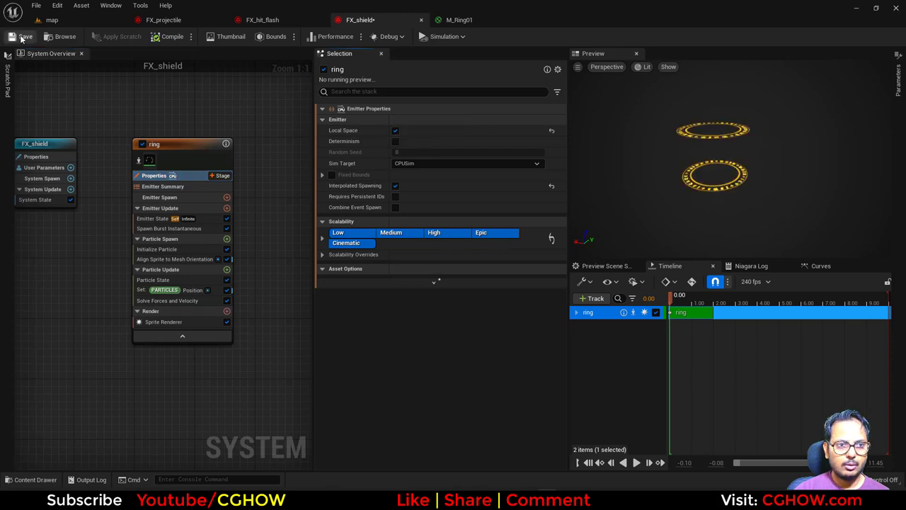
pyautogui.click(51, 20)
pyautogui.moveTo(277, 359); pyautogui.dragTo(83, 441)
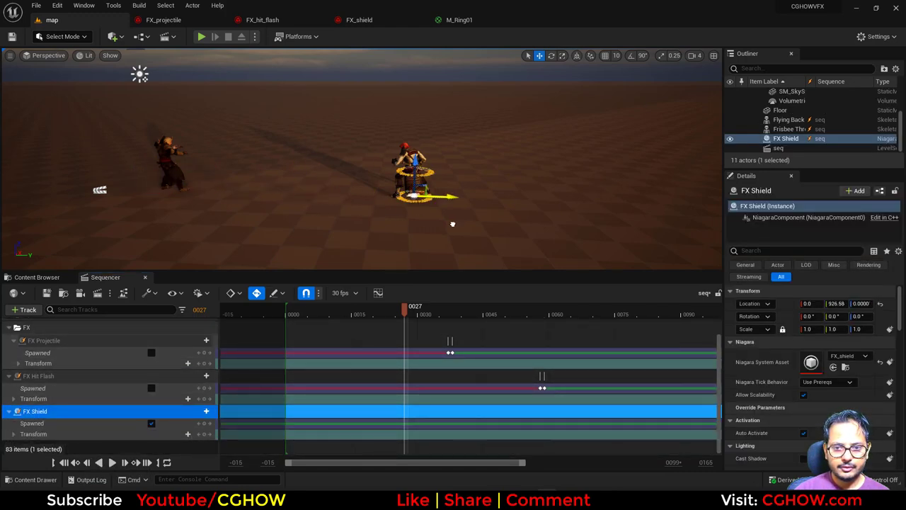
# Set the ring's uniform sprite size to 160 and check it against the character in the map
pyautogui.click(374, 20)
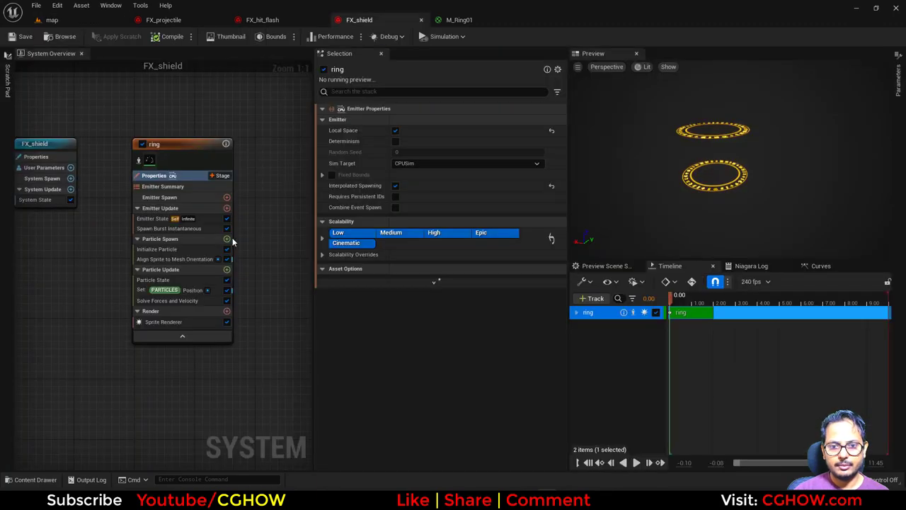
pyautogui.click(213, 249)
pyautogui.click(423, 286)
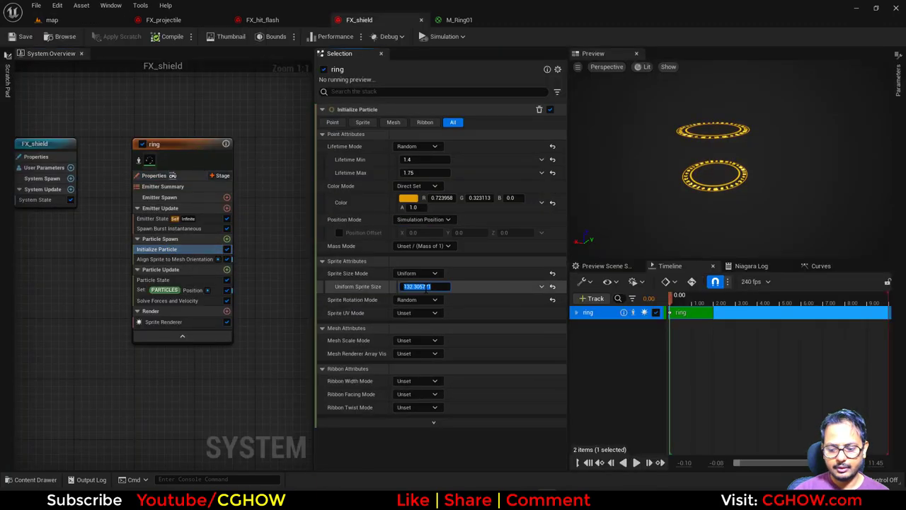
pyautogui.write('160')
pyautogui.press('Return')
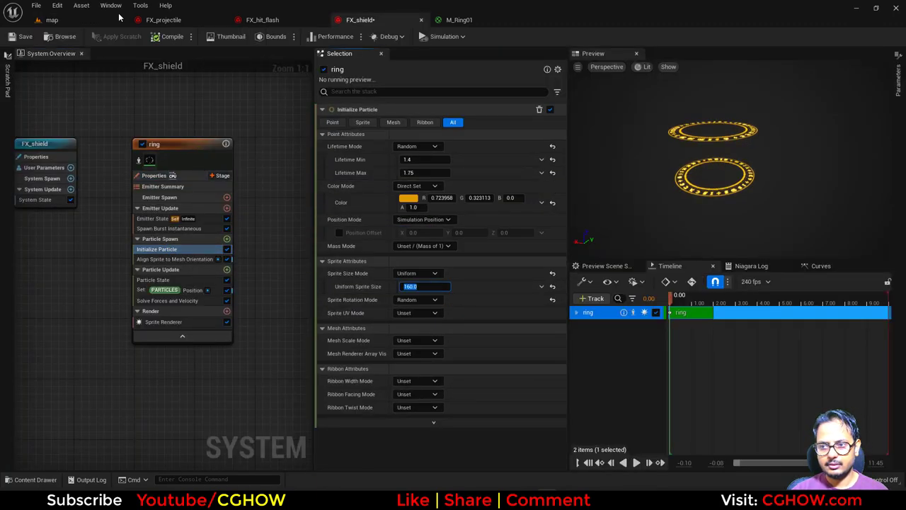
pyautogui.click(60, 23)
# Set the ring's uniform sprite size to 200 and return to the map to judge it around the character
pyautogui.click(360, 20)
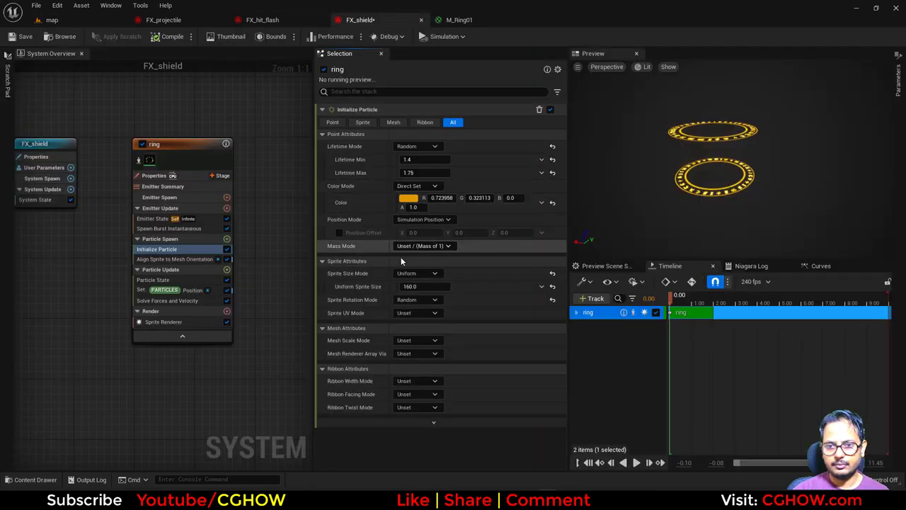
pyautogui.click(423, 286)
pyautogui.write('20')
pyautogui.press('Return')
pyautogui.click(77, 23)
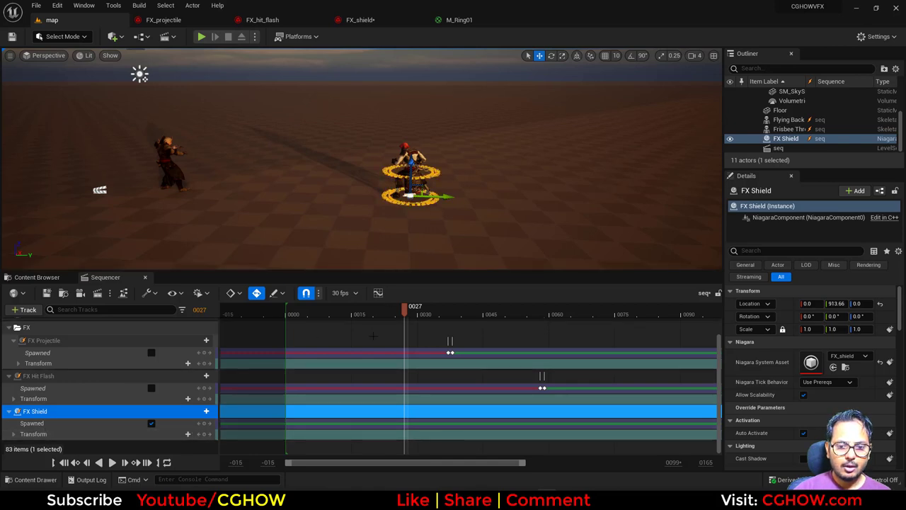
# Key FX Shield's Spawned track on at frame 4 and off one frame earlier in the sequence
pyautogui.moveTo(416, 311); pyautogui.dragTo(297, 318)
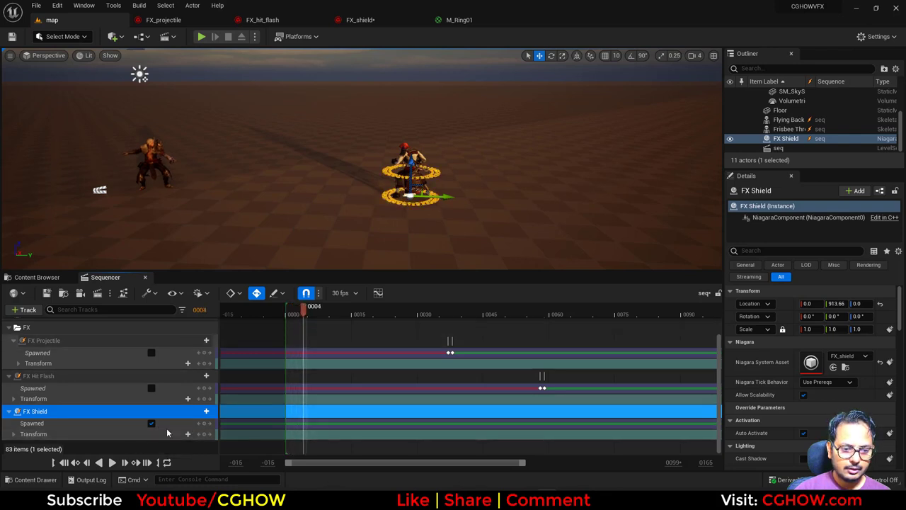
pyautogui.click(200, 424)
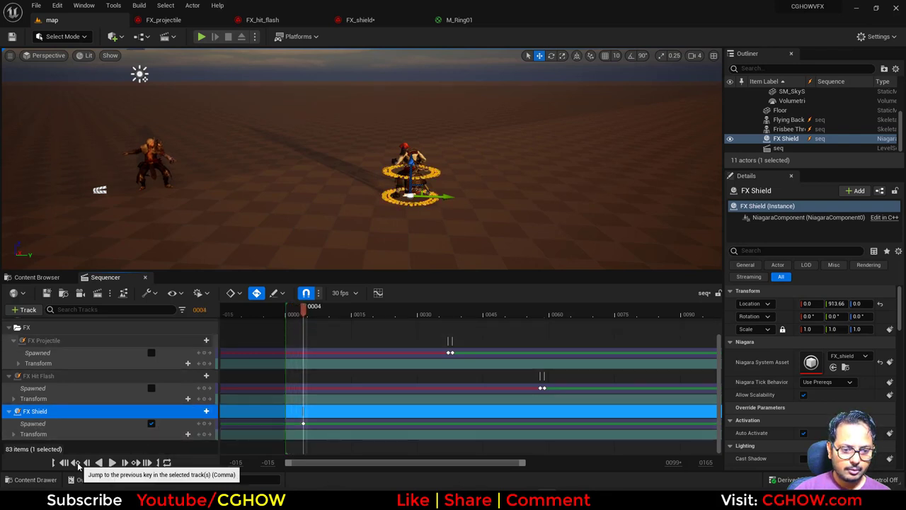
pyautogui.click(85, 461)
pyautogui.click(151, 423)
# Play the sequence from before frame 0 and scrub its start to check the shield's spawn timing
pyautogui.click(270, 314)
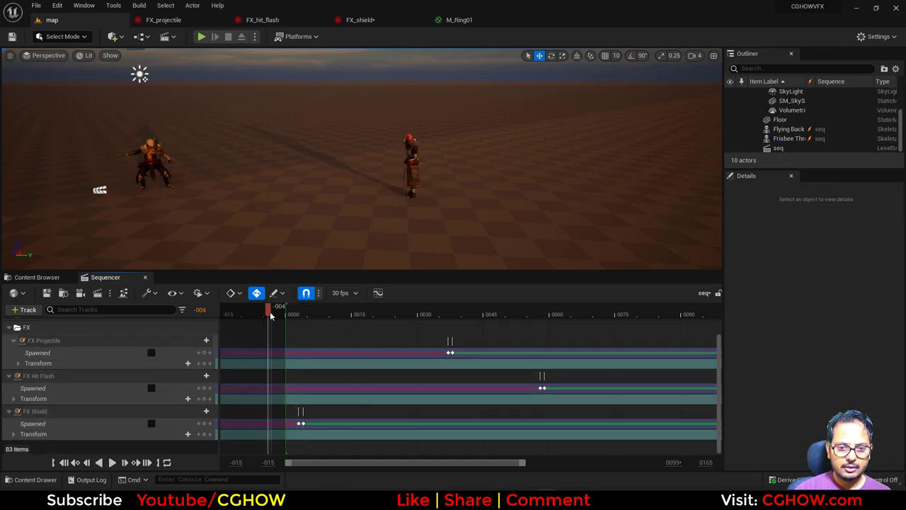
pyautogui.click(112, 462)
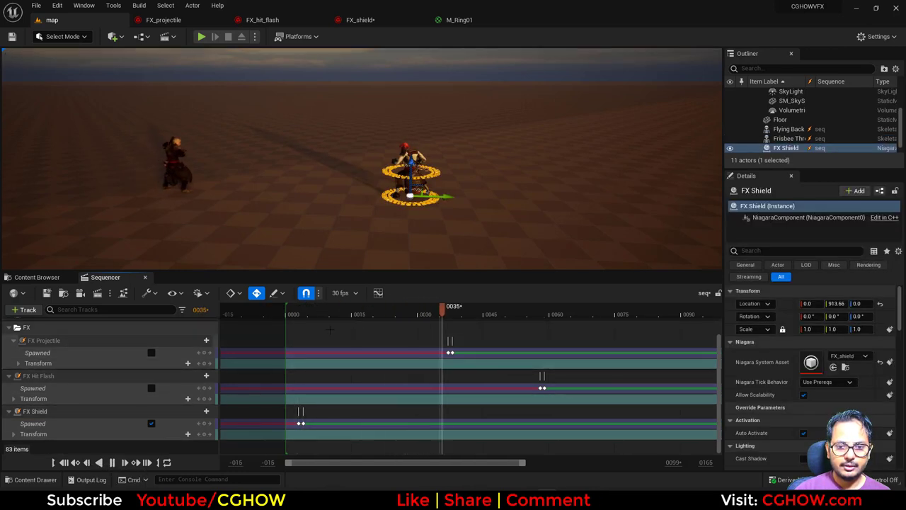
pyautogui.moveTo(285, 313); pyautogui.dragTo(322, 325)
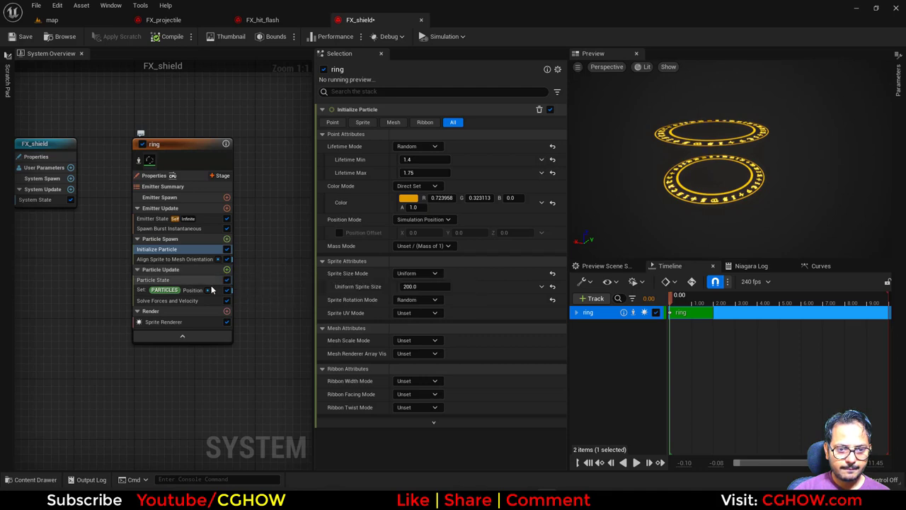
# Drive the multiplication's B input with a smooth rising Float from Curve reaching 1.0 at 0.5, scale it by 200, and preview the motion
pyautogui.click(185, 290)
pyautogui.click(541, 265)
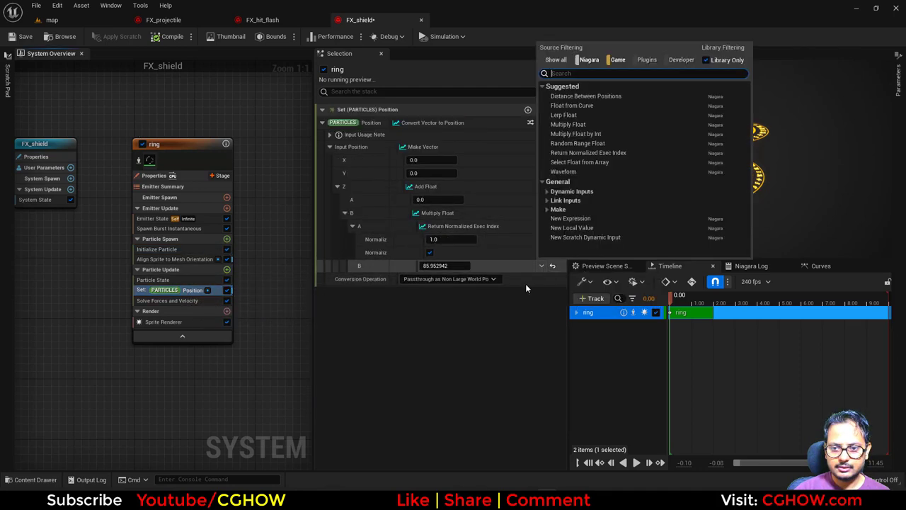
pyautogui.click(587, 105)
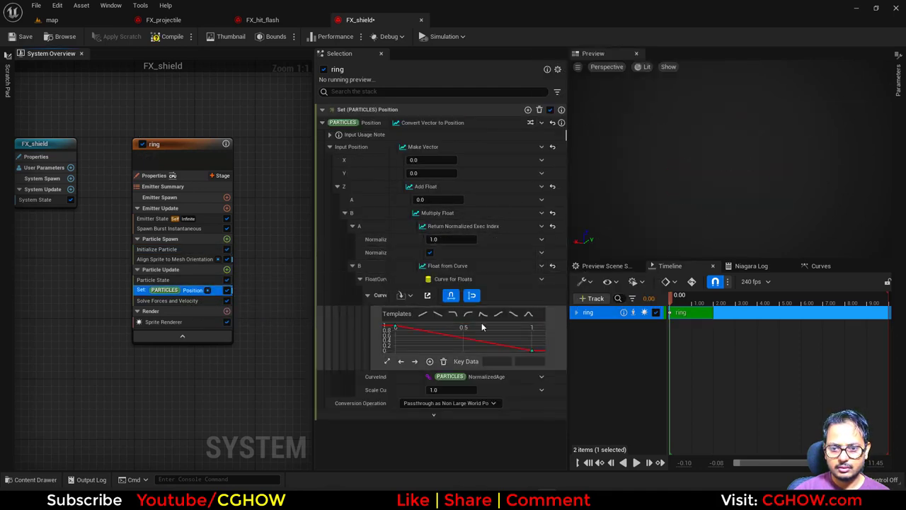
pyautogui.click(499, 313)
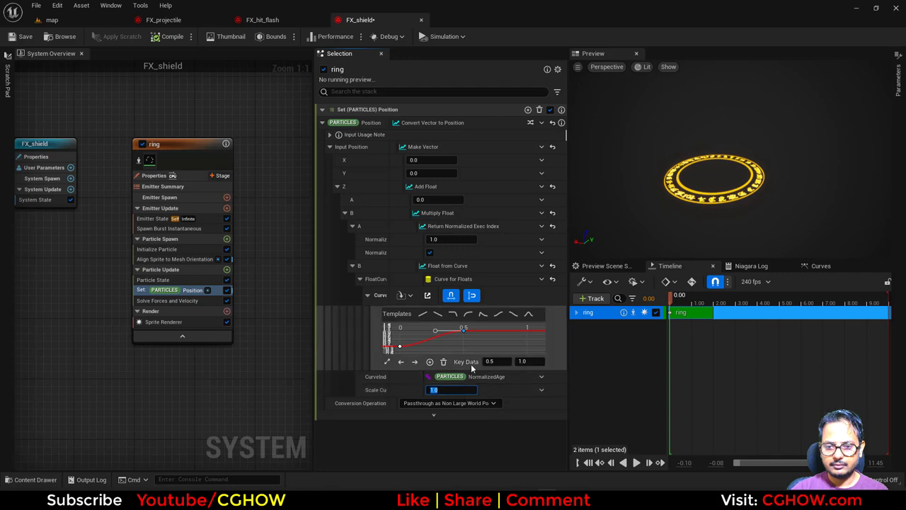
pyautogui.write('100')
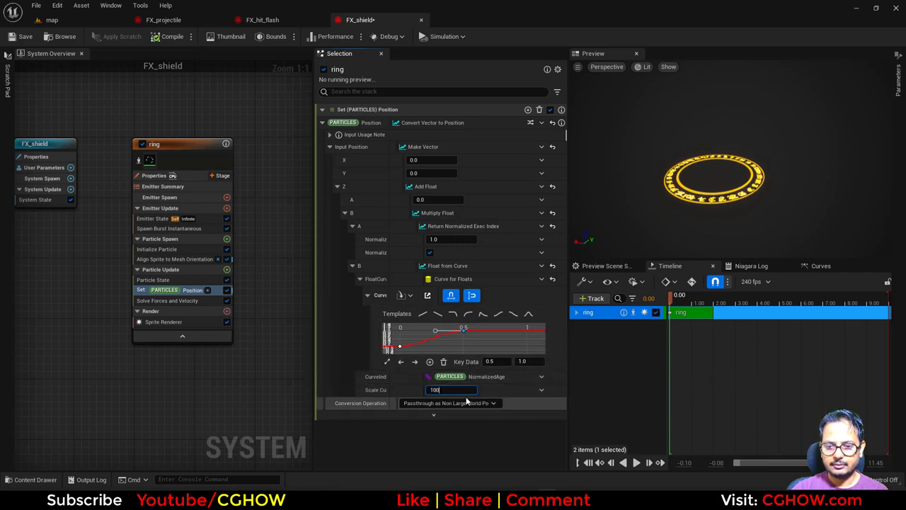
pyautogui.press('Return')
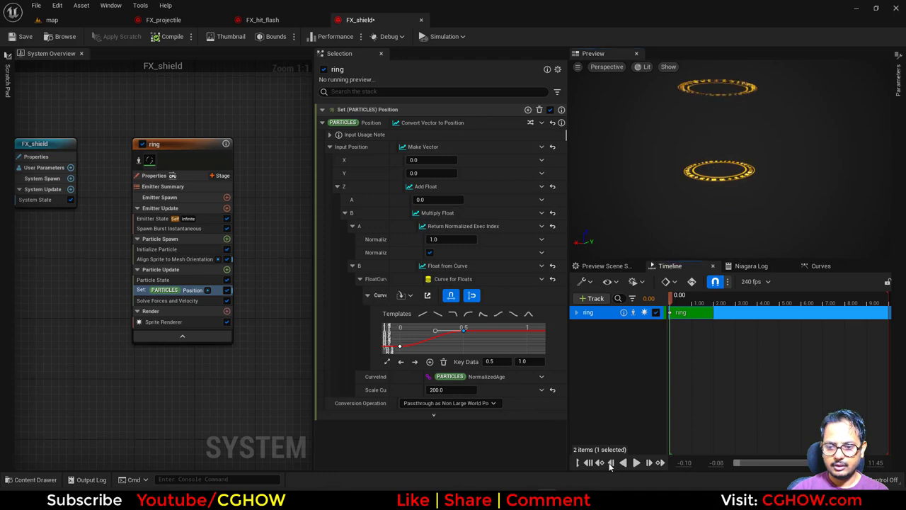
pyautogui.click(637, 462)
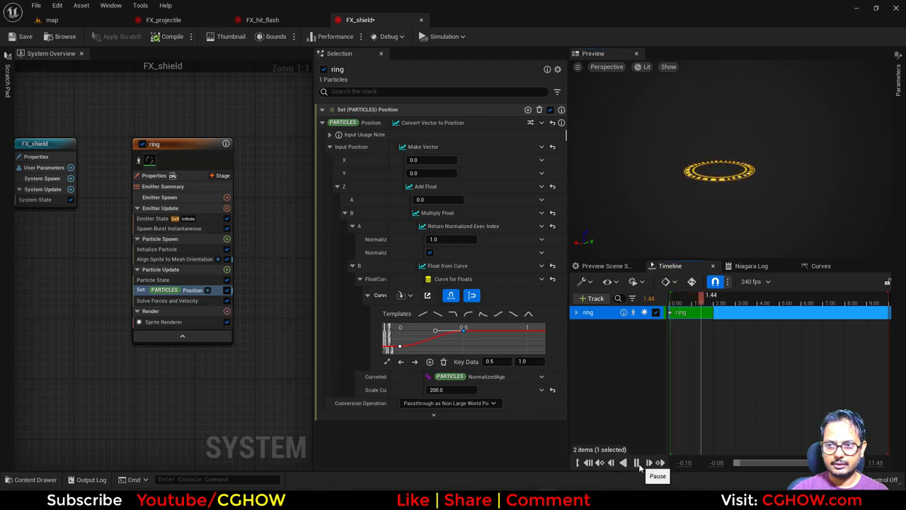
# Add a Sprite Rotation Rate module to the ring's Particle Update
pyautogui.click(226, 270)
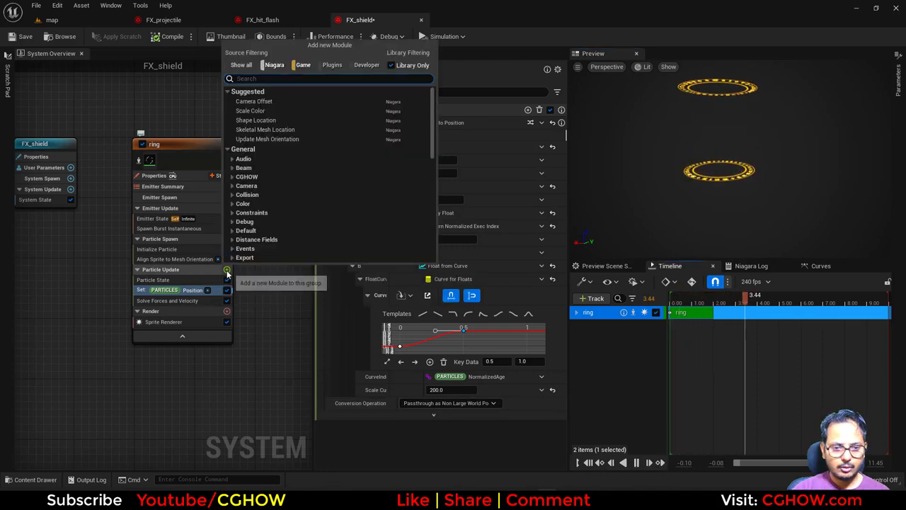
pyautogui.write('rate')
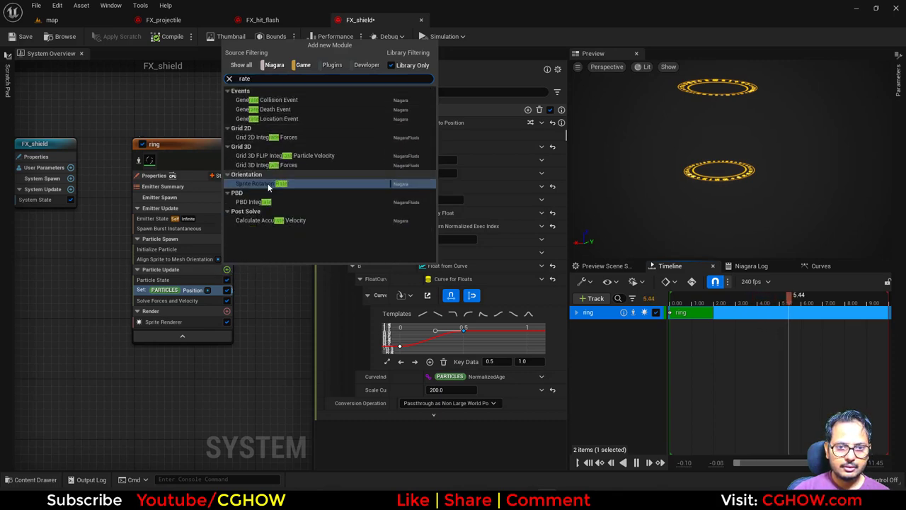
pyautogui.click(267, 186)
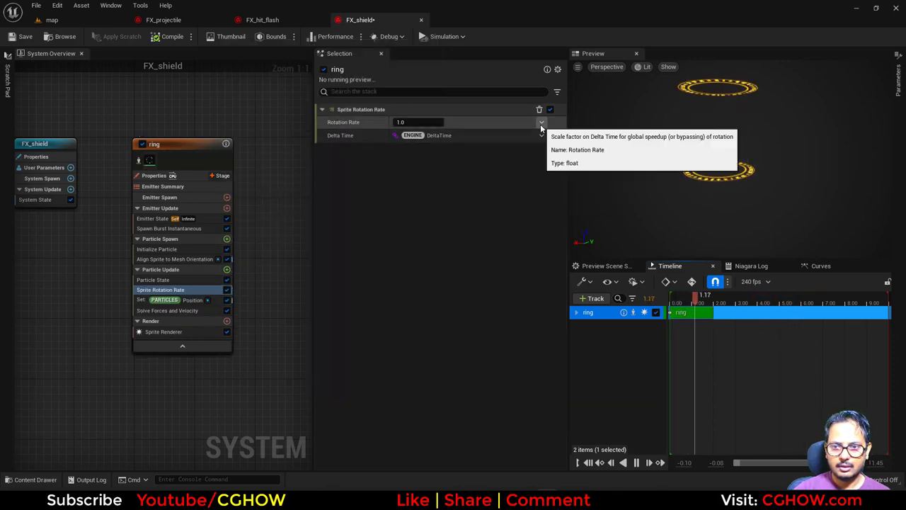
# Set the ring's Sprite Rotation Rate to 100 and check the spinning rings in the preview
pyautogui.click(421, 122)
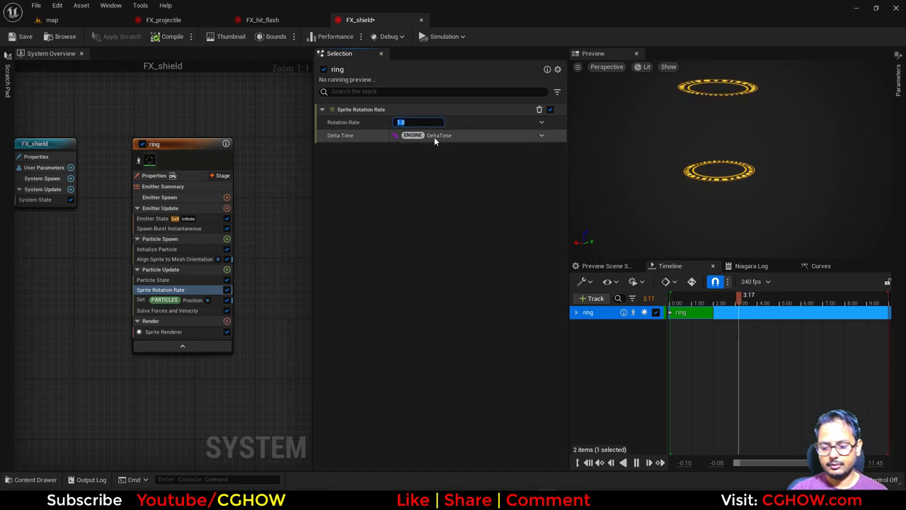
pyautogui.write('200100')
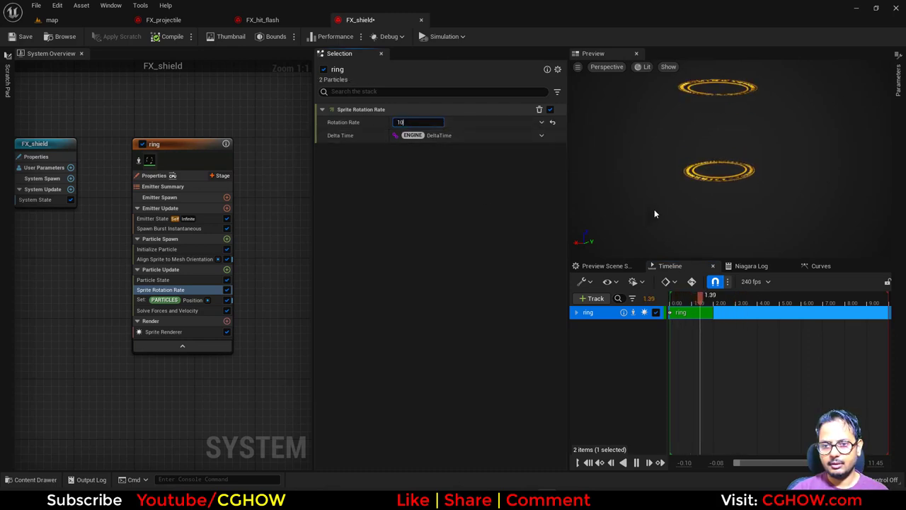
pyautogui.press('Return')
pyautogui.moveTo(683, 220); pyautogui.dragTo(682, 243)
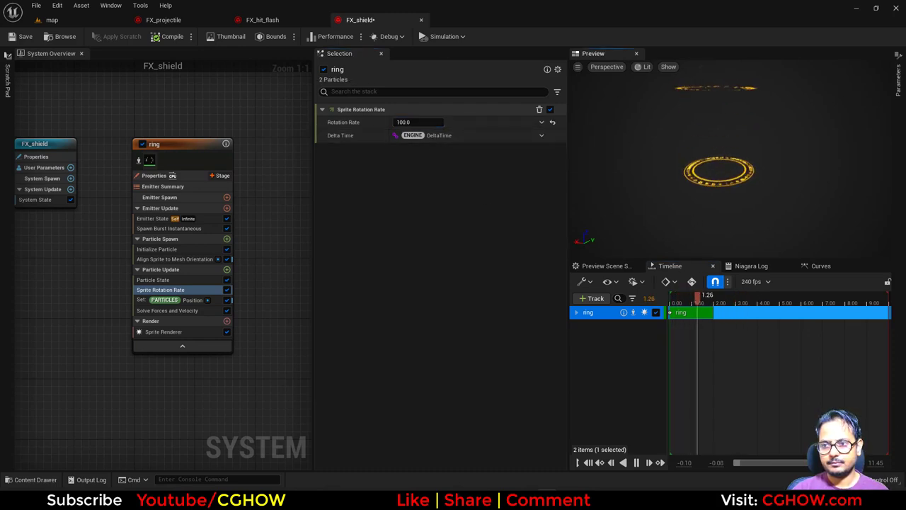
# Add a Scale Color module to the ring's Particle Update and drive Scale Alpha with a Float from Curve
pyautogui.click(226, 269)
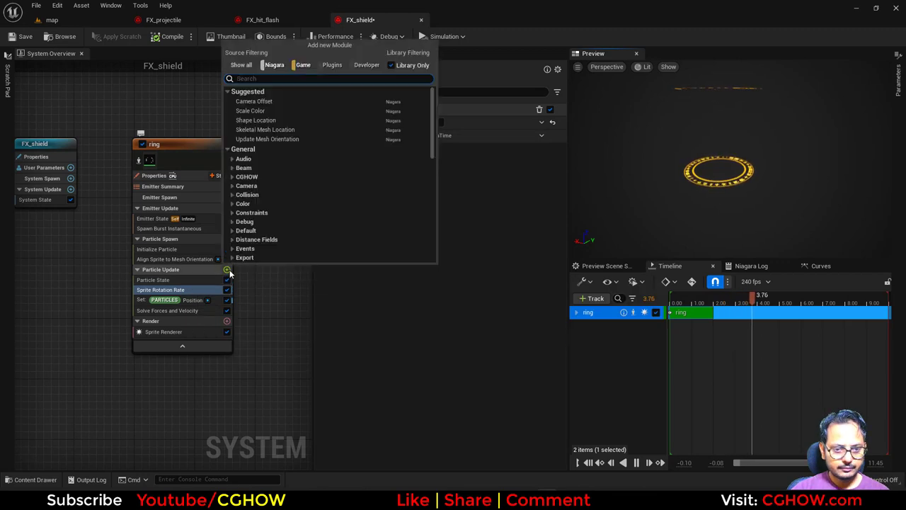
pyautogui.write('sca')
pyautogui.press('Return')
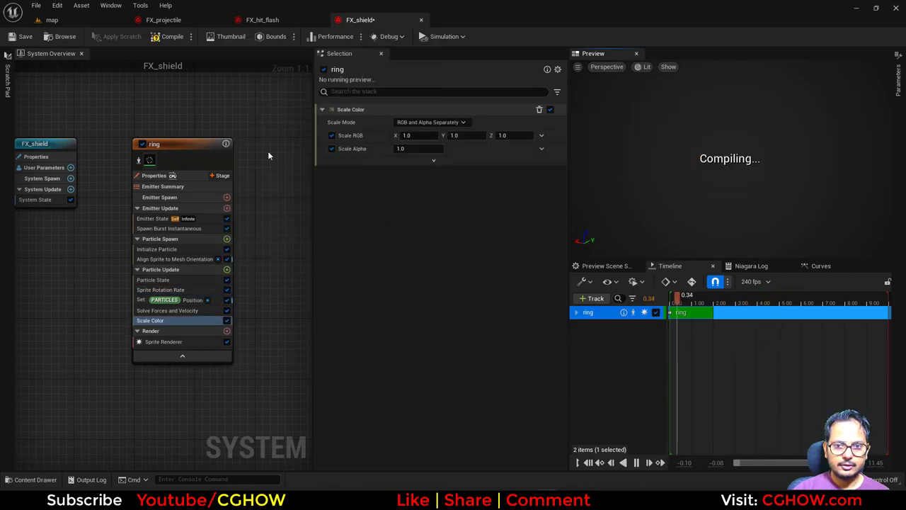
pyautogui.click(541, 149)
pyautogui.click(396, 219)
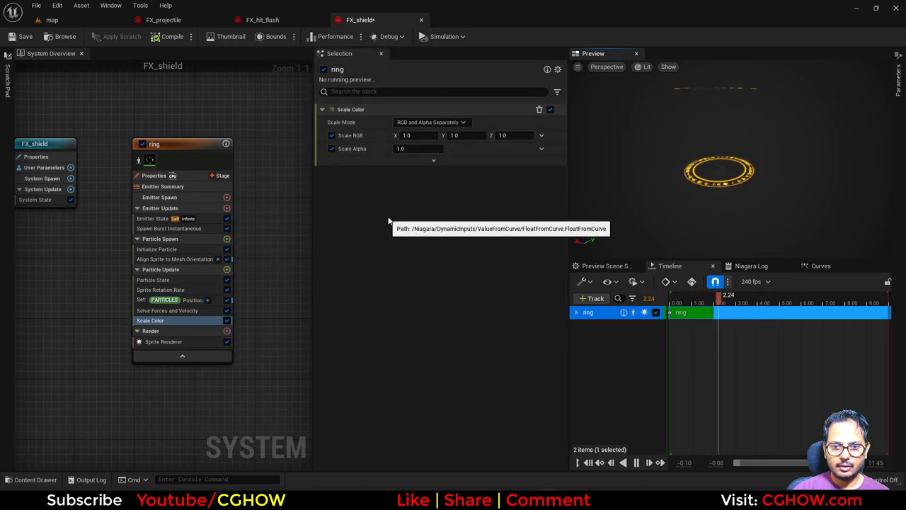
# Shape the Scale Alpha curve as a smooth rising ramp that reaches 1.0 at 0.3
pyautogui.click(483, 199)
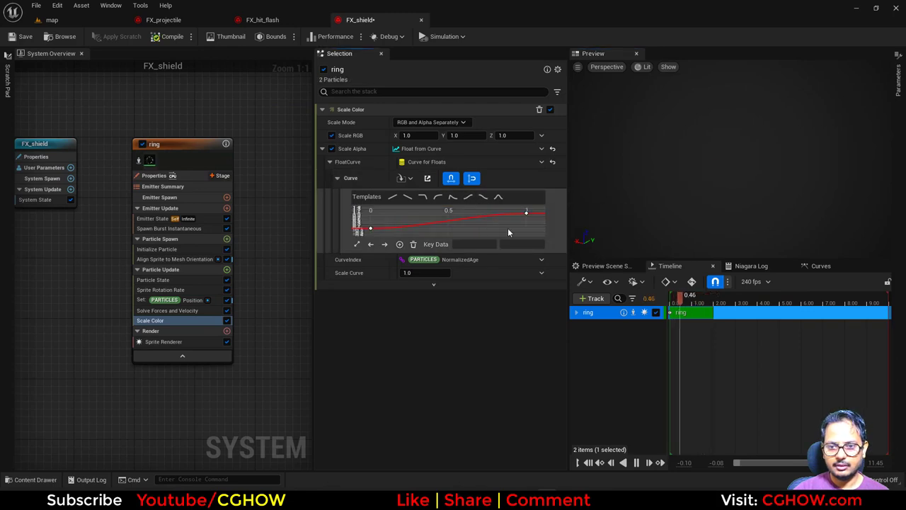
pyautogui.click(526, 212)
pyautogui.click(462, 244)
pyautogui.write('0.3')
pyautogui.press('Return')
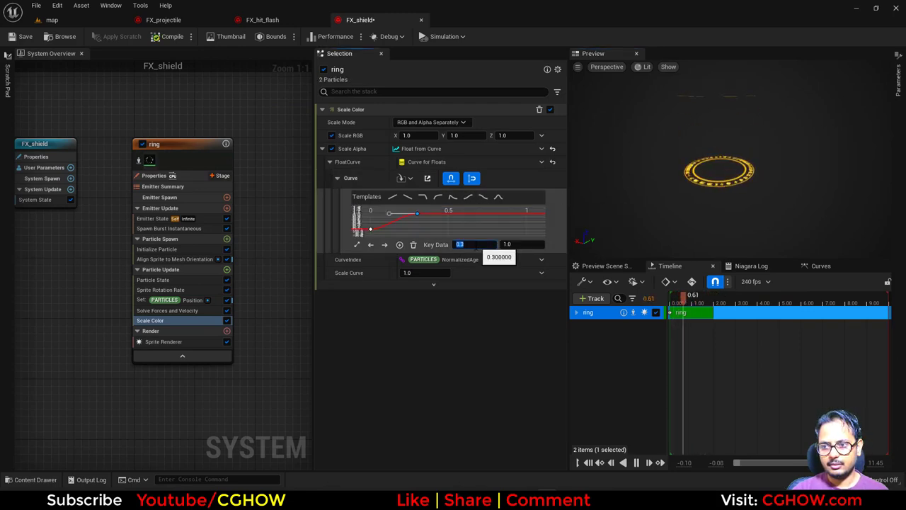
pyautogui.click(636, 463)
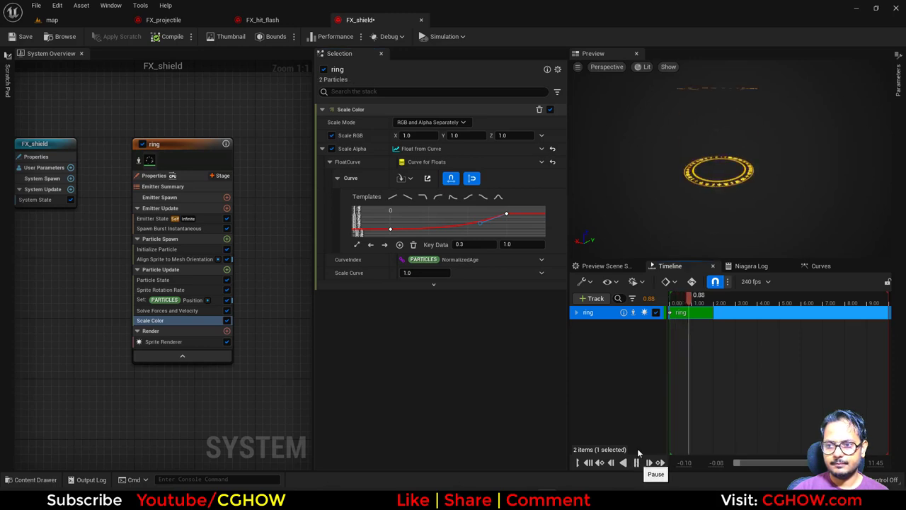
# Play the level sequence from its start to check the rotating, fading rings around the character
pyautogui.click(110, 19)
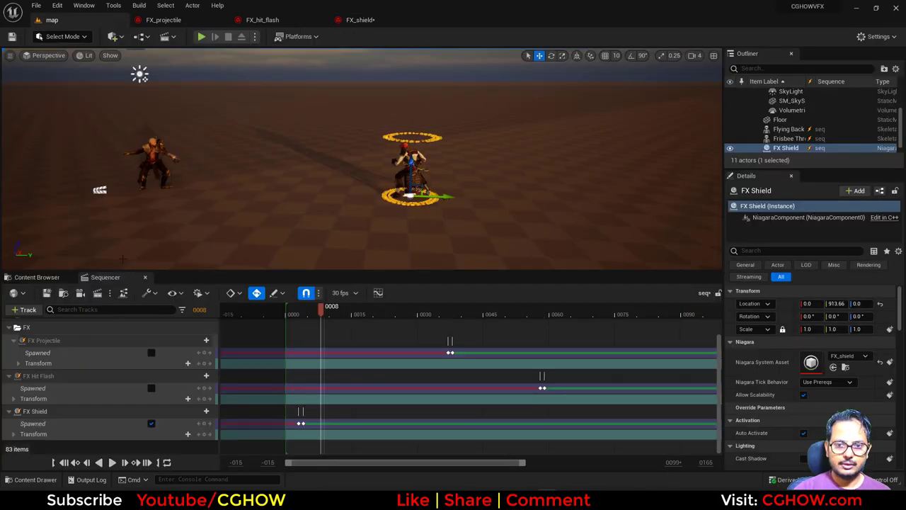
pyautogui.click(64, 461)
pyautogui.click(112, 462)
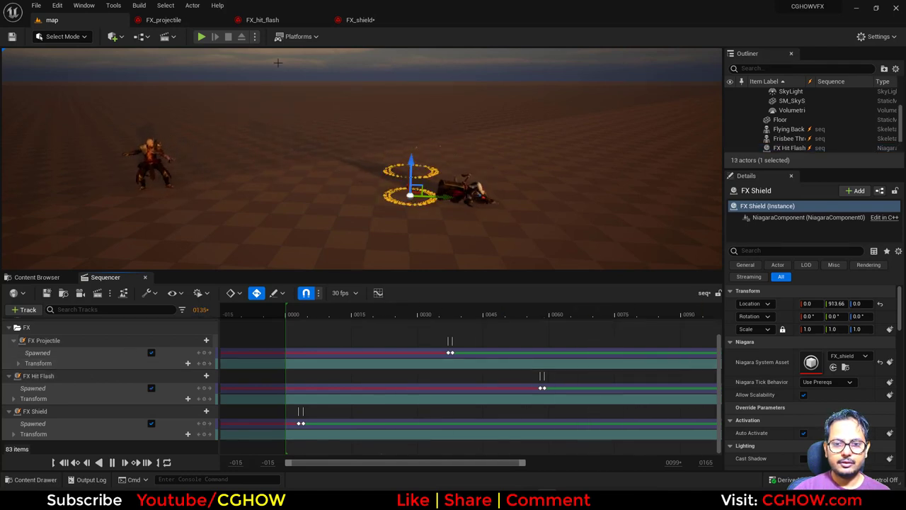
# Close the FX_projectile and FX_hit_flash editors
pyautogui.click(164, 20)
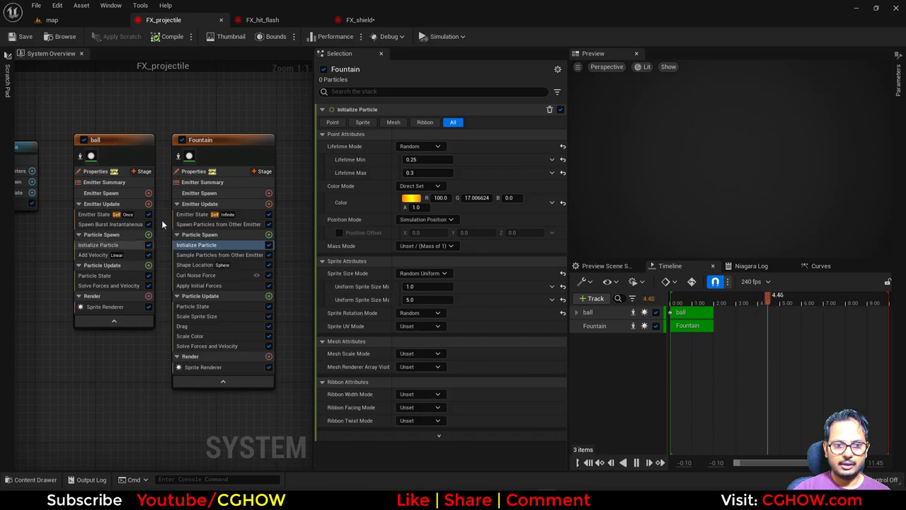
pyautogui.click(221, 20)
pyautogui.click(220, 20)
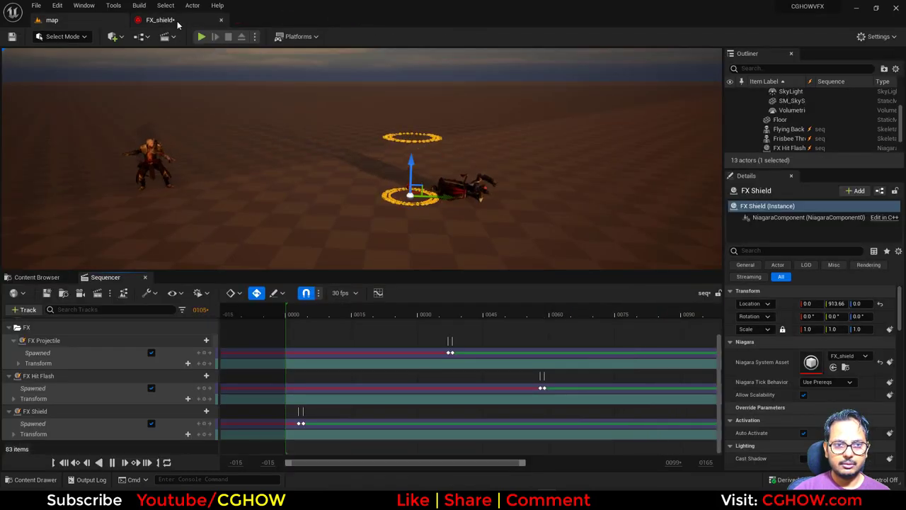
# In FX_shield, switch the ring's Initialize Particle Lifetime Mode to Direct Set with a Lifetime of 5.0
pyautogui.click(177, 21)
pyautogui.click(155, 218)
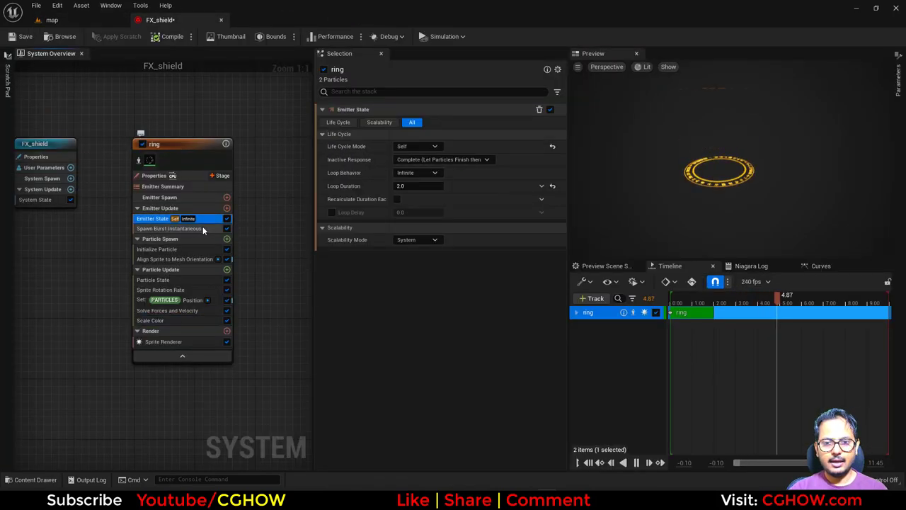
pyautogui.click(170, 248)
pyautogui.click(418, 146)
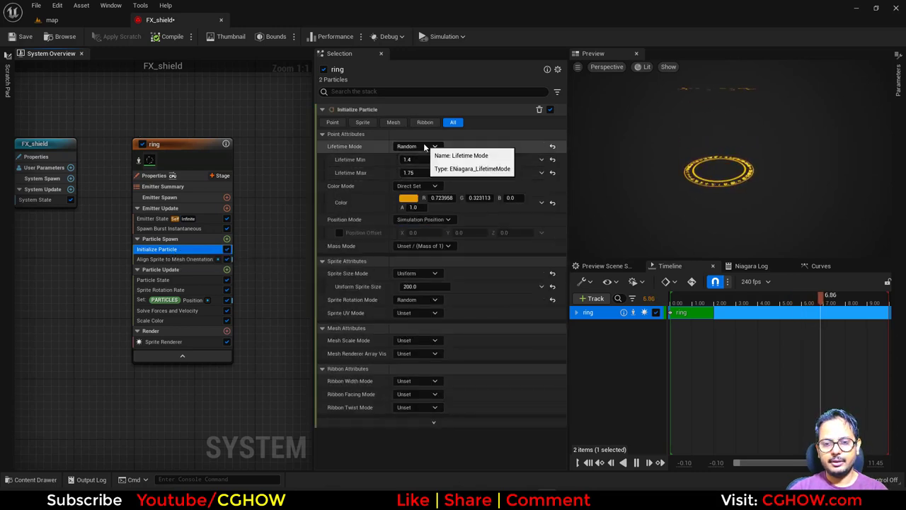
pyautogui.click(416, 160)
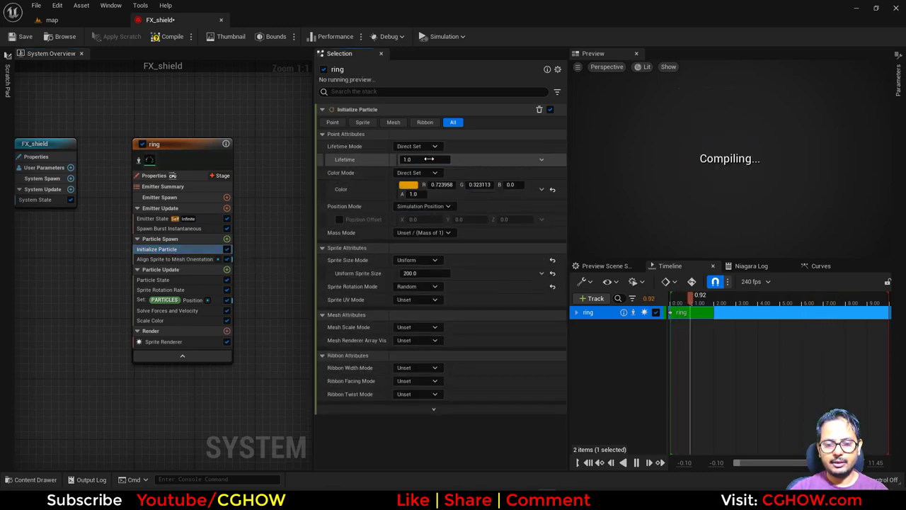
pyautogui.click(424, 159)
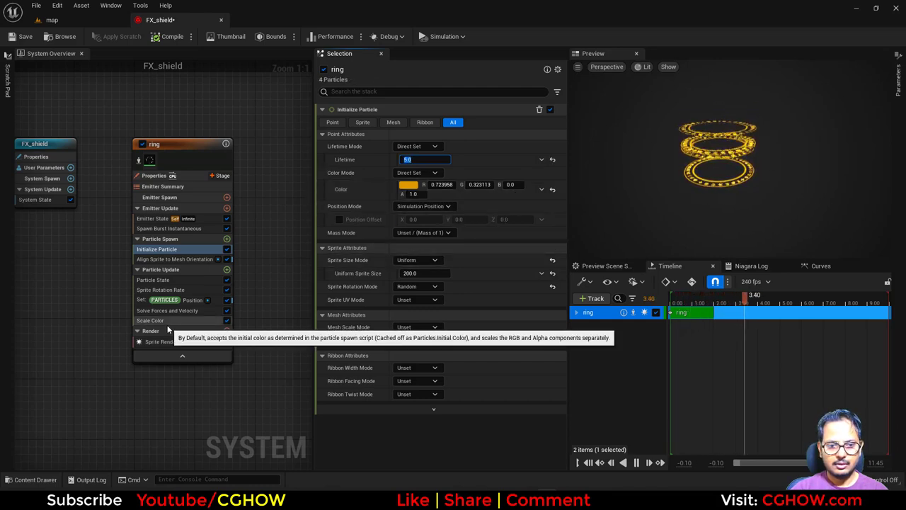
# Set the ring's Emitter State to a Loop Duration of 5.0 and Loop Behavior Once
pyautogui.click(162, 218)
pyautogui.click(419, 187)
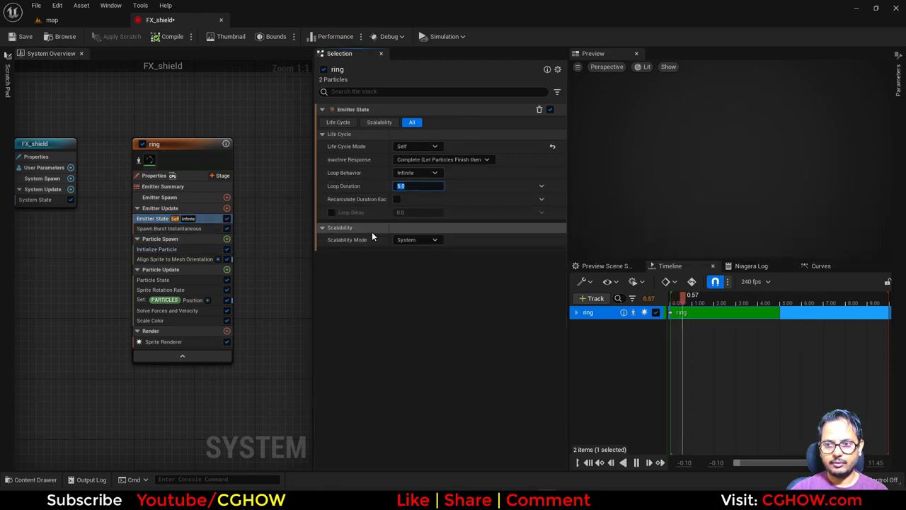
pyautogui.click(418, 173)
pyautogui.click(412, 194)
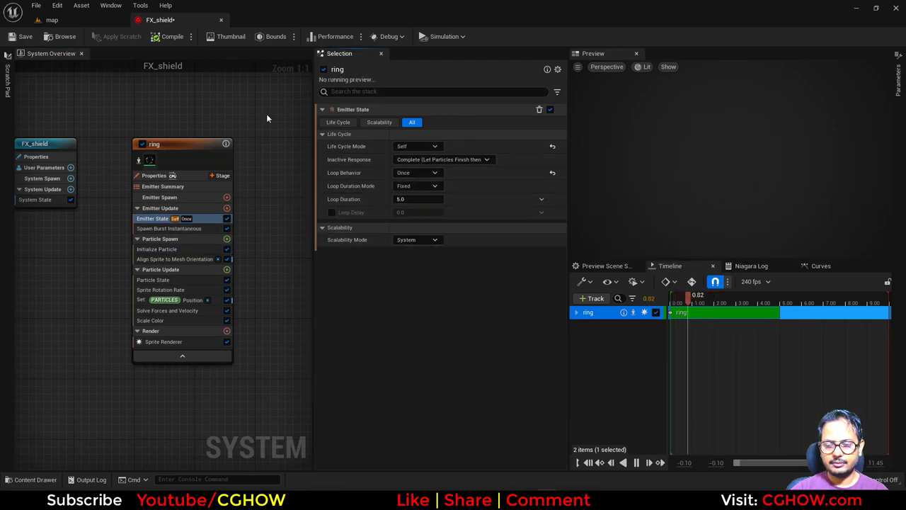
# Key FX Hit Flash's Spawned track on at frame 69 and off at frame 70, and replay the sequence
pyautogui.click(84, 20)
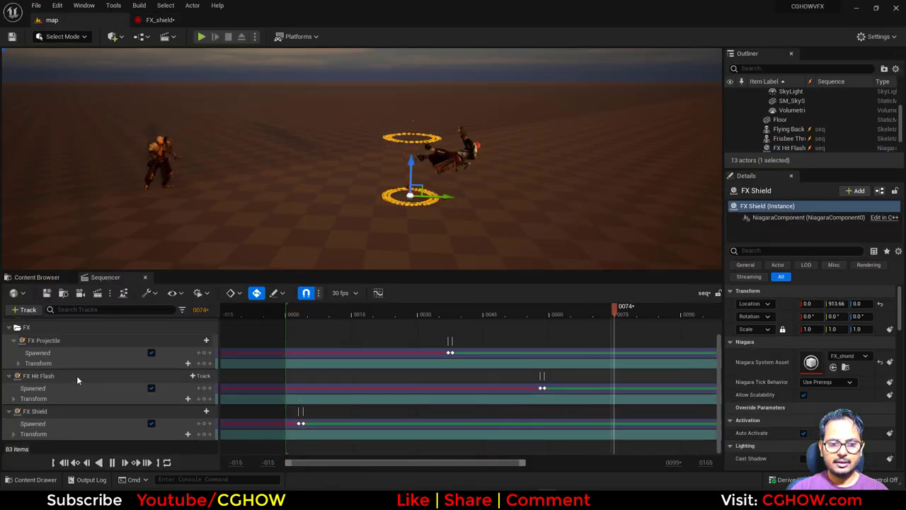
pyautogui.moveTo(556, 313); pyautogui.dragTo(589, 318)
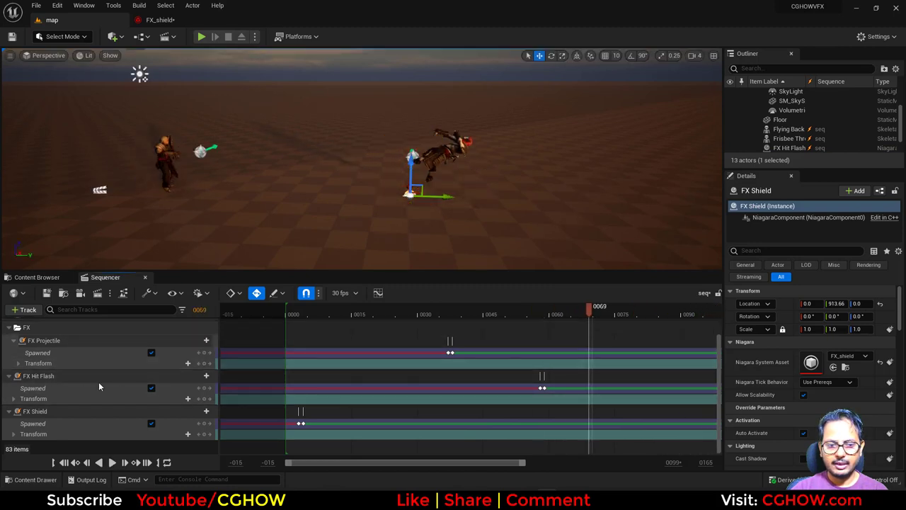
pyautogui.click(124, 462)
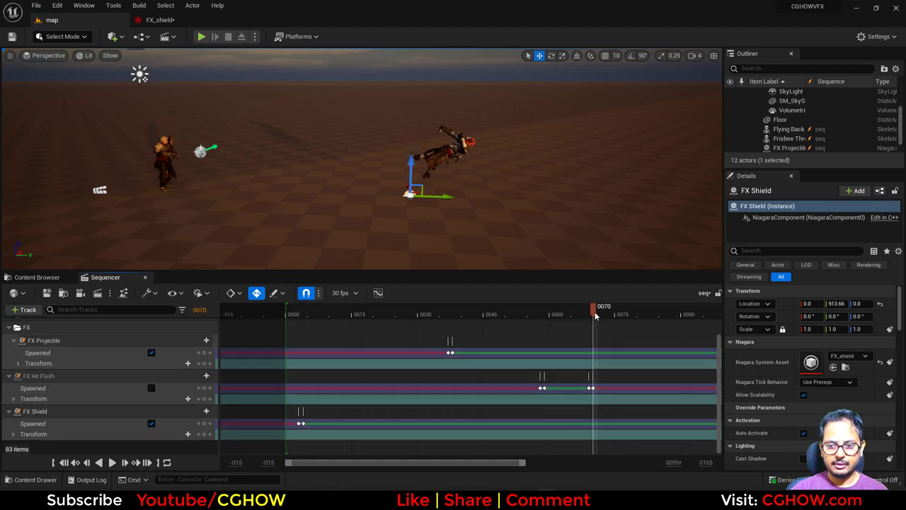
pyautogui.moveTo(594, 313); pyautogui.dragTo(220, 317)
pyautogui.click(111, 462)
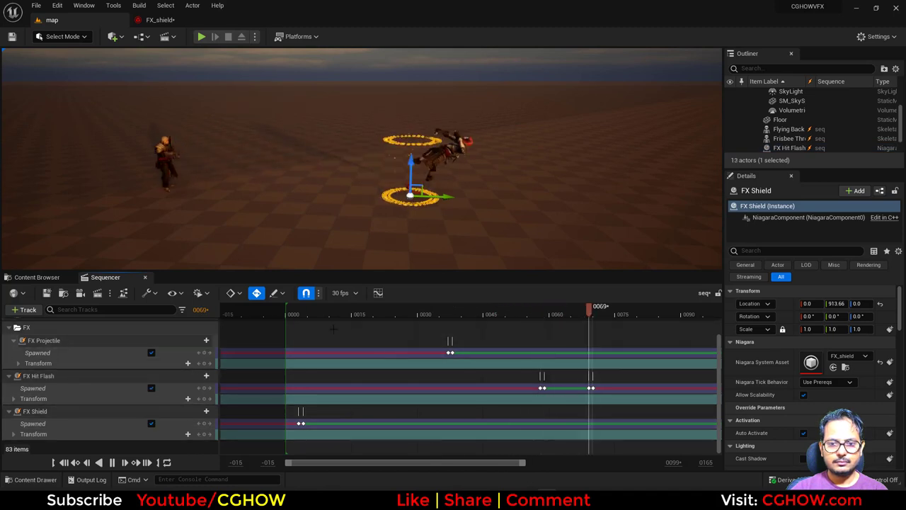
# Set the ring's particle Lifetime to 3.0 and watch the sequence with its timeline range extended to frame 165
pyautogui.click(162, 20)
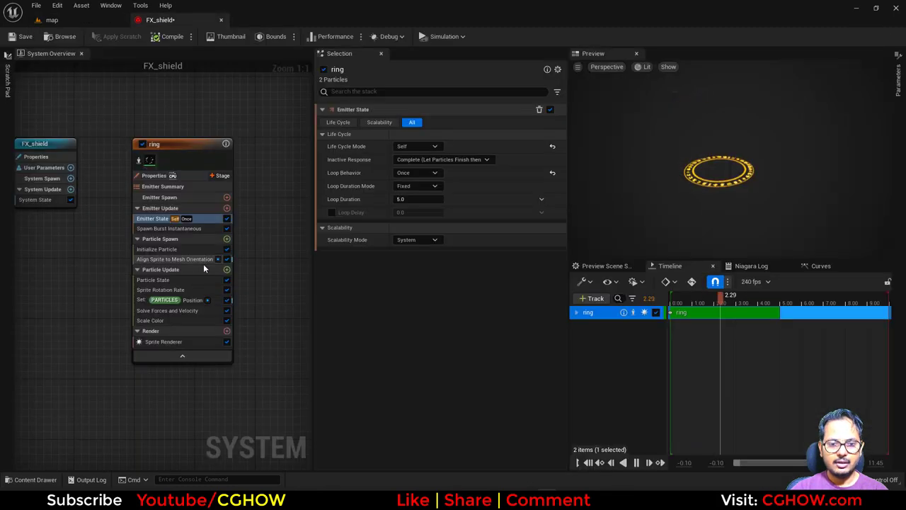
pyautogui.click(157, 249)
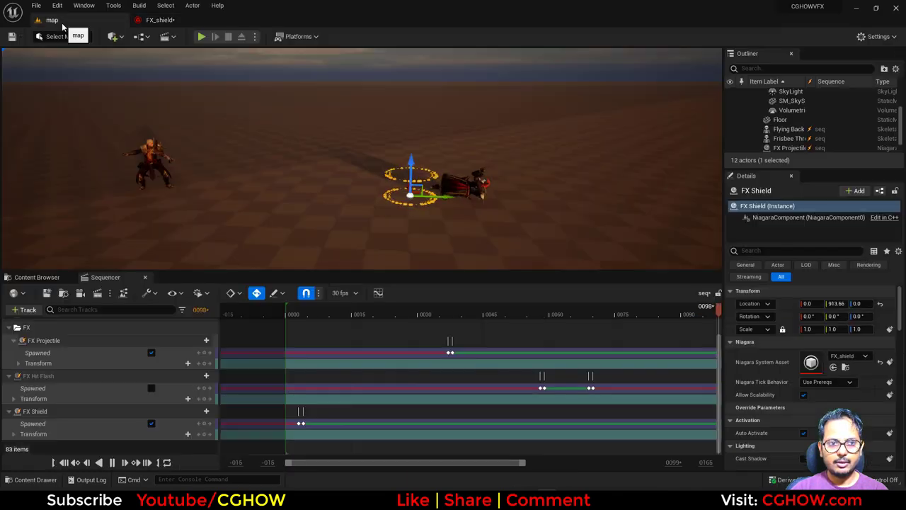
pyautogui.click(52, 20)
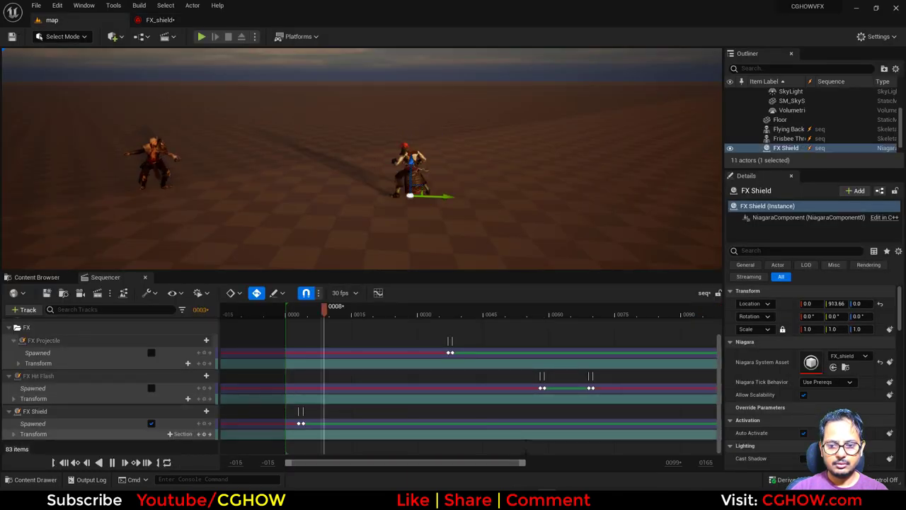
pyautogui.moveTo(521, 463); pyautogui.dragTo(679, 475)
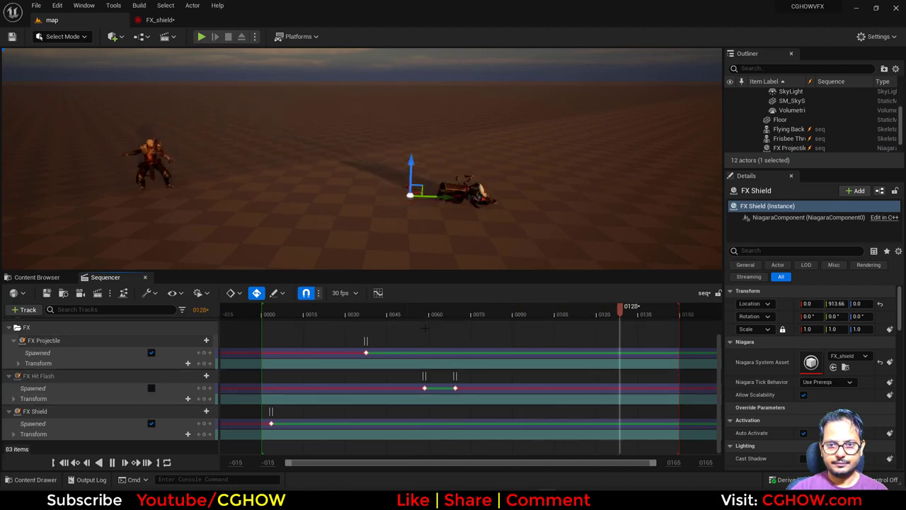
# Revise the ring's particle Lifetime in Initialize Particle and review its Scale Color alpha curve
pyautogui.click(172, 20)
pyautogui.click(426, 160)
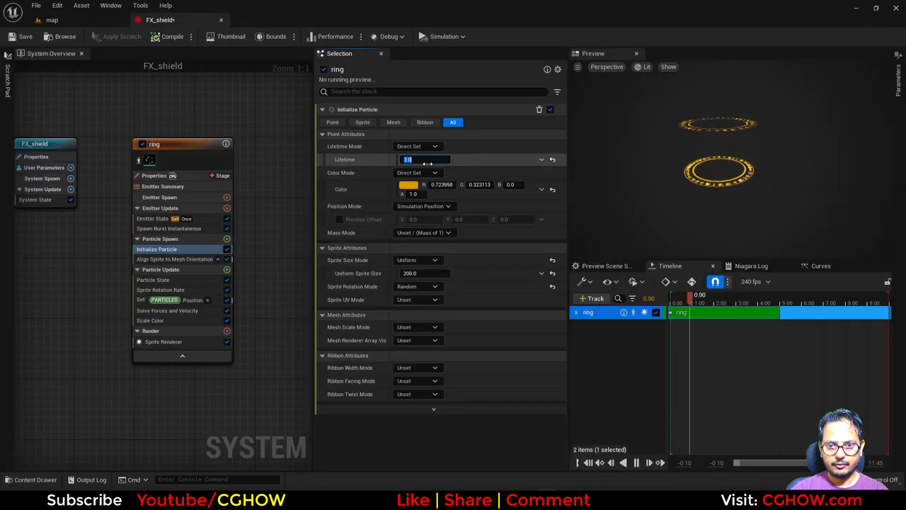
pyautogui.click(152, 320)
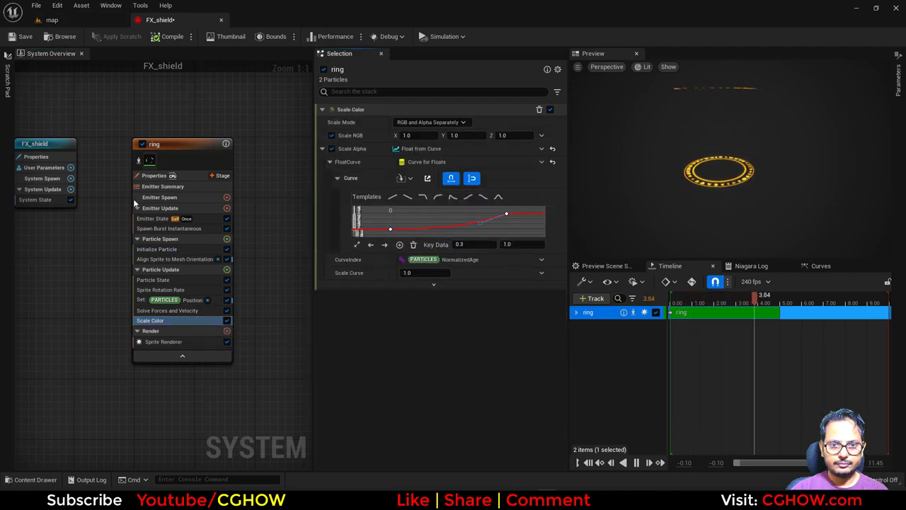
# Move the 1.0 key of the particle position's Z height curve to 0.2
pyautogui.click(170, 300)
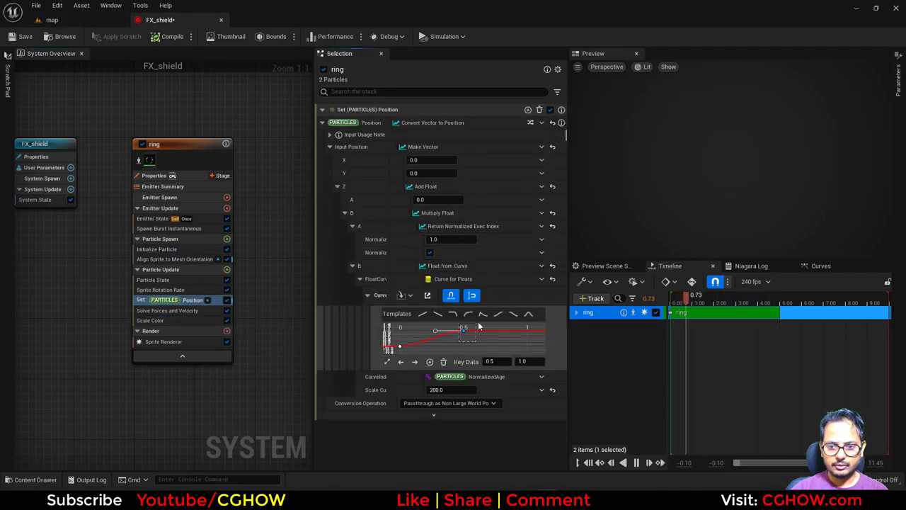
pyautogui.click(496, 361)
pyautogui.write('0.2')
pyautogui.press('Return')
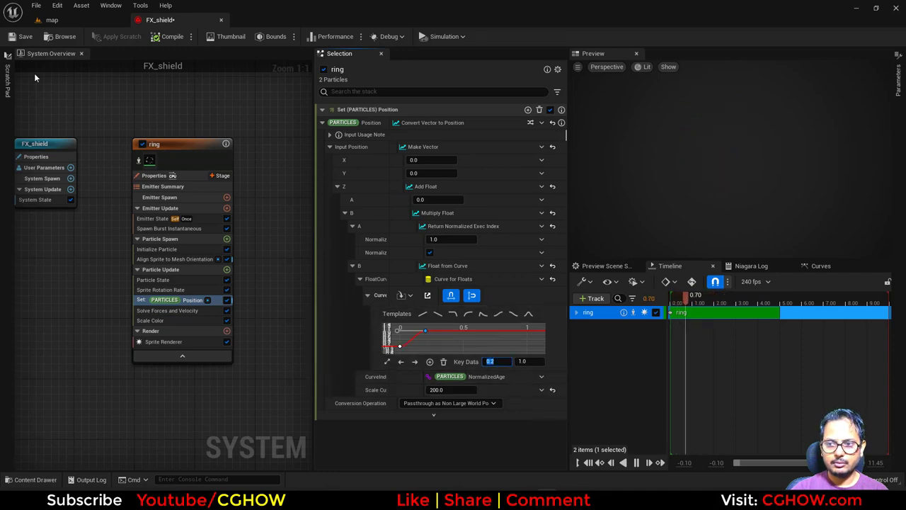
# Replay the level sequence from its start to check how quickly the shield rings rise
pyautogui.click(52, 20)
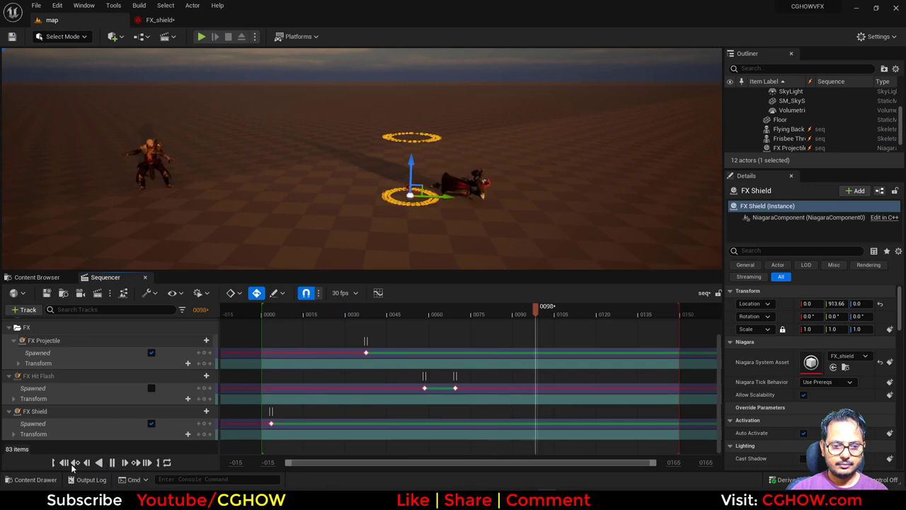
pyautogui.click(71, 466)
pyautogui.click(113, 462)
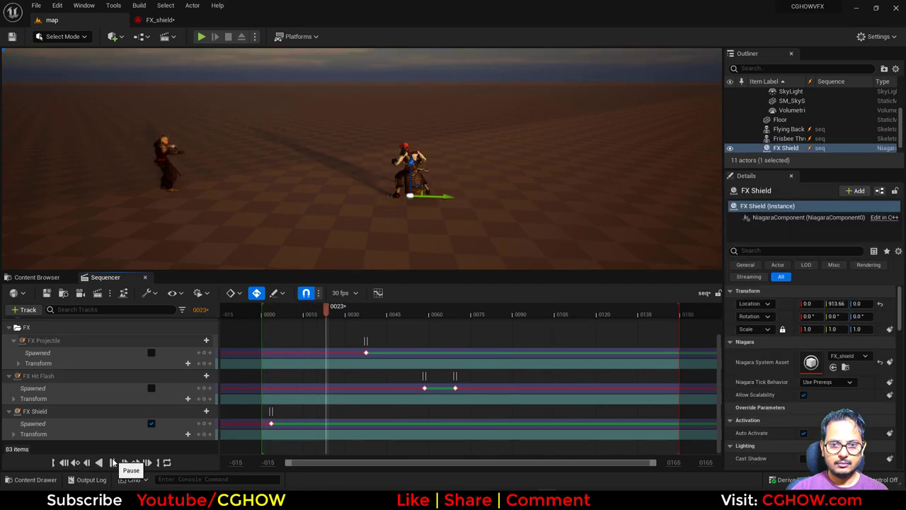
# Move the 1.0 key of the particle position's Z height curve to 0.5 and replay the level sequence
pyautogui.click(173, 20)
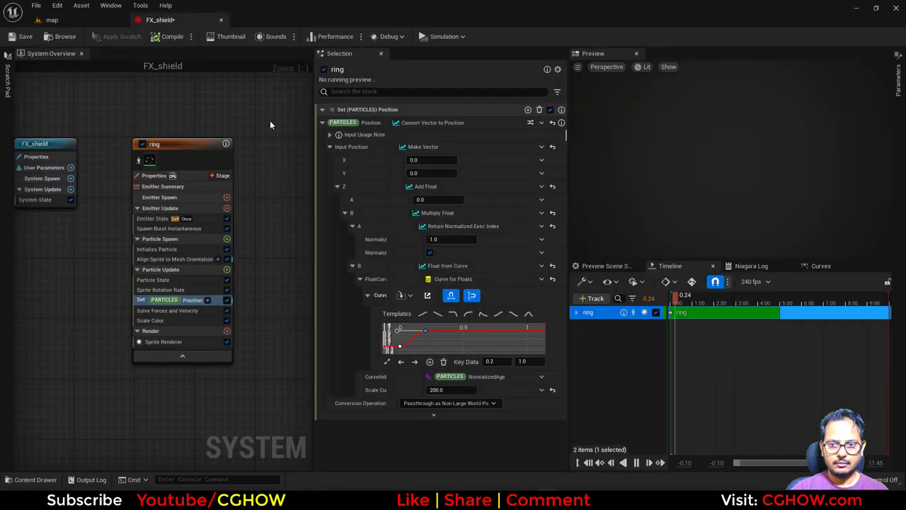
pyautogui.click(494, 362)
pyautogui.write('0.5')
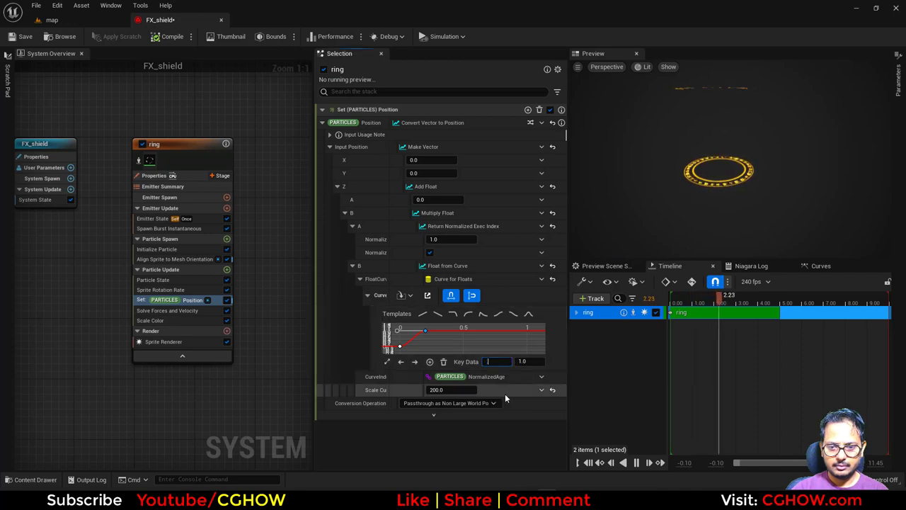
pyautogui.press('Return')
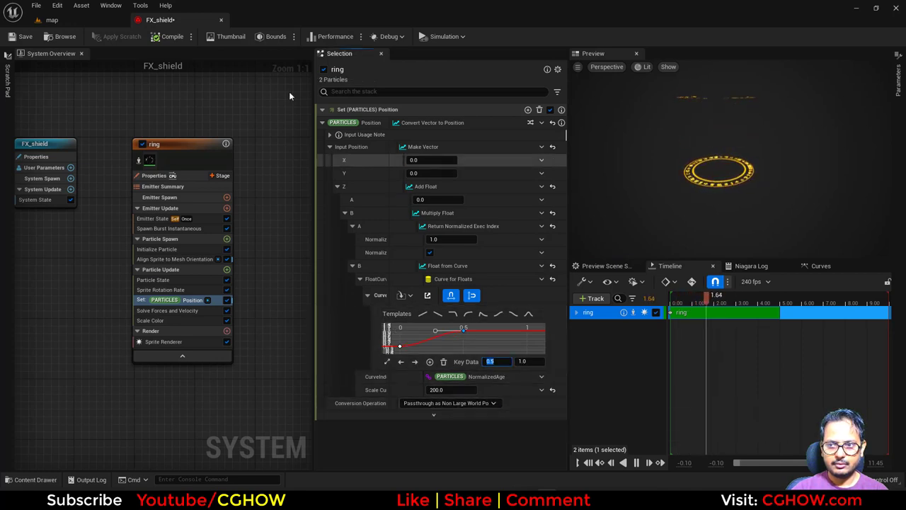
pyautogui.click(96, 22)
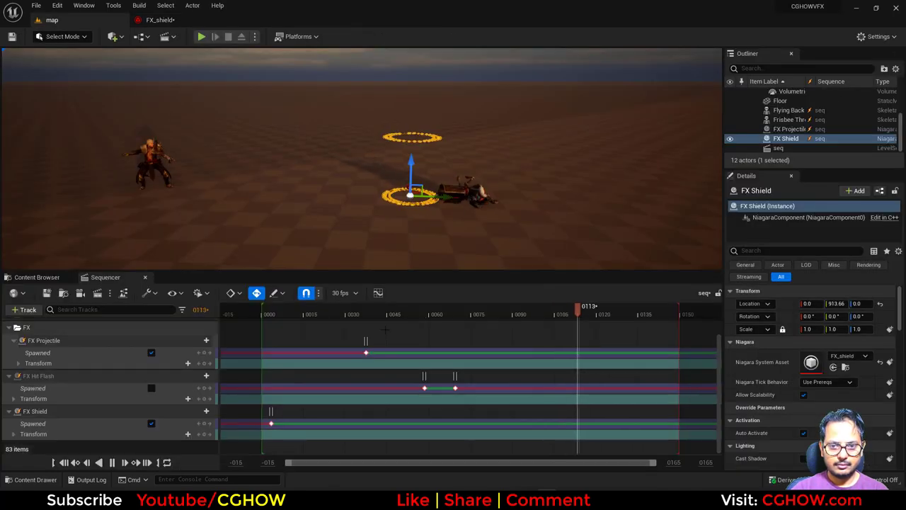
pyautogui.click(112, 463)
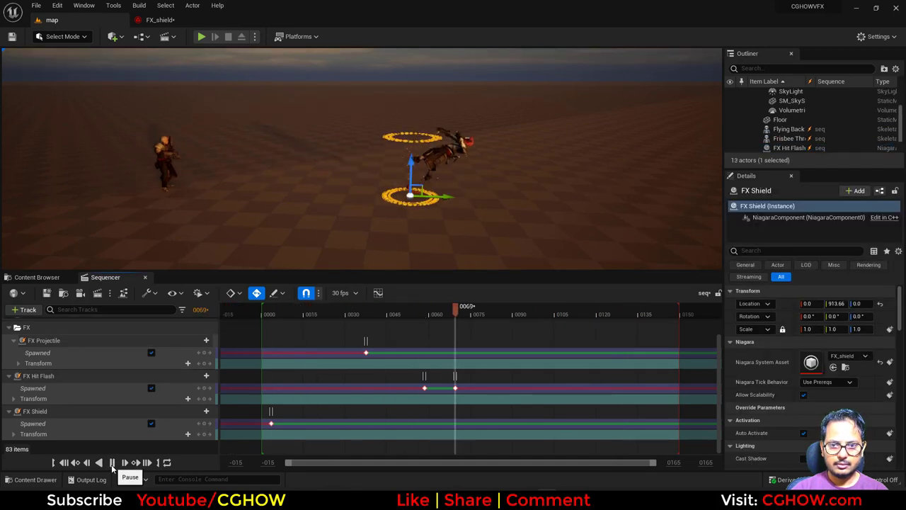
# Rework the Z height curve with its 1.0 key at 0.5, bend the start key's tangent upward and check the level sequence
pyautogui.click(172, 22)
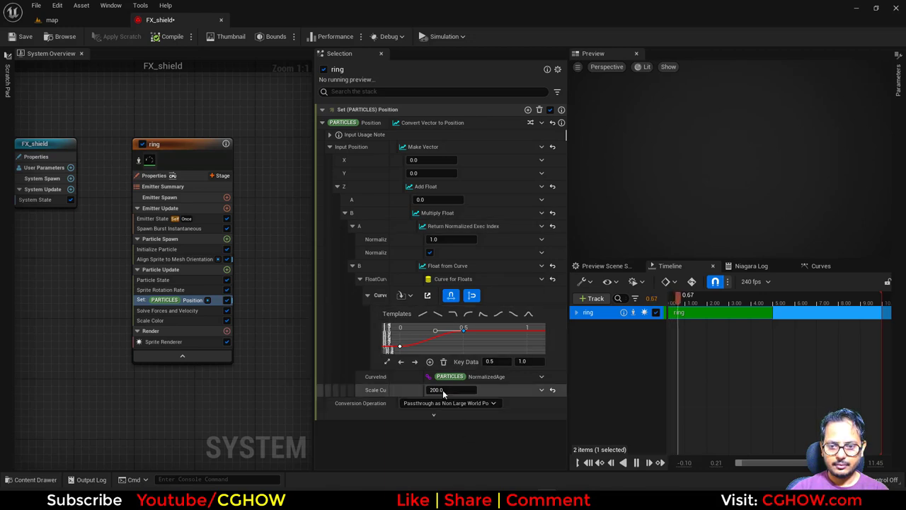
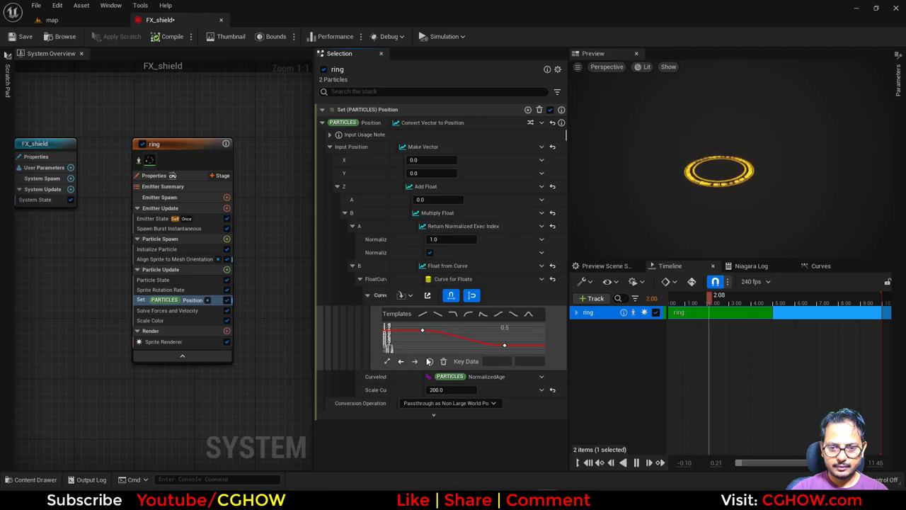
pyautogui.moveTo(438, 347); pyautogui.dragTo(445, 352)
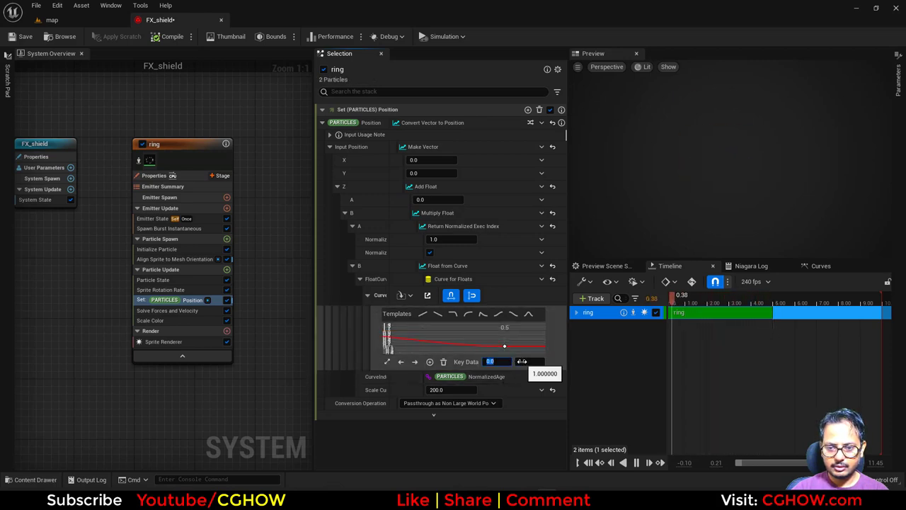
pyautogui.moveTo(504, 345); pyautogui.dragTo(504, 346)
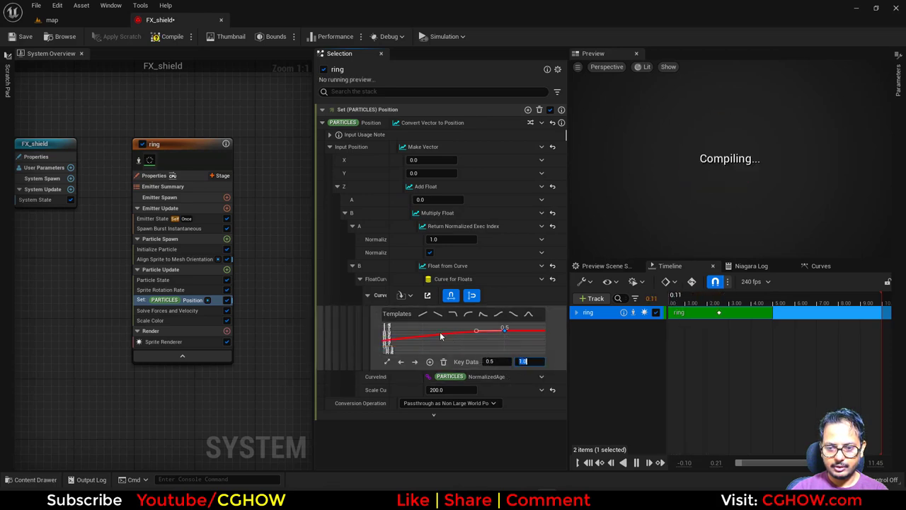
pyautogui.click(405, 346)
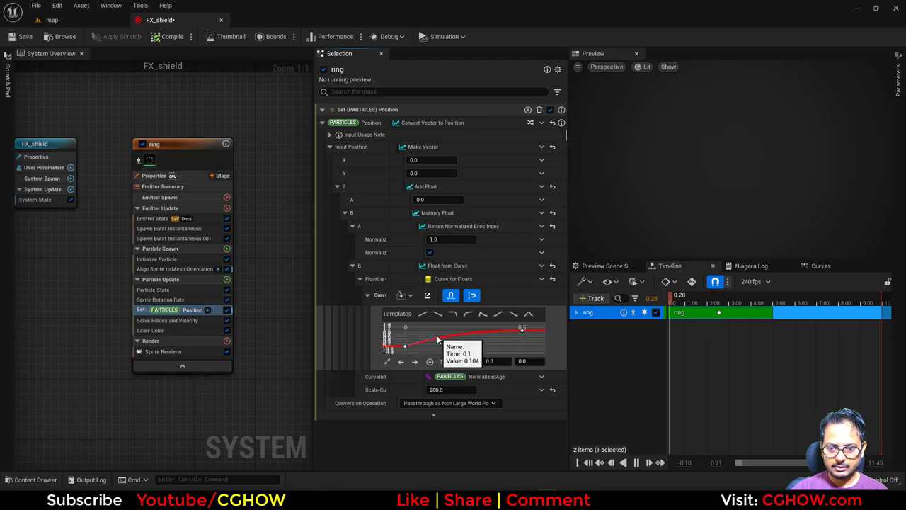
pyautogui.click(52, 19)
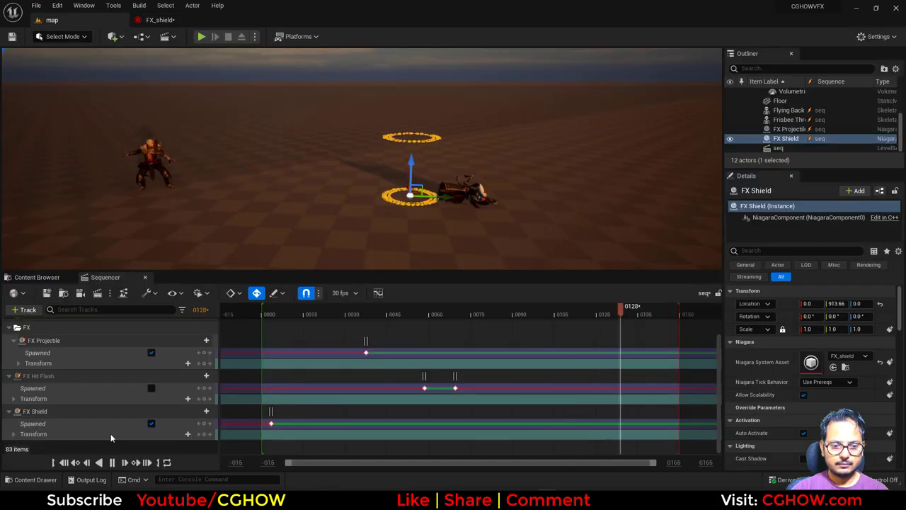
# Move the Z height curve's 1.0 key to 0.4 and watch the rings rise in the level sequence
pyautogui.click(160, 20)
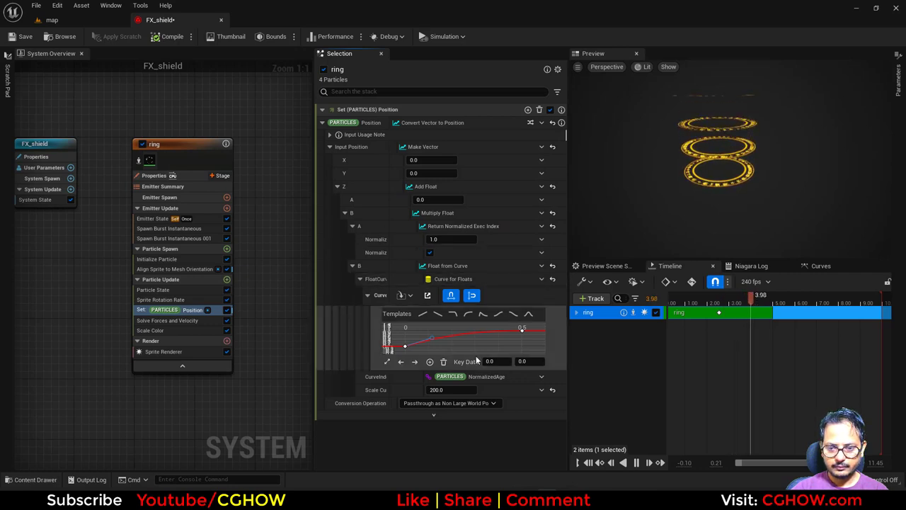
pyautogui.moveTo(508, 345); pyautogui.dragTo(522, 329)
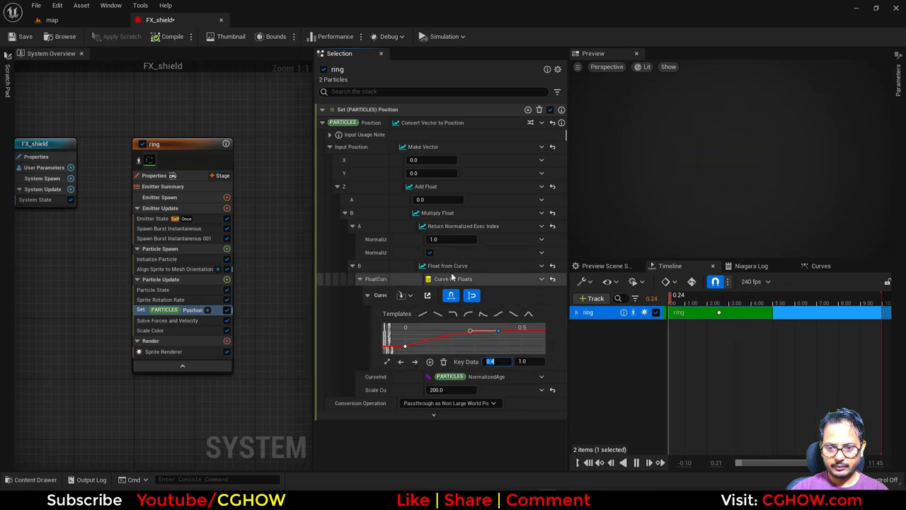
pyautogui.click(52, 20)
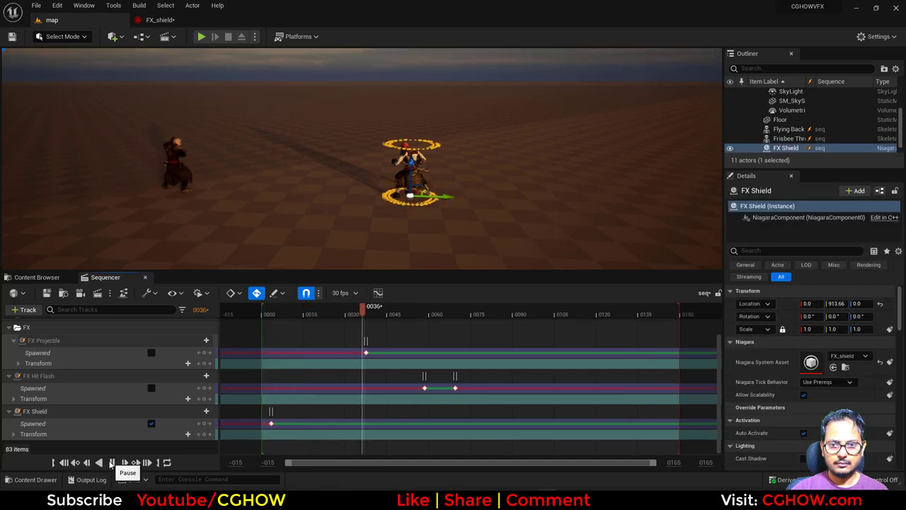
# Bend the Z height curve's start tangent downward for a slow start, replay the level sequence and scrub to frame 16
pyautogui.click(158, 22)
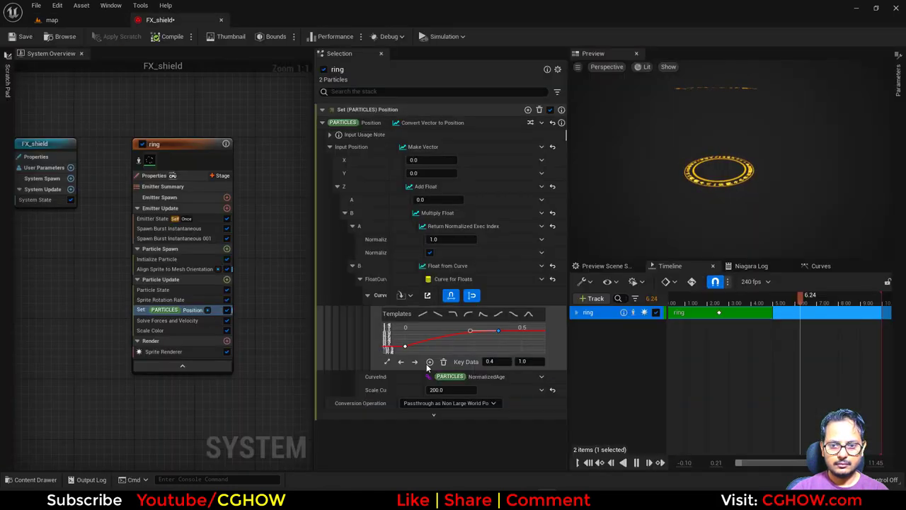
pyautogui.moveTo(431, 337); pyautogui.dragTo(434, 350)
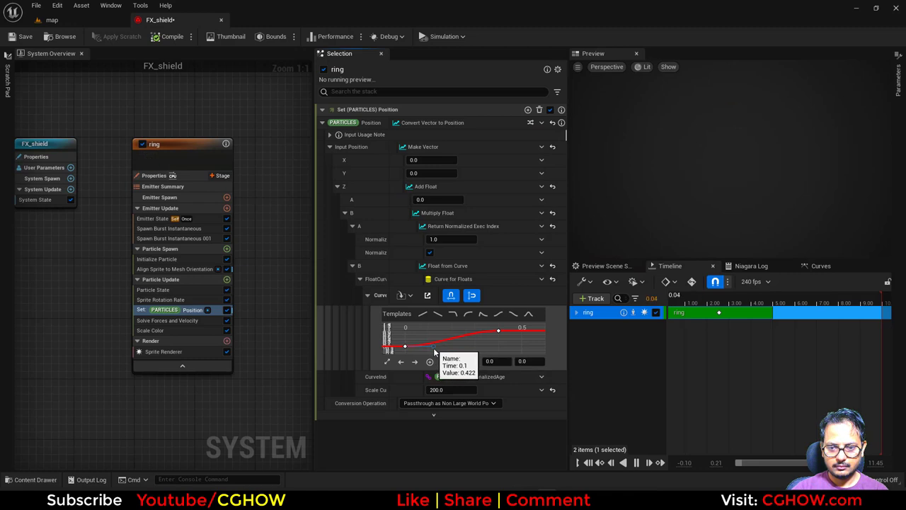
pyautogui.click(80, 17)
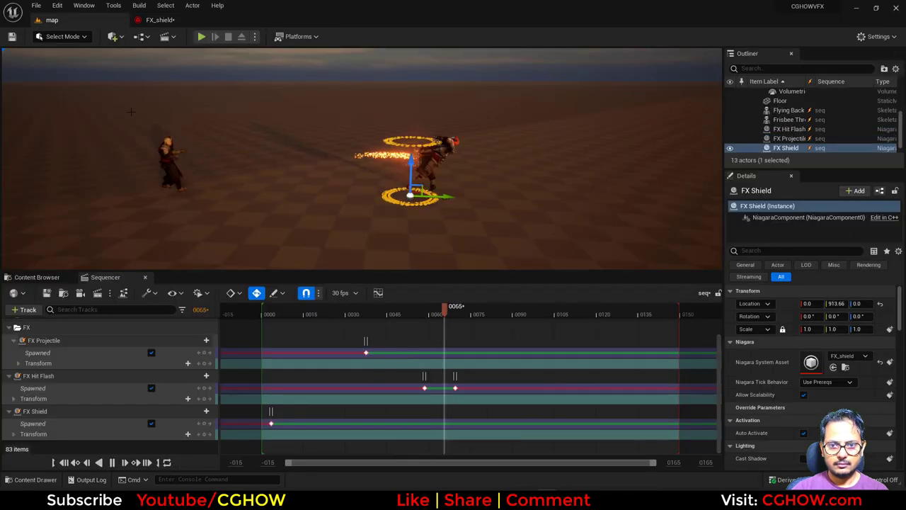
pyautogui.click(63, 462)
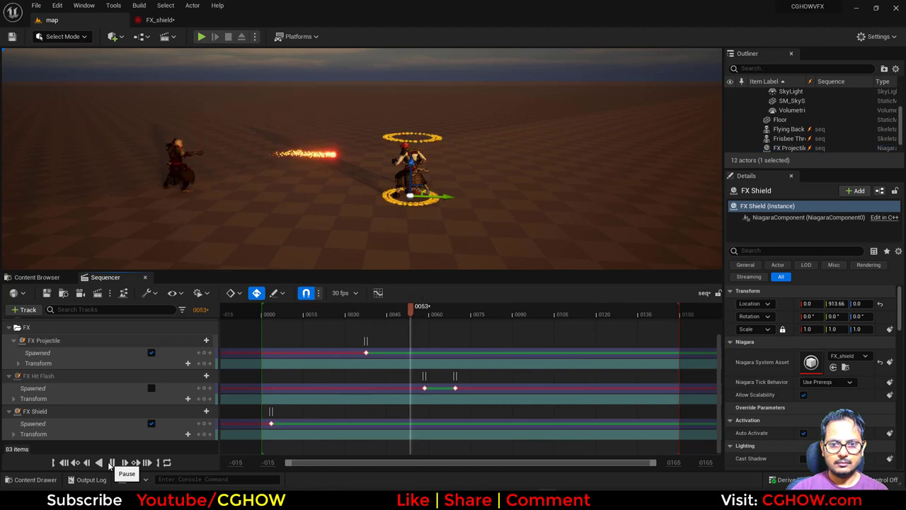
pyautogui.moveTo(288, 309); pyautogui.dragTo(307, 327)
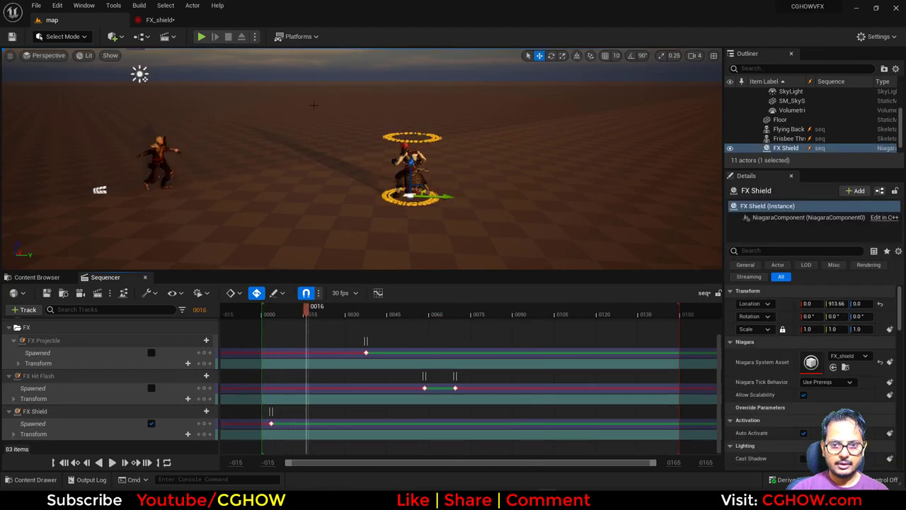
# Move the 1.0 key of the Scale Color alpha curve to 0.1 and replay the level sequence from its start
pyautogui.click(162, 20)
pyautogui.click(158, 330)
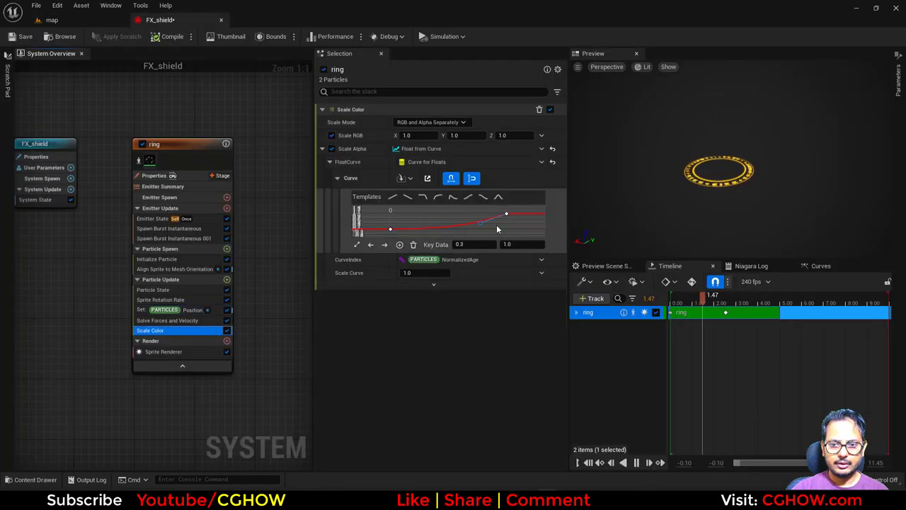
pyautogui.click(469, 244)
pyautogui.press('BackSpace')
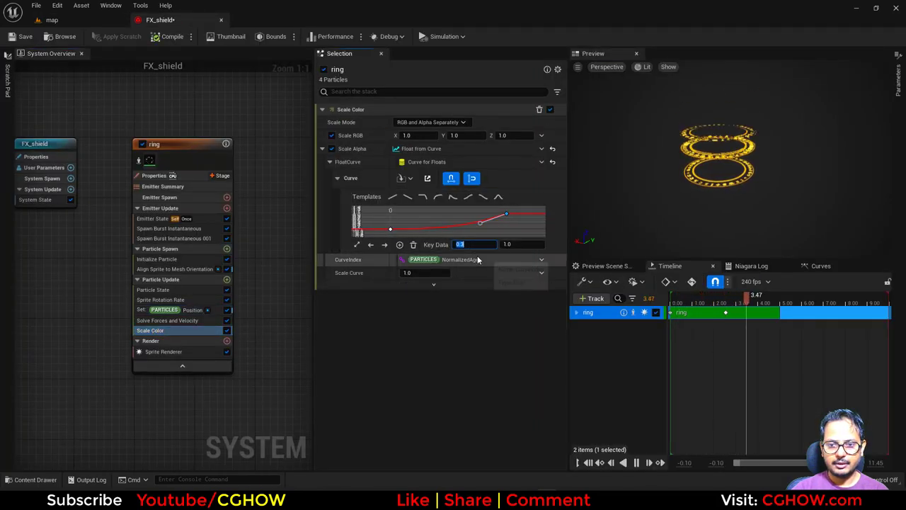
pyautogui.write('0.1')
pyautogui.press('Return')
pyautogui.click(419, 230)
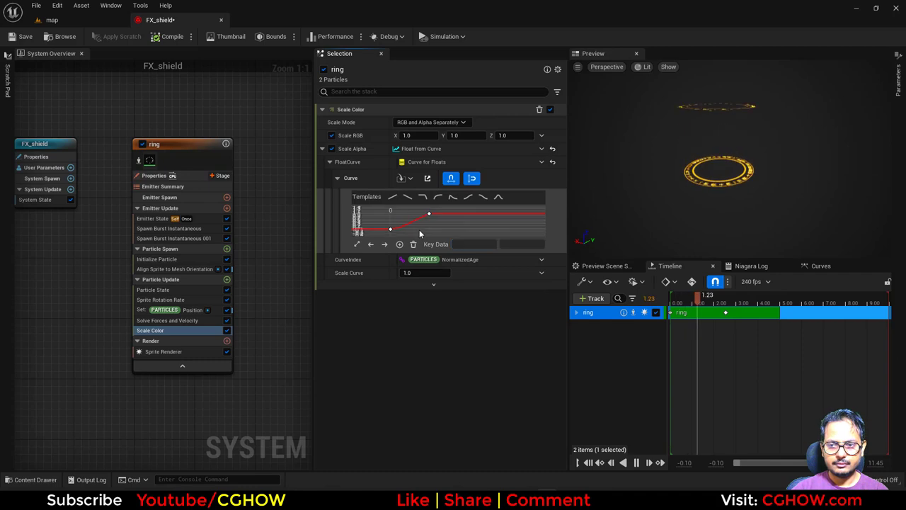
pyautogui.click(51, 20)
pyautogui.click(64, 462)
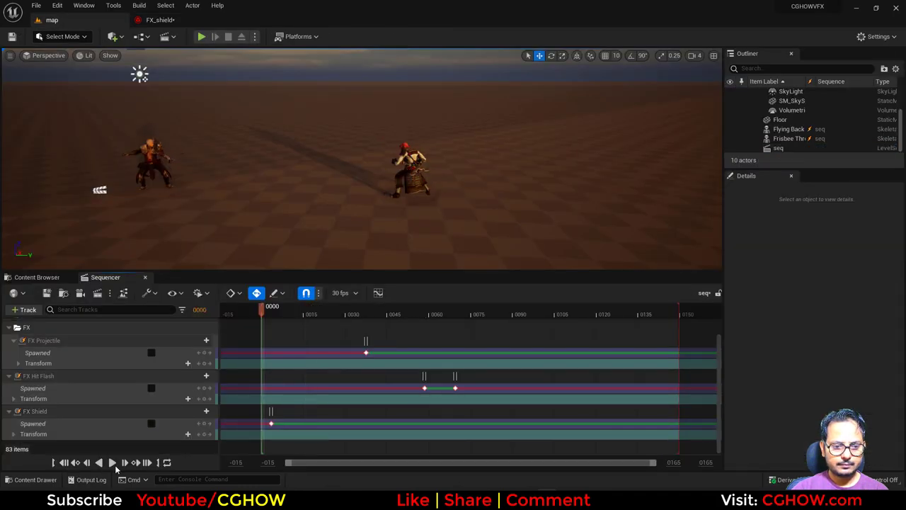
pyautogui.click(112, 462)
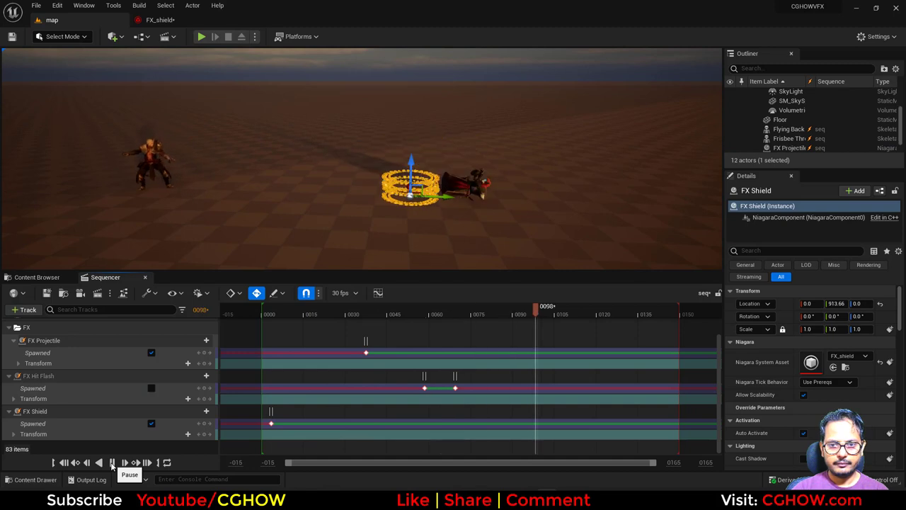
# Reshape the particle position's Z height curve to peak at 0.2, hold until about 0.8 and fall to 0.0 at 1.0
pyautogui.click(161, 20)
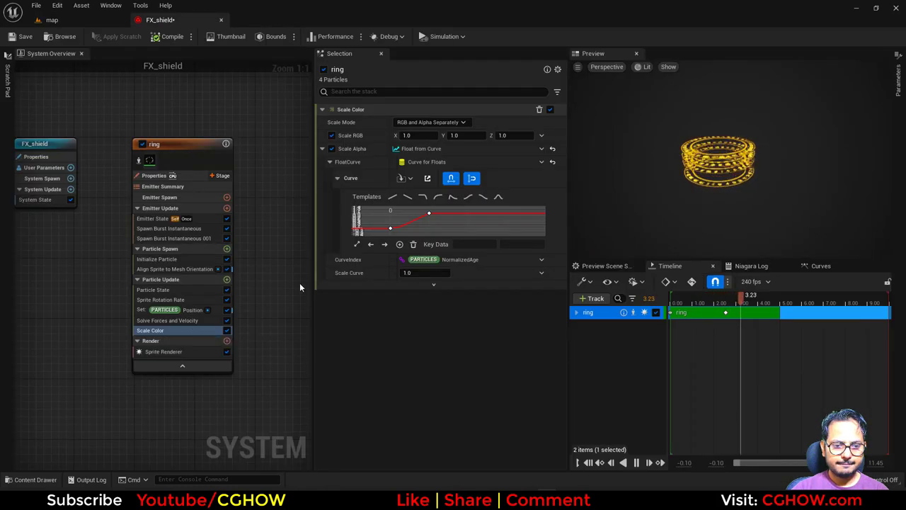
pyautogui.click(179, 310)
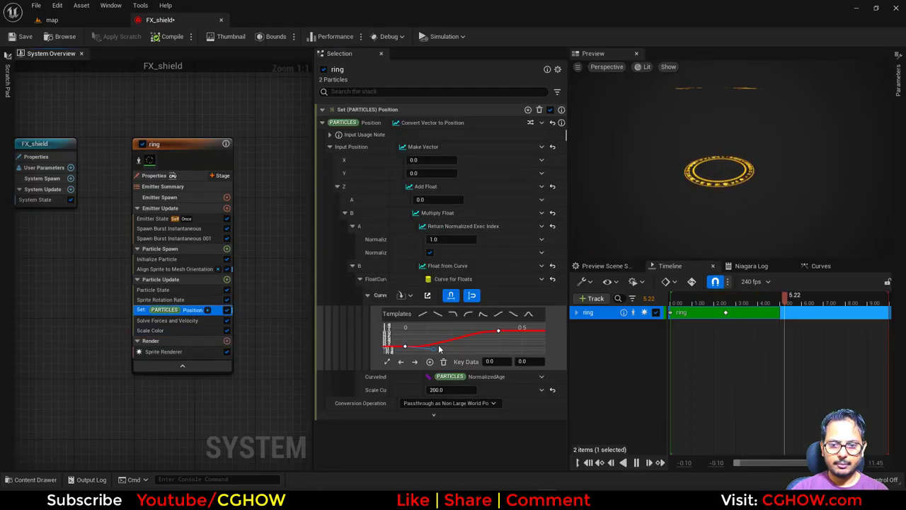
pyautogui.click(388, 362)
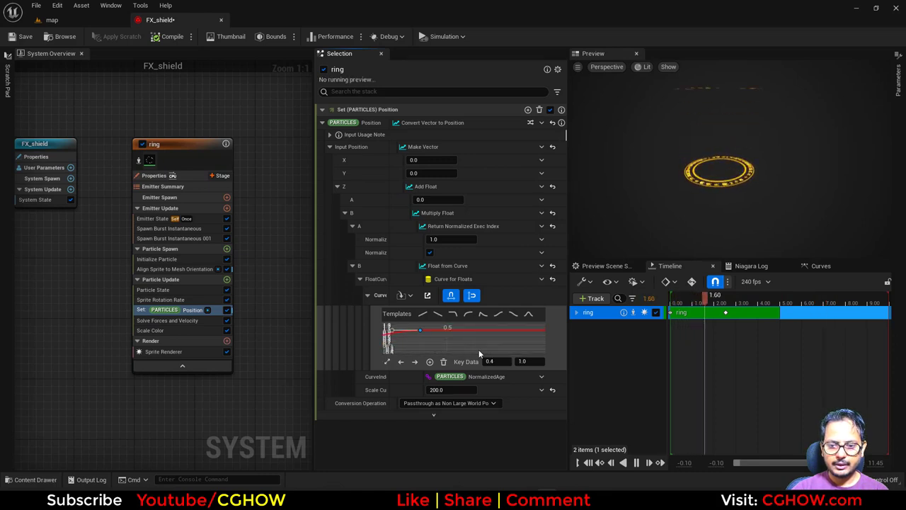
pyautogui.moveTo(453, 347); pyautogui.dragTo(531, 342, button='right')
pyautogui.click(501, 362)
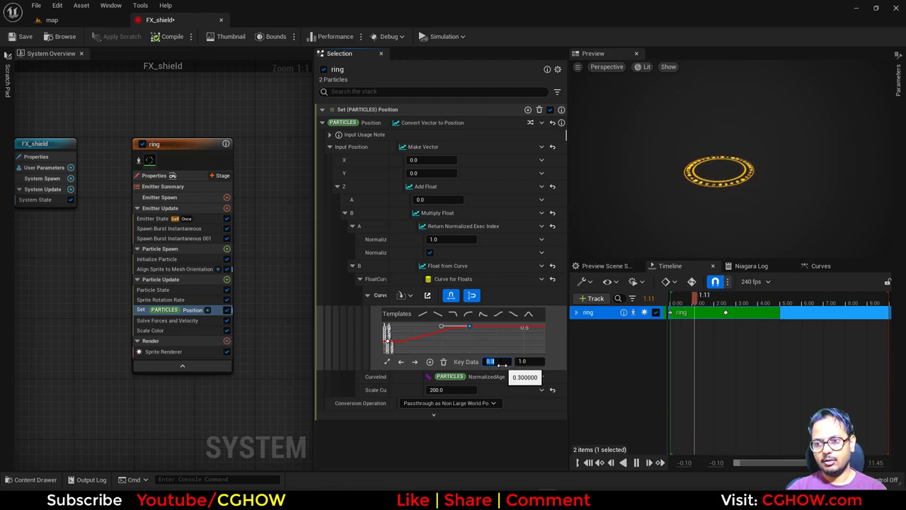
pyautogui.click(389, 361)
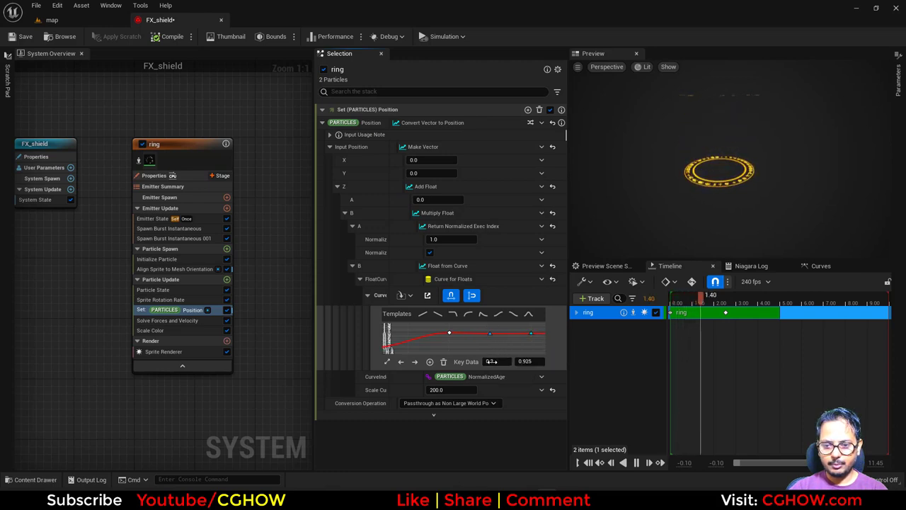
pyautogui.moveTo(500, 342); pyautogui.dragTo(458, 340, button='right')
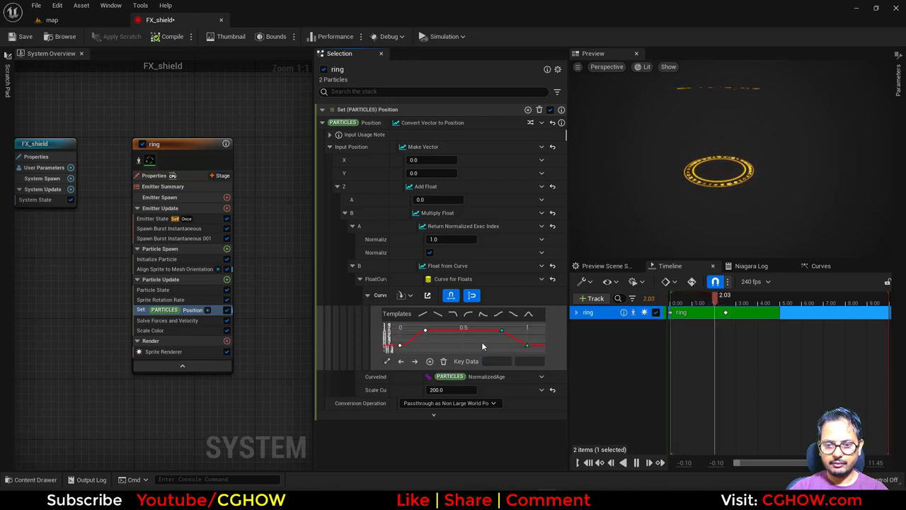
pyautogui.click(527, 344)
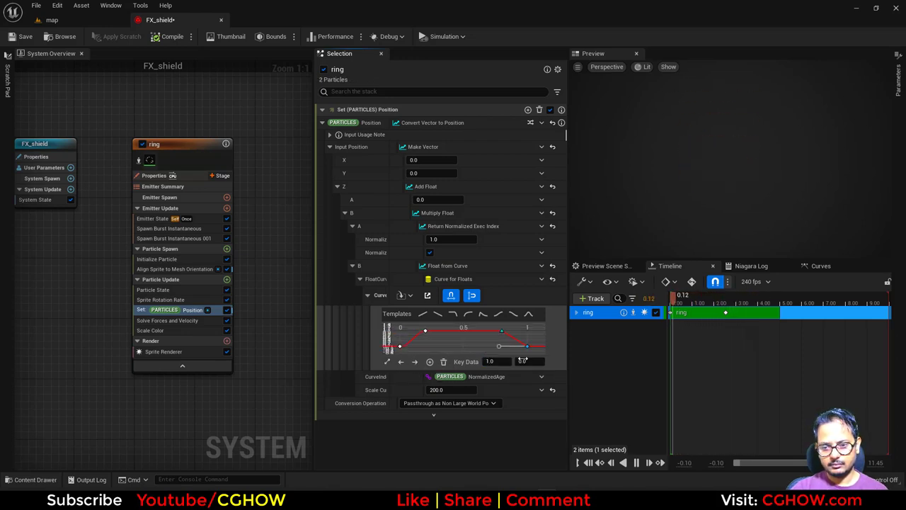
# Add an end key to the Scale Color alpha curve at time 1.0 with a value of 0.0
pyautogui.click(163, 329)
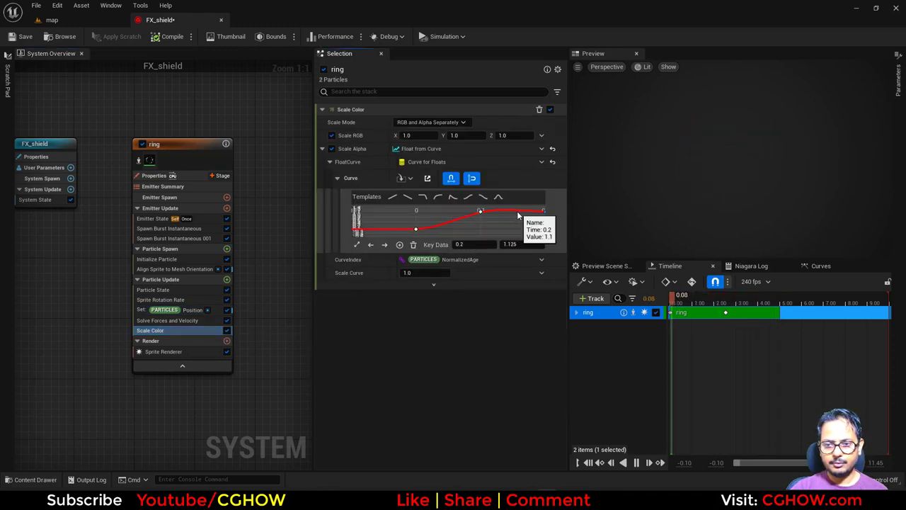
pyautogui.write('0.9')
pyautogui.press('Return')
pyautogui.click(454, 229)
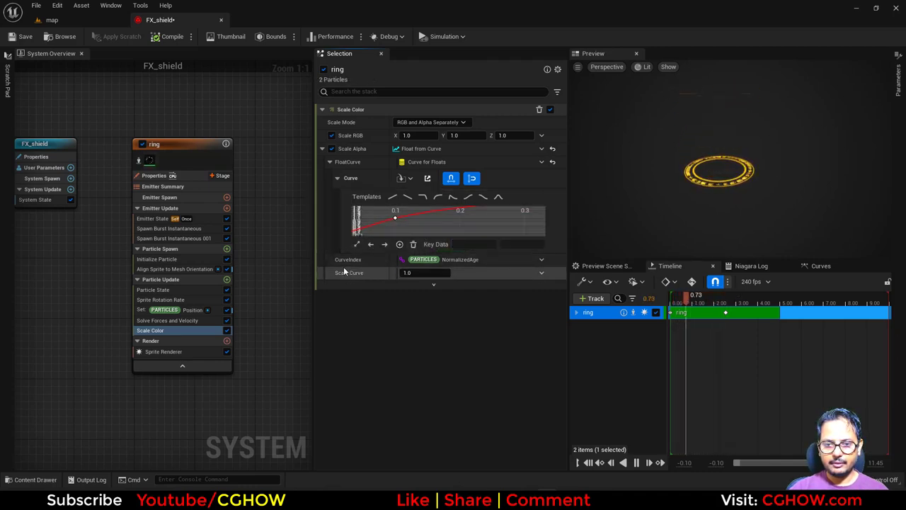
pyautogui.click(357, 244)
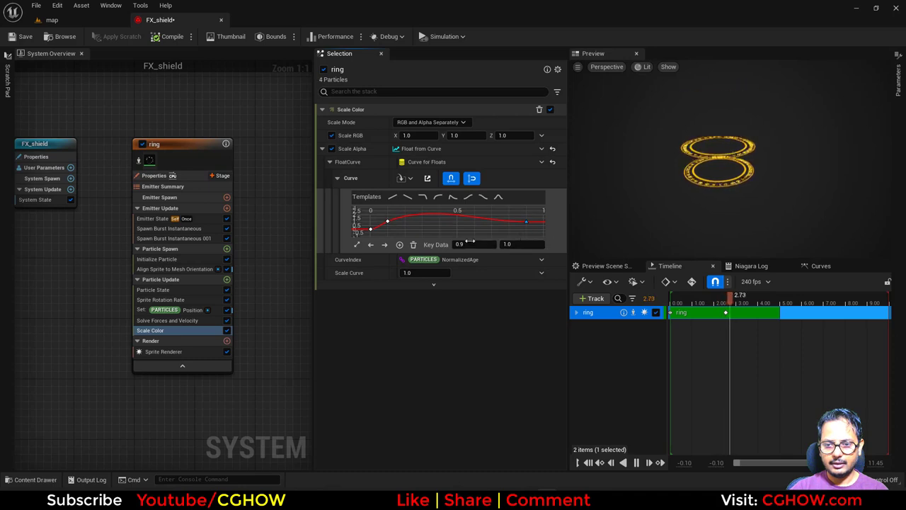
pyautogui.write('1')
pyautogui.press('Return')
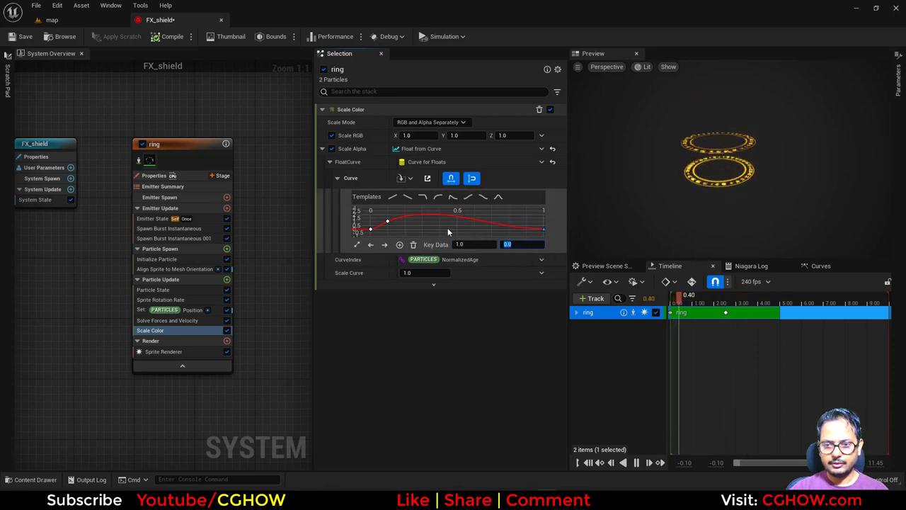
# Add a key at 0.9 with value 1.0 to the Scale Color alpha curve and watch the rings in the level
pyautogui.scroll(-3, 462, 229)
pyautogui.middleClick(464, 221)
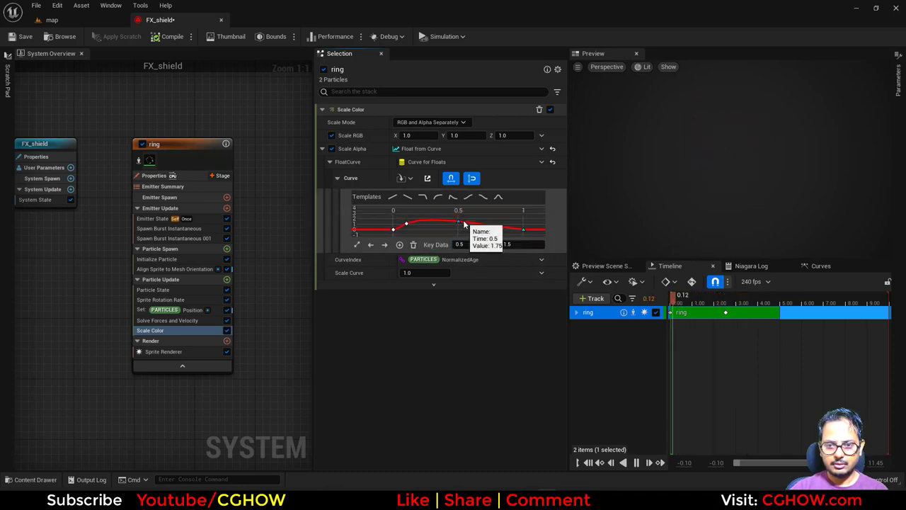
pyautogui.moveTo(461, 243); pyautogui.dragTo(512, 245)
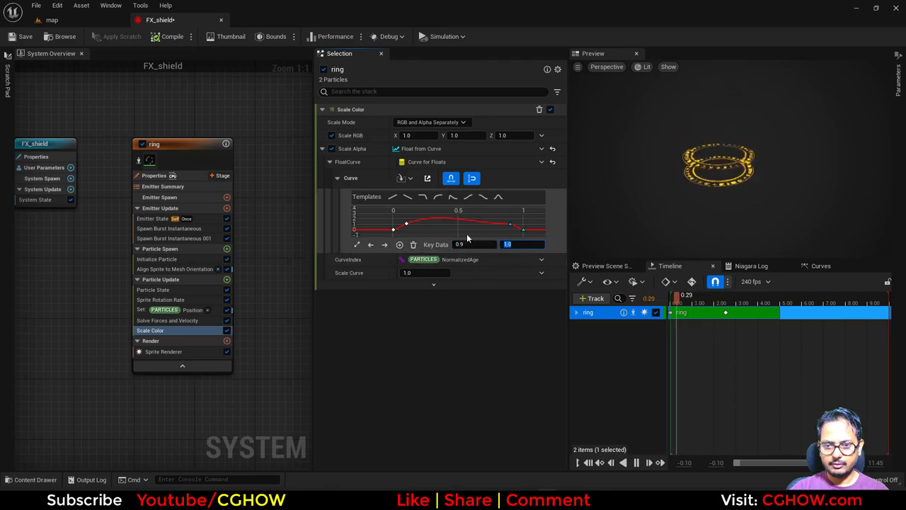
pyautogui.middleClick(407, 222)
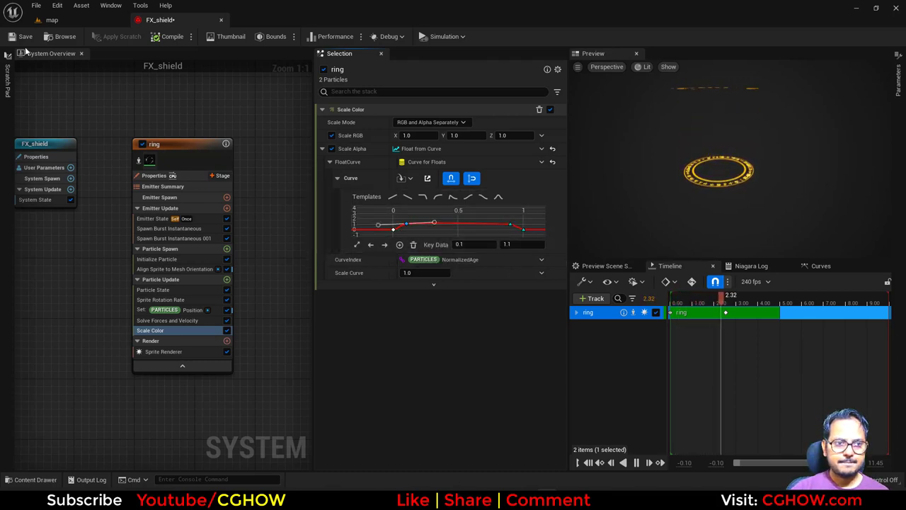
pyautogui.click(51, 20)
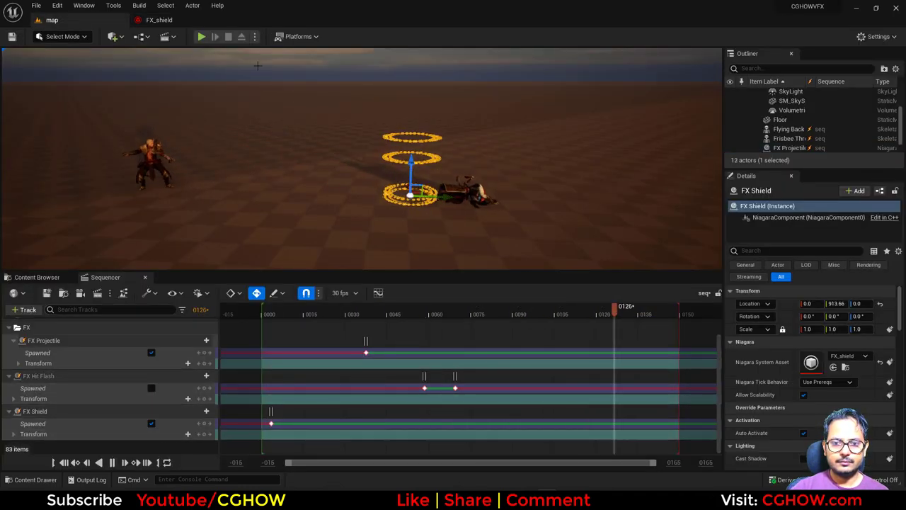
# Delete the ring emitter's second Spawn Burst Instantaneous module and replay the level sequence from its start
pyautogui.click(158, 20)
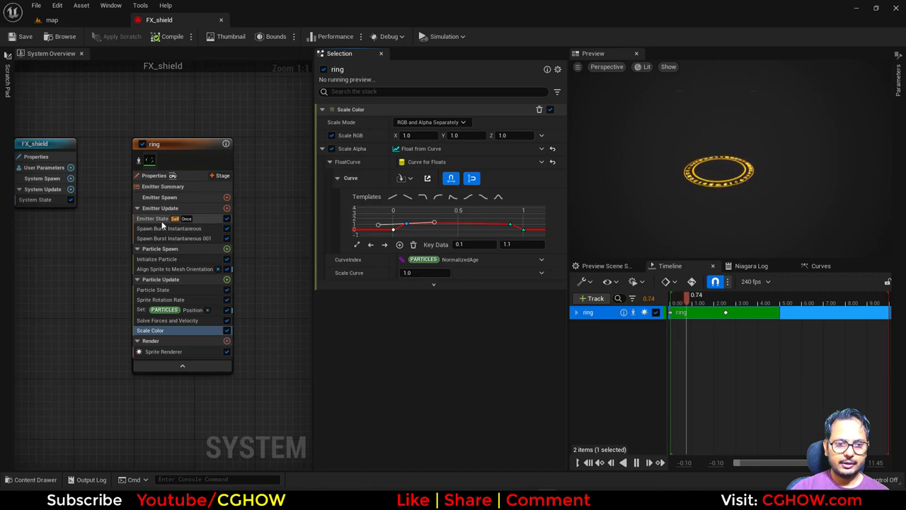
pyautogui.click(170, 238)
pyautogui.press('Delete')
pyautogui.click(173, 229)
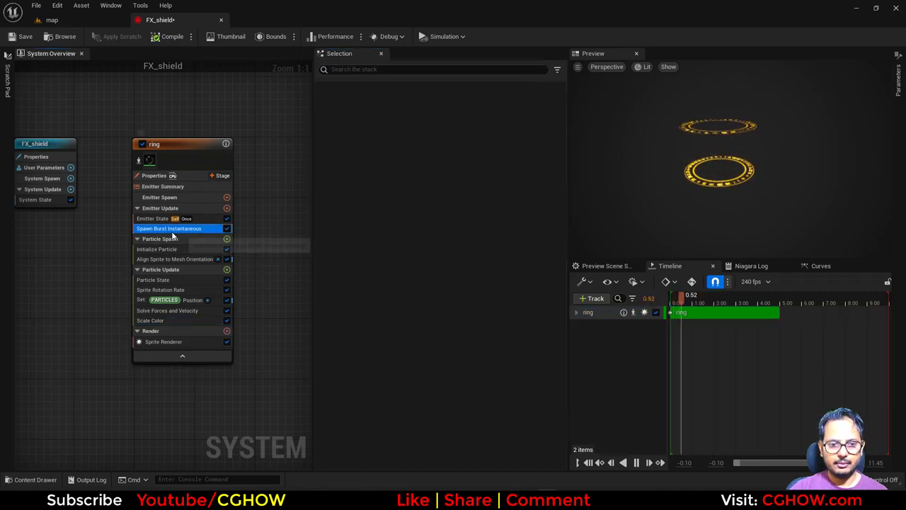
pyautogui.click(157, 218)
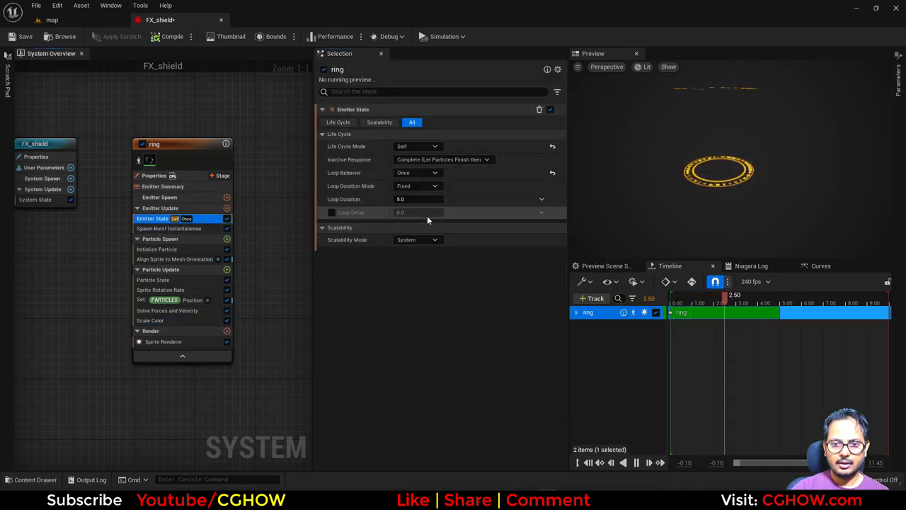
pyautogui.click(49, 20)
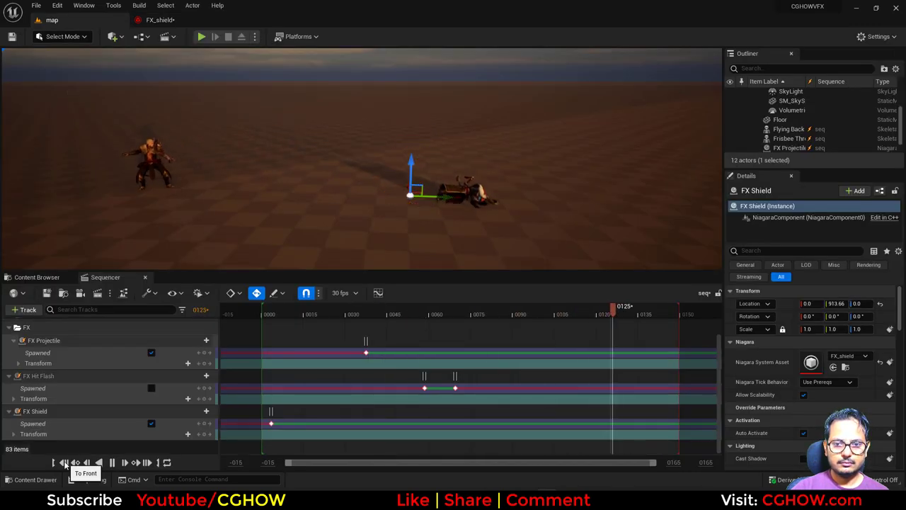
pyautogui.click(65, 463)
pyautogui.click(110, 464)
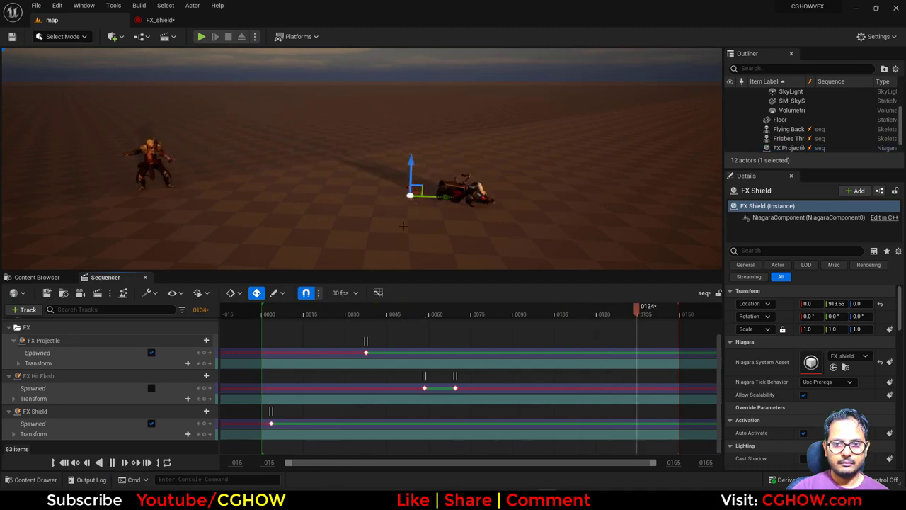
# Set the Z height curve's 0.8 key to User interpolation and bend its outgoing tangent down toward the end key
pyautogui.click(184, 21)
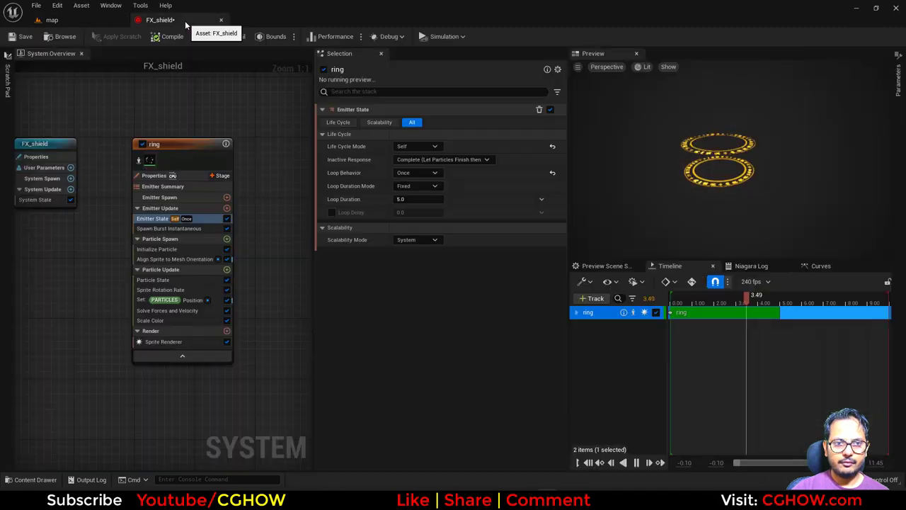
pyautogui.click(192, 301)
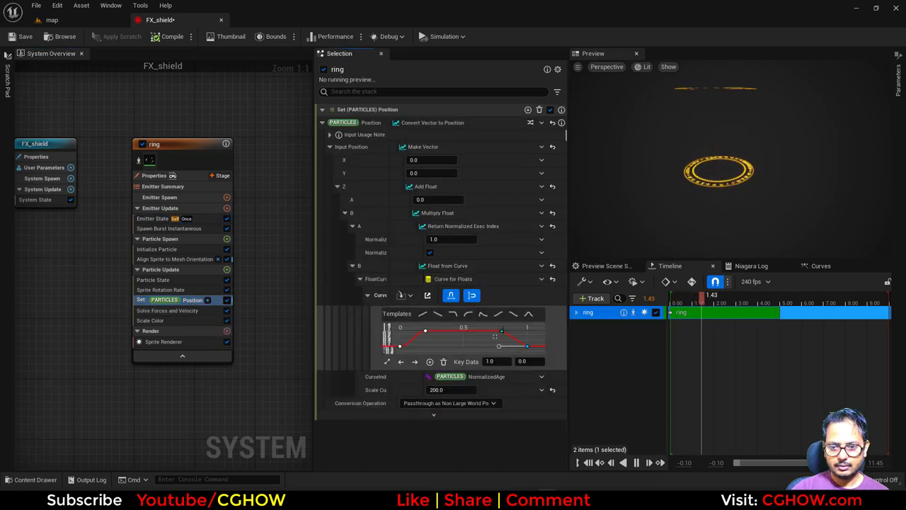
pyautogui.press('1')
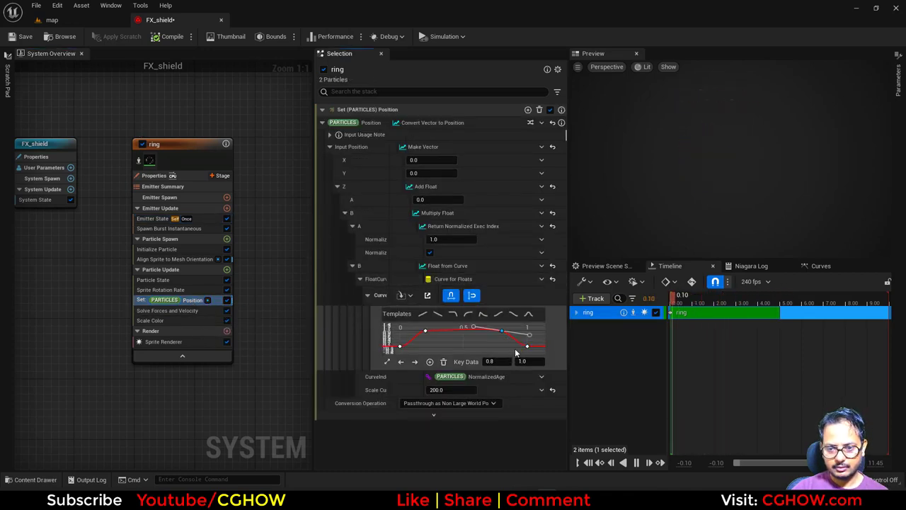
pyautogui.hotkey('ctrl', 'z')
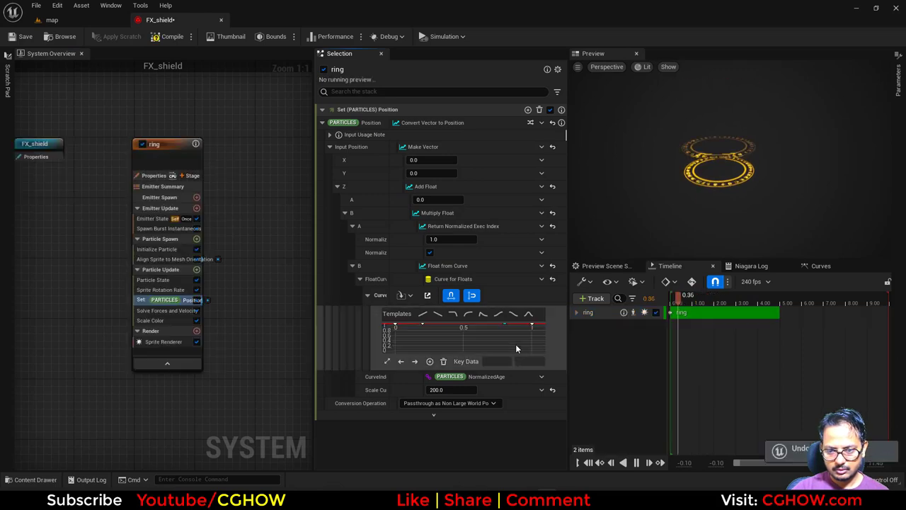
pyautogui.rightClick(531, 349)
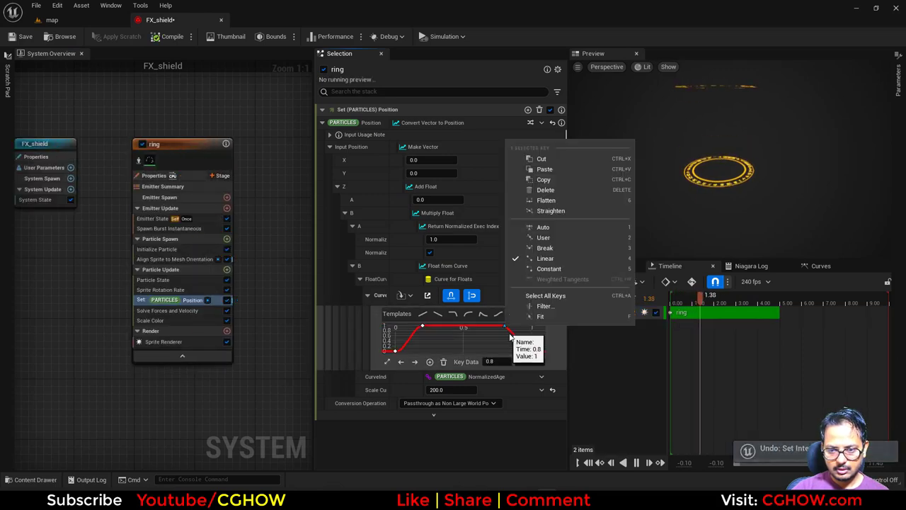
pyautogui.click(557, 238)
pyautogui.moveTo(532, 339)
pyautogui.moveTo(532, 338); pyautogui.dragTo(528, 347)
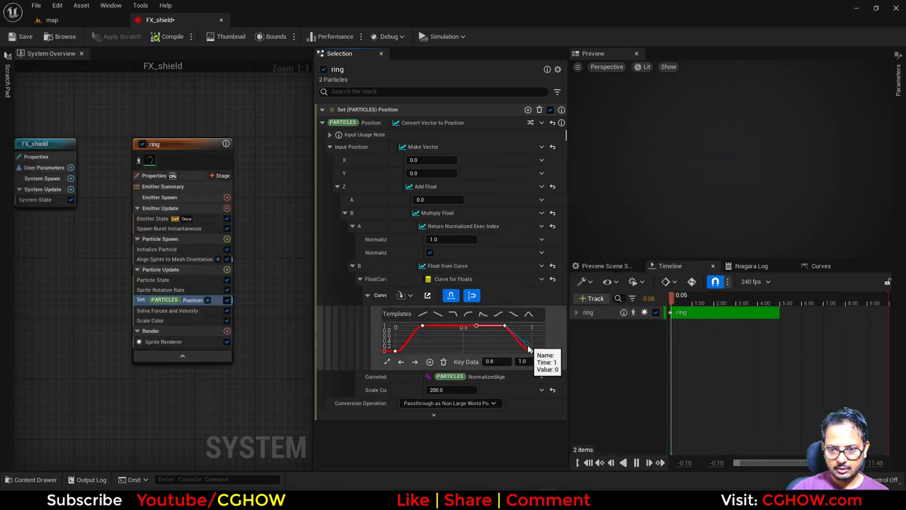
# Watch the shield in the level viewport and compare it with the paused reference video in the browser
pyautogui.click(61, 21)
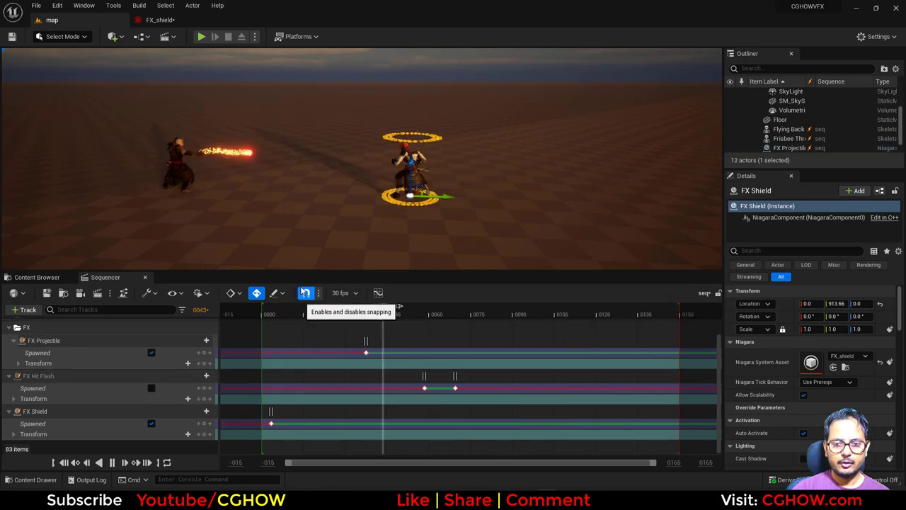
pyautogui.click(386, 63)
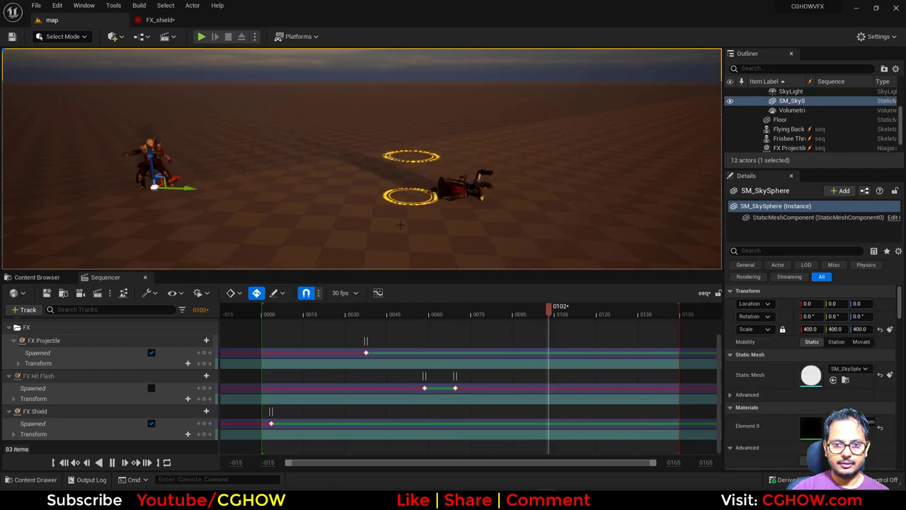
pyautogui.moveTo(387, 63); pyautogui.dragTo(379, 82, button='right')
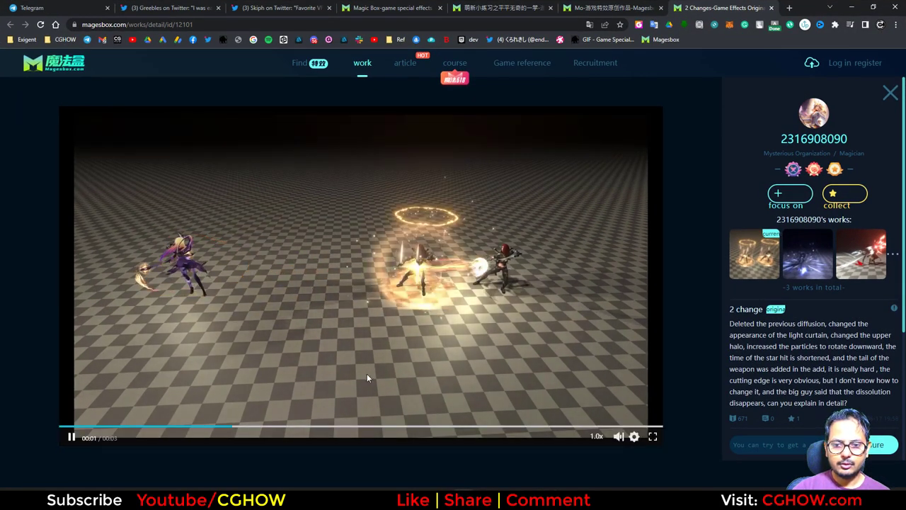
pyautogui.click(71, 436)
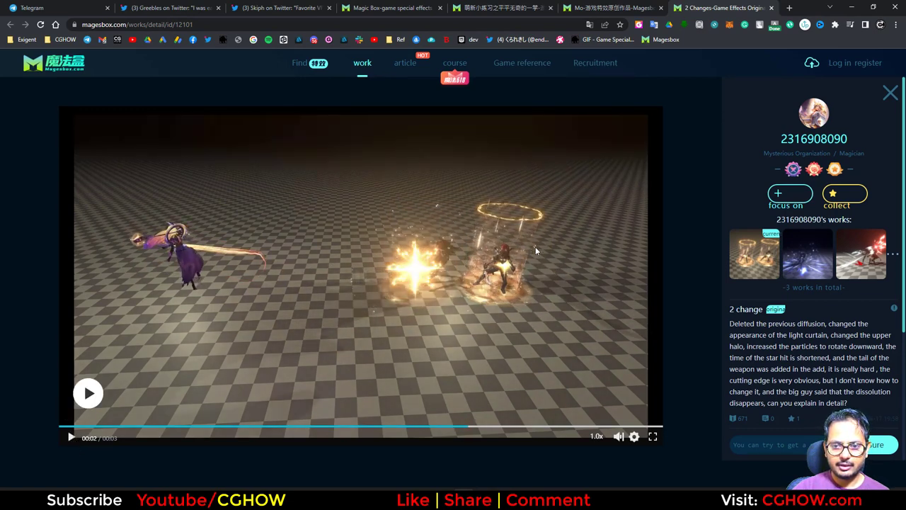
pyautogui.click(851, 8)
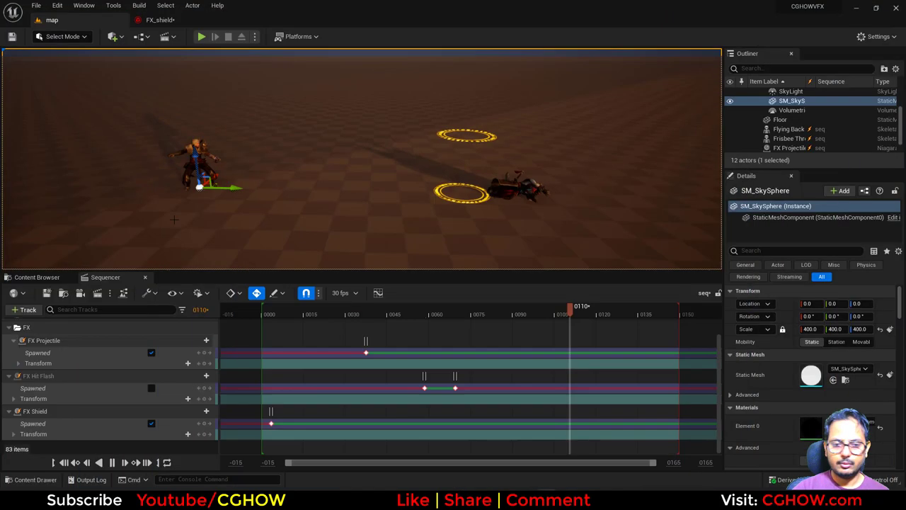
# Save the modified FX_shield Niagara system with Save All
pyautogui.click(44, 277)
pyautogui.click(102, 292)
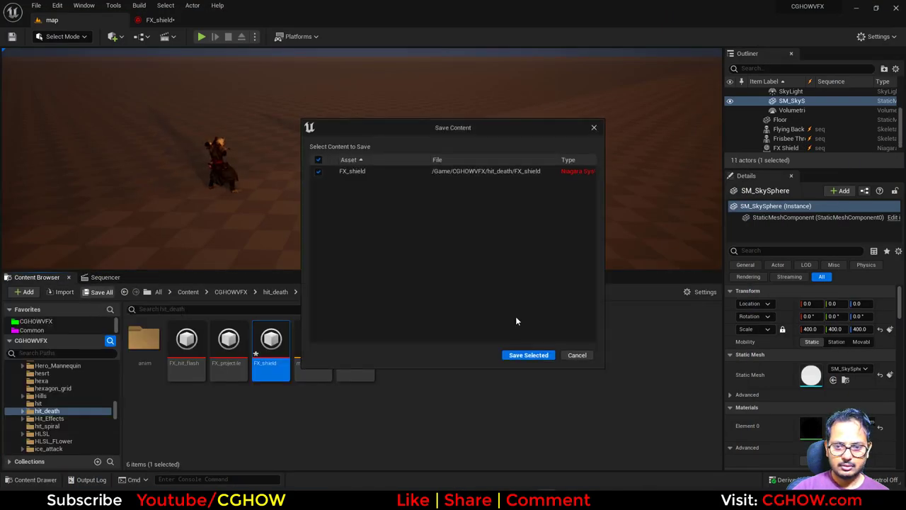
pyautogui.click(516, 356)
# Create a material named m_cyl in the hit_death folder and open it for editing
pyautogui.rightClick(437, 363)
pyautogui.click(475, 172)
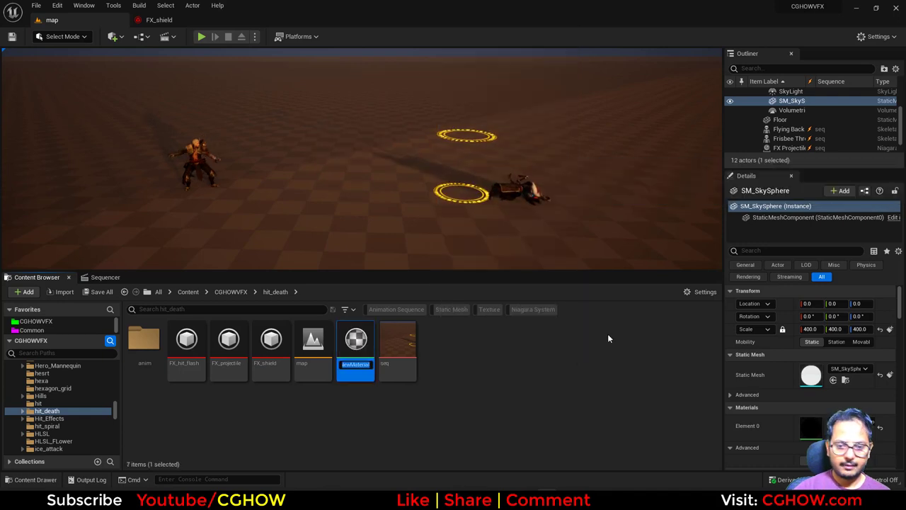
pyautogui.write('M_')
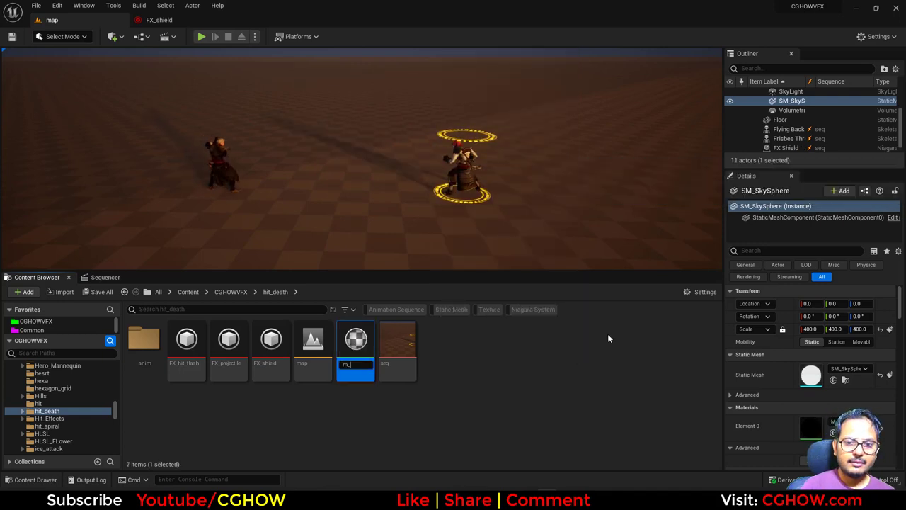
pyautogui.write('cyl')
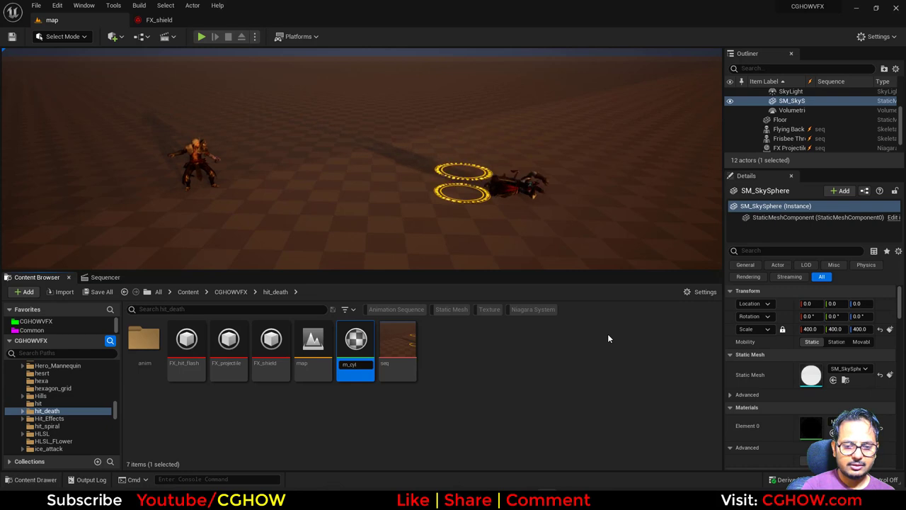
pyautogui.press('Return')
pyautogui.press('Return')
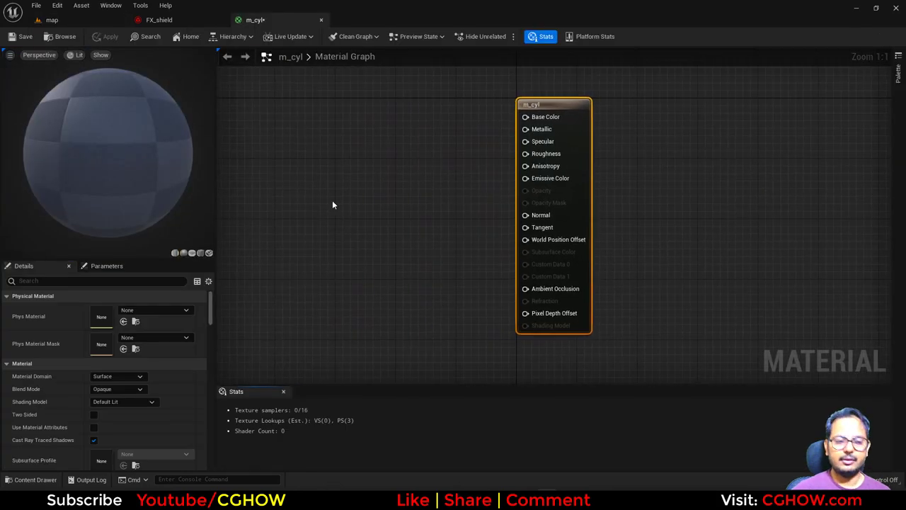
# Preview the m_cyl material on a cylinder and add a Texture Sample node to its graph
pyautogui.click(175, 254)
pyautogui.moveTo(399, 240); pyautogui.dragTo(498, 242, button='right')
pyautogui.click(420, 233)
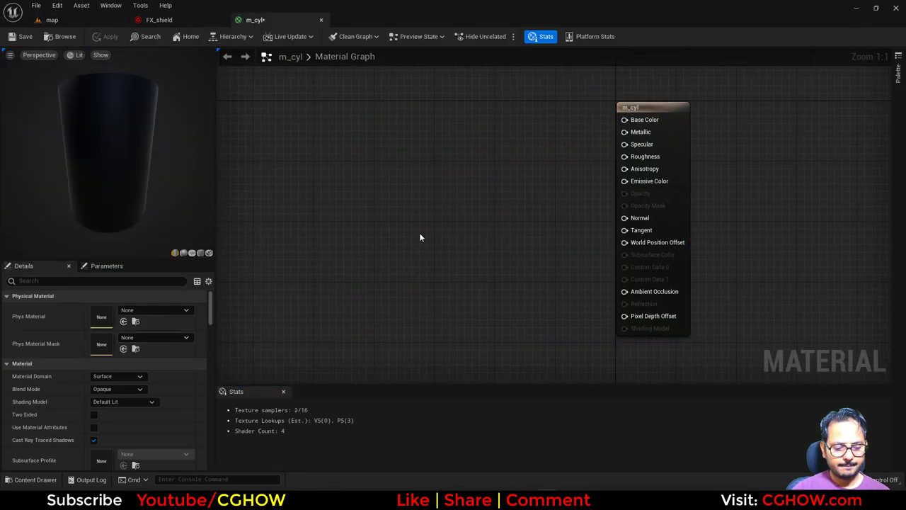
pyautogui.press('t')
pyautogui.click(389, 192)
pyautogui.moveTo(357, 266); pyautogui.dragTo(372, 254, button='right')
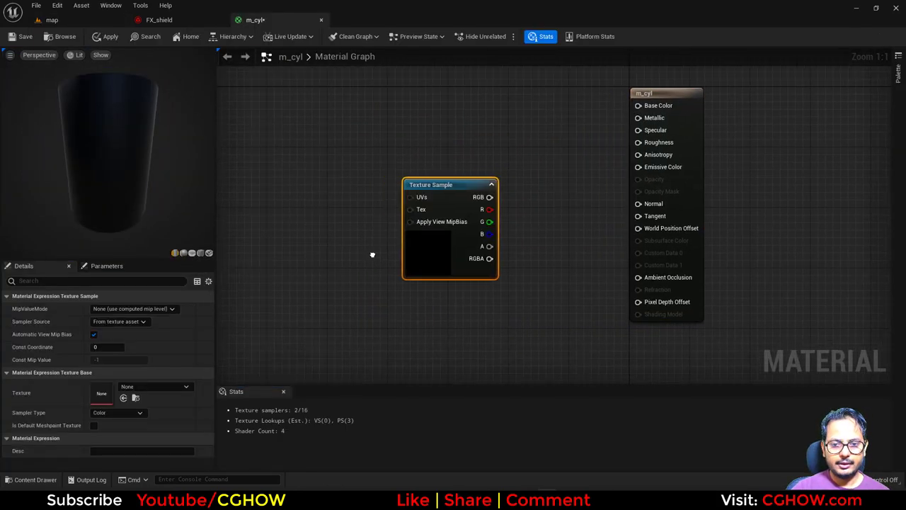
# Search the noise and aura textures and assign T_Noise_Aura_Blur_01 to the Texture Sample node
pyautogui.click(157, 388)
pyautogui.write('nois')
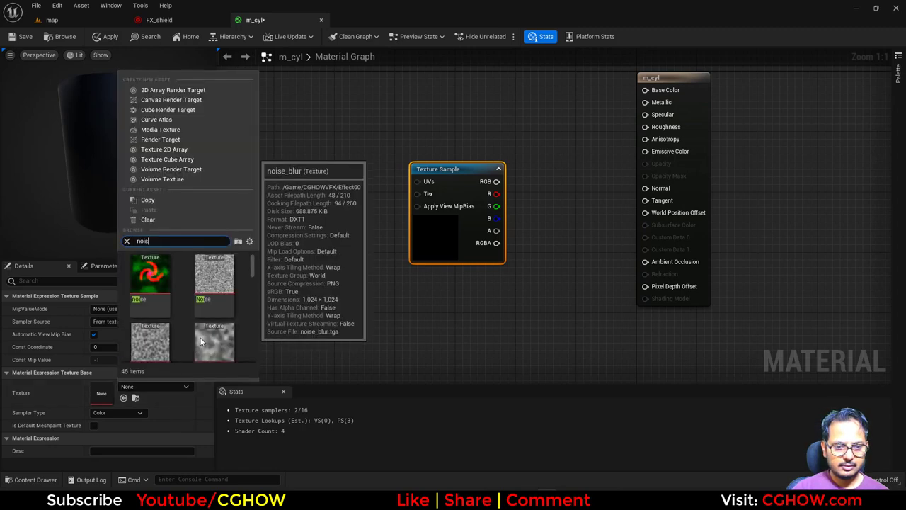
pyautogui.write('e')
pyautogui.scroll(-2, 212, 311)
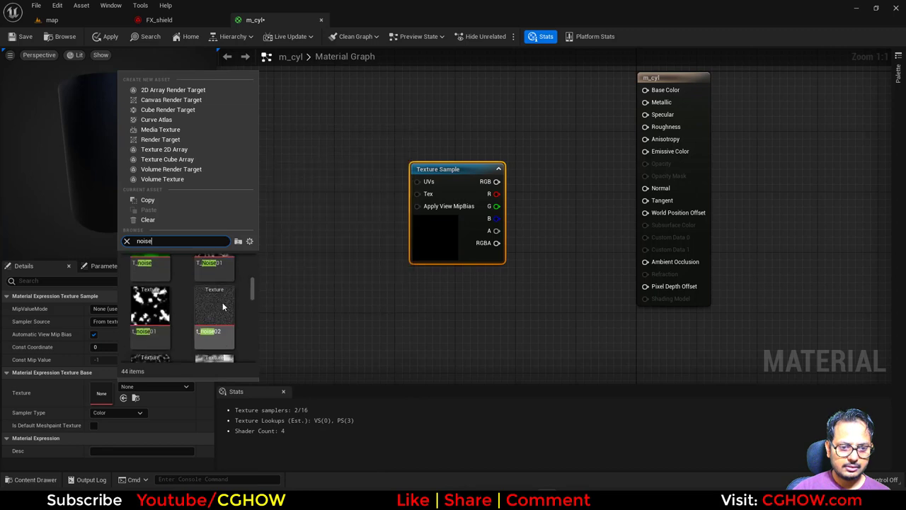
pyautogui.scroll(-3, 222, 302)
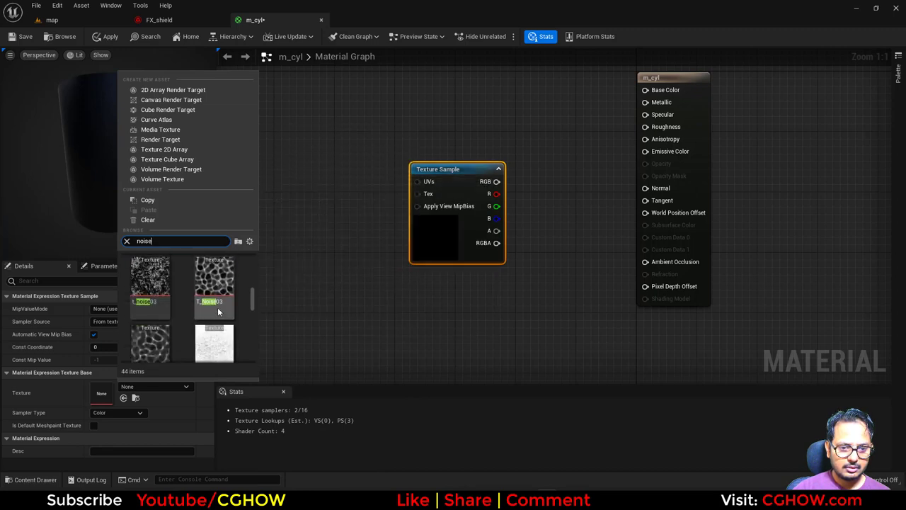
pyautogui.scroll(-3, 215, 333)
pyautogui.scroll(-5, 209, 320)
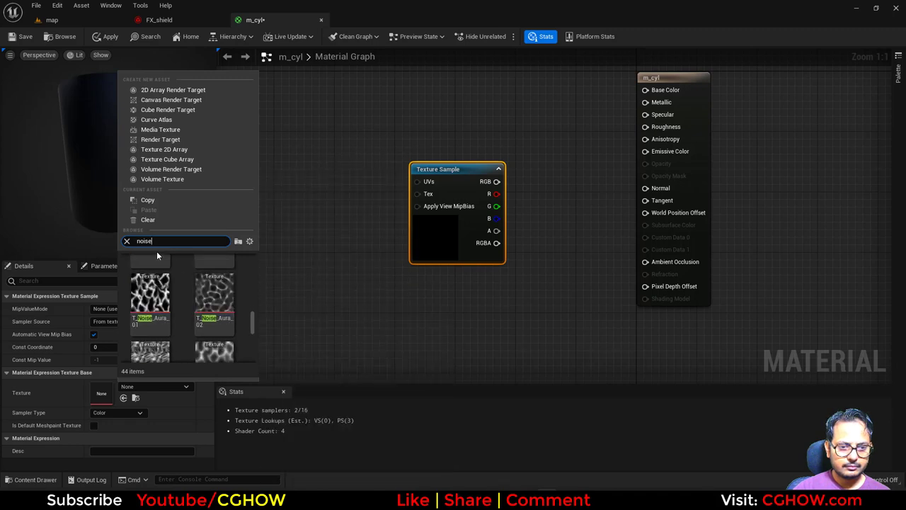
pyautogui.write('ura')
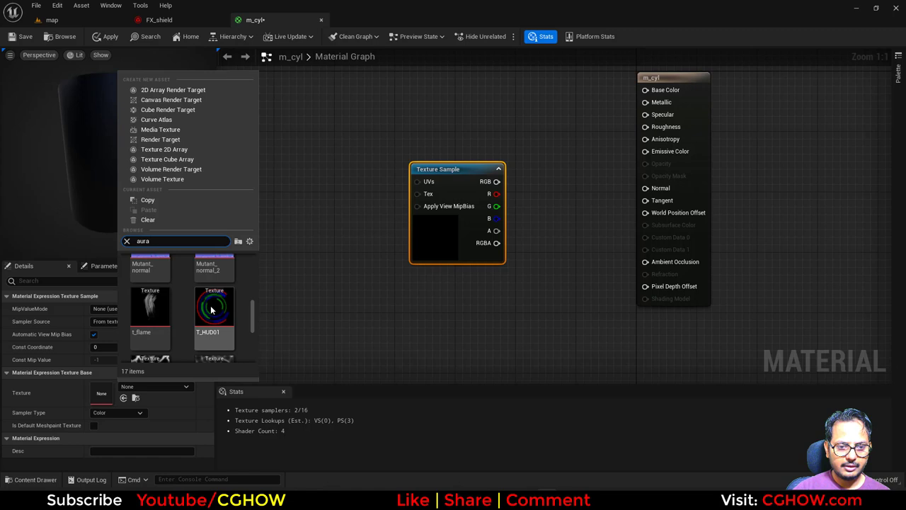
pyautogui.scroll(5, 212, 310)
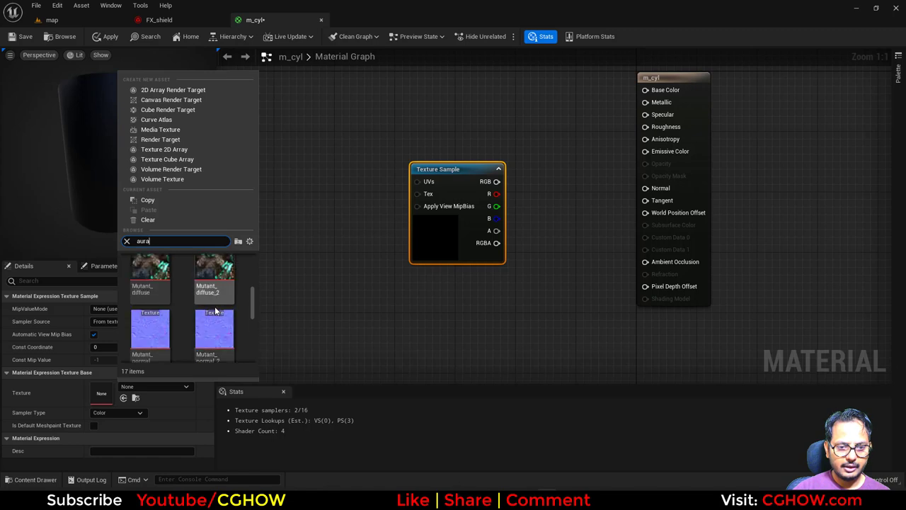
pyautogui.scroll(-5, 216, 310)
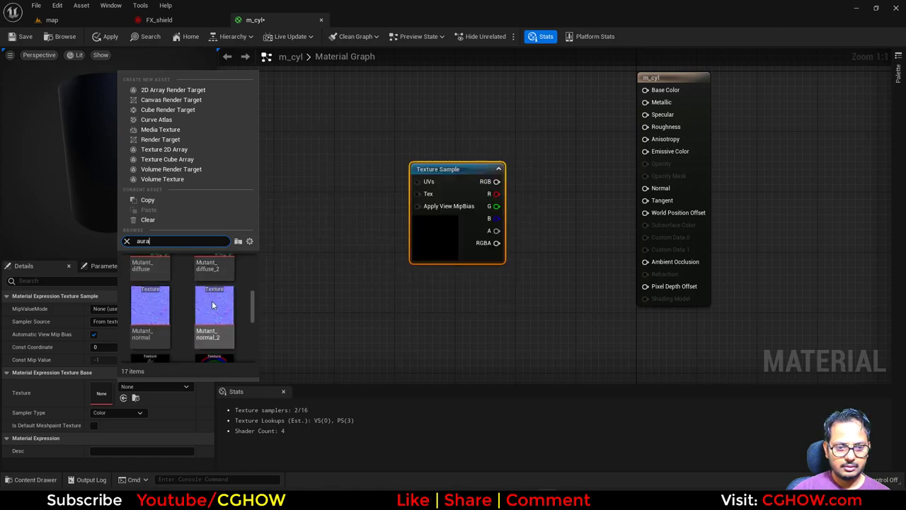
pyautogui.click(215, 301)
pyautogui.moveTo(371, 244); pyautogui.dragTo(436, 287, button='right')
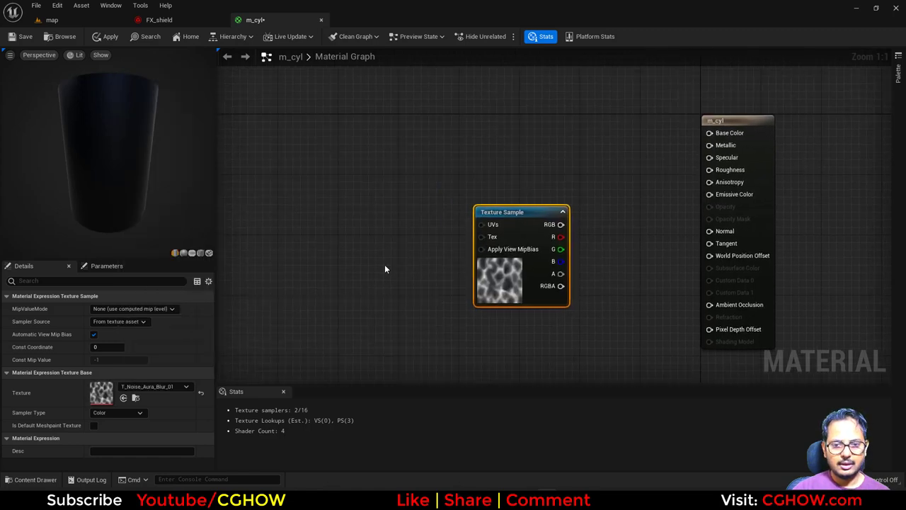
# Add a second Texture Sample node to the m_cyl graph and assign the noise_blur texture to it
pyautogui.click(342, 243)
pyautogui.press('t')
pyautogui.click(322, 202)
pyautogui.click(151, 387)
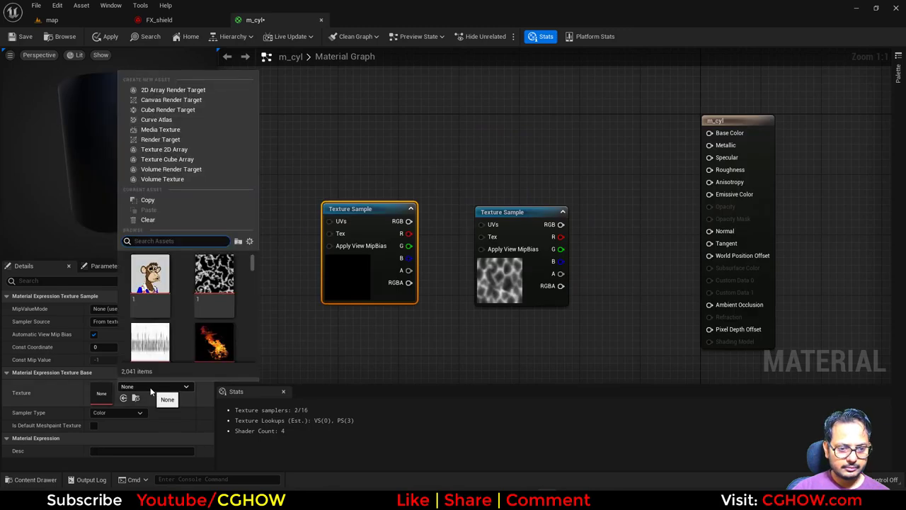
pyautogui.write('blur')
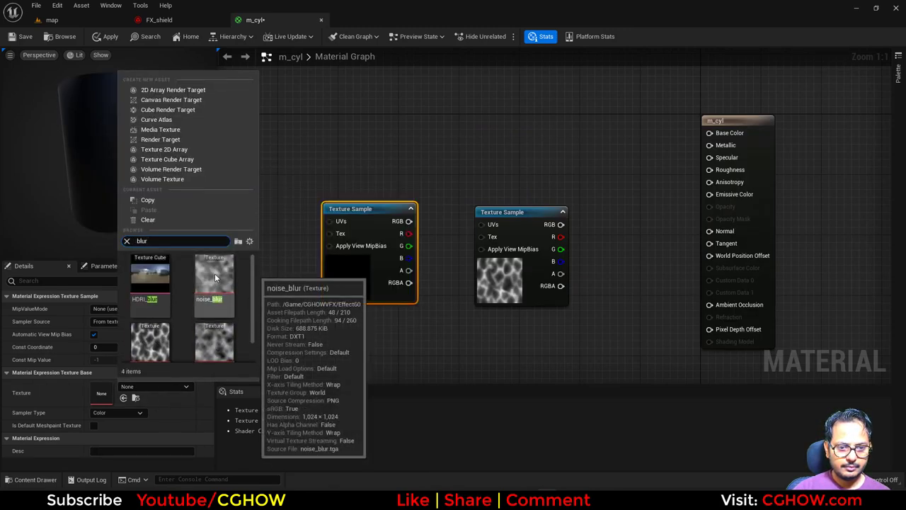
pyautogui.click(215, 273)
# Add a TexCoord node and connect it to a Component Mask that passes only the G channel
pyautogui.moveTo(544, 273); pyautogui.dragTo(514, 313, button='right')
pyautogui.click(350, 187)
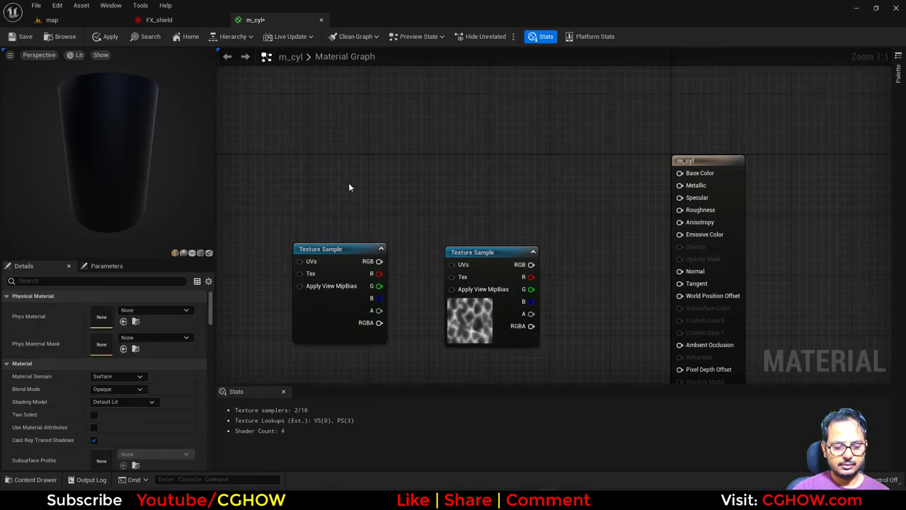
pyautogui.press('u')
pyautogui.click(346, 147)
pyautogui.click(416, 144)
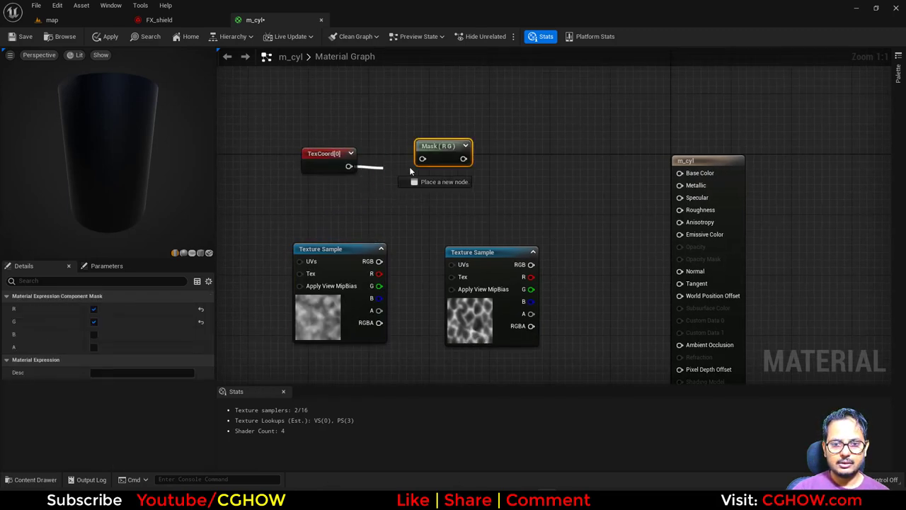
# Multiply the G mask by the red channel of the T_Noise_Aura_Blur_01 sample and preview the Multiply node on the cylinder
pyautogui.moveTo(486, 327); pyautogui.dragTo(456, 333)
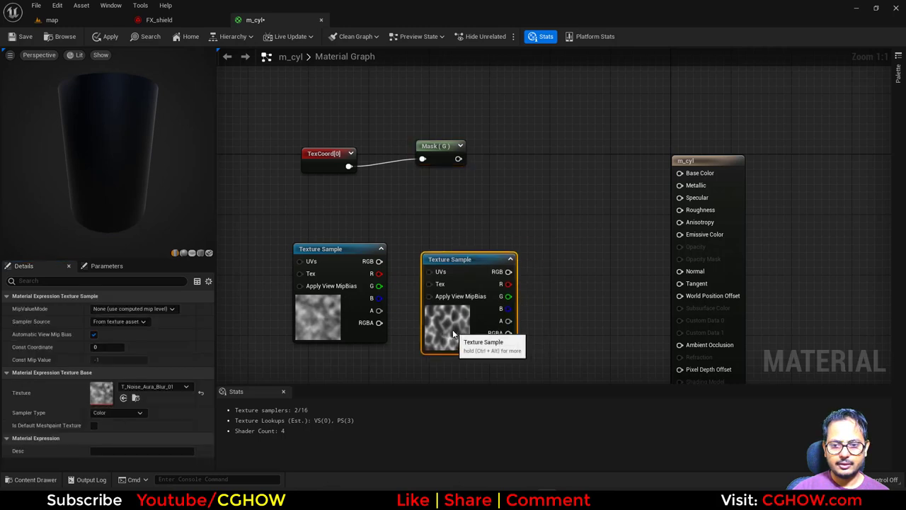
pyautogui.click(525, 256)
pyautogui.click(522, 240)
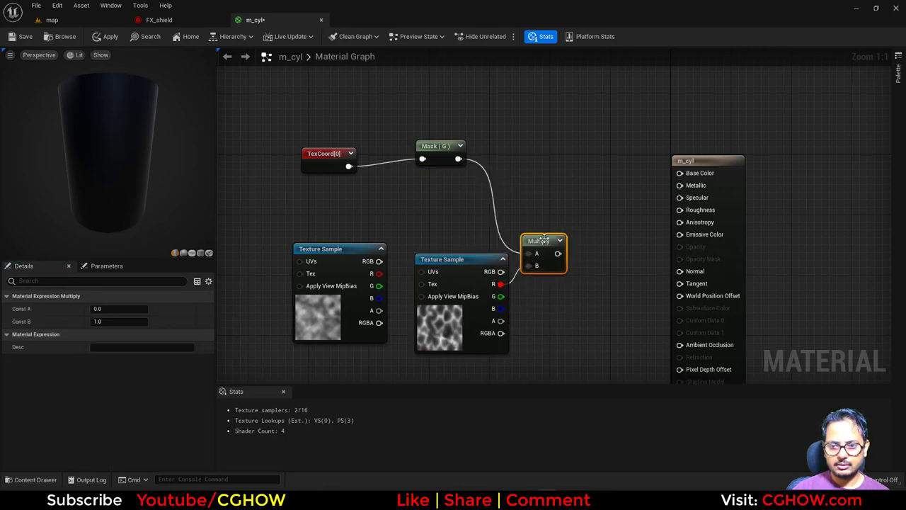
pyautogui.press('space')
pyautogui.moveTo(464, 290); pyautogui.dragTo(583, 263, button='right')
pyautogui.click(336, 293)
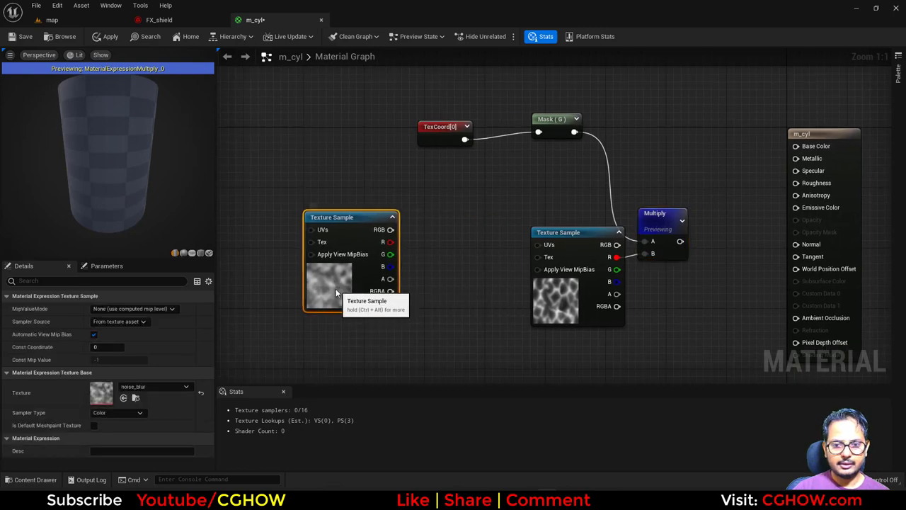
pyautogui.moveTo(336, 292); pyautogui.dragTo(289, 278)
pyautogui.moveTo(133, 215)
pyautogui.mouseDown()
pyautogui.moveTo(120, 202)
pyautogui.moveTo(133, 215)
pyautogui.mouseUp()
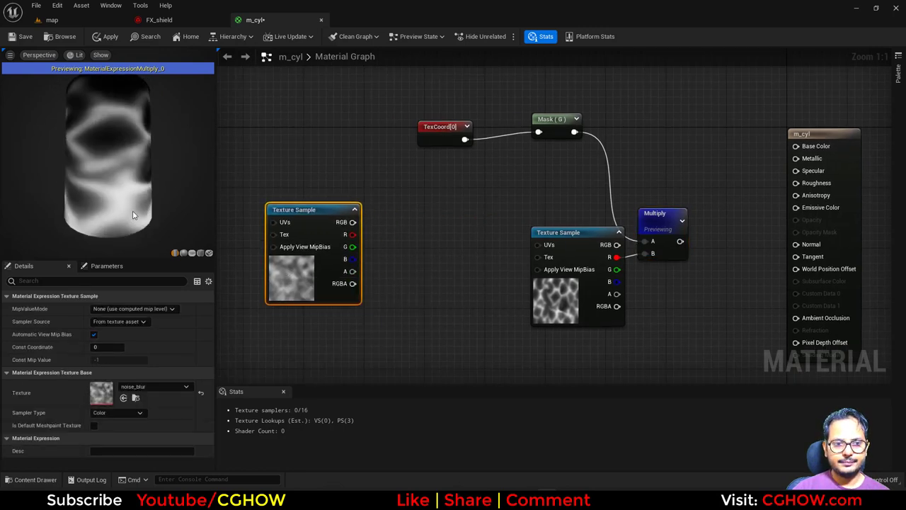
# Feed the aura texture's UVs from a Panner with Speed Y 0.2, driven by a new TexCoord node
pyautogui.click(436, 222)
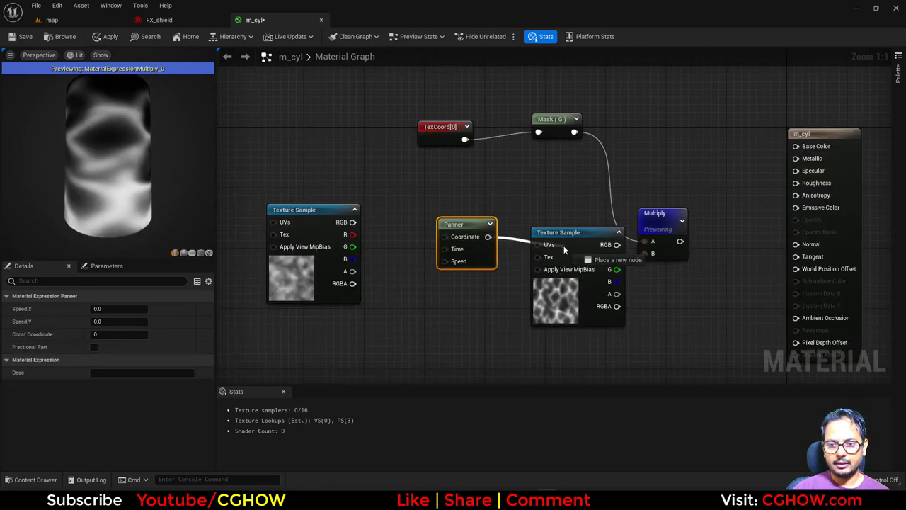
pyautogui.moveTo(564, 249); pyautogui.dragTo(540, 244)
pyautogui.moveTo(330, 257); pyautogui.dragTo(275, 310)
pyautogui.click(356, 204)
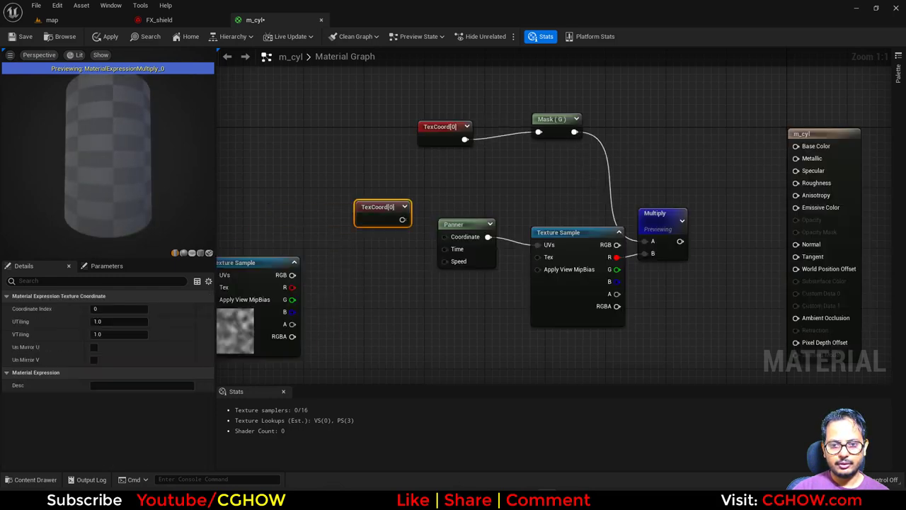
pyautogui.moveTo(442, 240); pyautogui.dragTo(444, 237)
pyautogui.click(460, 244)
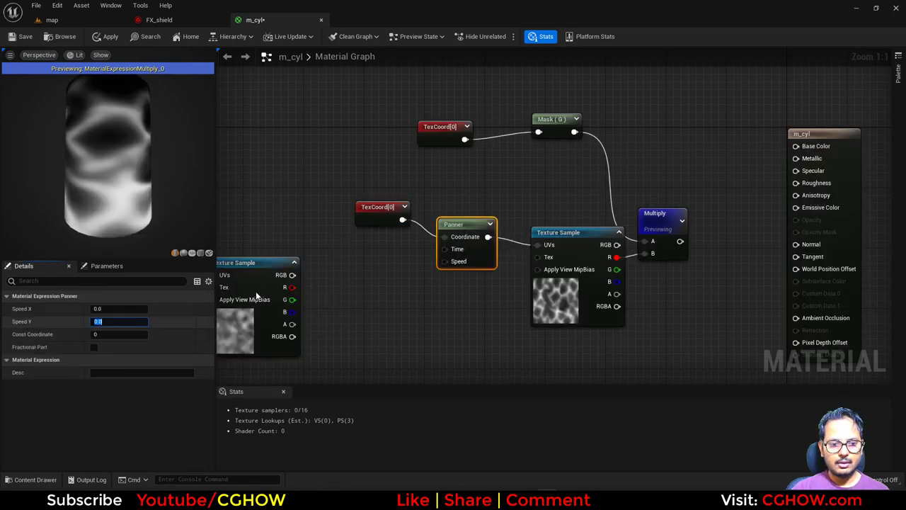
# Set the Panner's TexCoord tiling to U 2.0 and V 0.5, and space out the neighbouring nodes
pyautogui.click(383, 212)
pyautogui.write('2')
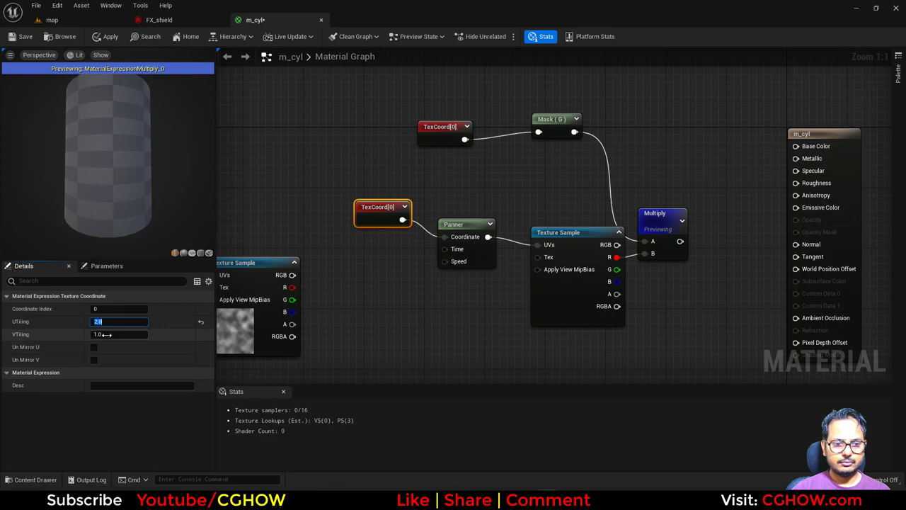
pyautogui.press('Tab')
pyautogui.write('5')
pyautogui.moveTo(392, 284); pyautogui.dragTo(487, 279, button='right')
pyautogui.moveTo(478, 218); pyautogui.dragTo(461, 228)
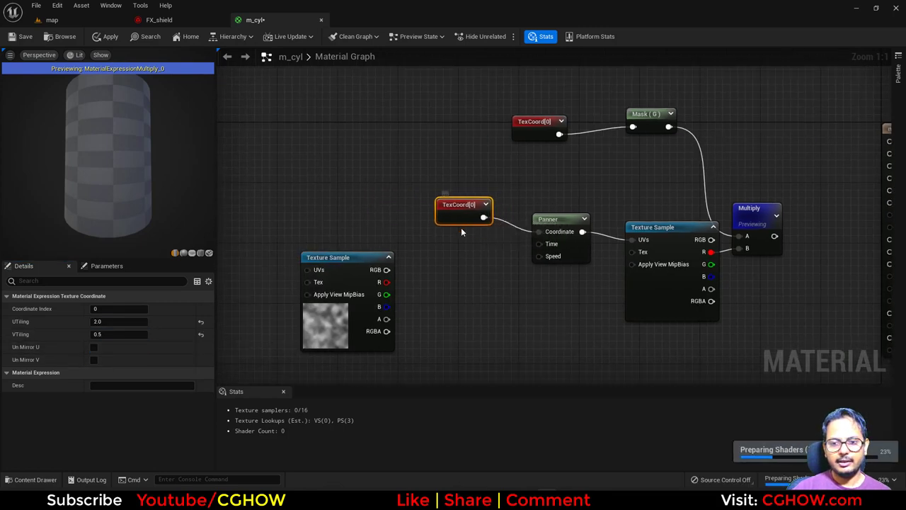
pyautogui.moveTo(330, 332); pyautogui.dragTo(315, 325)
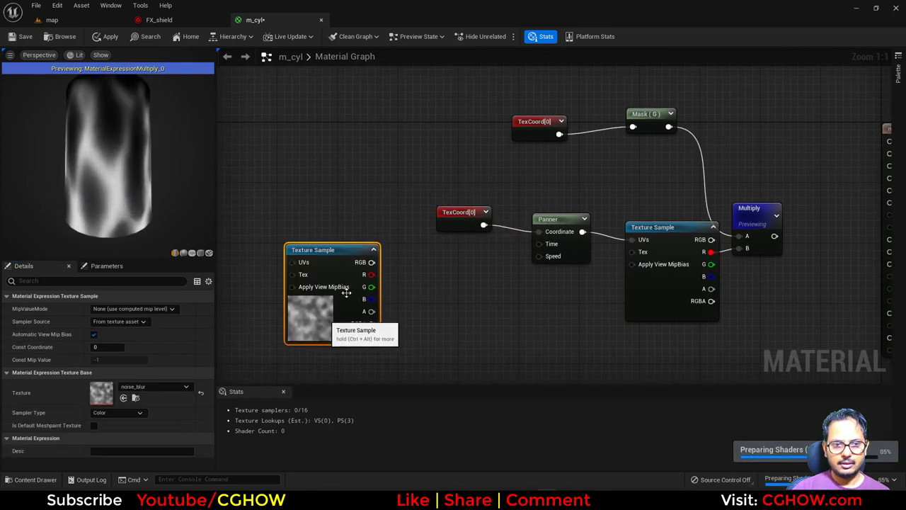
# Multiply the noise_blur red channel, add it to the tiled TexCoord, and route the sum into the Panner's Coordinate input
pyautogui.moveTo(467, 216); pyautogui.dragTo(466, 254)
pyautogui.press('a')
pyautogui.click(457, 236)
pyautogui.moveTo(349, 305); pyautogui.dragTo(334, 305)
pyautogui.press('m')
pyautogui.click(388, 270)
pyautogui.moveTo(356, 274); pyautogui.dragTo(474, 266)
pyautogui.moveTo(522, 293); pyautogui.dragTo(583, 269, button='right')
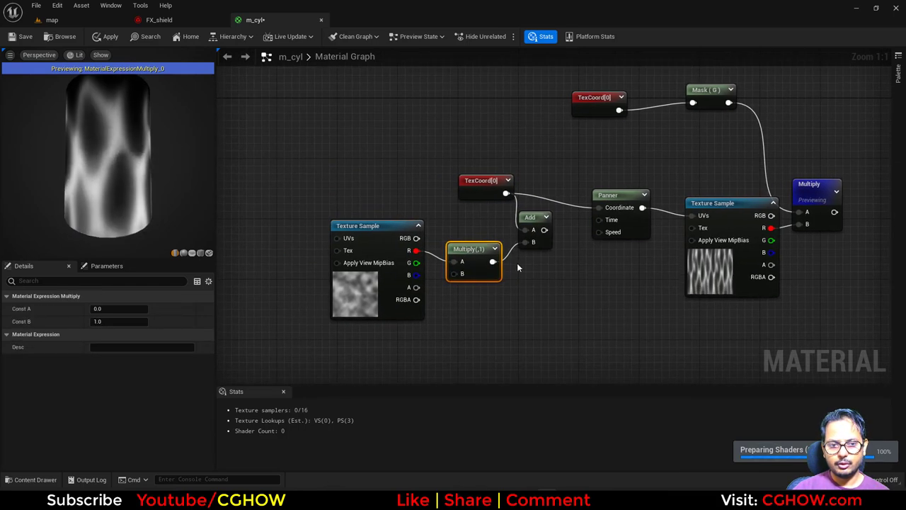
pyautogui.moveTo(544, 230); pyautogui.dragTo(598, 207)
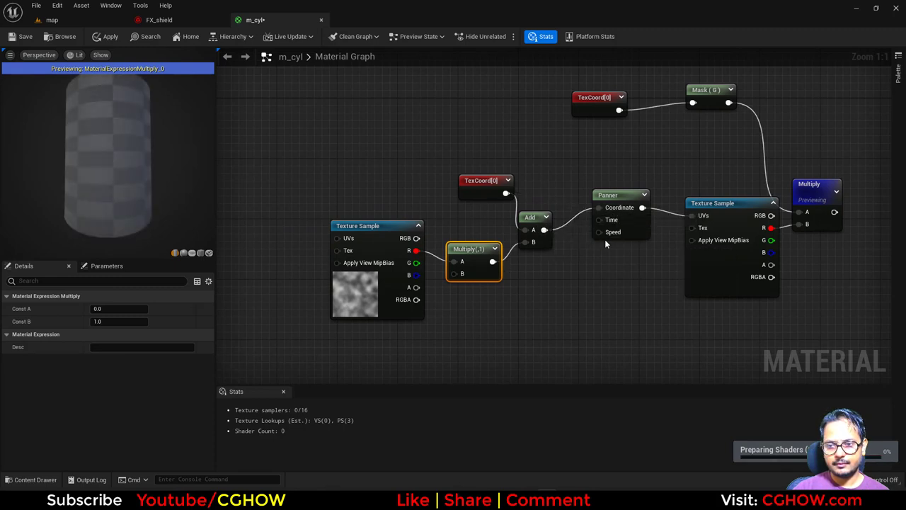
# Duplicate the Panner and its tiled TexCoord, and chain the copies into the UVs of the noise_blur sample
pyautogui.click(602, 226)
pyautogui.hotkey('ctrl', 'v')
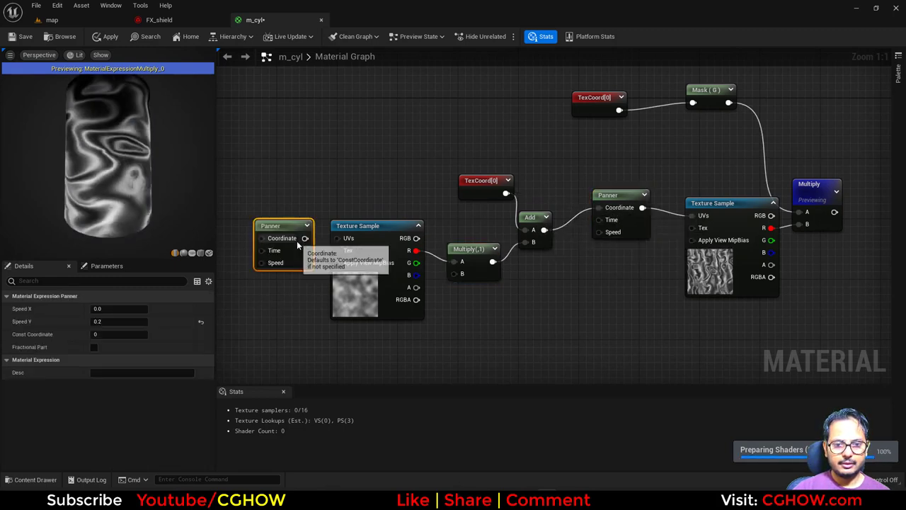
pyautogui.moveTo(304, 238); pyautogui.dragTo(337, 237)
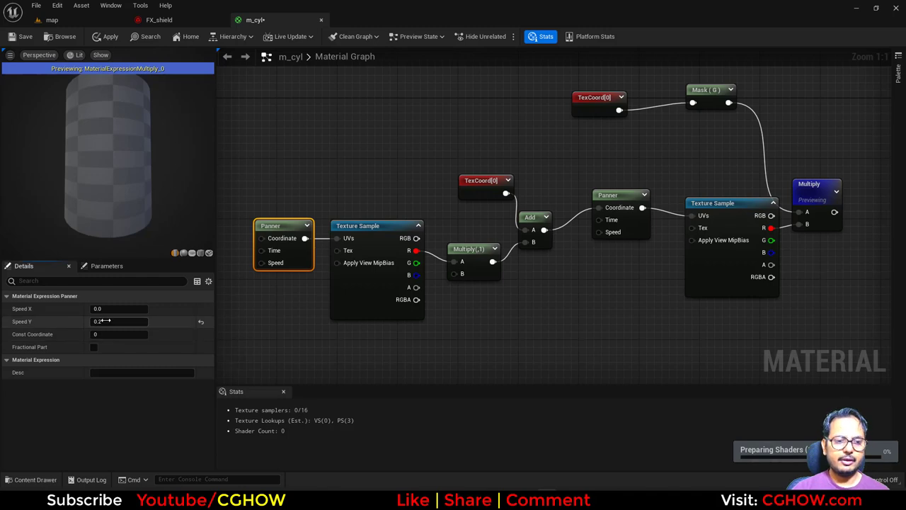
pyautogui.click(479, 273)
pyautogui.moveTo(352, 309); pyautogui.dragTo(494, 307, button='right')
pyautogui.click(613, 184)
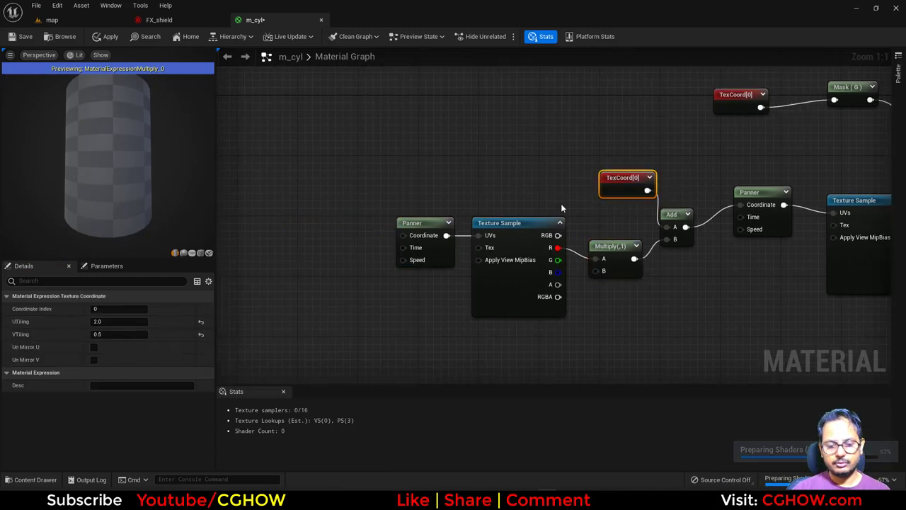
pyautogui.hotkey('ctrl', 'c')
pyautogui.hotkey('ctrl', 'v')
pyautogui.moveTo(368, 236); pyautogui.dragTo(403, 235)
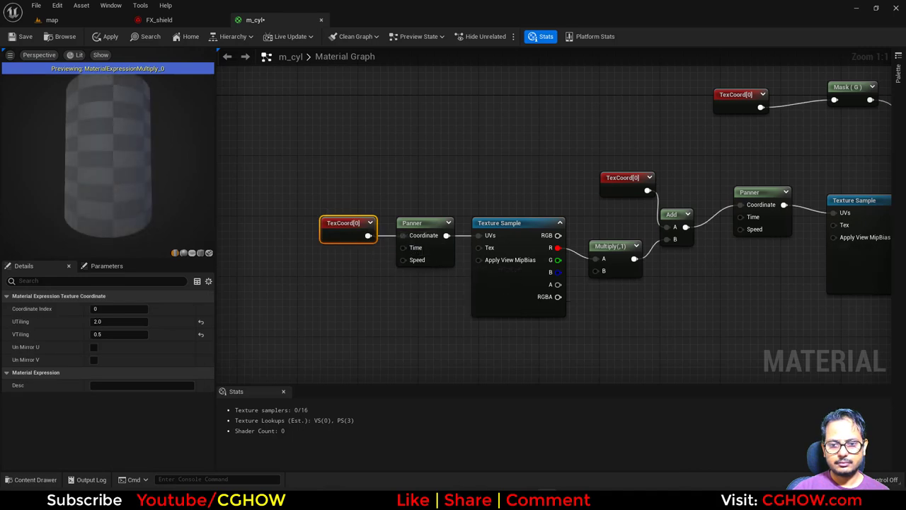
# Set Const B of the noise distortion Multiply to 0.5 and check the pattern on the preview cylinder
pyautogui.moveTo(609, 276); pyautogui.dragTo(467, 279, button='right')
pyautogui.click(475, 276)
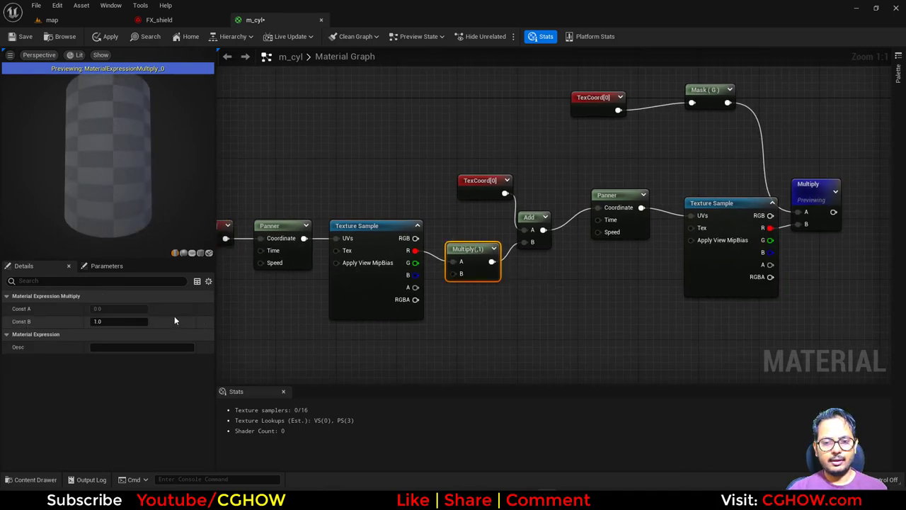
pyautogui.click(107, 323)
pyautogui.write('.')
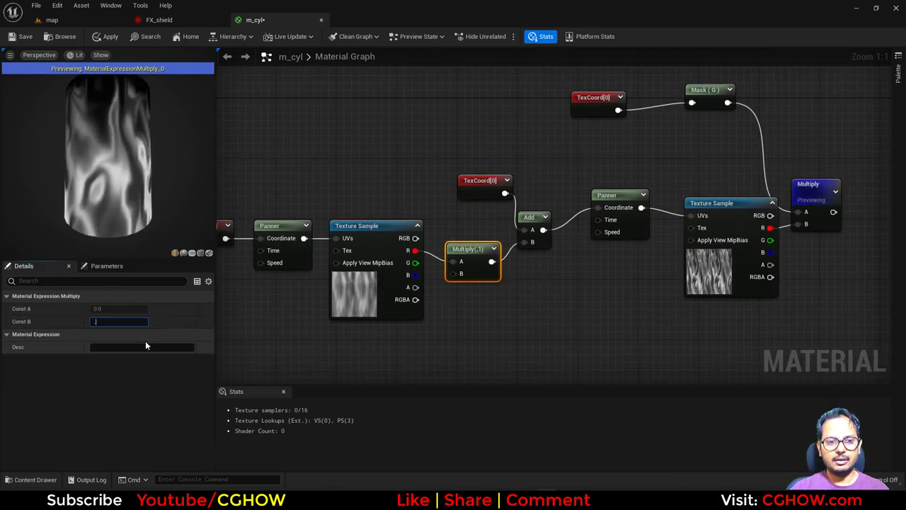
pyautogui.write('5')
pyautogui.press('Return')
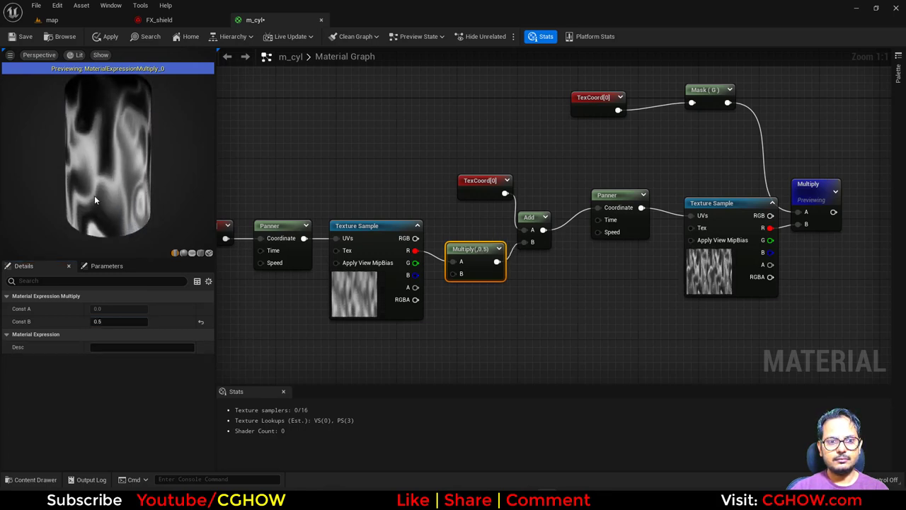
pyautogui.moveTo(94, 195)
pyautogui.mouseDown()
pyautogui.moveTo(94, 234)
pyautogui.moveTo(94, 195)
pyautogui.mouseUp()
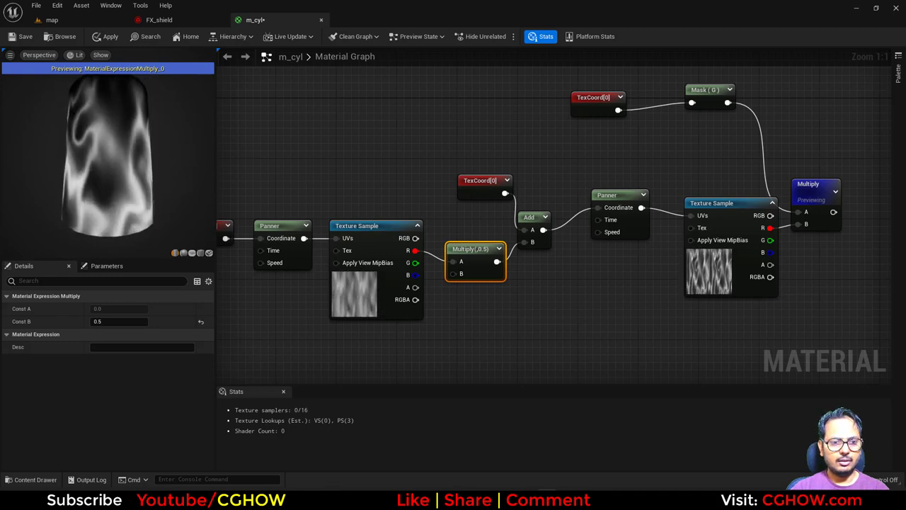
# Add a Particle Color node and connect its color output to Emissive Color
pyautogui.moveTo(635, 304); pyautogui.dragTo(307, 316, button='right')
pyautogui.moveTo(587, 253); pyautogui.dragTo(714, 245, button='right')
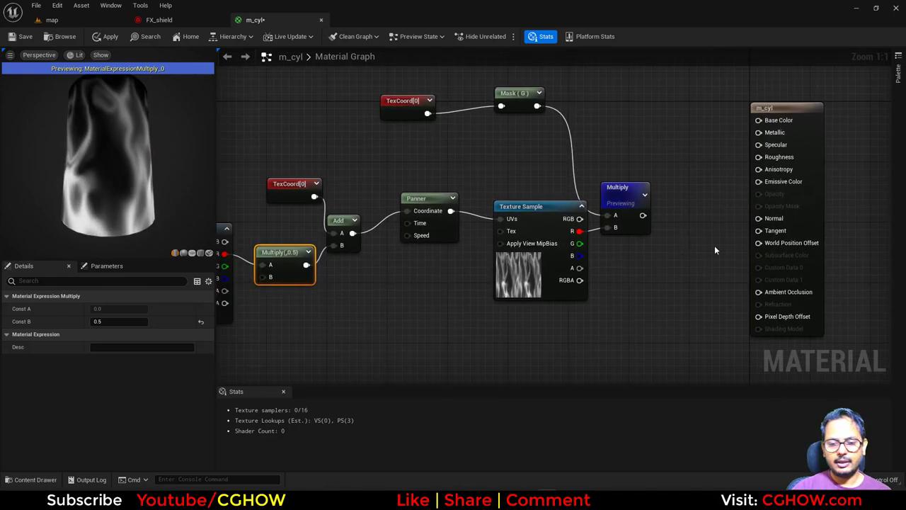
pyautogui.moveTo(615, 148); pyautogui.dragTo(562, 233, button='right')
pyautogui.rightClick(563, 159)
pyautogui.write('par')
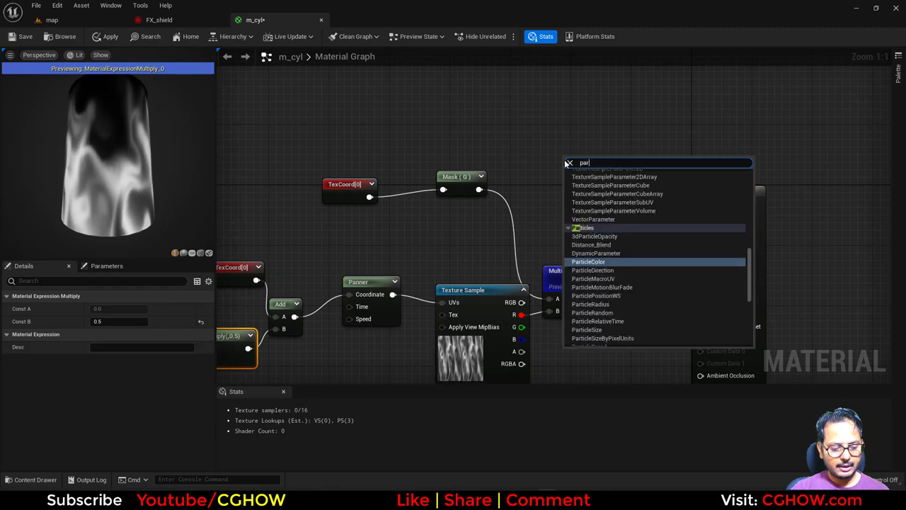
pyautogui.click(589, 261)
pyautogui.moveTo(613, 181); pyautogui.dragTo(708, 265)
# Multiply the masked noise result by the Particle Color alpha and connect the product to Opacity
pyautogui.moveTo(618, 278); pyautogui.dragTo(643, 254, button='right')
pyautogui.press('m')
pyautogui.click(643, 252)
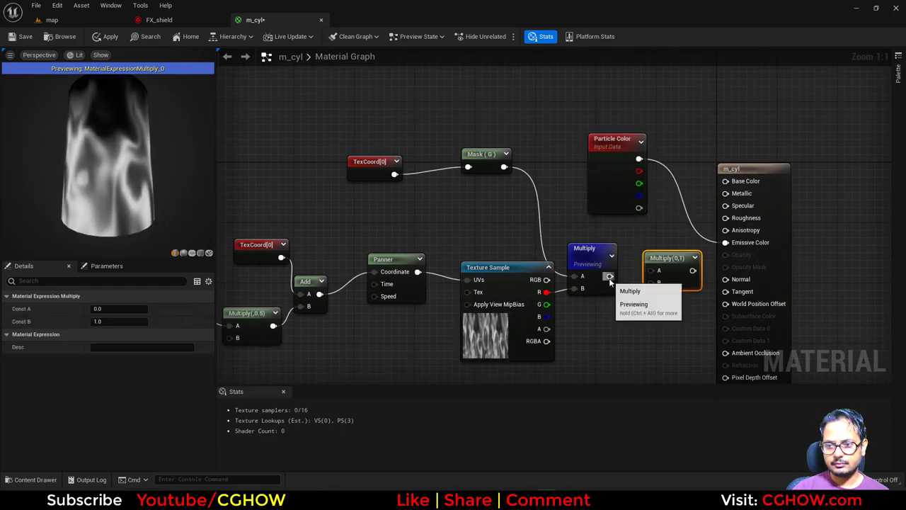
pyautogui.moveTo(610, 276); pyautogui.dragTo(657, 272)
pyautogui.moveTo(639, 208); pyautogui.dragTo(729, 255)
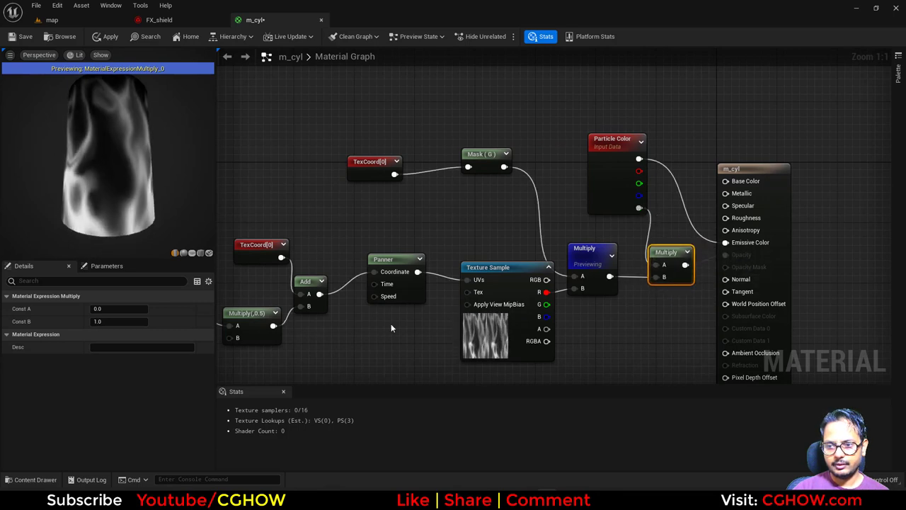
# Set the m_cyl material to Translucent blend mode and Unlit shading model, and enable Two Sided
pyautogui.moveTo(392, 327); pyautogui.dragTo(588, 266, button='right')
pyautogui.scroll(-2, 349, 365)
pyautogui.moveTo(349, 365); pyautogui.dragTo(379, 296, button='right')
pyautogui.moveTo(463, 302); pyautogui.dragTo(321, 304, button='right')
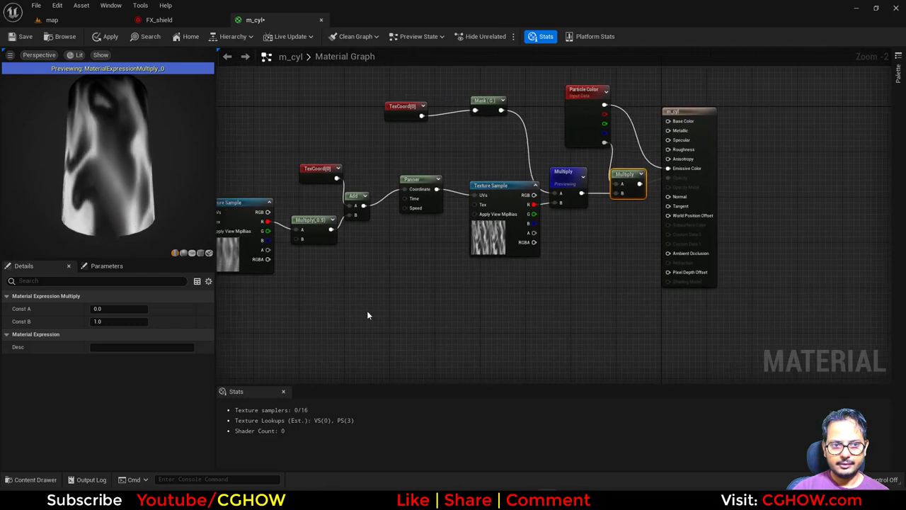
pyautogui.click(697, 158)
pyautogui.click(116, 388)
pyautogui.click(119, 410)
pyautogui.click(124, 401)
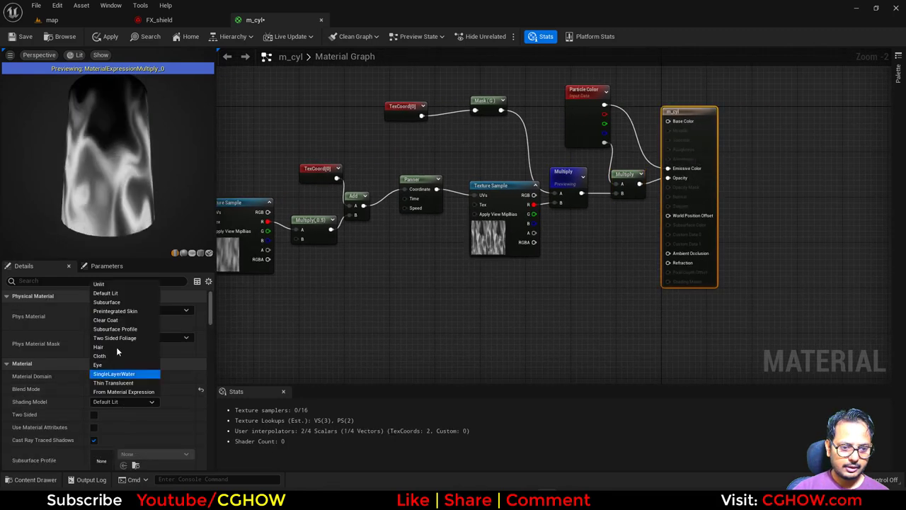
pyautogui.click(115, 283)
pyautogui.click(94, 414)
# Save the m_cyl material and browse to it in the content browser
pyautogui.moveTo(307, 299); pyautogui.dragTo(346, 349, button='right')
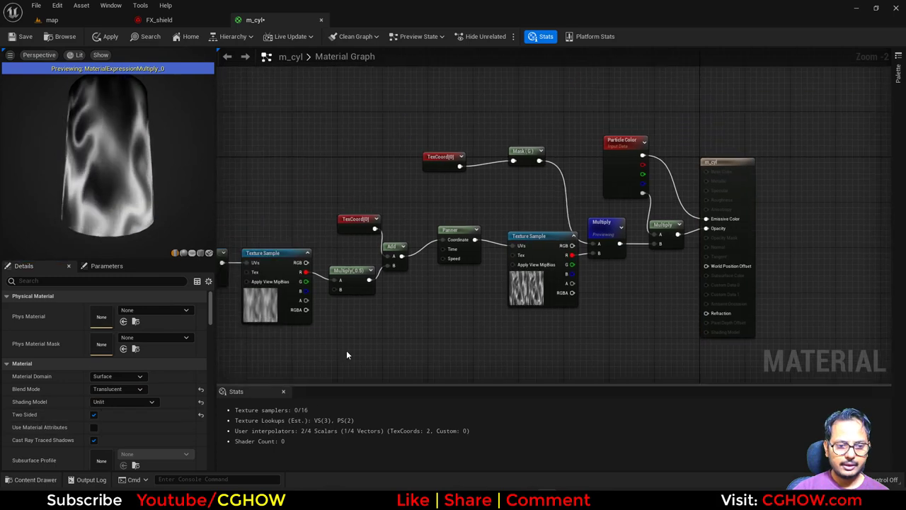
pyautogui.click(13, 37)
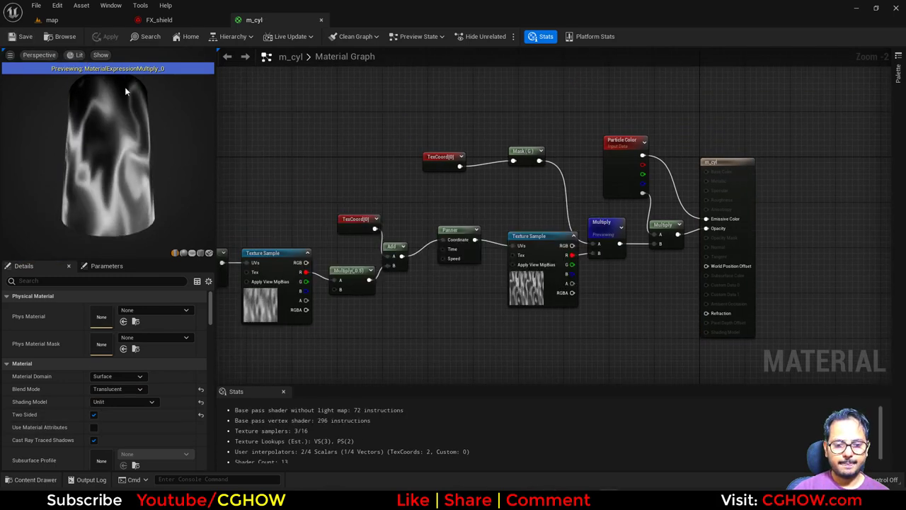
pyautogui.click(48, 37)
# In the FX_shield system, duplicate the ring emitter, name the copy cyl, and select its Sprite Renderer
pyautogui.click(159, 20)
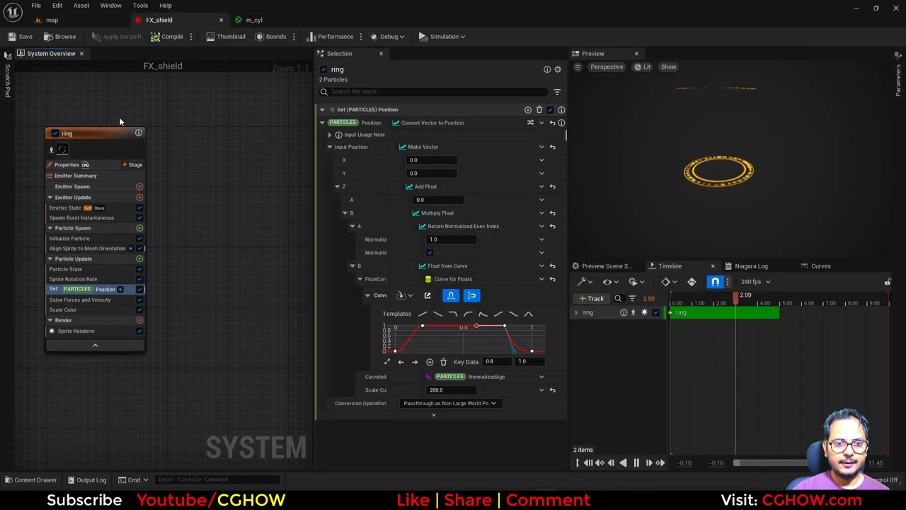
pyautogui.hotkey('ctrl', 'd')
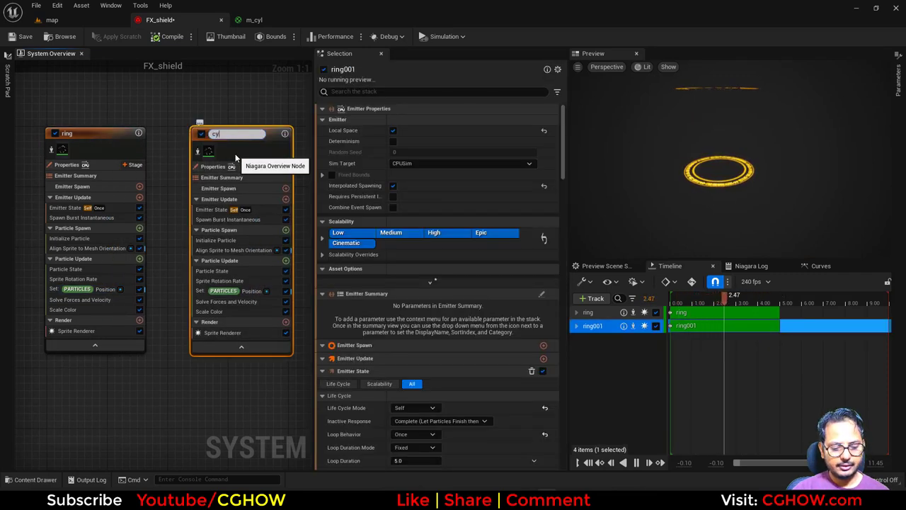
pyautogui.click(239, 331)
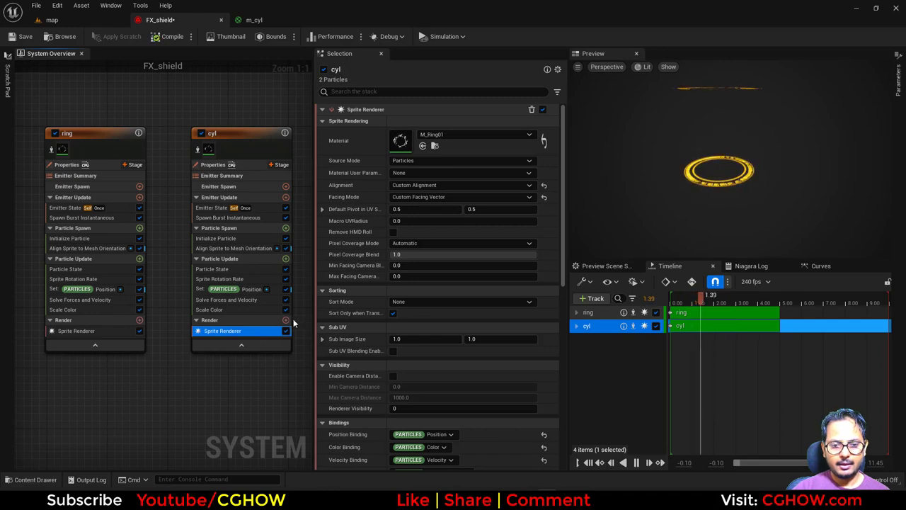
# Replace the cyl emitter's Sprite Renderer with a Mesh Renderer and assign the cyl mesh to it
pyautogui.press('Delete')
pyautogui.click(285, 312)
pyautogui.click(309, 157)
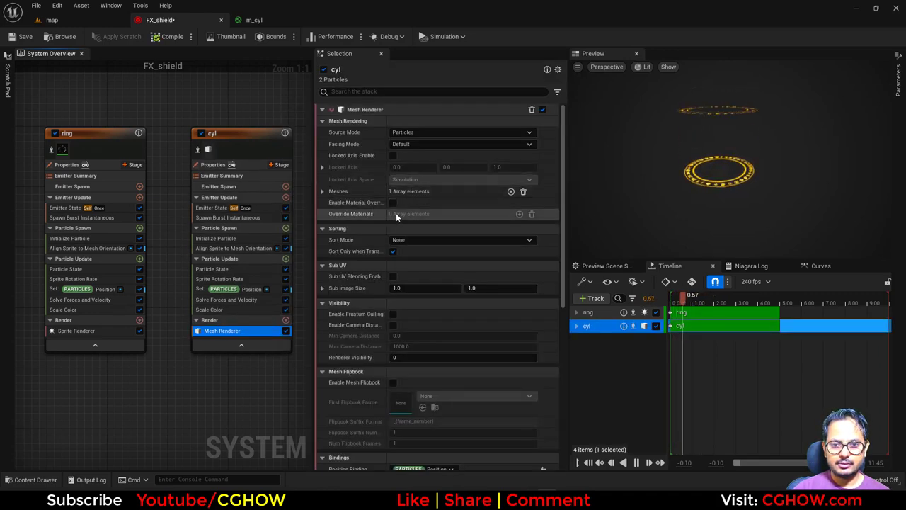
pyautogui.click(432, 206)
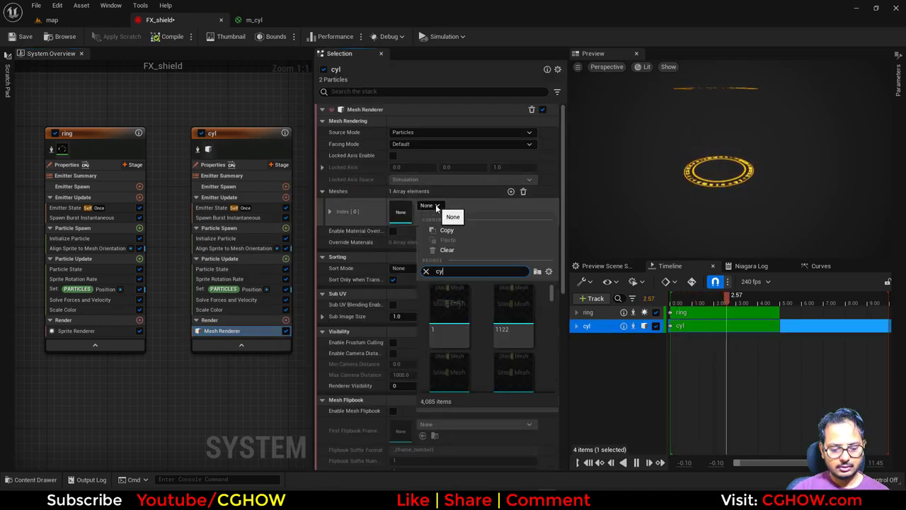
pyautogui.write('cy')
pyautogui.click(513, 306)
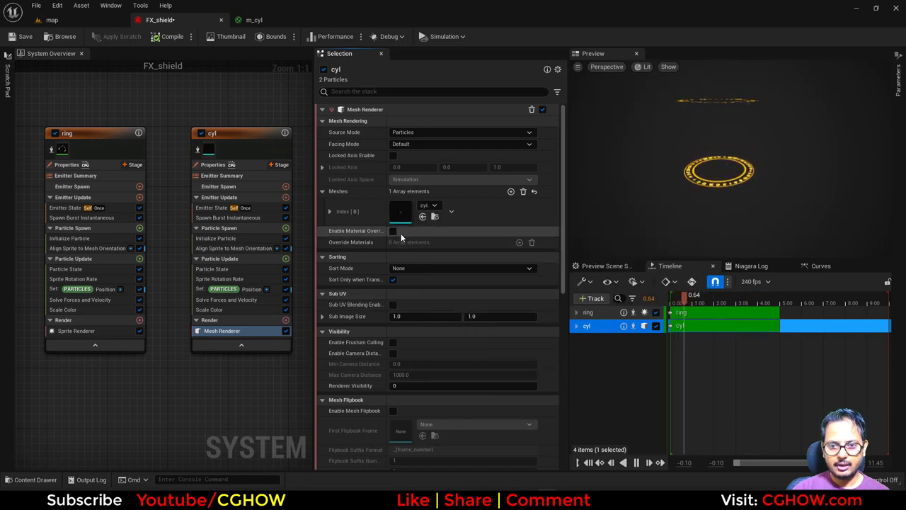
# Enable material overrides on the Mesh Renderer and add m_cyl as the explicit override material
pyautogui.click(511, 243)
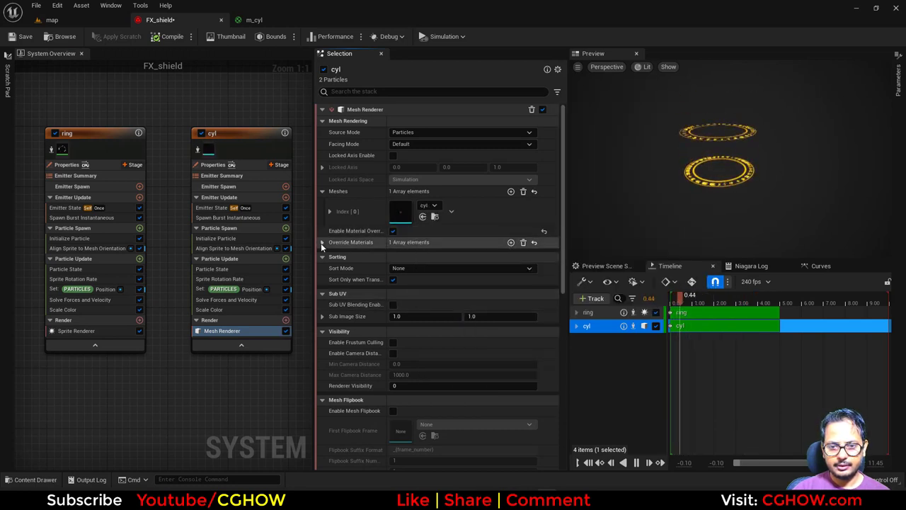
pyautogui.click(330, 256)
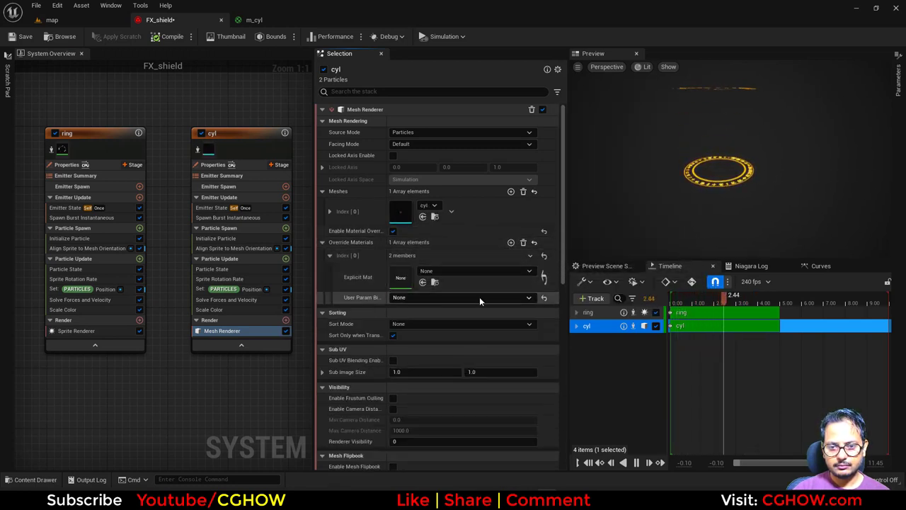
pyautogui.click(422, 282)
# Delete the Align Sprite to Mesh Orientation, Set Position and Sprite Rotation Rate modules from the cyl emitter
pyautogui.moveTo(225, 255); pyautogui.dragTo(182, 254, button='right')
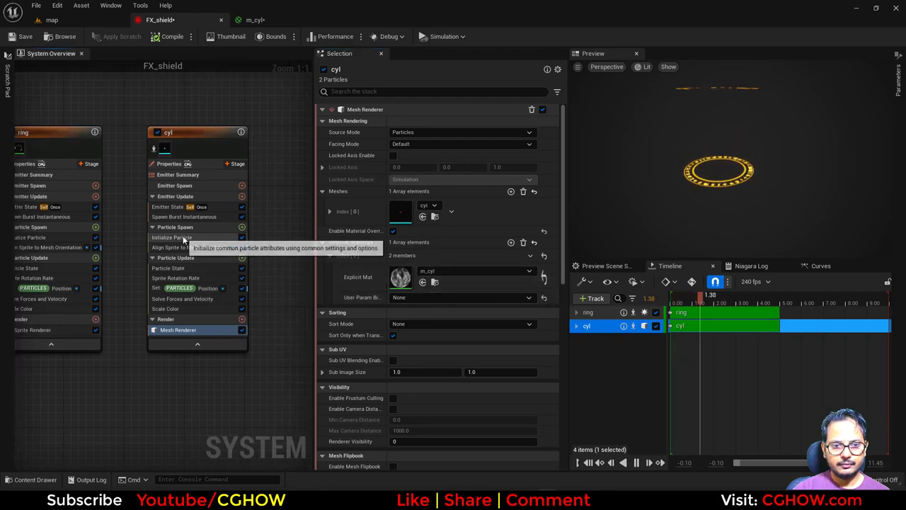
pyautogui.click(177, 237)
pyautogui.click(185, 247)
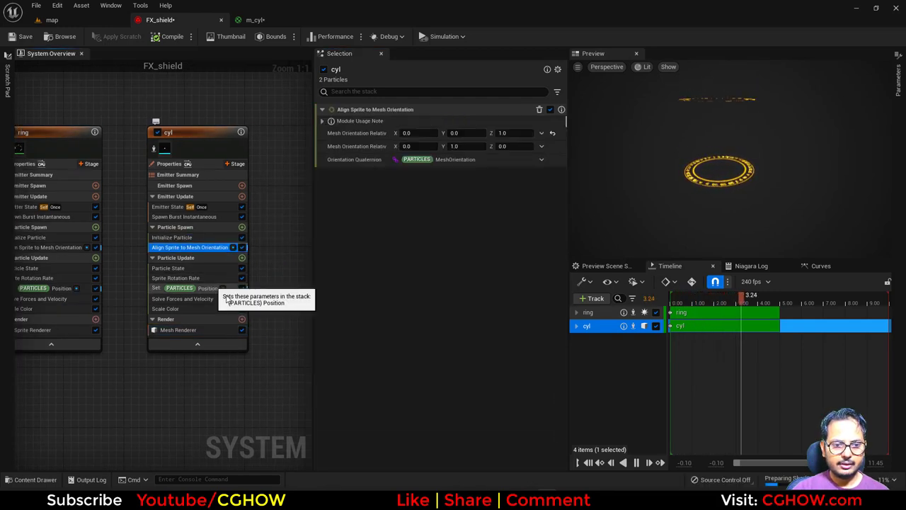
pyautogui.press('Delete')
pyautogui.click(185, 269)
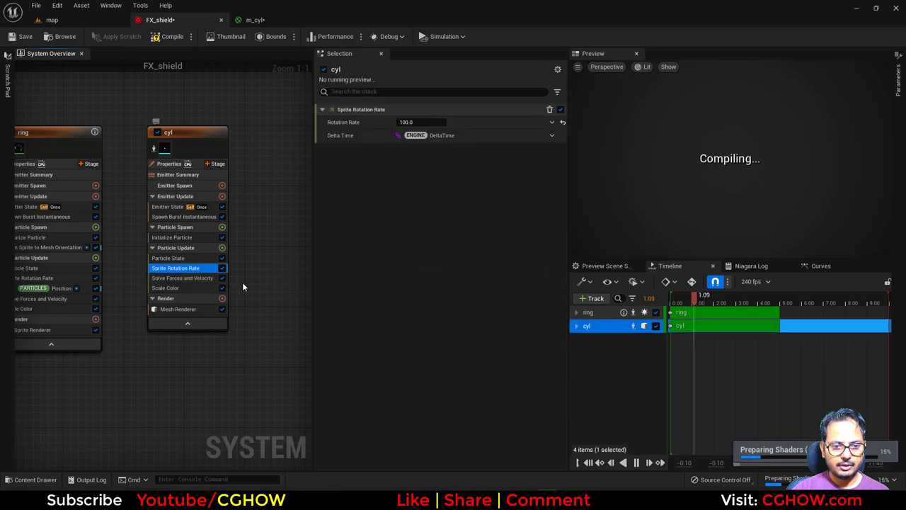
pyautogui.press('Delete')
pyautogui.click(181, 276)
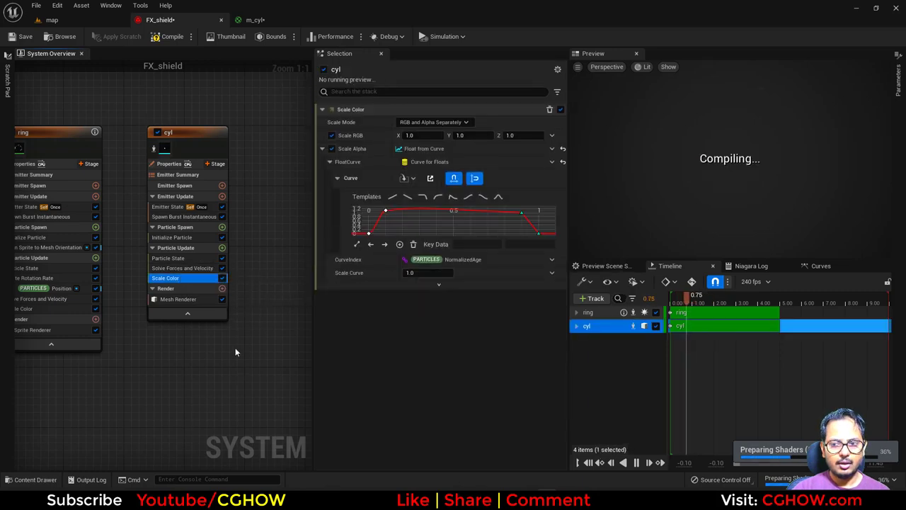
# In the cyl emitter's Initialize Particle, set the mesh scale mode to Uniform with a scale of 100, and inspect the cylinder
pyautogui.click(174, 238)
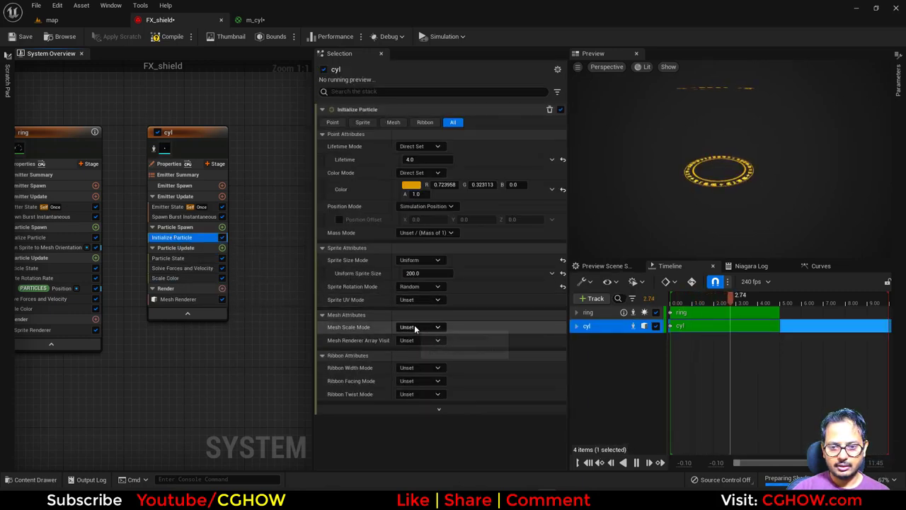
pyautogui.click(419, 327)
pyautogui.click(431, 351)
pyautogui.click(425, 340)
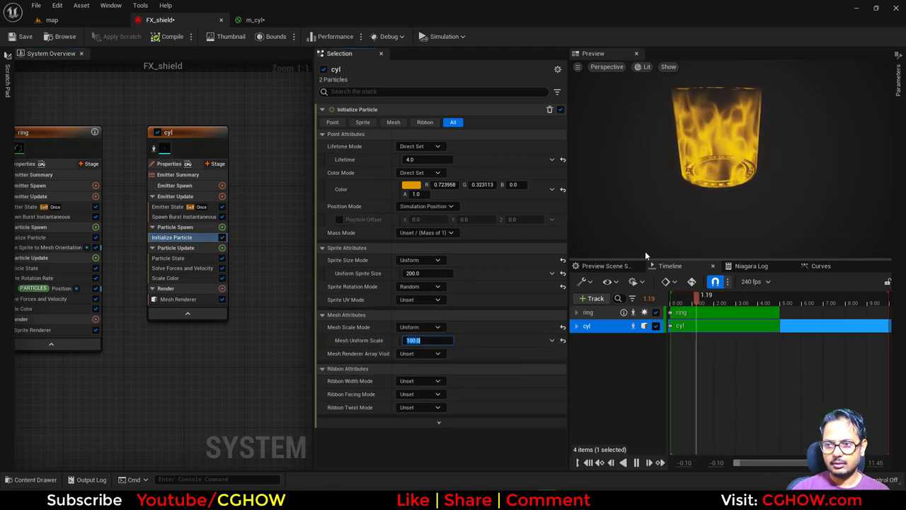
pyautogui.moveTo(721, 212); pyautogui.dragTo(726, 156)
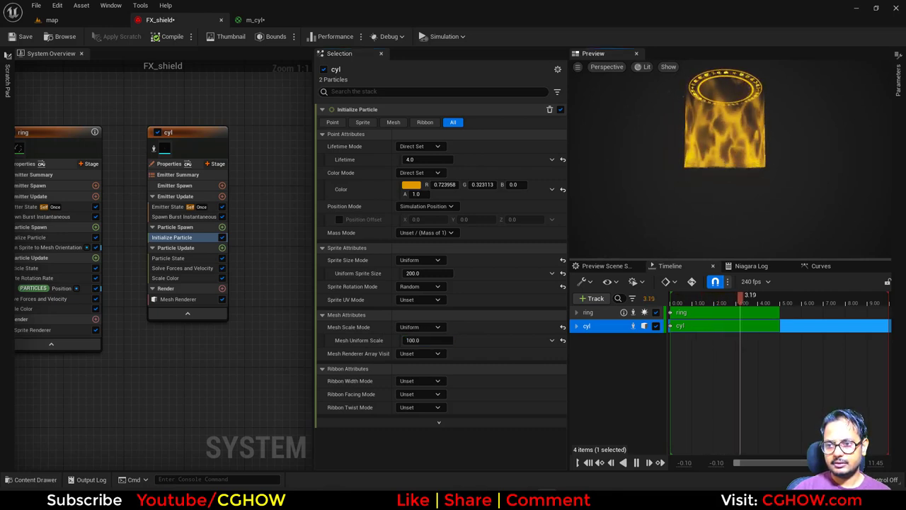
pyautogui.moveTo(684, 302); pyautogui.dragTo(681, 303)
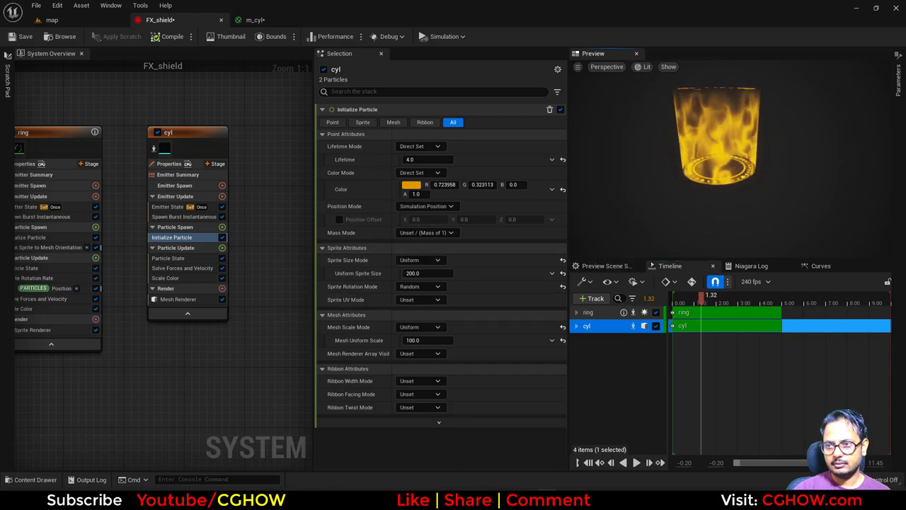
# Set both the sprite size mode and the mesh scale mode of the cyl particles to Non-Uniform
pyautogui.click(427, 260)
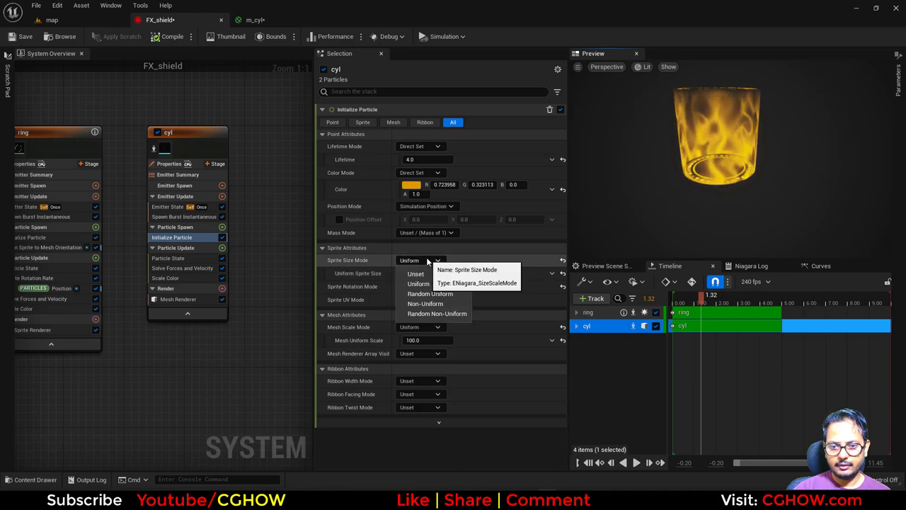
pyautogui.click(440, 304)
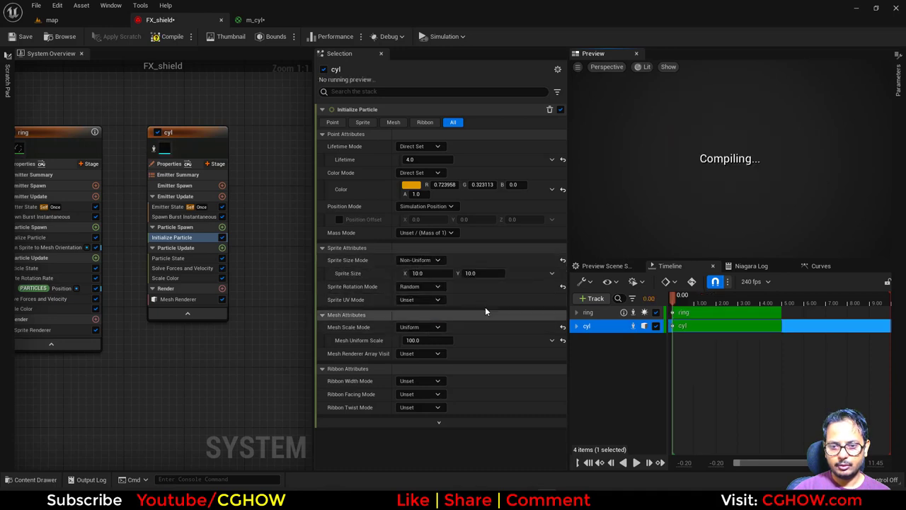
pyautogui.click(425, 329)
pyautogui.click(429, 370)
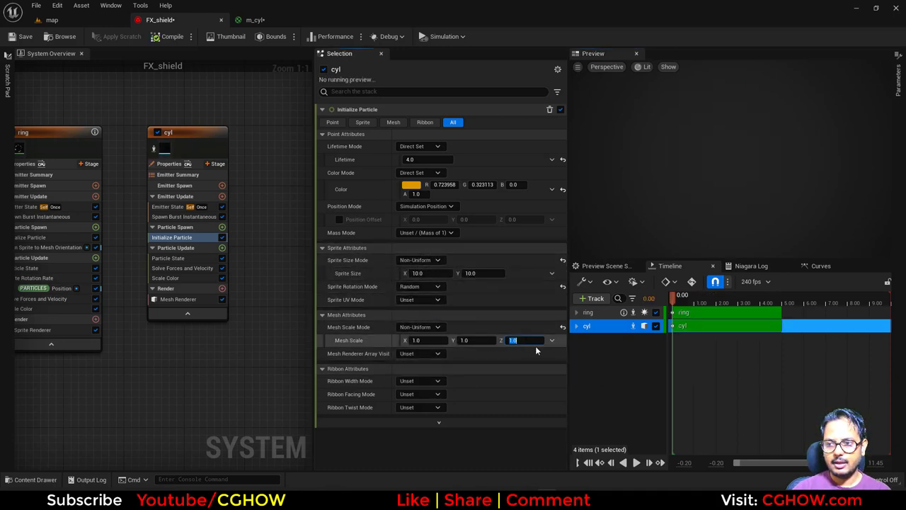
# Set the cylinder's mesh scale to X 180, Y 180 and Z 200
pyautogui.write('200')
pyautogui.press('Return')
pyautogui.click(468, 343)
pyautogui.write('1')
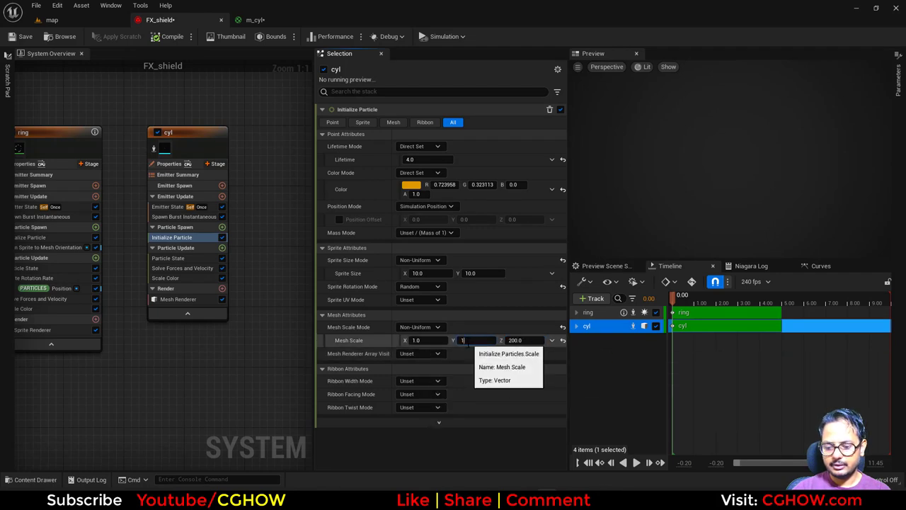
pyautogui.write('80')
pyautogui.click(427, 342)
pyautogui.write('180')
pyautogui.press('Return')
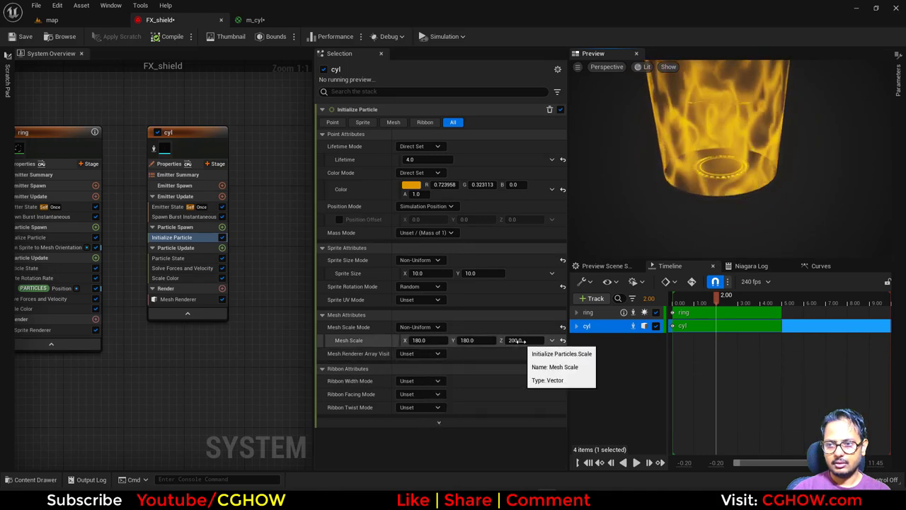
# Try a smaller mesh scale with X at about 109 and Z at 20, raising Z to about 96
pyautogui.moveTo(425, 340); pyautogui.dragTo(396, 339)
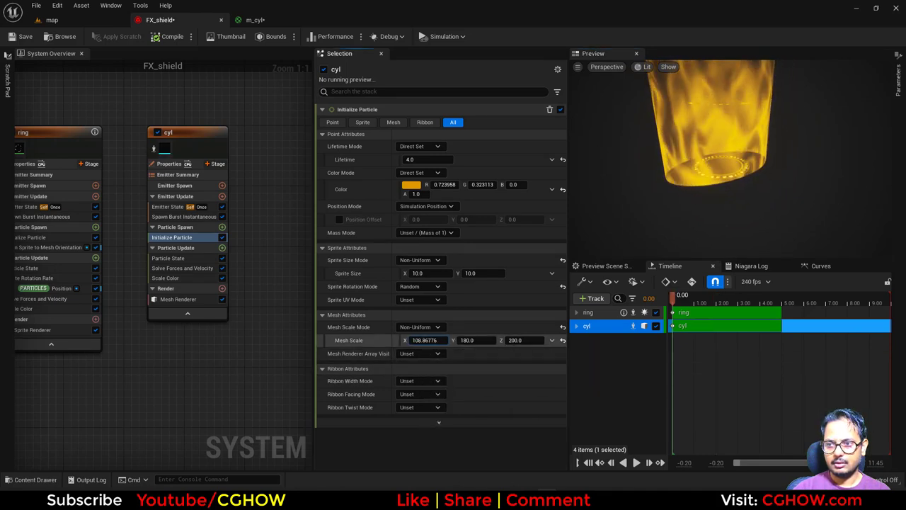
pyautogui.click(517, 340)
pyautogui.write('20')
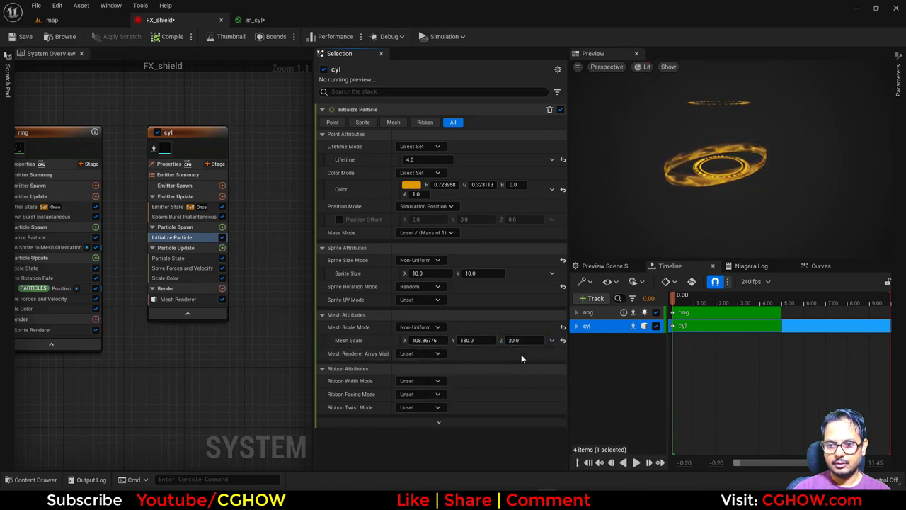
pyautogui.moveTo(515, 341); pyautogui.dragTo(559, 341)
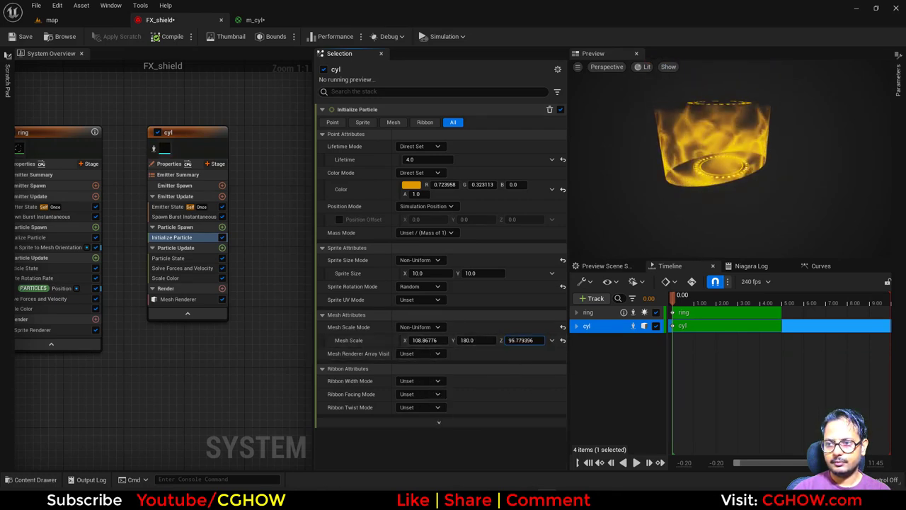
# Set the cylinder's mesh scale to X 80, Y 80 and Z 100
pyautogui.click(520, 340)
pyautogui.write('100.0')
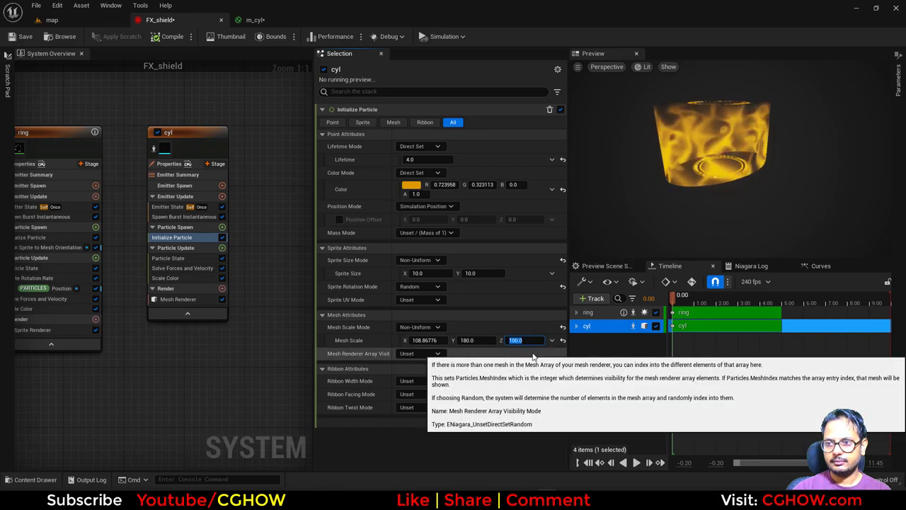
pyautogui.click(472, 340)
pyautogui.write('8')
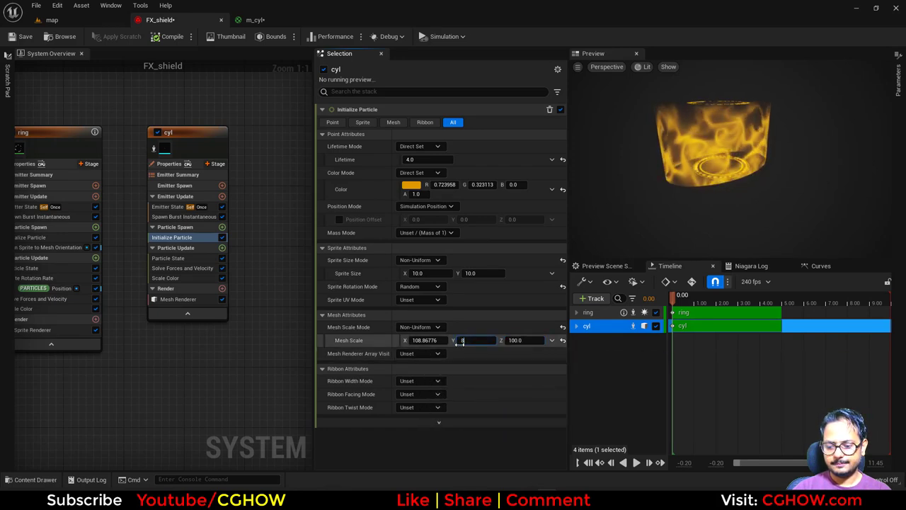
pyautogui.write('0')
pyautogui.click(426, 341)
pyautogui.write('80')
pyautogui.press('Return')
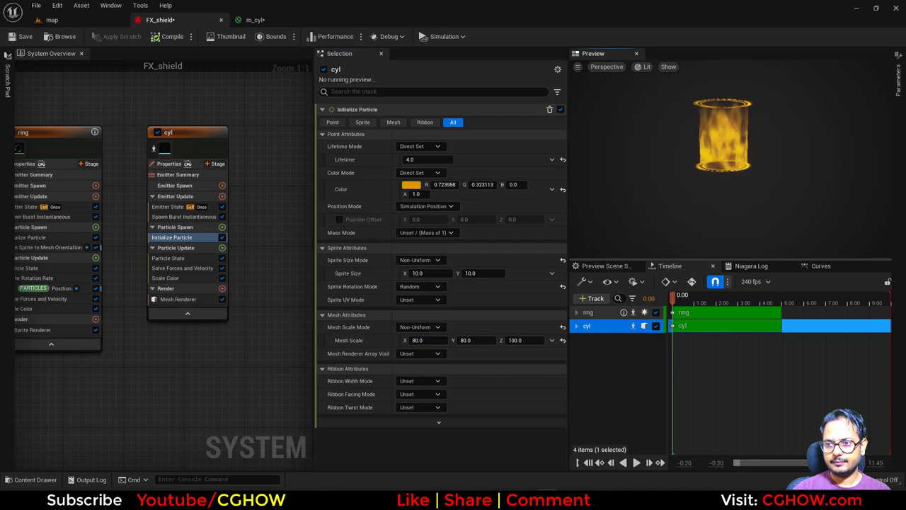
# Darken the cyl particle color by setting its brightness value to 0.2, and save the FX_shield system
pyautogui.click(412, 186)
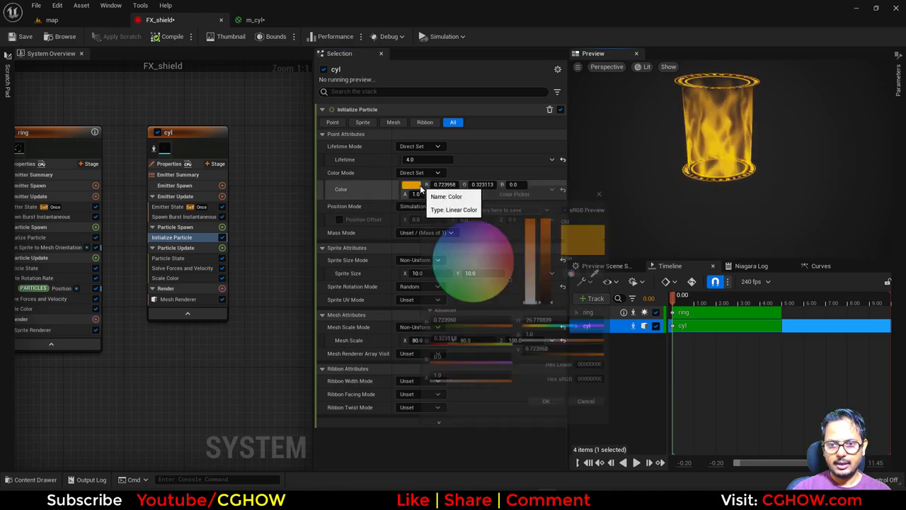
pyautogui.write('0.2')
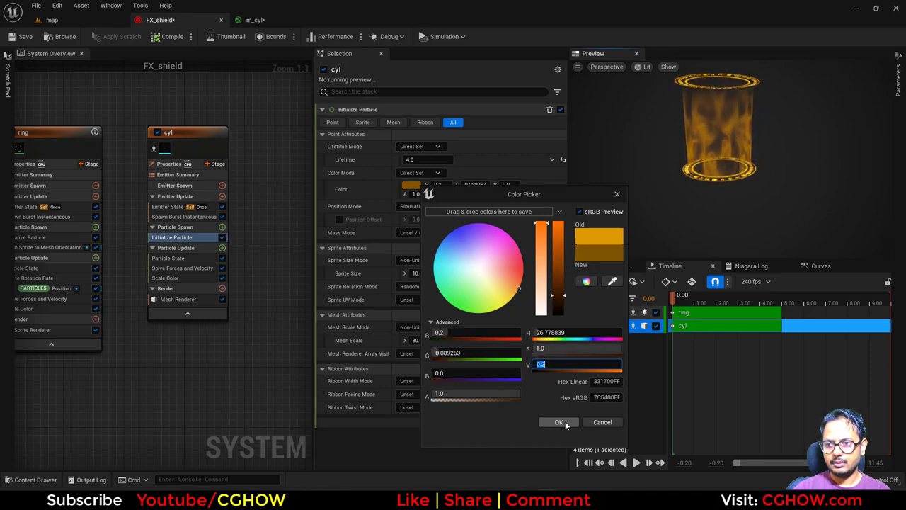
pyautogui.click(559, 422)
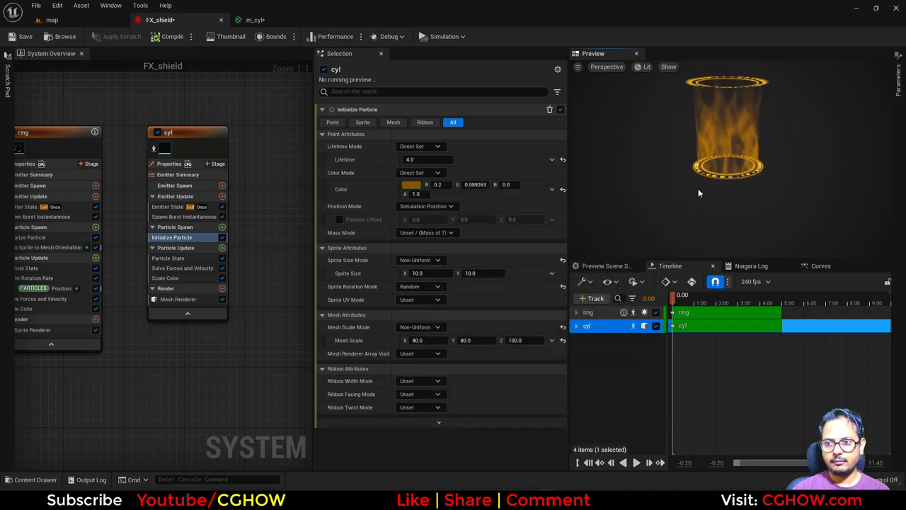
pyautogui.click(24, 37)
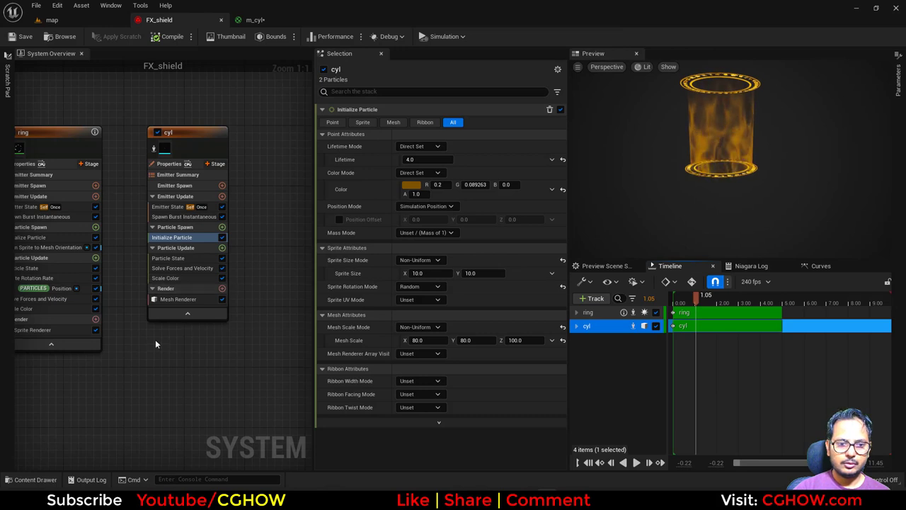
# Add a Scale Mesh Size module to the cyl emitter's Particle Update stage
pyautogui.moveTo(155, 339); pyautogui.dragTo(172, 333, button='right')
pyautogui.click(238, 241)
pyautogui.write('scal')
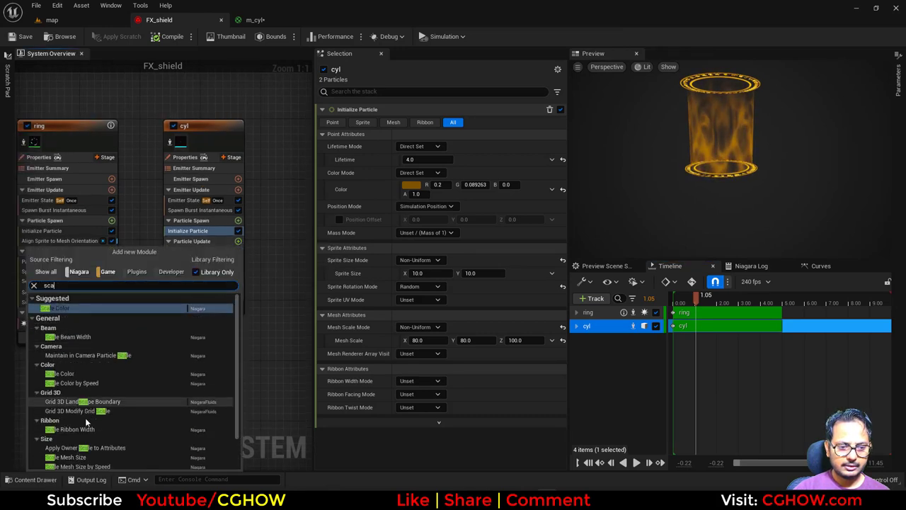
pyautogui.click(73, 458)
# Drive the Scale Mesh Size scale factor with a Make Vector input, setting X and Y to 1
pyautogui.click(551, 123)
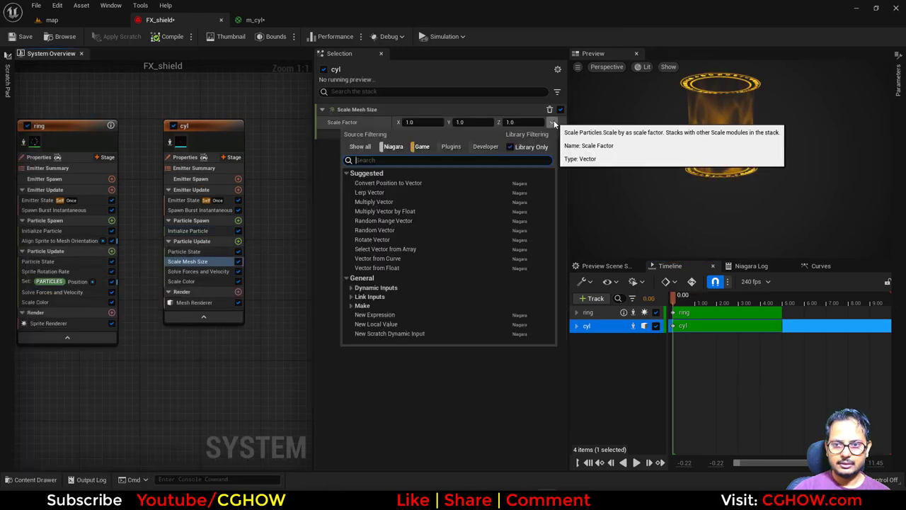
pyautogui.write('f')
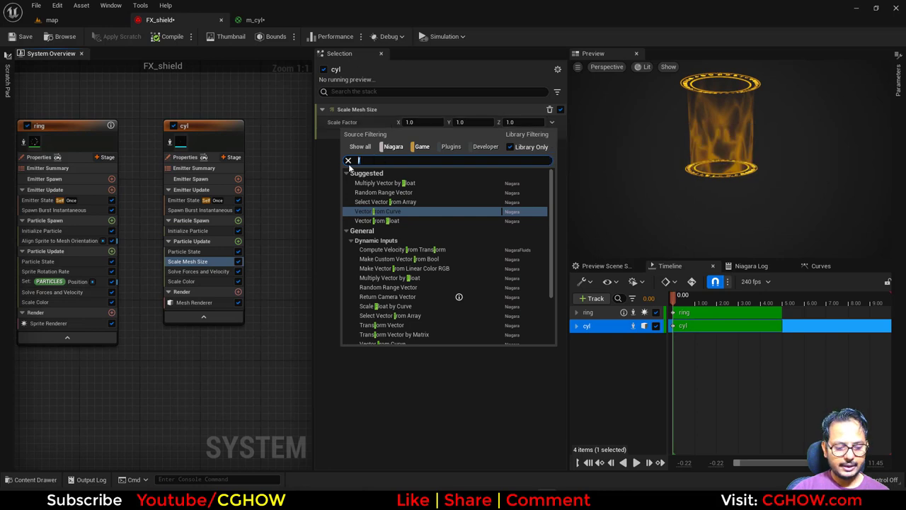
pyautogui.write('ma')
pyautogui.click(388, 182)
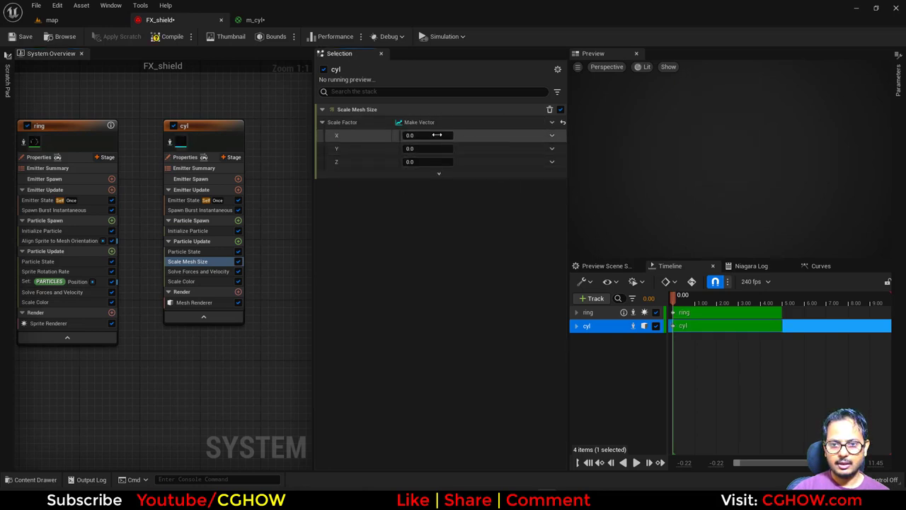
pyautogui.click(436, 134)
pyautogui.write('1')
pyautogui.click(424, 148)
pyautogui.write('1')
# Copy the Float from Curve input of cyl's Scale Color alpha and paste it onto the Z component of the Scale Mesh Size factor
pyautogui.click(552, 162)
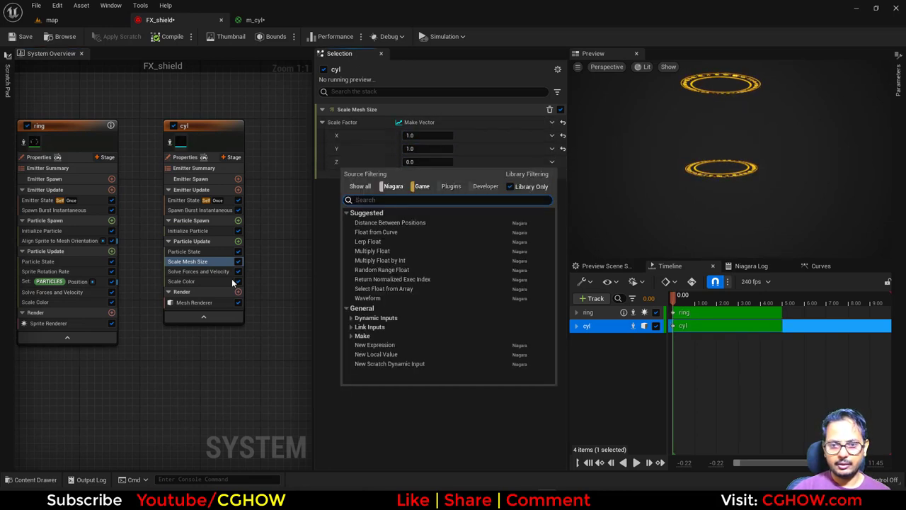
pyautogui.click(63, 301)
pyautogui.click(205, 280)
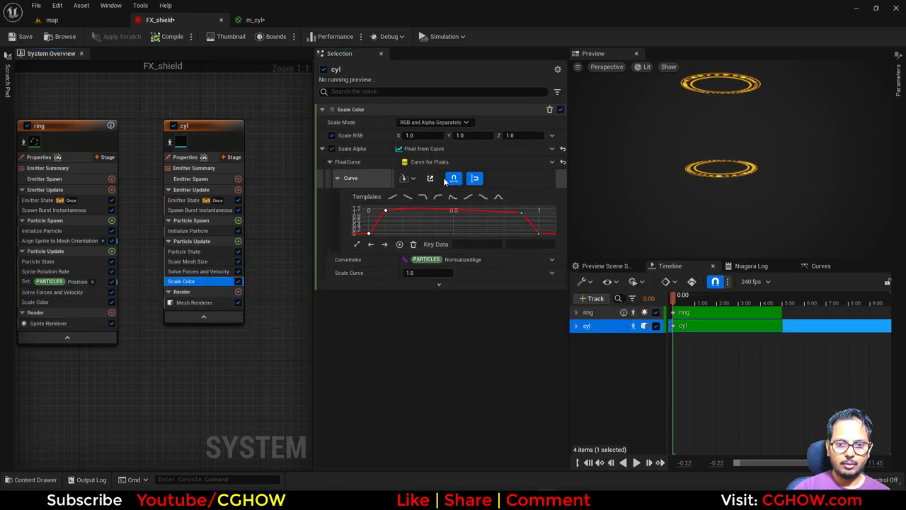
pyautogui.rightClick(420, 162)
pyautogui.click(454, 211)
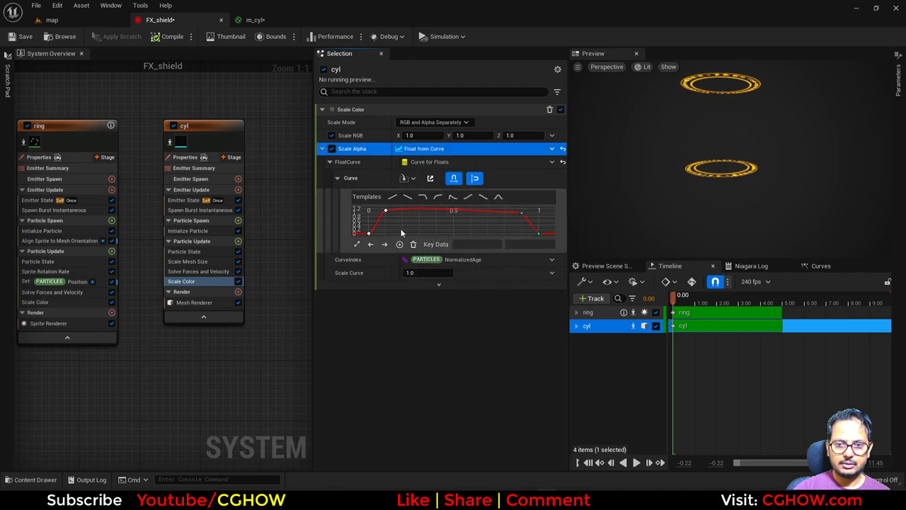
pyautogui.click(192, 271)
pyautogui.click(192, 263)
pyautogui.rightClick(467, 163)
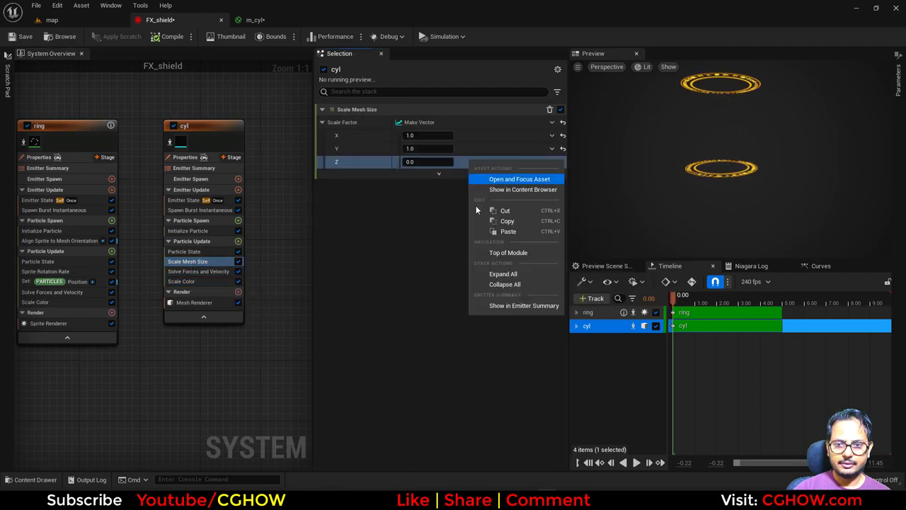
pyautogui.click(496, 231)
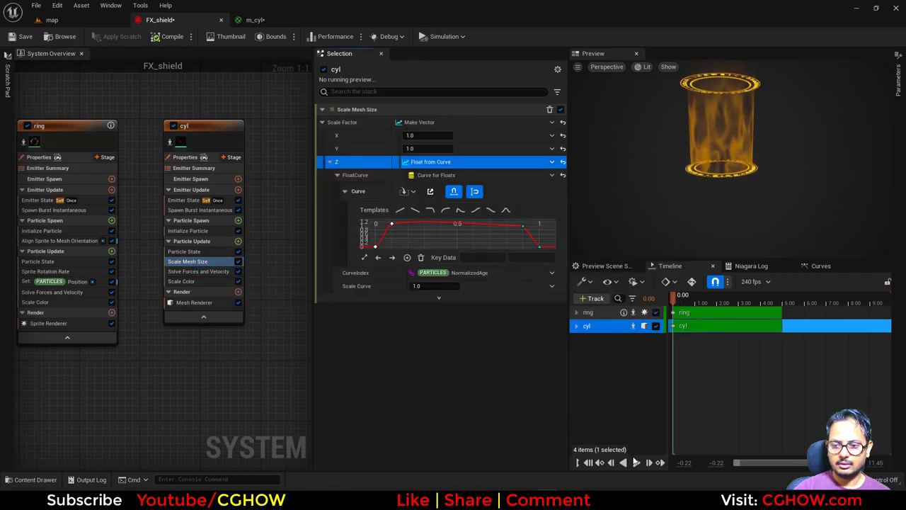
# Play the effect preview and set the time of the second key on the Z scale curve to 0.2
pyautogui.click(636, 462)
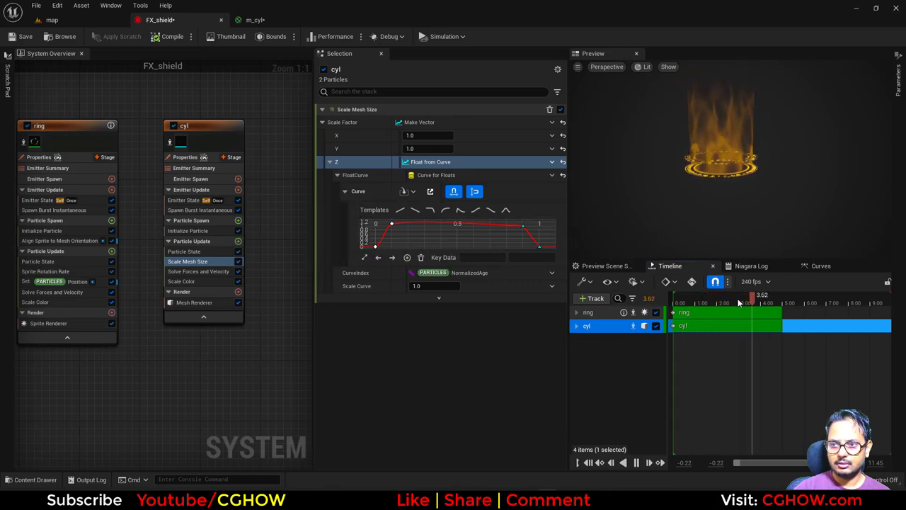
pyautogui.click(716, 303)
pyautogui.click(368, 308)
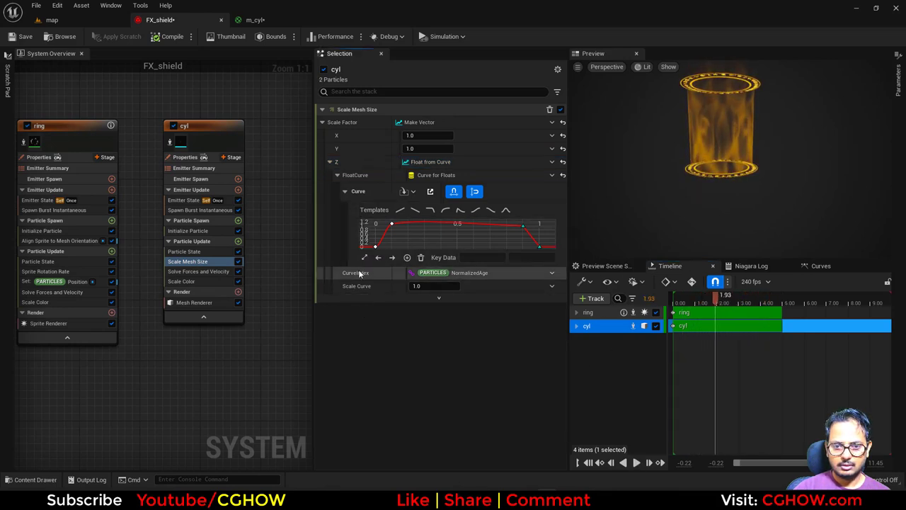
pyautogui.click(364, 259)
pyautogui.click(394, 228)
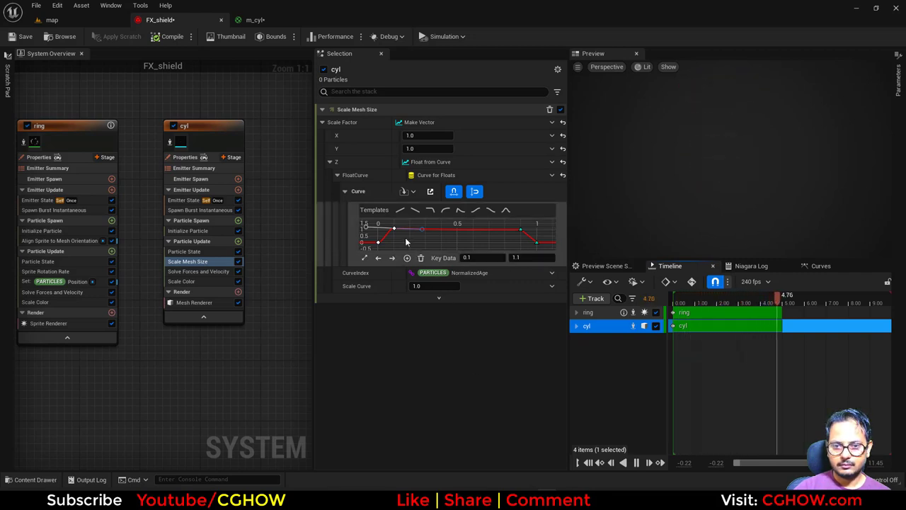
pyautogui.write('5')
pyautogui.press('Return')
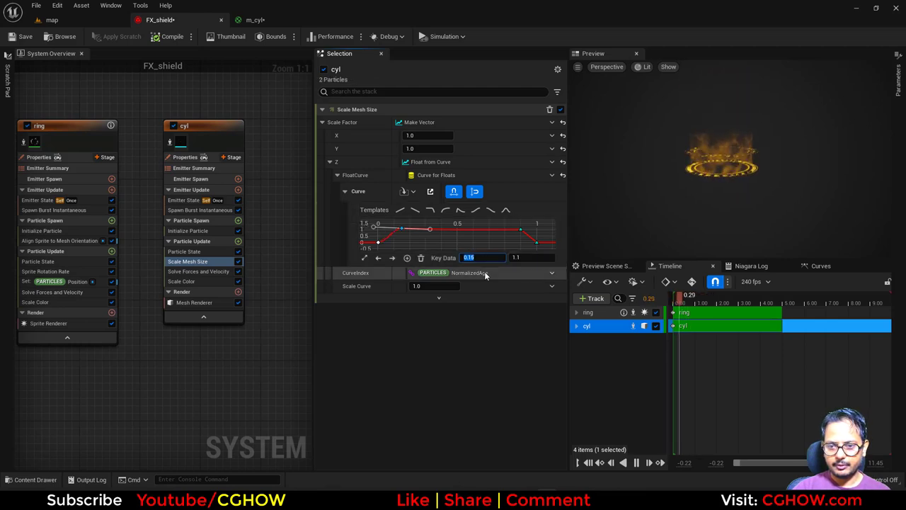
pyautogui.write('0.2')
pyautogui.press('Return')
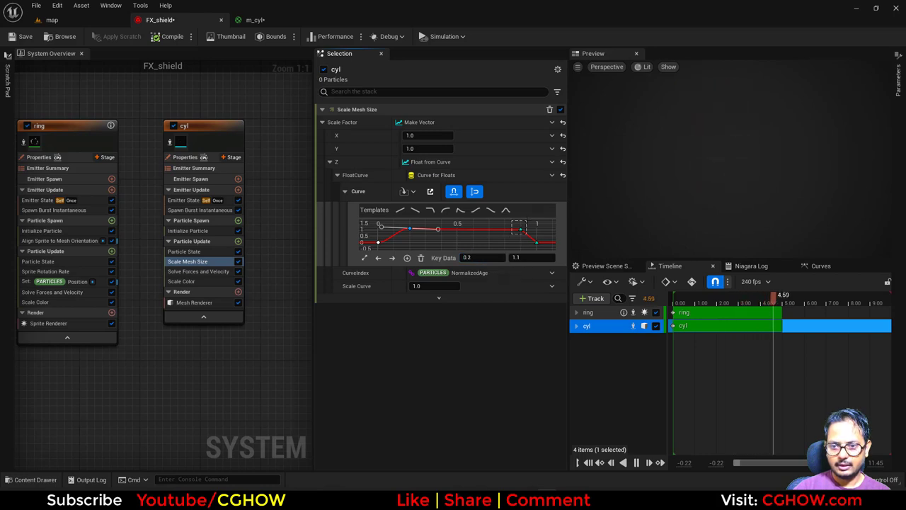
# Set the time of the third key on the Z scale curve to 0.75 so the cylinder shrinks earlier
pyautogui.write('0.8')
pyautogui.press('Return')
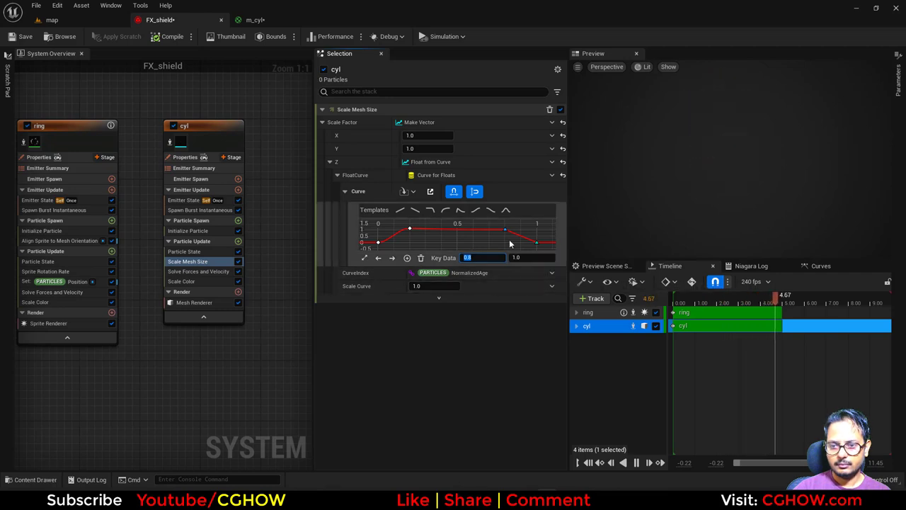
pyautogui.moveTo(485, 258); pyautogui.dragTo(427, 312)
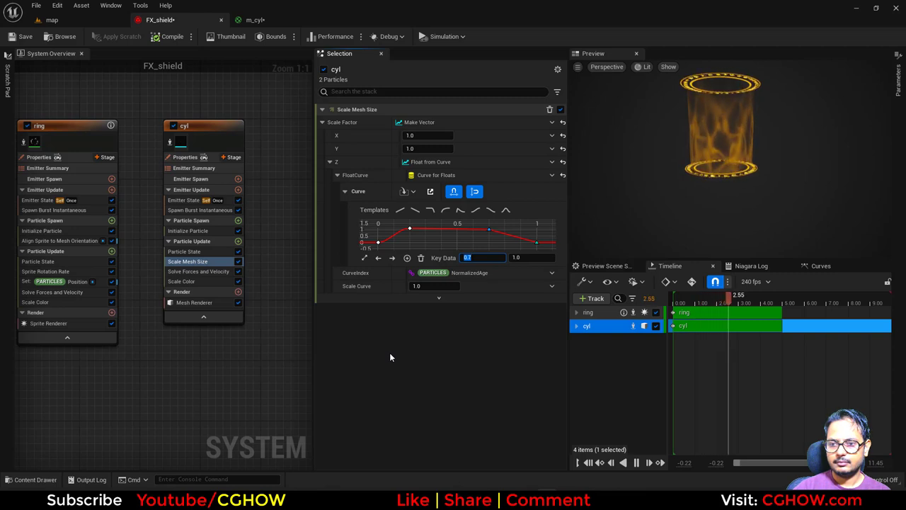
pyautogui.click(482, 258)
pyautogui.write('5')
pyautogui.press('Return')
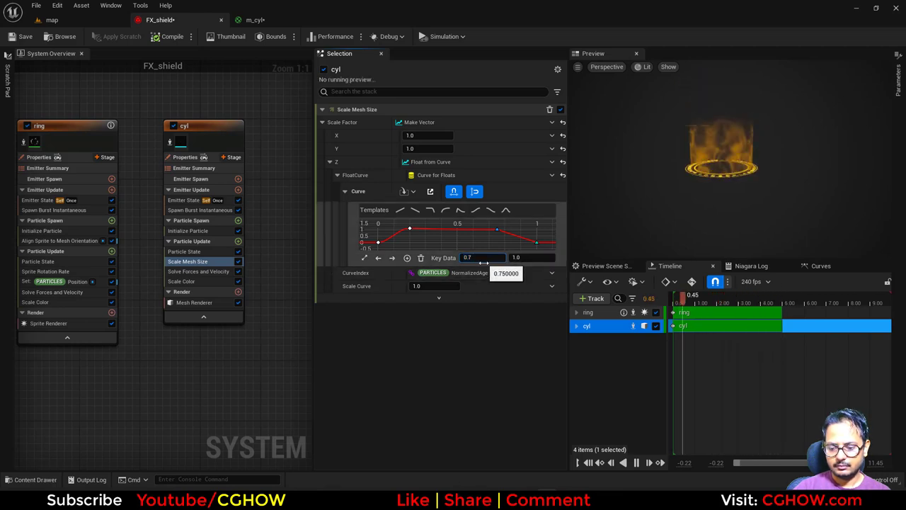
# Check the shield in the map level, and set the third key of cyl's Scale Color alpha curve to time 0.7
pyautogui.click(232, 281)
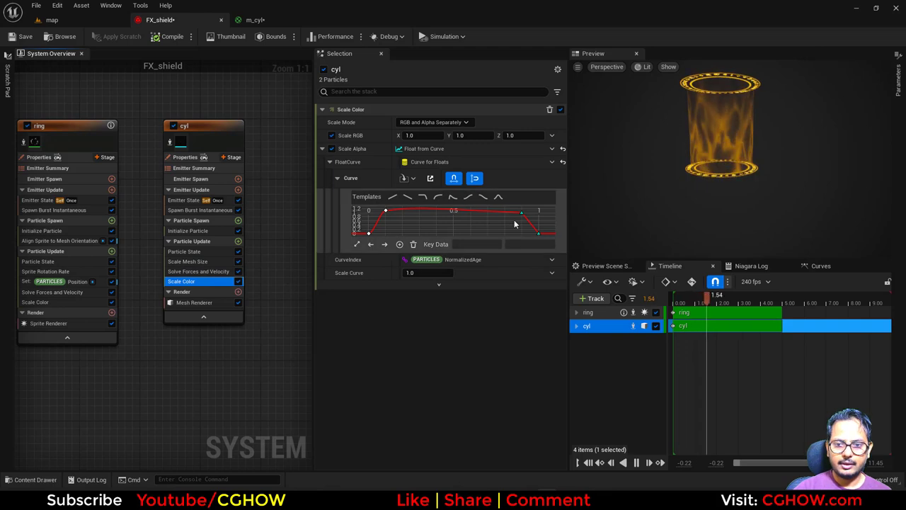
pyautogui.moveTo(637, 186); pyautogui.dragTo(637, 170)
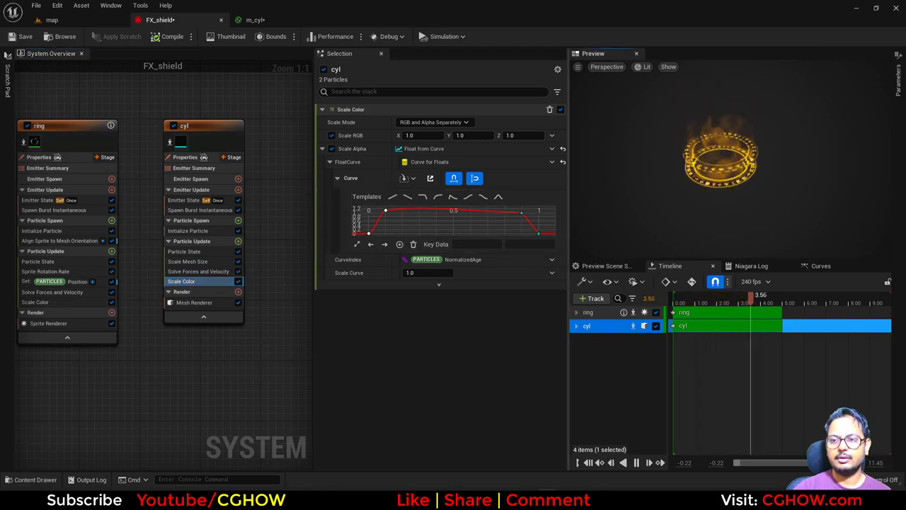
pyautogui.click(52, 20)
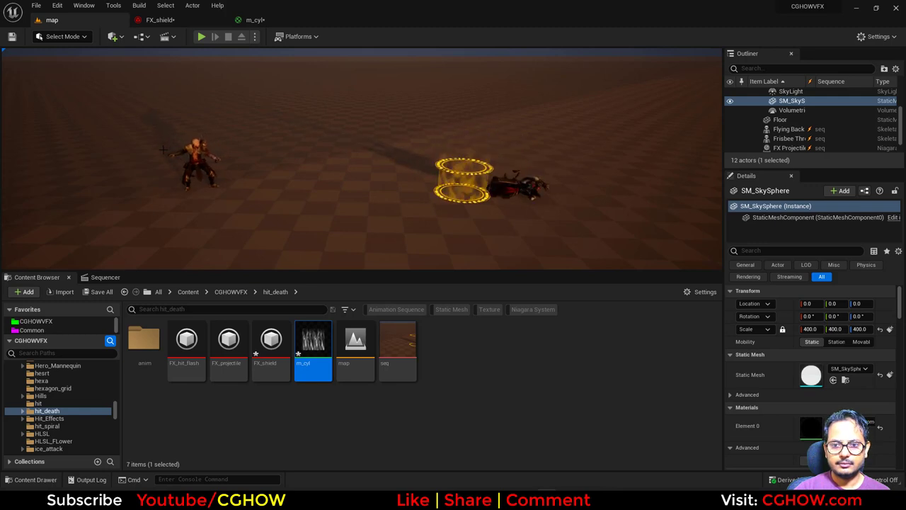
pyautogui.click(160, 20)
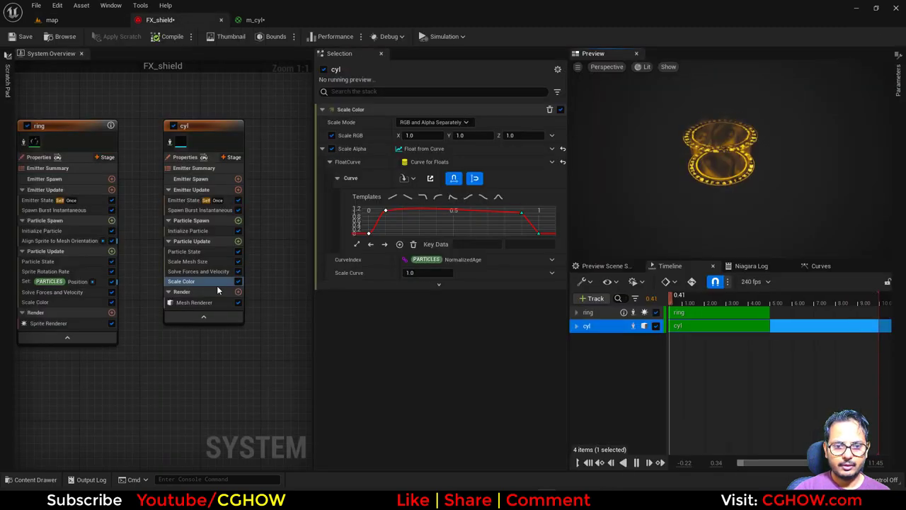
pyautogui.click(521, 213)
pyautogui.click(465, 246)
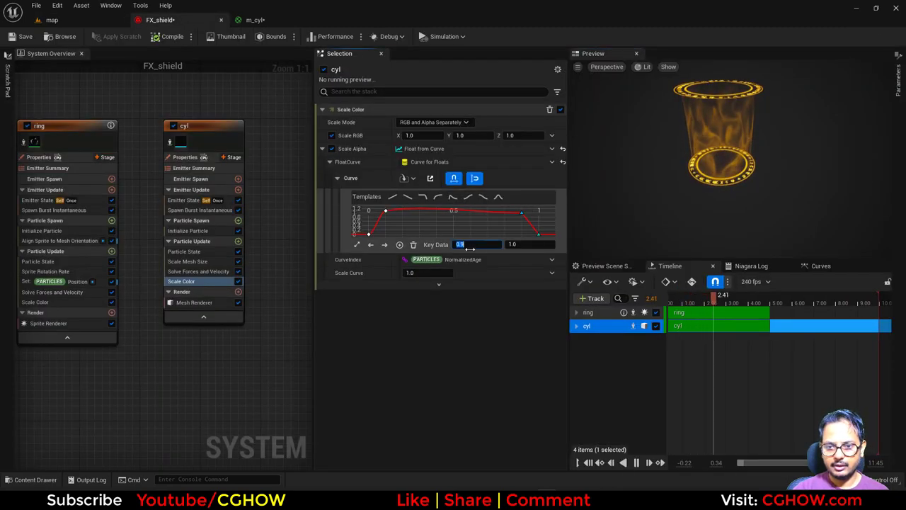
pyautogui.write('.7')
pyautogui.press('Return')
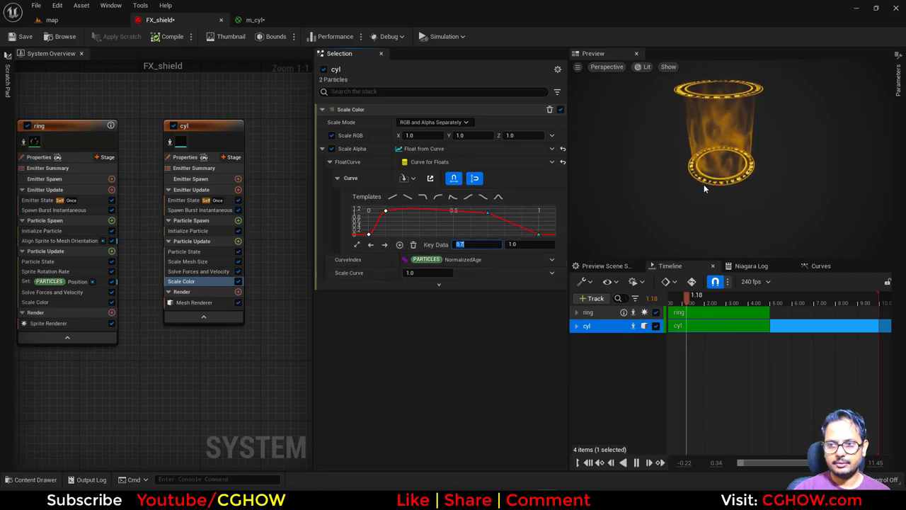
# Switch to the browser and examine the ring and surrounding particles in the reference effect video
pyautogui.moveTo(703, 189); pyautogui.dragTo(703, 170)
pyautogui.hotkey('alt', 'Tab')
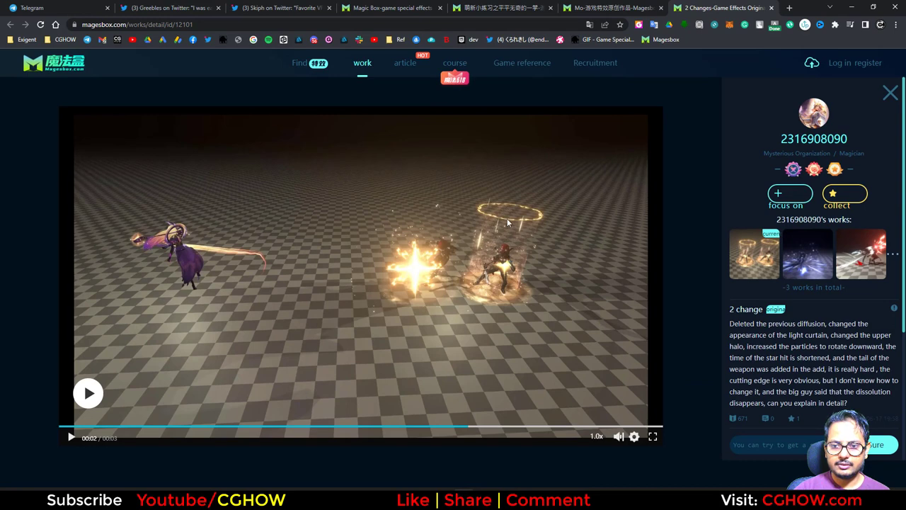
pyautogui.click(402, 425)
pyautogui.click(71, 438)
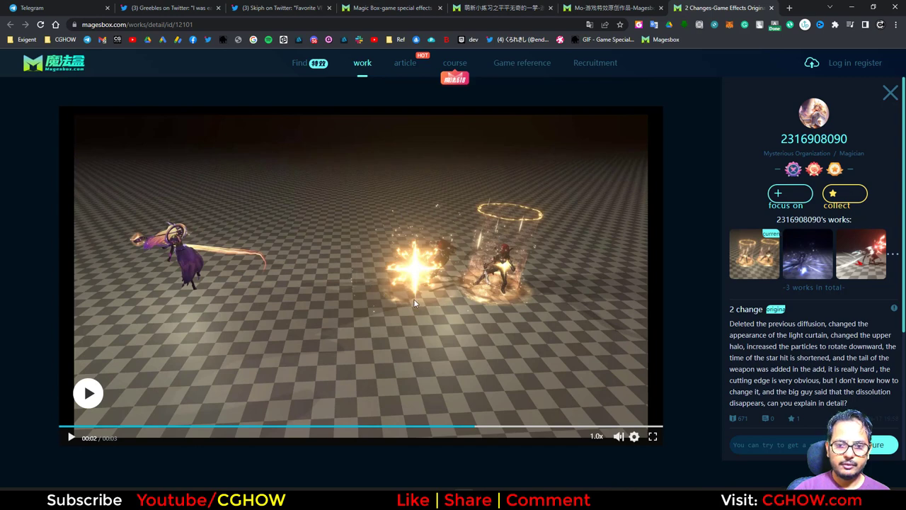
pyautogui.click(848, 10)
# Duplicate the ring emitter and place the copy beside the cyl emitter in the system overview
pyautogui.moveTo(190, 363); pyautogui.dragTo(136, 357, button='right')
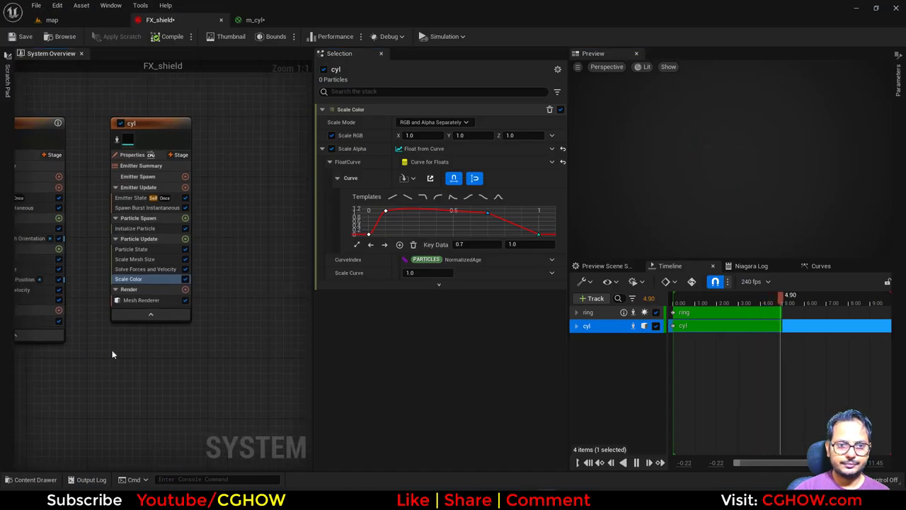
pyautogui.scroll(-3, 123, 122)
pyautogui.moveTo(81, 121); pyautogui.dragTo(158, 121, button='right')
pyautogui.click(134, 120)
pyautogui.hotkey('ctrl', 'c')
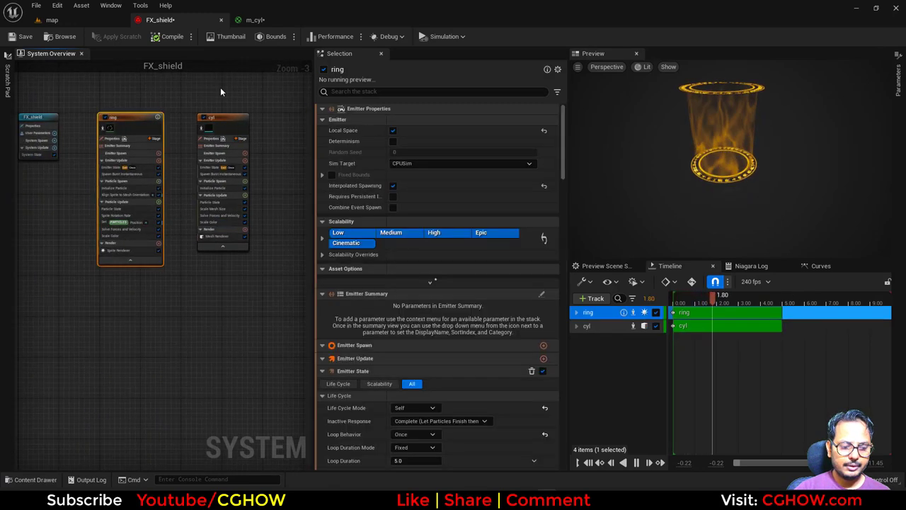
pyautogui.moveTo(241, 95); pyautogui.dragTo(124, 103, button='right')
pyautogui.click(158, 112)
pyautogui.hotkey('ctrl', 'v')
pyautogui.scroll(4, 170, 128)
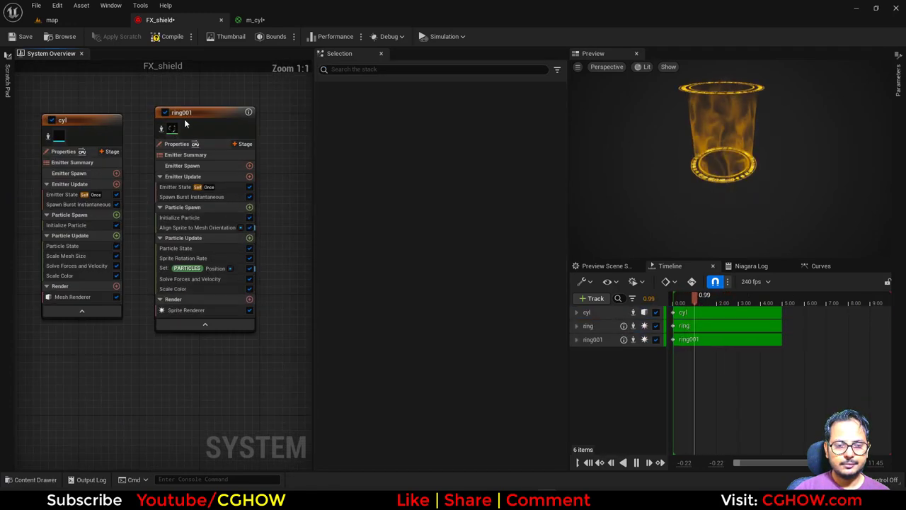
# Rename the duplicated ring emitter to falling_particle
pyautogui.doubleClick(189, 113)
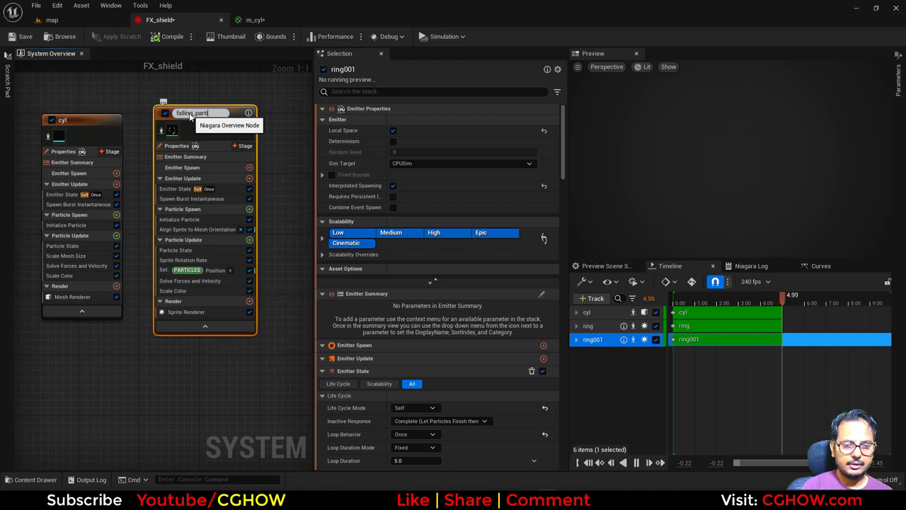
pyautogui.write('falling_particle')
pyautogui.press('Return')
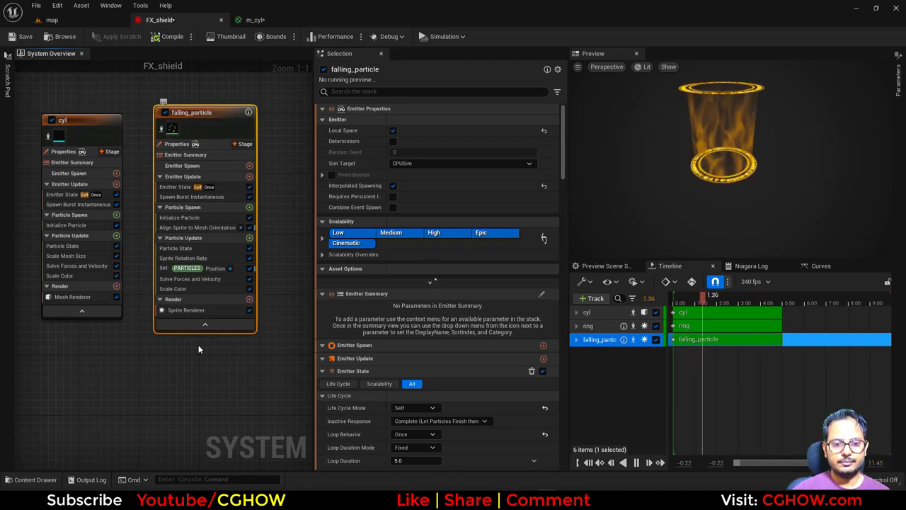
# Assign the M_Radial_Add material to the falling_particle emitter's Sprite Renderer
pyautogui.click(186, 310)
pyautogui.click(435, 136)
pyautogui.write('add')
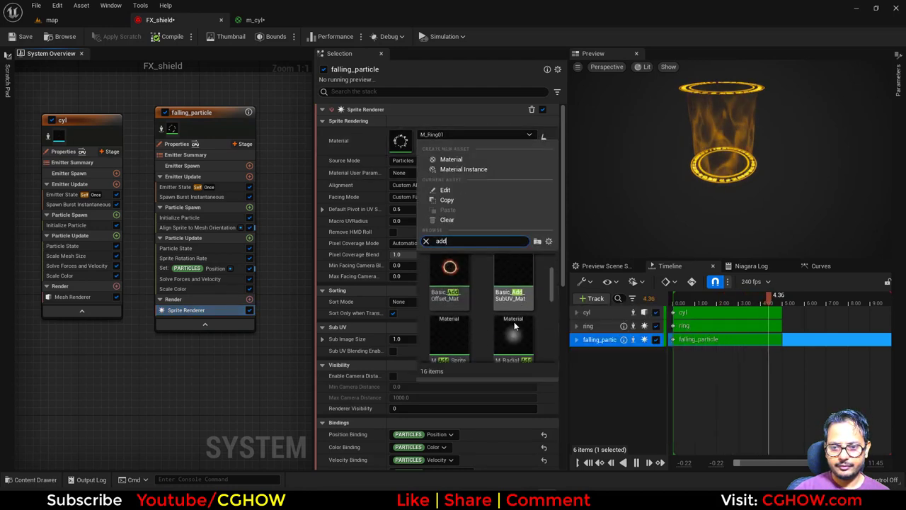
pyautogui.click(513, 327)
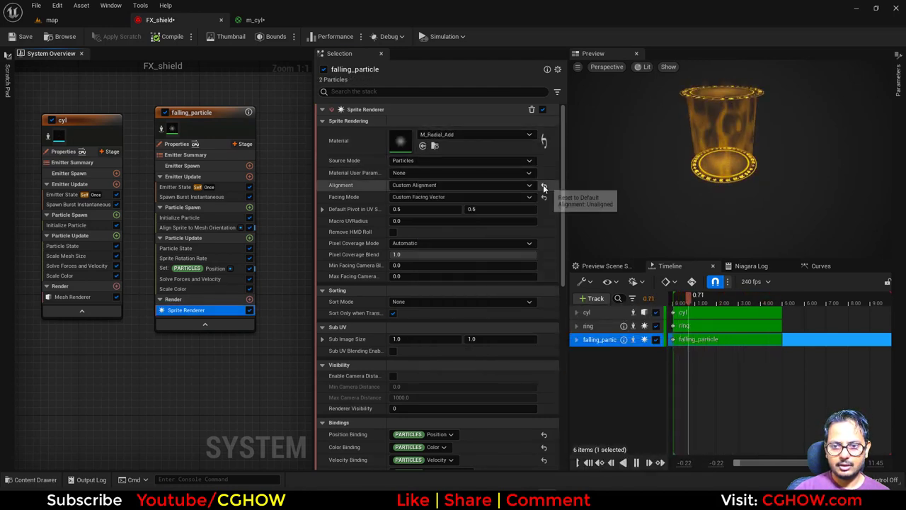
# Delete the Align Sprite to Mesh Orientation, Set Particles Position and Sprite Rotation Rate modules from the falling_particle emitter
pyautogui.click(192, 227)
pyautogui.press('Delete')
pyautogui.click(205, 259)
pyautogui.press('Delete')
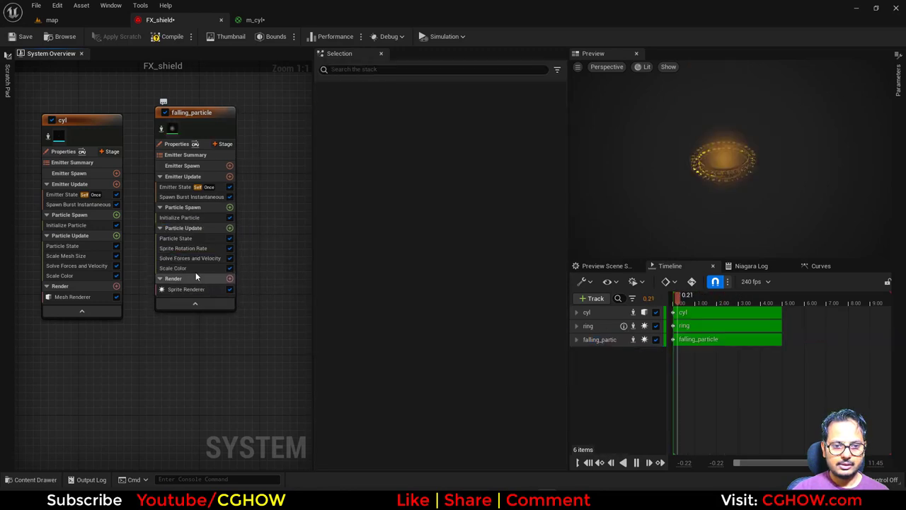
pyautogui.click(195, 268)
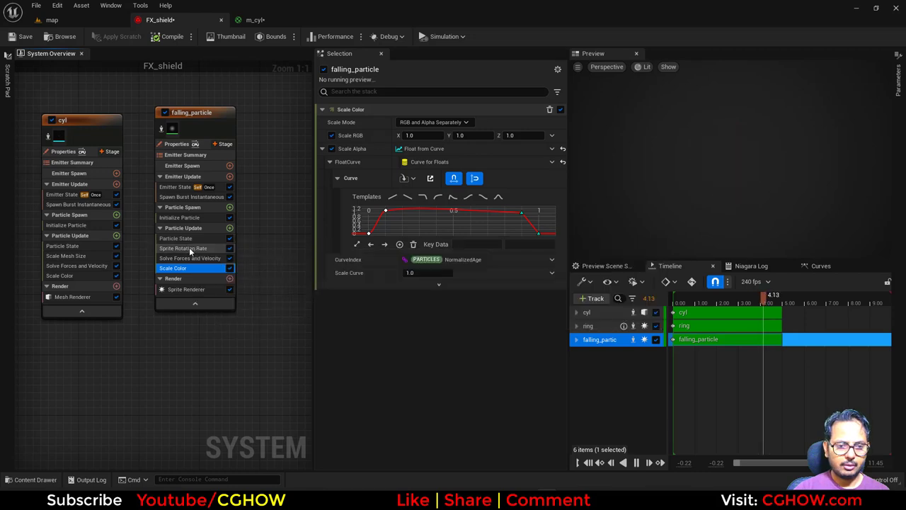
pyautogui.click(188, 247)
pyautogui.press('Delete')
# Add a Shape Location module to falling_particle's Particle Spawn stage and a Gravity Force module to its Particle Update stage
pyautogui.click(230, 207)
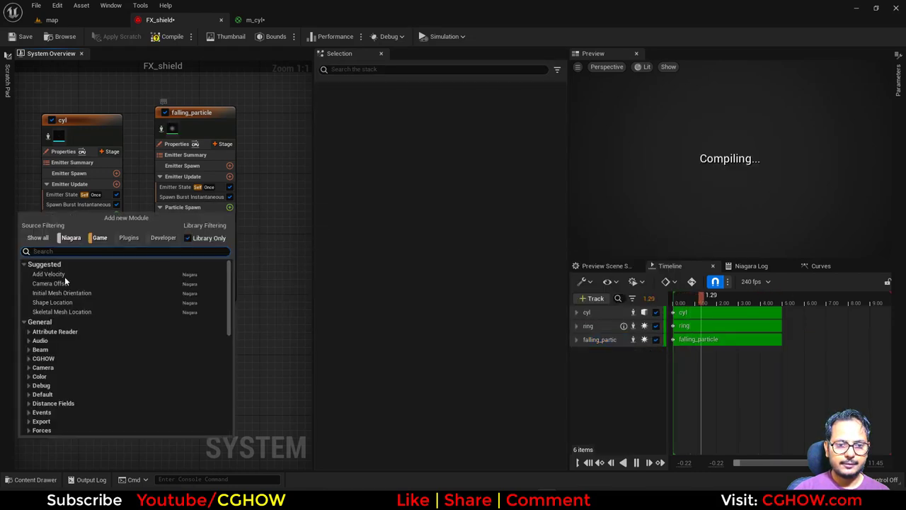
pyautogui.click(49, 304)
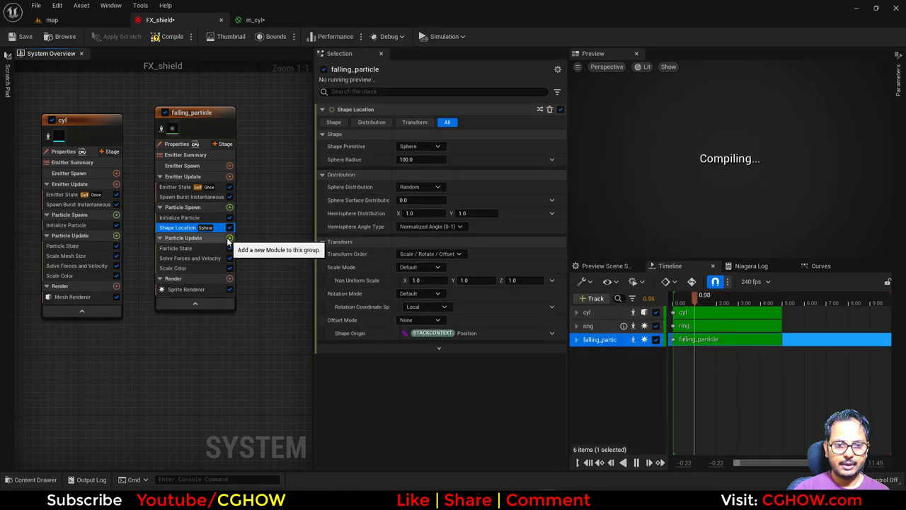
pyautogui.click(229, 237)
pyautogui.write('gra')
pyautogui.click(60, 379)
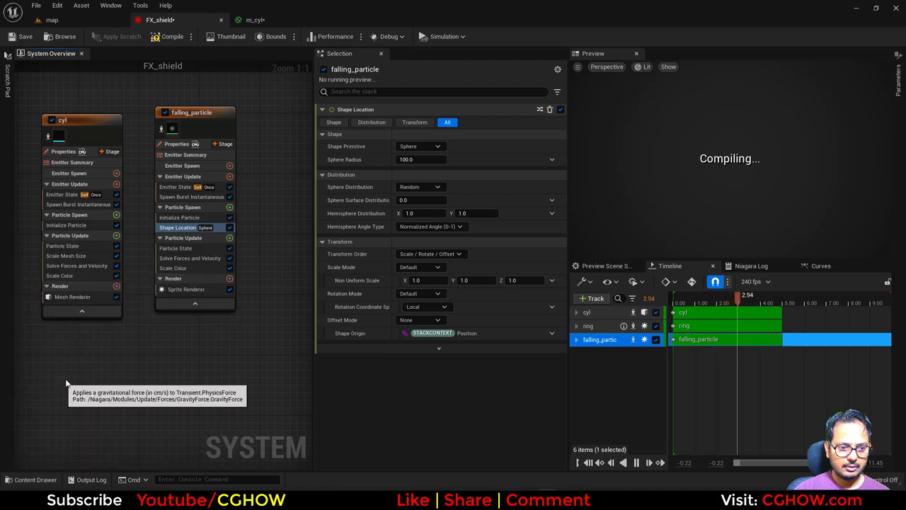
# Set the shape primitive of falling_particle's Shape Location module to Ring / Disc
pyautogui.click(191, 226)
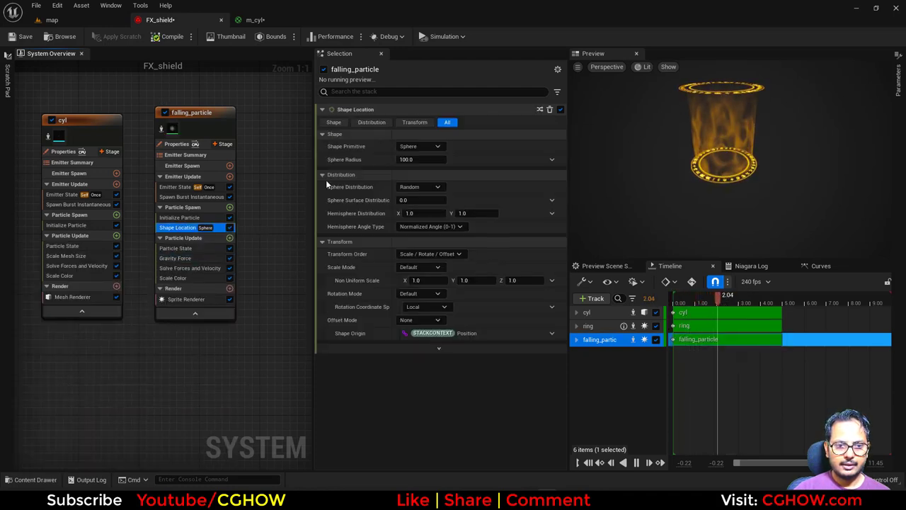
pyautogui.click(419, 146)
pyautogui.click(422, 199)
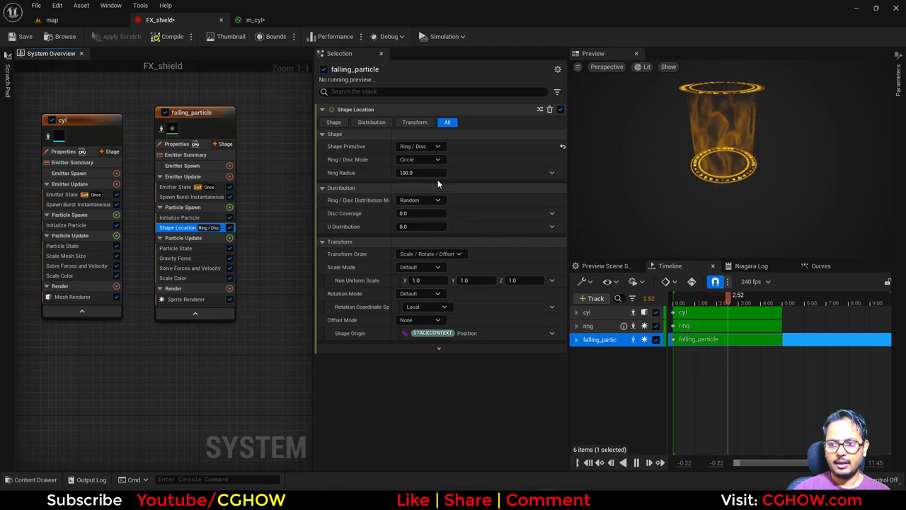
# Try a Ring Radius of 200 in falling_particle's Shape Location module
pyautogui.click(422, 172)
pyautogui.write('200')
pyautogui.press('Return')
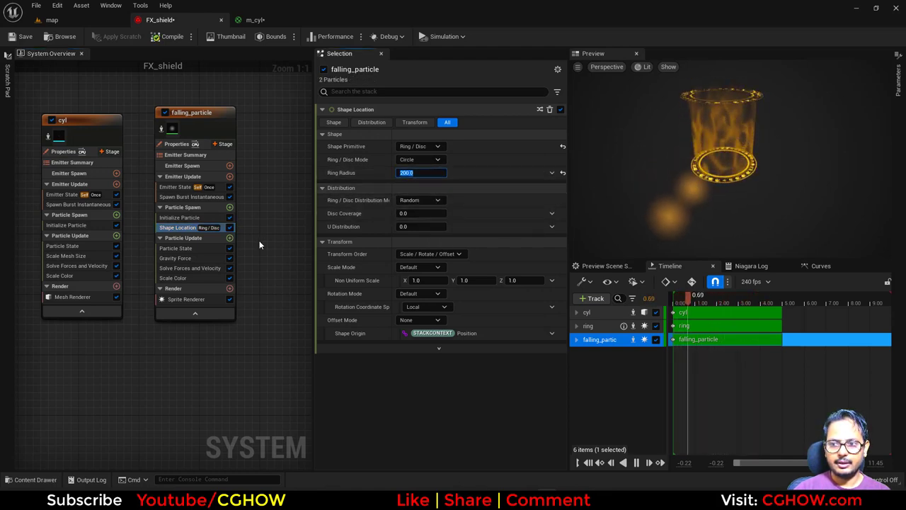
# Replace falling_particle's Spawn Burst Instantaneous module with a Spawn Rate module set to 200
pyautogui.click(182, 196)
pyautogui.click(230, 177)
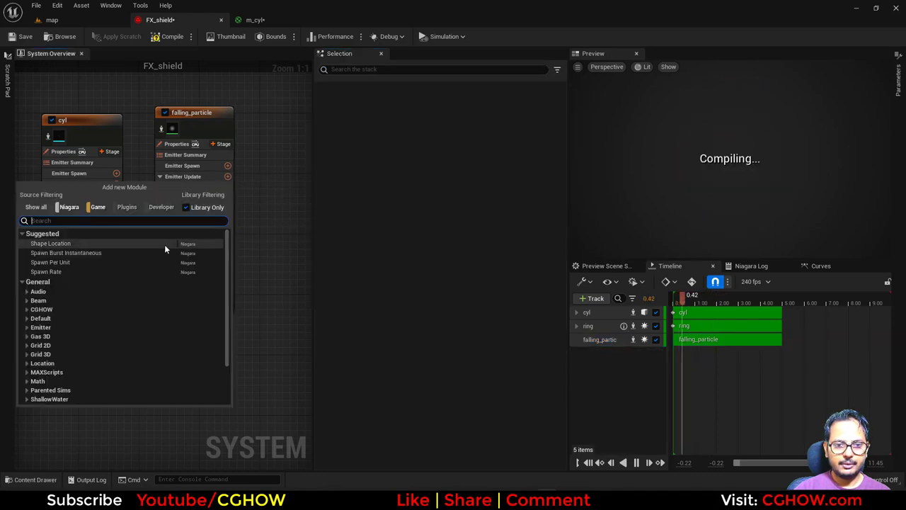
pyautogui.click(64, 265)
pyautogui.click(407, 121)
pyautogui.write('200')
pyautogui.press('Return')
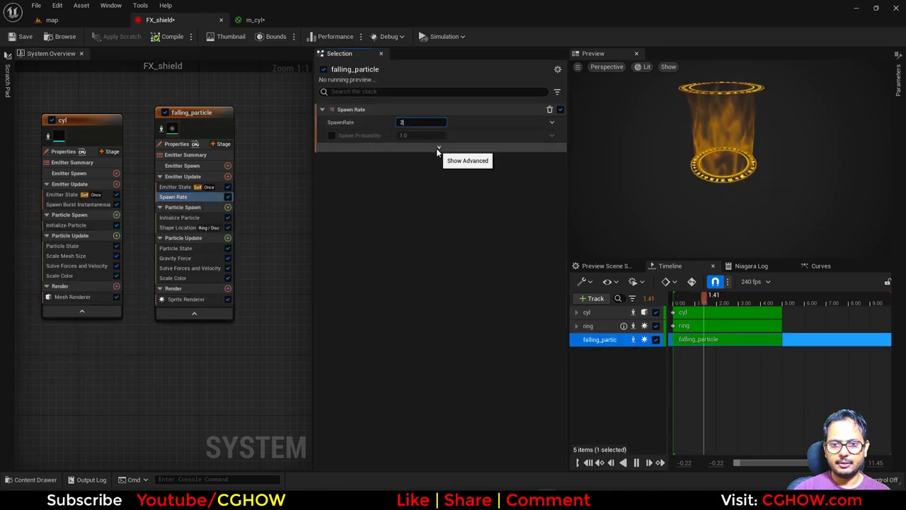
# Set falling_particle's Sprite Size Mode to Random Uniform with a minimum of 1.0 and a maximum of 5.0
pyautogui.click(179, 217)
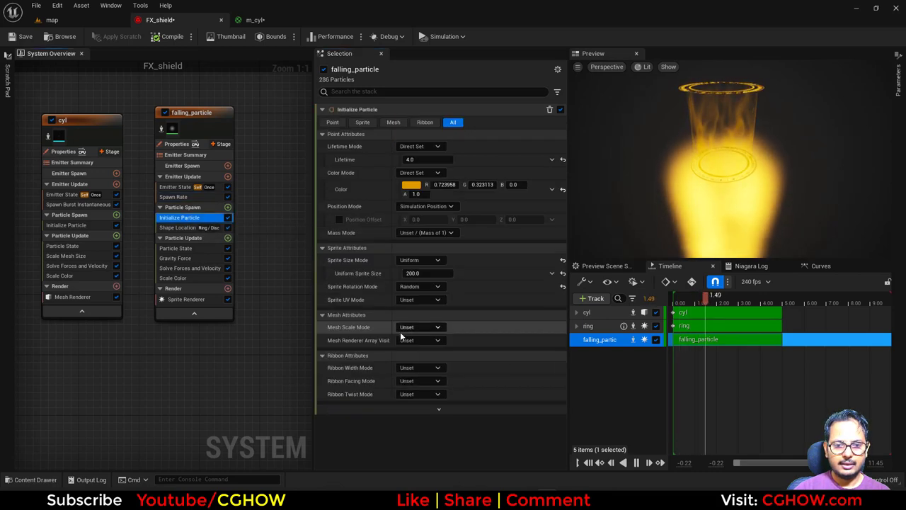
pyautogui.click(419, 259)
pyautogui.click(416, 293)
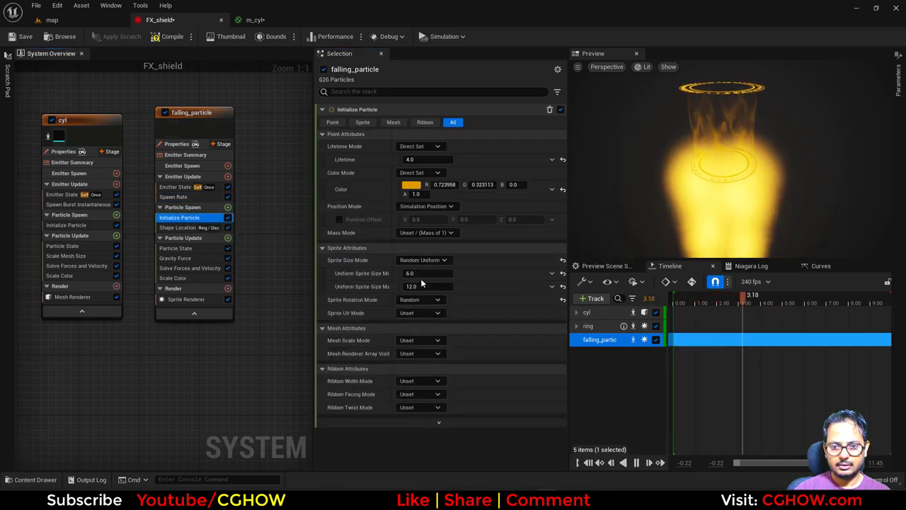
pyautogui.click(425, 286)
pyautogui.write('5')
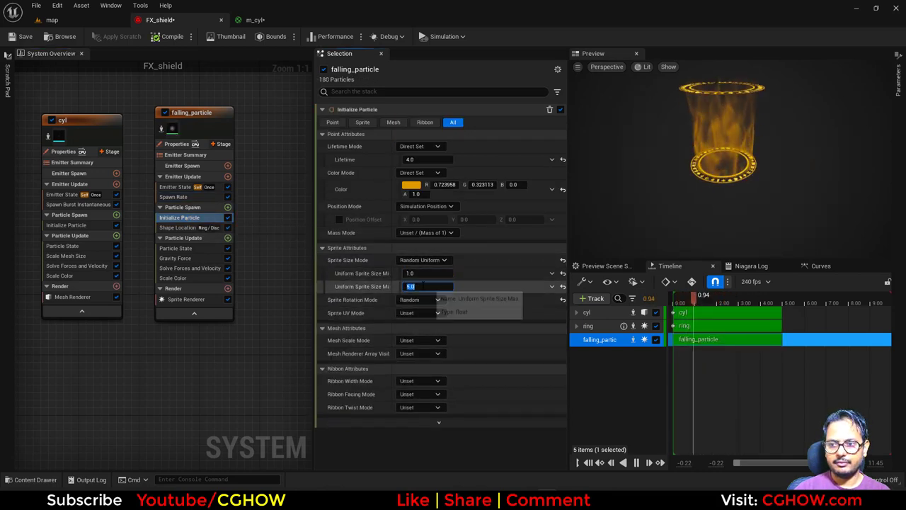
# Switch falling_particle's Sim Target to GPUCompute Sim and set its SpawnRate to 2000
pyautogui.click(178, 144)
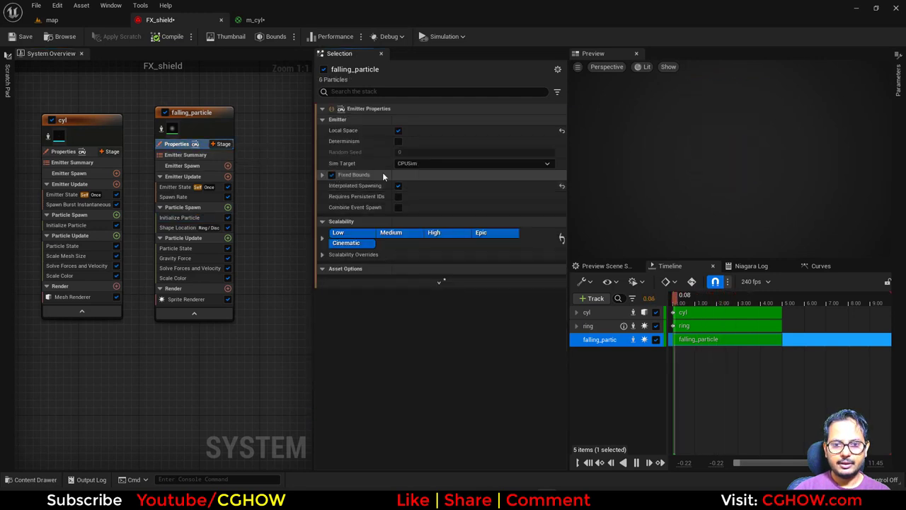
pyautogui.click(411, 163)
pyautogui.click(177, 196)
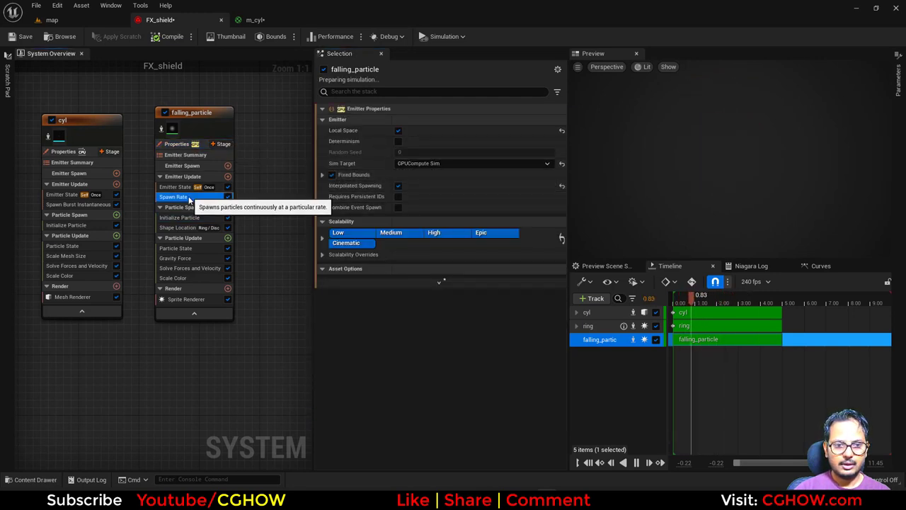
pyautogui.click(418, 122)
pyautogui.write('00.0')
pyautogui.press('Return')
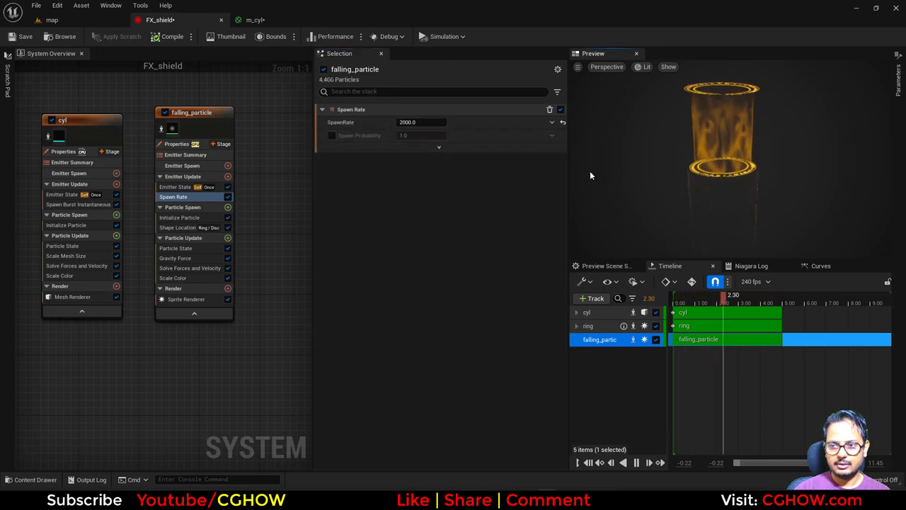
# Set the Ring Radius in falling_particle's Shape Location module to 90
pyautogui.click(186, 227)
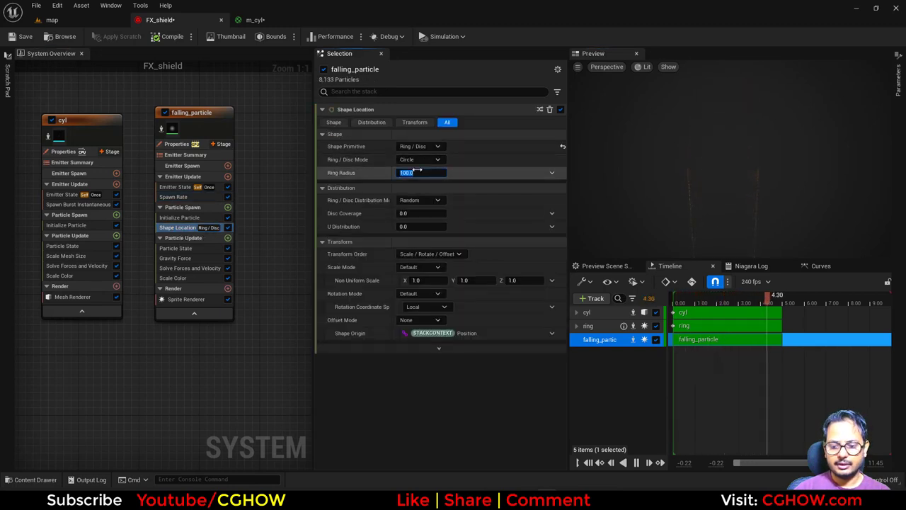
pyautogui.write('9')
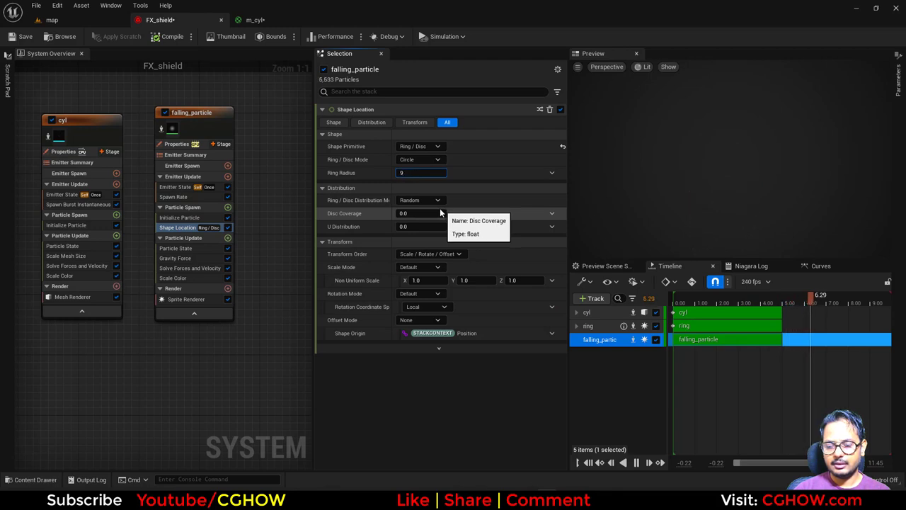
pyautogui.write('0')
pyautogui.press('Return')
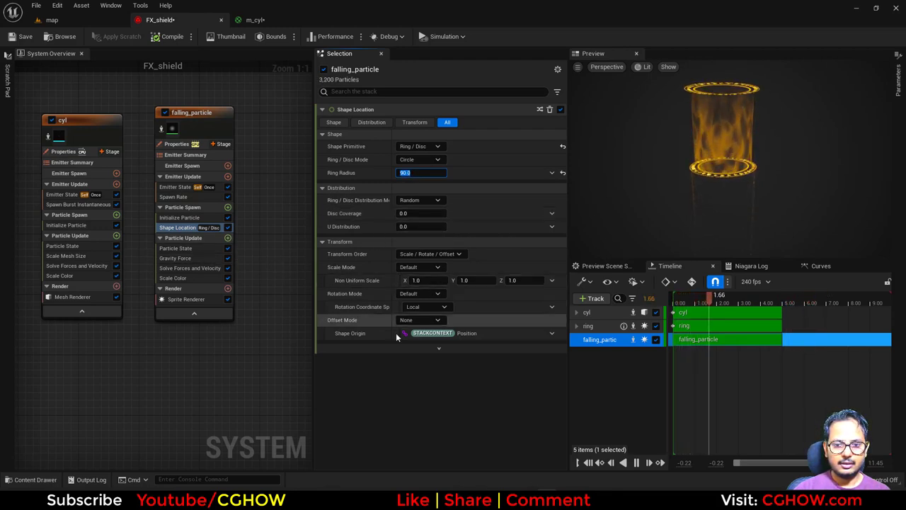
# Set the Shape Location's Offset Mode to Default with a Z offset of 200, matching the curve scale in the ring emitter's particle position
pyautogui.click(437, 322)
pyautogui.click(433, 345)
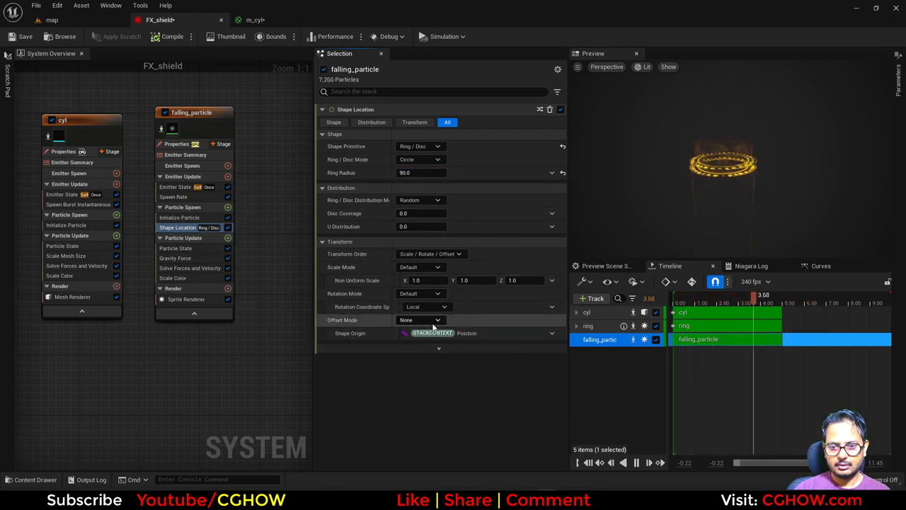
pyautogui.click(434, 320)
pyautogui.click(418, 333)
pyautogui.click(524, 346)
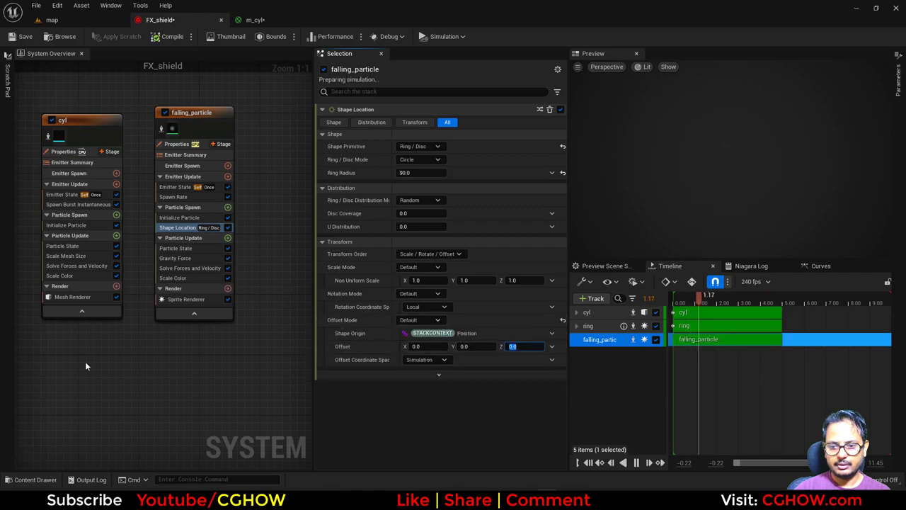
pyautogui.moveTo(85, 363); pyautogui.dragTo(387, 364, button='right')
pyautogui.click(251, 276)
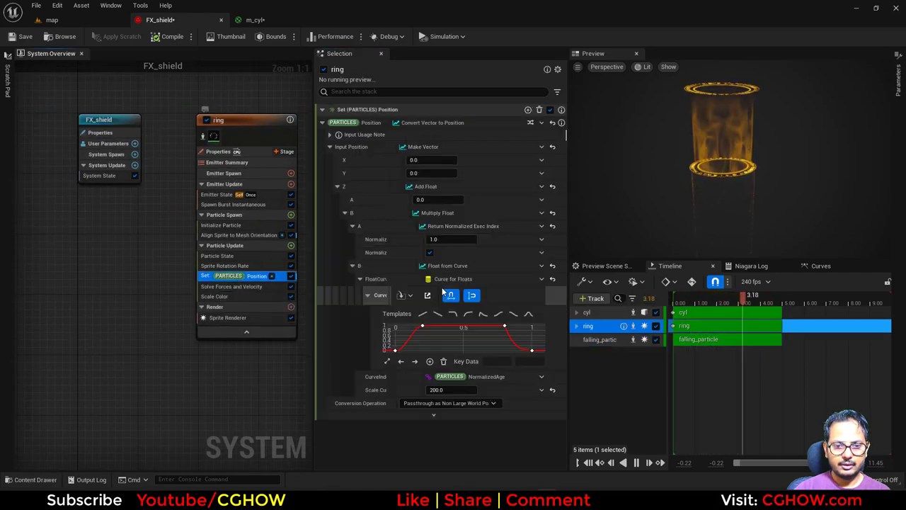
pyautogui.moveTo(304, 389); pyautogui.dragTo(107, 361, button='right')
pyautogui.moveTo(150, 297); pyautogui.dragTo(236, 326, button='right')
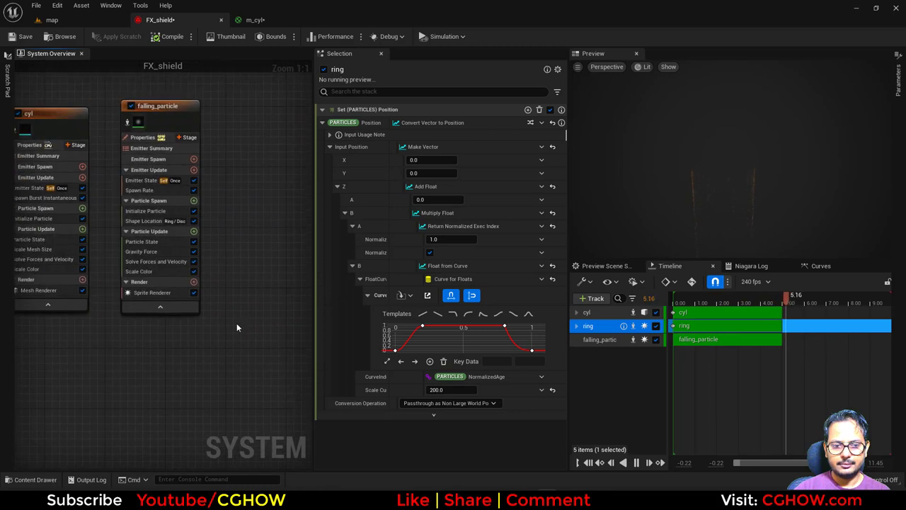
pyautogui.moveTo(138, 320); pyautogui.dragTo(237, 347, button='right')
pyautogui.click(245, 248)
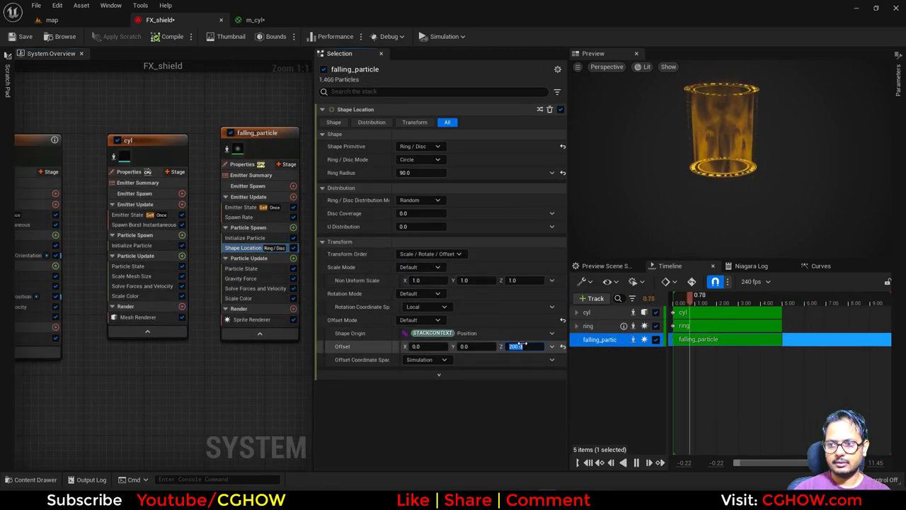
# Set falling_particle's Lifetime Mode to Random with a minimum of 1.0 and a maximum of 1.75
pyautogui.moveTo(291, 404); pyautogui.dragTo(283, 414, button='right')
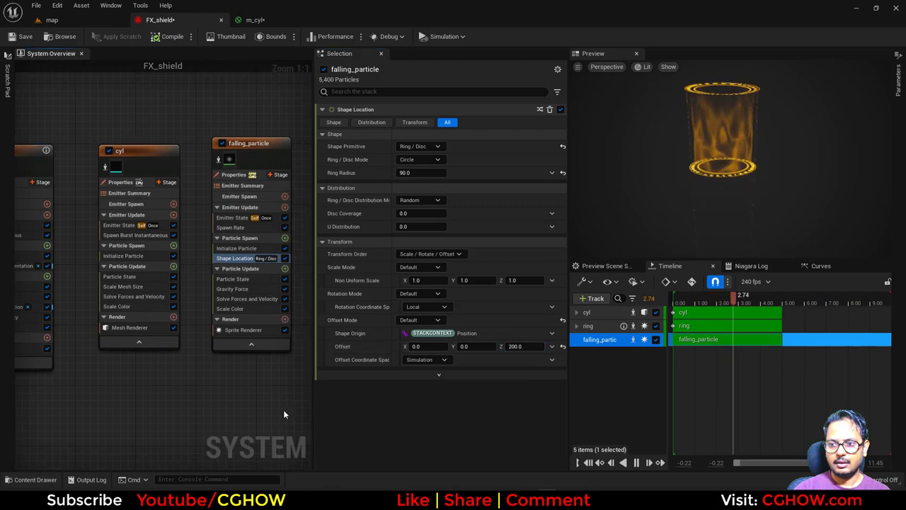
pyautogui.click(236, 248)
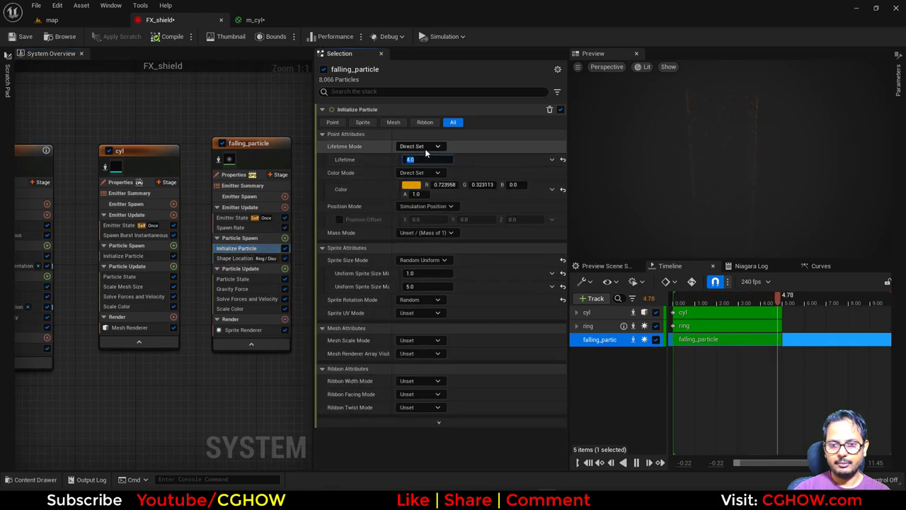
pyautogui.click(420, 146)
pyautogui.click(422, 162)
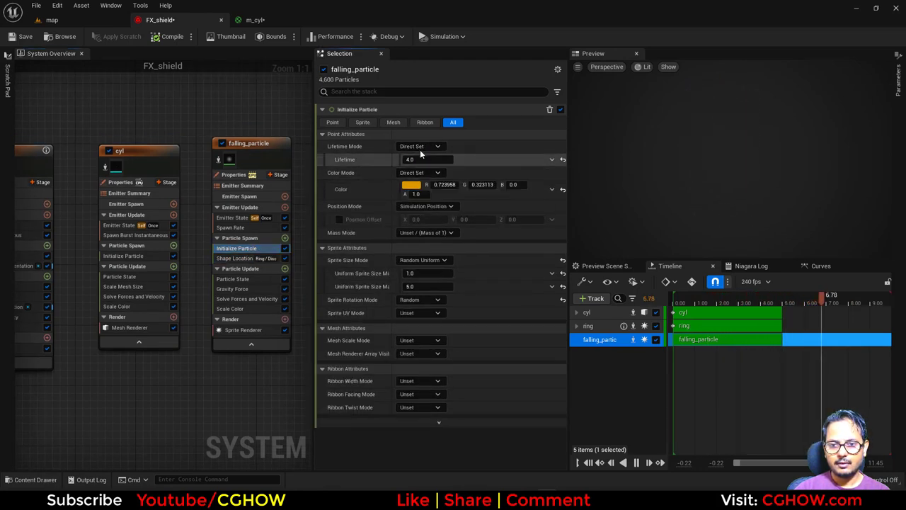
pyautogui.click(420, 147)
pyautogui.click(419, 170)
pyautogui.click(427, 173)
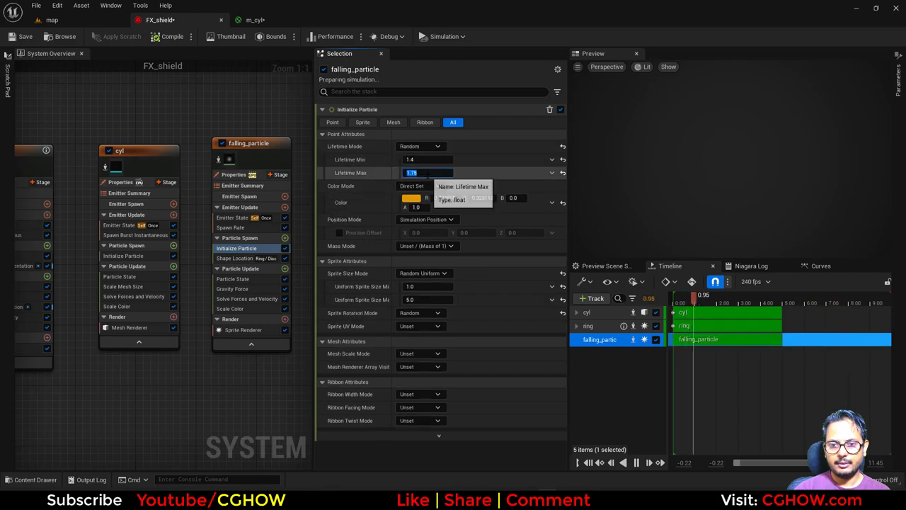
pyautogui.click(413, 161)
pyautogui.write('1')
pyautogui.press('Return')
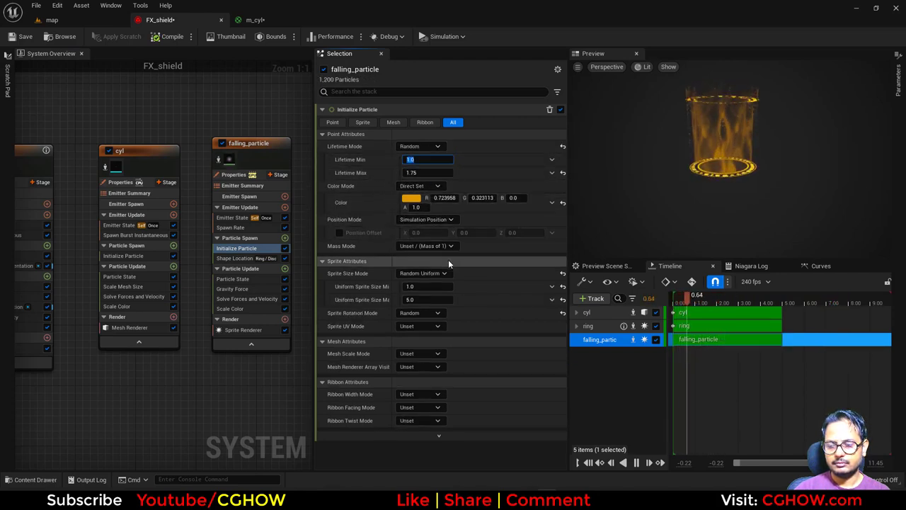
# Set falling_particle's Gravity Force to about -182.5 in Z and its Emitter State Loop Duration to 2.0
pyautogui.click(237, 289)
pyautogui.moveTo(522, 122); pyautogui.dragTo(556, 122)
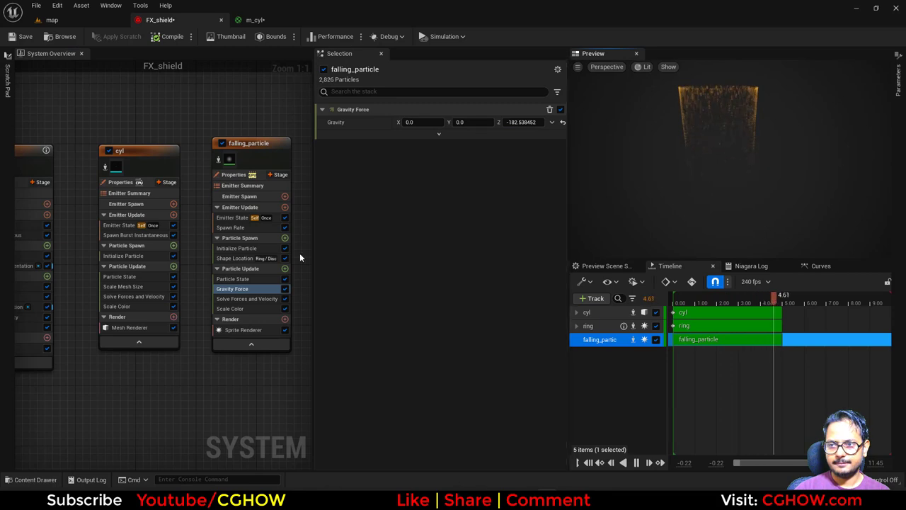
pyautogui.click(233, 218)
pyautogui.click(422, 198)
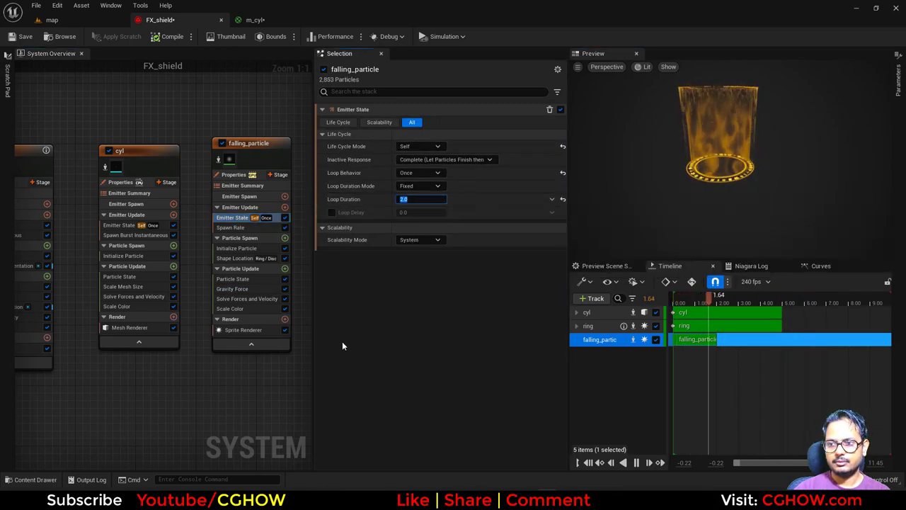
# Enable Loop Delay in falling_particle's Emitter State and set it to 0.6 after trying shorter delays
pyautogui.click(331, 213)
pyautogui.click(331, 213)
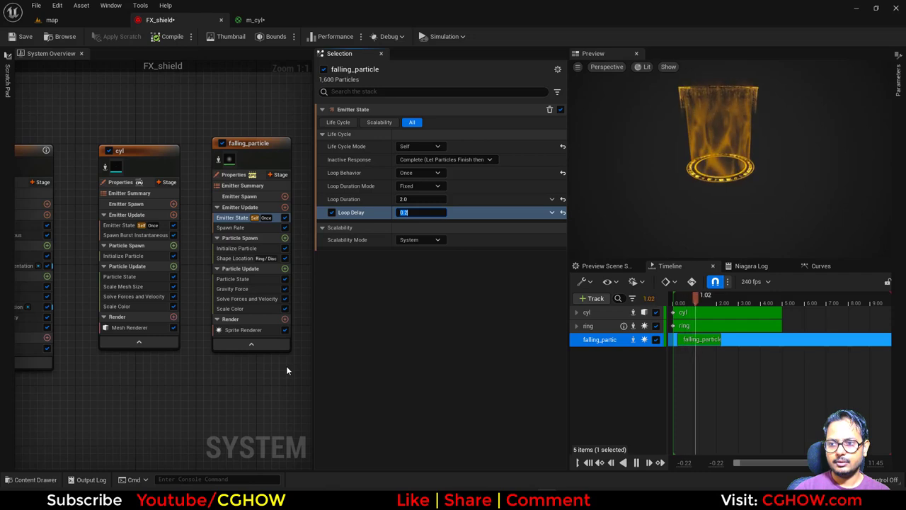
pyautogui.write('0.3')
pyautogui.press('Return')
pyautogui.write('0.5')
pyautogui.press('Return')
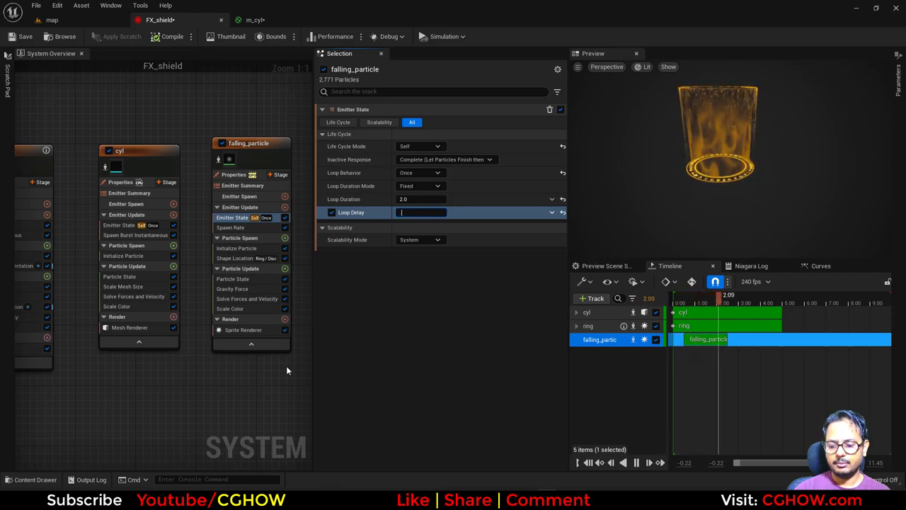
pyautogui.write('0.6')
pyautogui.press('Return')
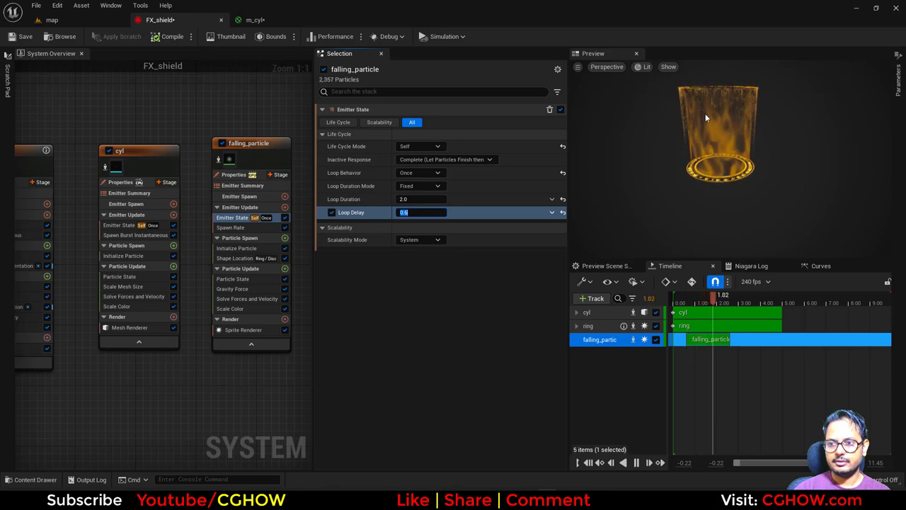
# Drive falling_particle's Gravity Force with a Random Range Vector dynamic input
pyautogui.moveTo(209, 394); pyautogui.dragTo(189, 395, button='right')
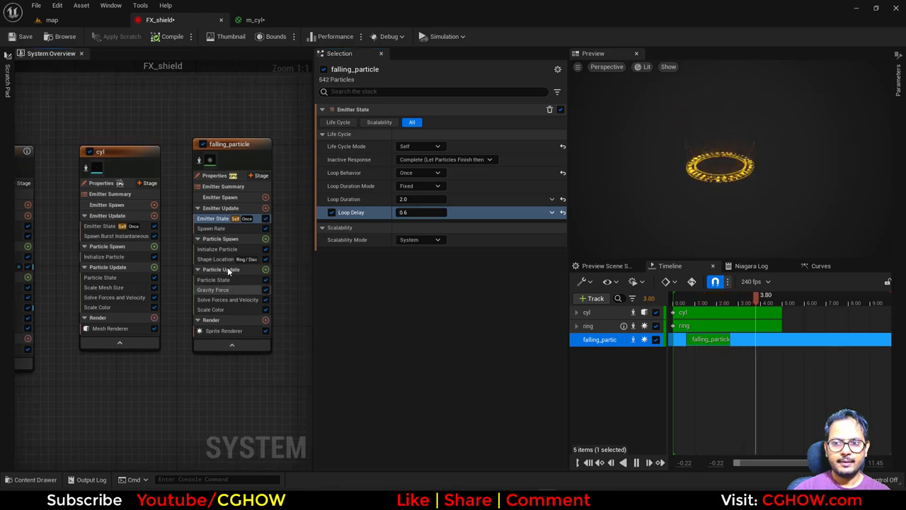
pyautogui.click(221, 291)
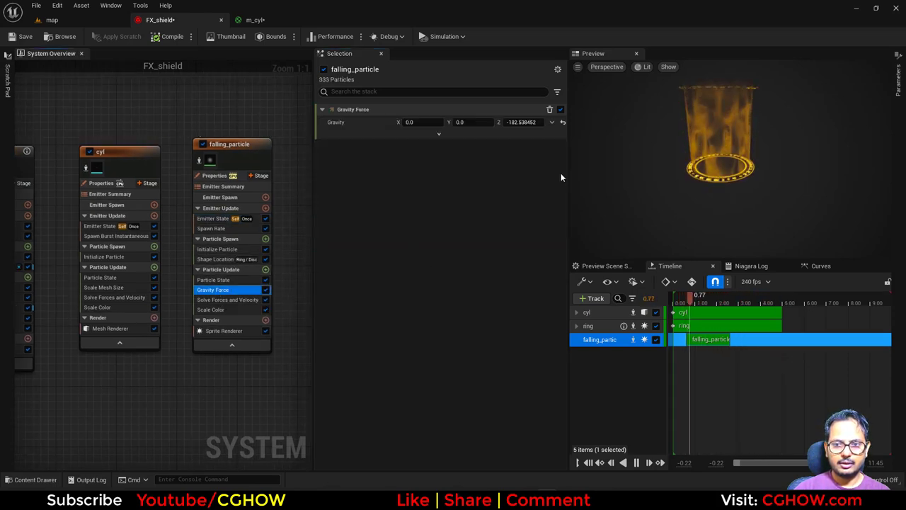
pyautogui.click(553, 123)
pyautogui.write('uni')
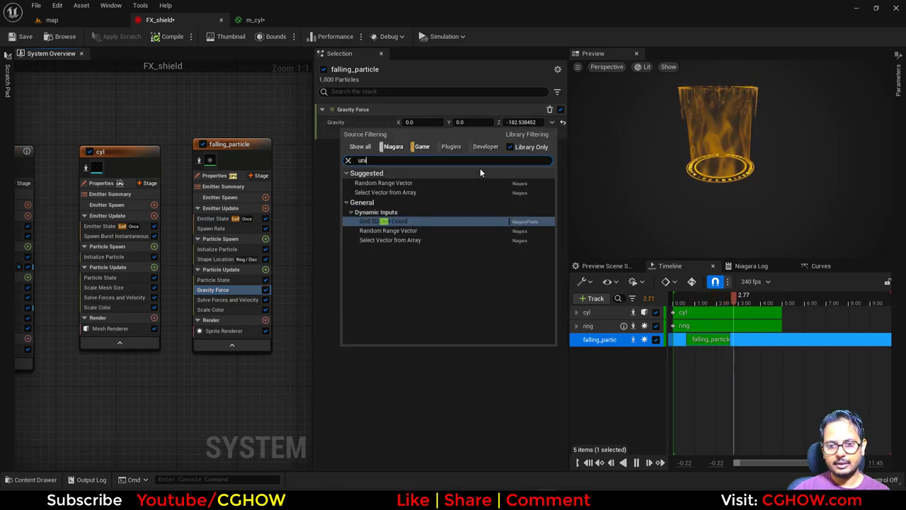
pyautogui.click(385, 184)
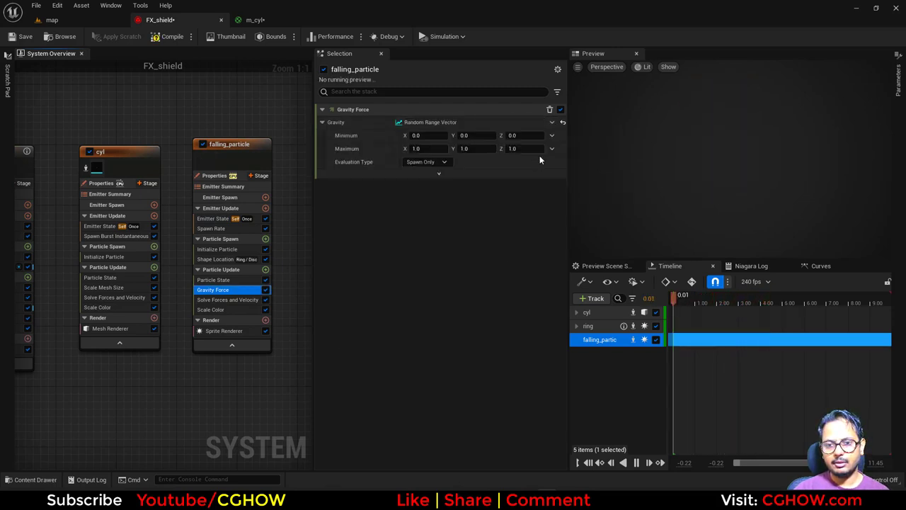
# Set the random gravity's minimum Z to -200 and its maximum to X 1.05, Y 0, Z -150
pyautogui.click(523, 140)
pyautogui.write('-200')
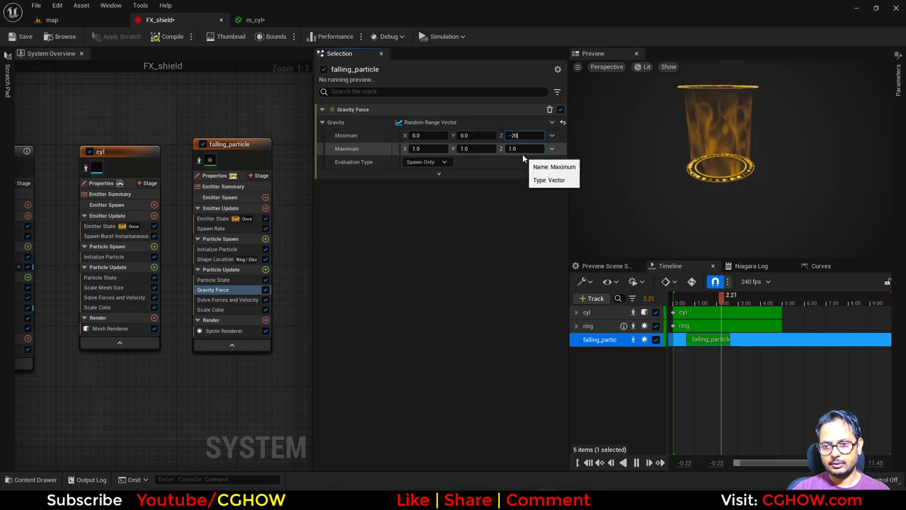
pyautogui.click(520, 149)
pyautogui.write('-150')
pyautogui.moveTo(430, 152); pyautogui.dragTo(434, 151)
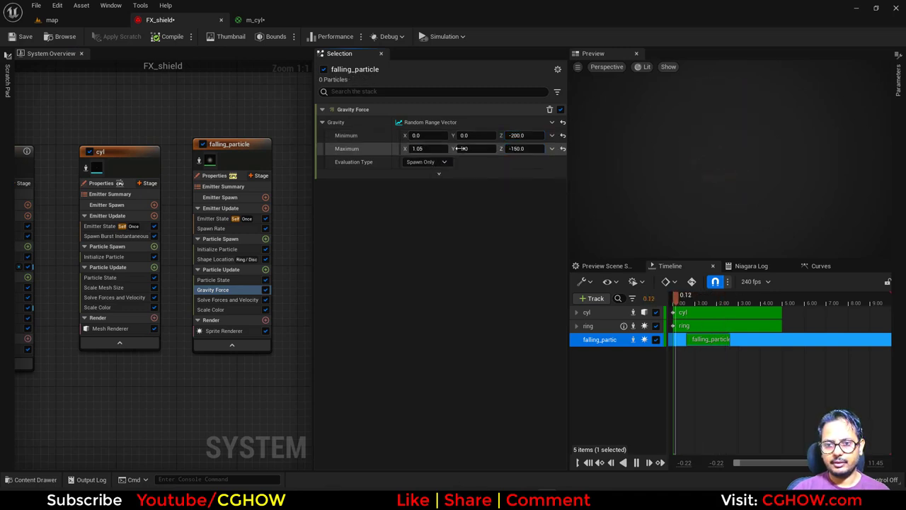
pyautogui.click(461, 149)
pyautogui.write('0')
pyautogui.press('Return')
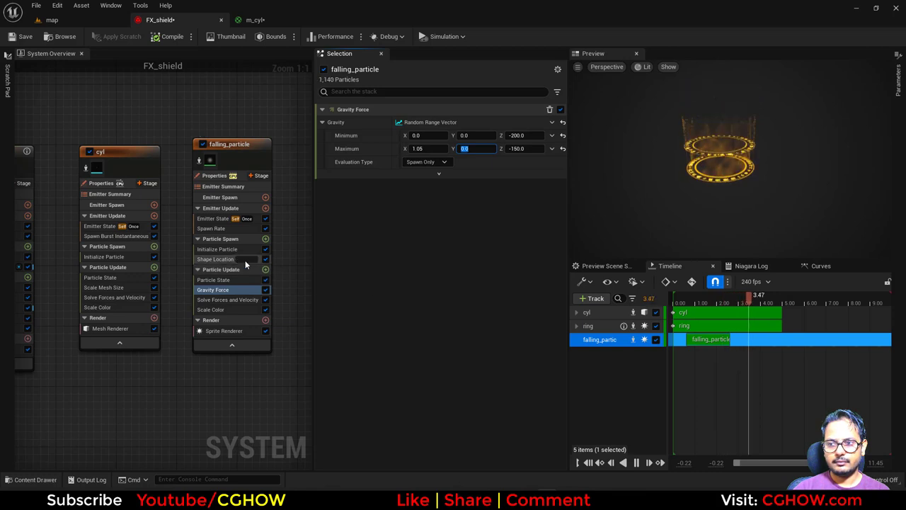
# Switch falling_particle's initial Color Mode to Random Hue/Saturation/Value and enable its Saturation Range, Value Range and Alpha Scale Range
pyautogui.click(214, 249)
pyautogui.click(419, 186)
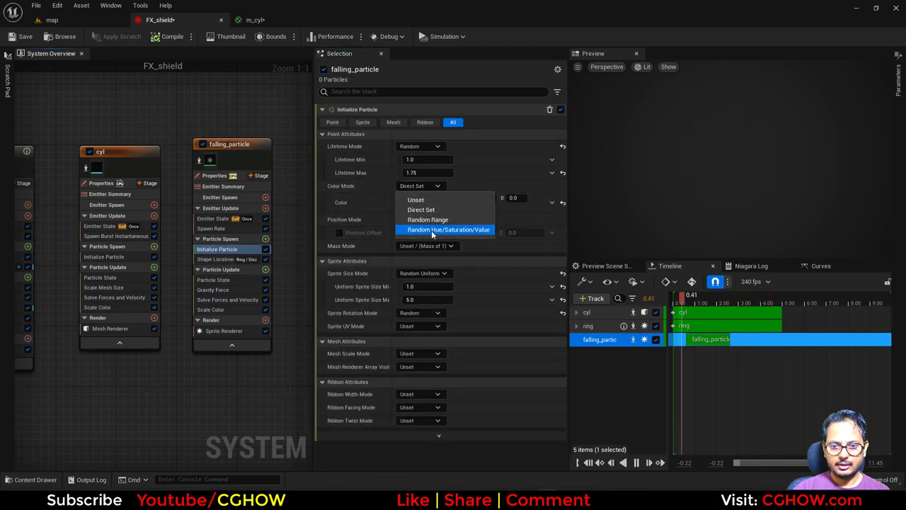
pyautogui.click(418, 230)
pyautogui.click(339, 259)
pyautogui.click(339, 246)
pyautogui.click(339, 233)
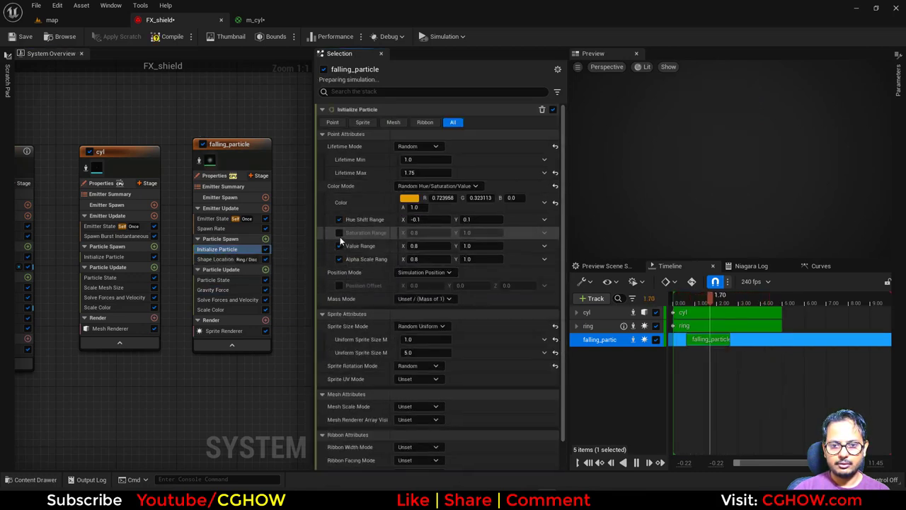
# Set falling_particle's Saturation Range maximum to 5.0 and its Value Range maximum to 20.0 after trying 50.0
pyautogui.click(479, 247)
pyautogui.write('50')
pyautogui.press('Return')
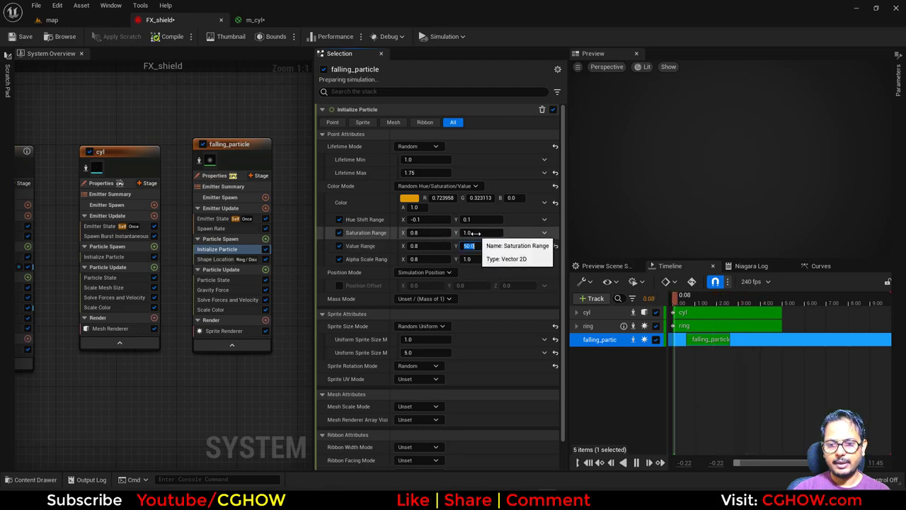
pyautogui.click(474, 233)
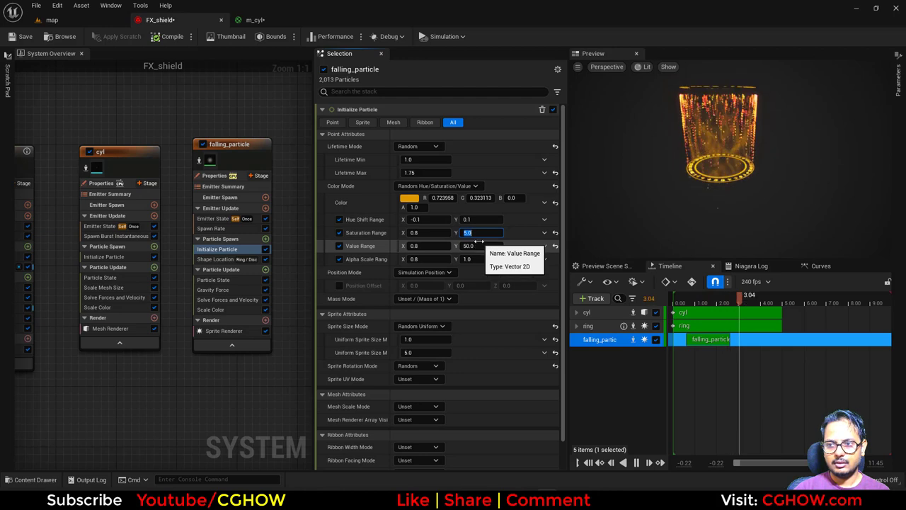
pyautogui.click(480, 246)
pyautogui.write('20')
pyautogui.press('Return')
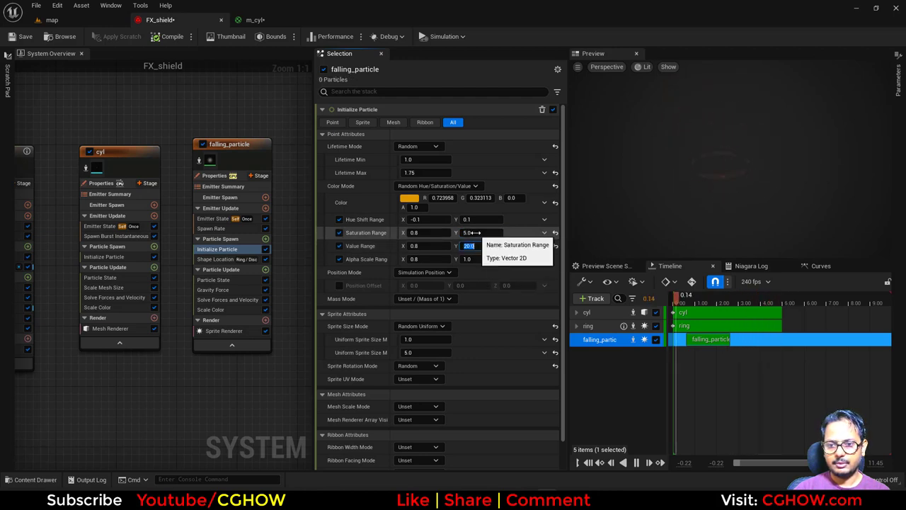
# Set both ends of falling_particle's Hue Shift Range to 0
pyautogui.write('0')
pyautogui.click(430, 218)
pyautogui.write('0')
pyautogui.press('Return')
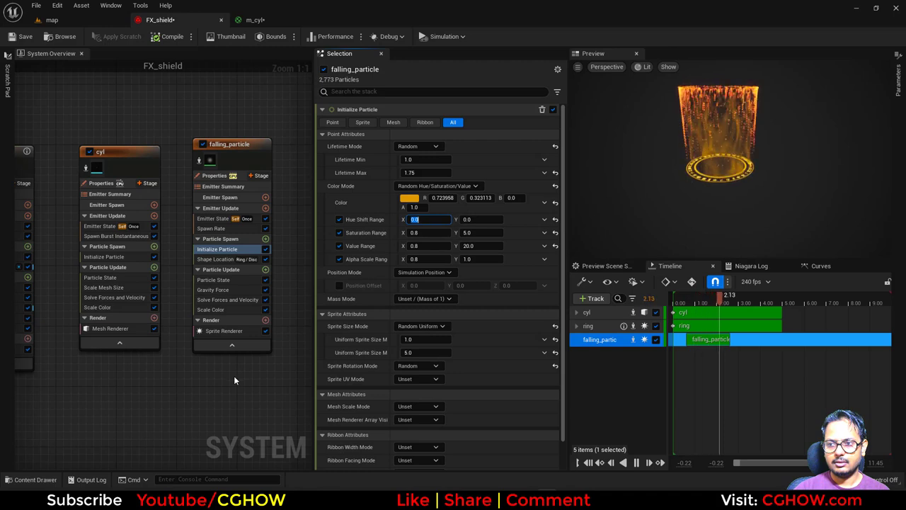
# Set falling_particle's Spawn Rate to 600 and its Shape Location Ring Radius to 80
pyautogui.click(211, 228)
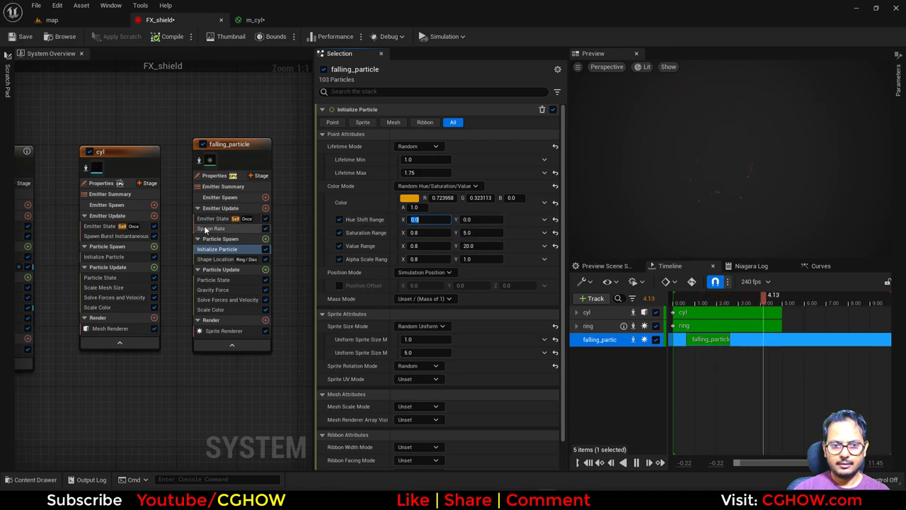
pyautogui.click(417, 122)
pyautogui.write('600')
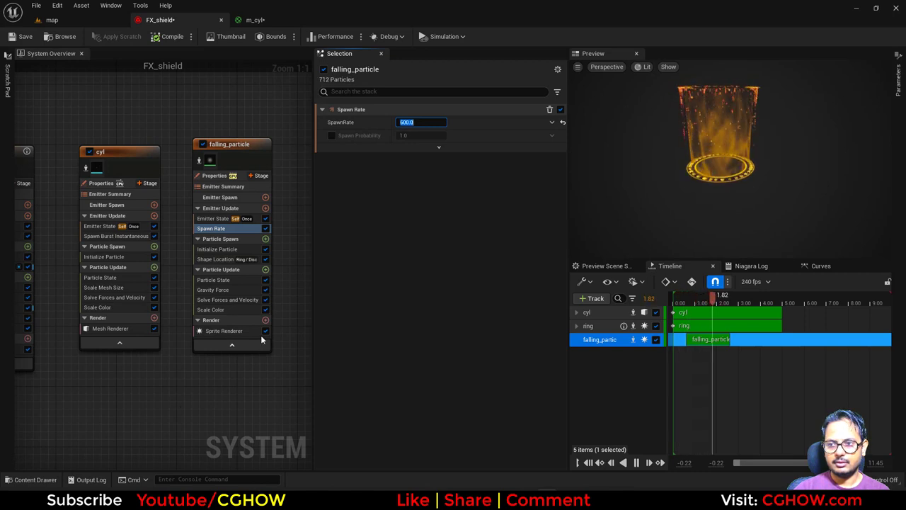
pyautogui.click(233, 259)
pyautogui.click(418, 174)
pyautogui.write('80')
pyautogui.press('Return')
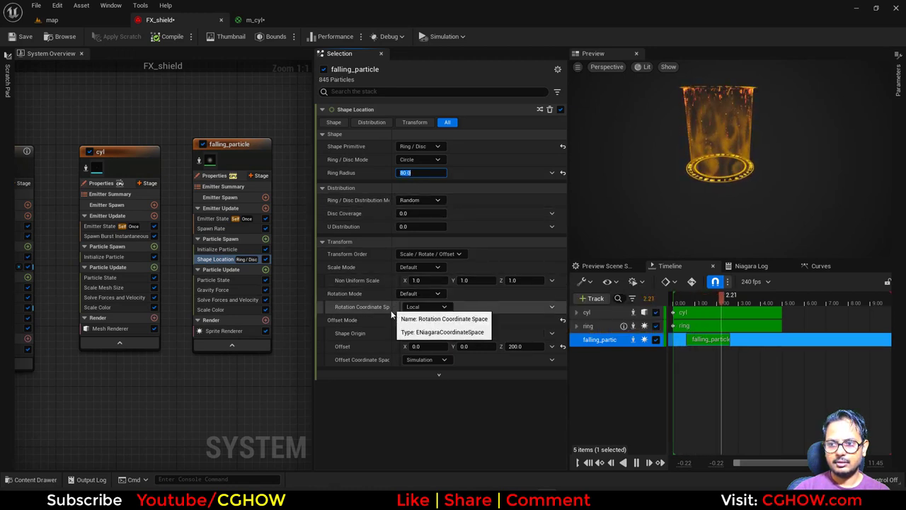
# Check the shield in the map level, and raise falling_particle's maximum sprite size to 6.0 and Value Range maximum to 50.0
pyautogui.click(78, 21)
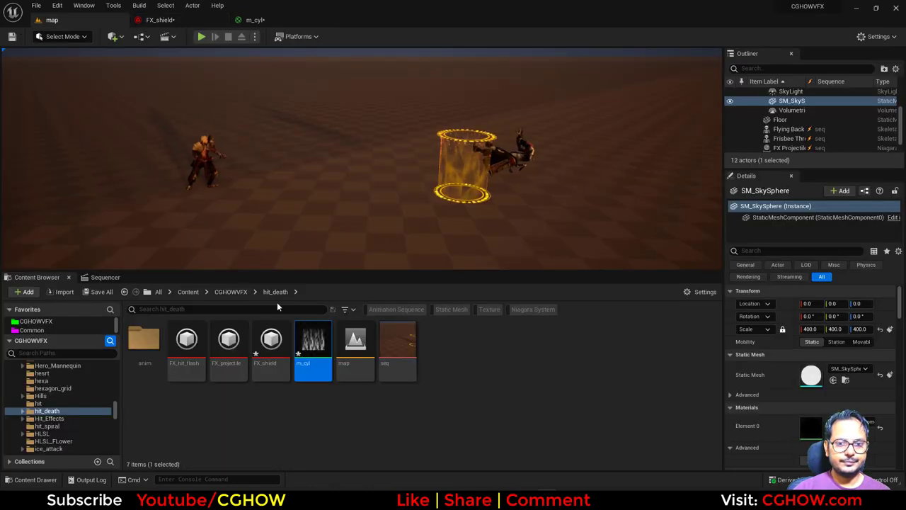
pyautogui.click(163, 20)
pyautogui.click(217, 249)
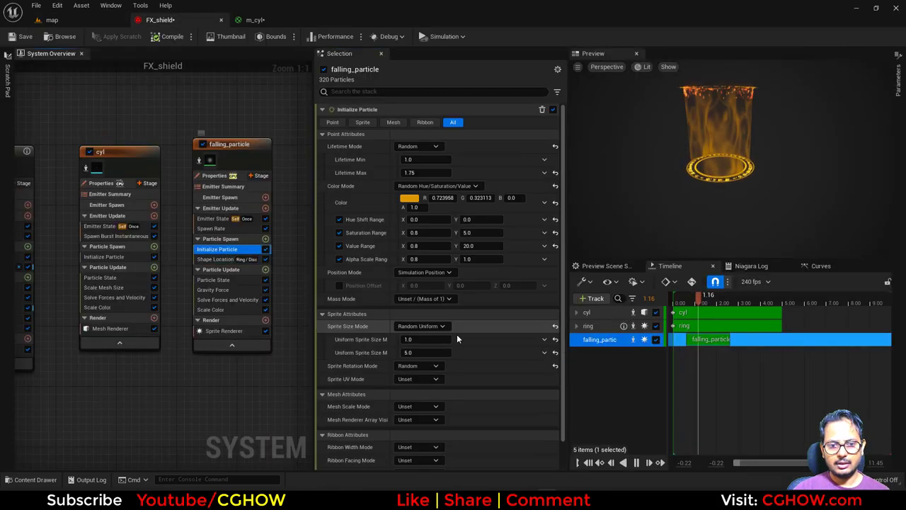
pyautogui.click(425, 352)
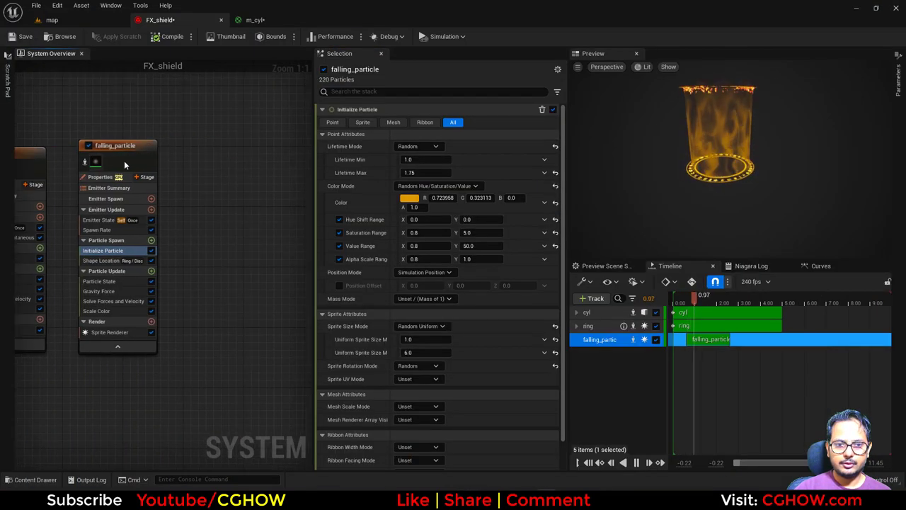
# Duplicate the falling_particle emitter and rename the copy streaks
pyautogui.click(128, 154)
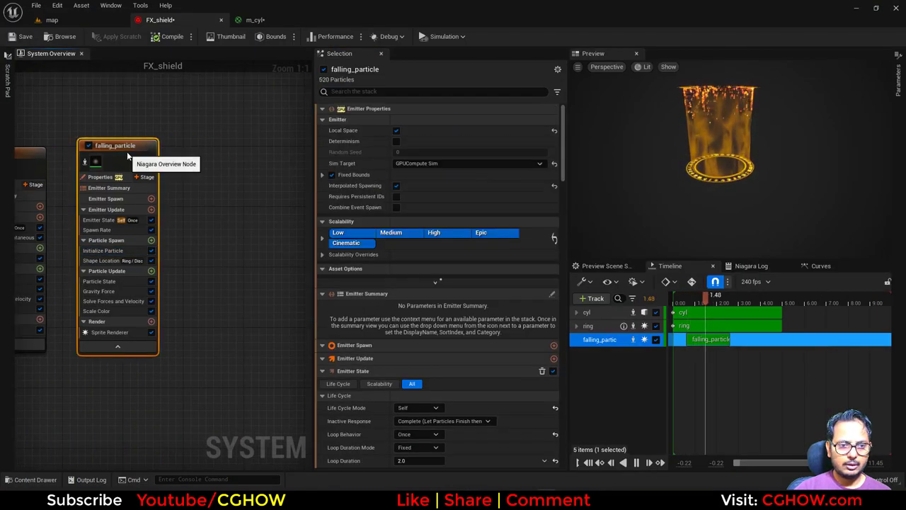
pyautogui.hotkey('ctrl', 'd')
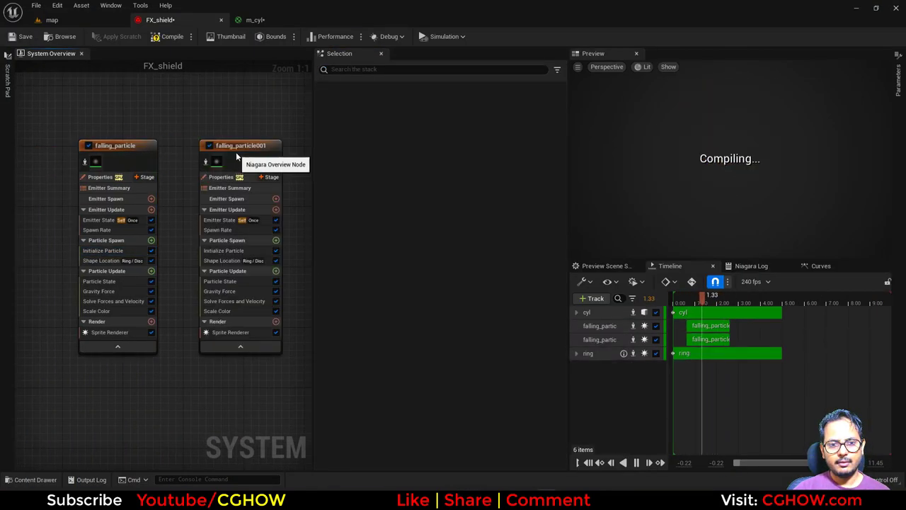
pyautogui.write('stre')
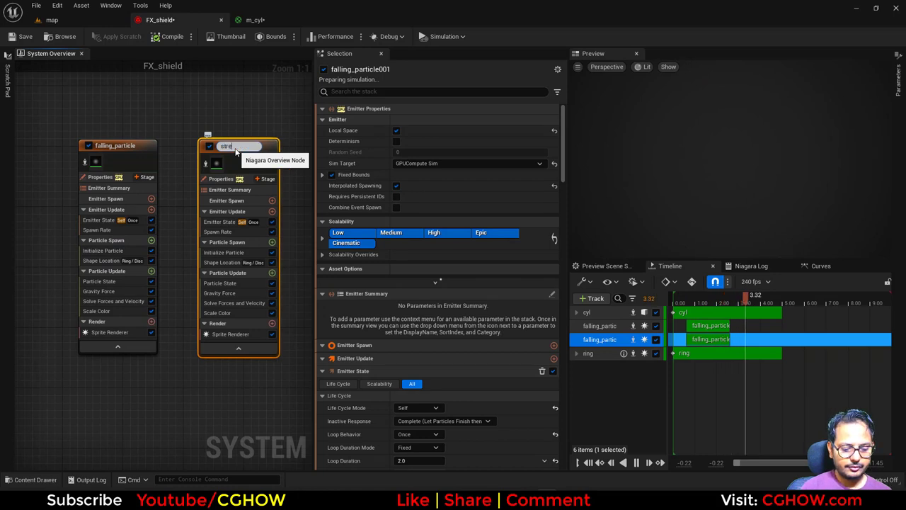
pyautogui.write('aks')
pyautogui.press('Return')
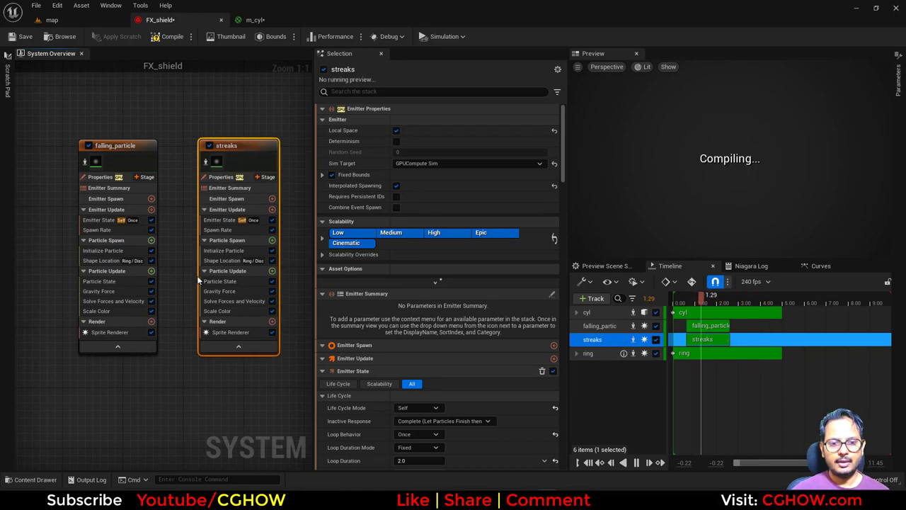
# Reset the streaks emitter's shape offset to Z 0 and set its random gravity to Z 200 minimum and Z 300 maximum
pyautogui.click(223, 261)
pyautogui.click(563, 346)
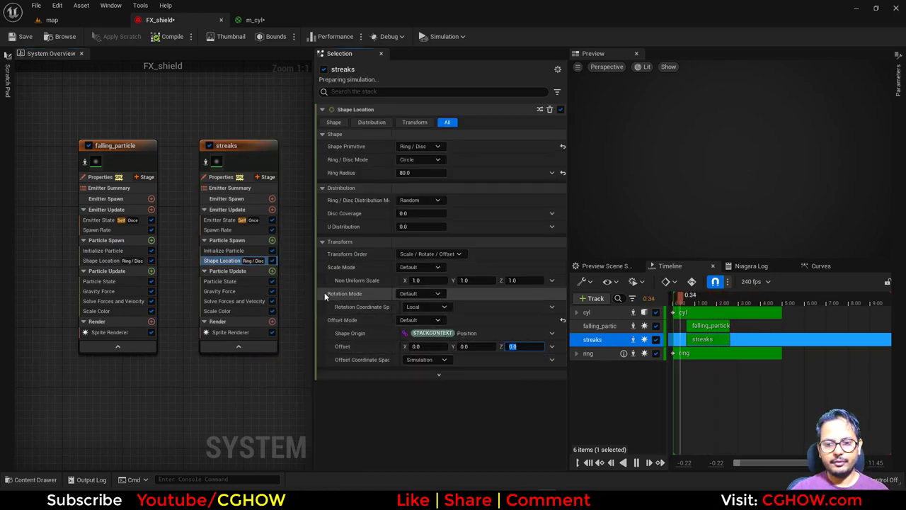
pyautogui.click(225, 292)
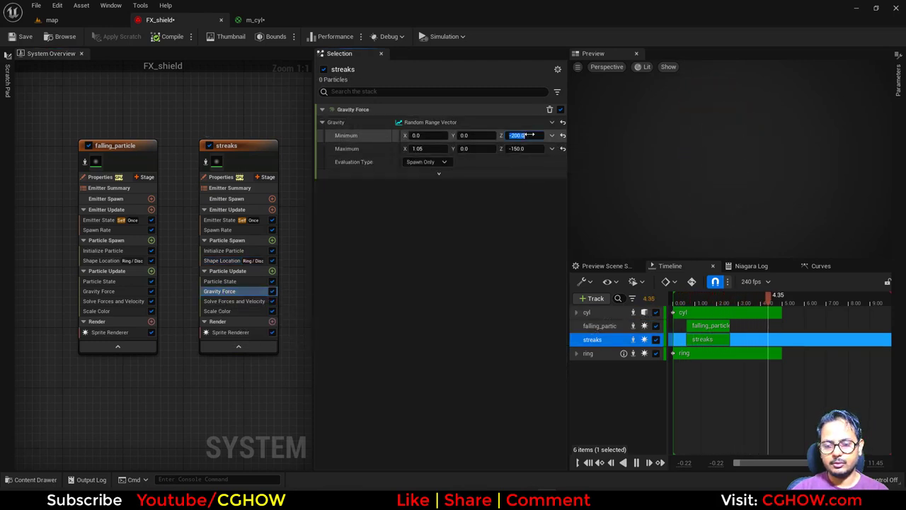
pyautogui.write('200')
pyautogui.click(527, 149)
pyautogui.write('3')
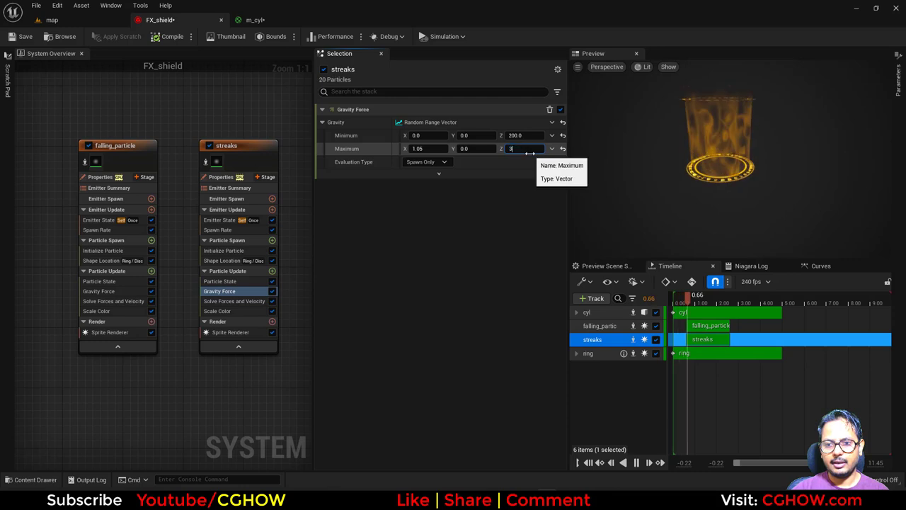
pyautogui.write('00')
pyautogui.press('Return')
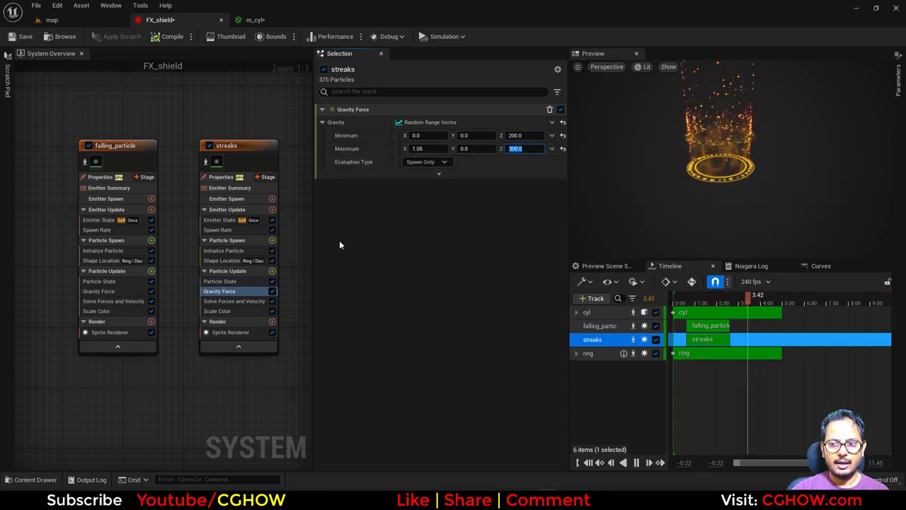
# Change the streaks emitter's Shape Location primitive to Cylinder with a radius of 80 and a height of 0
pyautogui.click(263, 259)
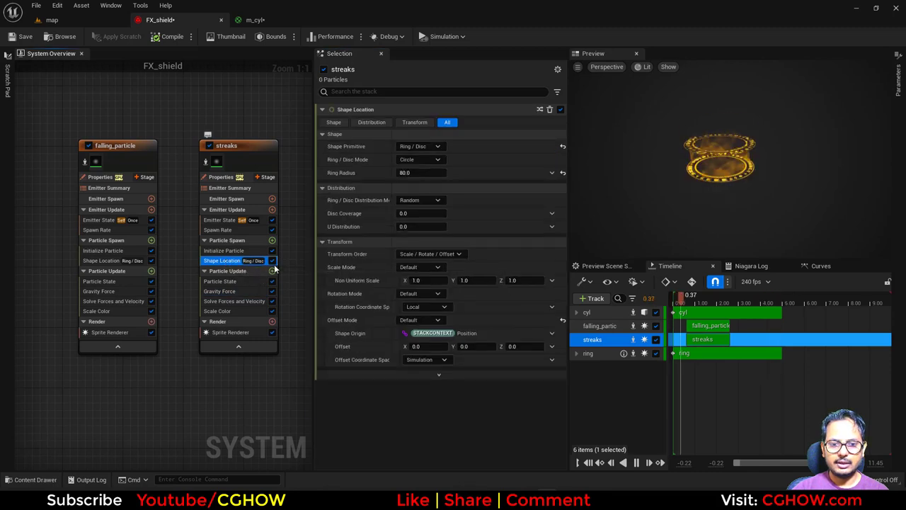
pyautogui.click(436, 147)
pyautogui.click(436, 147)
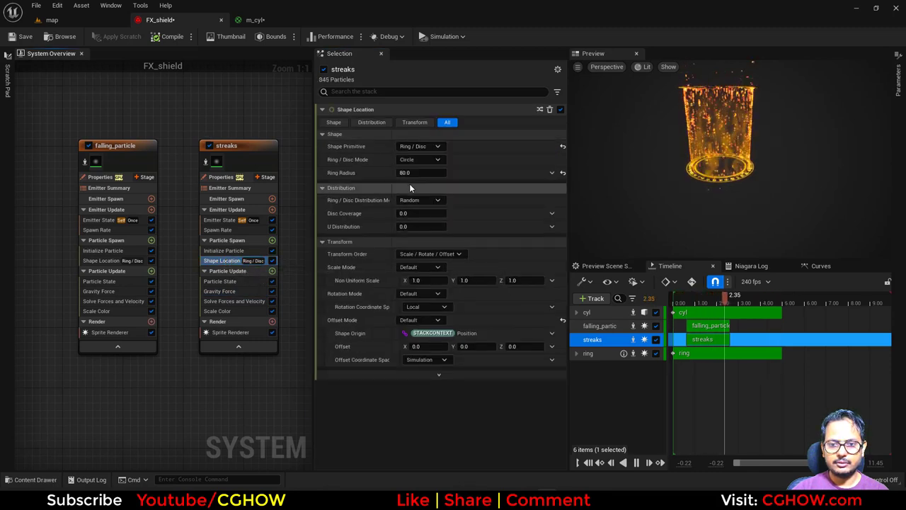
pyautogui.click(419, 148)
pyautogui.click(429, 171)
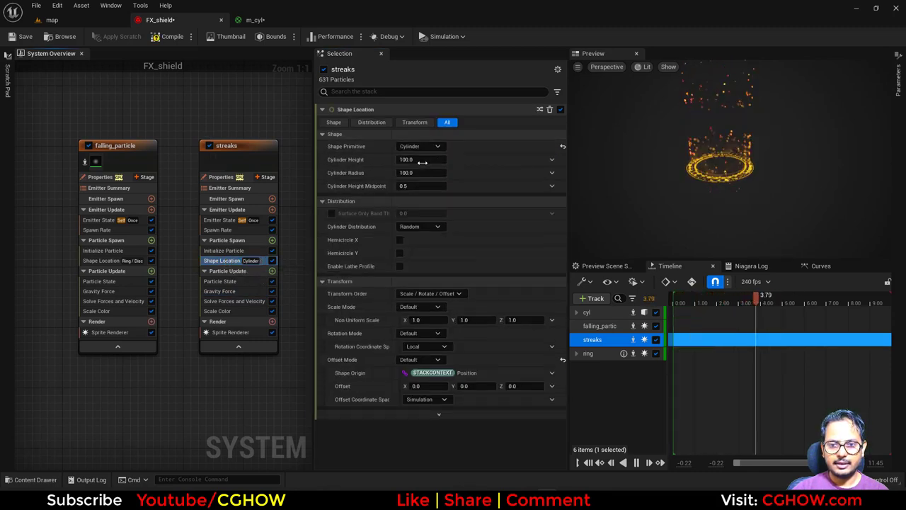
pyautogui.click(420, 173)
pyautogui.write('80')
pyautogui.click(413, 159)
pyautogui.write('0')
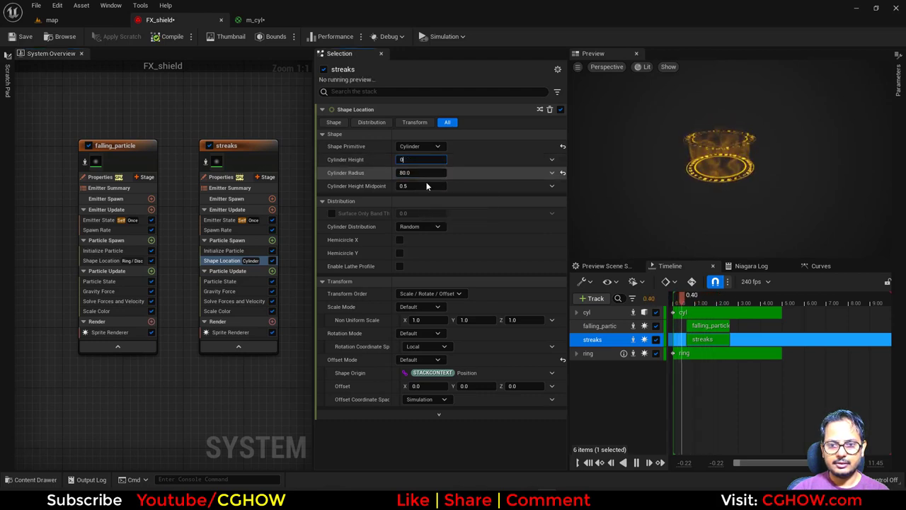
pyautogui.press('Return')
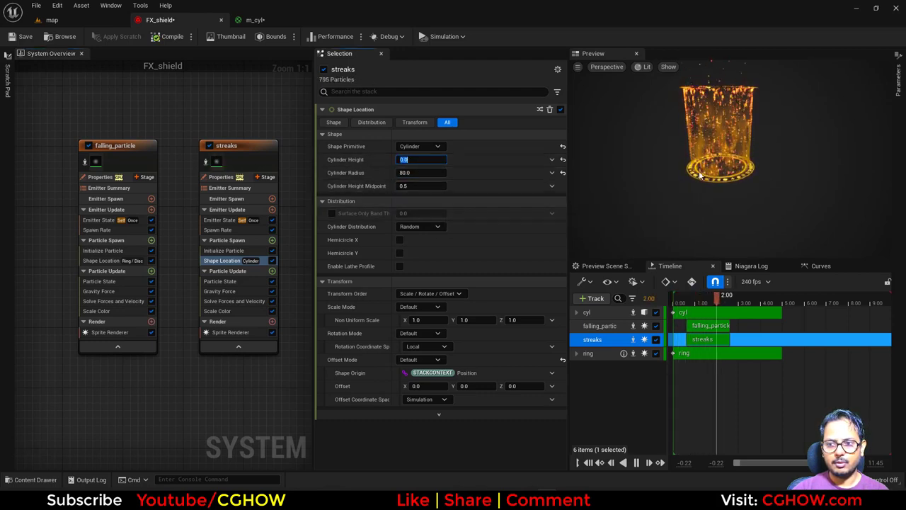
# Set the streaks Sprite Renderer's Alignment to Velocity Aligned
pyautogui.click(230, 332)
pyautogui.click(430, 184)
pyautogui.click(424, 204)
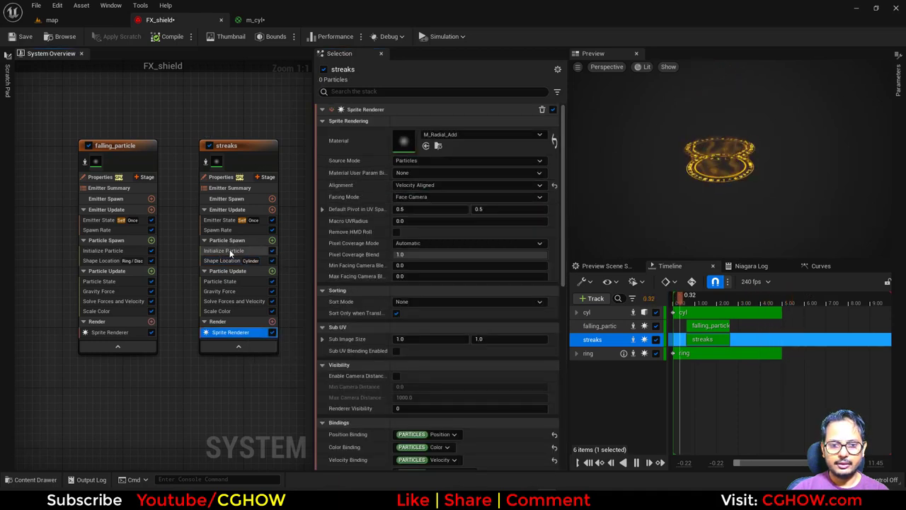
# Set the streaks' Sprite Size Mode to Random Non-Uniform with a maximum of 10 by 50, and their Spawn Rate to 20
pyautogui.click(229, 250)
pyautogui.click(421, 325)
pyautogui.click(439, 379)
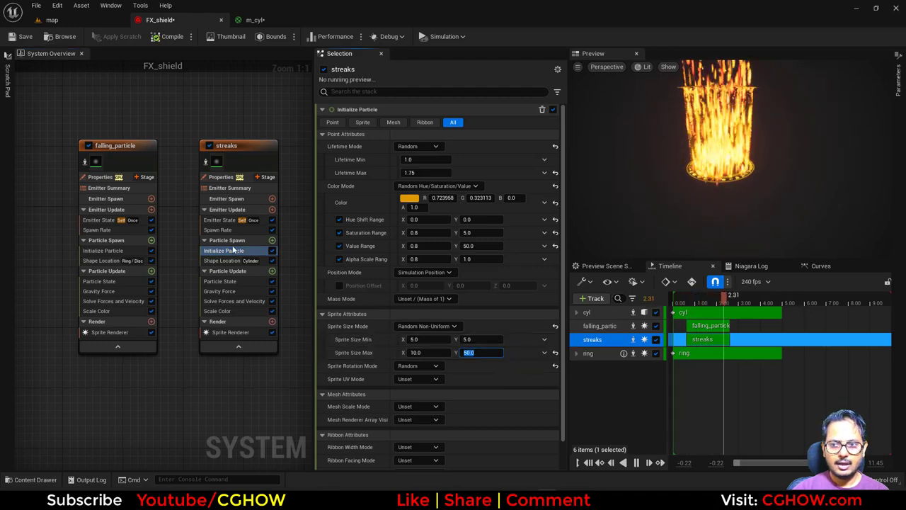
pyautogui.click(240, 230)
pyautogui.click(418, 122)
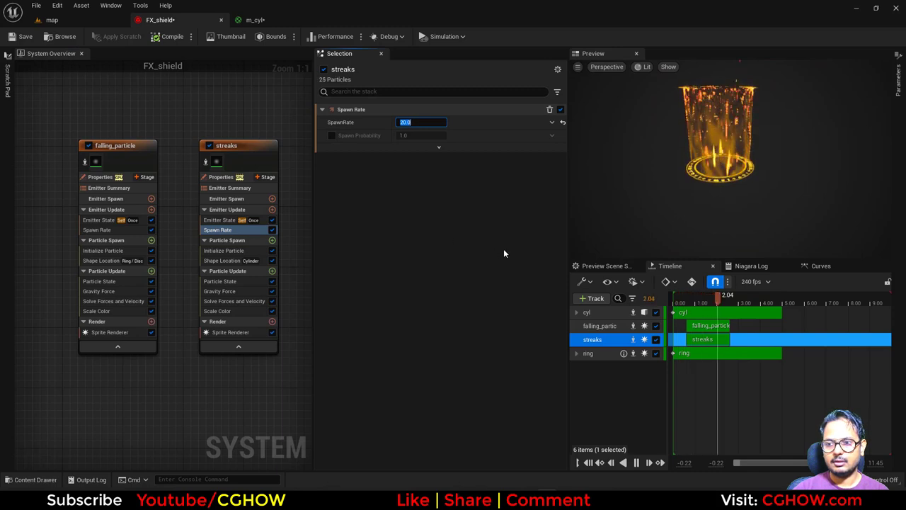
# Add an Add Velocity module to the streaks' Particle Spawn stage and drive its velocity with a Random Range Vector
pyautogui.click(271, 240)
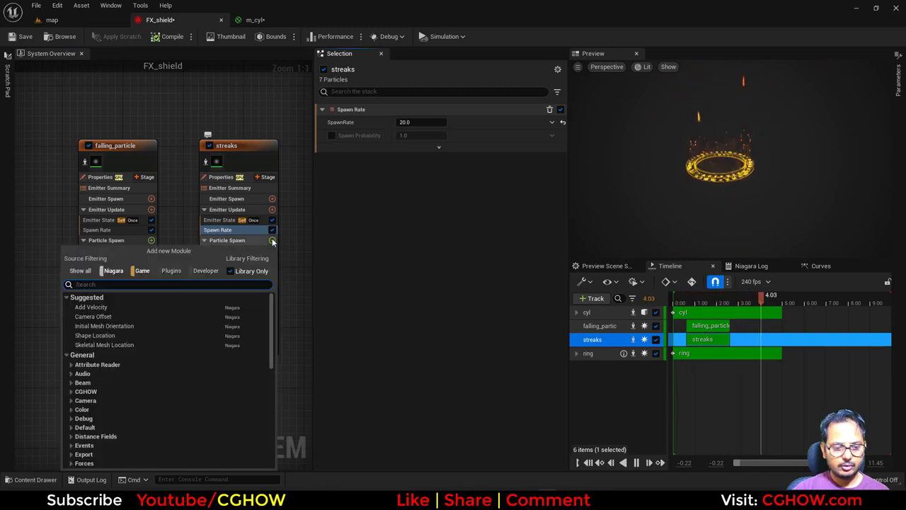
pyautogui.write('velo')
pyautogui.click(124, 310)
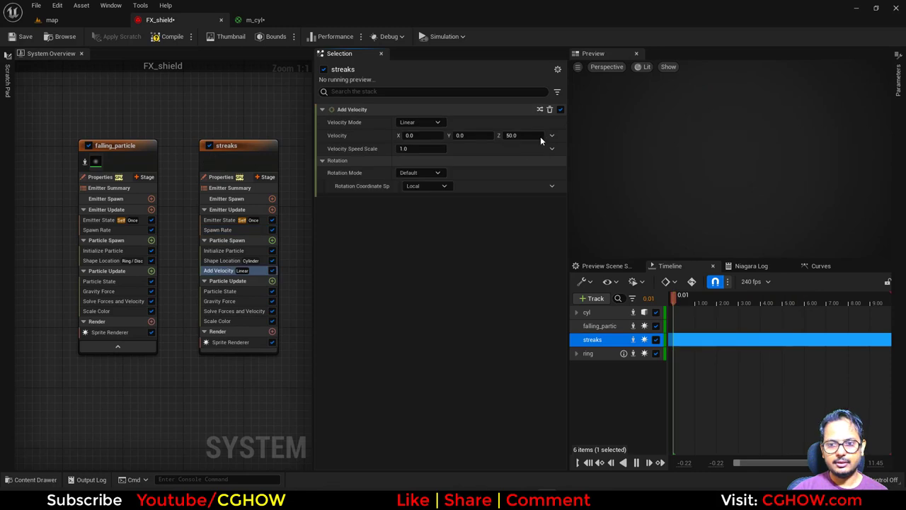
pyautogui.click(552, 135)
pyautogui.write('uni')
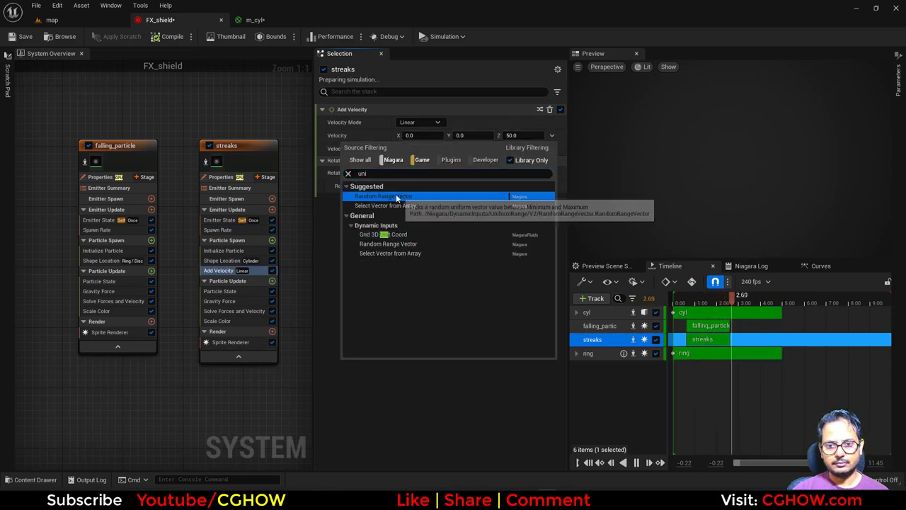
pyautogui.click(393, 196)
# Set the streaks' random velocity minimum to Z 100 and its maximum to X 0, Y 0, Z 200
pyautogui.click(522, 149)
pyautogui.write('100.')
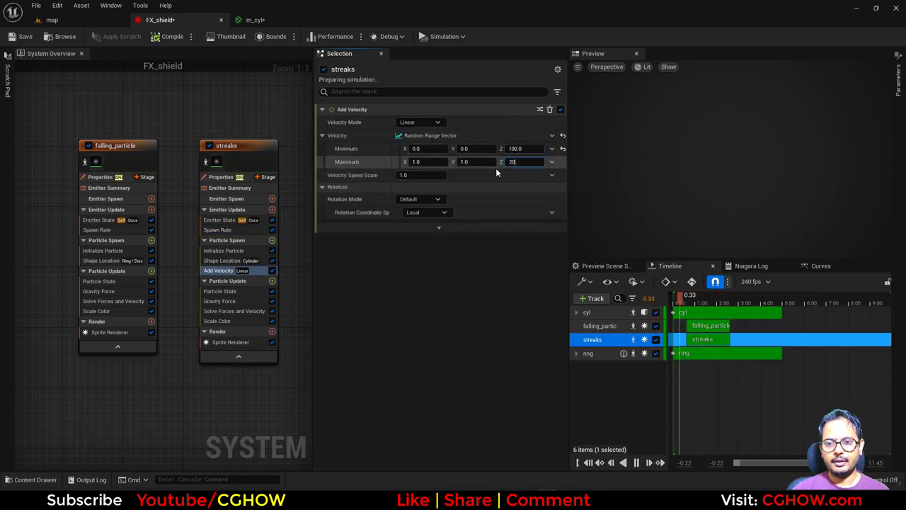
pyautogui.write('0')
pyautogui.click(438, 161)
pyautogui.write('0')
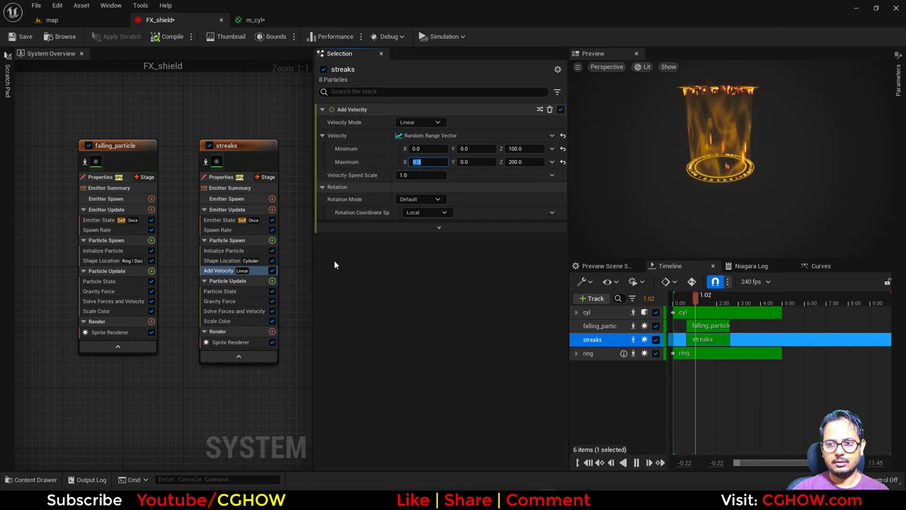
# Set the streaks' random lifetime to a minimum of 0.3 and a maximum of 0.5
pyautogui.click(226, 251)
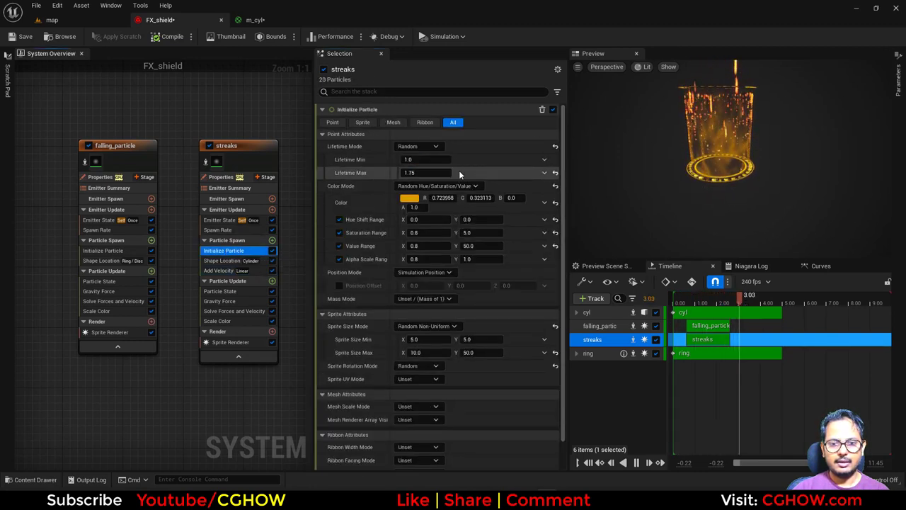
pyautogui.click(420, 173)
pyautogui.write('5')
pyautogui.write('0.3')
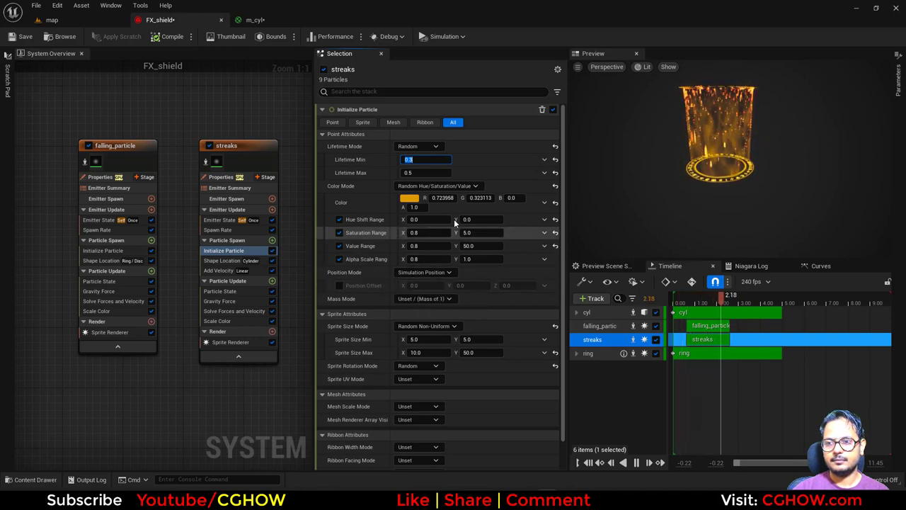
# Set the streaks' random lifetime to a minimum of 0.4 and a maximum of 0.6
pyautogui.click(416, 172)
pyautogui.press('BackSpace')
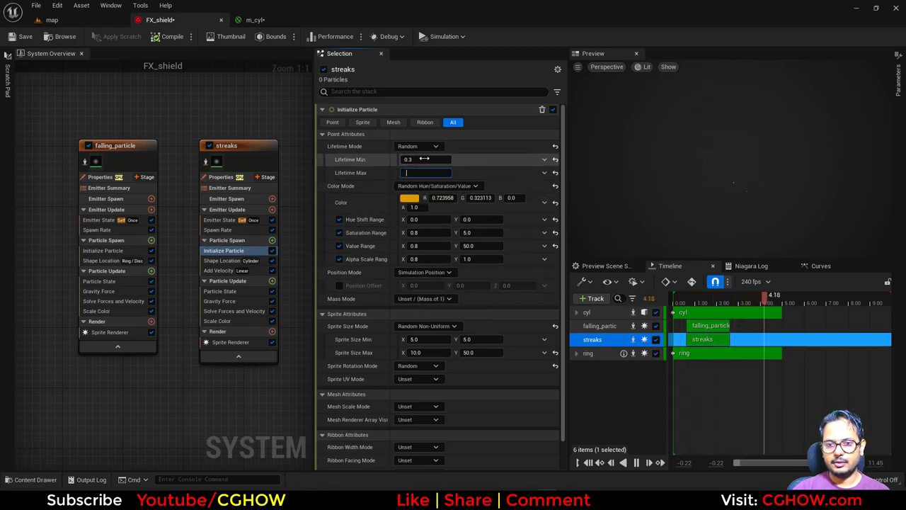
pyautogui.write('.4')
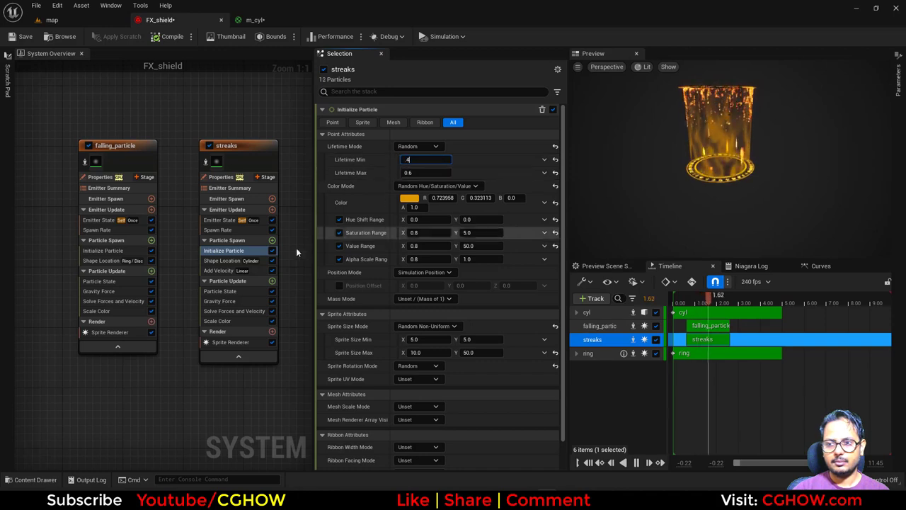
pyautogui.press('Return')
# Add a Scale Sprite Size module to the streaks' Particle Update stage and apply the smooth ramp-down curve template
pyautogui.click(272, 281)
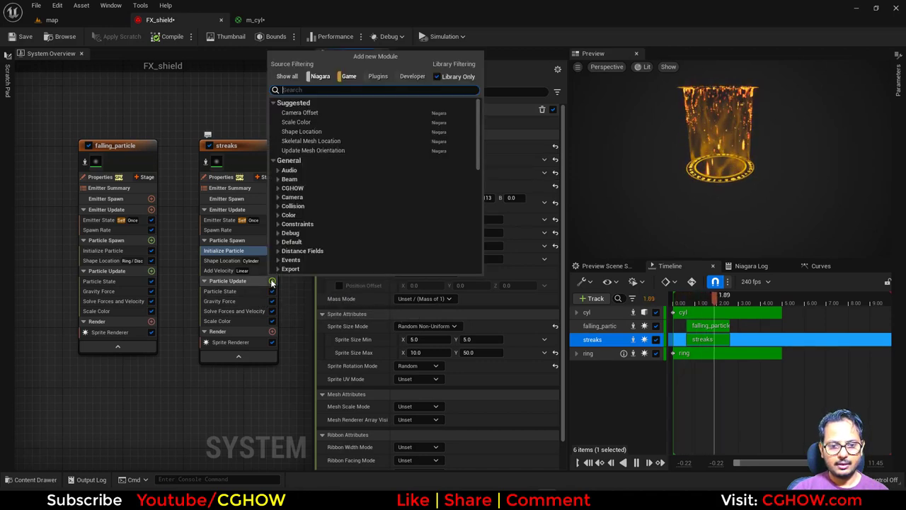
pyautogui.write('size')
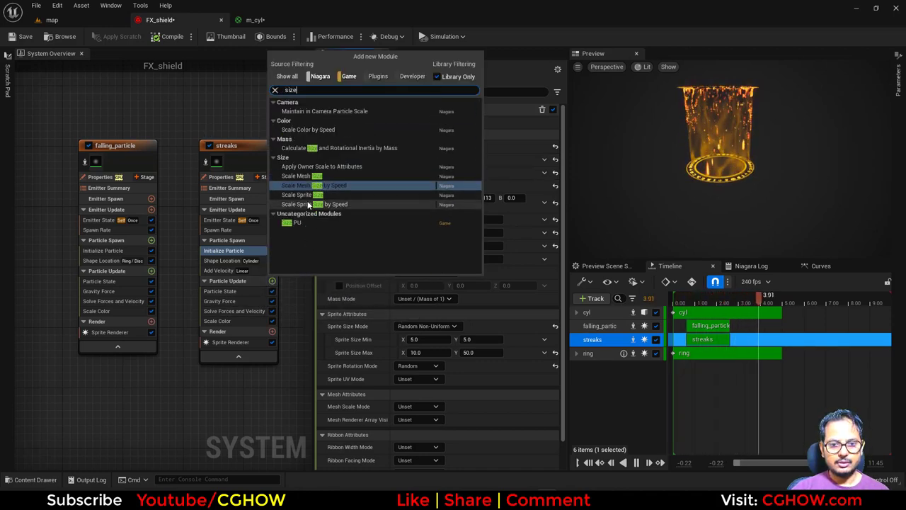
pyautogui.click(309, 196)
pyautogui.click(483, 171)
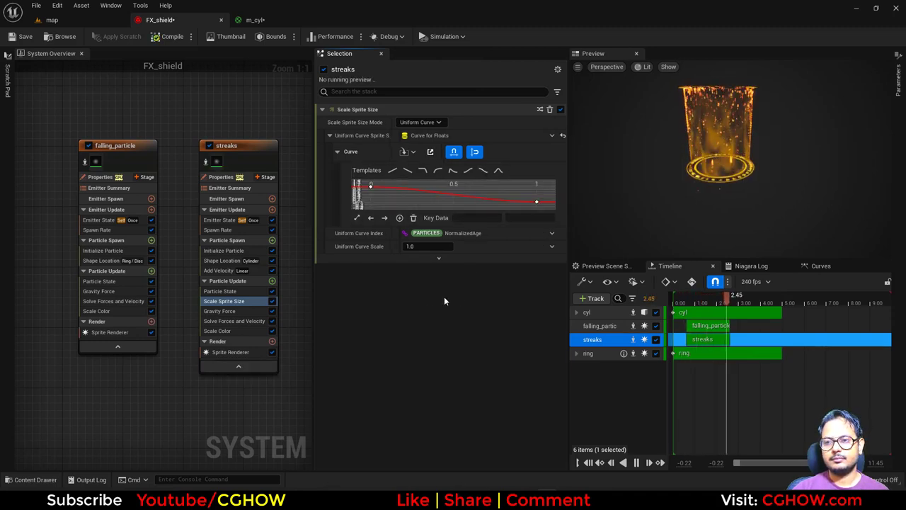
# Set the streaks' Sprite Size Max Y to 100 and Sprite Size Min Y to 50 in Initialize Particle
pyautogui.click(224, 251)
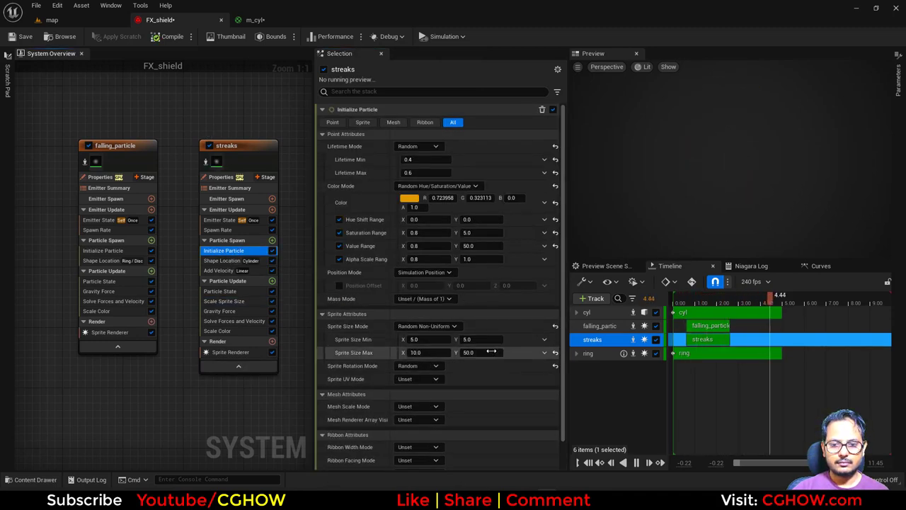
pyautogui.click(481, 352)
pyautogui.write('100')
pyautogui.click(482, 339)
pyautogui.write('50')
pyautogui.press('Return')
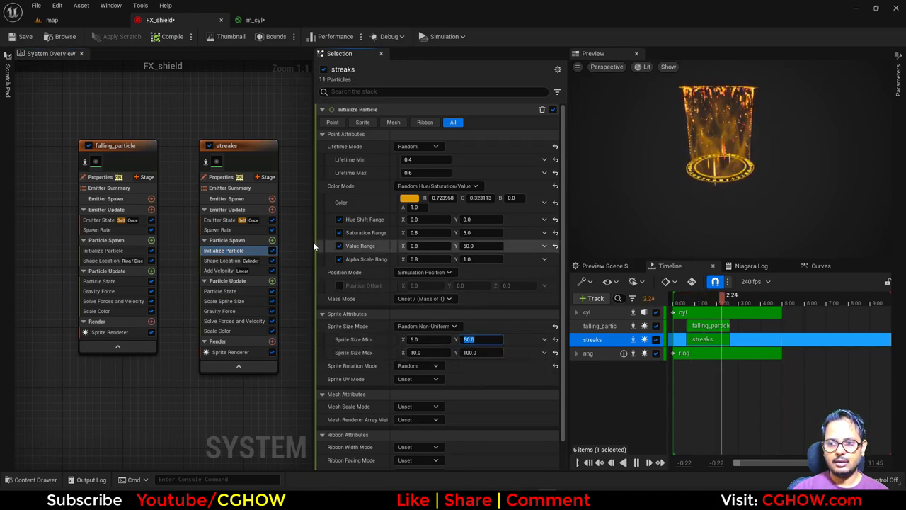
# Raise the streaks' maximum Z velocity to about 968 and set their color Value Range to X 200, Y 500
pyautogui.click(223, 270)
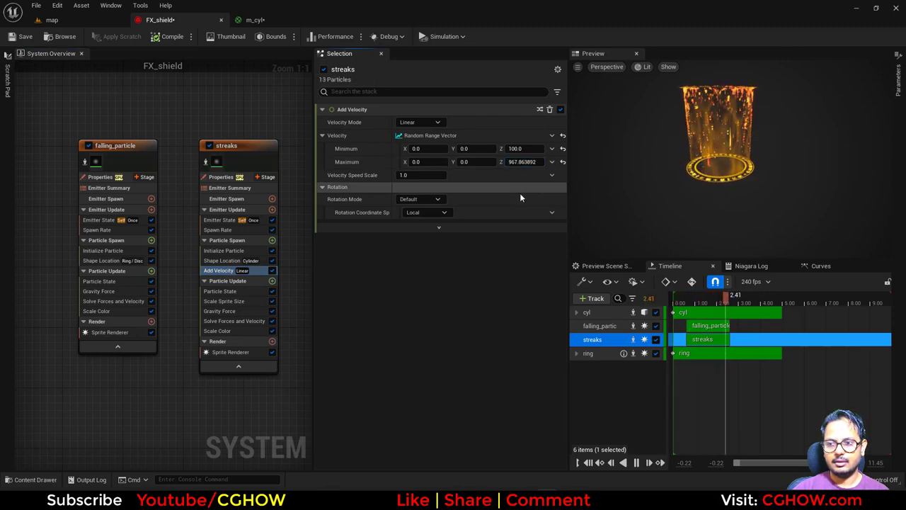
pyautogui.click(223, 250)
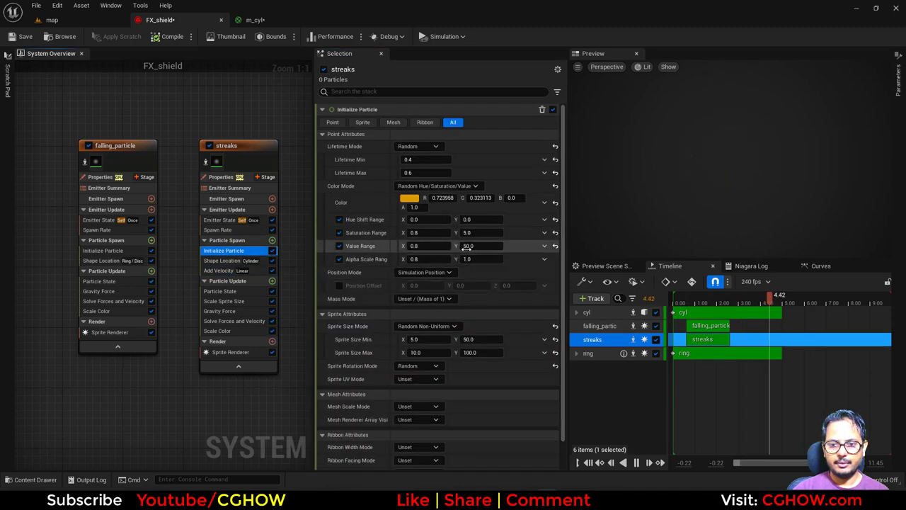
pyautogui.write('50')
pyautogui.write('20')
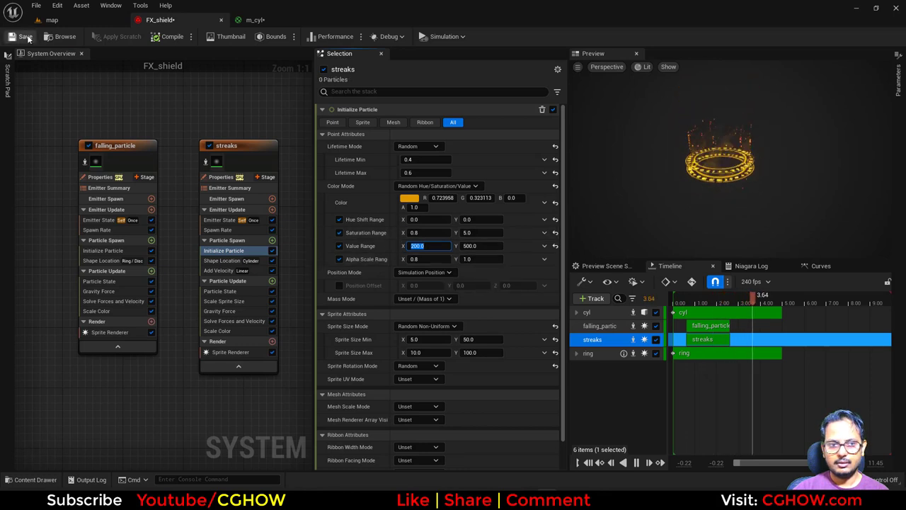
# Save FX_shield and the other modified assets, comparing the effect in the map with the reference video in the browser
pyautogui.hotkey('ctrl', 's')
pyautogui.click(98, 21)
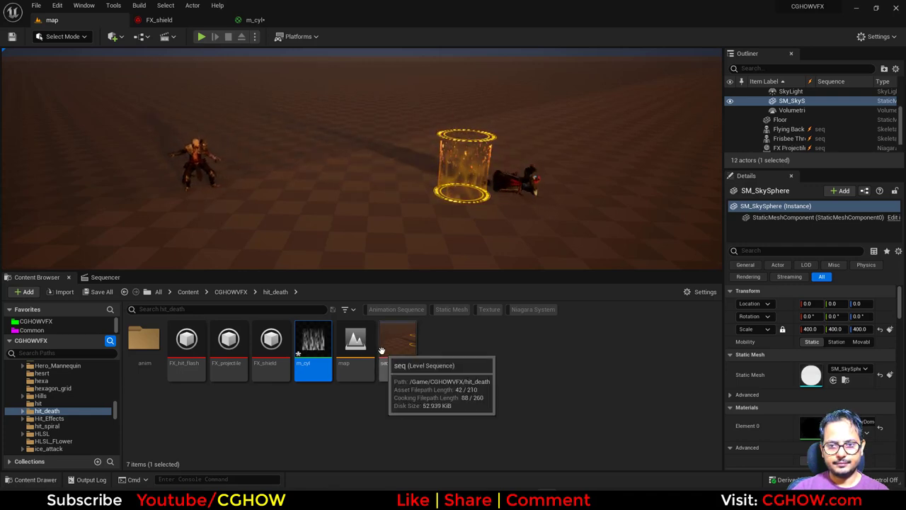
pyautogui.hotkey('alt', 'Tab')
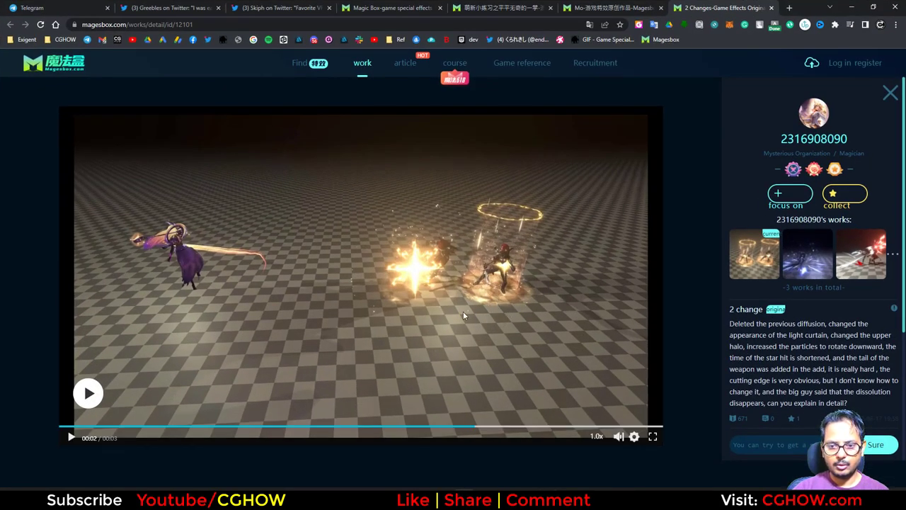
pyautogui.click(852, 7)
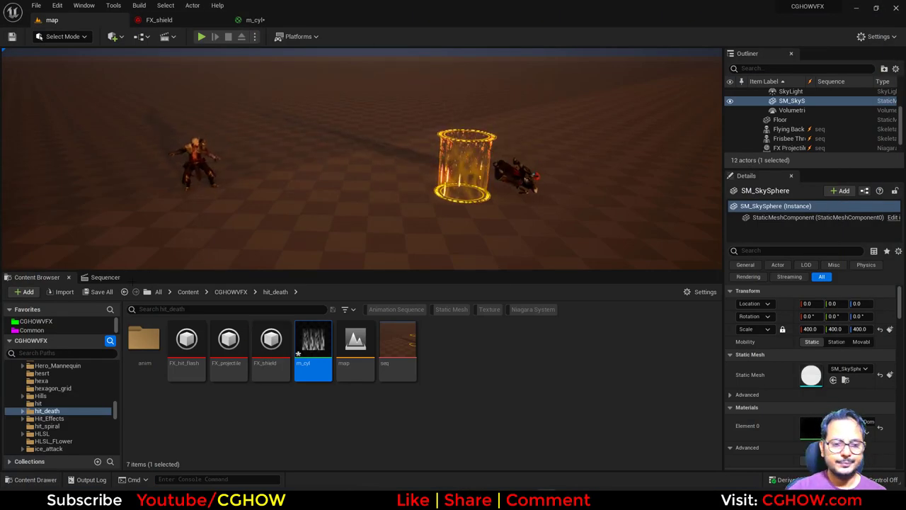
pyautogui.click(115, 293)
pyautogui.click(528, 355)
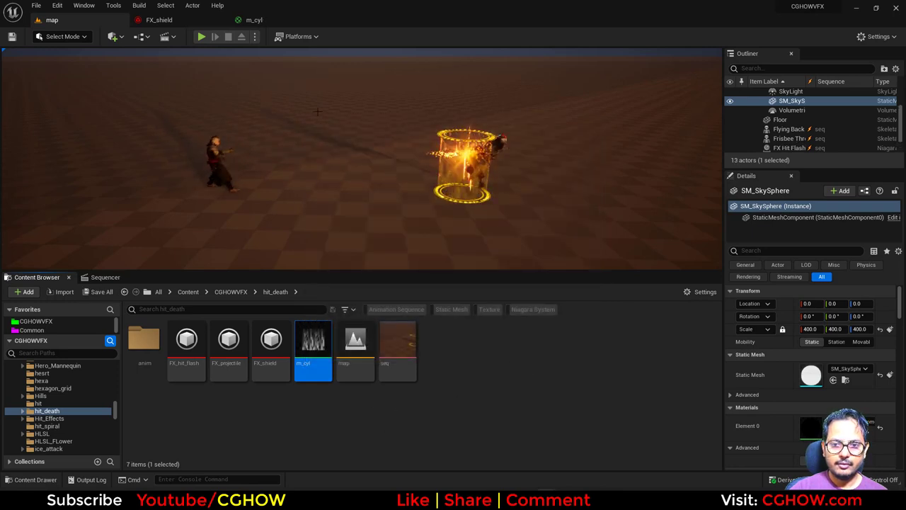
# Duplicate the ring emitter within the FX_shield system
pyautogui.click(159, 20)
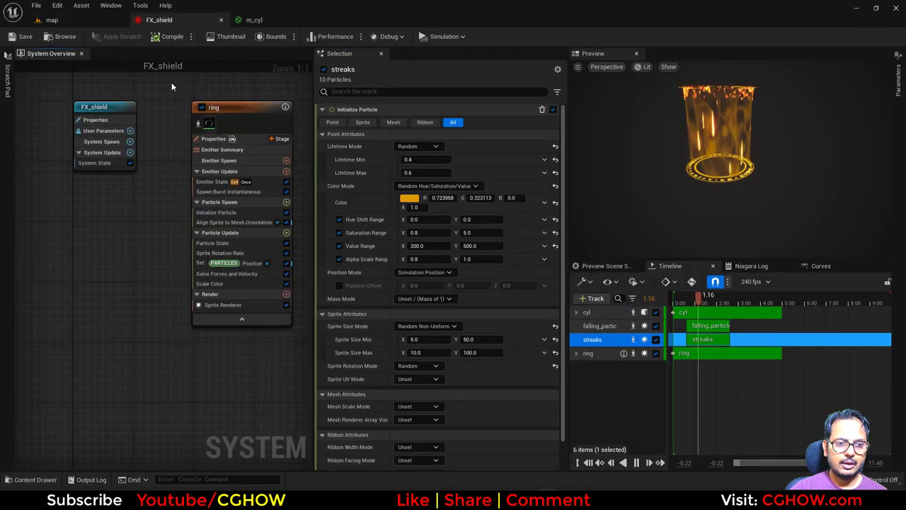
pyautogui.click(234, 105)
pyautogui.hotkey('ctrl', 'c')
pyautogui.hotkey('ctrl', 'v')
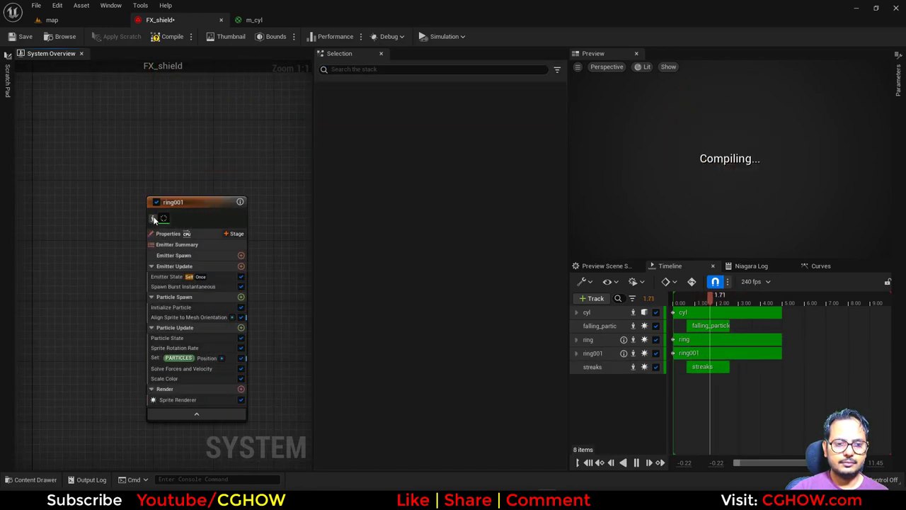
# Assign the m_ring material to the duplicated ring emitter's Sprite Renderer and open that material's graph
pyautogui.click(182, 399)
pyautogui.click(460, 134)
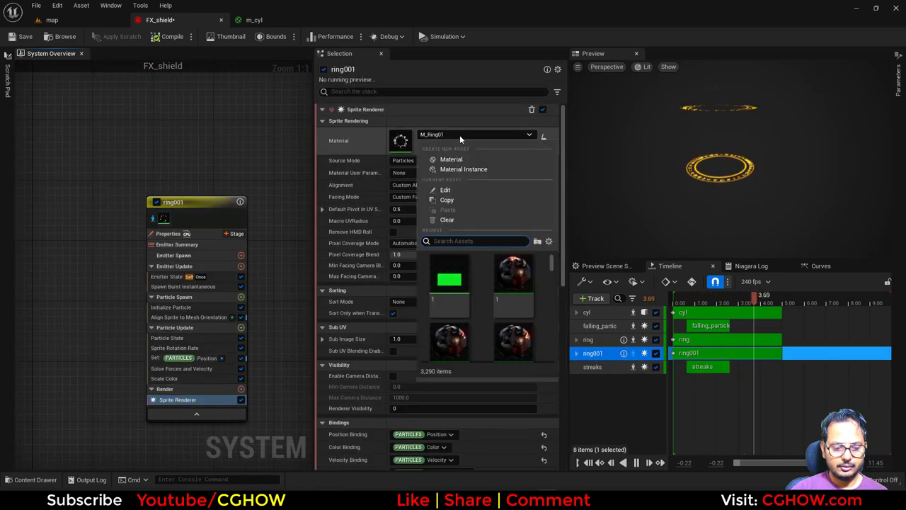
pyautogui.write('ring')
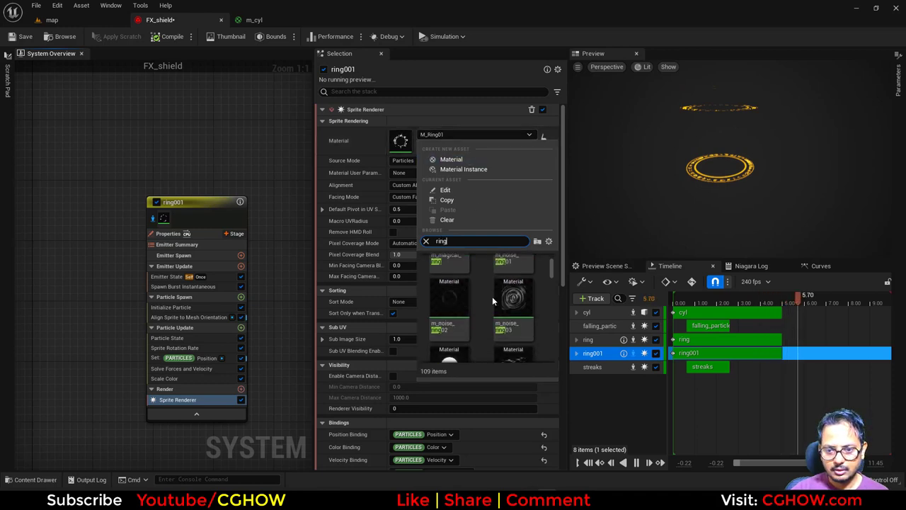
pyautogui.click(492, 297)
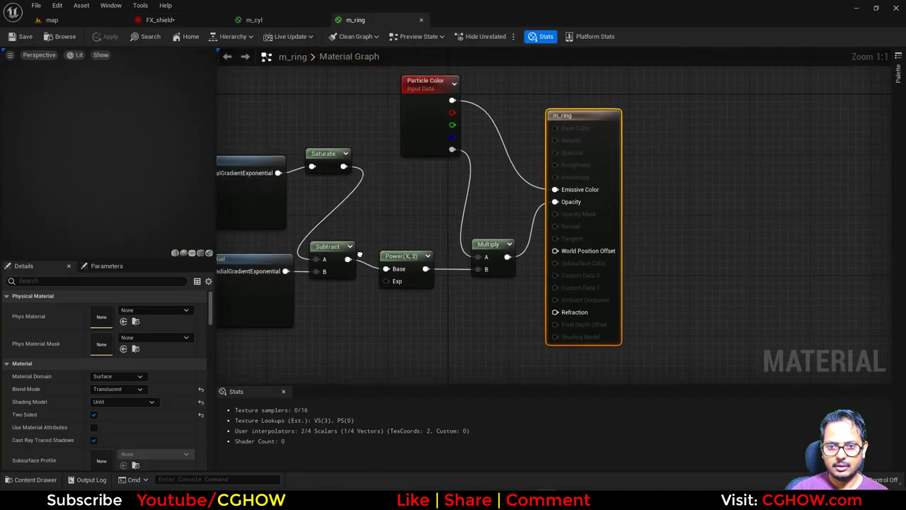
# Examine m_ring's radial gradient node setup with the material previewed on a plane, and locate the material in its content folder
pyautogui.moveTo(359, 253); pyautogui.dragTo(503, 249, button='right')
pyautogui.scroll(-2, 394, 281)
pyautogui.moveTo(394, 281); pyautogui.dragTo(436, 293, button='right')
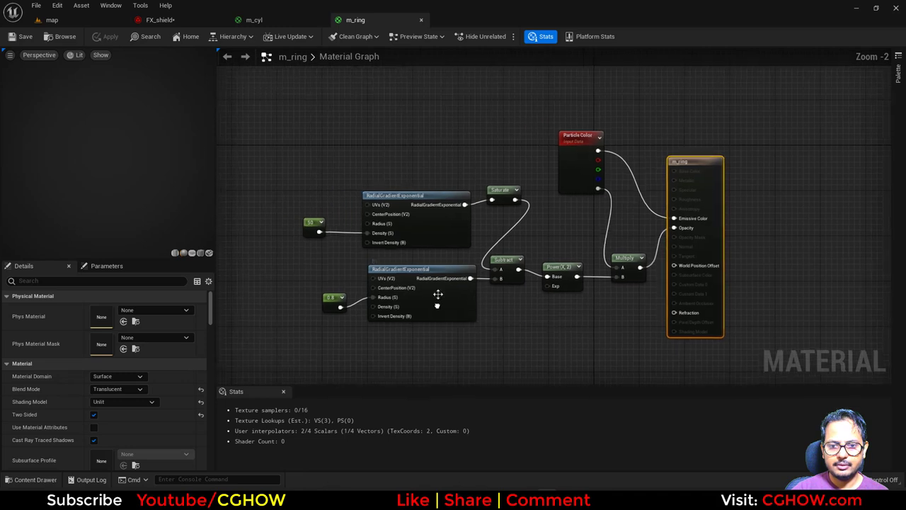
pyautogui.moveTo(487, 230); pyautogui.dragTo(494, 228)
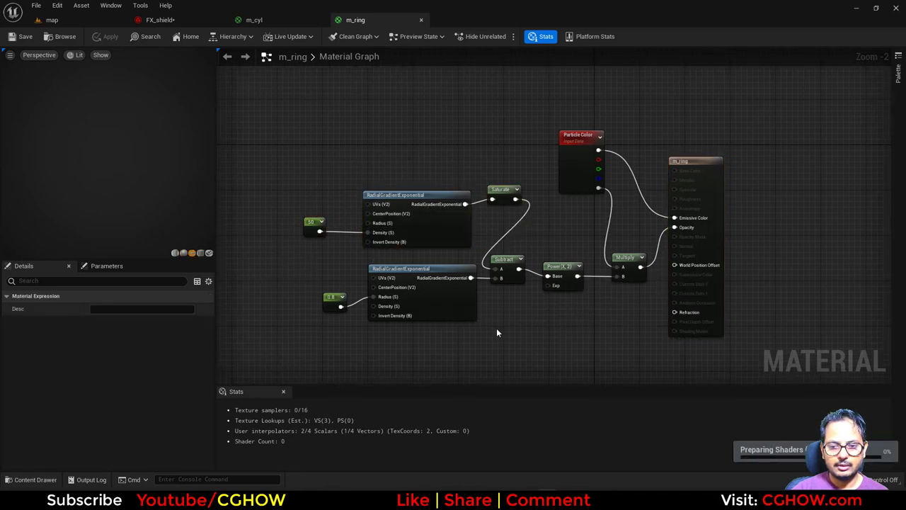
pyautogui.click(447, 304)
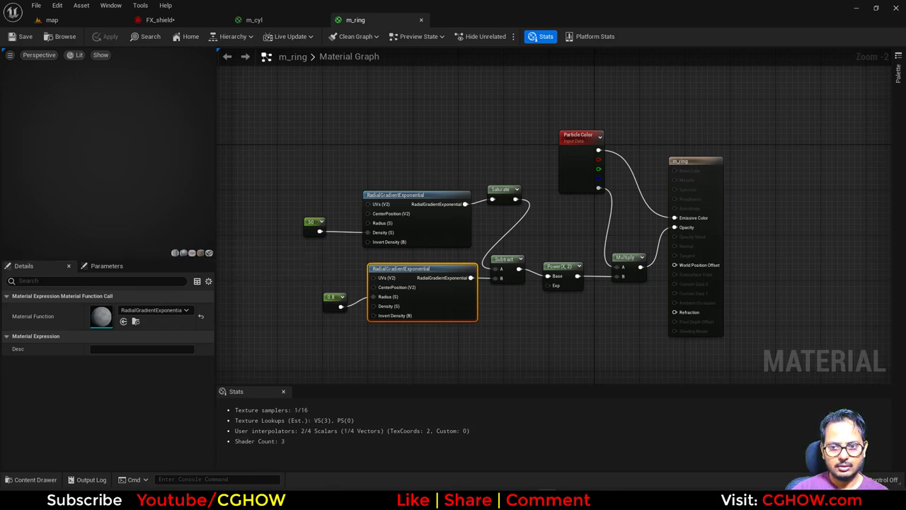
pyautogui.moveTo(179, 241); pyautogui.dragTo(149, 234)
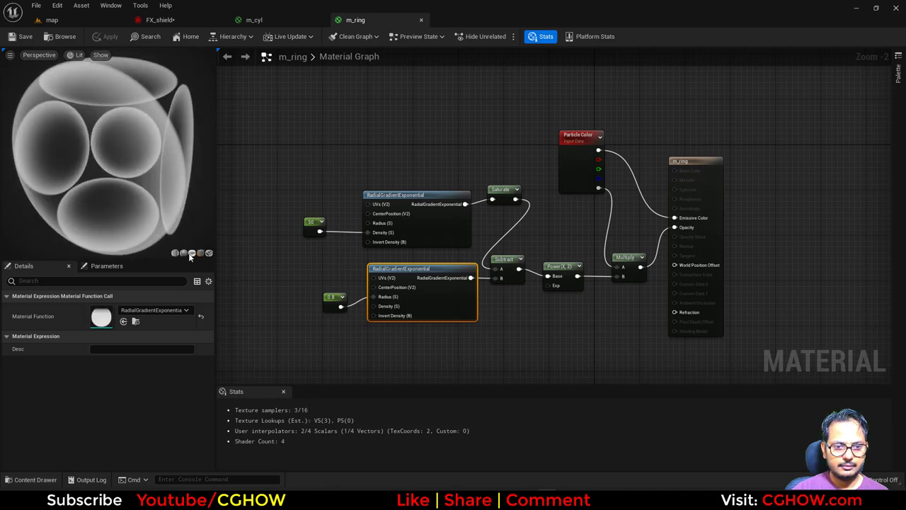
pyautogui.click(191, 254)
pyautogui.click(62, 40)
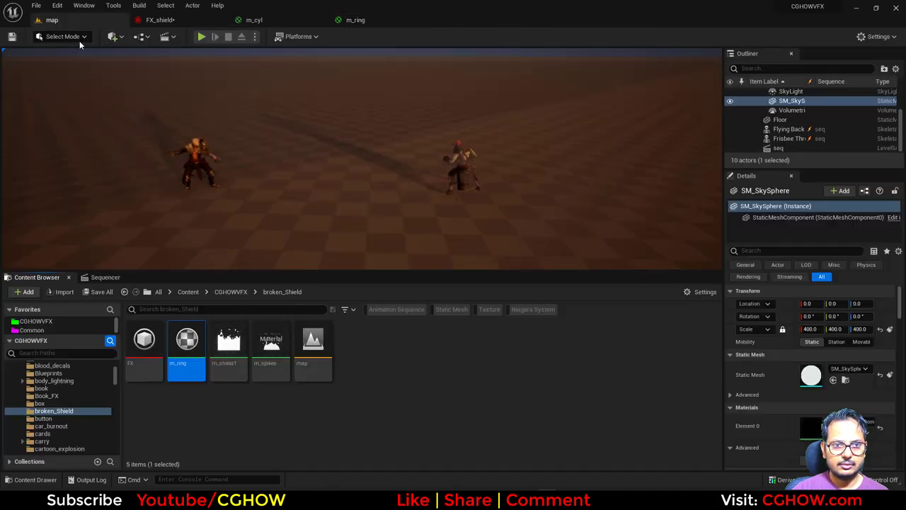
# In FX_shield, remove the Particles Position setter from ring001 and set its burst Spawn Count to 1
pyautogui.click(193, 20)
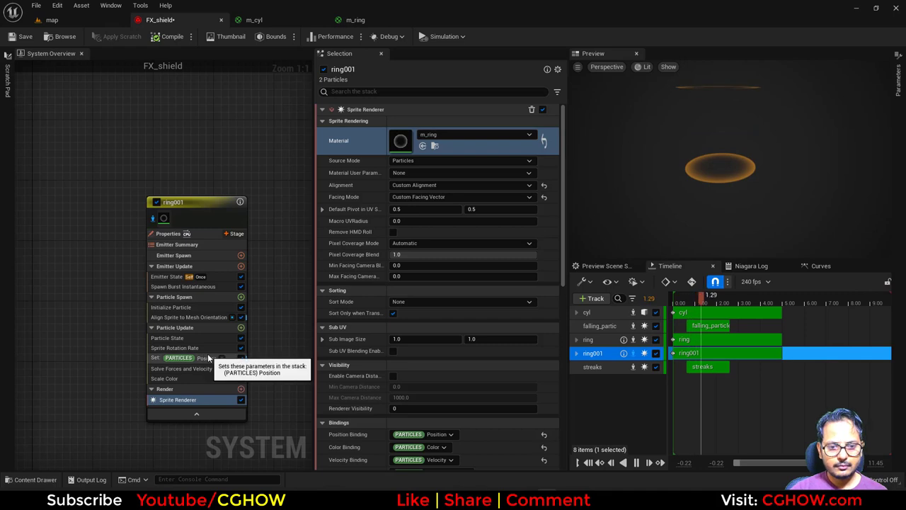
pyautogui.click(213, 358)
pyautogui.press('Delete')
pyautogui.click(184, 287)
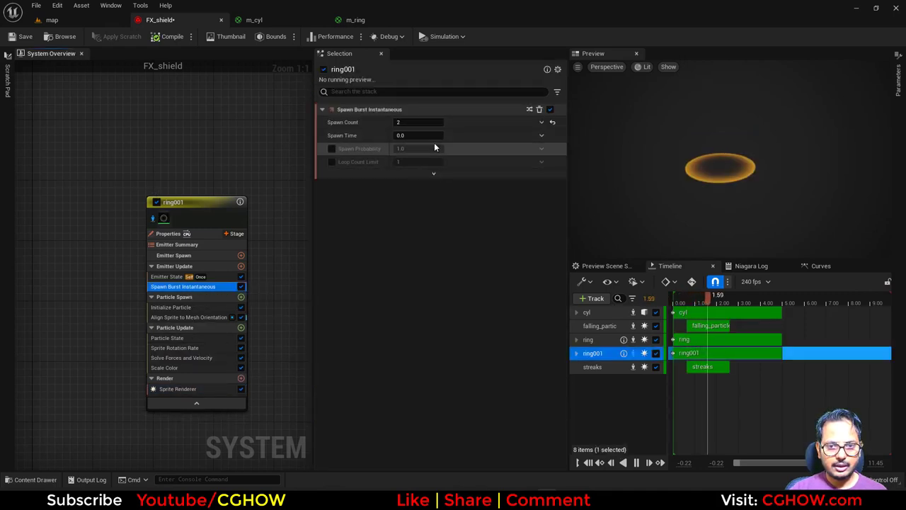
pyautogui.click(418, 121)
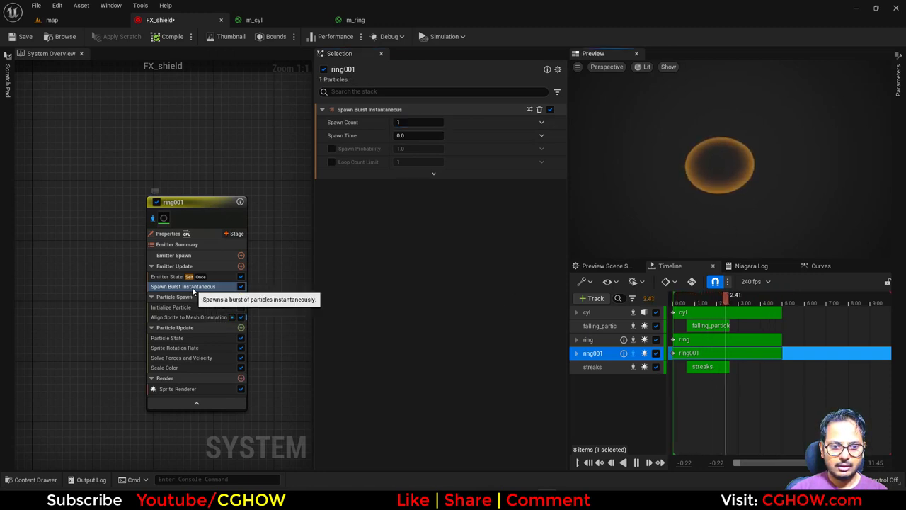
# Replace ring001's Spawn Burst Instantaneous module with a Spawn Rate module, and open the particle Lifetime for editing
pyautogui.press('Delete')
pyautogui.click(240, 266)
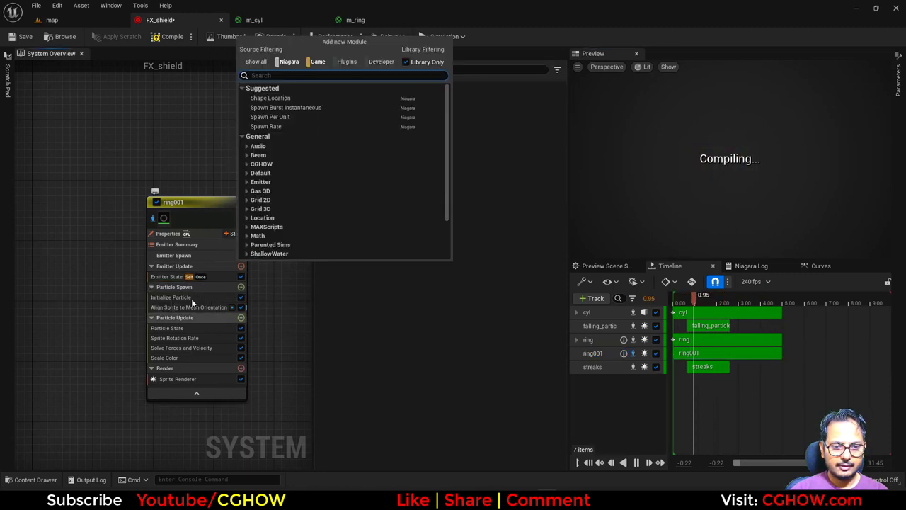
pyautogui.click(294, 125)
pyautogui.click(410, 122)
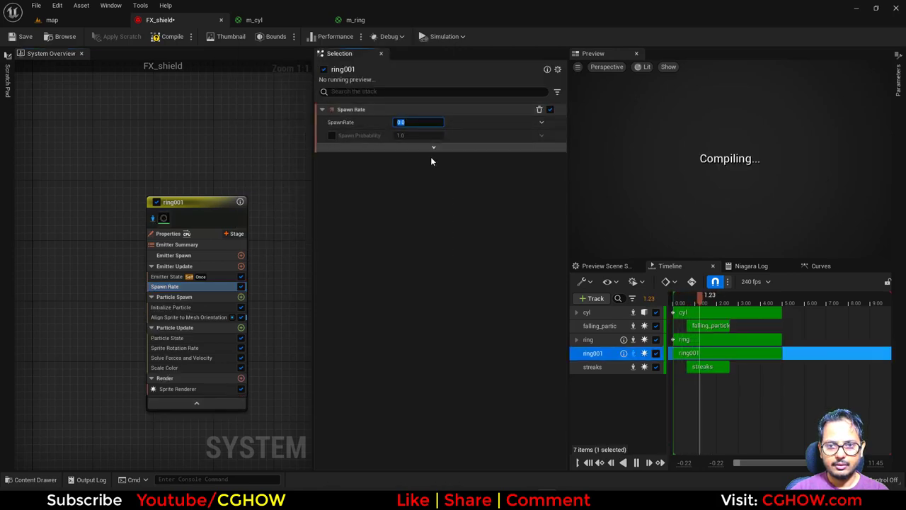
pyautogui.click(170, 307)
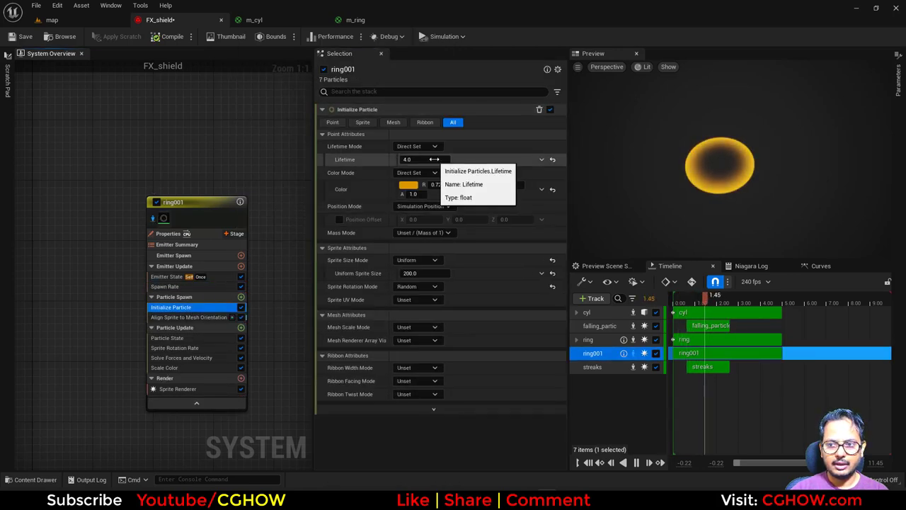
pyautogui.click(435, 159)
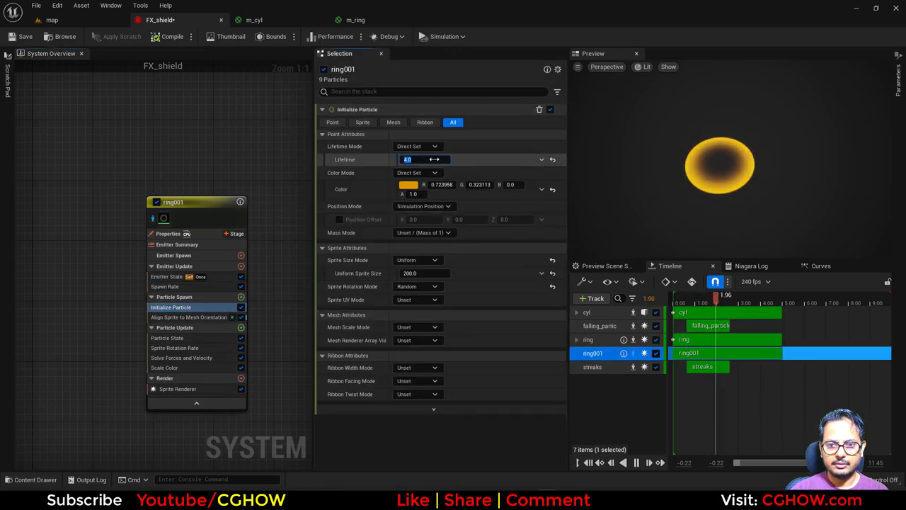
# Replace ring001's Sprite Rotation Rate module with Scale Sprite Size, using the smooth ramp-up curve template
pyautogui.click(230, 348)
pyautogui.press('Delete')
pyautogui.click(241, 328)
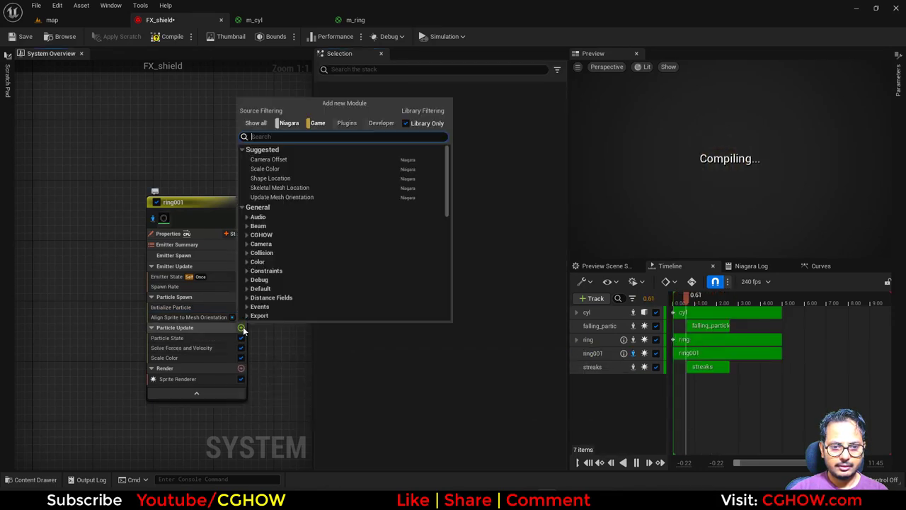
pyautogui.write('siz')
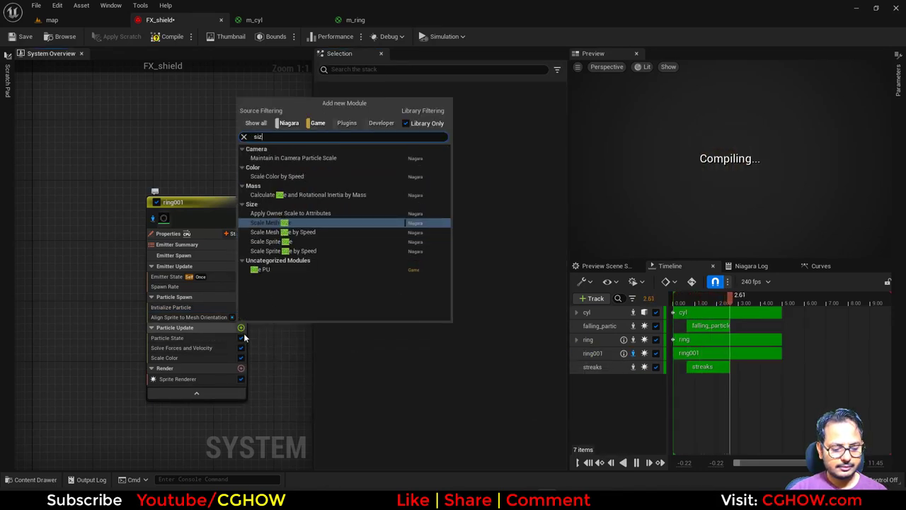
pyautogui.click(282, 242)
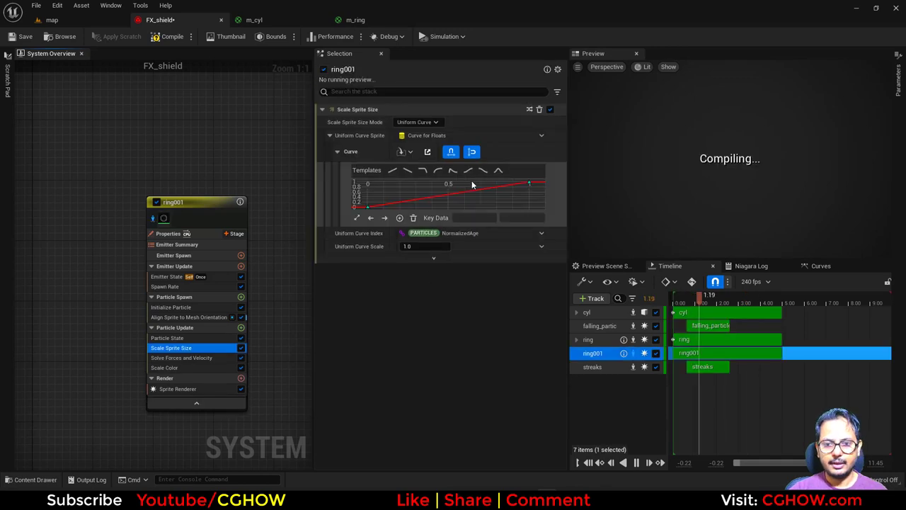
pyautogui.click(469, 170)
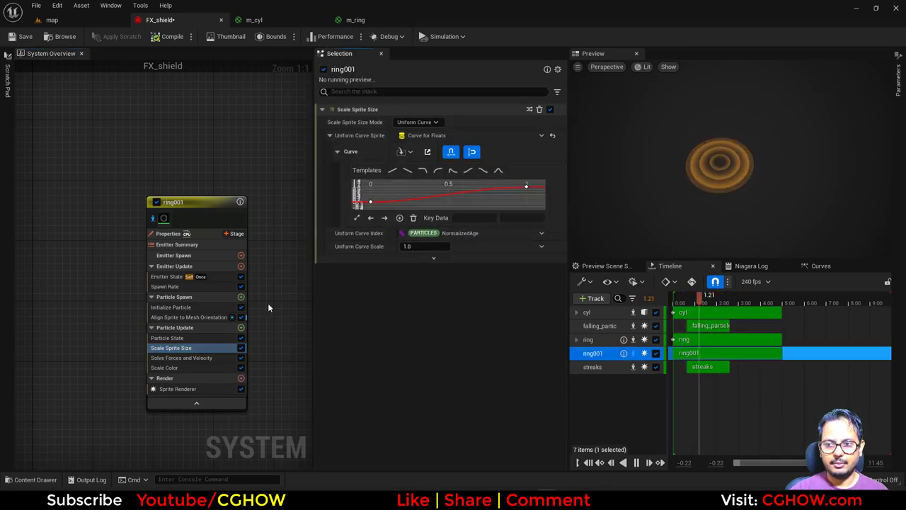
# Apply the smooth ramp-down template to ring001's Scale Alpha curve and set the particle Lifetime to 2
pyautogui.click(181, 367)
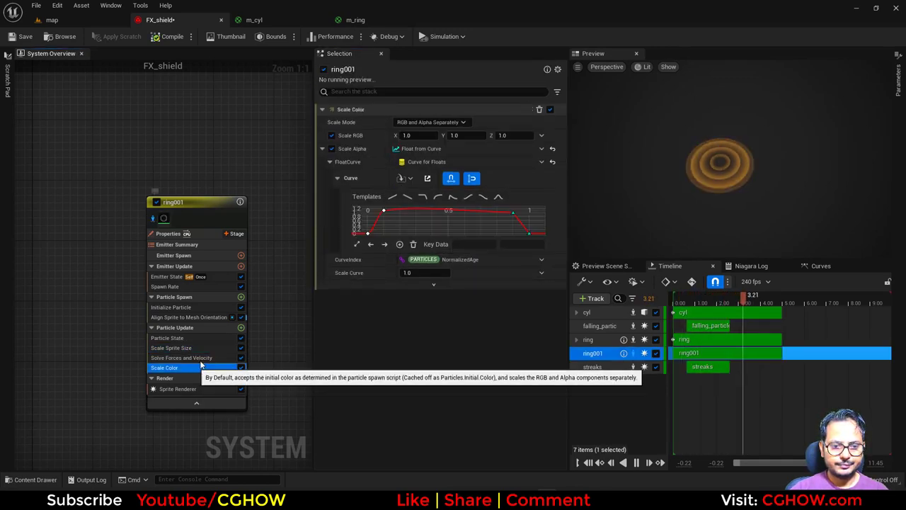
pyautogui.click(482, 197)
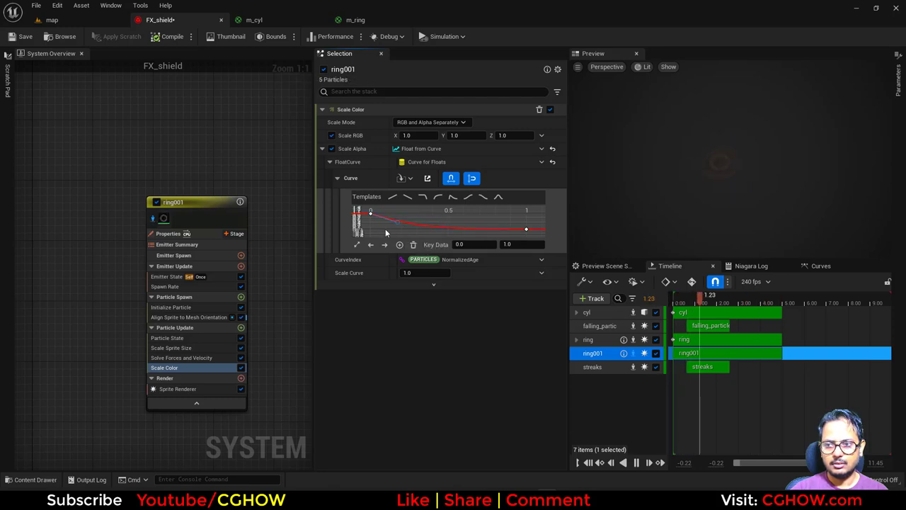
pyautogui.click(226, 306)
pyautogui.click(411, 159)
pyautogui.write('2')
pyautogui.press('Return')
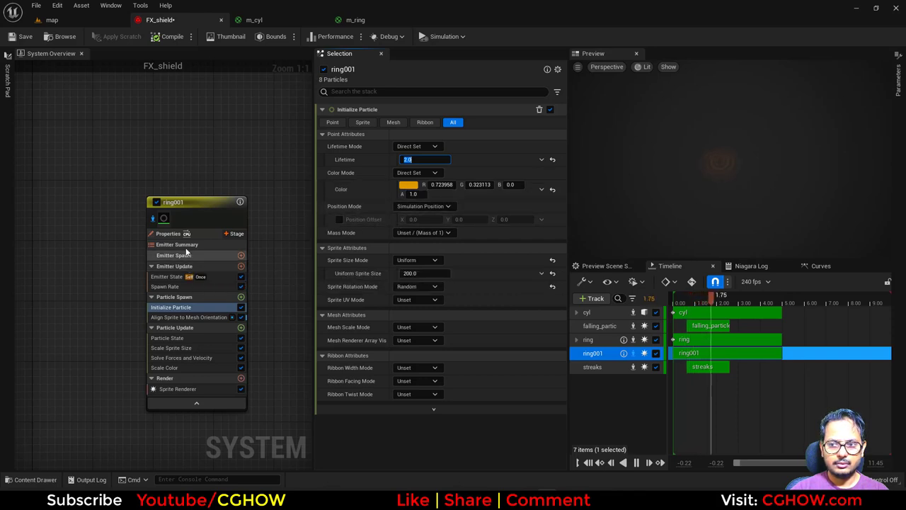
# Turn off isolation of ring001 to preview all emitters together, and set its Uniform Sprite Size to 500
pyautogui.click(153, 218)
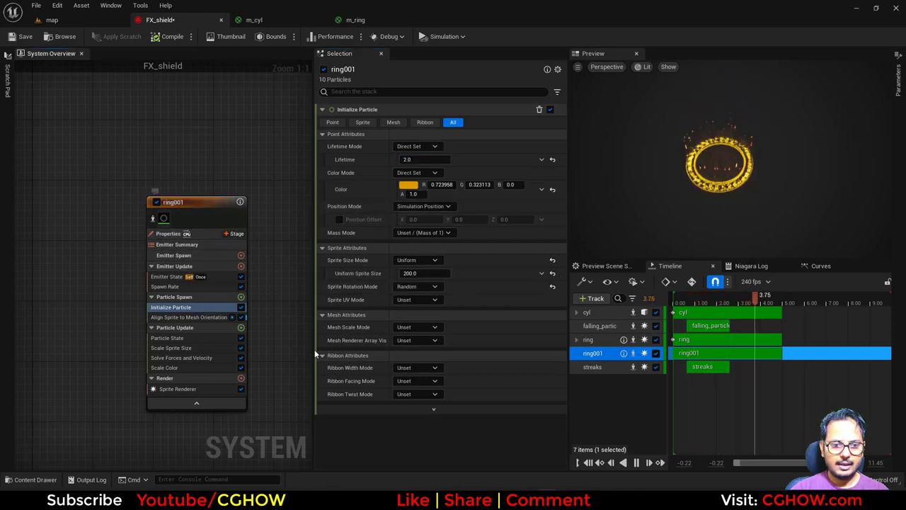
pyautogui.click(423, 273)
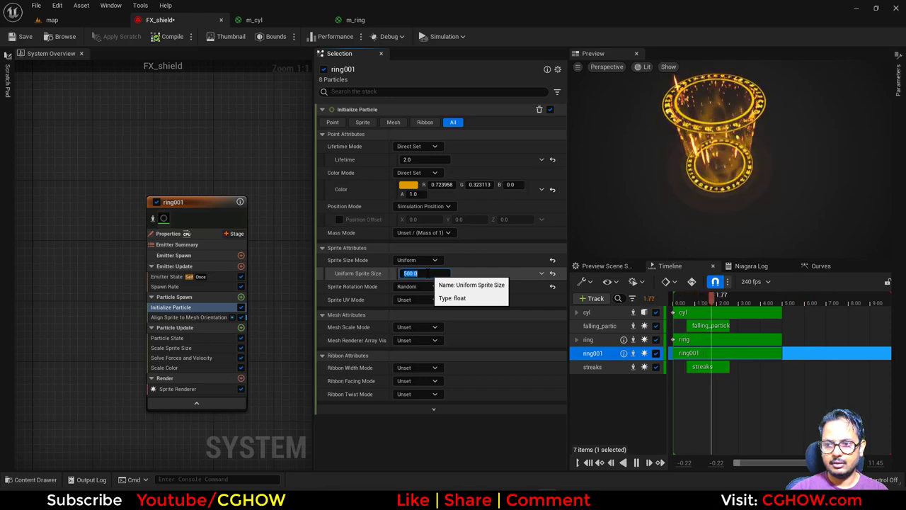
pyautogui.press('Return')
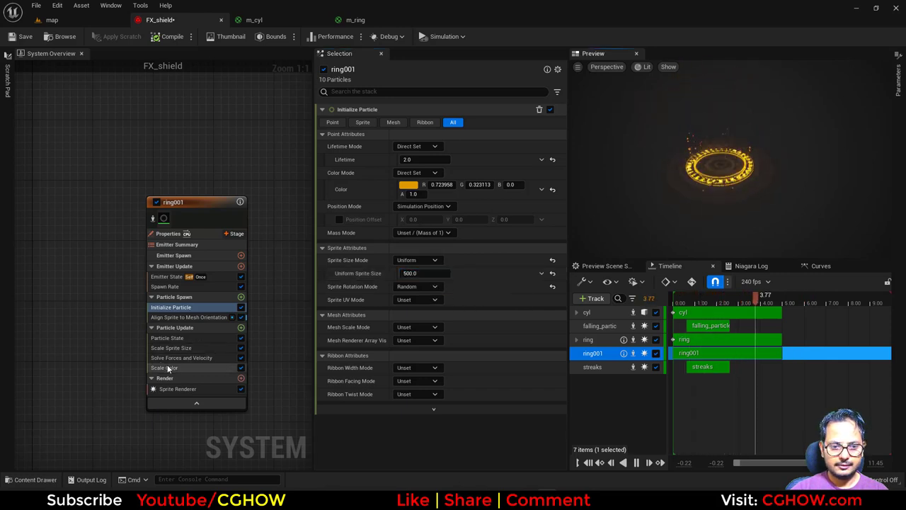
pyautogui.click(168, 368)
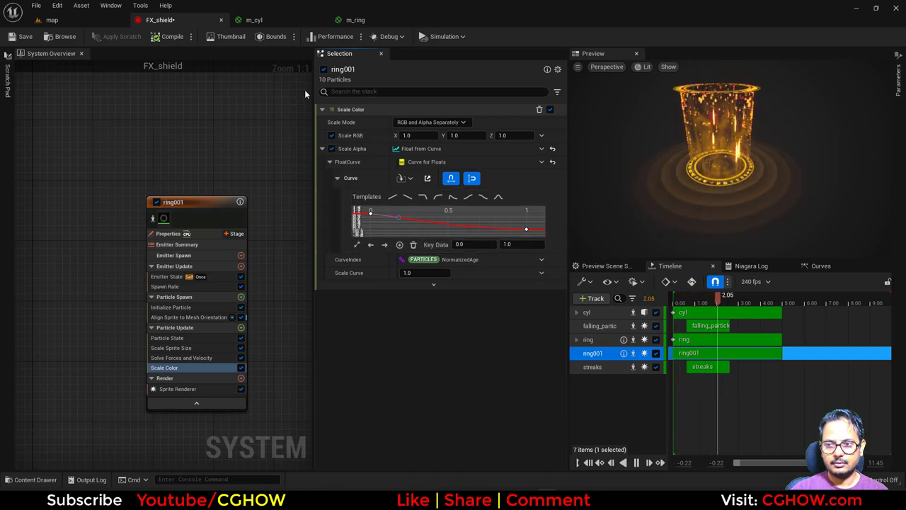
# Set ring001's Uniform Sprite Size to 300 and its SpawnRate to 3, checking the effect in the map
pyautogui.click(177, 307)
pyautogui.click(417, 273)
pyautogui.write('3')
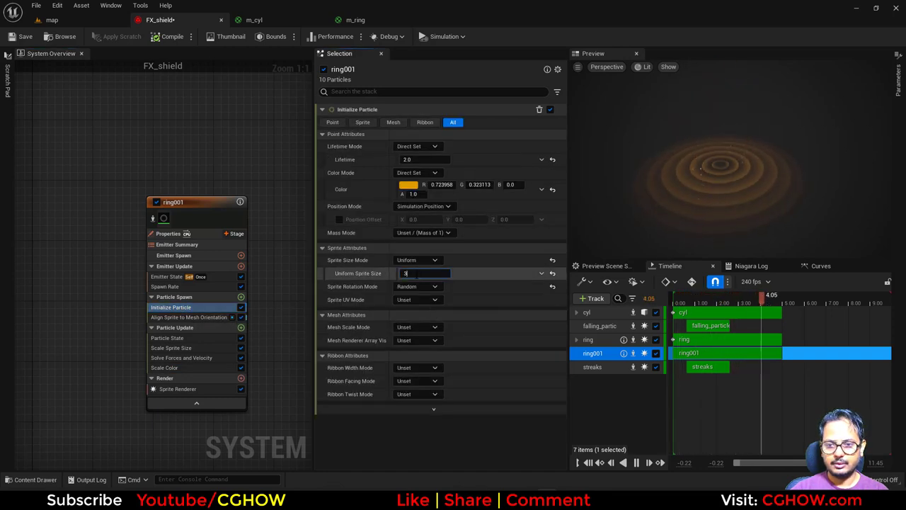
pyautogui.write('00')
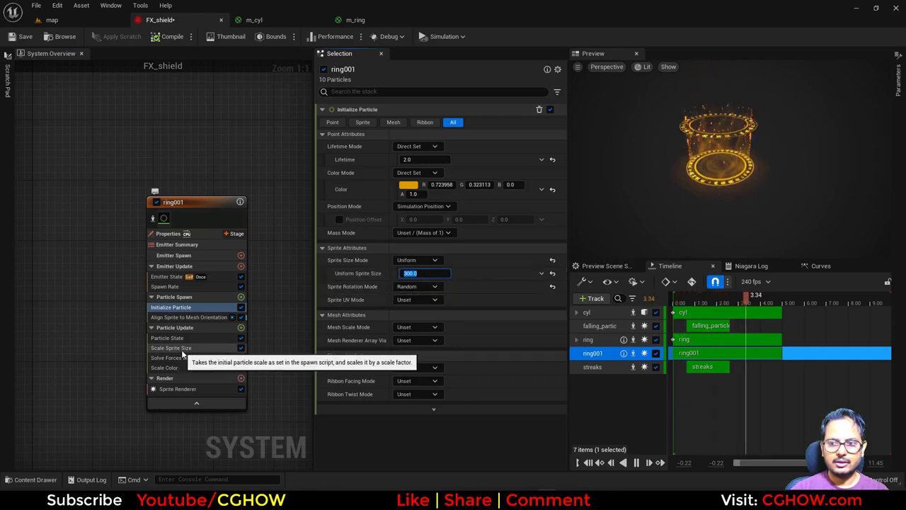
pyautogui.click(191, 286)
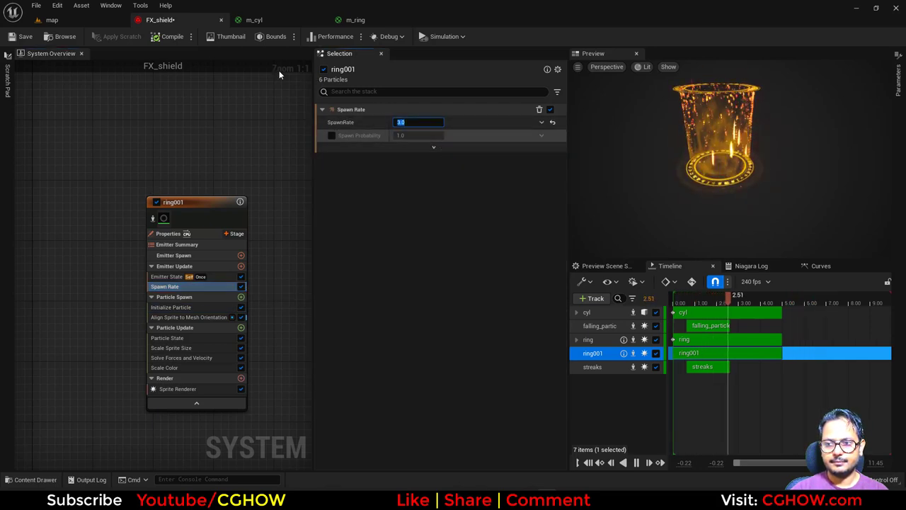
pyautogui.click(51, 20)
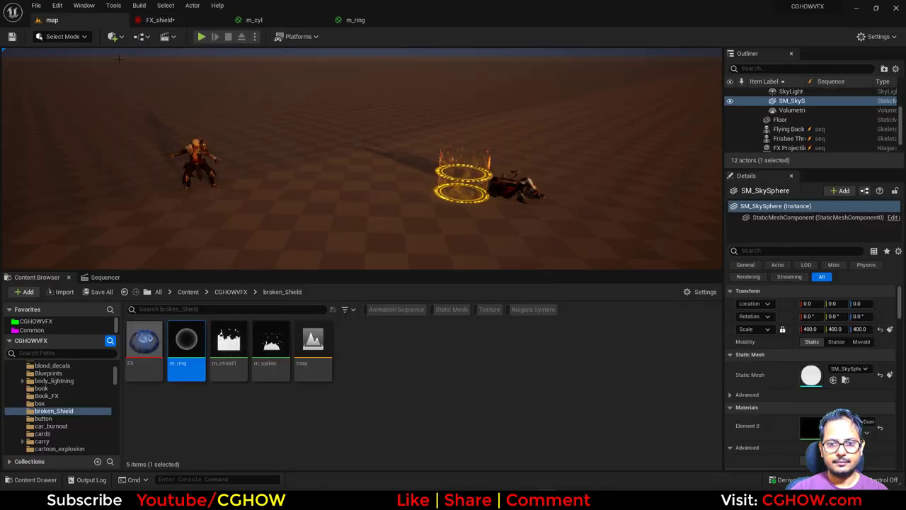
# In FX_shield, set the first key of ring001's Scale Sprite Size curve to 0.5 and check the effect in the map
pyautogui.click(157, 20)
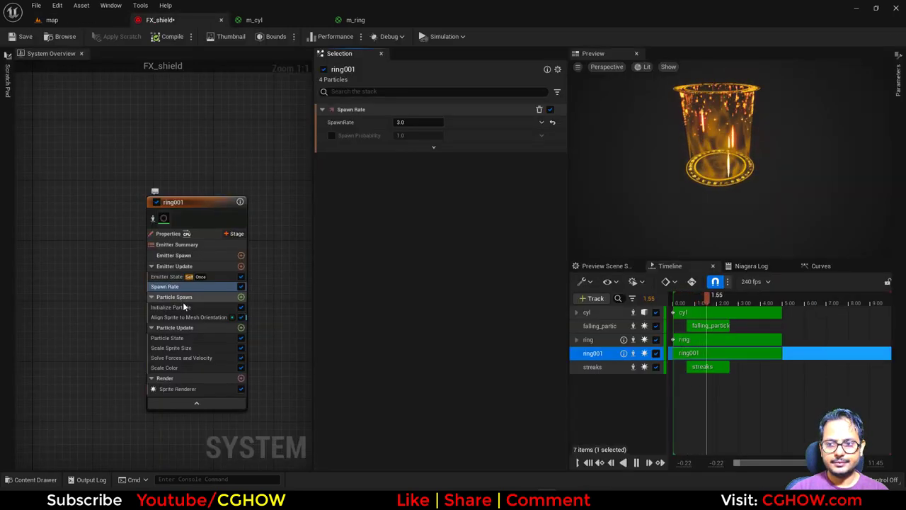
pyautogui.click(174, 348)
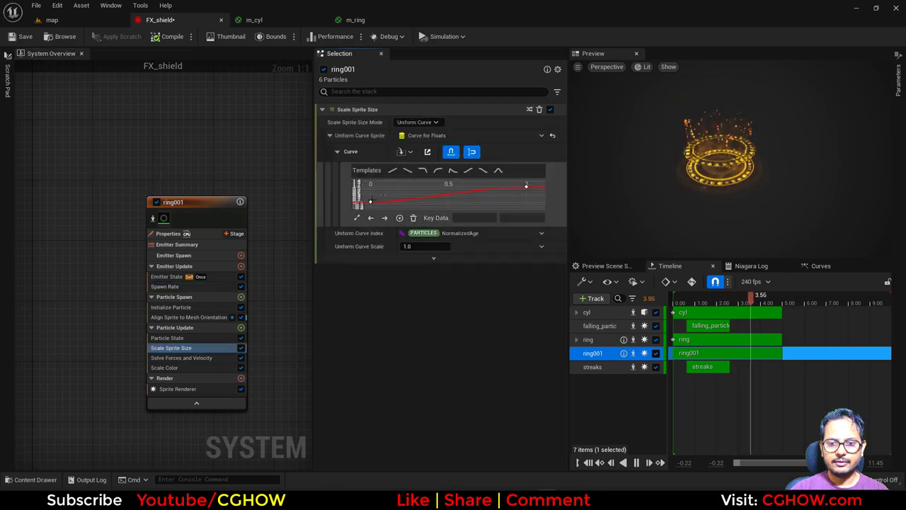
pyautogui.click(369, 202)
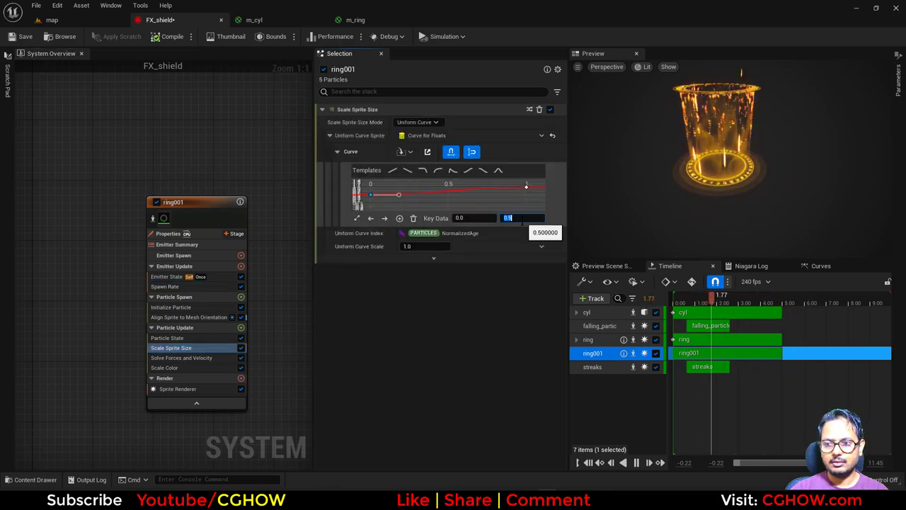
pyautogui.click(85, 20)
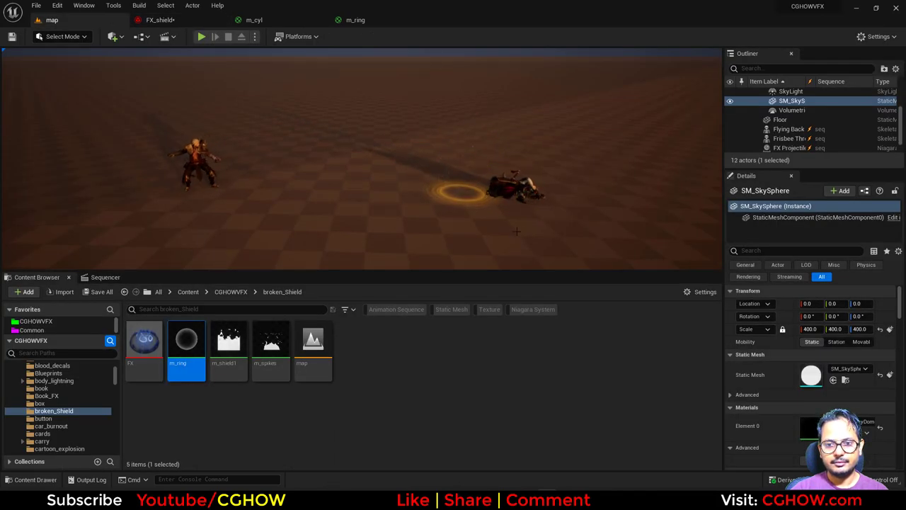
# Adjust the Loop Duration in ring001's Emitter State in FX_shield, and review the shield effect in the map's Sequencer
pyautogui.click(157, 20)
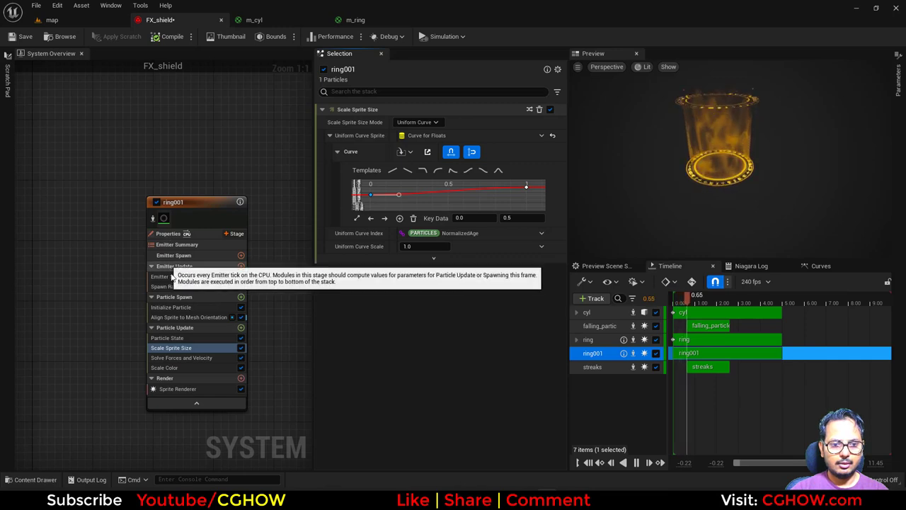
pyautogui.click(167, 276)
pyautogui.click(418, 199)
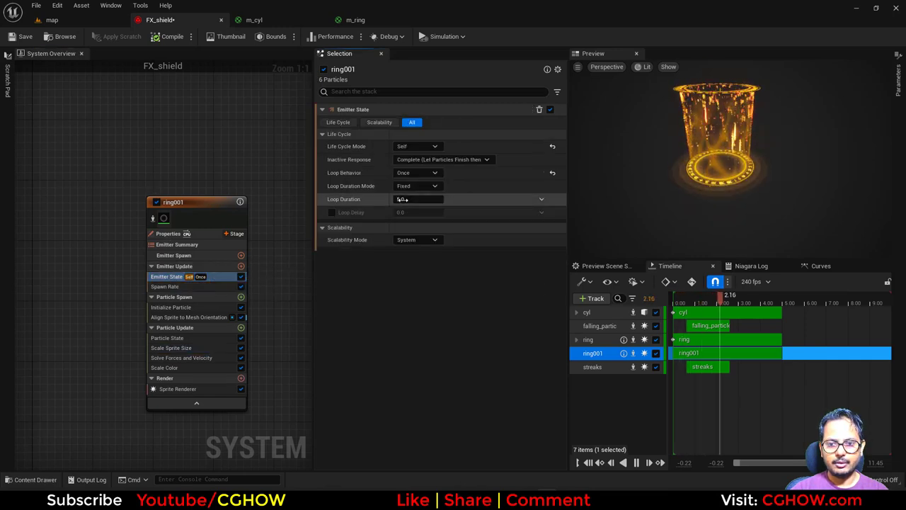
pyautogui.click(52, 20)
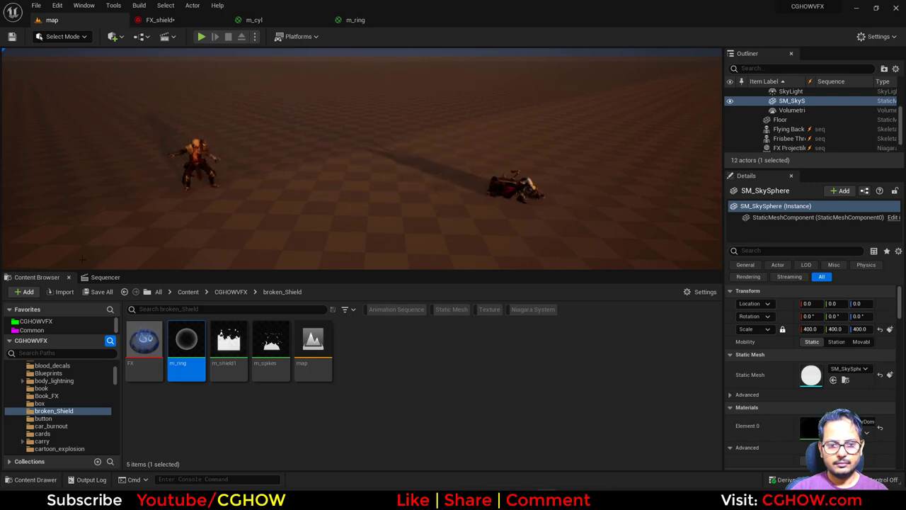
pyautogui.click(105, 276)
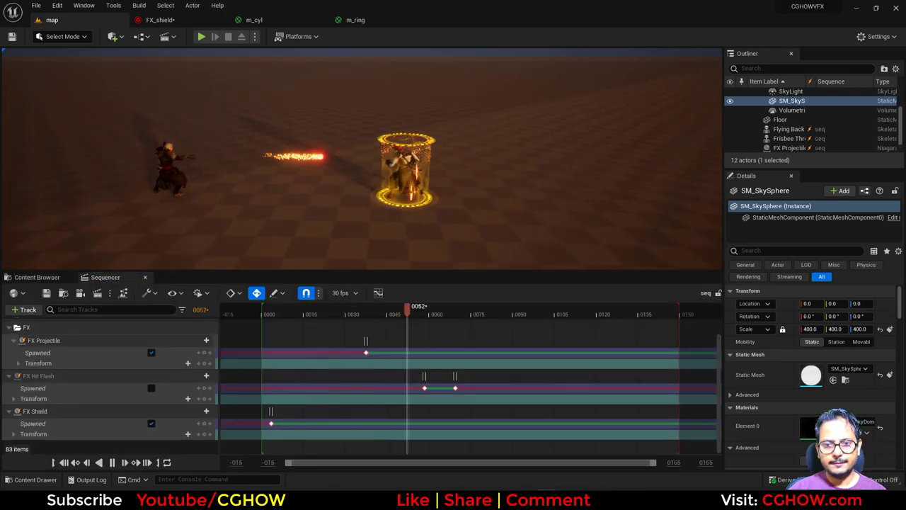
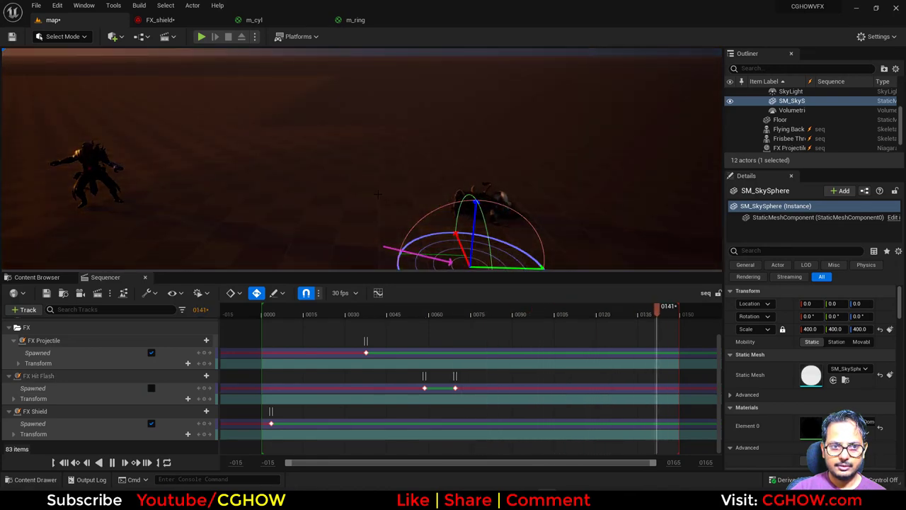
# Place a Directional Light on the floor between the two characters and set its Intensity to 0.3 lux
pyautogui.click(113, 36)
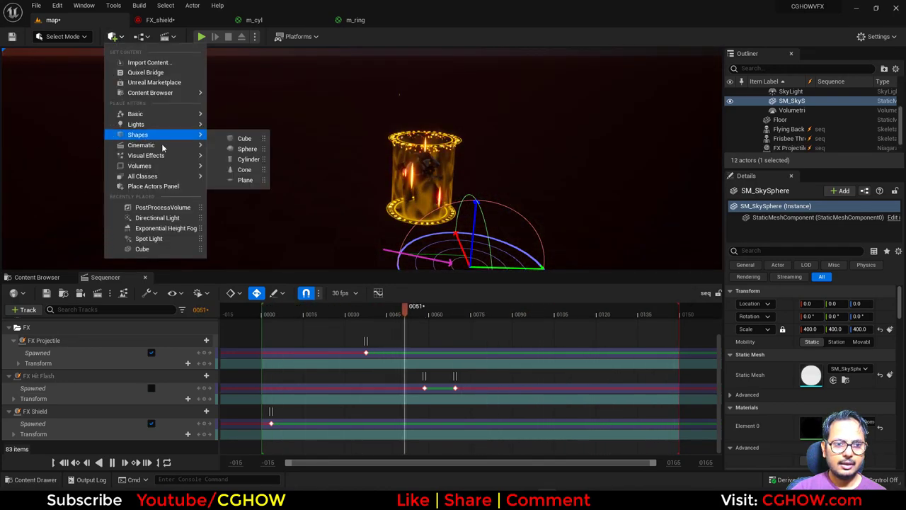
pyautogui.moveTo(180, 128)
pyautogui.moveTo(255, 128); pyautogui.dragTo(290, 195)
pyautogui.scroll(-2, 880, 325)
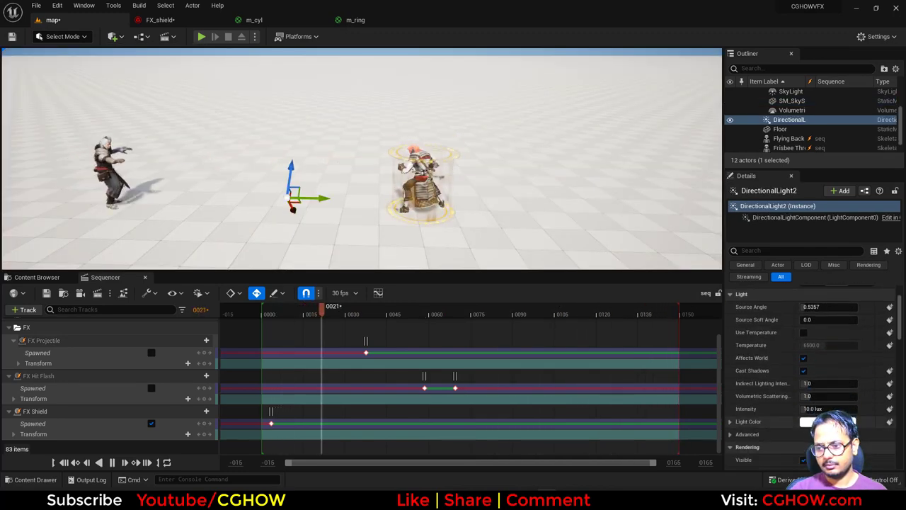
pyautogui.click(821, 408)
pyautogui.write('1')
pyautogui.press('Return')
pyautogui.write('.3')
pyautogui.press('Return')
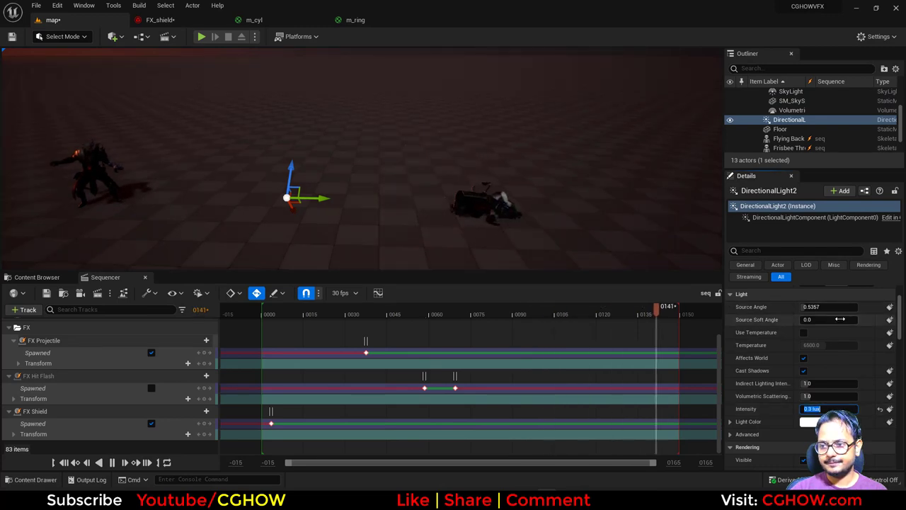
# Give ExponentialHeightFog a bright blue Fog Inscattering Color and reduce its Fog Density to 0.0068
pyautogui.scroll(3, 791, 320)
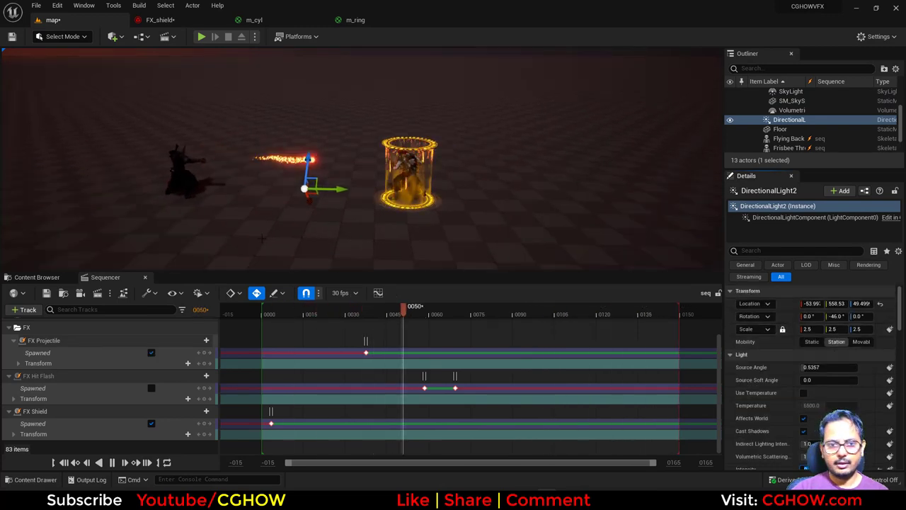
pyautogui.scroll(3, 804, 128)
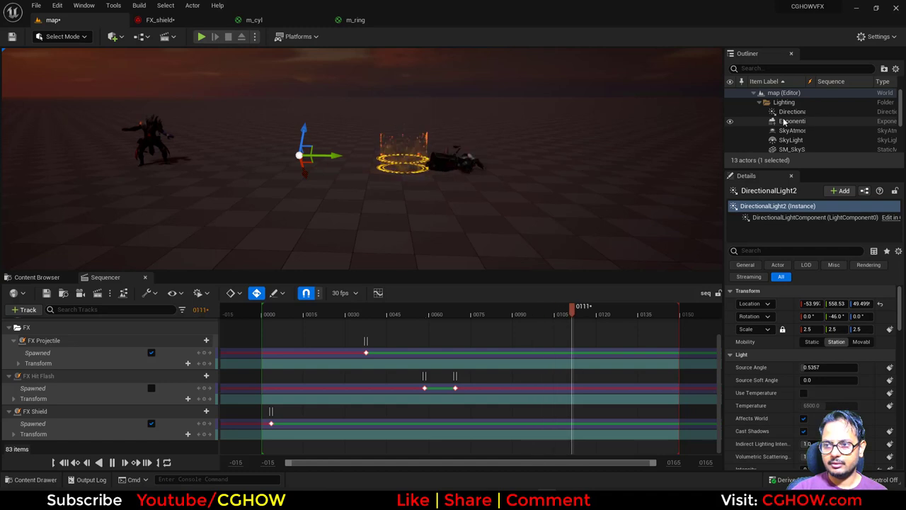
pyautogui.click(789, 122)
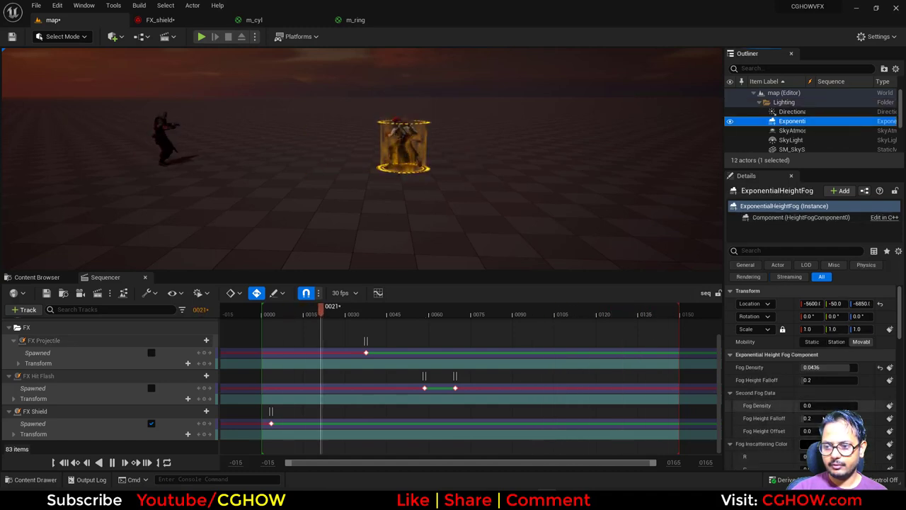
pyautogui.click(811, 444)
pyautogui.moveTo(676, 317); pyautogui.dragTo(632, 276)
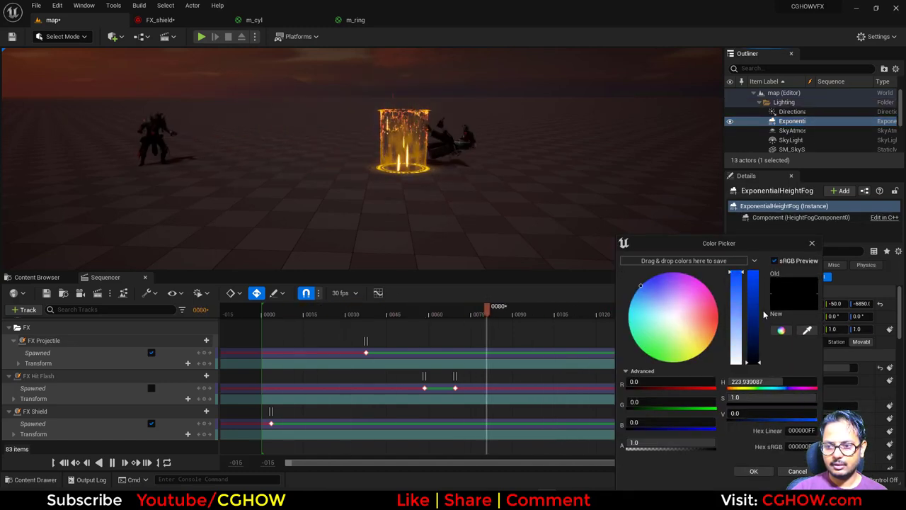
pyautogui.moveTo(764, 315); pyautogui.dragTo(752, 271)
pyautogui.click(754, 471)
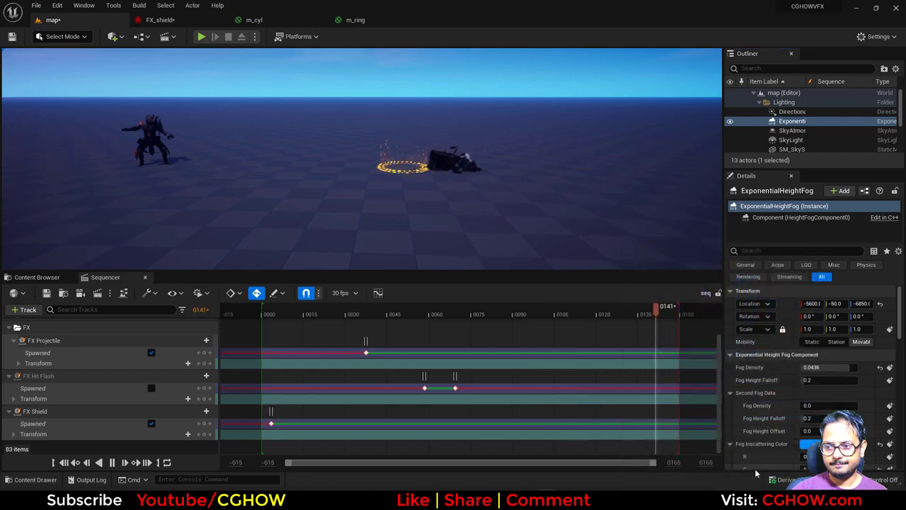
pyautogui.moveTo(825, 367); pyautogui.dragTo(785, 367)
pyautogui.moveTo(453, 177); pyautogui.dragTo(453, 220, button='right')
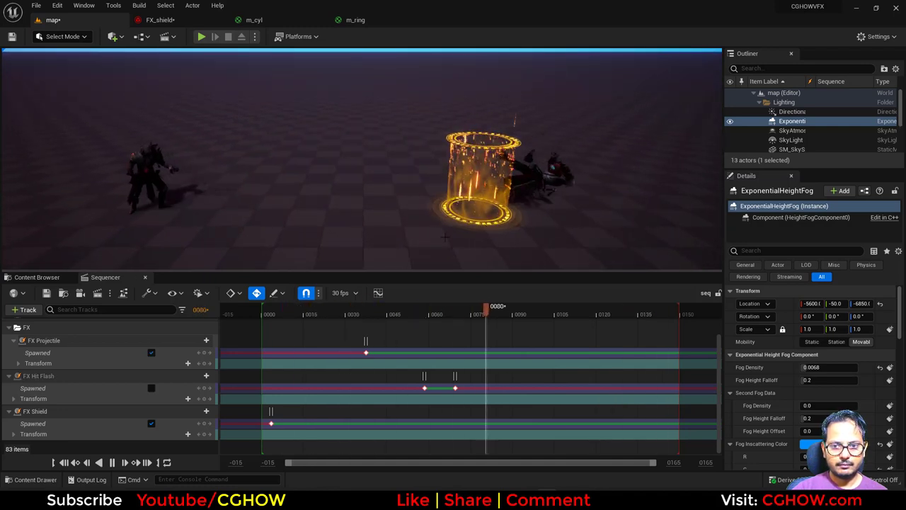
# Set the mobility of DirectionalLight2 to Movable
pyautogui.click(113, 36)
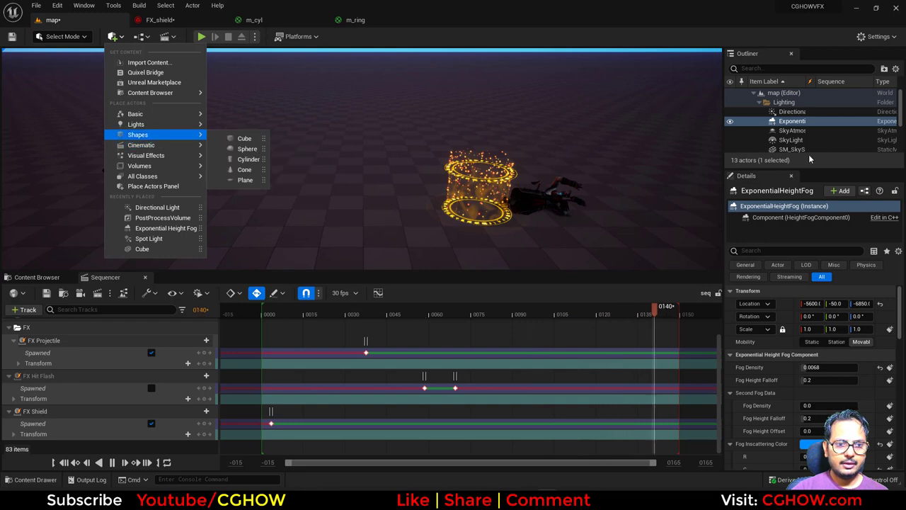
pyautogui.click(787, 101)
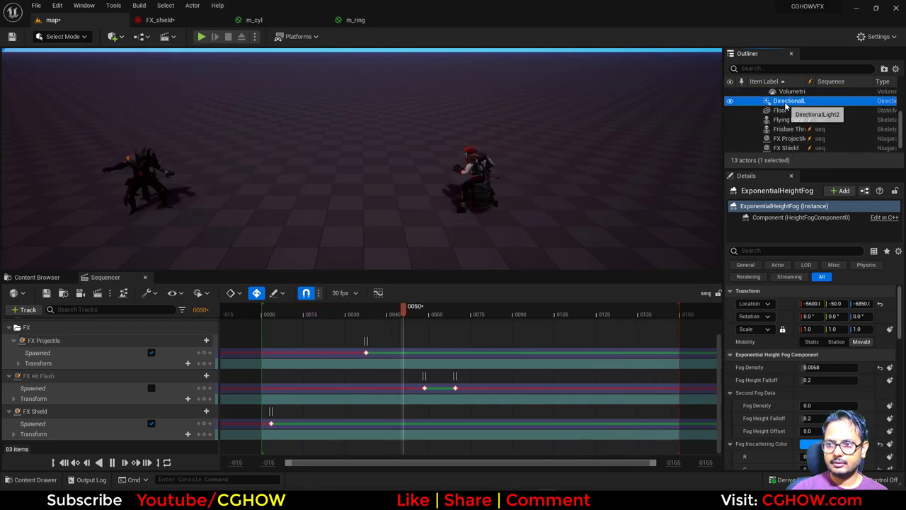
pyautogui.click(864, 343)
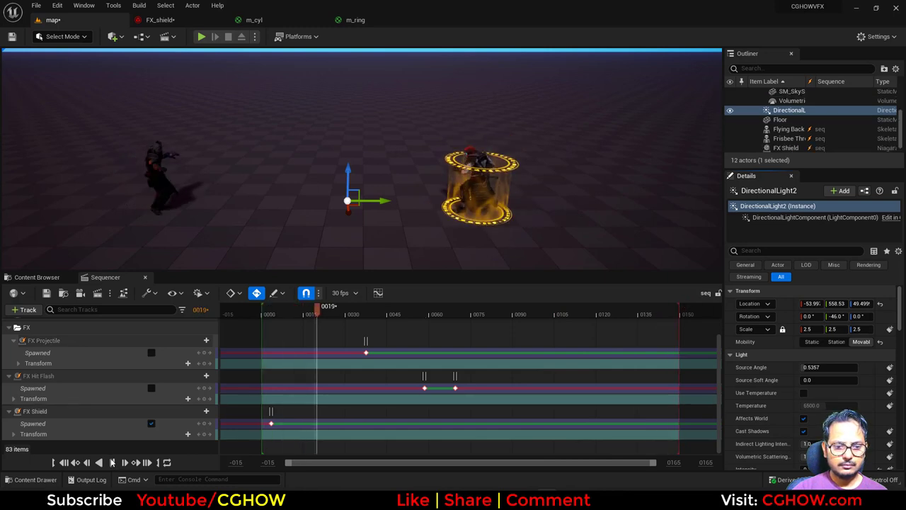
# Duplicate DirectionalLight2 beside the original and rotate the copy to light the characters from another angle
pyautogui.press('g')
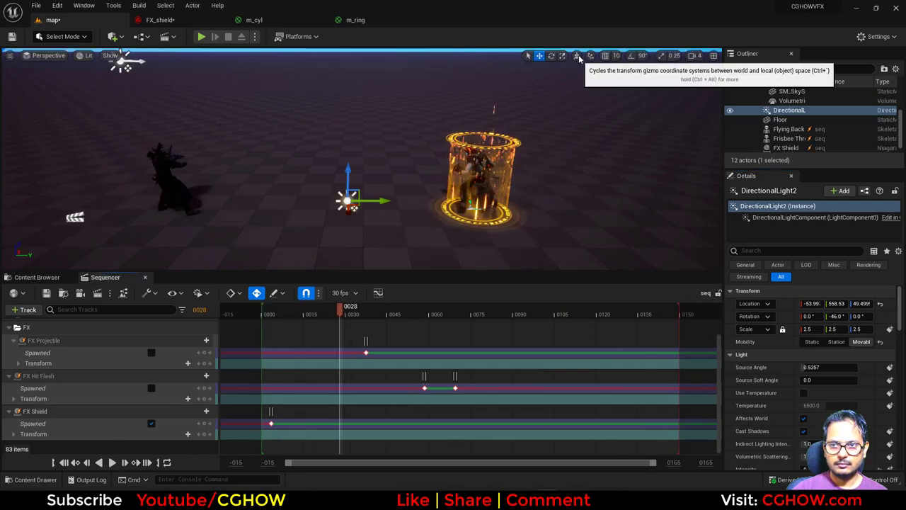
pyautogui.moveTo(348, 167); pyautogui.dragTo(377, 154)
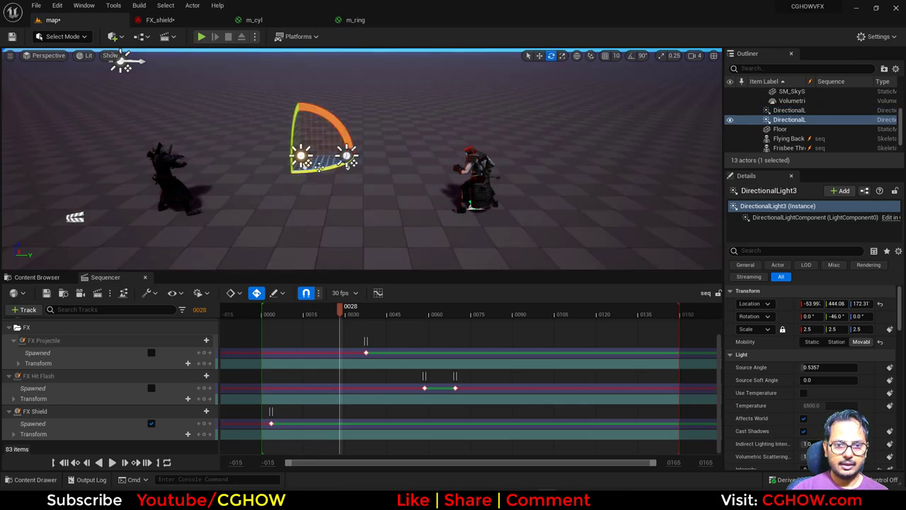
pyautogui.moveTo(320, 167)
pyautogui.mouseDown()
pyautogui.moveTo(317, 177)
pyautogui.moveTo(309, 164)
pyautogui.mouseUp()
pyautogui.moveTo(288, 130); pyautogui.dragTo(286, 144)
pyautogui.moveTo(295, 110); pyautogui.dragTo(304, 125)
# Turn off Cast Shadows on DirectionalLight3
pyautogui.write('sh')
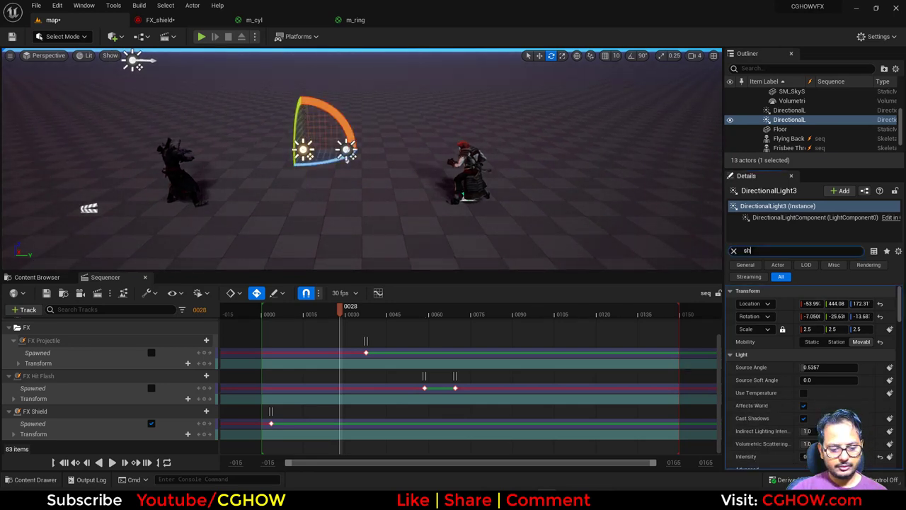
pyautogui.write('o')
pyautogui.press('BackSpace')
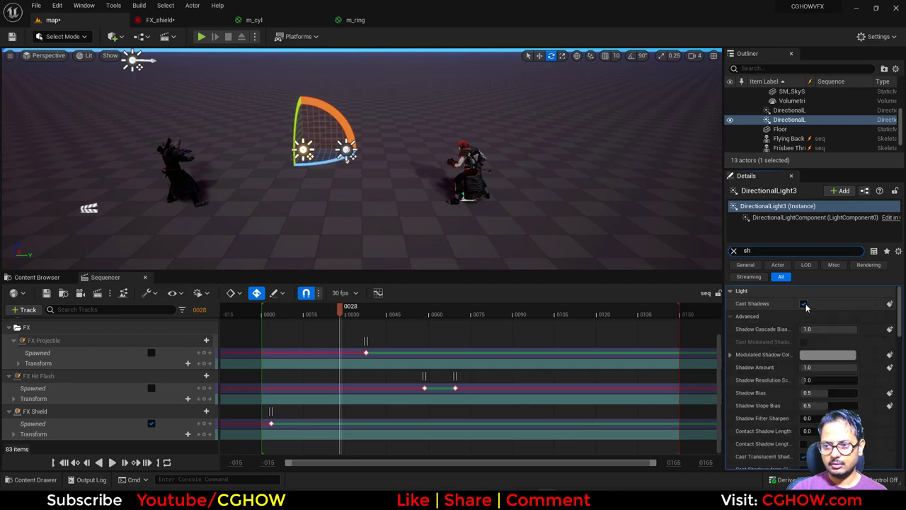
pyautogui.scroll(-2, 806, 307)
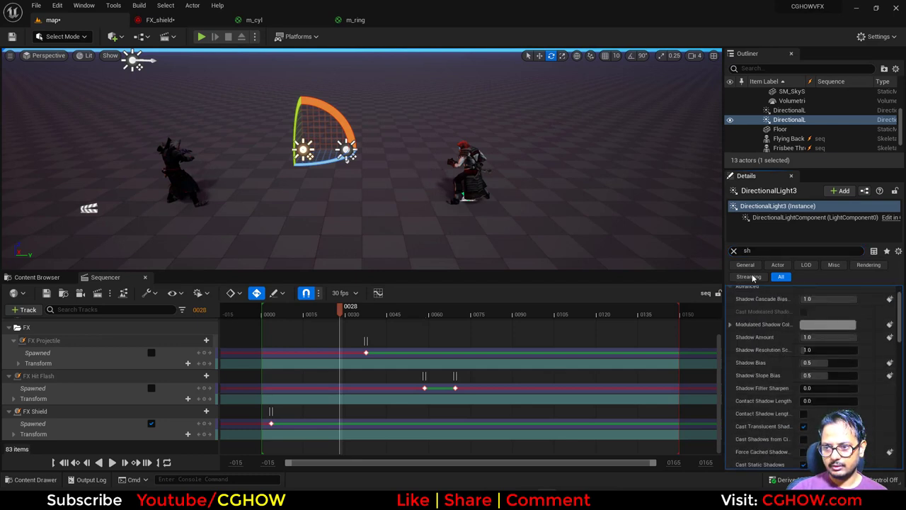
pyautogui.click(734, 250)
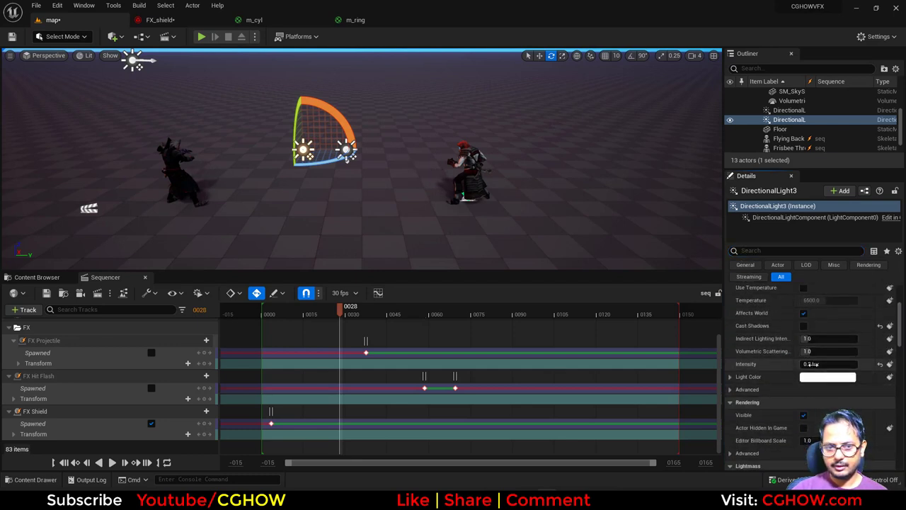
# Raise DirectionalLight3's Intensity to about 2.72 lux and rotate it until the floor stays dark while the characters are lit
pyautogui.moveTo(811, 364)
pyautogui.mouseDown()
pyautogui.moveTo(849, 364)
pyautogui.moveTo(820, 364)
pyautogui.mouseUp()
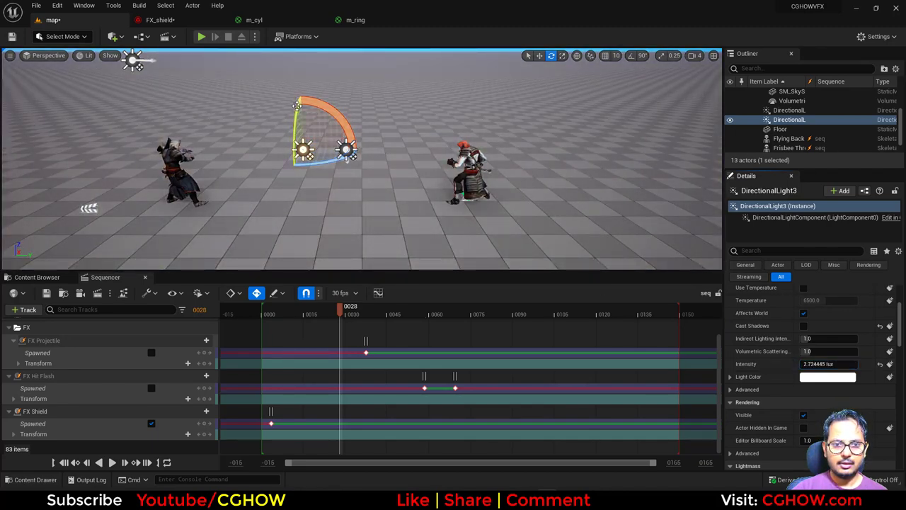
pyautogui.moveTo(297, 106); pyautogui.dragTo(302, 131)
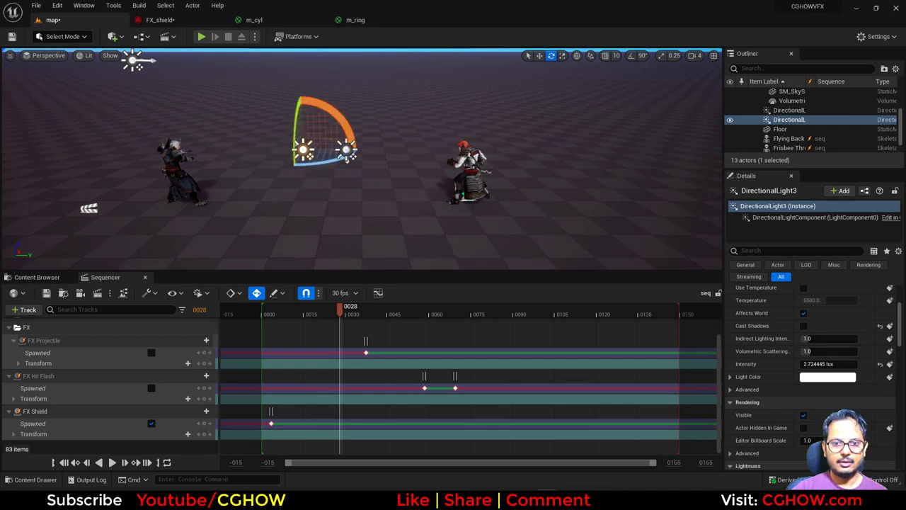
# Review the new lighting and shield effect in game view, replaying the sequence and scrubbing to the hit at frame 61
pyautogui.click(391, 239)
pyautogui.moveTo(392, 240); pyautogui.dragTo(441, 248, button='middle')
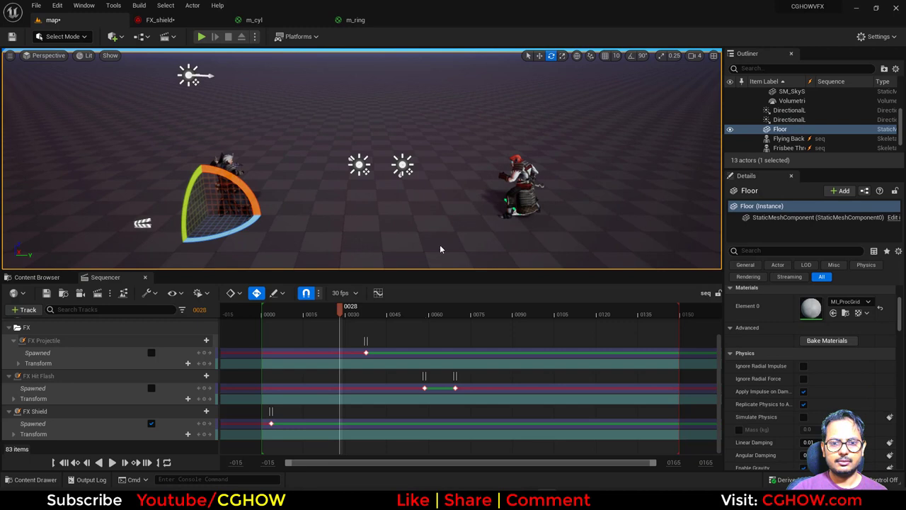
pyautogui.click(793, 110)
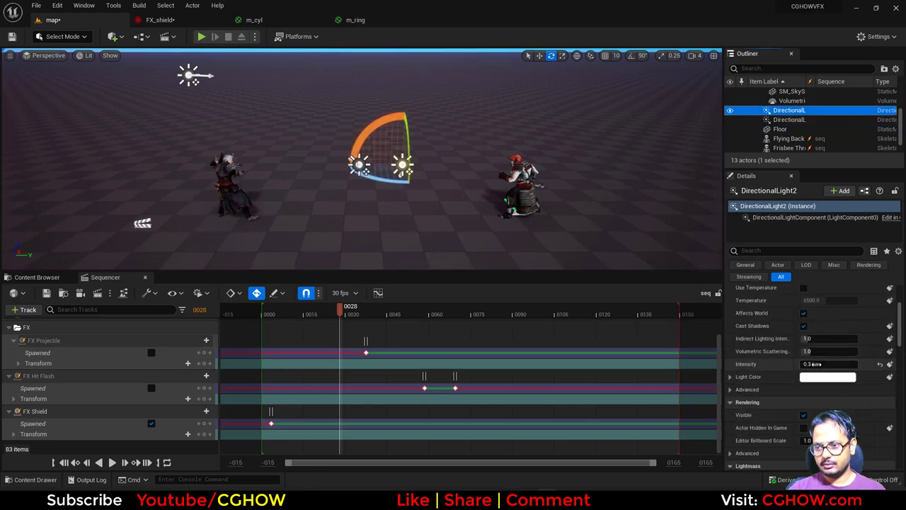
pyautogui.click(359, 251)
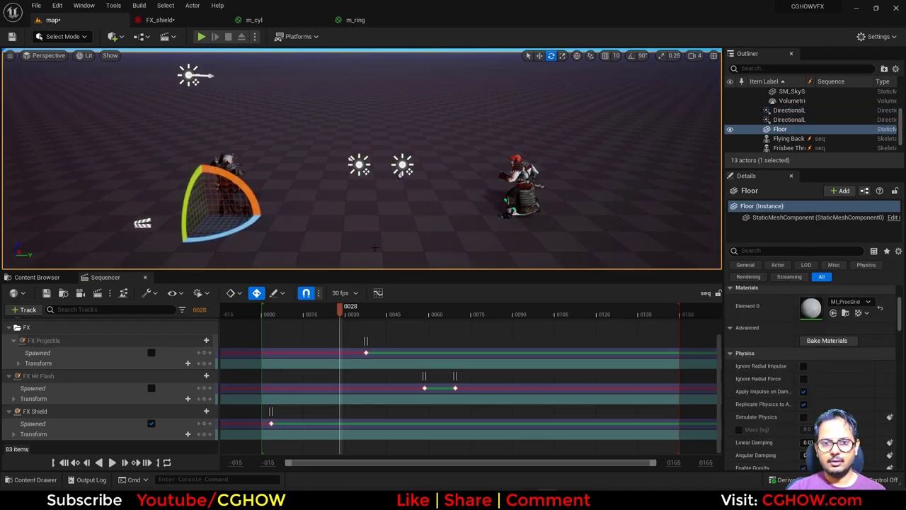
pyautogui.moveTo(375, 248); pyautogui.dragTo(400, 242, button='middle')
pyautogui.scroll(2, 400, 242)
pyautogui.press('g')
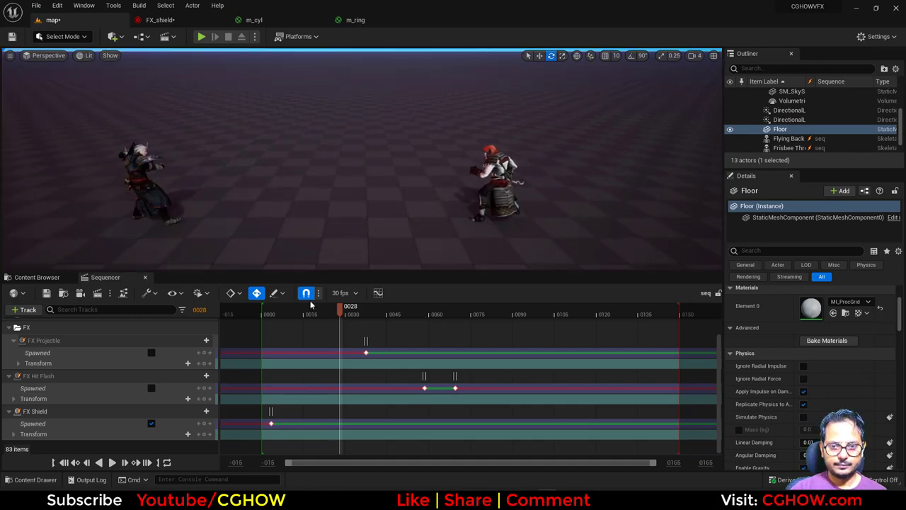
pyautogui.click(64, 462)
pyautogui.click(112, 462)
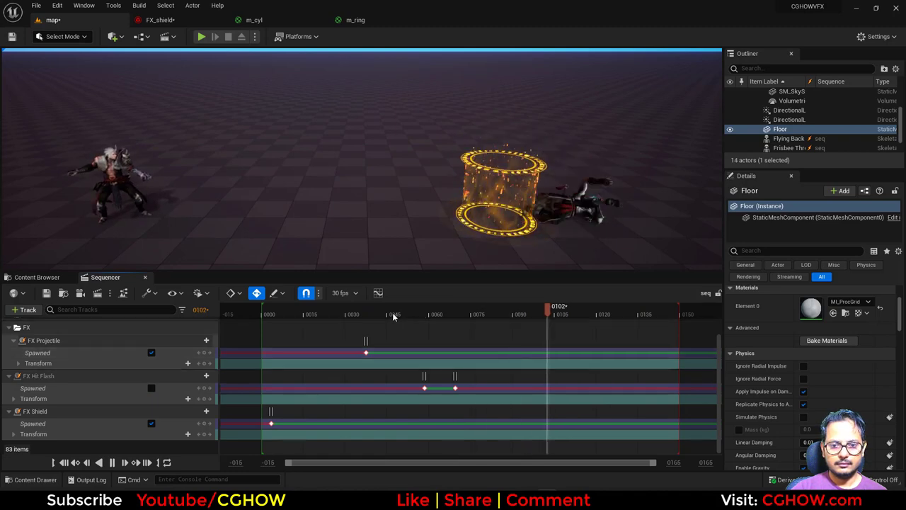
pyautogui.moveTo(368, 315); pyautogui.dragTo(172, 337)
pyautogui.click(112, 463)
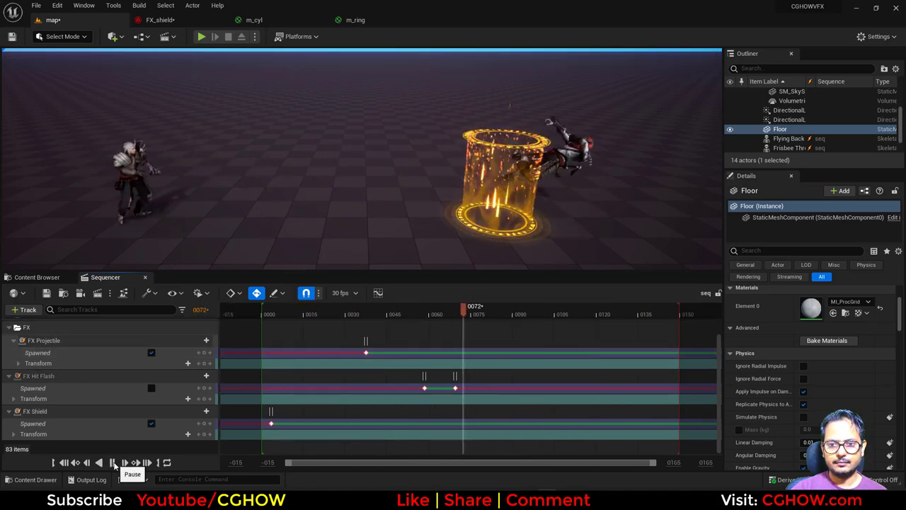
pyautogui.moveTo(370, 309); pyautogui.dragTo(434, 339)
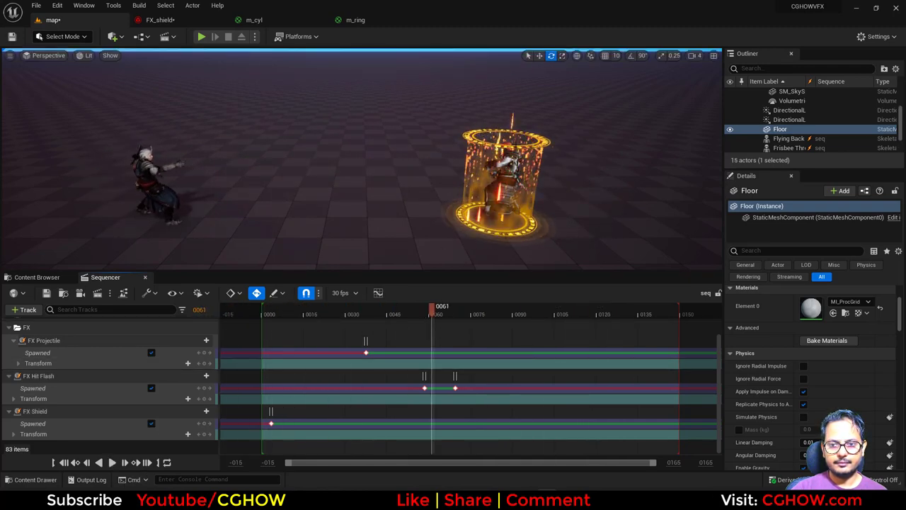
# Locate FX_shield in the hit_death folder and save all modified assets, including the map
pyautogui.click(29, 278)
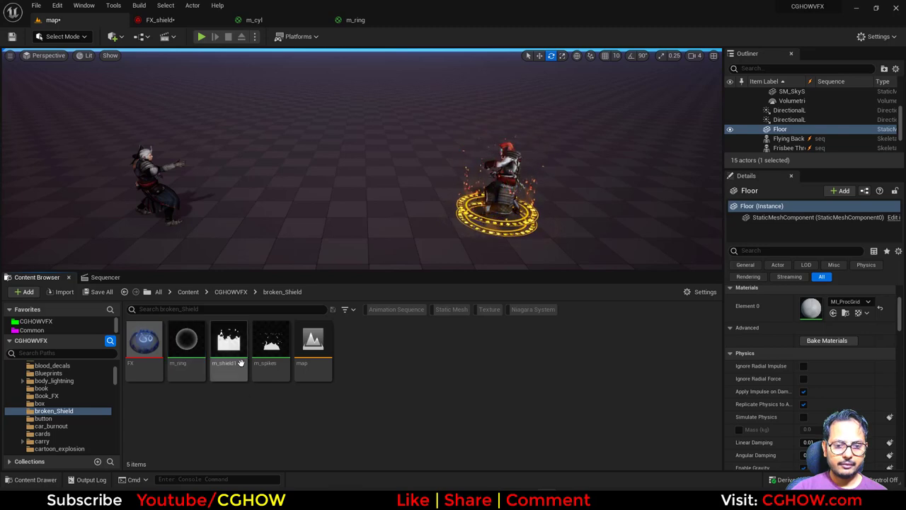
pyautogui.click(145, 22)
pyautogui.click(65, 37)
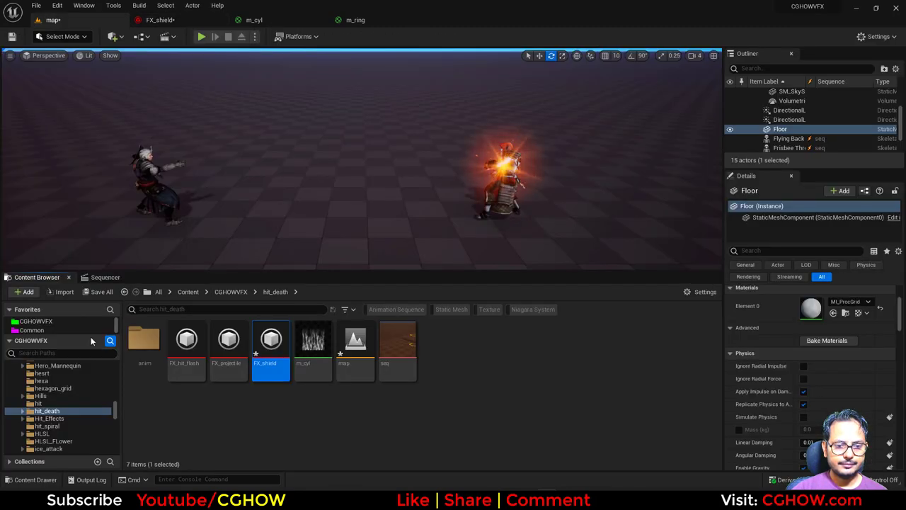
pyautogui.click(99, 292)
pyautogui.click(526, 358)
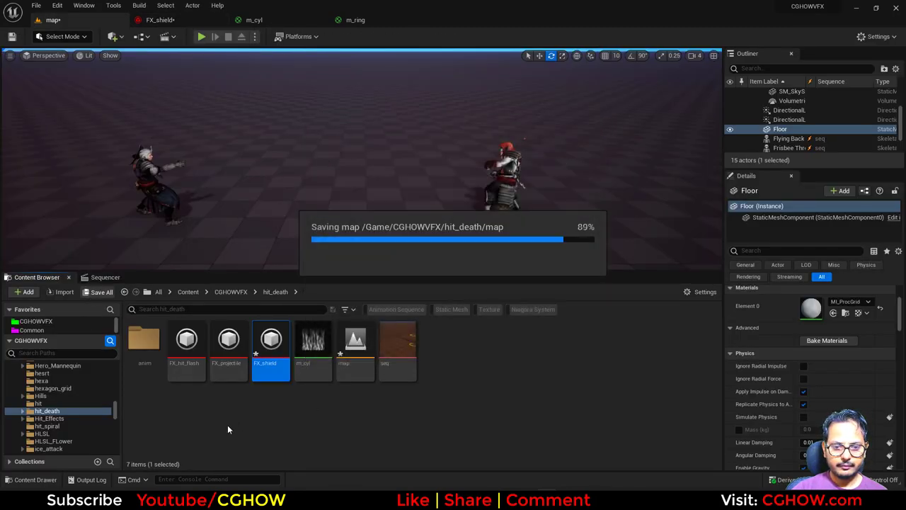
# In FX_hit_flash, adjust the Fountain emitter's Camera Offset Amount and set its Uniform Sprite Size Min to 500 and Max to 600
pyautogui.click(199, 363)
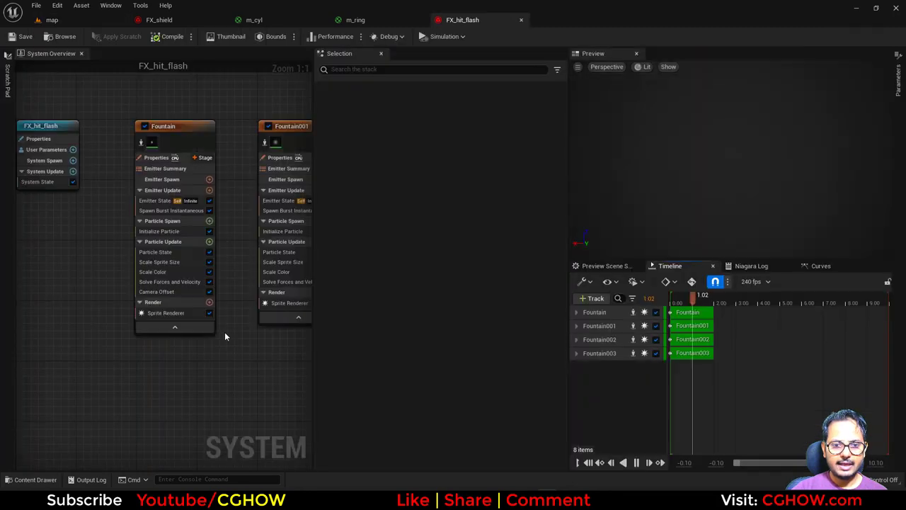
pyautogui.click(159, 291)
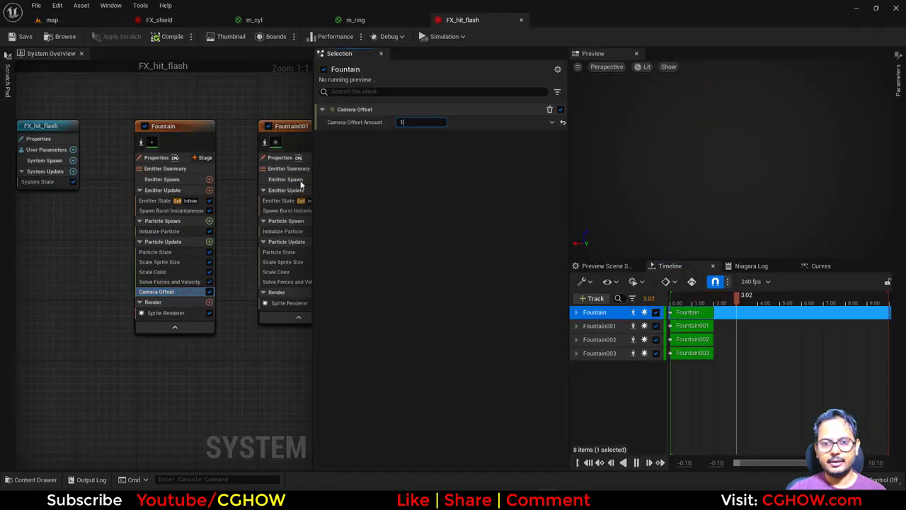
pyautogui.click(160, 231)
pyautogui.click(420, 299)
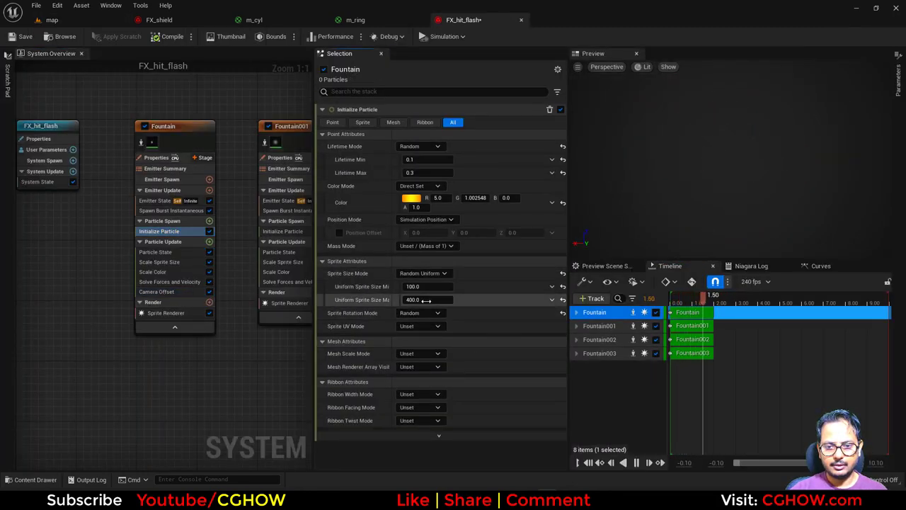
pyautogui.write('600')
pyautogui.click(421, 287)
pyautogui.write('500')
pyautogui.press('Return')
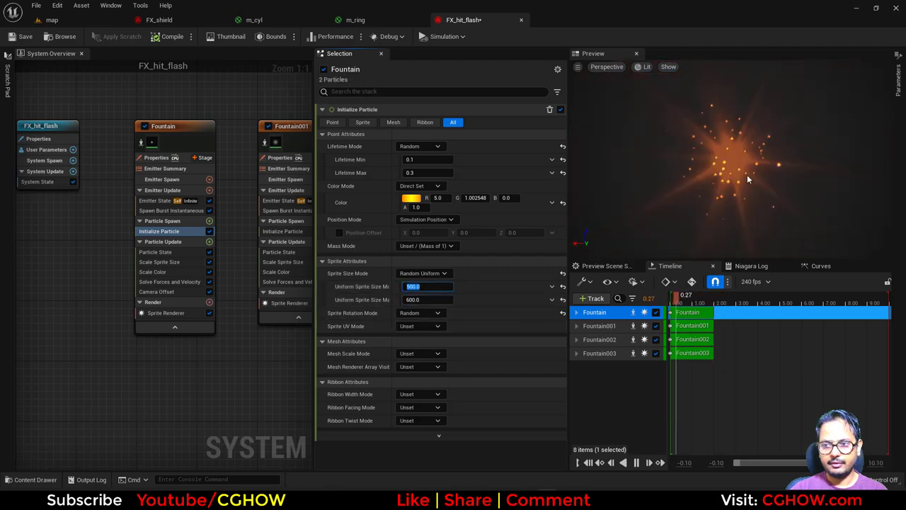
# Isolate the Fountain001 emitter and set its Uniform Sprite Size Min to 500 and Max to 700 in Initialize Particle
pyautogui.moveTo(197, 411); pyautogui.dragTo(89, 396, button='right')
pyautogui.click(158, 129)
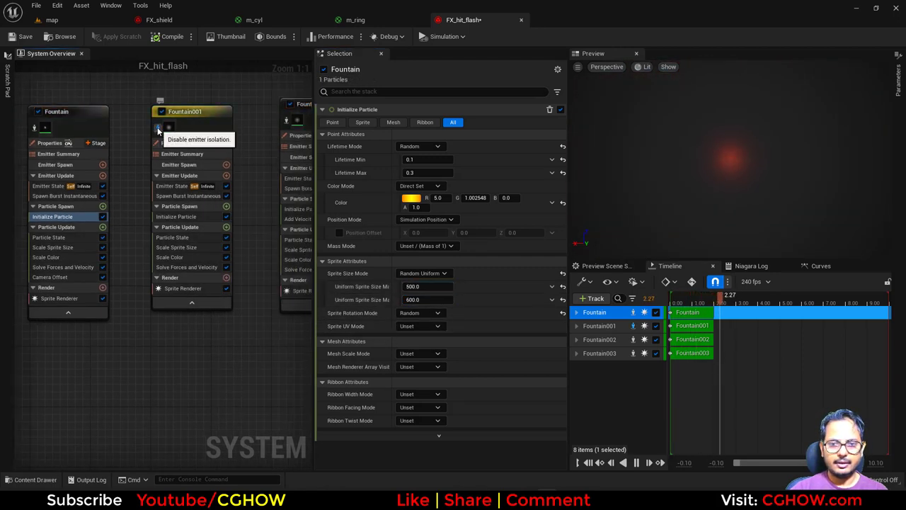
pyautogui.click(177, 217)
pyautogui.click(425, 300)
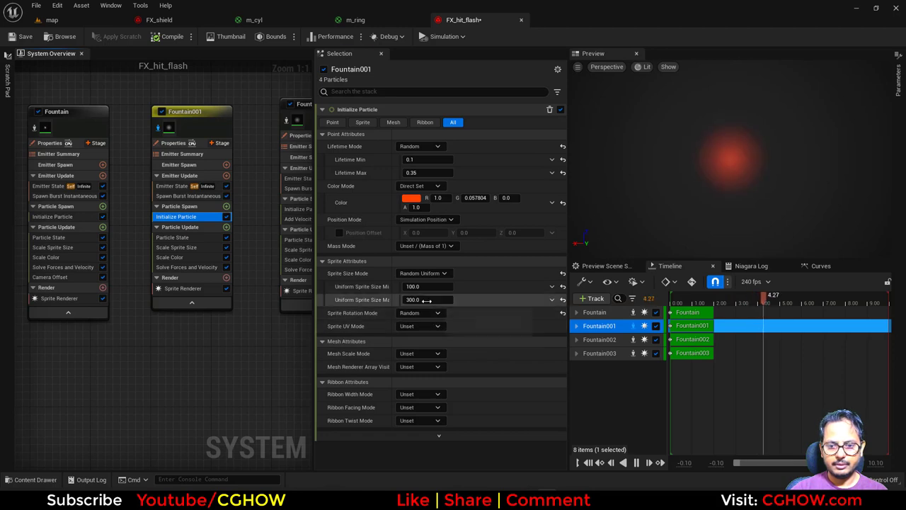
pyautogui.write('700')
pyautogui.press('Return')
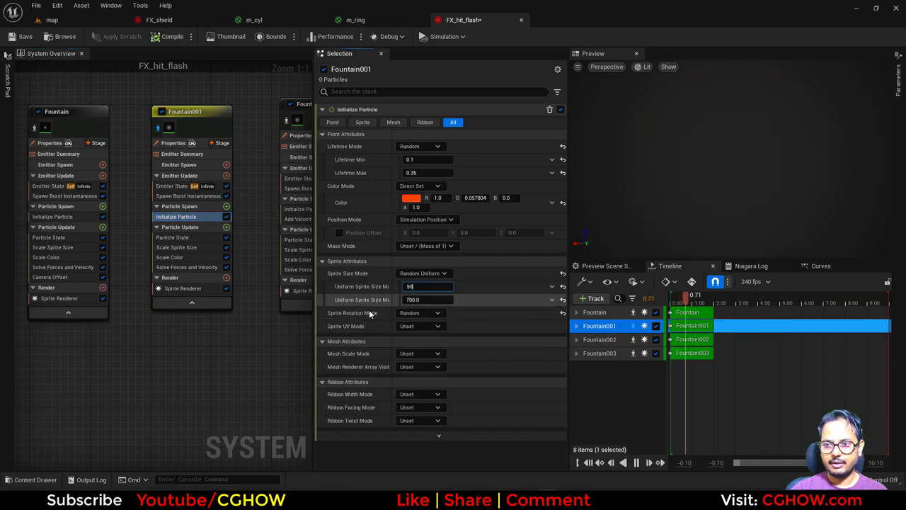
# In Fountain002's Add Velocity module, set the Velocity Speed Maximum to 2000 and raise the Minimum
pyautogui.moveTo(308, 135); pyautogui.dragTo(235, 146, button='right')
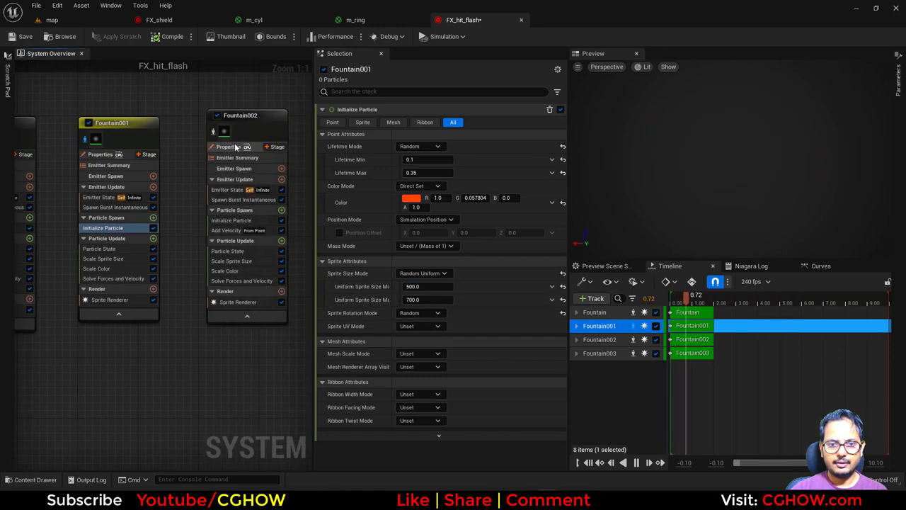
pyautogui.click(234, 231)
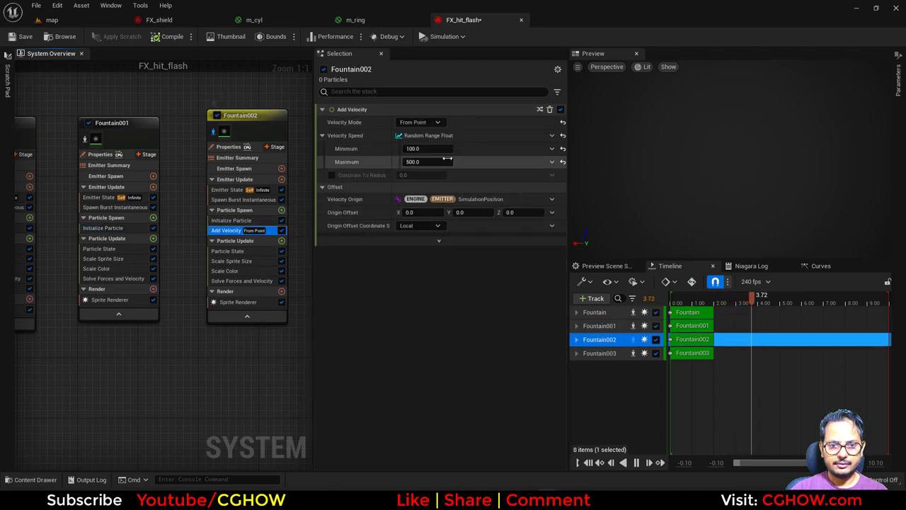
pyautogui.write('20')
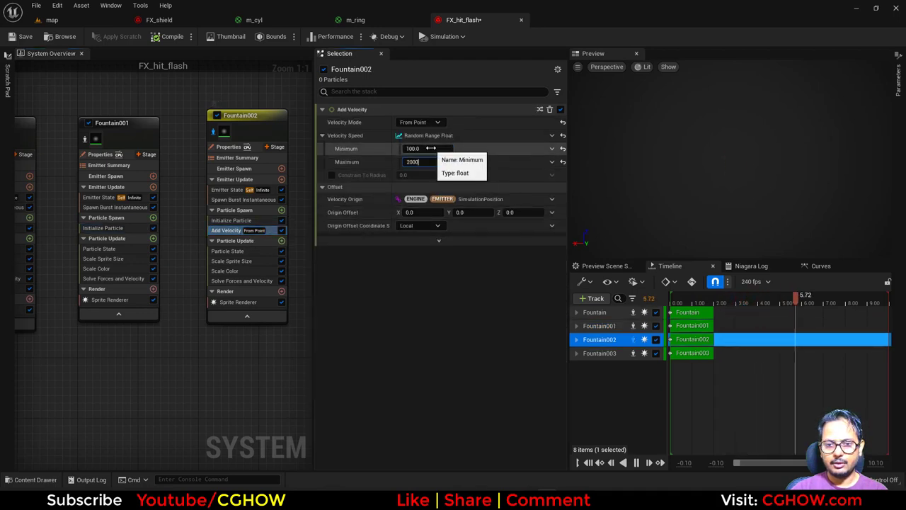
pyautogui.click(429, 148)
pyautogui.write('100')
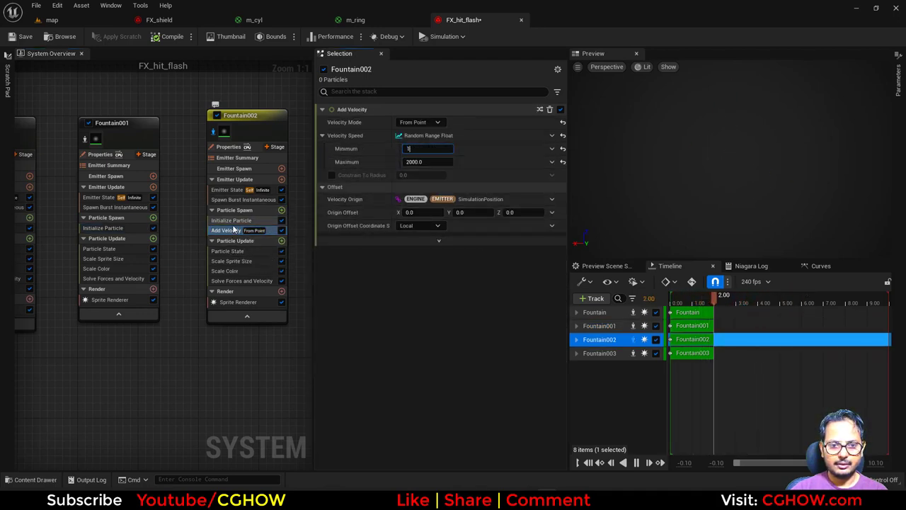
# In Fountain002's Initialize Particle, set Sprite Size Max X to 10 and raise the color's brightness value to 5000
pyautogui.click(234, 224)
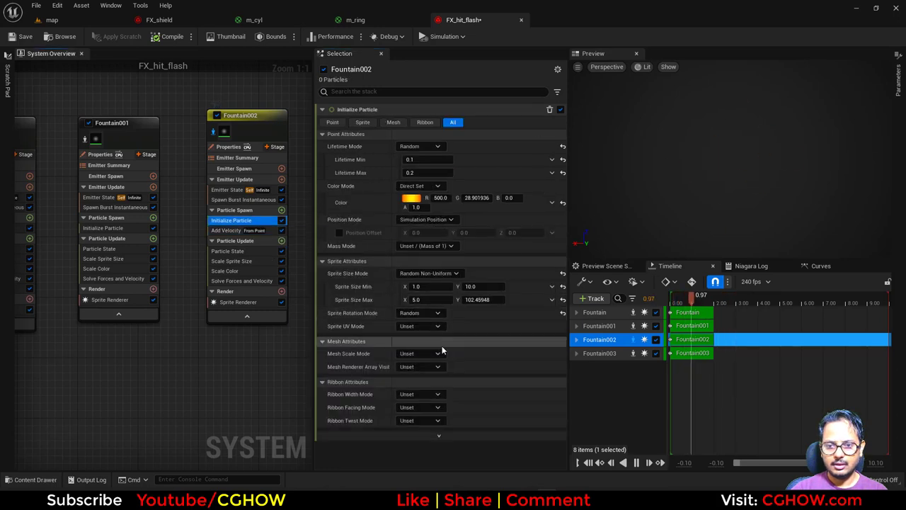
pyautogui.click(425, 300)
pyautogui.click(410, 198)
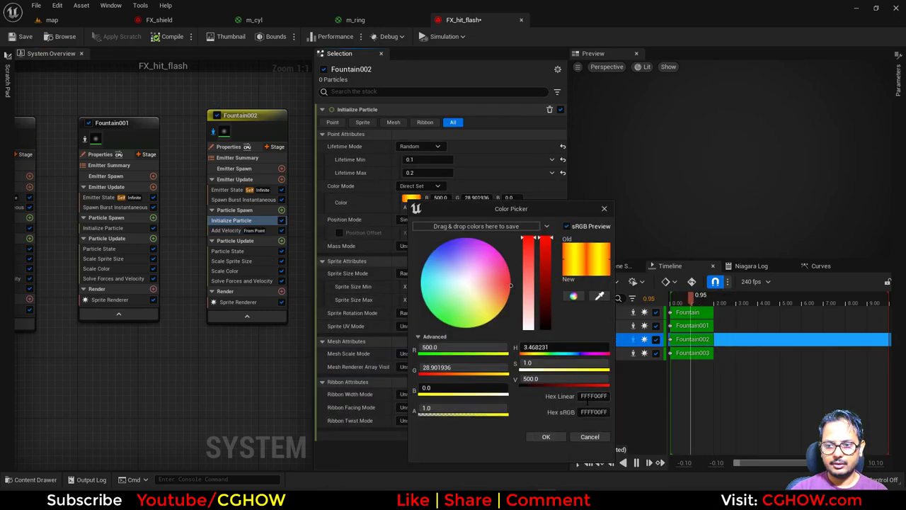
pyautogui.click(552, 437)
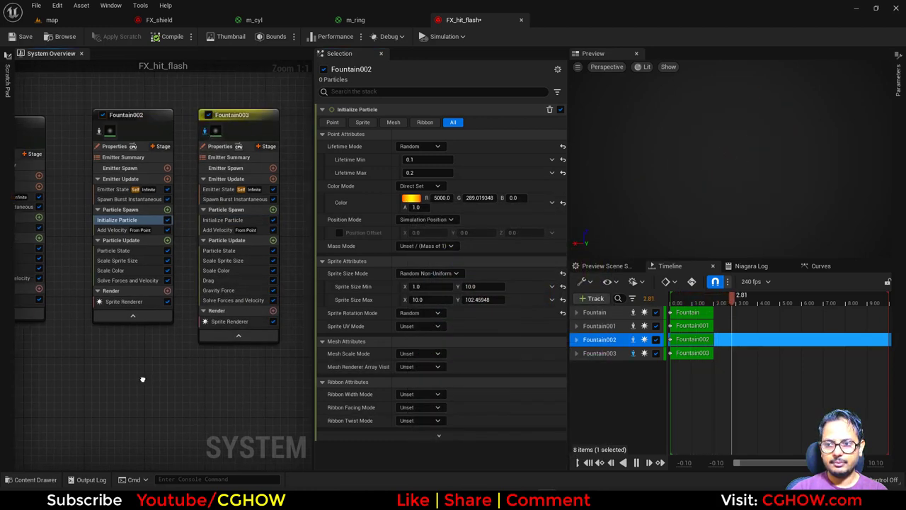
# Set Fountain003's Velocity Speed to 1000 minimum and 2000 maximum and its Uniform Sprite Size Max to 10, ending with emitter isolation off
pyautogui.click(204, 232)
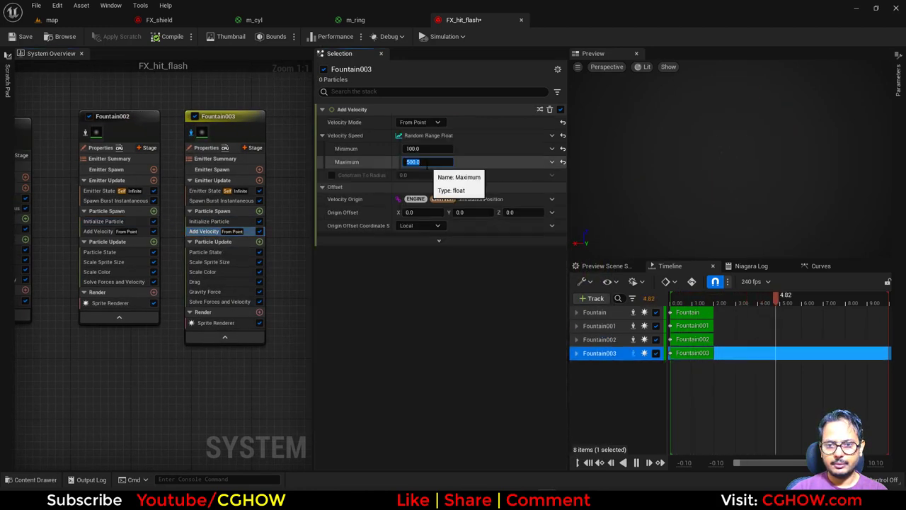
pyautogui.click(209, 221)
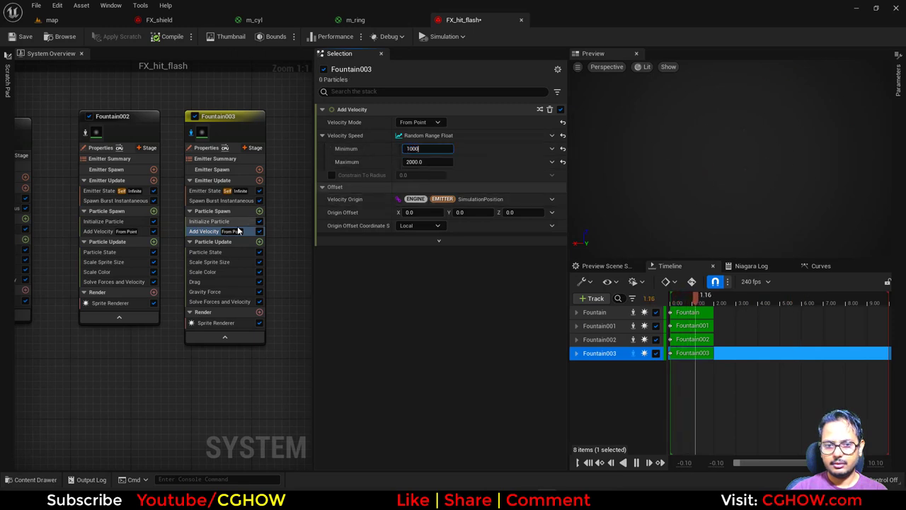
pyautogui.click(430, 302)
pyautogui.write('10')
pyautogui.press('Return')
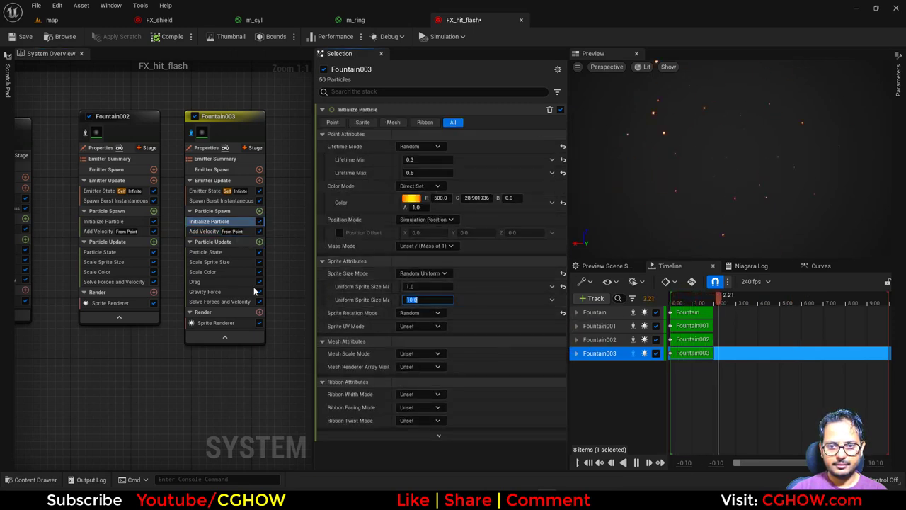
pyautogui.click(191, 133)
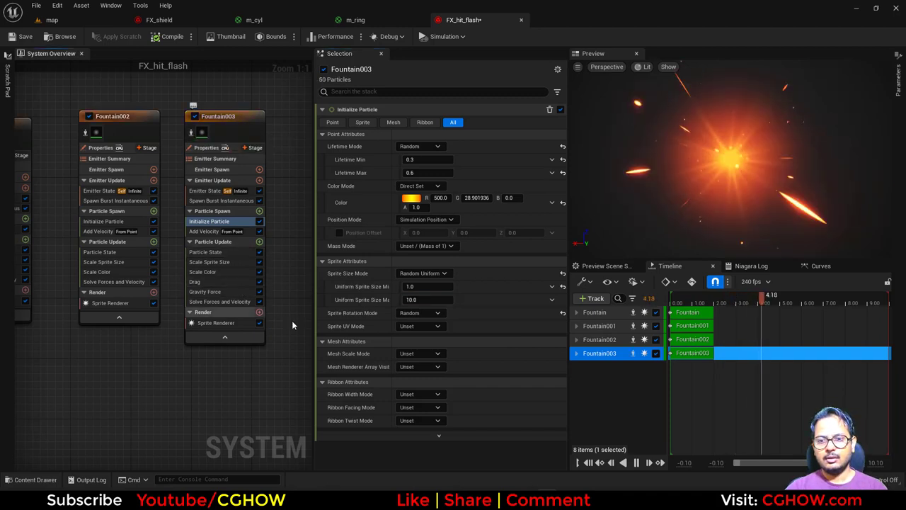
# Replay the map's sequence from the start to check the enlarged hit flash
pyautogui.click(73, 22)
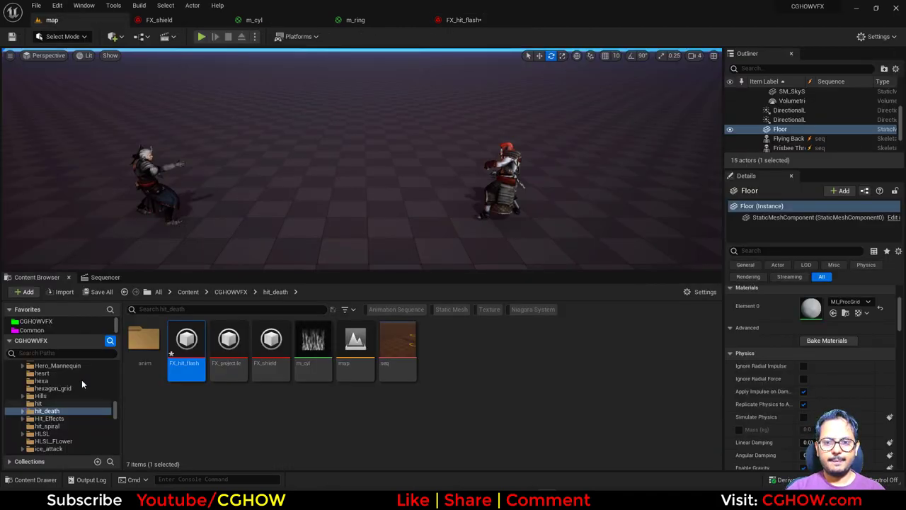
pyautogui.click(112, 278)
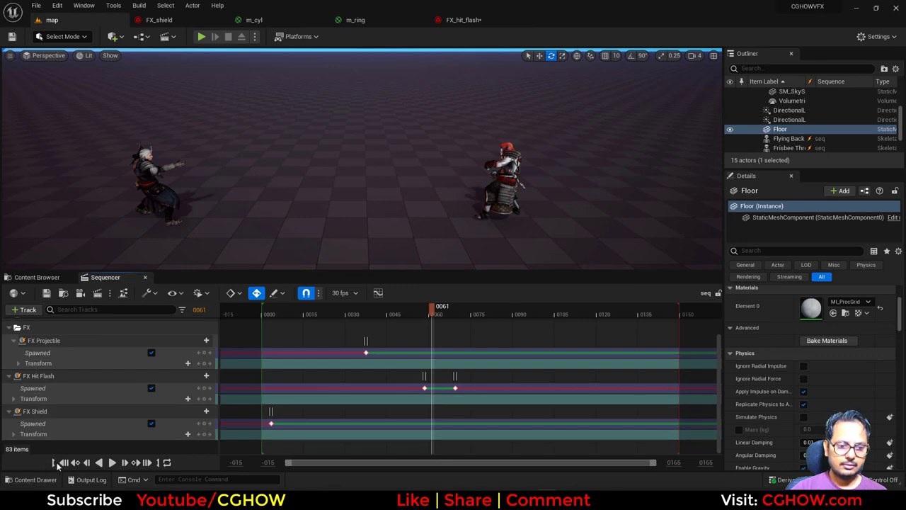
pyautogui.click(62, 462)
pyautogui.click(113, 462)
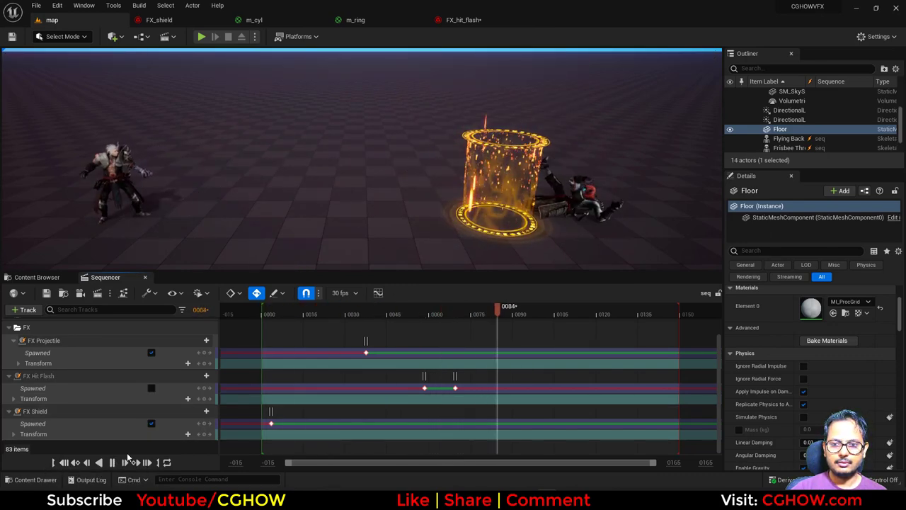
# Back in FX_hit_flash, set Fountain003's Velocity Speed Minimum to 500 and Maximum to 1000
pyautogui.click(164, 24)
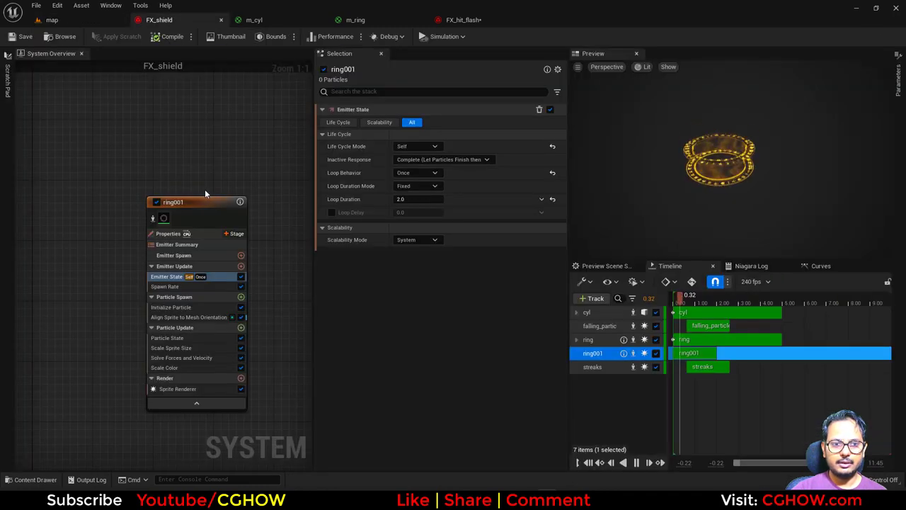
pyautogui.click(464, 20)
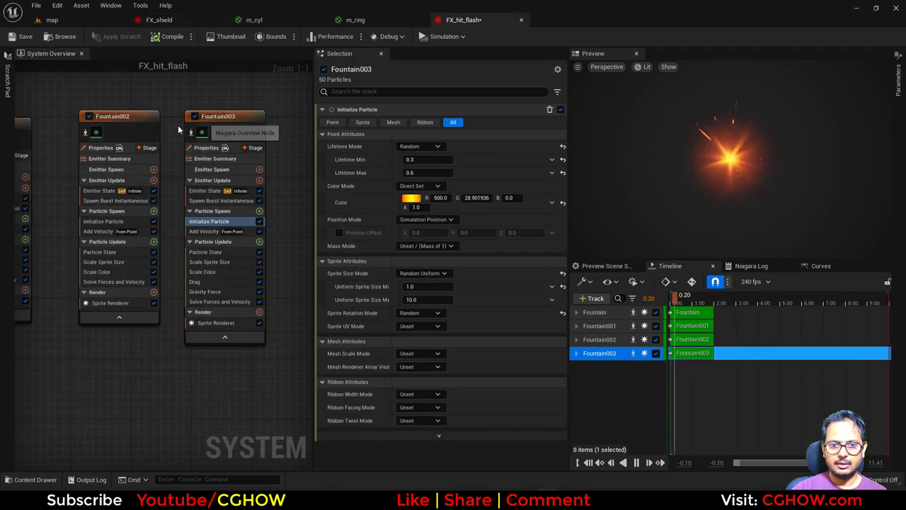
pyautogui.click(212, 232)
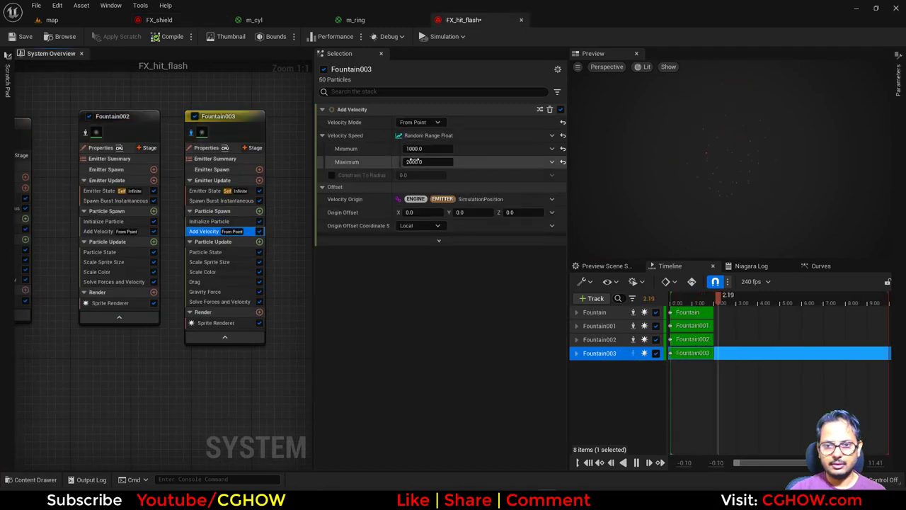
pyautogui.write('100')
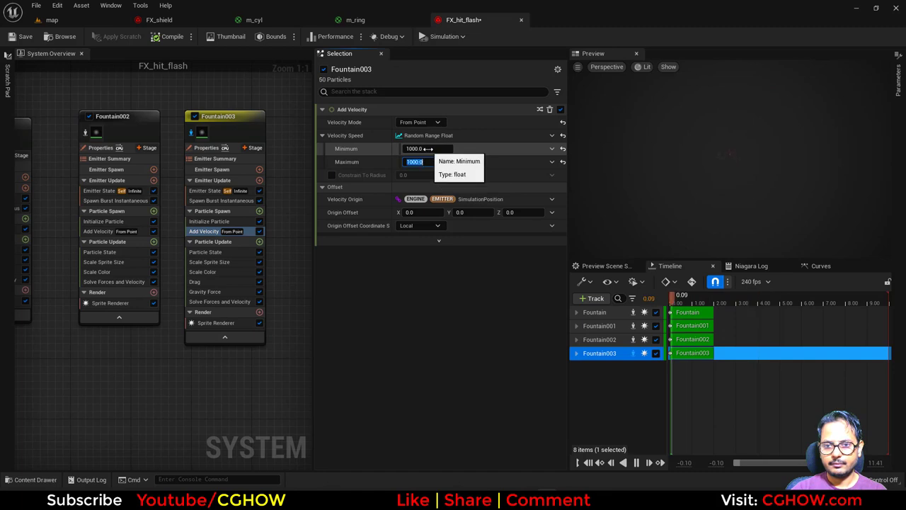
pyautogui.click(427, 149)
pyautogui.write('500')
pyautogui.press('Return')
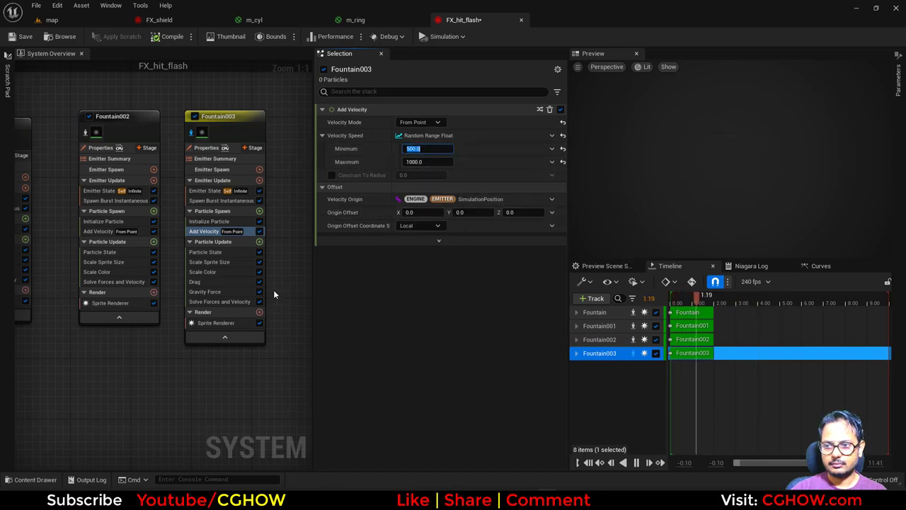
# Give Fountain003's Scale Sprite Size a falling curve with a key at 0.8 and value 1.0, and set its Lifetime Max to 1.0
pyautogui.click(240, 262)
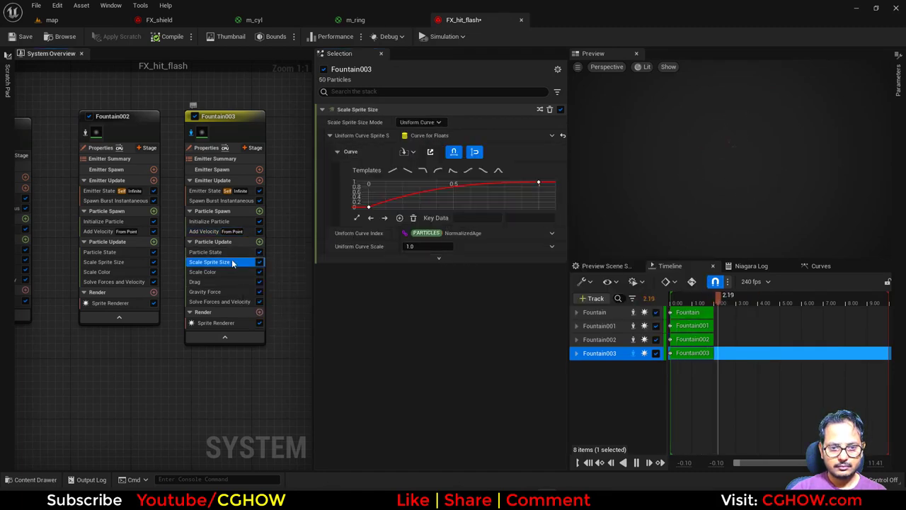
pyautogui.click(469, 172)
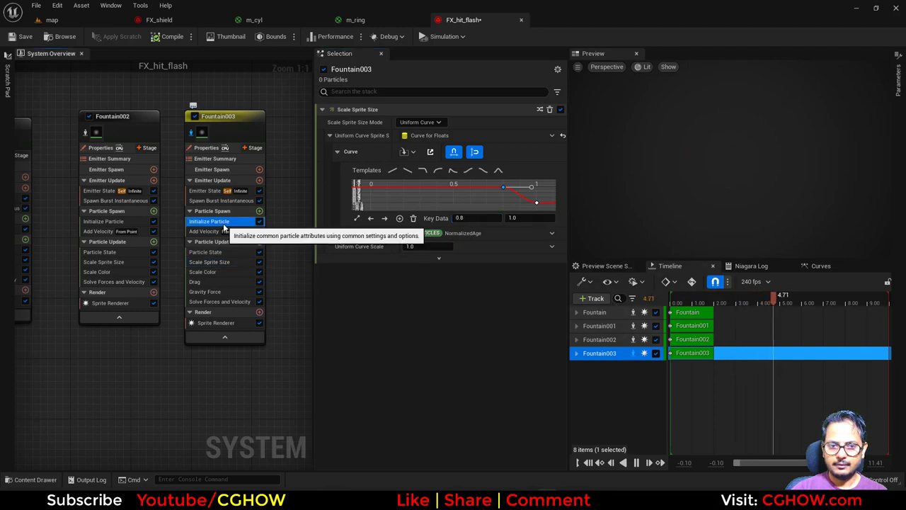
pyautogui.click(223, 224)
pyautogui.click(427, 173)
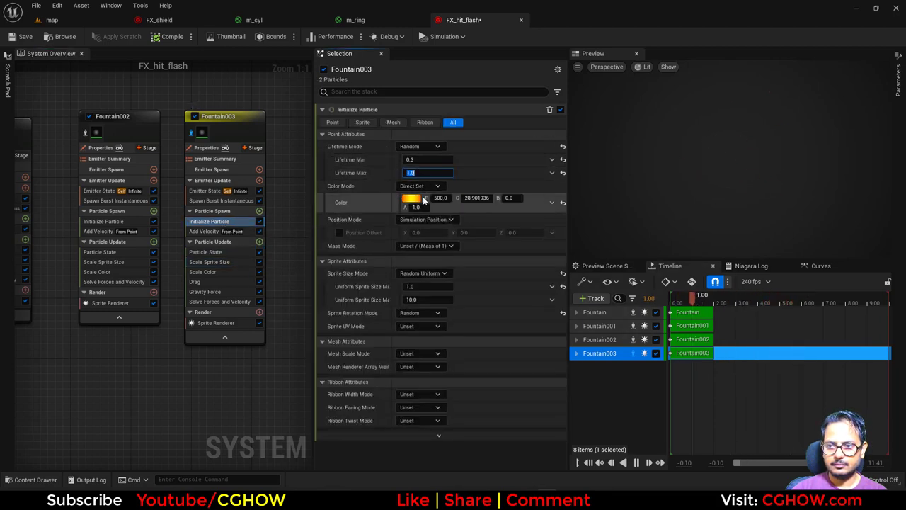
# Strengthen Fountain003's downward Gravity Force to about -448 on Z and turn off the emitter's isolation
pyautogui.click(220, 291)
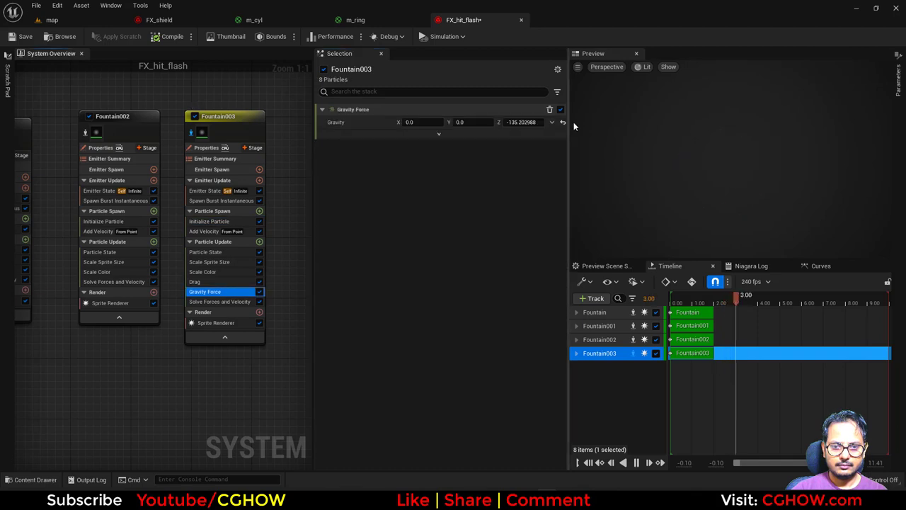
pyautogui.moveTo(531, 121); pyautogui.dragTo(495, 122)
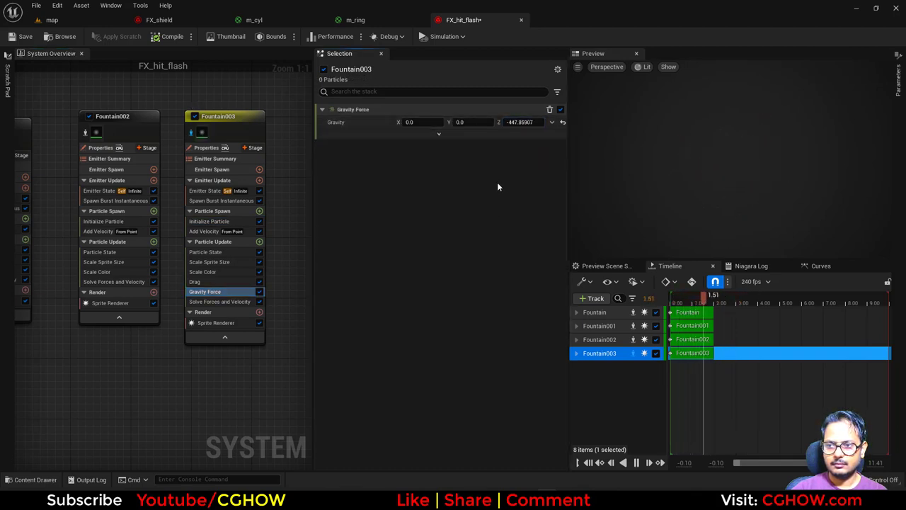
pyautogui.click(191, 131)
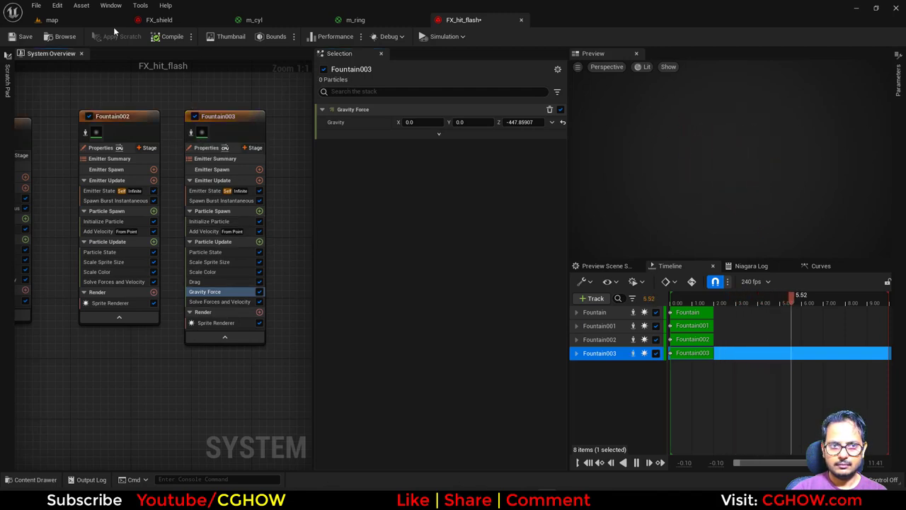
# Add a Curl Noise Force to Fountain003's Particle Update with a Noise Strength of 200
pyautogui.click(259, 241)
pyautogui.write('cur')
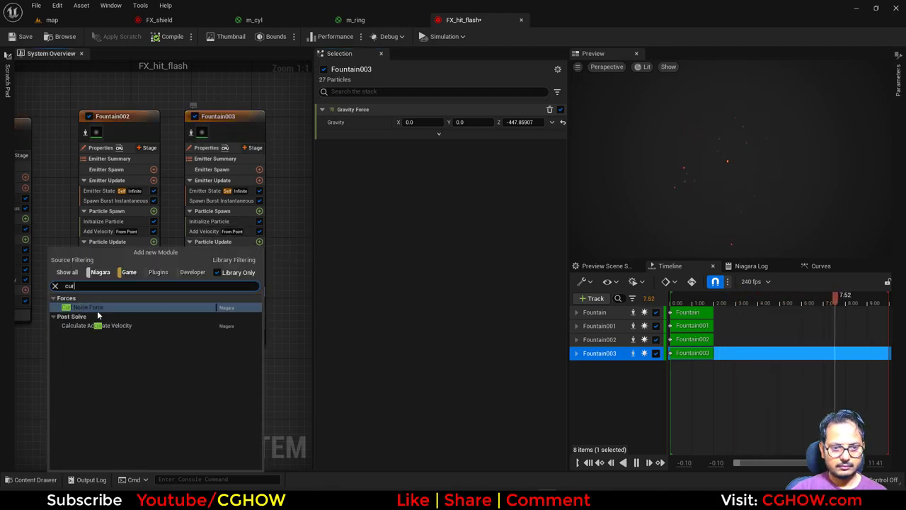
pyautogui.click(85, 310)
pyautogui.click(409, 122)
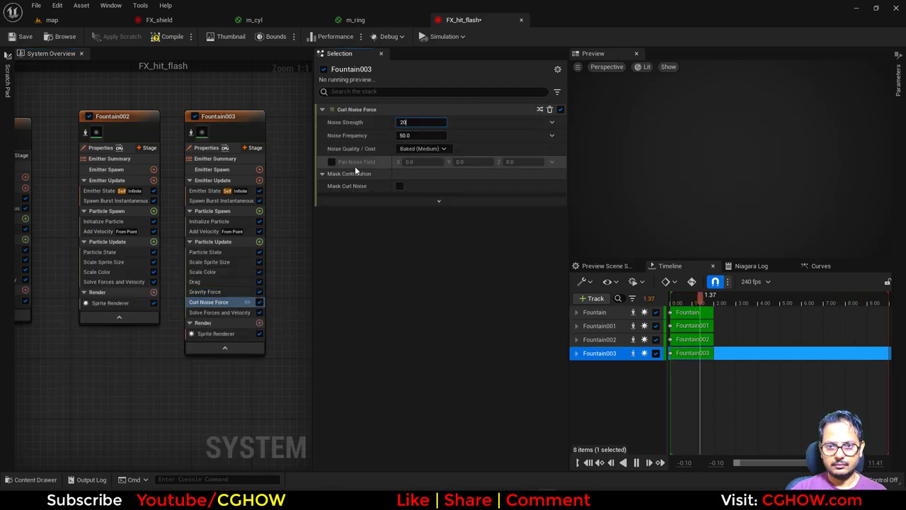
# Enable the curl noise's Pan Noise Field and set it to X 0.2, Y 0.5 and Z 1.0
pyautogui.click(331, 163)
pyautogui.click(519, 163)
pyautogui.write('1')
pyautogui.click(475, 163)
pyautogui.write('.5')
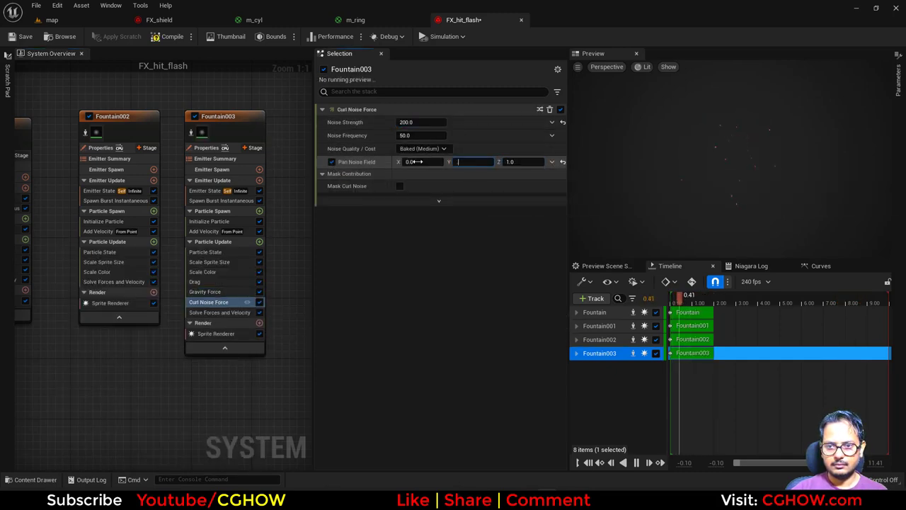
pyautogui.click(415, 163)
pyautogui.write('.2')
# Set the curl noise's Noise Frequency to 20 and raise its Noise Strength to about 2038
pyautogui.click(422, 135)
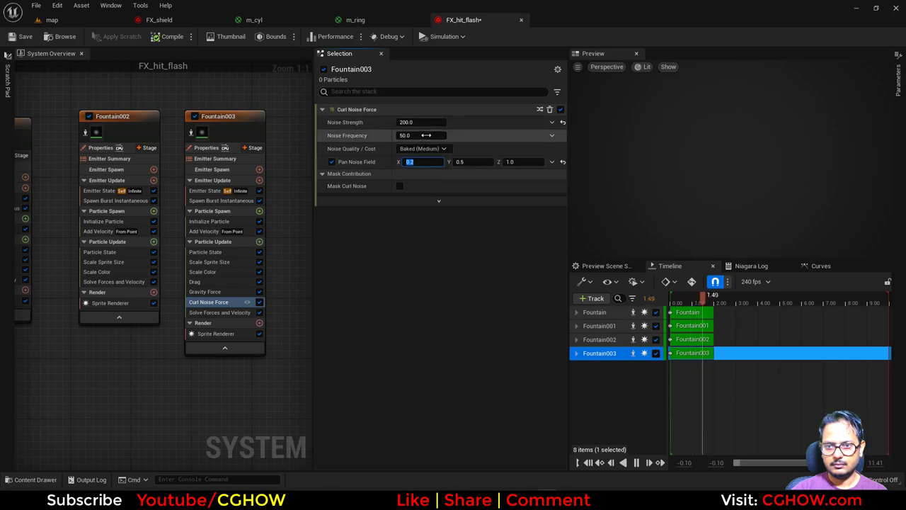
pyautogui.write('20')
pyautogui.moveTo(416, 122); pyautogui.dragTo(460, 122)
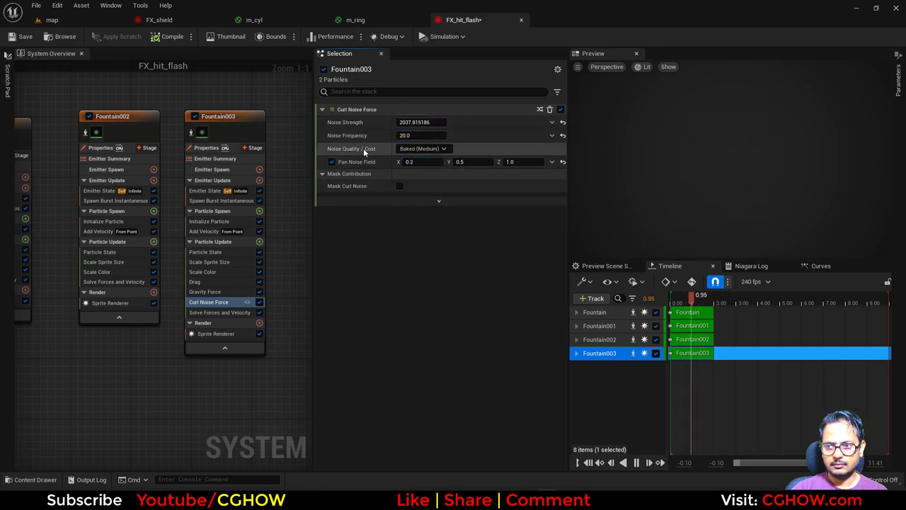
# Return to the map to review the playing sequence and move the playhead to frame 45
pyautogui.click(52, 20)
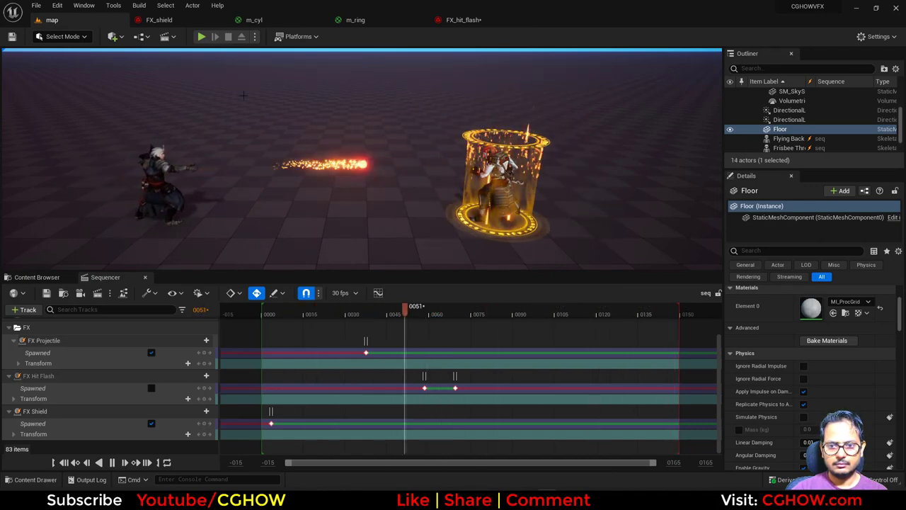
pyautogui.click(388, 315)
# Add a PostProcessVolume to the map and enable its Infinite Extent (Unbound) option
pyautogui.click(115, 36)
pyautogui.moveTo(162, 156)
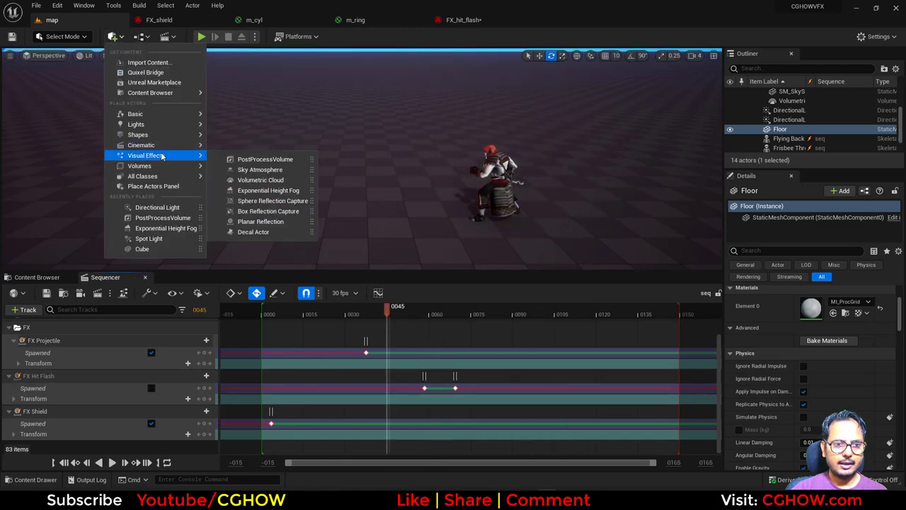
pyautogui.click(241, 159)
pyautogui.scroll(-15, 822, 354)
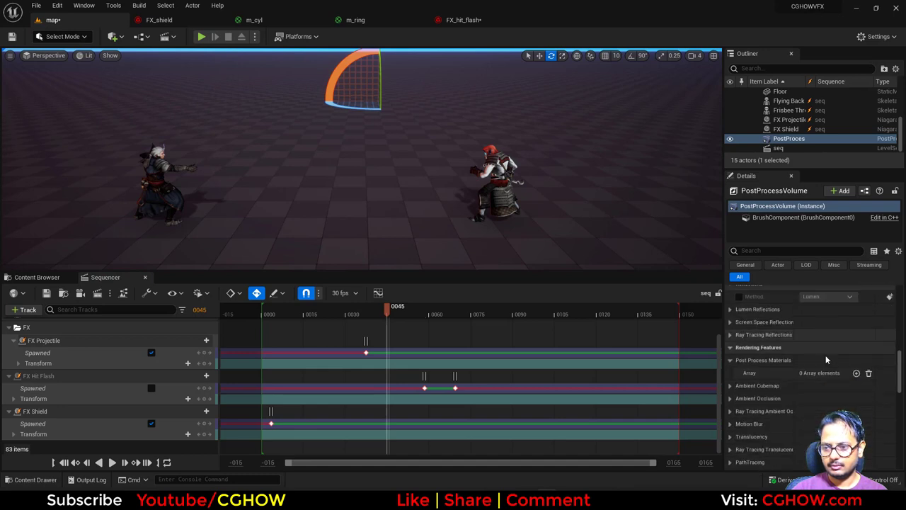
pyautogui.scroll(-5, 826, 360)
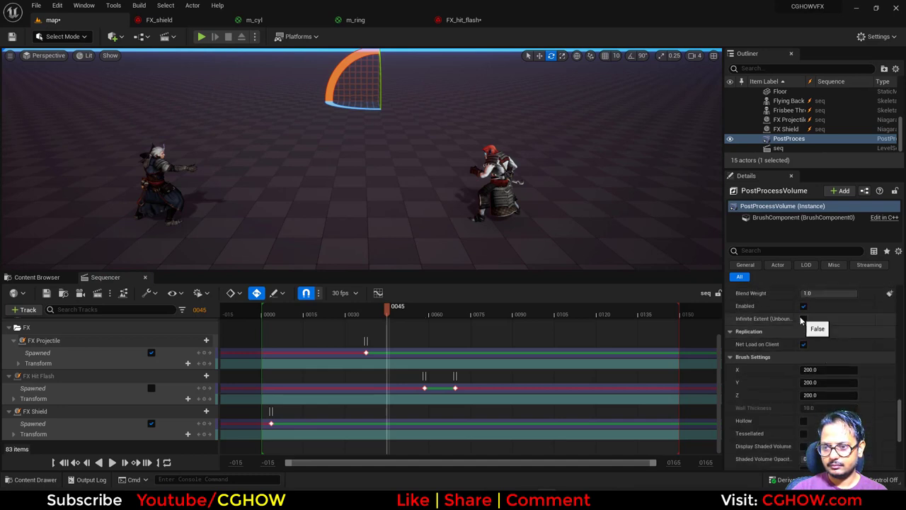
pyautogui.moveTo(900, 417); pyautogui.dragTo(900, 311)
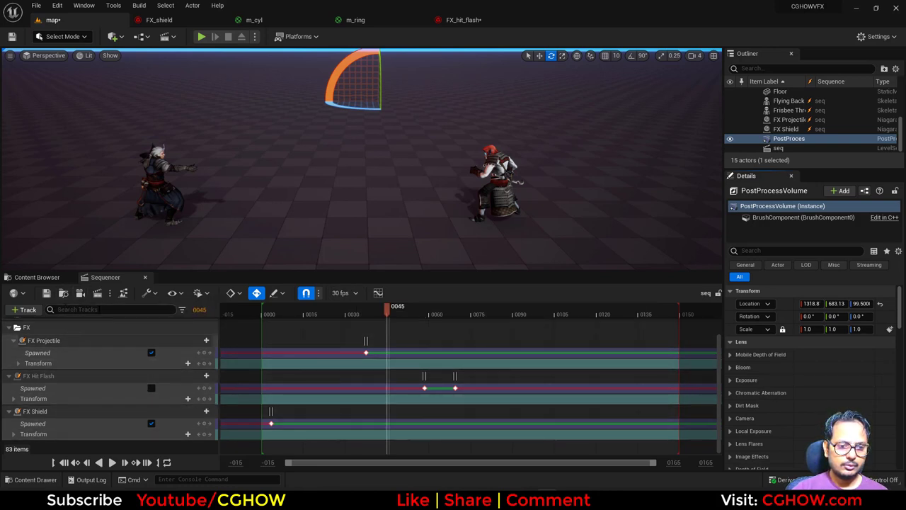
# Add the PostProcessVolume to the sequence as an actor track
pyautogui.click(23, 309)
pyautogui.moveTo(36, 323)
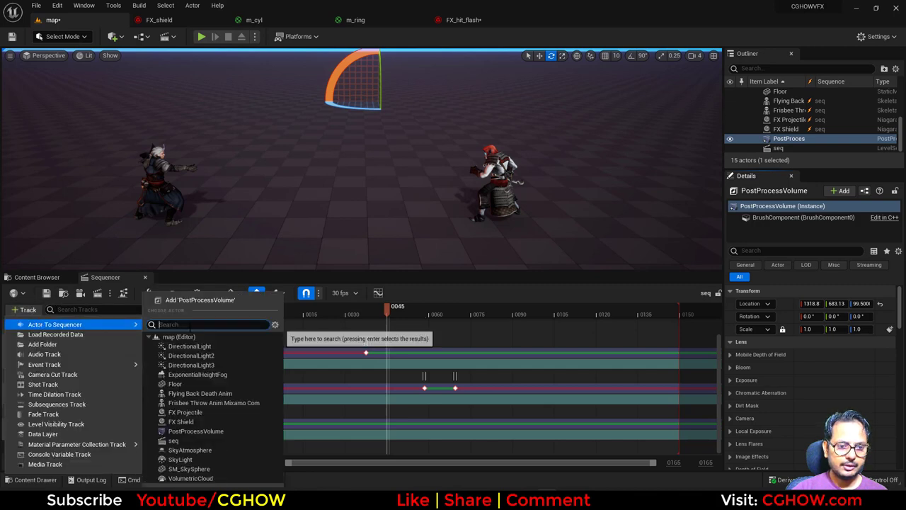
pyautogui.click(196, 302)
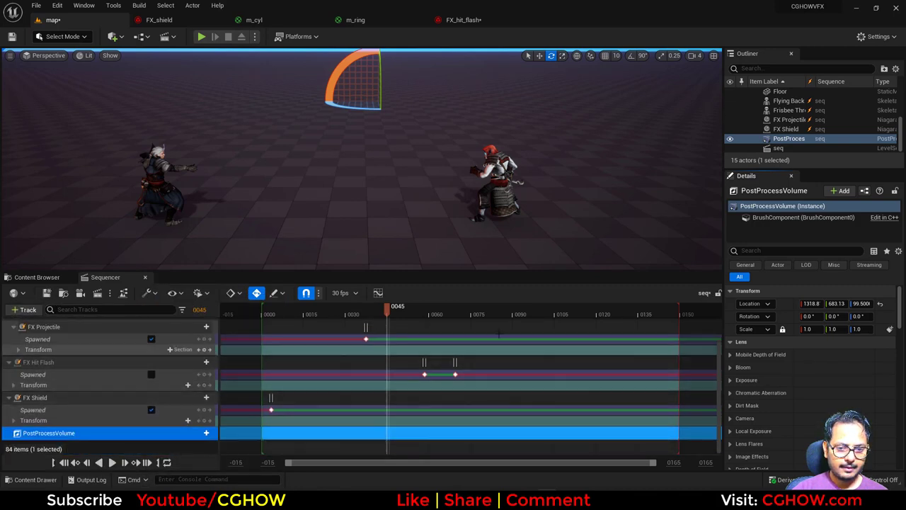
# Add a Chromatic Aberration Intensity track to the PostProcessVolume and key it at 0 on frame 58
pyautogui.moveTo(420, 318); pyautogui.dragTo(426, 320)
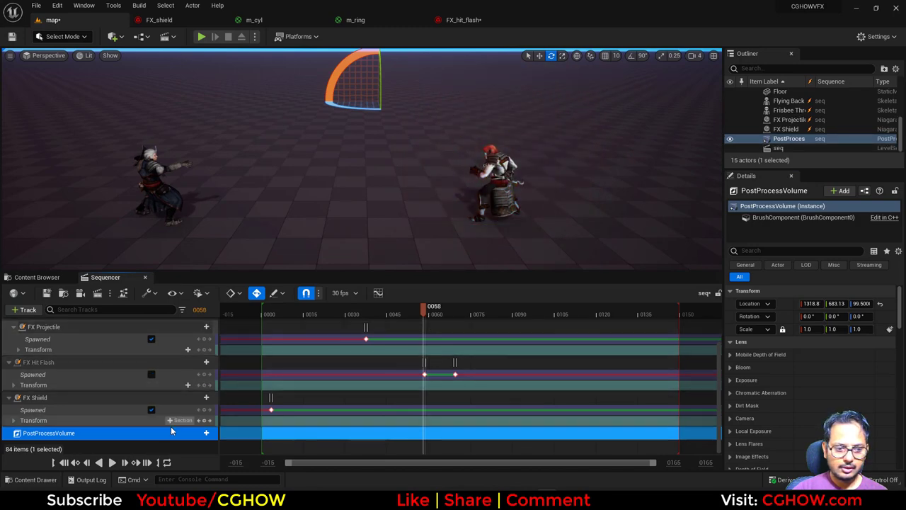
pyautogui.click(203, 433)
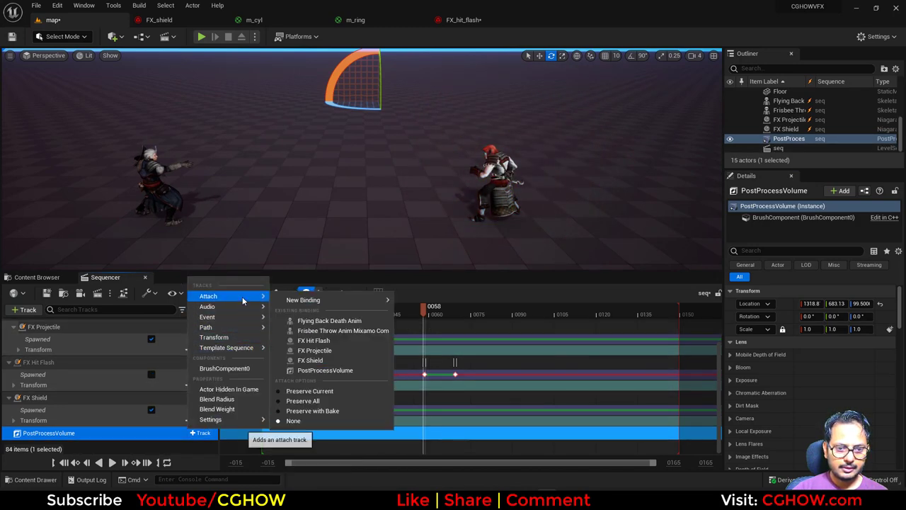
pyautogui.moveTo(235, 420)
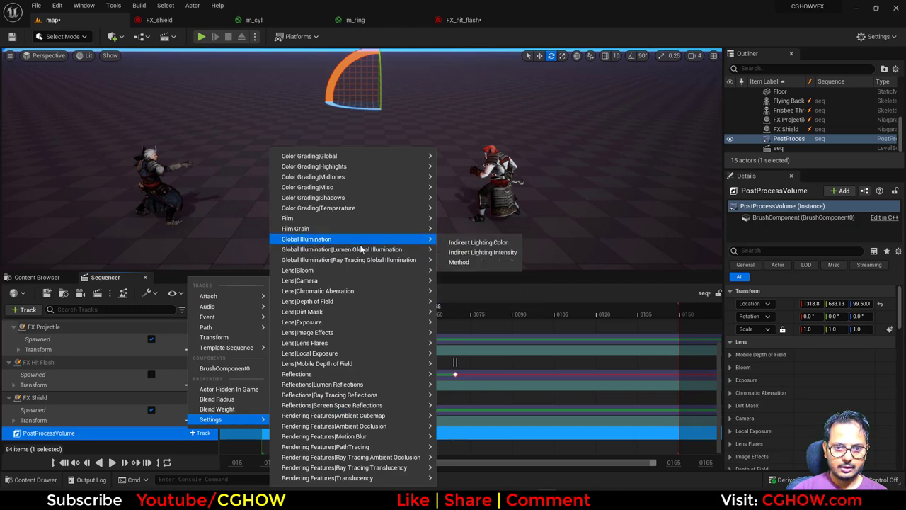
pyautogui.moveTo(368, 292)
pyautogui.click(460, 295)
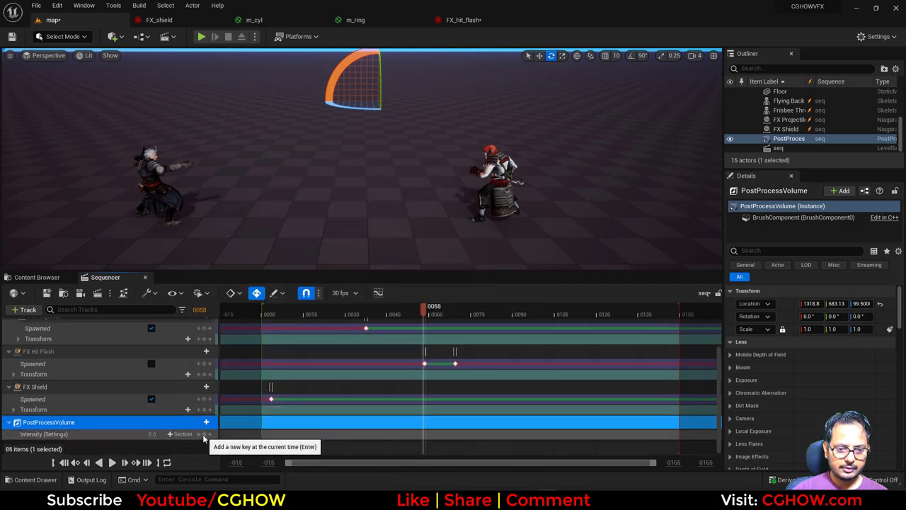
pyautogui.click(203, 436)
# Key the chromatic aberration Intensity at about 5.88 on frame 59 and at 0 on frame 62
pyautogui.click(126, 462)
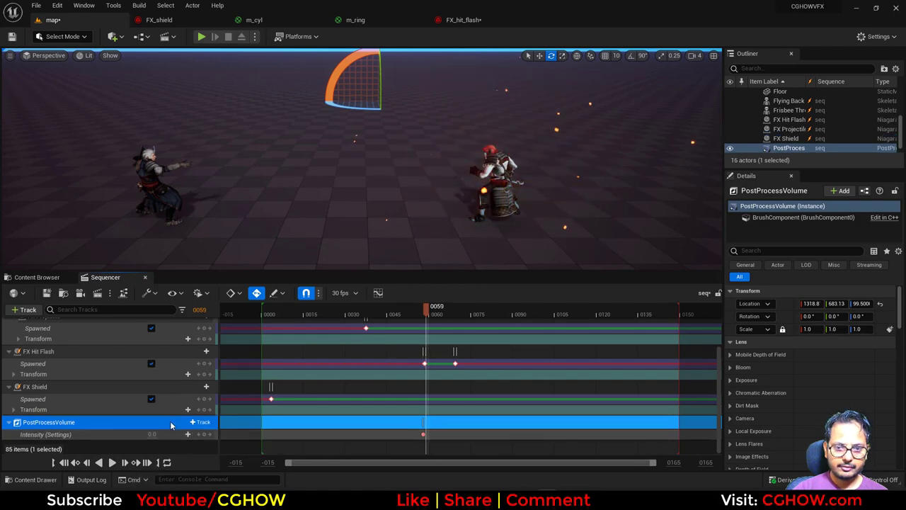
pyautogui.moveTo(170, 434)
pyautogui.mouseDown()
pyautogui.moveTo(212, 433)
pyautogui.moveTo(162, 433)
pyautogui.mouseUp()
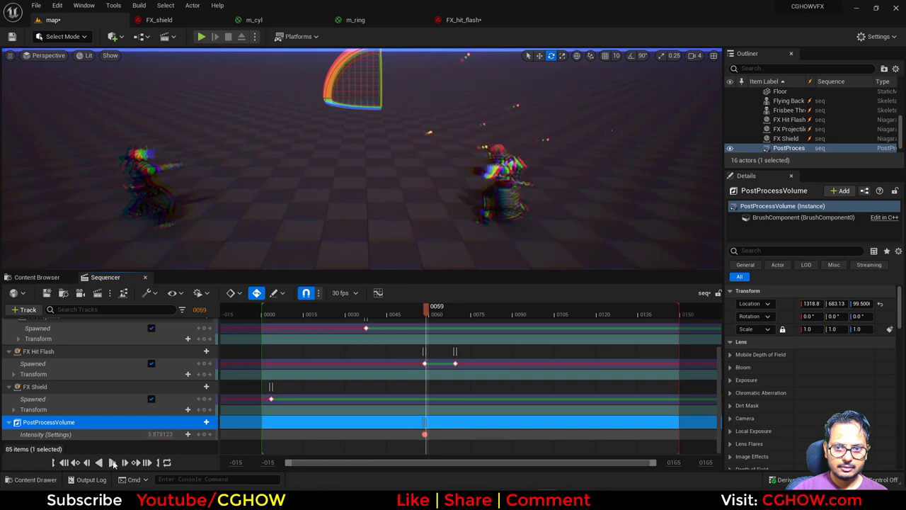
pyautogui.click(203, 434)
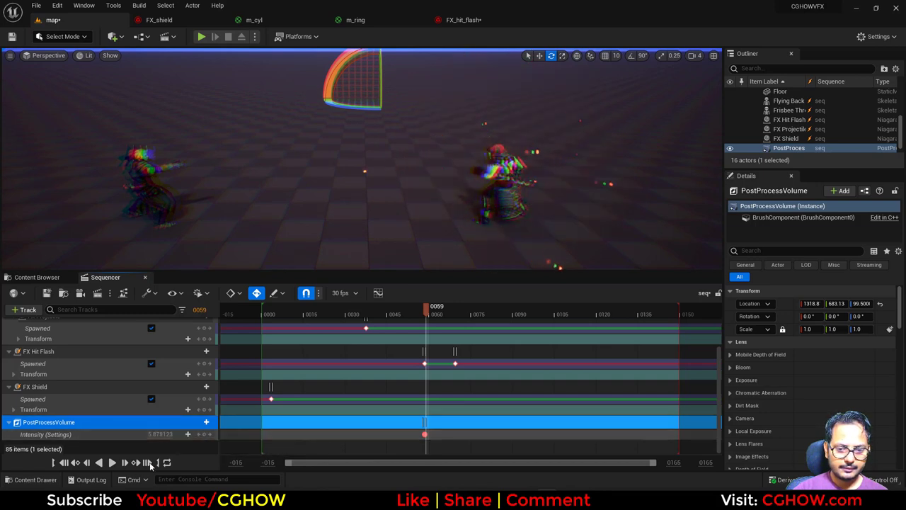
pyautogui.click(125, 463)
pyautogui.click(125, 463)
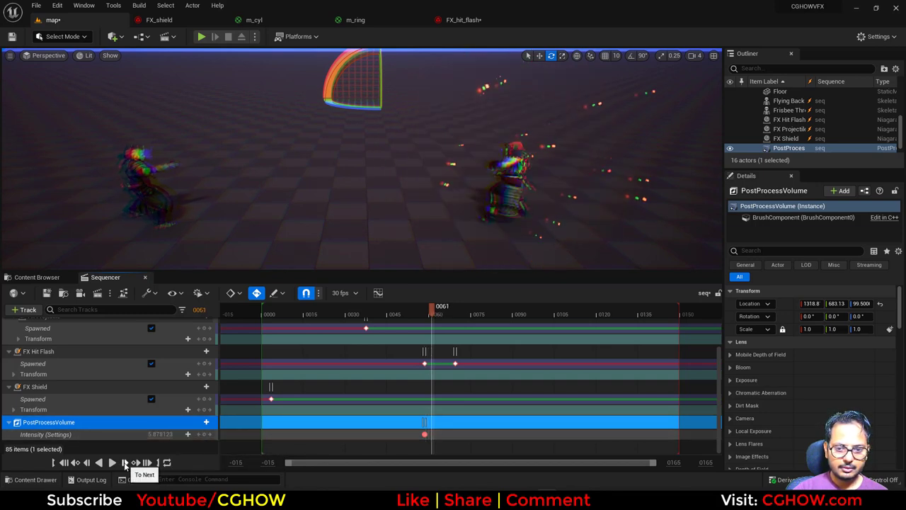
pyautogui.click(125, 463)
pyautogui.press('Return')
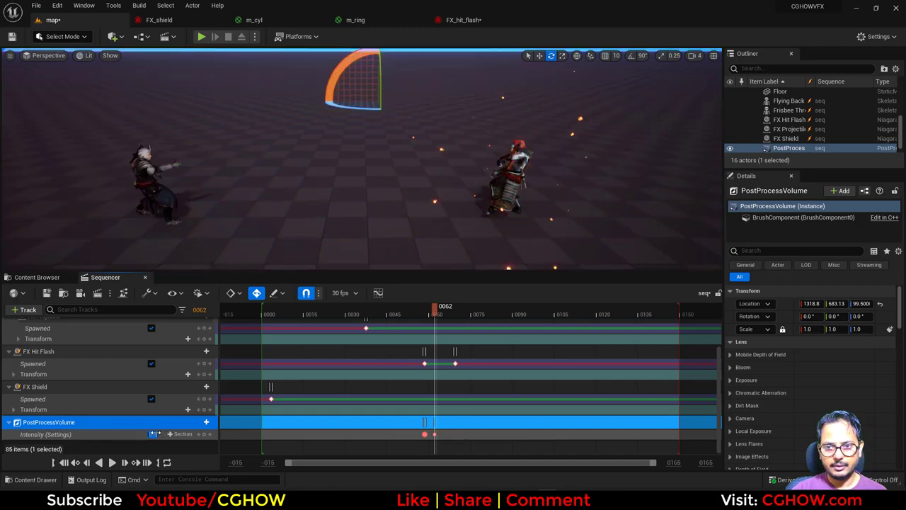
# Play the sequence from the start to review the chromatic aberration during the hit
pyautogui.moveTo(434, 311); pyautogui.dragTo(338, 321)
pyautogui.click(242, 314)
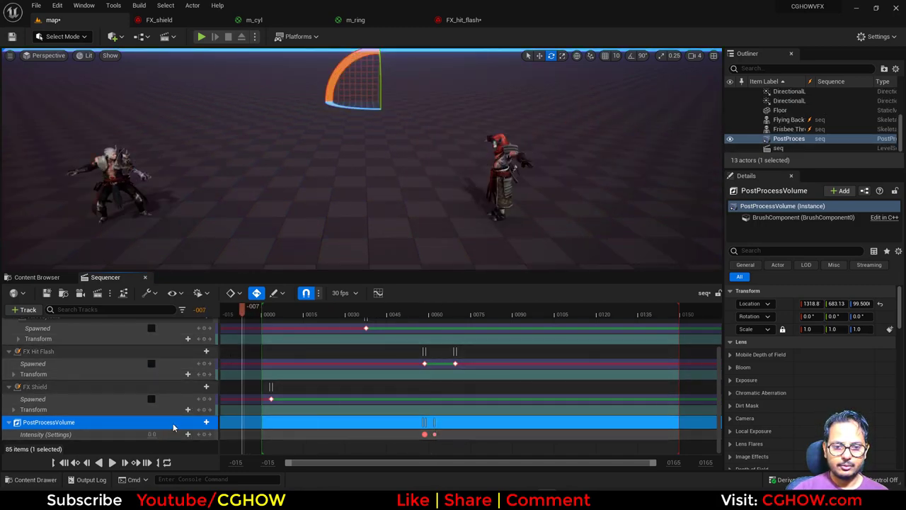
pyautogui.click(111, 462)
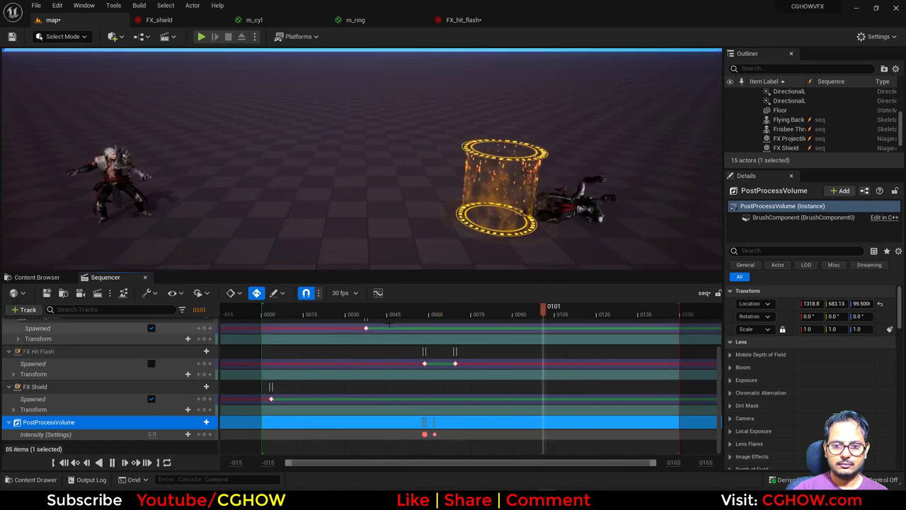
pyautogui.click(262, 314)
pyautogui.click(112, 462)
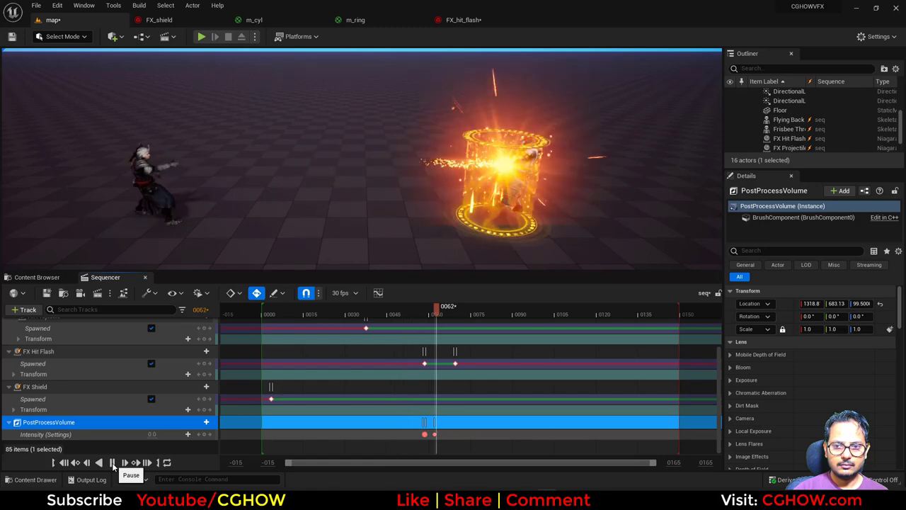
pyautogui.click(112, 462)
# Set the chromatic aberration Intensity to 3 on frame 59
pyautogui.click(426, 316)
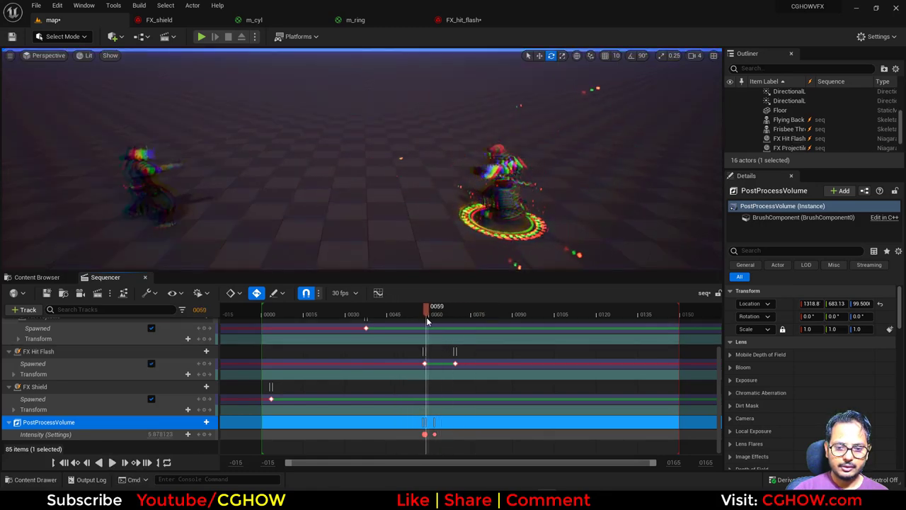
pyautogui.click(156, 434)
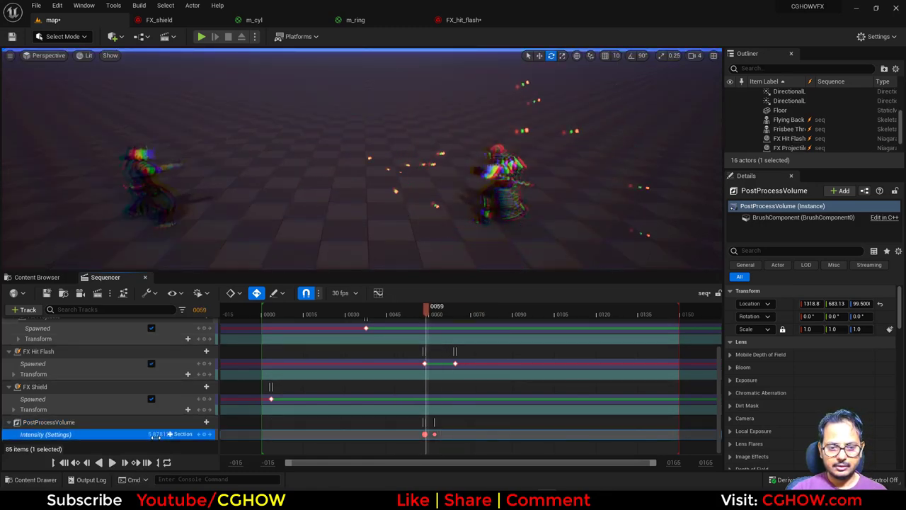
pyautogui.write('1')
pyautogui.press('Return')
pyautogui.write('3')
pyautogui.press('Return')
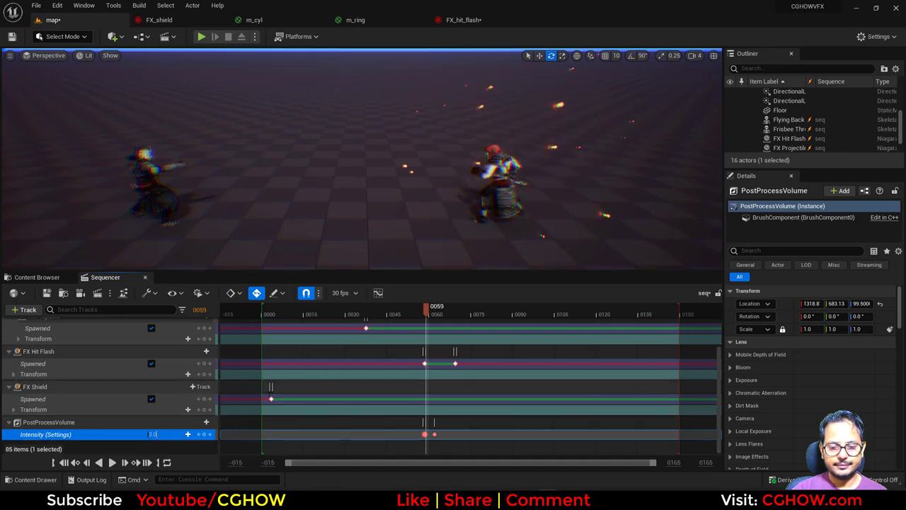
# Add a global color grading Contrast track to the PostProcessVolume in the sequence
pyautogui.click(206, 422)
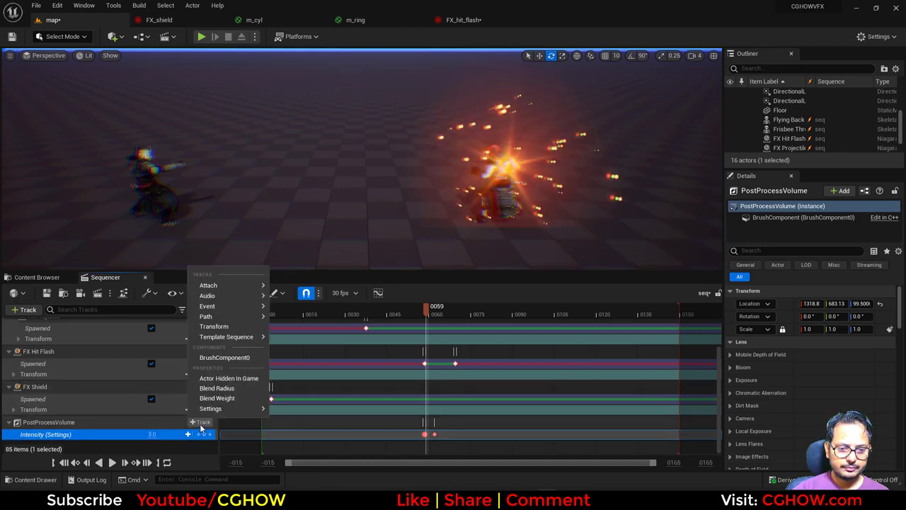
pyautogui.moveTo(222, 409)
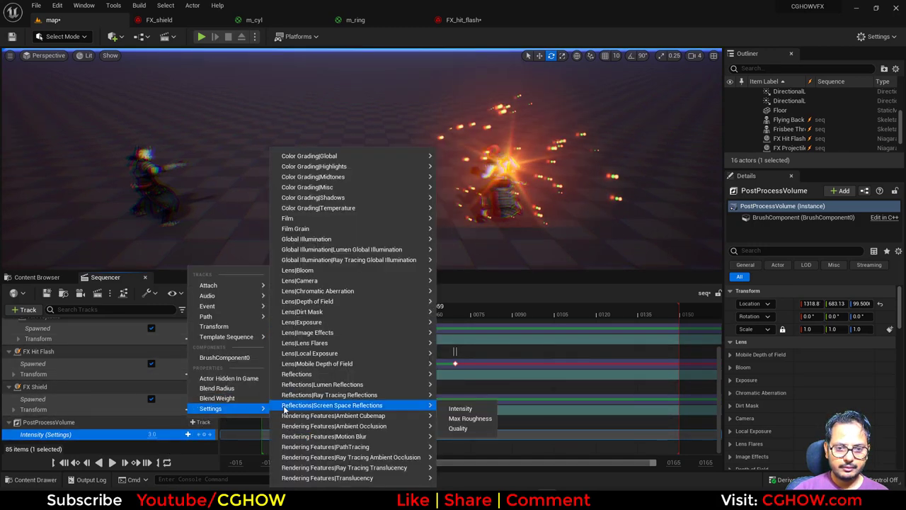
pyautogui.moveTo(338, 266)
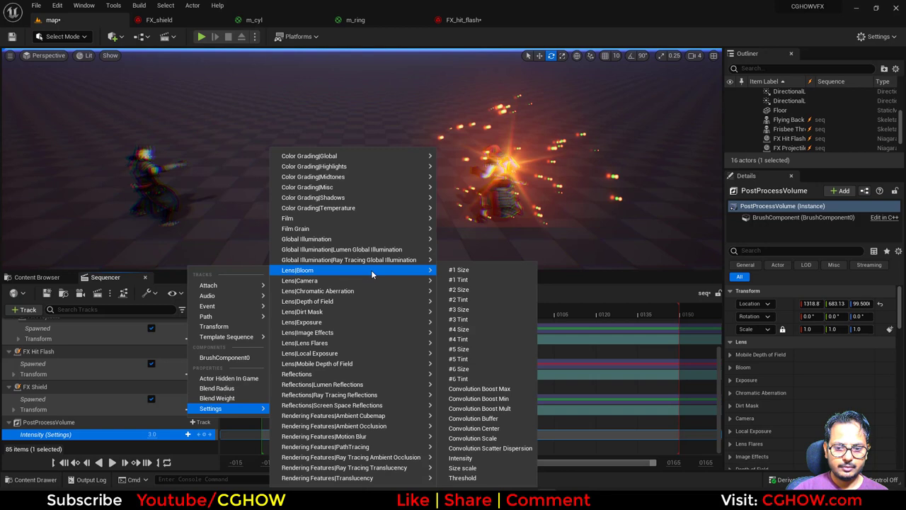
pyautogui.moveTo(379, 348)
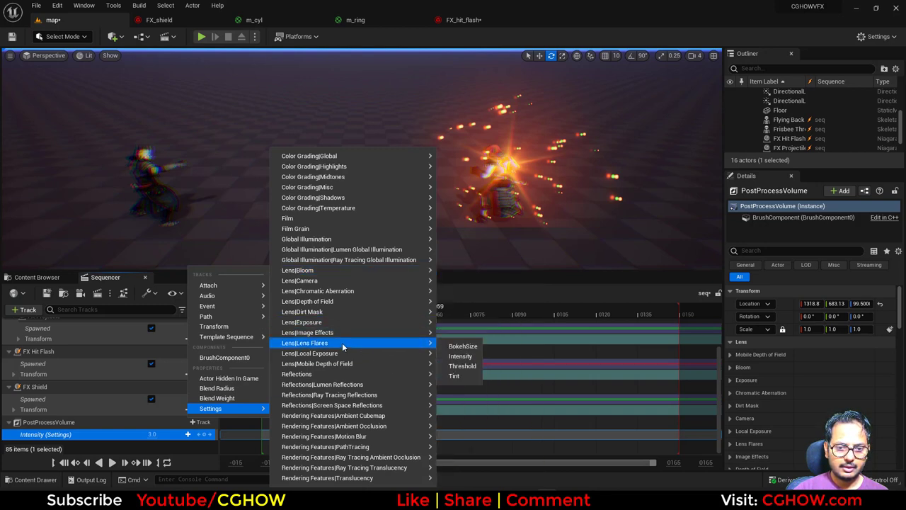
pyautogui.moveTo(342, 354)
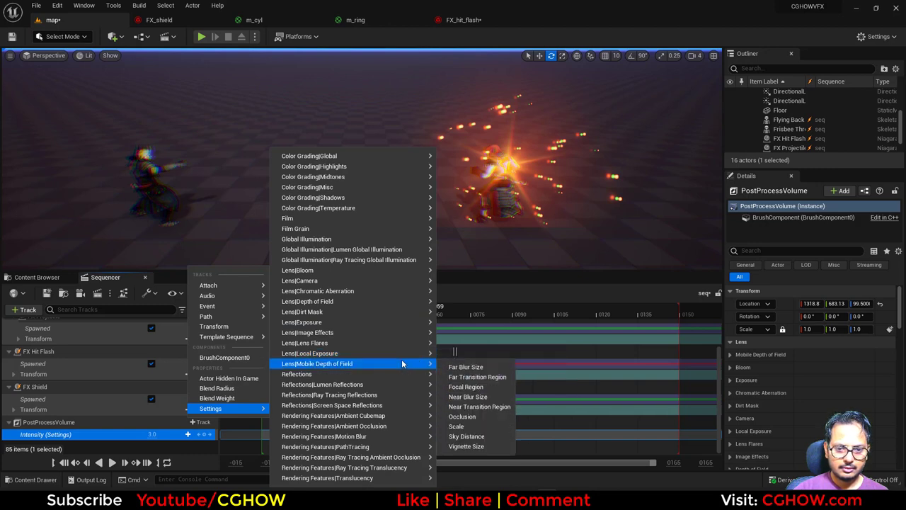
pyautogui.moveTo(345, 299)
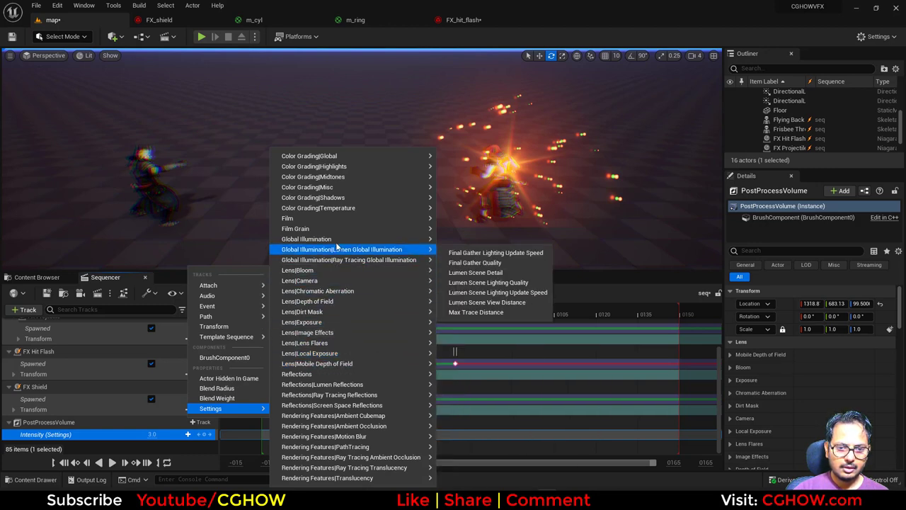
pyautogui.moveTo(337, 233)
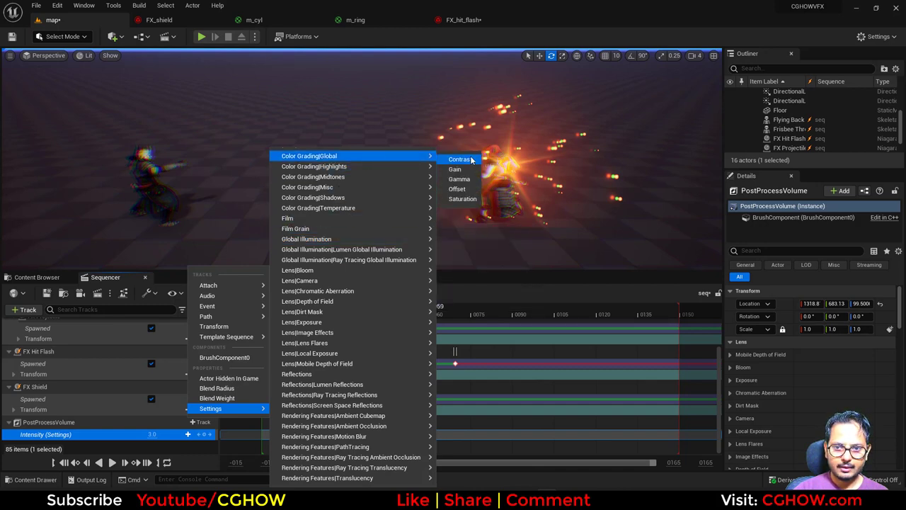
pyautogui.click(460, 160)
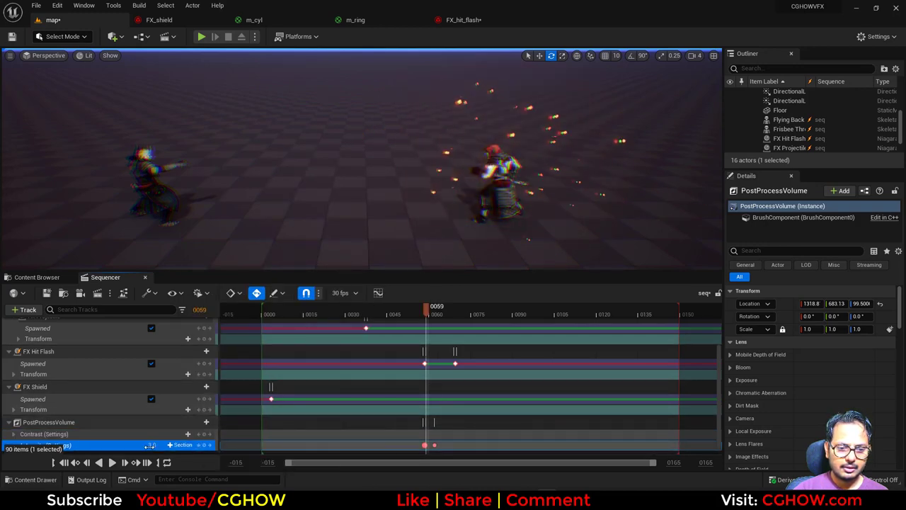
pyautogui.moveTo(158, 445)
pyautogui.mouseDown()
pyautogui.moveTo(200, 445)
pyautogui.moveTo(173, 444)
pyautogui.mouseUp()
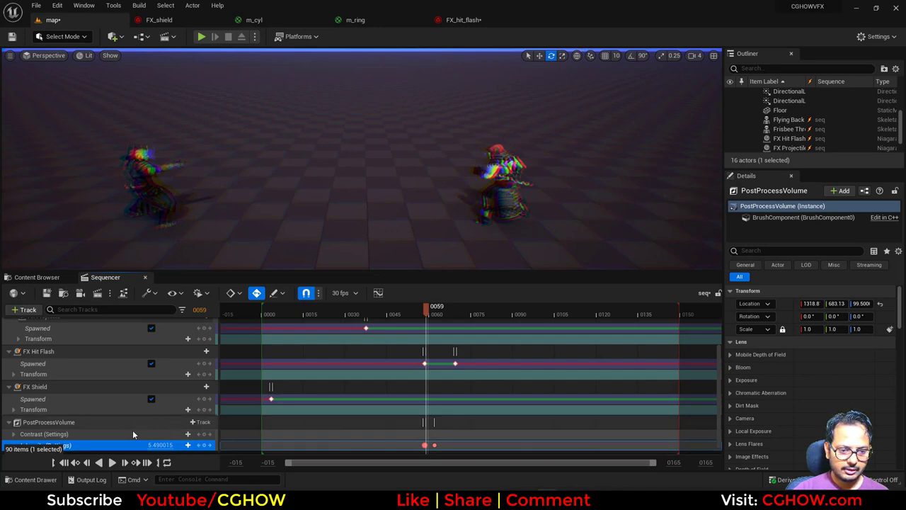
pyautogui.hotkey('ctrl', 'z')
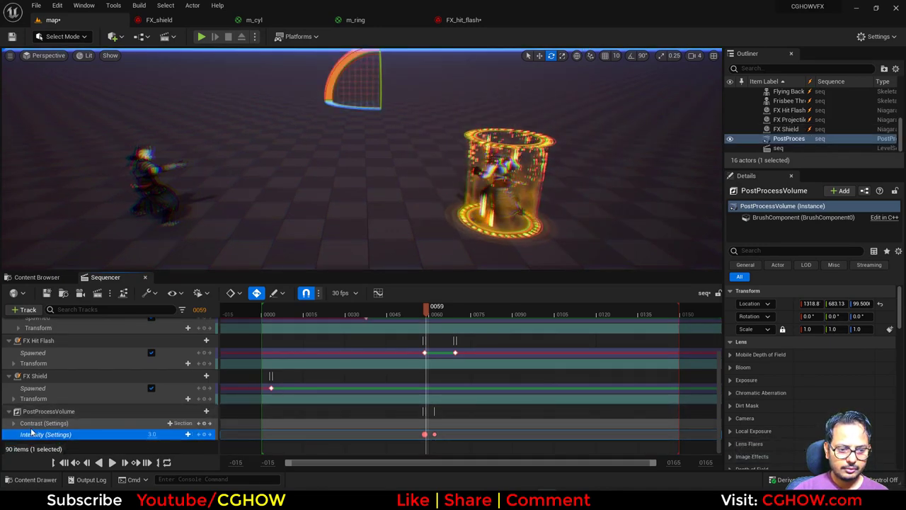
# Set the X, Y, Z and W channels of the PostProcessVolume's Contrast track to 10 on frame 59
pyautogui.click(13, 423)
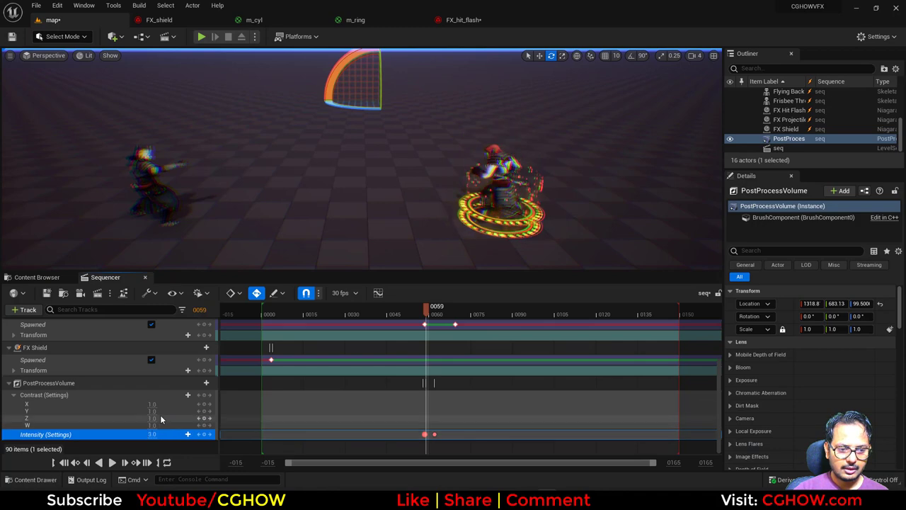
pyautogui.moveTo(152, 404); pyautogui.dragTo(160, 405)
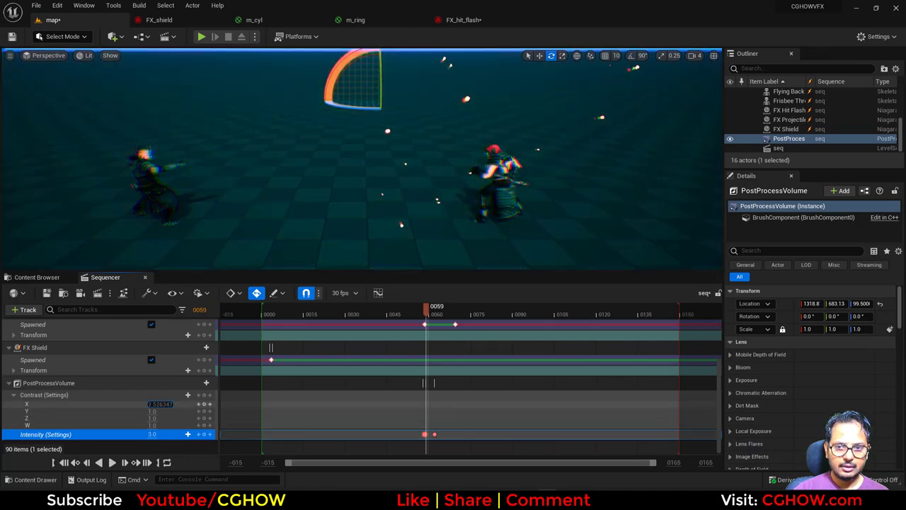
pyautogui.click(160, 404)
pyautogui.write('10')
pyautogui.click(153, 412)
pyautogui.write('10')
pyautogui.click(153, 418)
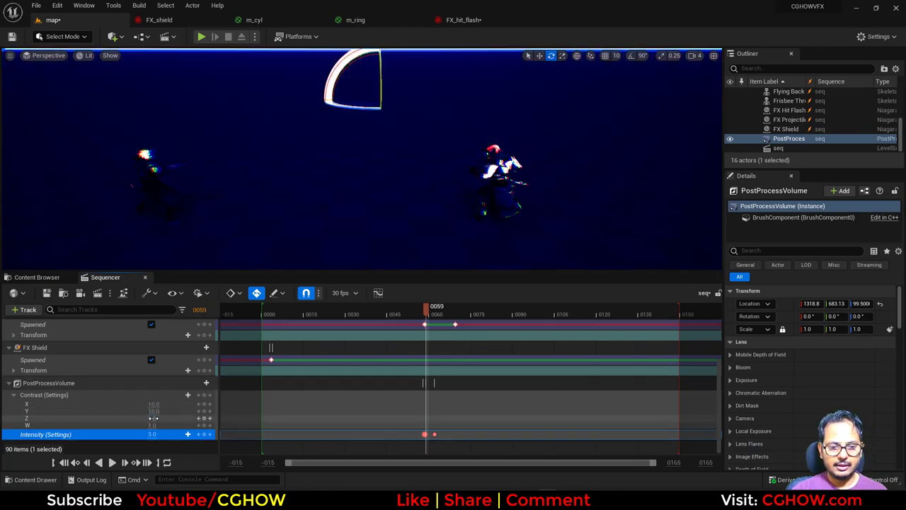
pyautogui.write('10')
pyautogui.click(153, 425)
pyautogui.write('10')
pyautogui.press('Return')
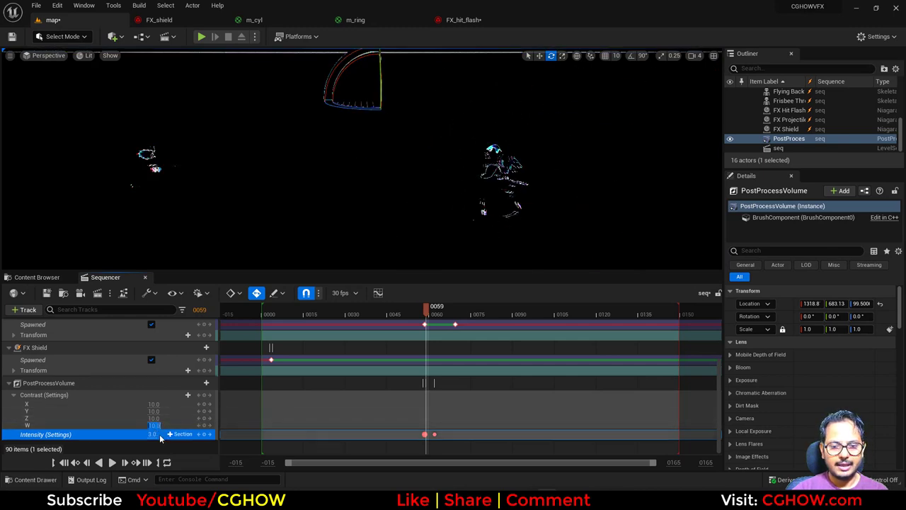
# Set the X, Y, Z and W channels of the PostProcessVolume's Contrast track to 0 on frame 59
pyautogui.write('0')
pyautogui.click(153, 419)
pyautogui.write('0')
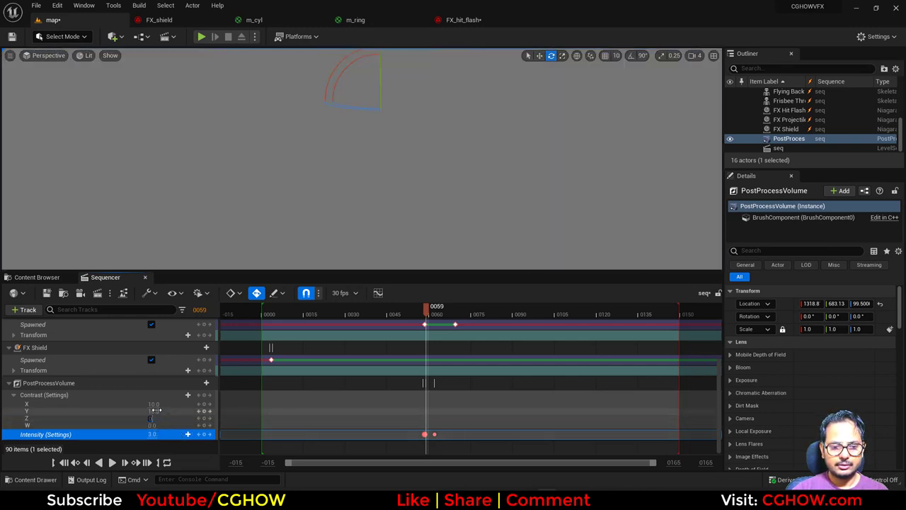
pyautogui.click(155, 410)
pyautogui.write('0')
pyautogui.click(154, 402)
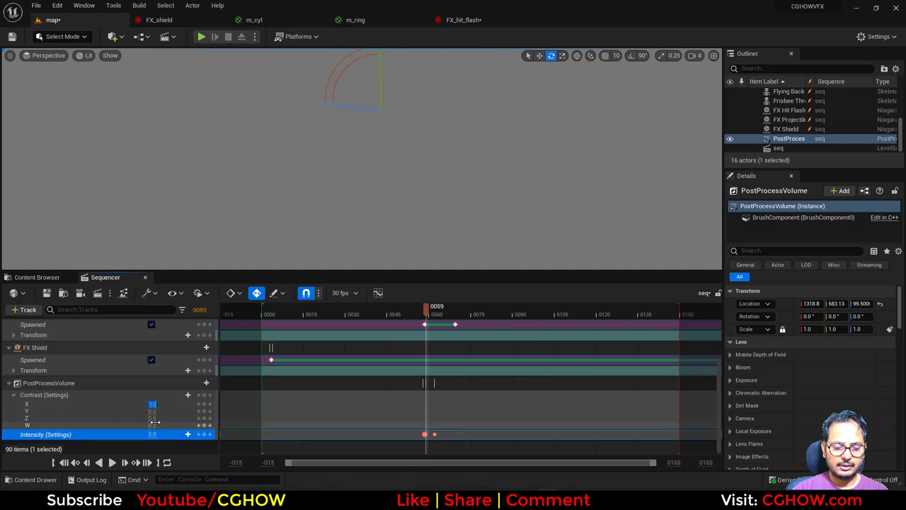
# Set the X, Y, Z and W channels of the PostProcessVolume's Contrast track to 1 on frame 59
pyautogui.write('1')
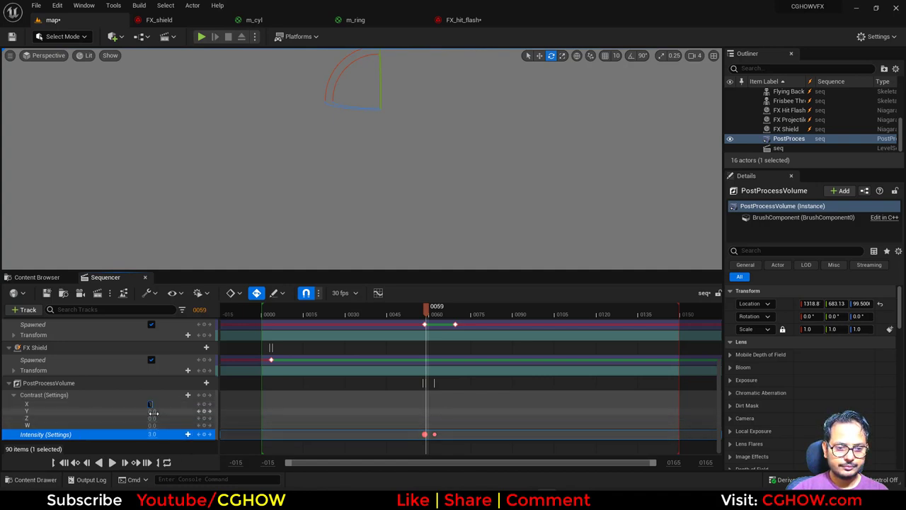
pyautogui.click(153, 412)
pyautogui.write('1')
pyautogui.click(153, 418)
pyautogui.write('1')
pyautogui.click(152, 424)
pyautogui.write('1')
pyautogui.press('Return')
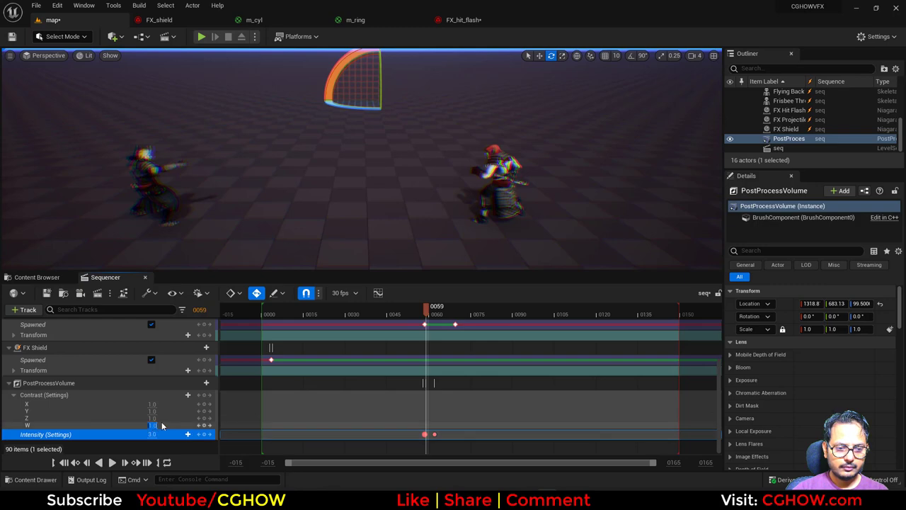
# Try Contrast W values of 0.44 and about 3.09 on frame 59, and reset the channel to 1
pyautogui.write('0.44')
pyautogui.press('Return')
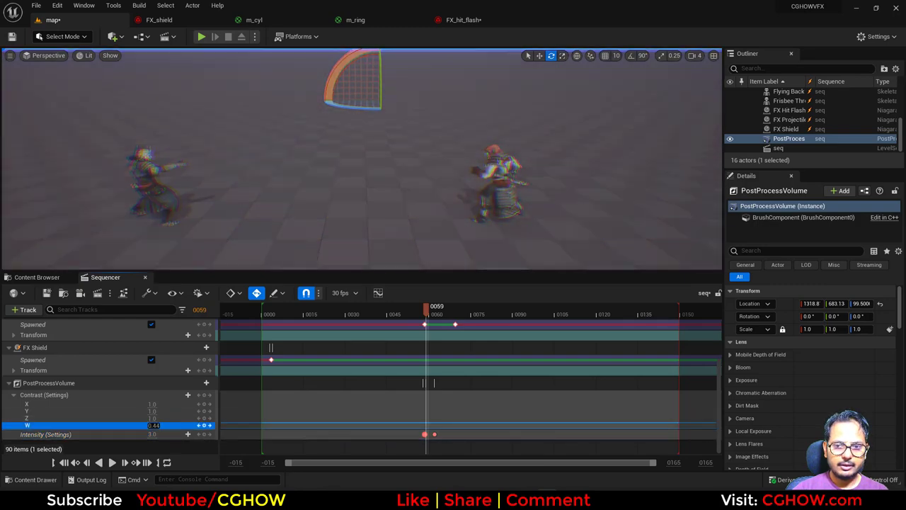
pyautogui.moveTo(153, 425); pyautogui.dragTo(188, 425)
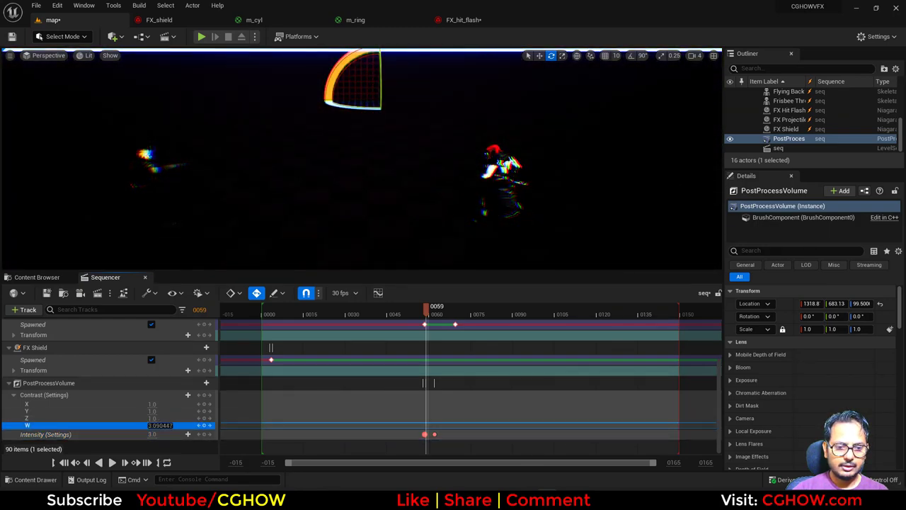
pyautogui.write('1')
pyautogui.press('Return')
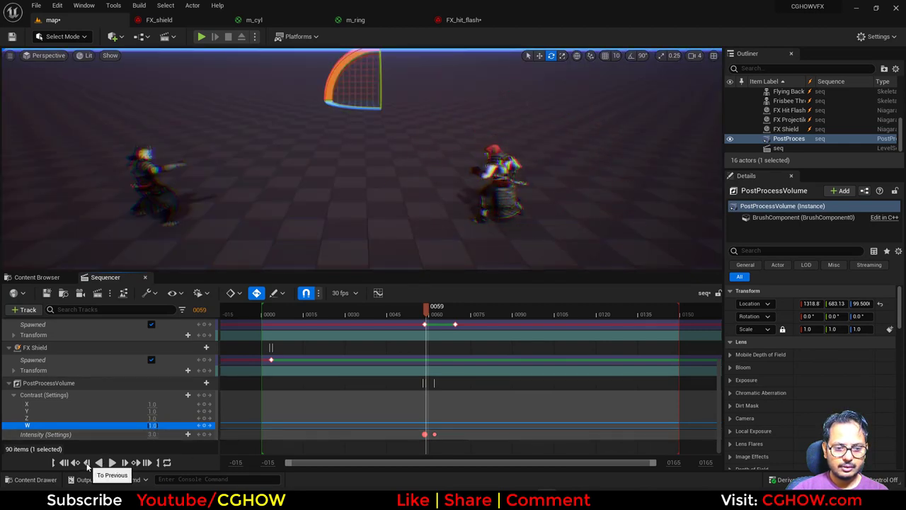
# Key the Contrast W channel at 1 on the frame before frame 59 and at 0.8 on frame 59
pyautogui.click(88, 463)
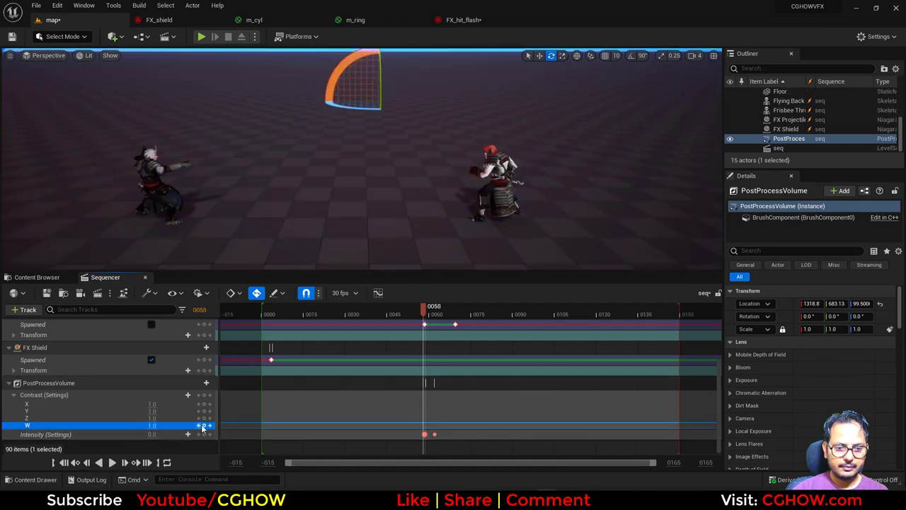
pyautogui.click(124, 462)
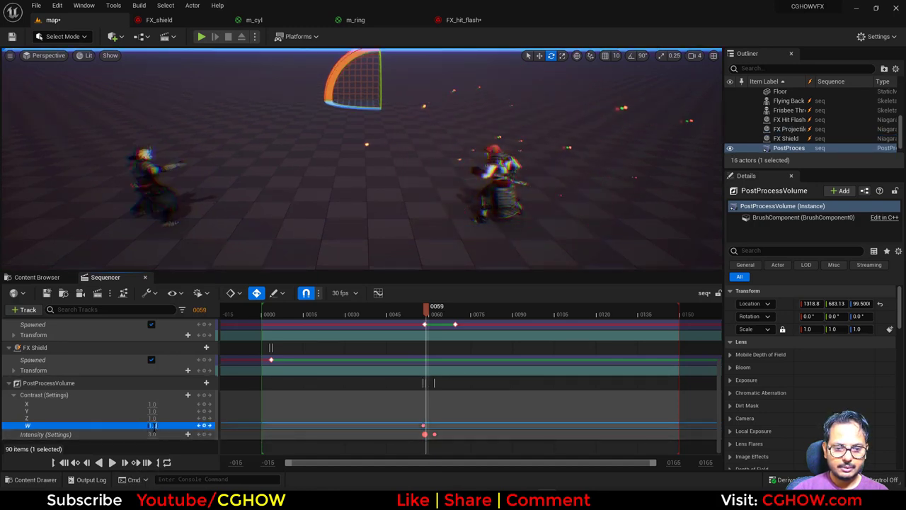
pyautogui.write('0.8')
pyautogui.press('Return')
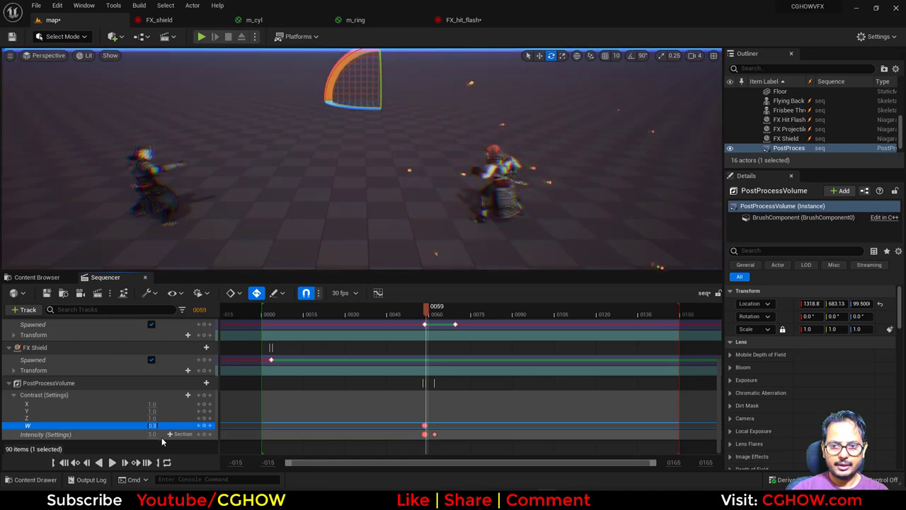
# Key the Contrast W channel on frame 61, trying 2 and settling on 3
pyautogui.click(128, 464)
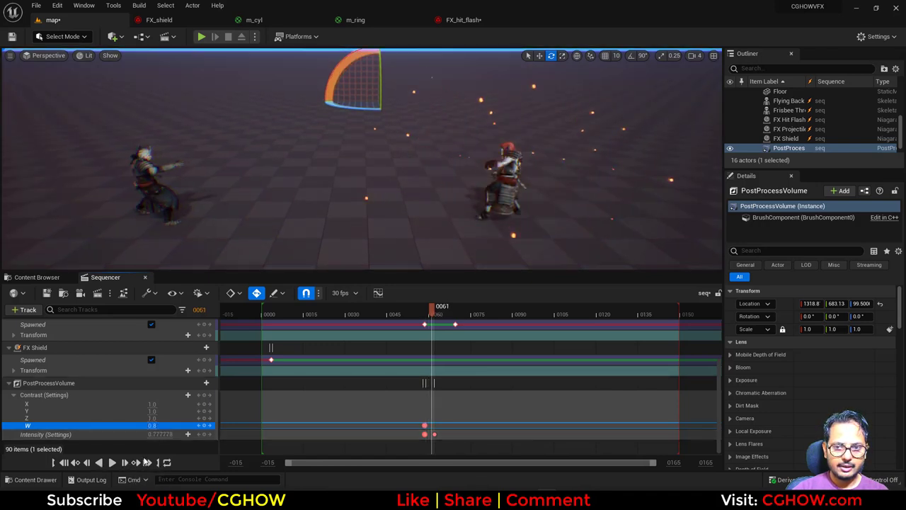
pyautogui.write('2')
pyautogui.press('Return')
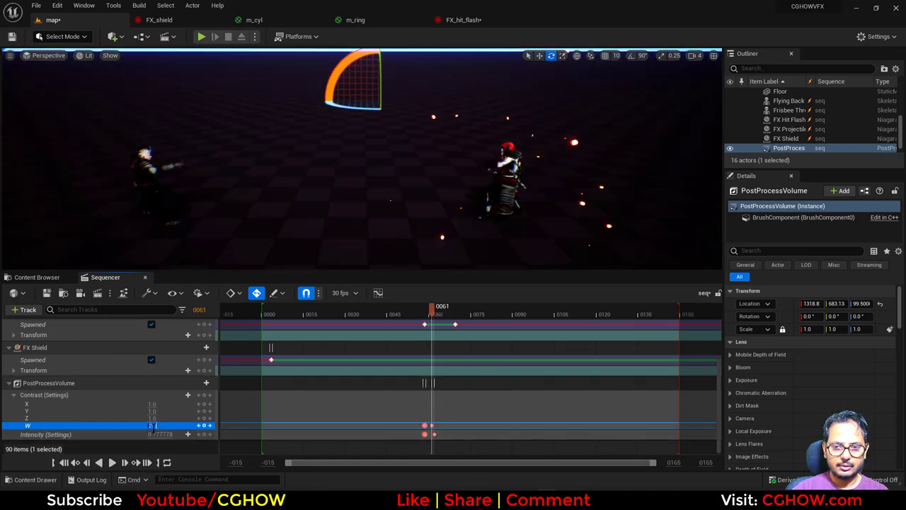
pyautogui.write('3')
pyautogui.press('Return')
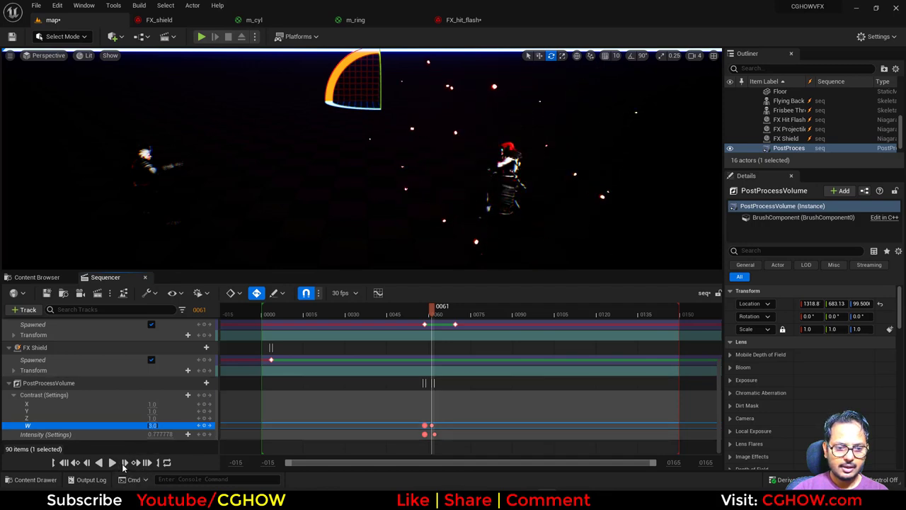
# Key the Contrast W channel at 1 on frame 62
pyautogui.click(124, 462)
pyautogui.doubleClick(152, 425)
pyautogui.write('1')
pyautogui.press('Return')
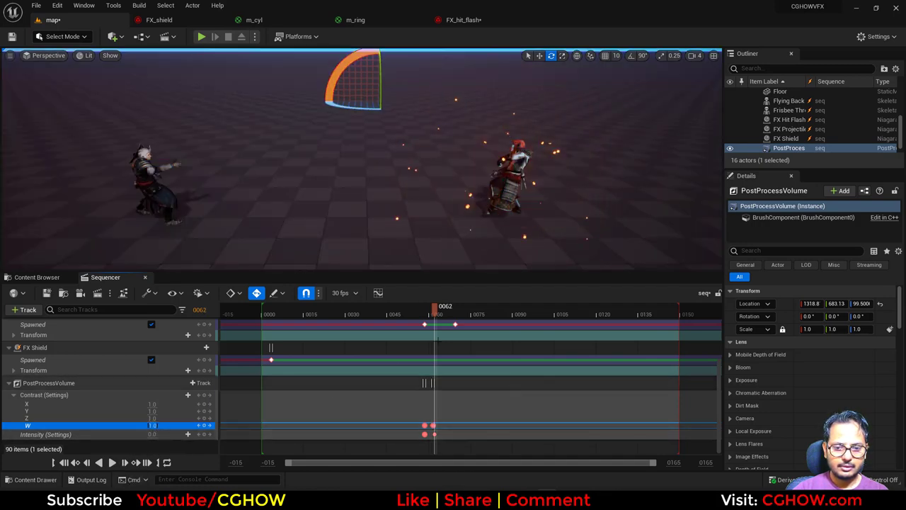
# Play the sequence from before the hit and again from the start to review the contrast flash
pyautogui.moveTo(438, 311); pyautogui.dragTo(368, 312)
pyautogui.click(113, 463)
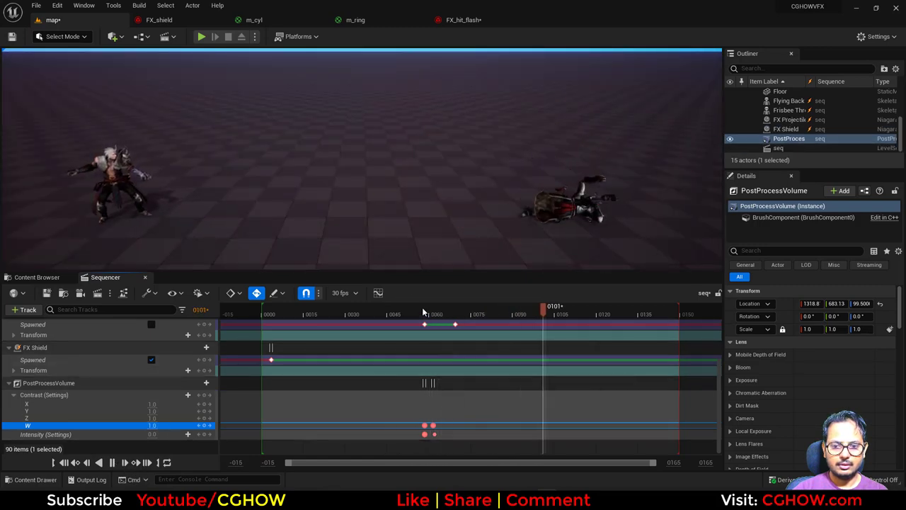
pyautogui.moveTo(422, 312); pyautogui.dragTo(250, 336)
pyautogui.click(111, 463)
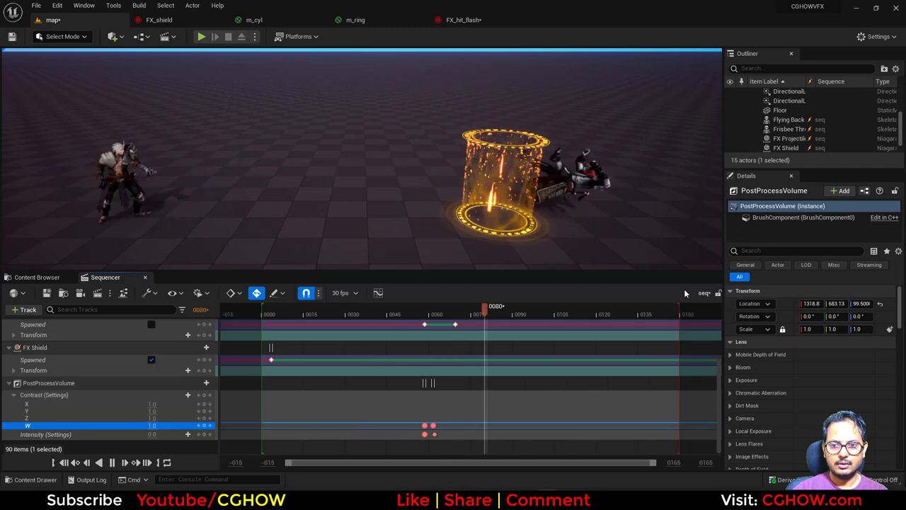
# Set the PostProcessVolume's Vignette Intensity under Image Effects to about 0.536
pyautogui.scroll(-2, 782, 420)
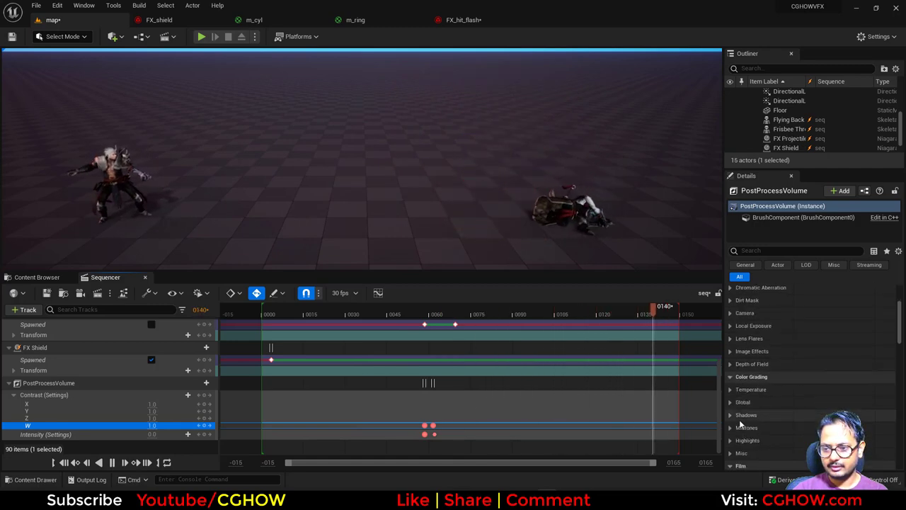
pyautogui.scroll(2, 744, 400)
pyautogui.scroll(-2, 745, 387)
pyautogui.click(751, 396)
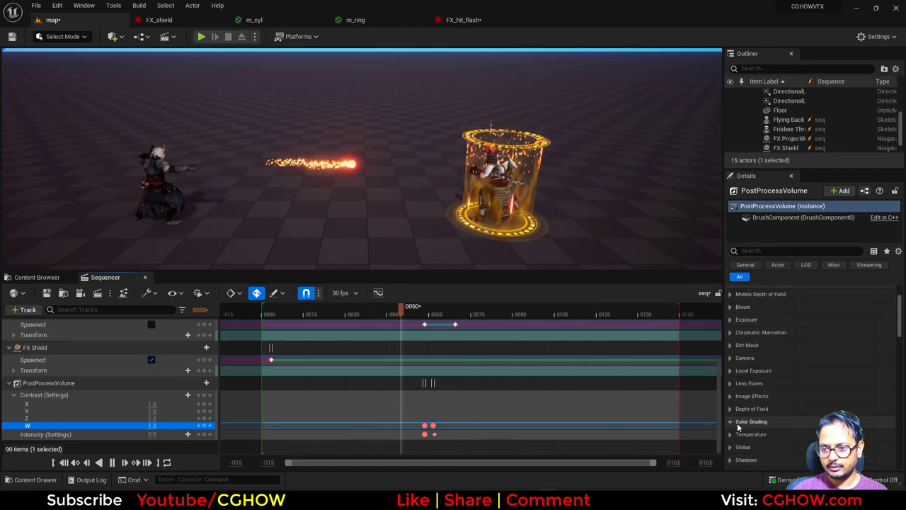
pyautogui.moveTo(817, 410)
pyautogui.mouseDown()
pyautogui.moveTo(853, 409)
pyautogui.moveTo(828, 410)
pyautogui.mouseUp()
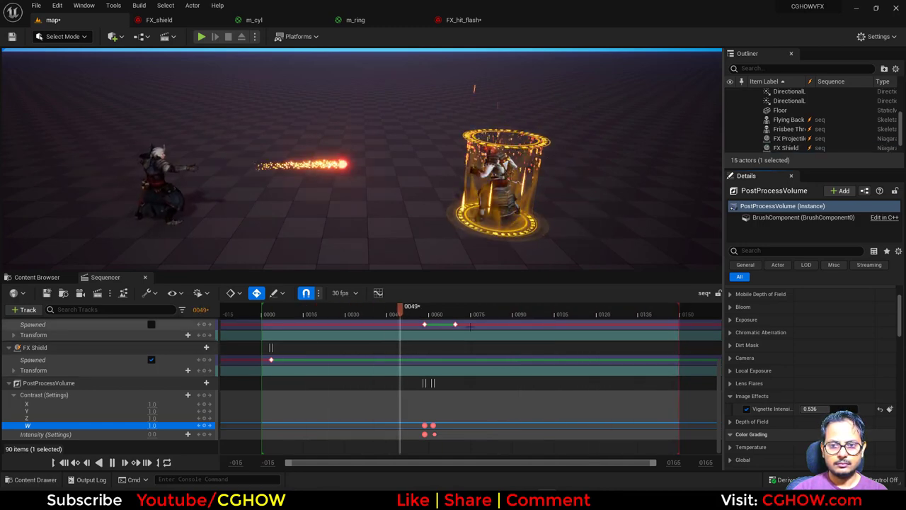
# Scrub through the opening frames of the sequence to review the shield's appearance with the vignette
pyautogui.click(270, 312)
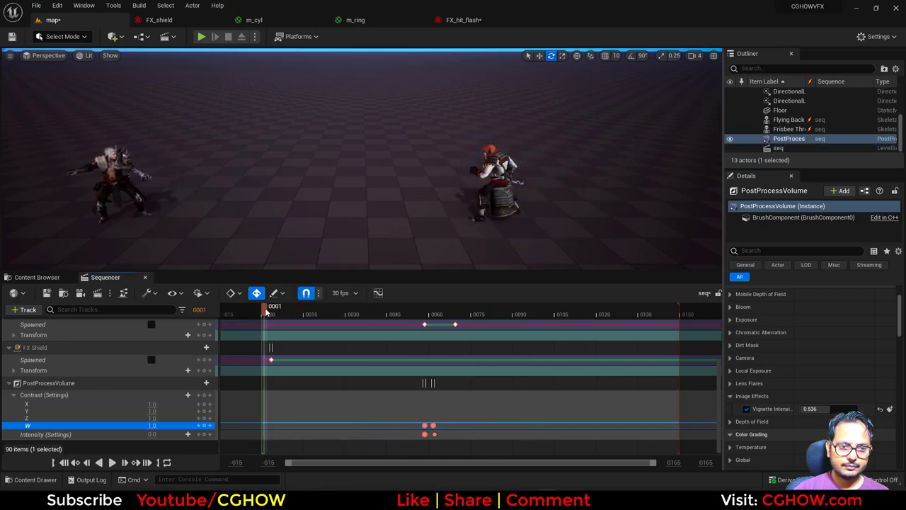
pyautogui.moveTo(267, 312); pyautogui.dragTo(279, 311)
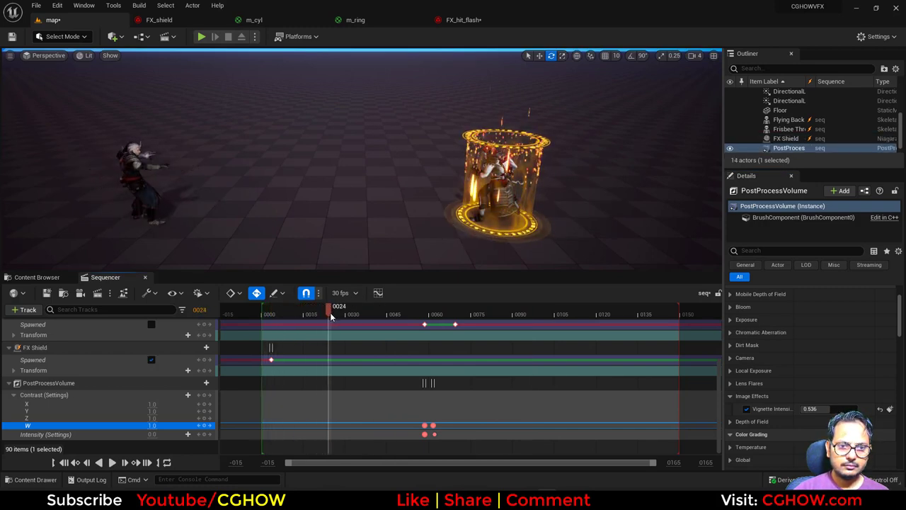
pyautogui.moveTo(337, 318); pyautogui.dragTo(325, 318)
# Add a cine camera to the sequence framing the red-hooded character, and key its Transform on frame 0
pyautogui.scroll(3, 70, 381)
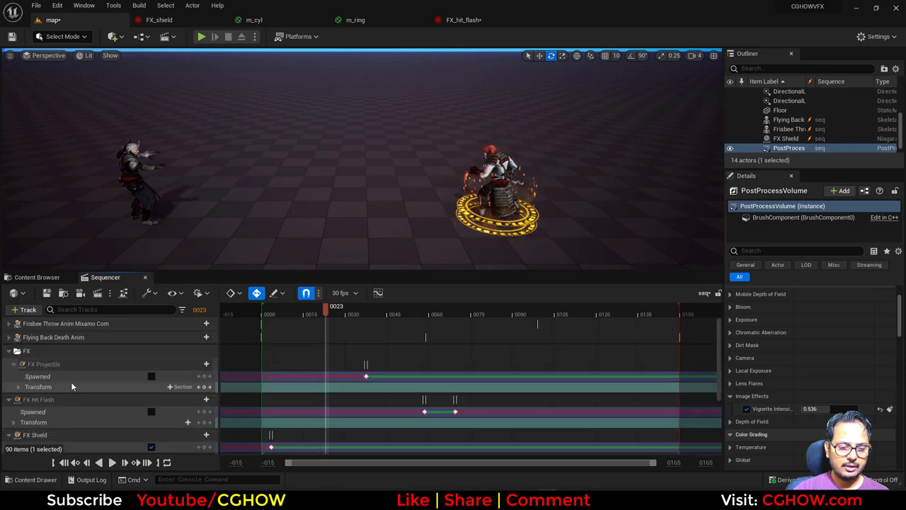
pyautogui.click(82, 295)
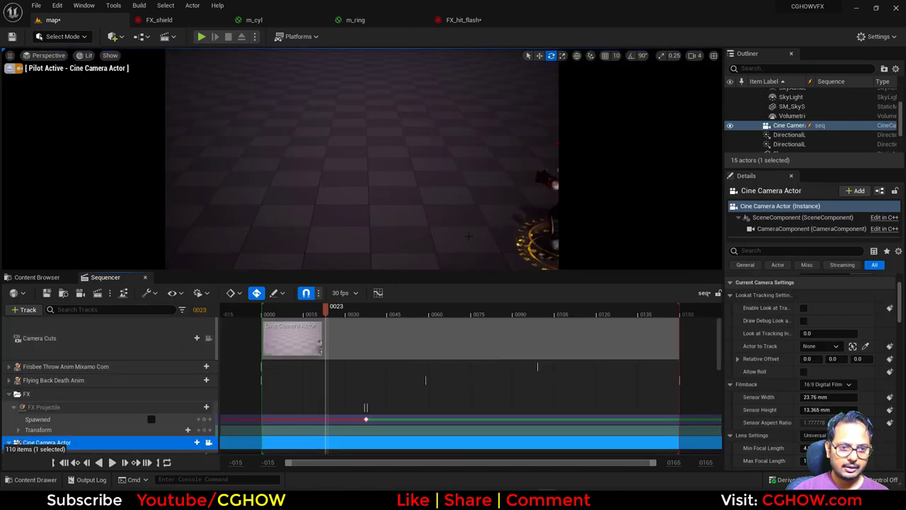
pyautogui.click(63, 462)
pyautogui.moveTo(362, 159)
pyautogui.mouseDown(button='right')
pyautogui.moveTo(403, 159)
pyautogui.moveTo(397, 206)
pyautogui.moveTo(397, 128)
pyautogui.moveTo(382, 135)
pyautogui.moveTo(382, 205)
pyautogui.moveTo(379, 159)
pyautogui.moveTo(358, 174)
pyautogui.moveTo(364, 145)
pyautogui.mouseUp(button='right')
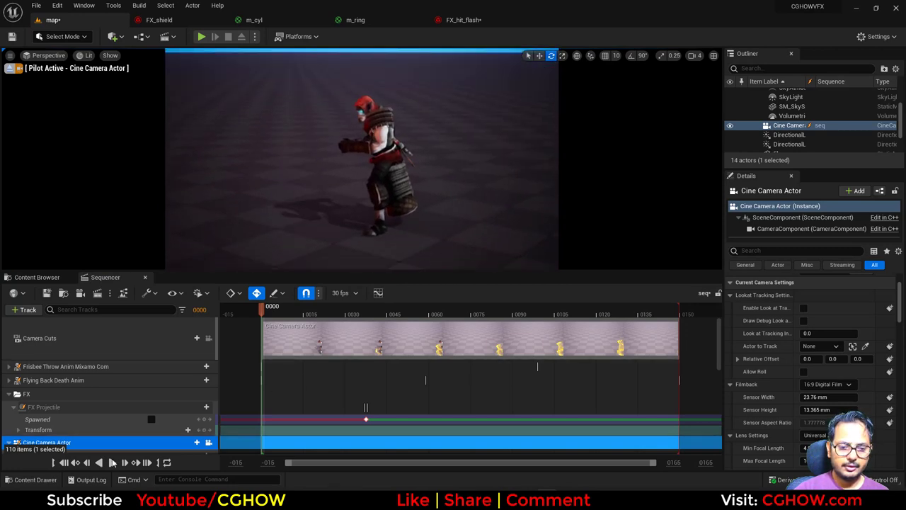
pyautogui.scroll(-4, 123, 422)
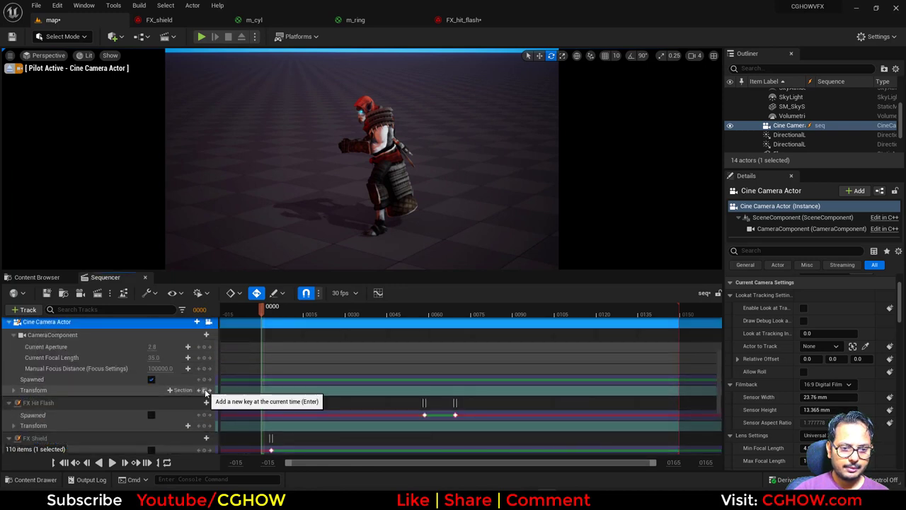
pyautogui.click(205, 389)
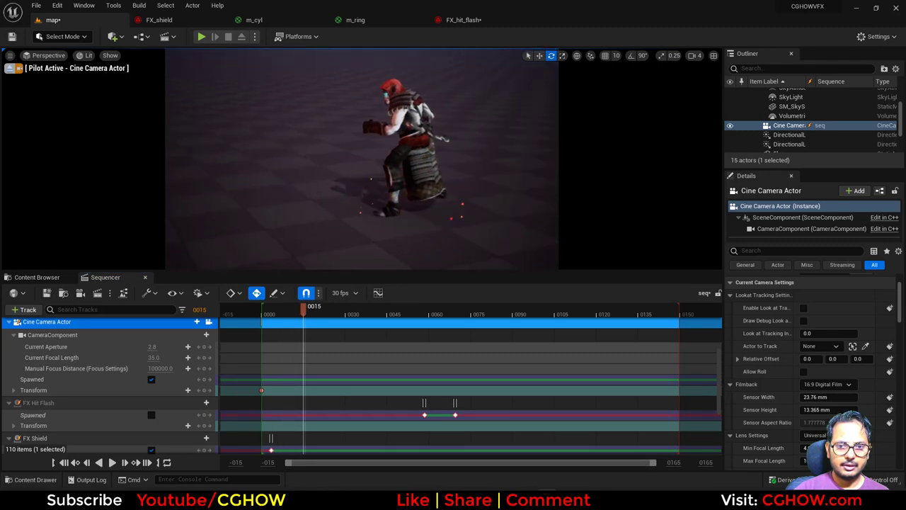
# Try an orbited camera view behind the character keyed on frame 15, and play back the move
pyautogui.moveTo(361, 159); pyautogui.dragTo(332, 159, button='right')
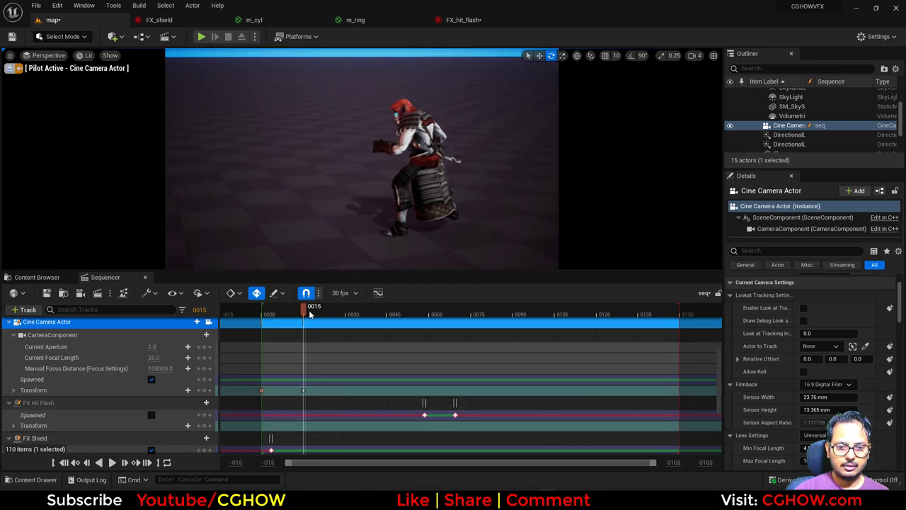
pyautogui.moveTo(309, 314); pyautogui.dragTo(238, 314)
pyautogui.click(112, 462)
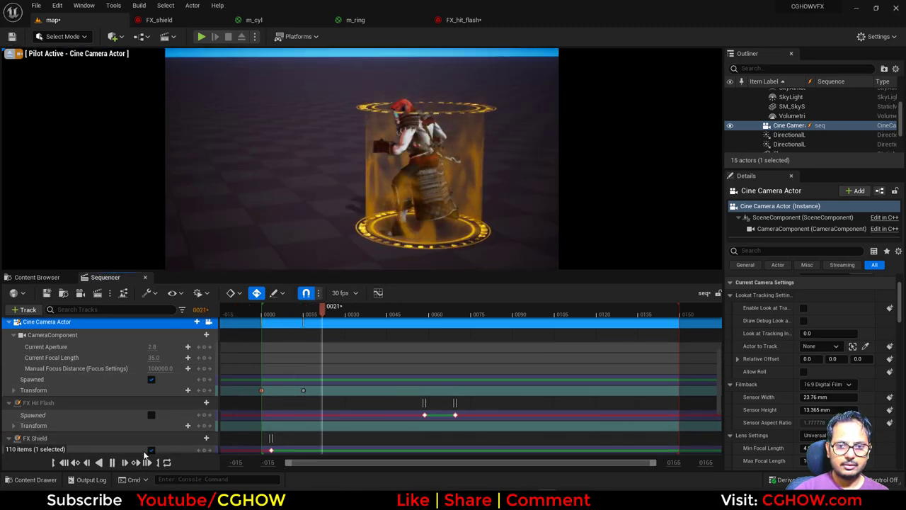
pyautogui.click(304, 314)
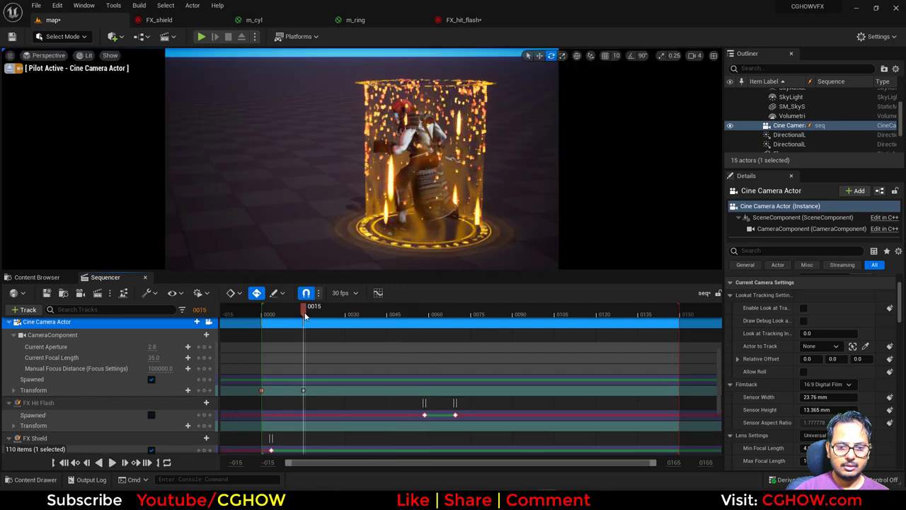
pyautogui.moveTo(304, 316); pyautogui.dragTo(281, 331)
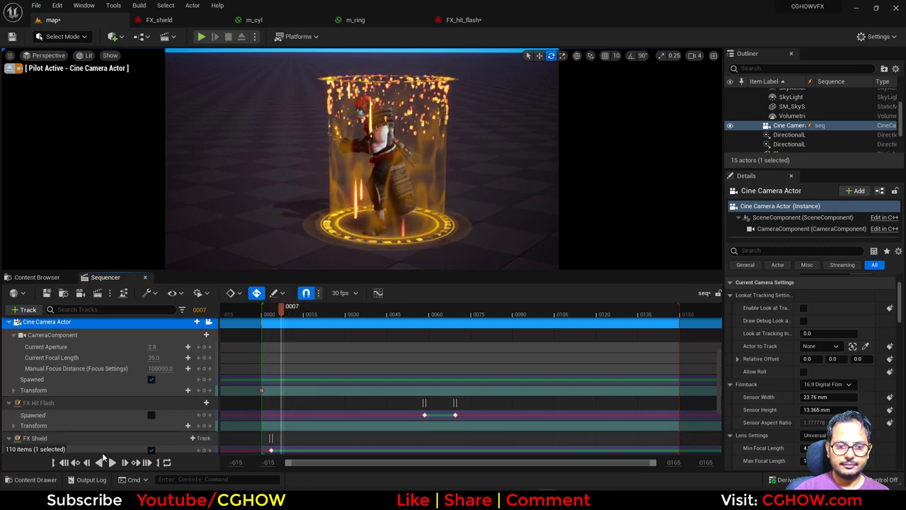
# Key adjusted camera views of the character on frames 0 and 18, and play back the camera move
pyautogui.click(65, 463)
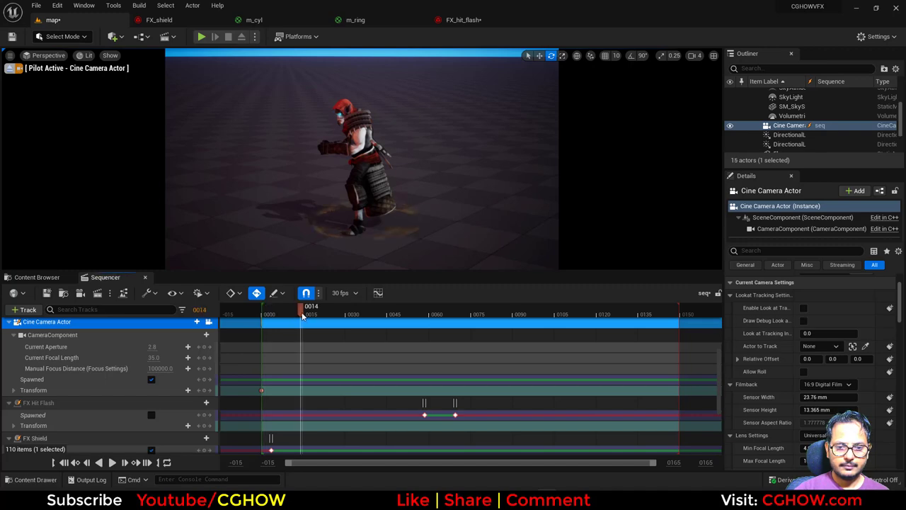
pyautogui.moveTo(303, 316); pyautogui.dragTo(312, 316)
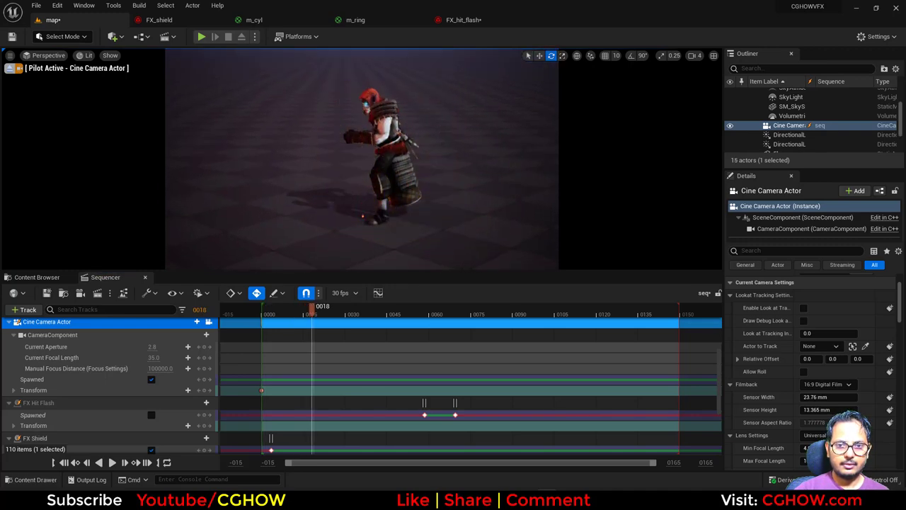
pyautogui.moveTo(312, 315); pyautogui.dragTo(251, 315)
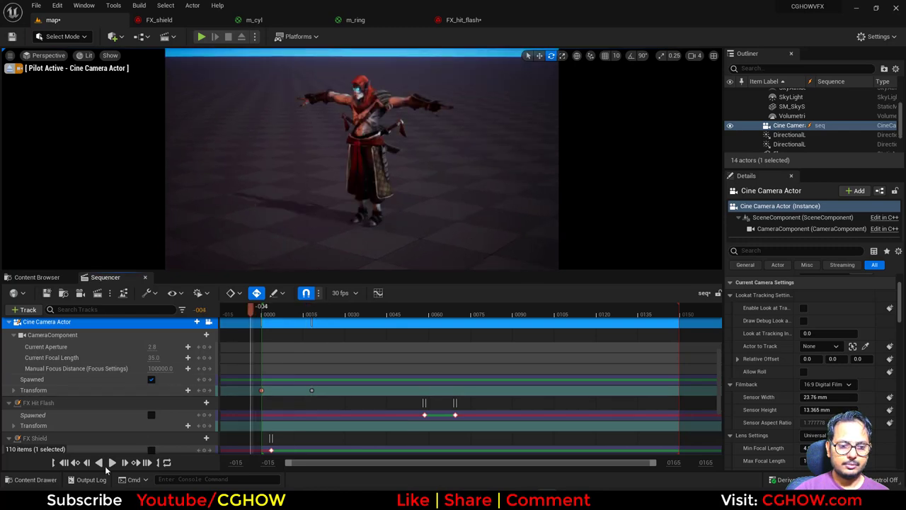
pyautogui.click(111, 464)
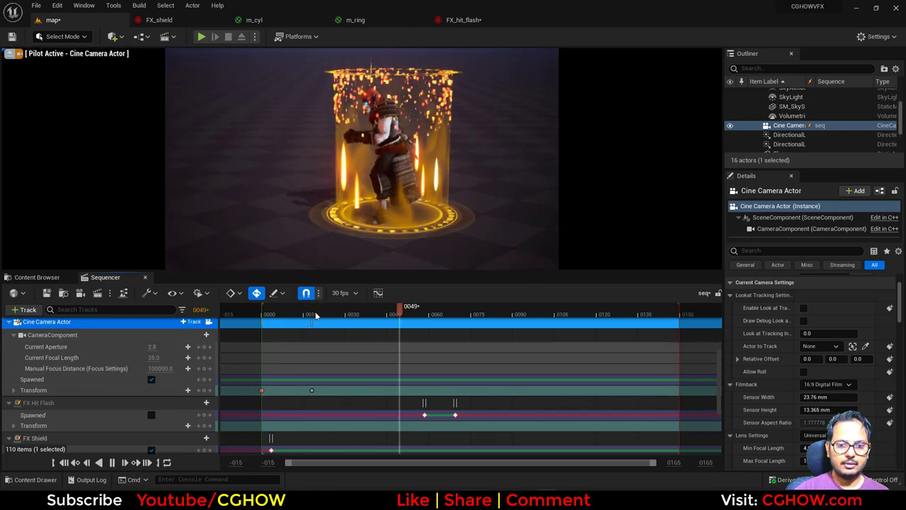
pyautogui.moveTo(316, 316)
pyautogui.mouseDown()
pyautogui.moveTo(287, 316)
pyautogui.moveTo(325, 318)
pyautogui.moveTo(309, 324)
pyautogui.mouseUp()
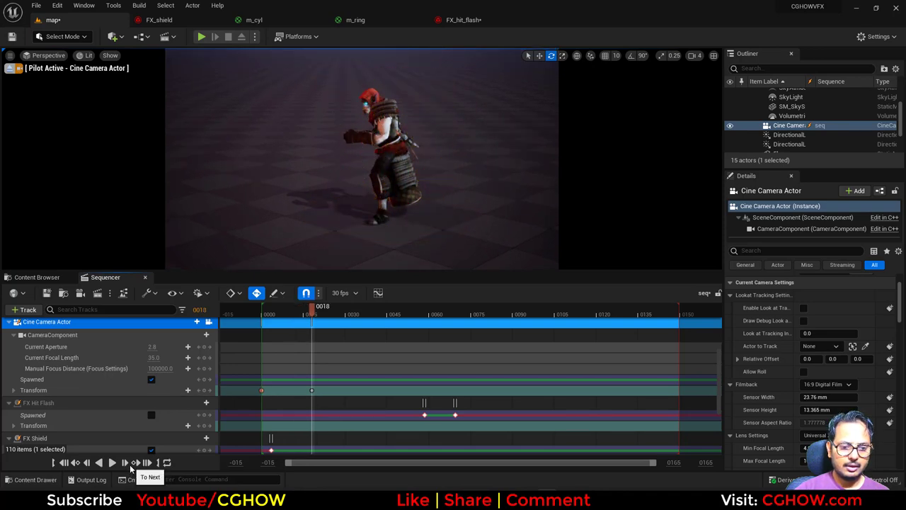
# Key a camera view framing the white-haired character on frame 19, directly after the red-hooded character's shot
pyautogui.click(126, 463)
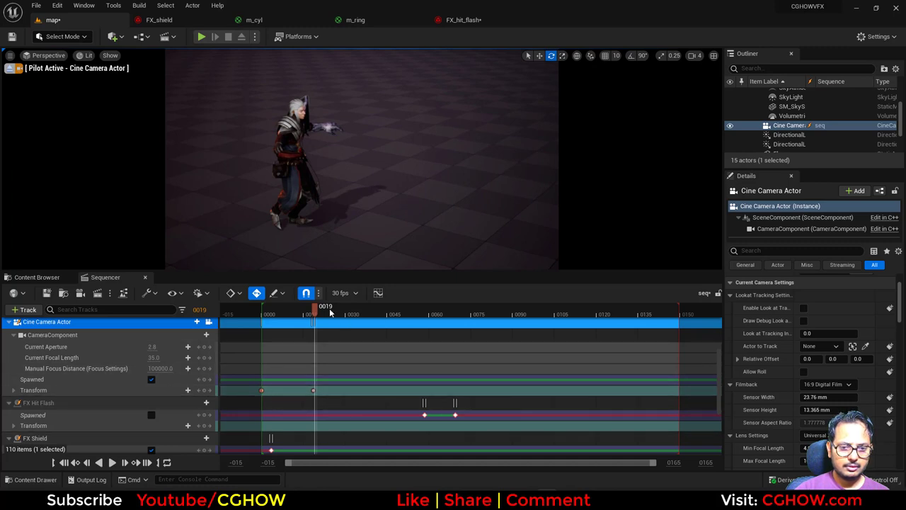
pyautogui.click(309, 312)
pyautogui.moveTo(309, 312); pyautogui.dragTo(314, 320)
# Reframe the camera on the red-hooded character at frame 18, and scrub the opening frames to review the move
pyautogui.moveTo(655, 462); pyautogui.dragTo(355, 462)
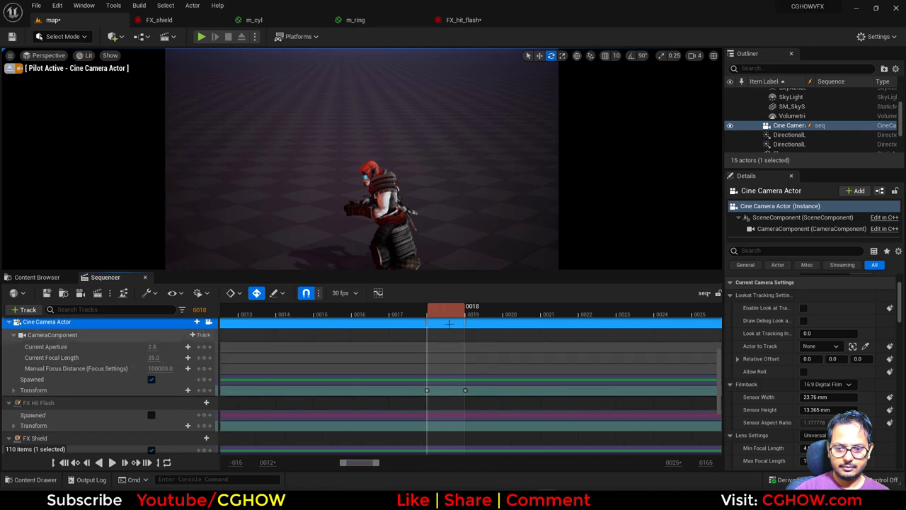
pyautogui.moveTo(446, 312); pyautogui.dragTo(433, 331)
pyautogui.moveTo(445, 234)
pyautogui.mouseDown(button='right')
pyautogui.moveTo(445, 260)
pyautogui.moveTo(435, 269)
pyautogui.moveTo(418, 205)
pyautogui.moveTo(425, 219)
pyautogui.moveTo(460, 209)
pyautogui.moveTo(453, 220)
pyautogui.mouseUp(button='right')
pyautogui.moveTo(445, 318); pyautogui.dragTo(229, 332)
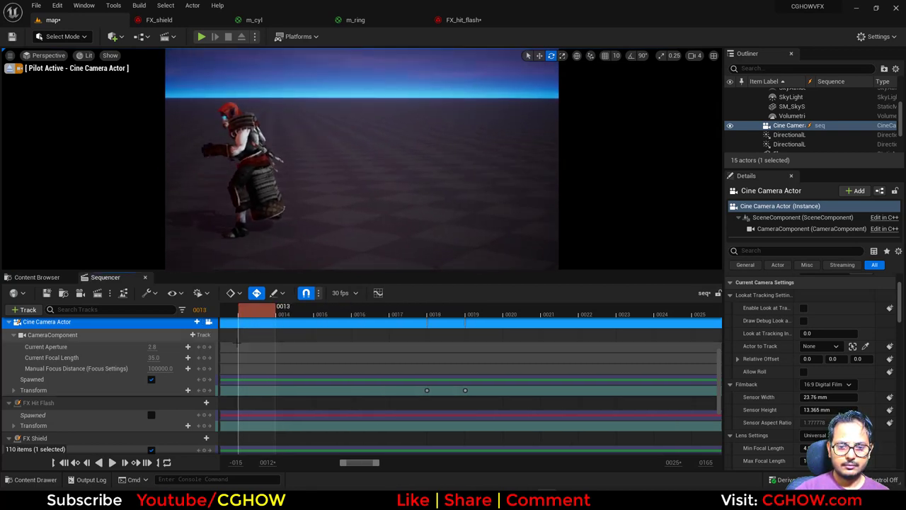
pyautogui.moveTo(339, 464); pyautogui.dragTo(309, 462)
pyautogui.moveTo(465, 313); pyautogui.dragTo(591, 356)
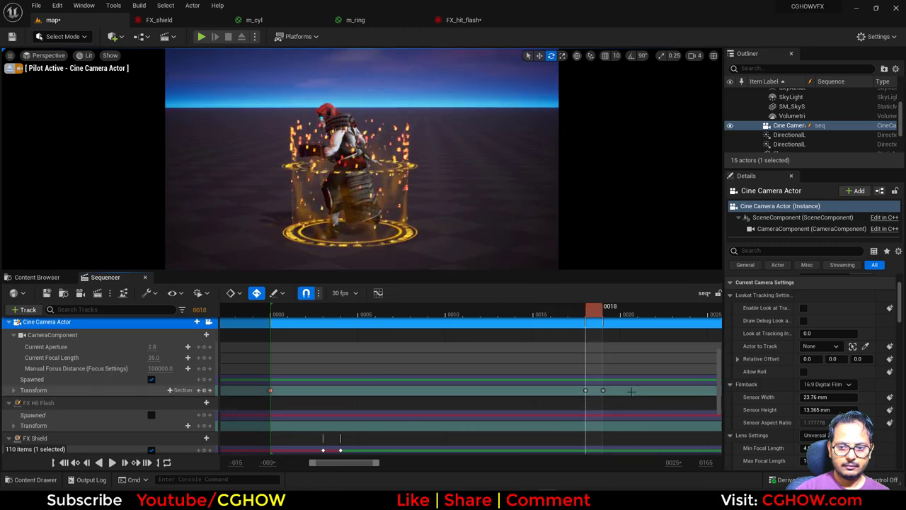
# Select the cine camera's Transform keys from frame 0 to 19 and display their curves in the curve editor
pyautogui.moveTo(624, 386); pyautogui.dragTo(233, 395)
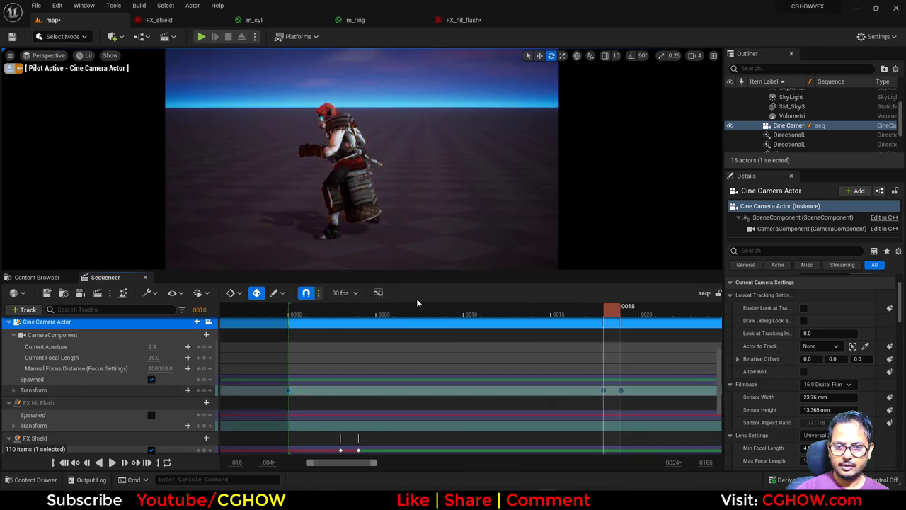
pyautogui.click(378, 293)
pyautogui.click(243, 176)
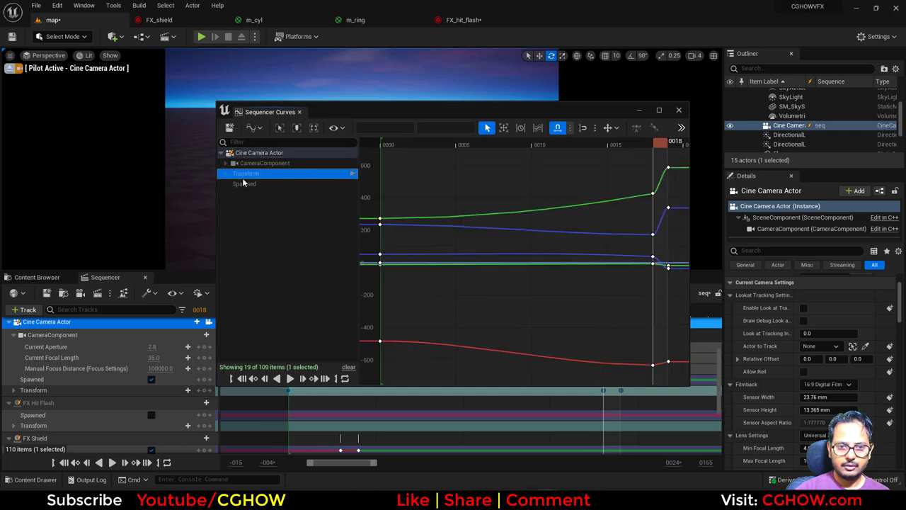
pyautogui.scroll(-1, 505, 211)
pyautogui.moveTo(615, 268); pyautogui.dragTo(434, 309, button='right')
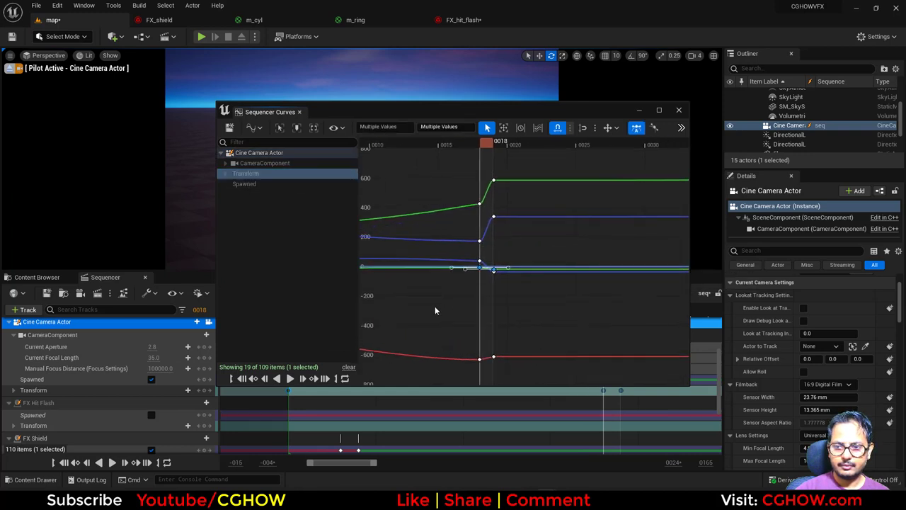
pyautogui.scroll(-5, 500, 288)
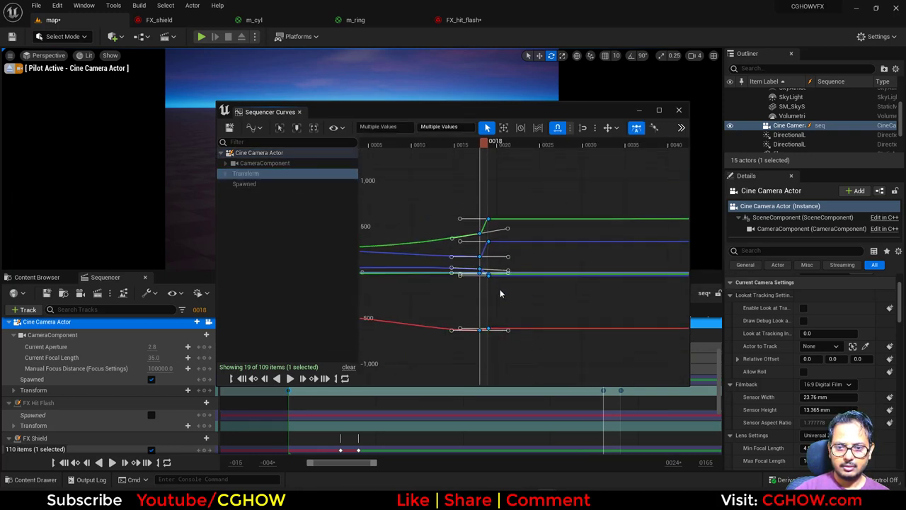
pyautogui.moveTo(519, 296); pyautogui.dragTo(605, 298, button='right')
pyautogui.hotkey('ctrl', 'a')
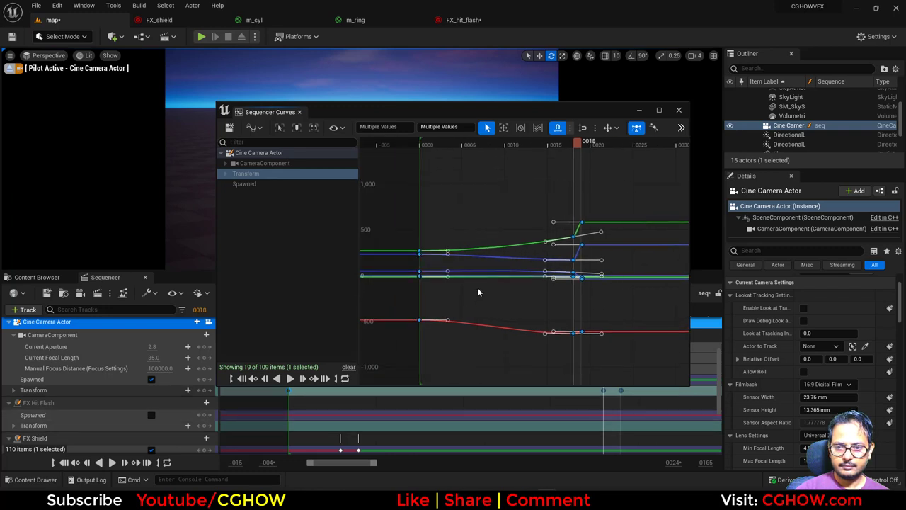
pyautogui.moveTo(575, 119); pyautogui.dragTo(577, 194)
pyautogui.press('Right')
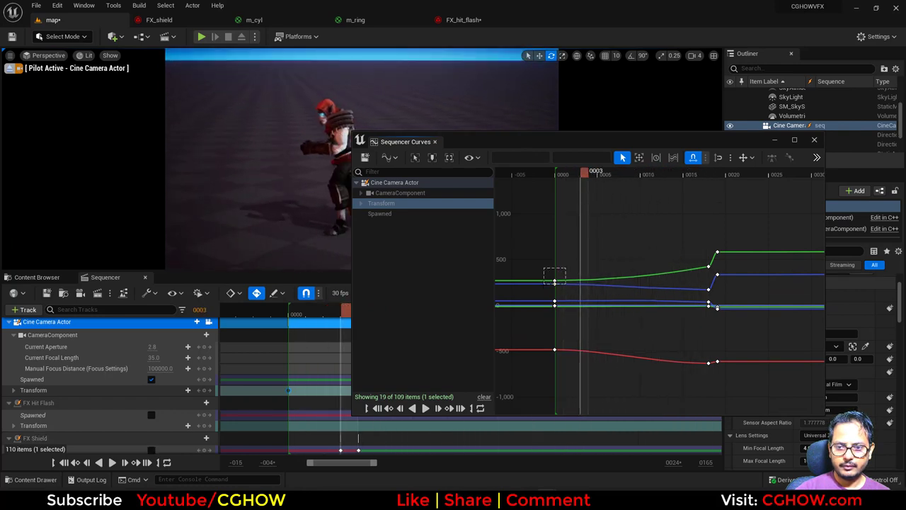
# Make the camera's Transform keys on frames 0 and 18 linear, check the cut at frame 19, and close the curve editor
pyautogui.moveTo(564, 284); pyautogui.dragTo(555, 285)
pyautogui.press('4')
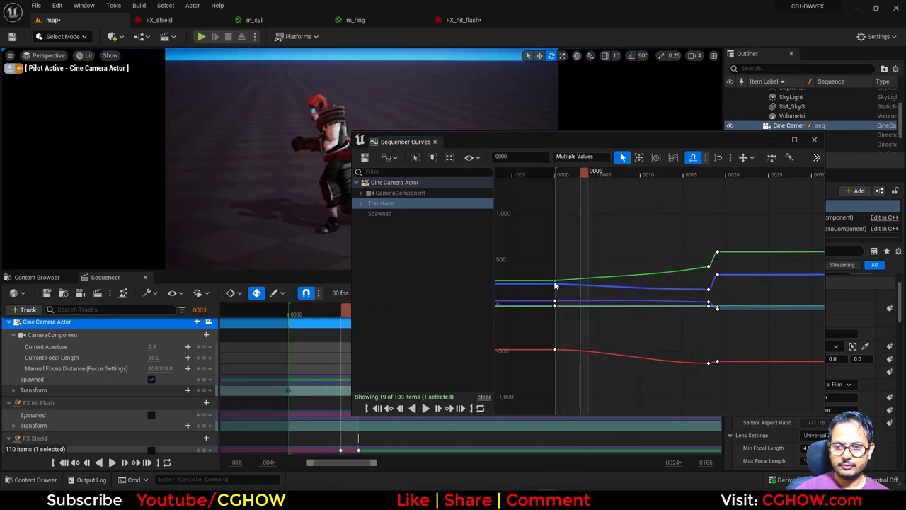
pyautogui.moveTo(557, 365); pyautogui.dragTo(566, 371)
pyautogui.press('4')
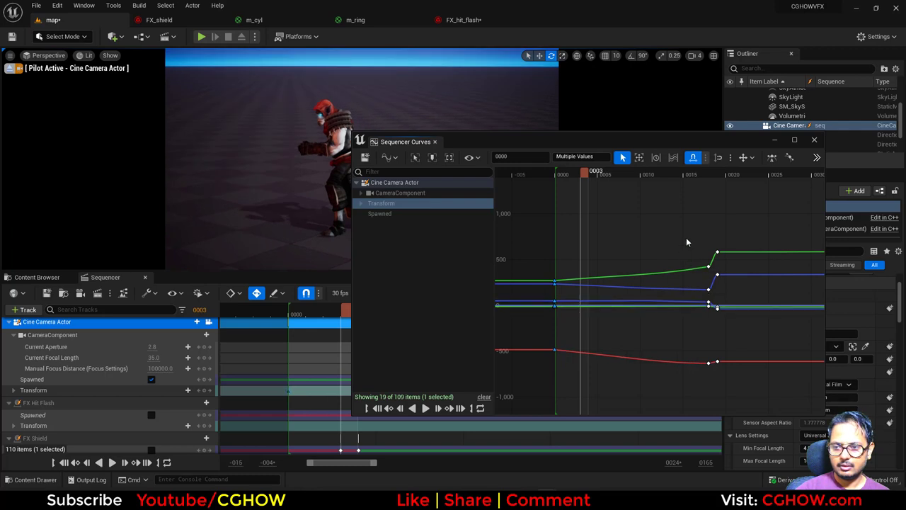
pyautogui.click(709, 392)
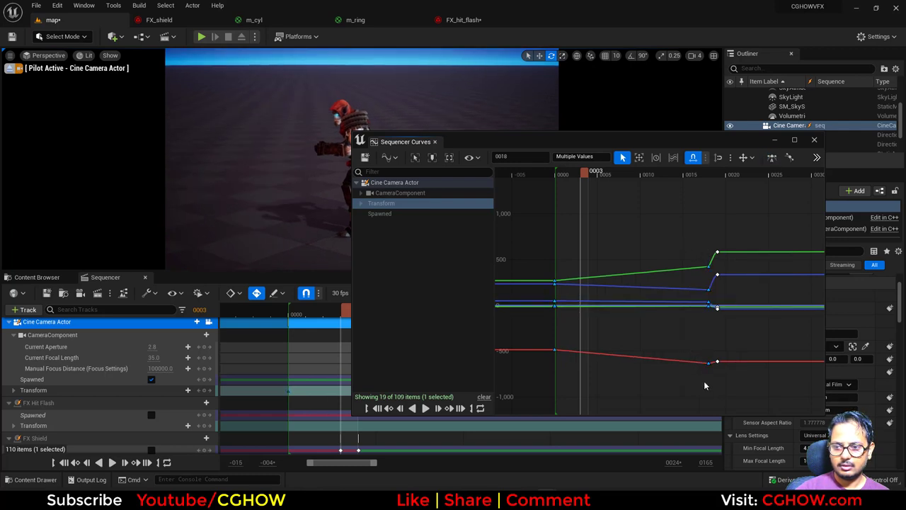
pyautogui.moveTo(593, 171); pyautogui.dragTo(721, 218)
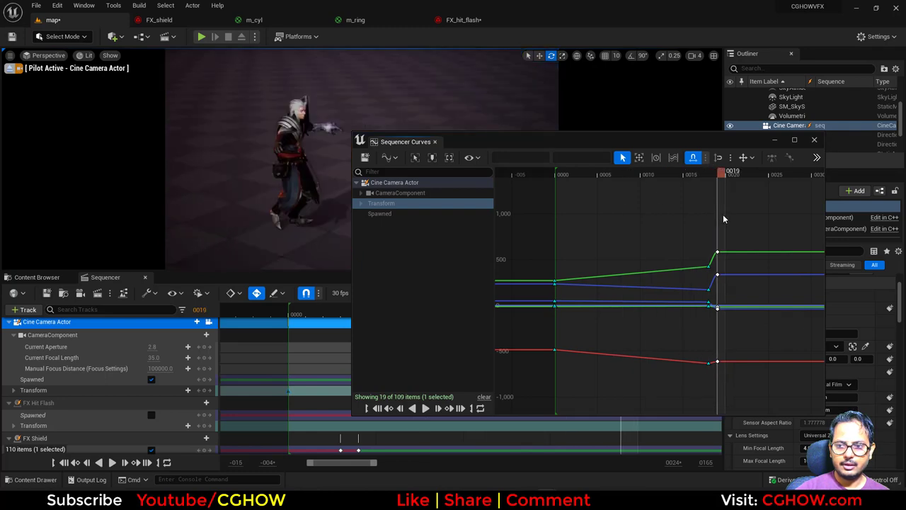
pyautogui.click(814, 139)
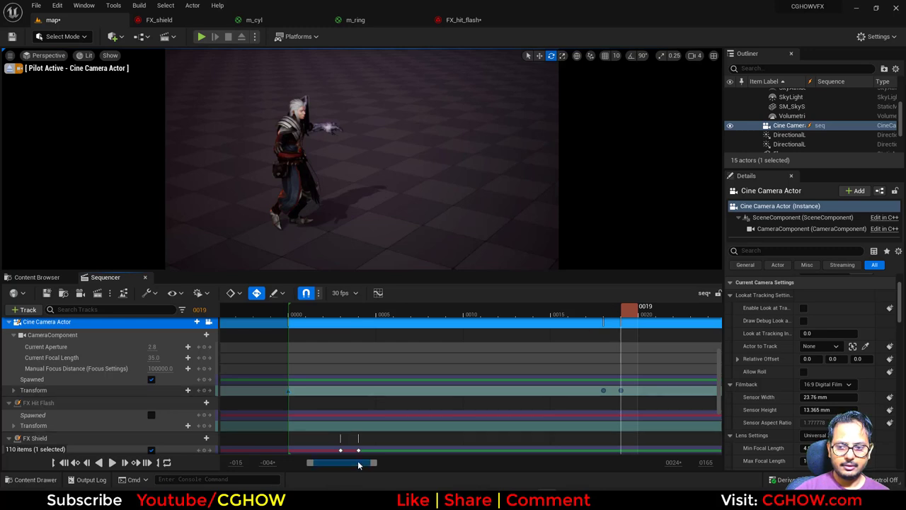
# Key camera views of the white-haired character on frames 38 and 39, with a lower side angle on 39, and play back the sequence
pyautogui.moveTo(379, 465); pyautogui.dragTo(468, 465)
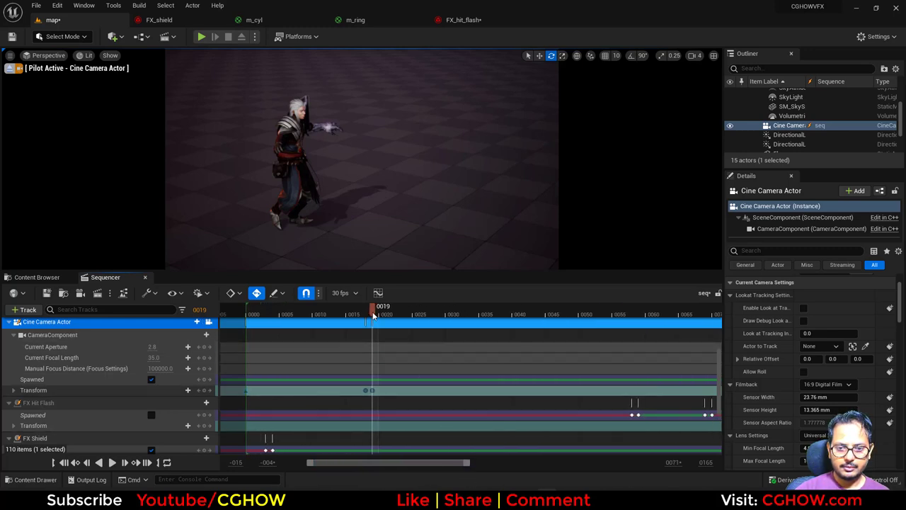
pyautogui.moveTo(380, 318); pyautogui.dragTo(503, 340)
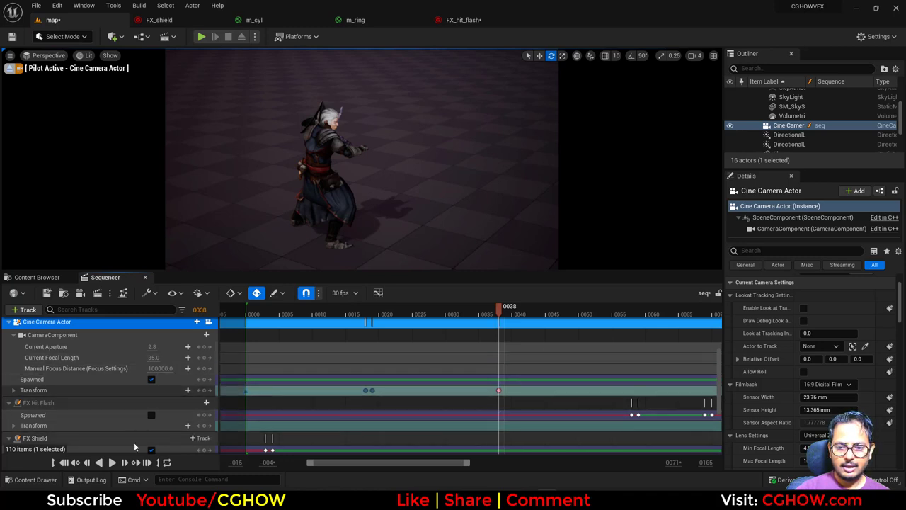
pyautogui.moveTo(447, 212)
pyautogui.mouseDown(button='right')
pyautogui.moveTo(538, 213)
pyautogui.moveTo(447, 212)
pyautogui.moveTo(448, 226)
pyautogui.moveTo(447, 170)
pyautogui.moveTo(431, 213)
pyautogui.moveTo(460, 205)
pyautogui.mouseUp(button='right')
pyautogui.press('s')
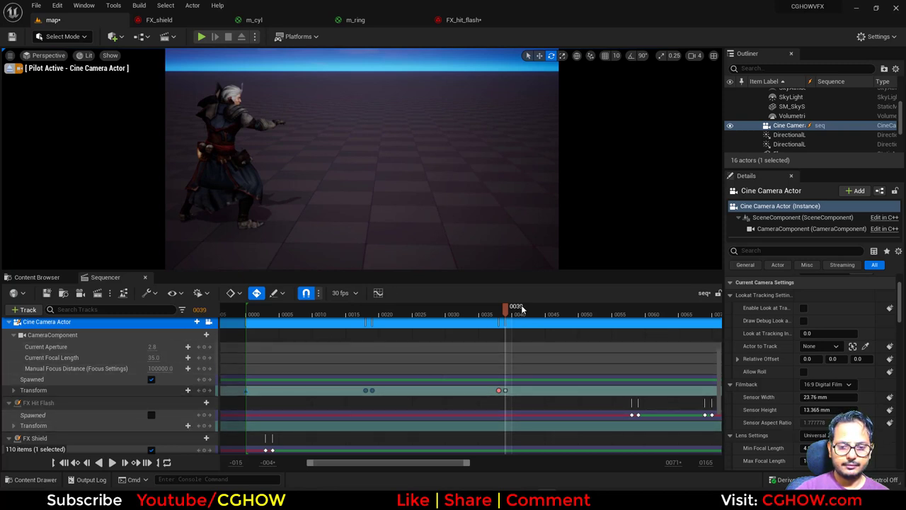
pyautogui.moveTo(468, 463); pyautogui.dragTo(654, 464)
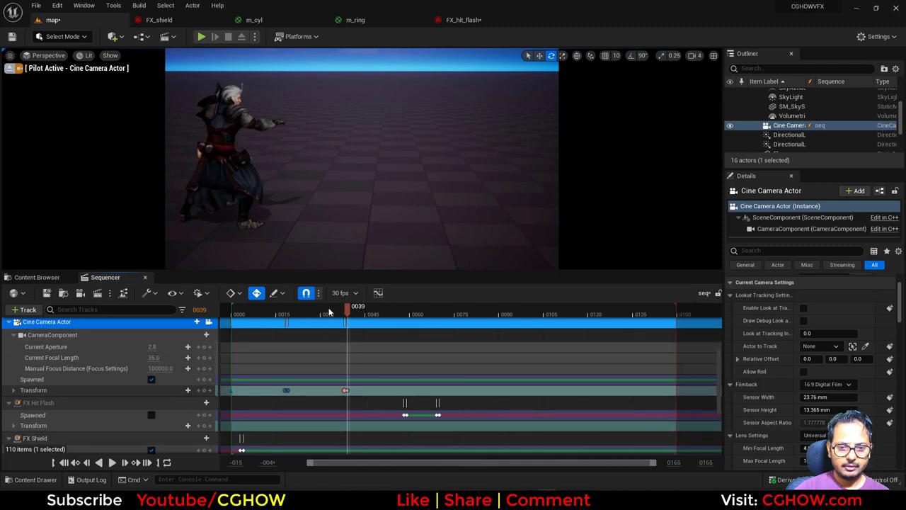
pyautogui.click(112, 462)
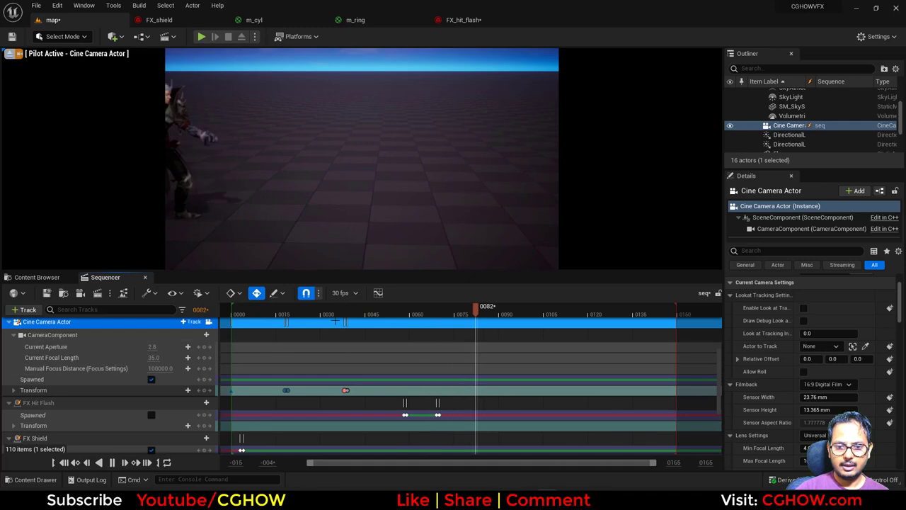
# Key a camera view of the red-hooded character on frame 53, and play back the sequence to review the pan
pyautogui.moveTo(351, 315); pyautogui.dragTo(364, 323)
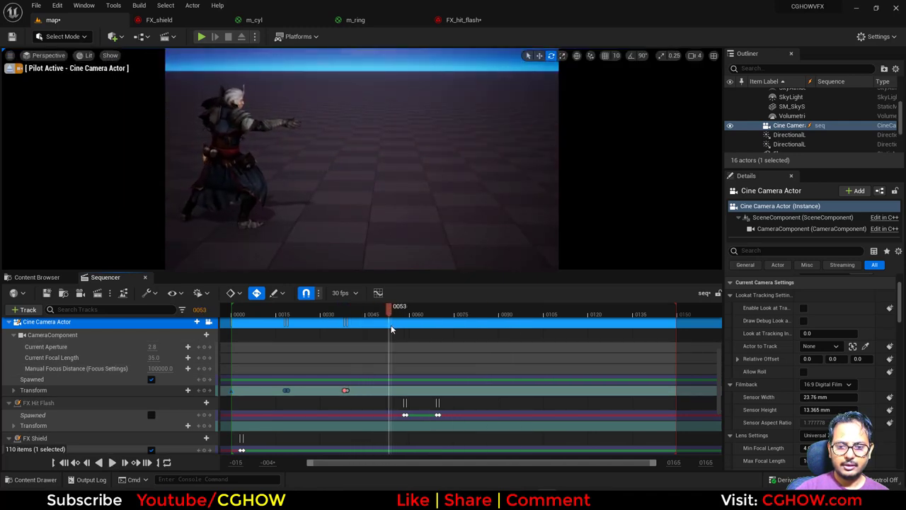
pyautogui.moveTo(409, 207); pyautogui.dragTo(409, 207, button='middle')
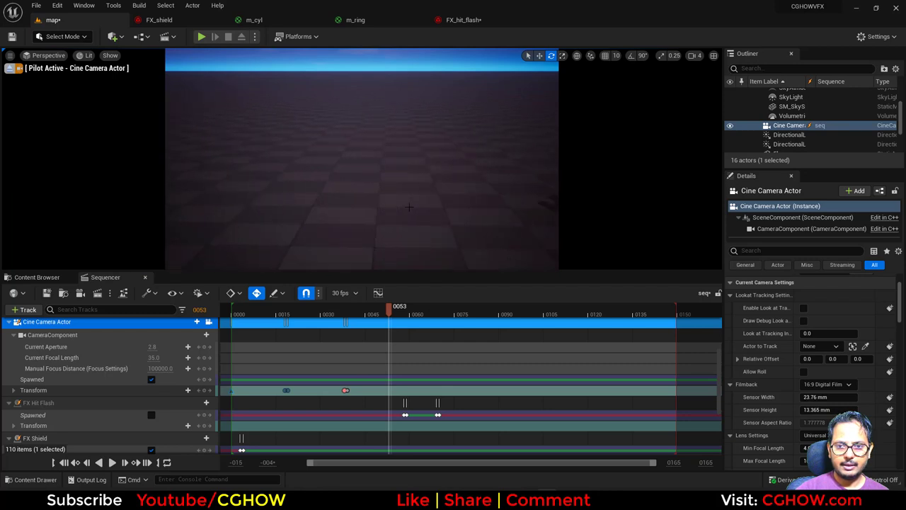
pyautogui.moveTo(408, 207); pyautogui.dragTo(408, 207, button='right')
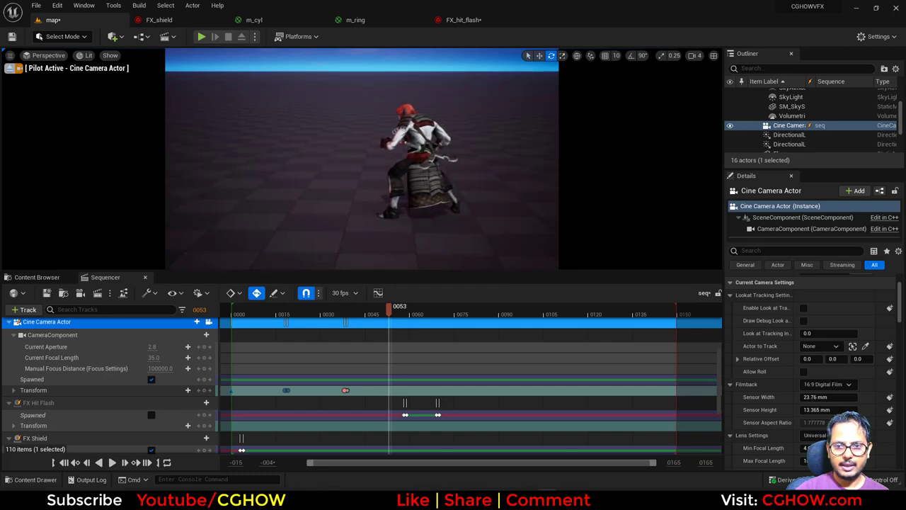
pyautogui.moveTo(388, 312); pyautogui.dragTo(162, 345)
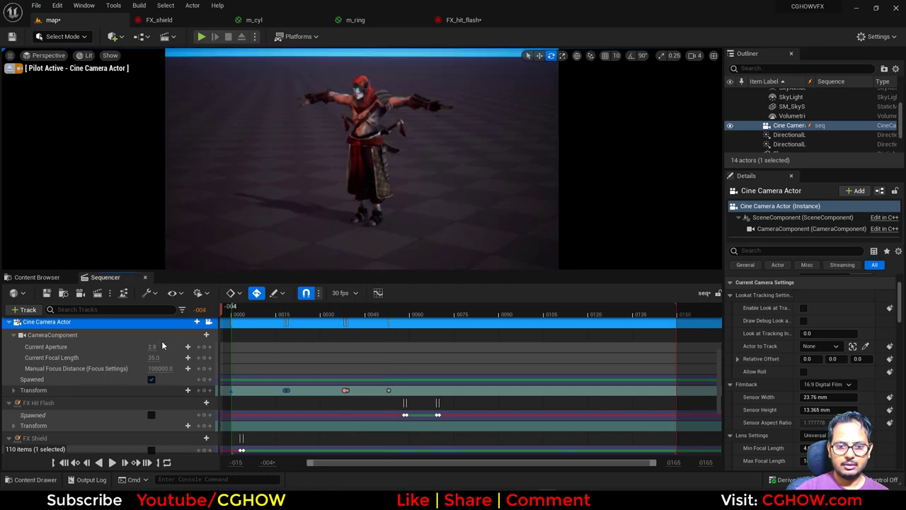
pyautogui.click(124, 462)
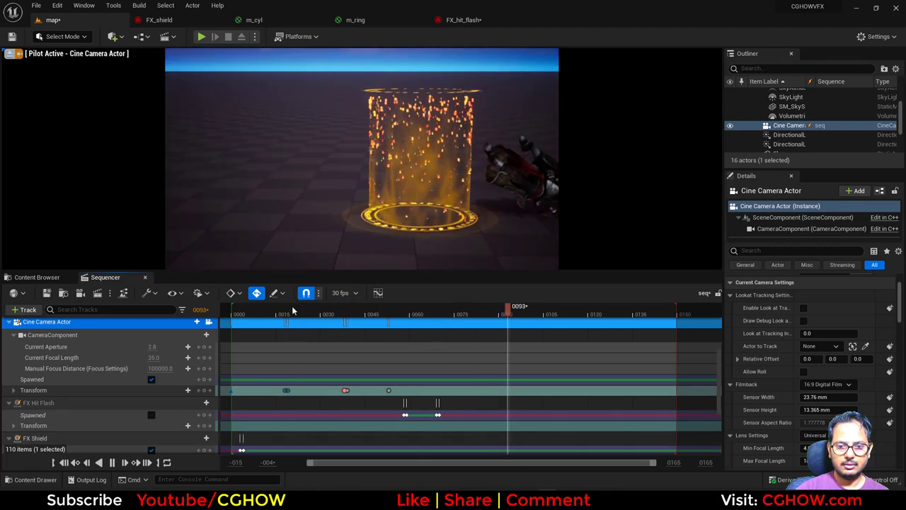
pyautogui.moveTo(290, 311); pyautogui.dragTo(374, 325)
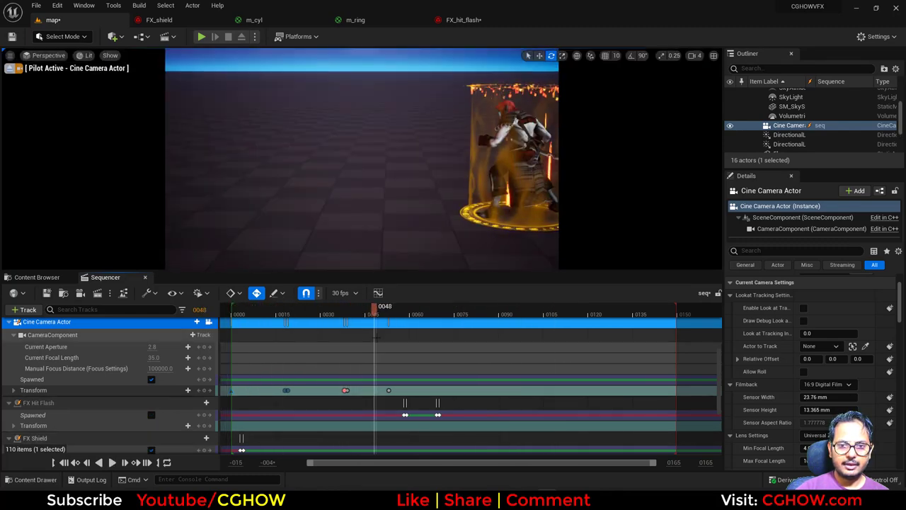
# Open FX_projectile and set the ball emitter's fixed bounds to a minimum of -1000 and a maximum of 1000
pyautogui.click(37, 277)
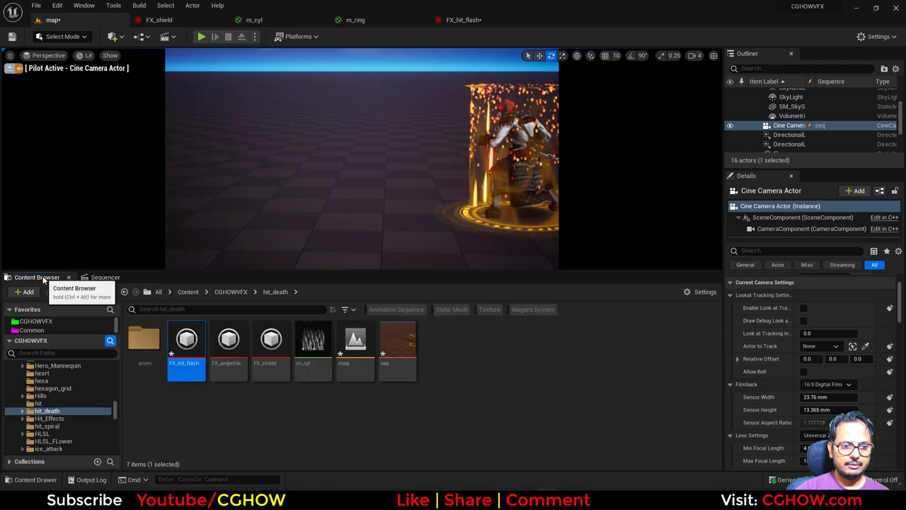
pyautogui.doubleClick(226, 354)
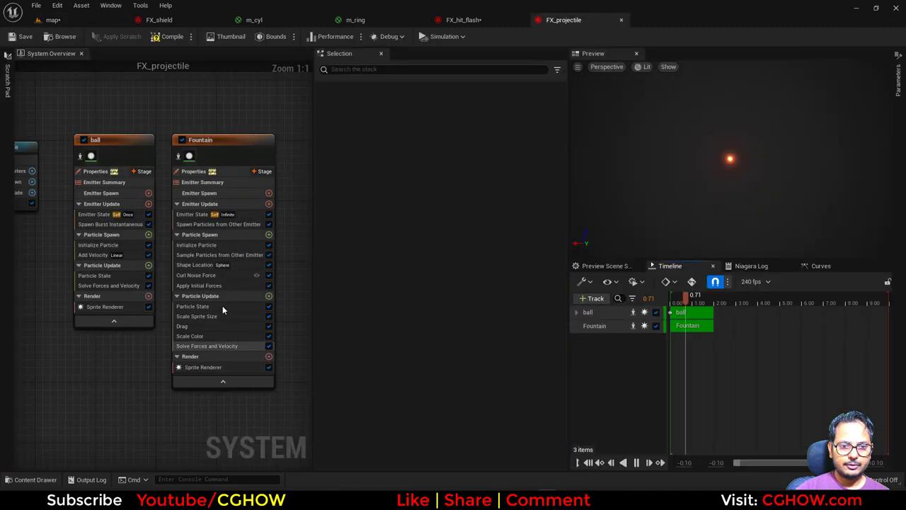
pyautogui.click(96, 172)
pyautogui.click(322, 175)
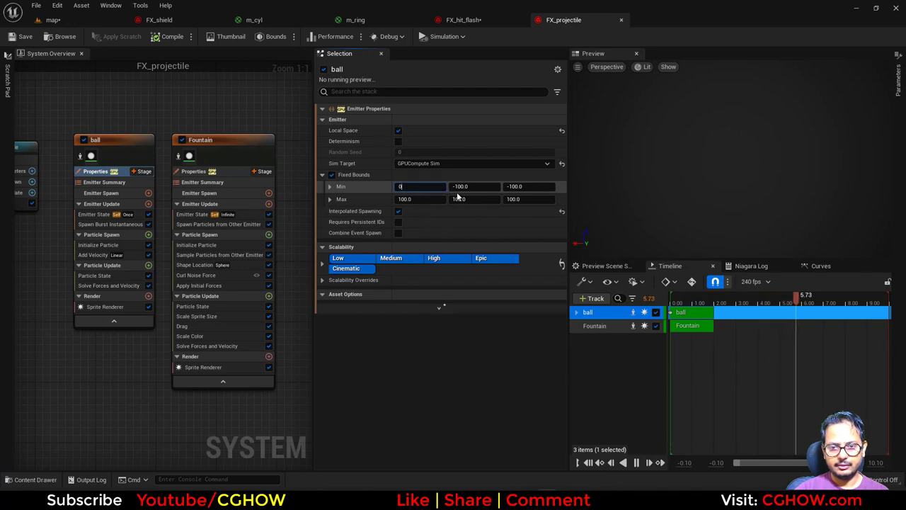
pyautogui.write('-1000.0')
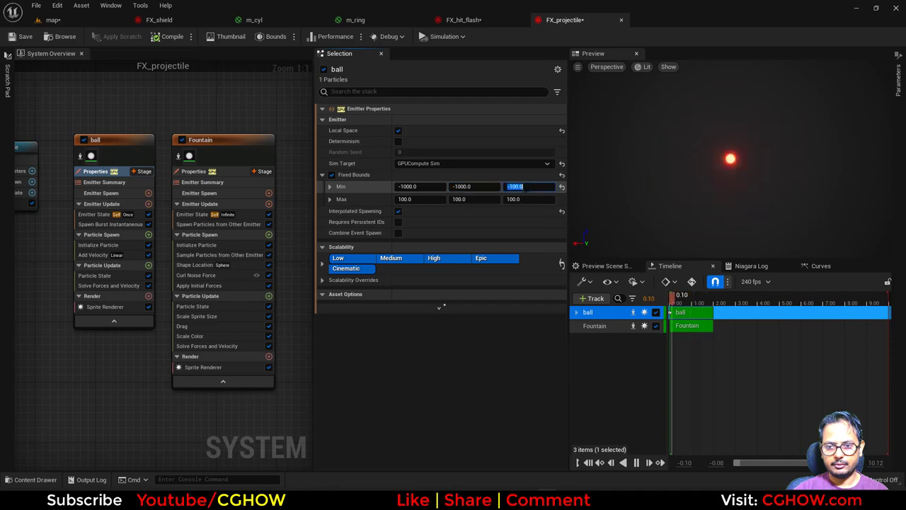
pyautogui.click(516, 186)
pyautogui.write('-1000')
pyautogui.press('Return')
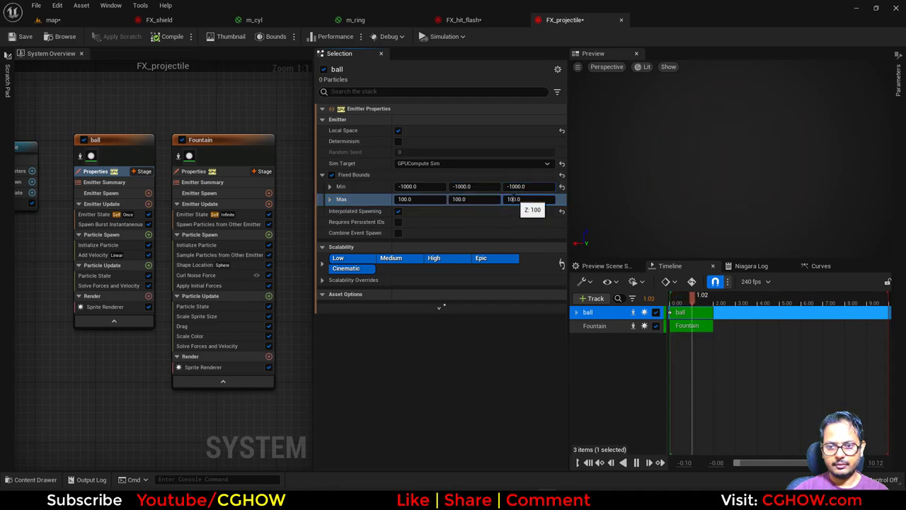
pyautogui.press('Return')
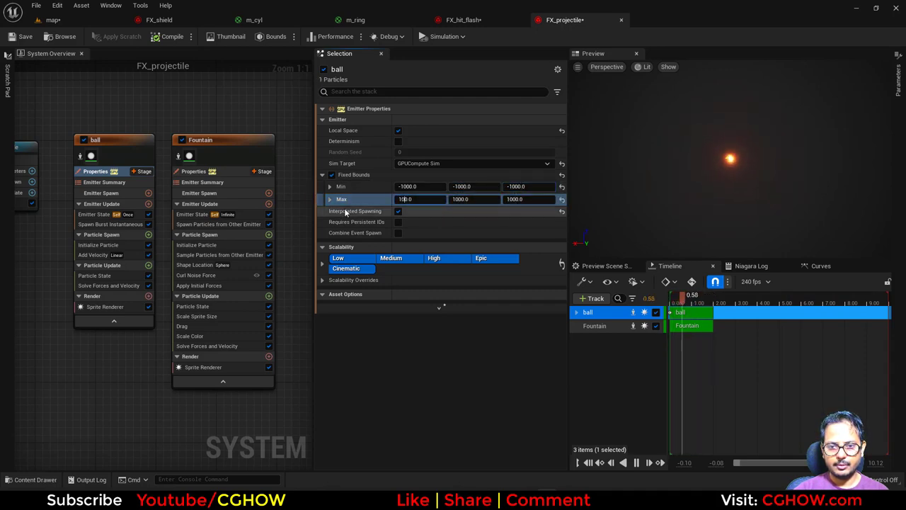
# Set the Fountain emitter's fixed bounds to a minimum of -1000 and a maximum of 1000, and save FX_projectile
pyautogui.click(191, 173)
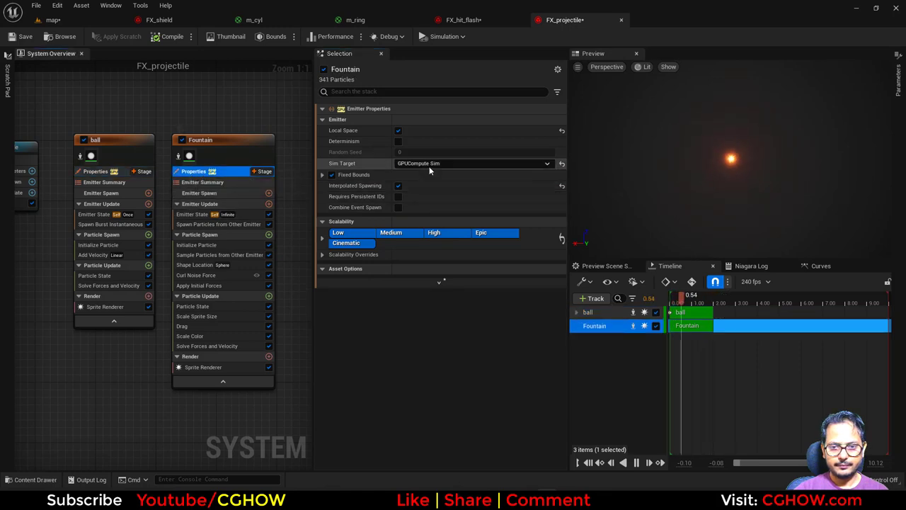
pyautogui.click(323, 175)
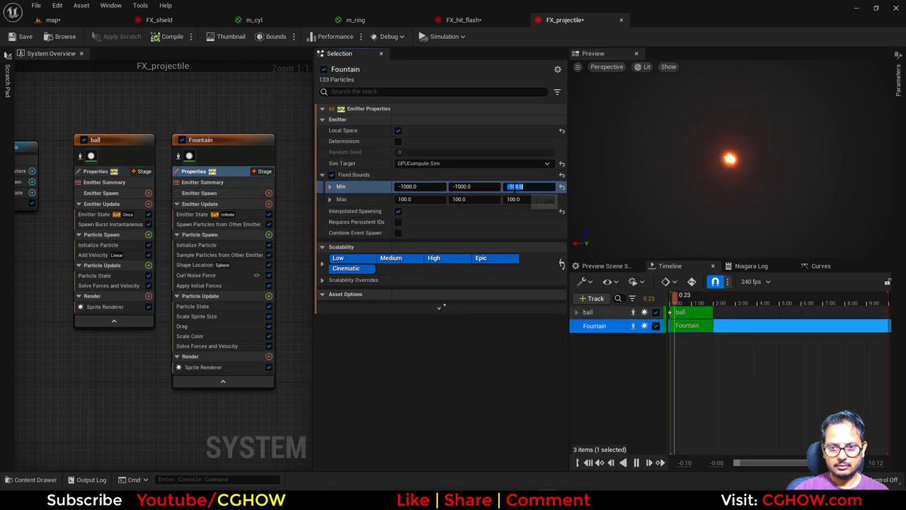
pyautogui.write('1000')
pyautogui.press('Return')
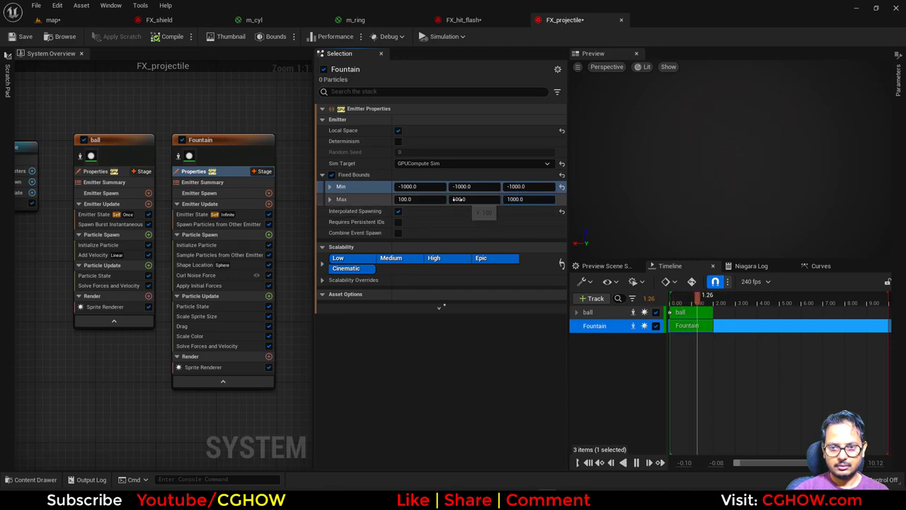
pyautogui.write('1000')
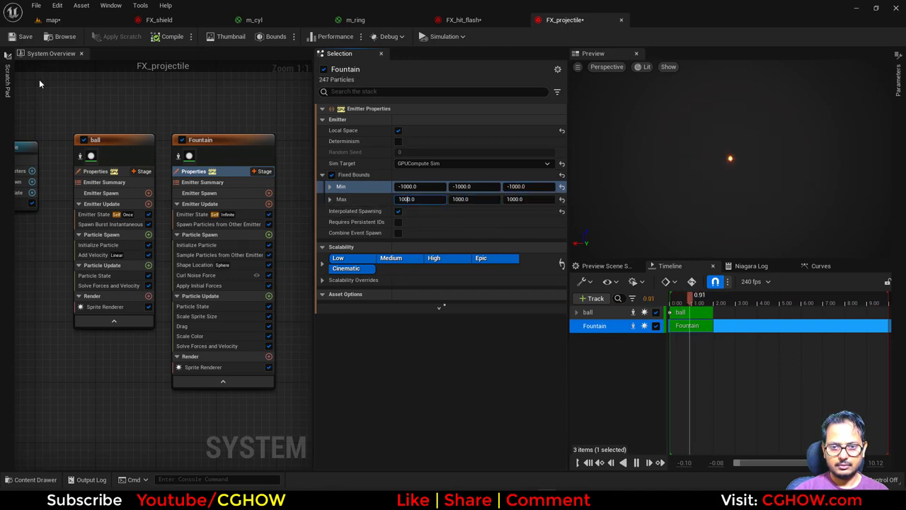
pyautogui.click(19, 39)
# Return to the map, save all modified assets, and play back the sequence from the start
pyautogui.click(51, 19)
pyautogui.click(102, 292)
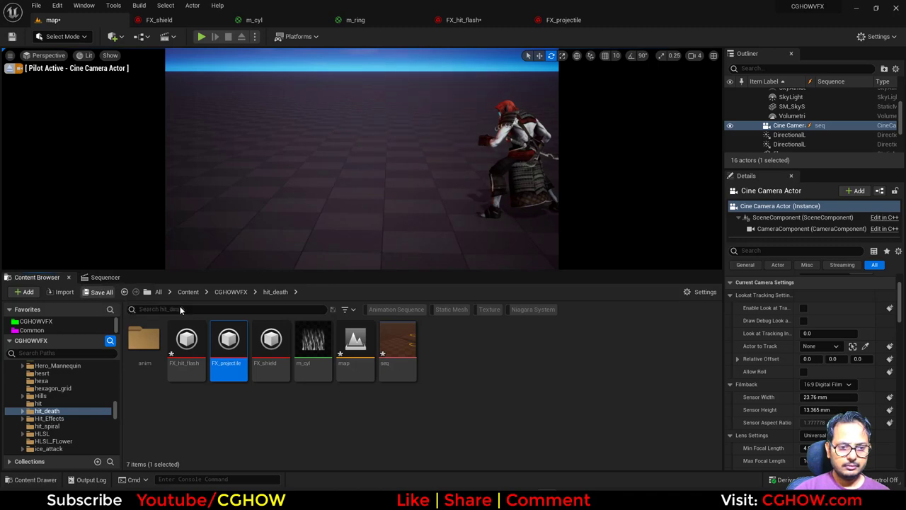
pyautogui.click(528, 355)
pyautogui.click(114, 276)
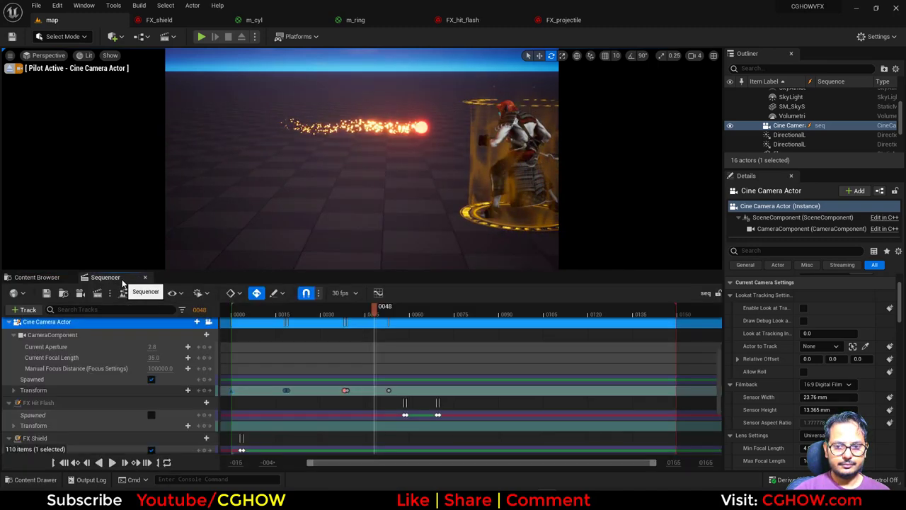
pyautogui.click(76, 463)
pyautogui.click(115, 463)
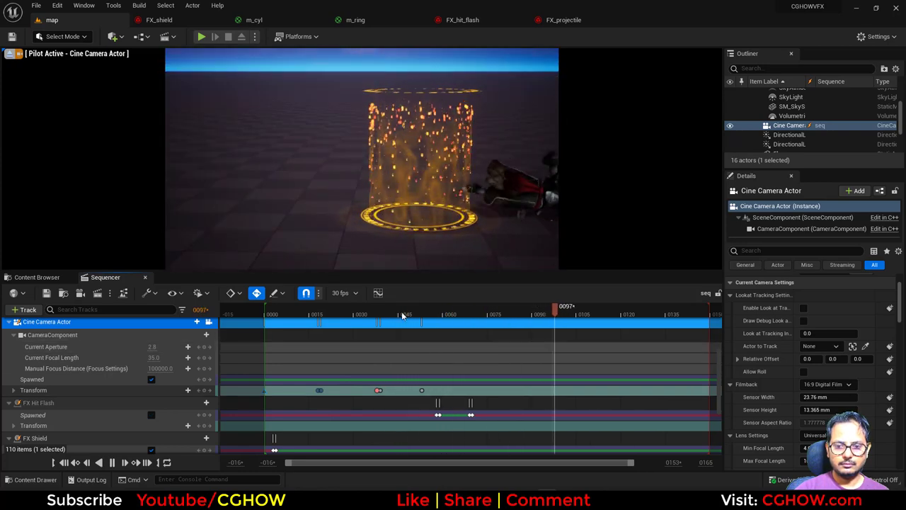
# Key a camera view on frame 63 that pans past the red-hooded character, and play back the sequence
pyautogui.click(428, 314)
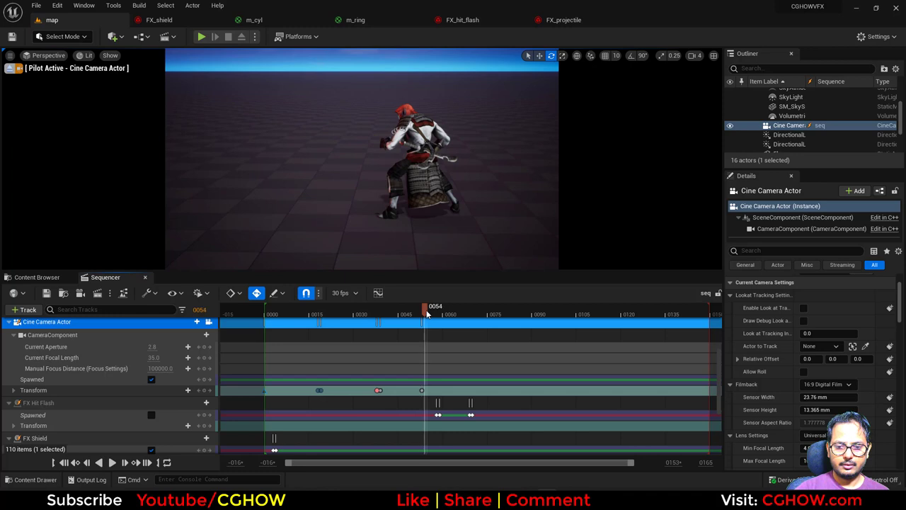
pyautogui.moveTo(430, 315)
pyautogui.mouseDown()
pyautogui.moveTo(390, 316)
pyautogui.moveTo(422, 323)
pyautogui.mouseUp()
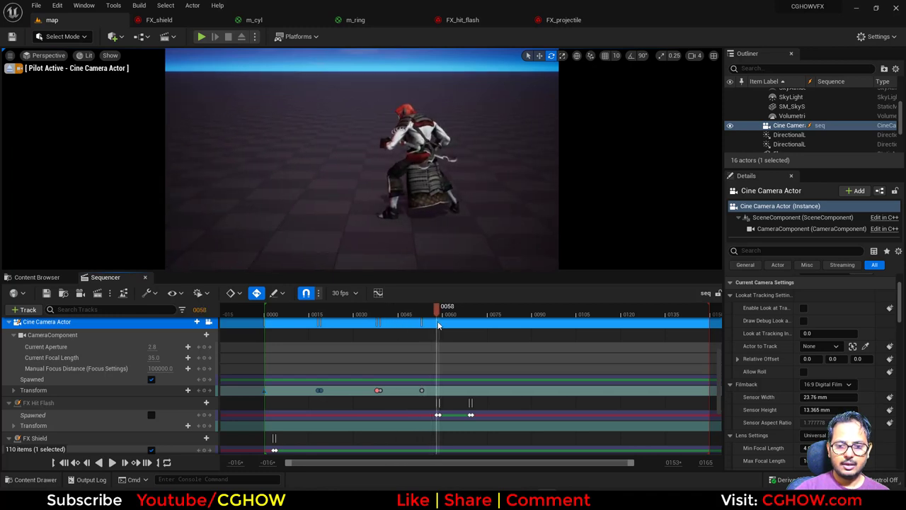
pyautogui.moveTo(438, 324); pyautogui.dragTo(450, 324)
pyautogui.moveTo(460, 248); pyautogui.dragTo(509, 252, button='right')
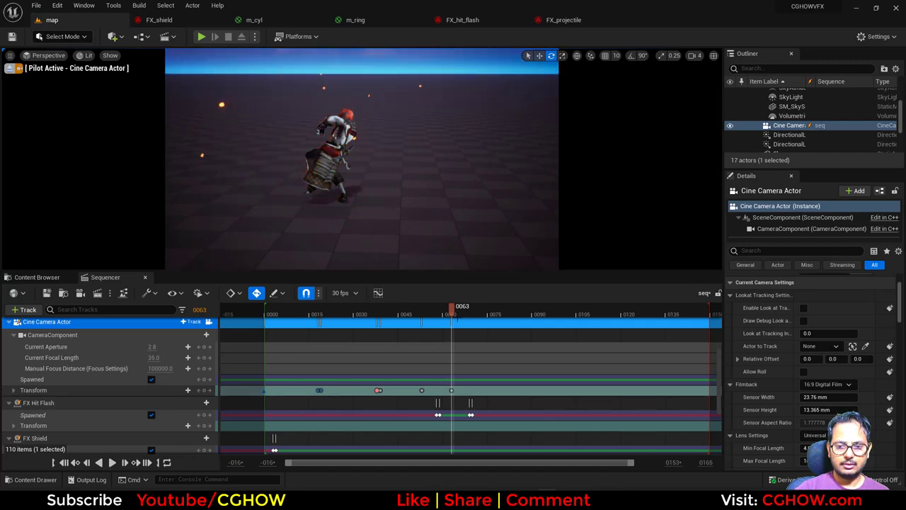
pyautogui.click(402, 318)
pyautogui.moveTo(402, 318); pyautogui.dragTo(212, 350)
pyautogui.click(101, 462)
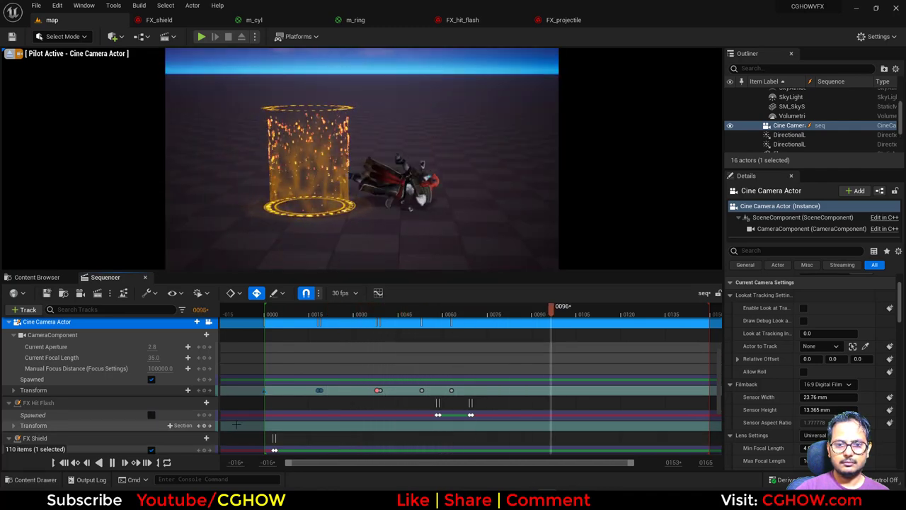
# Copy the camera's frame 53 Transform key to frame 57, play back the sequence, and park the playhead on frame 45
pyautogui.click(333, 314)
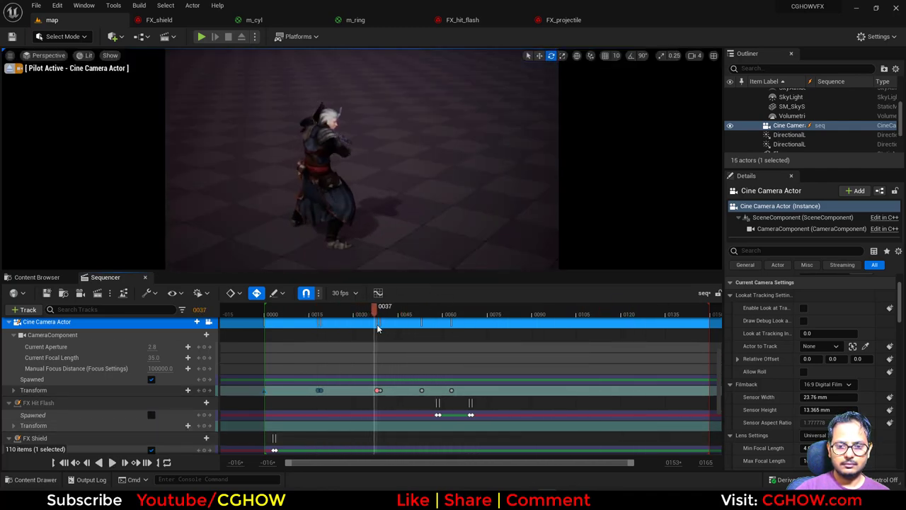
pyautogui.moveTo(378, 327); pyautogui.dragTo(436, 339)
pyautogui.click(422, 390)
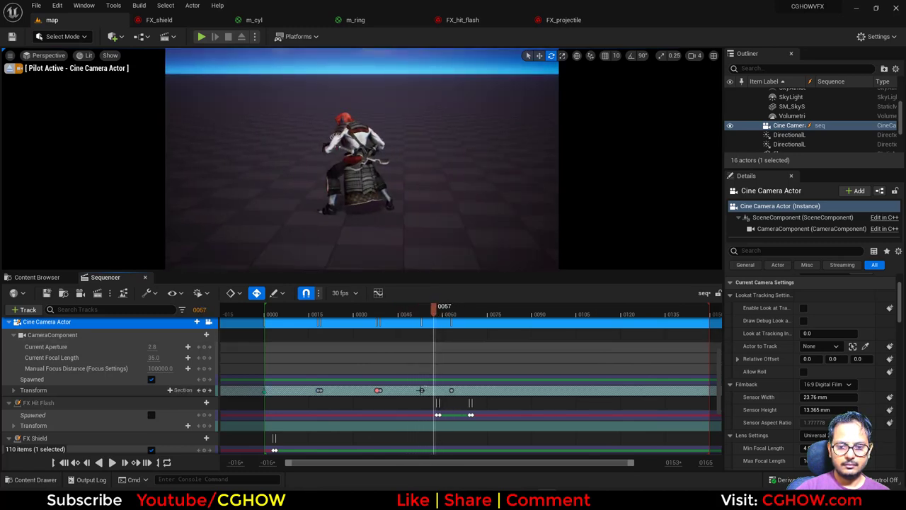
pyautogui.hotkey('ctrl', 'v')
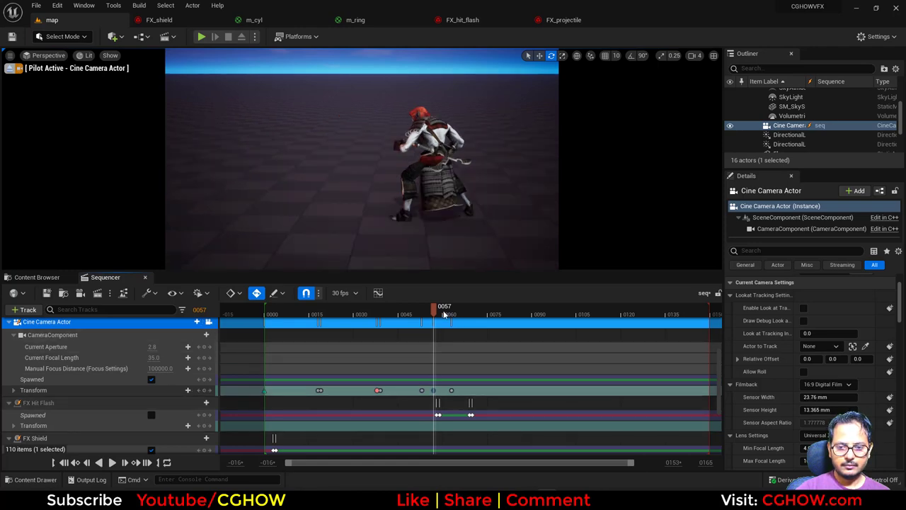
pyautogui.moveTo(444, 314); pyautogui.dragTo(177, 370)
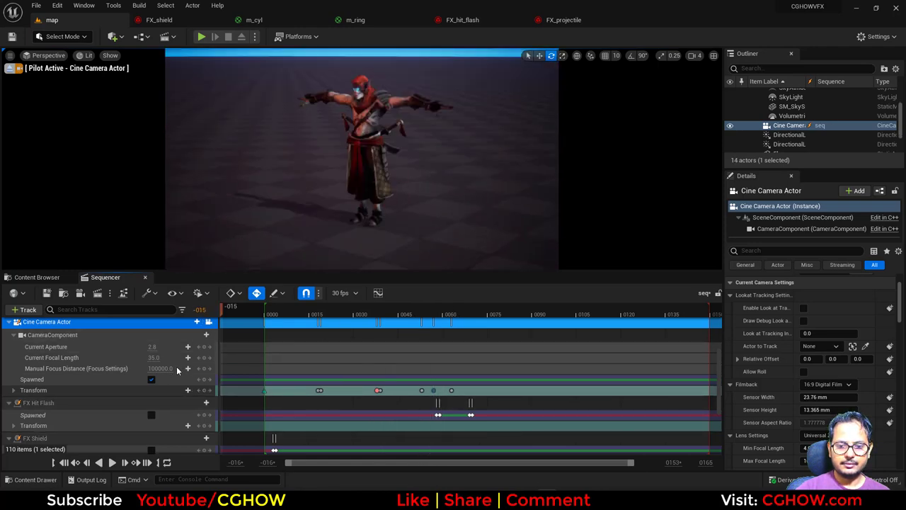
pyautogui.click(112, 463)
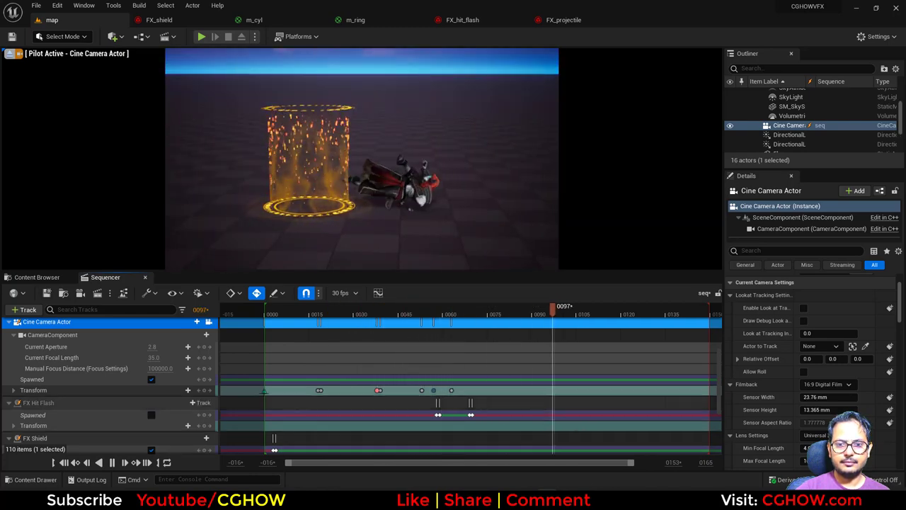
pyautogui.moveTo(367, 312); pyautogui.dragTo(398, 313)
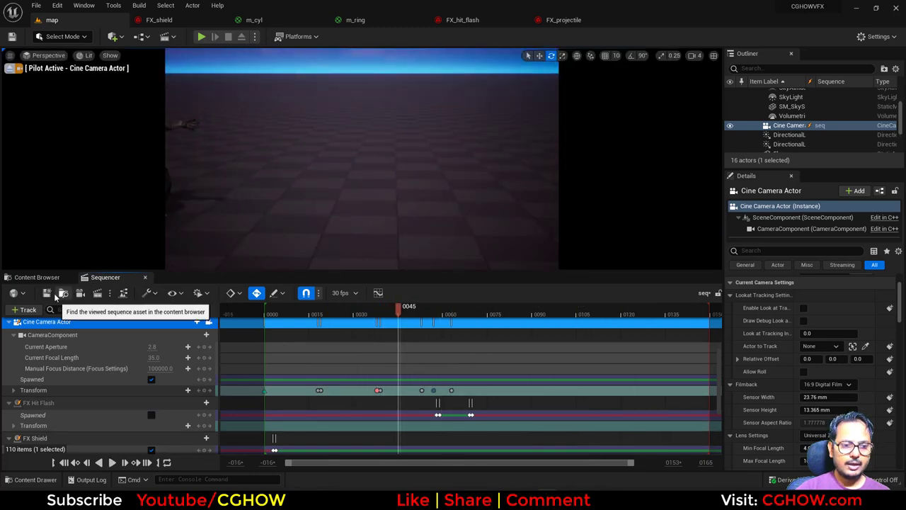
# Create a Blueprint class in hit_death with DefaultCameraShakeBase as its parent, and name it hit_death_shake
pyautogui.click(37, 277)
pyautogui.rightClick(444, 404)
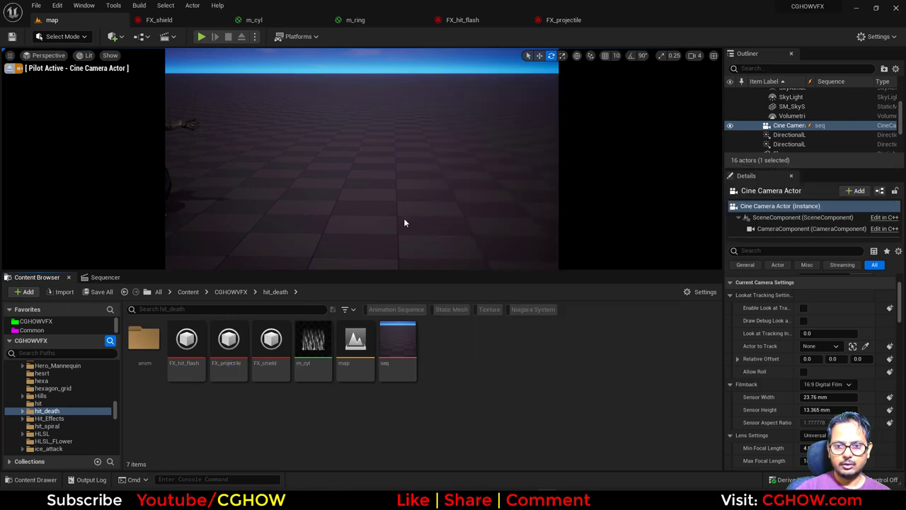
pyautogui.click(488, 160)
pyautogui.write('shake')
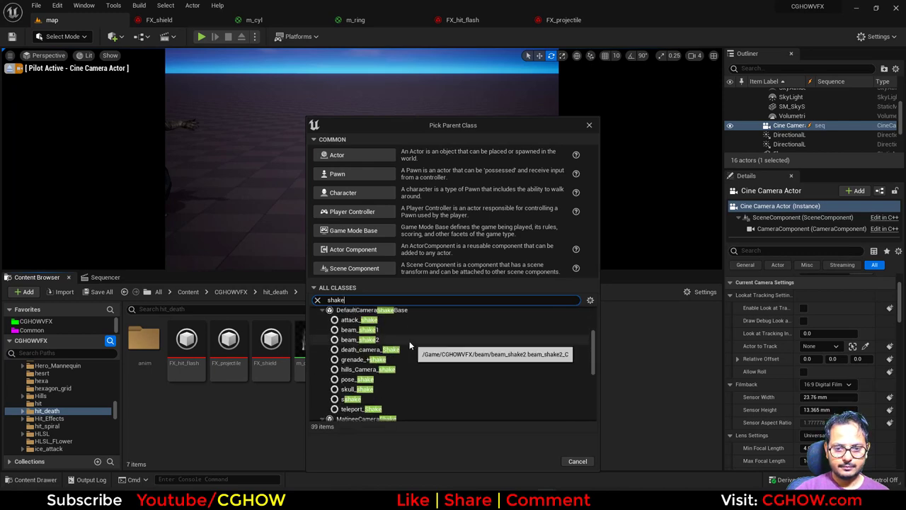
pyautogui.scroll(1, 409, 340)
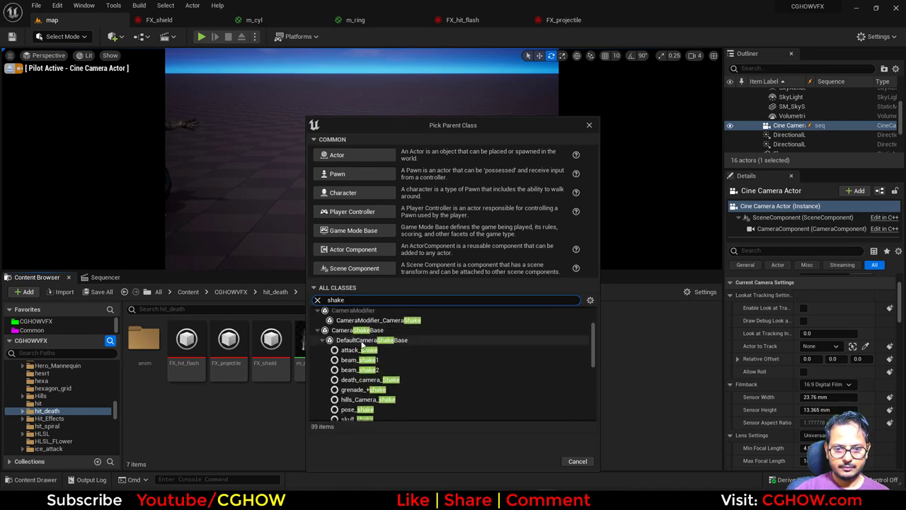
pyautogui.click(409, 340)
pyautogui.click(542, 460)
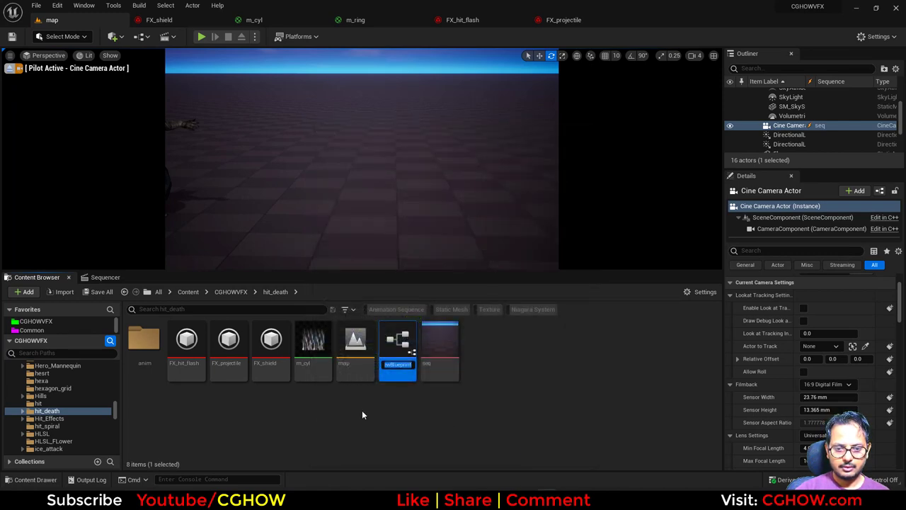
pyautogui.write('hit_a')
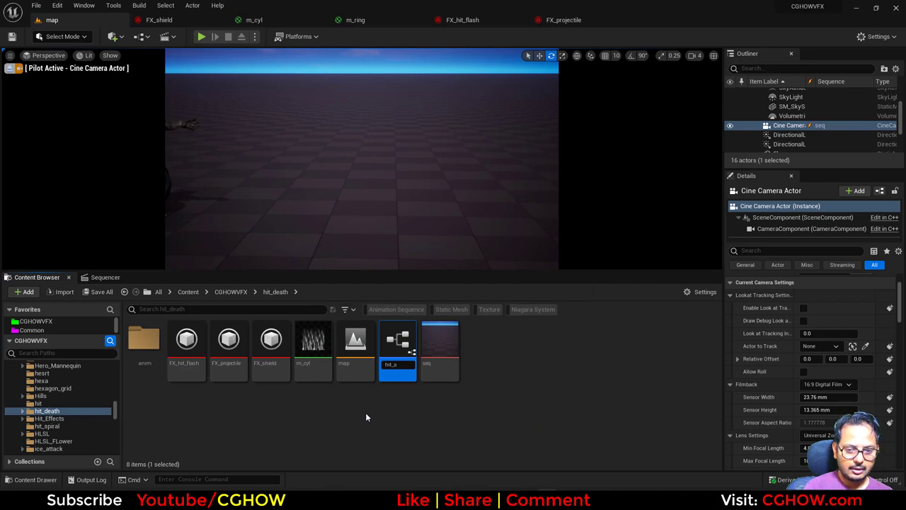
pyautogui.press('BackSpace')
pyautogui.write('dea')
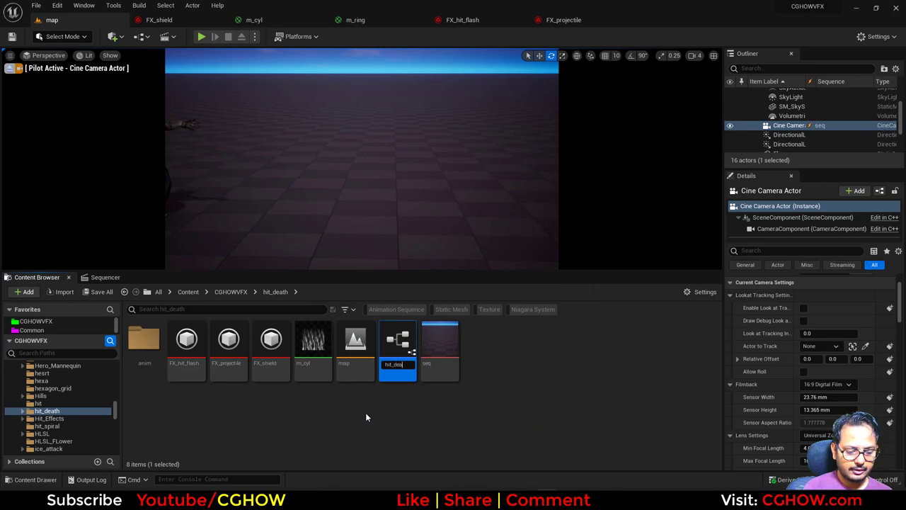
pyautogui.write('th_shake')
pyautogui.press('Return')
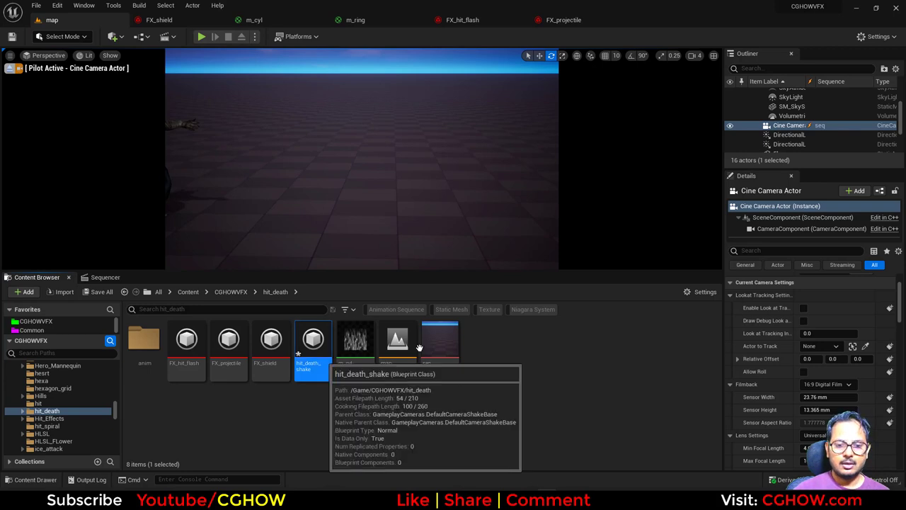
# Open hit_death_shake, use a Perlin noise root pattern, and set the rotation frequency multiplier and the pitch, yaw and roll frequencies to 3
pyautogui.doubleClick(313, 343)
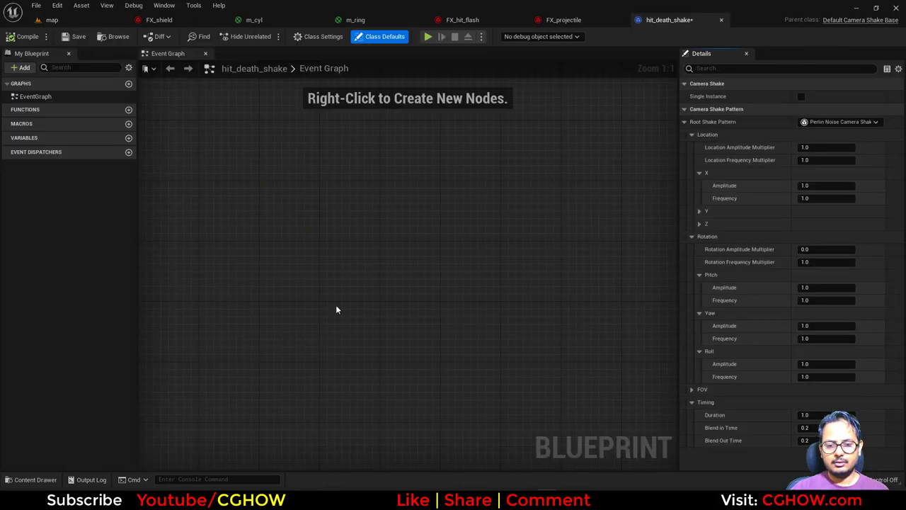
pyautogui.write('3')
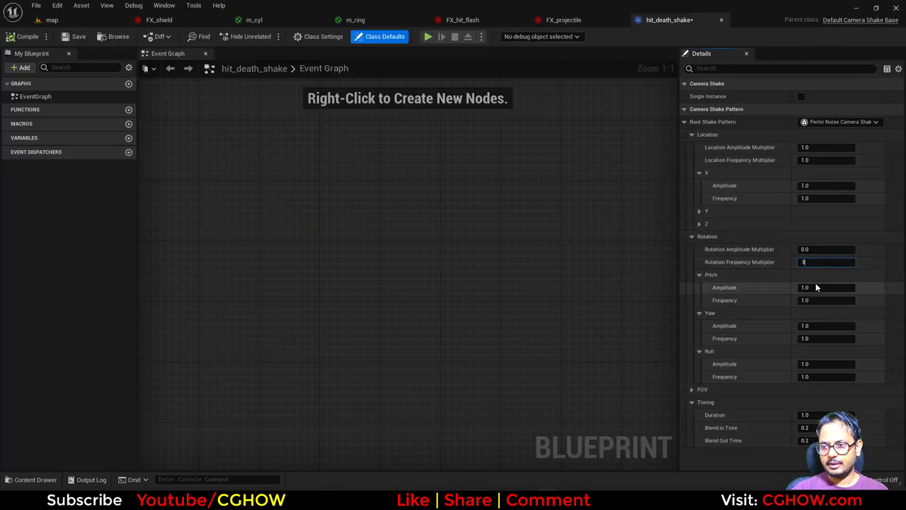
pyautogui.press('Return')
pyautogui.click(806, 300)
pyautogui.write('3')
pyautogui.press('Return')
pyautogui.click(809, 338)
pyautogui.write('3')
pyautogui.press('Return')
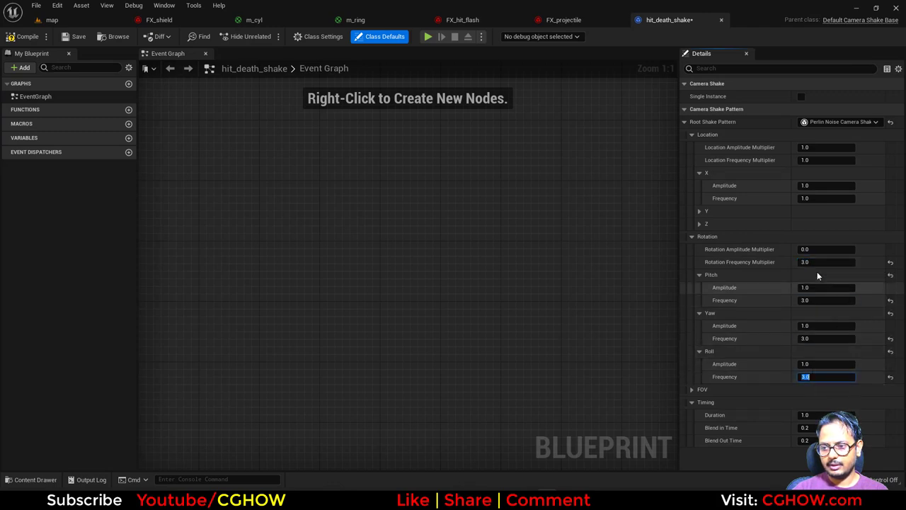
# Set the shake's rotation amplitude multiplier to 1 and its duration to 0.4
pyautogui.click(816, 248)
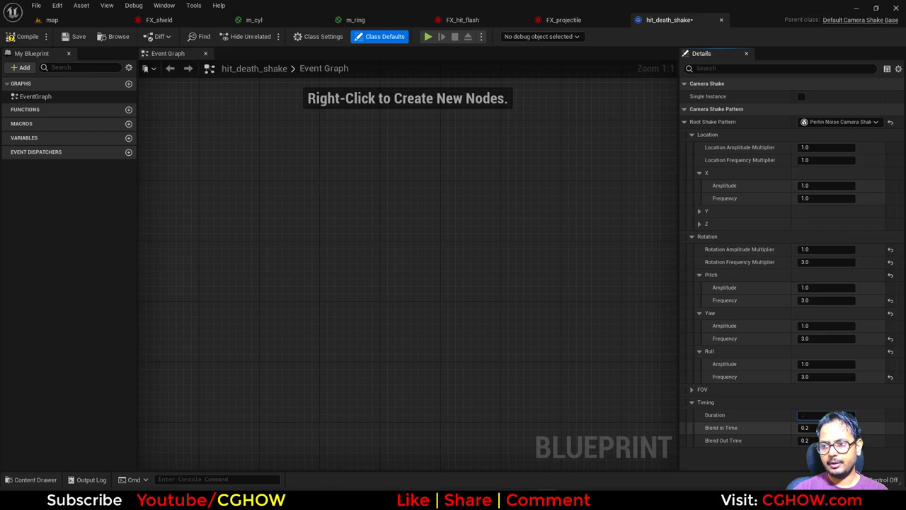
pyautogui.write('.4')
pyautogui.press('Return')
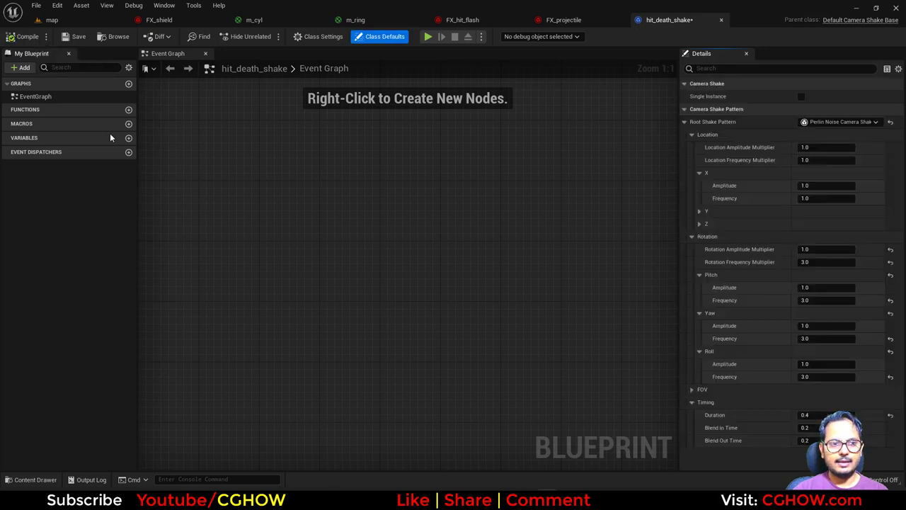
# Add the hit_death_shake camera shake to the Cine Camera Actor at frame 45 in the map's level sequence
pyautogui.click(79, 21)
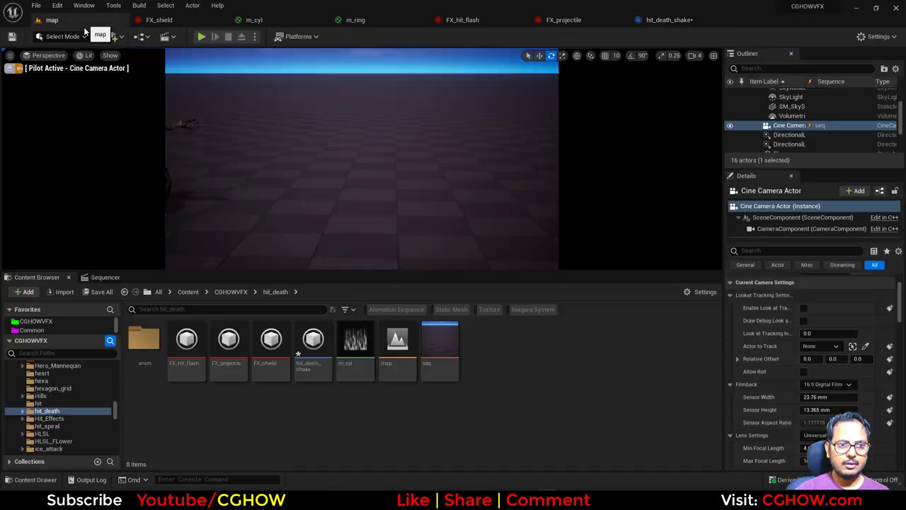
pyautogui.click(105, 277)
pyautogui.click(202, 322)
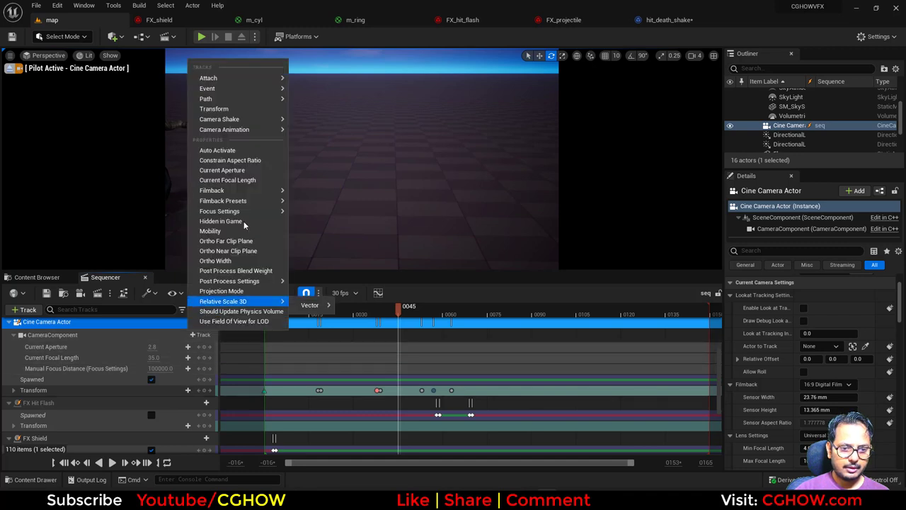
pyautogui.moveTo(244, 121)
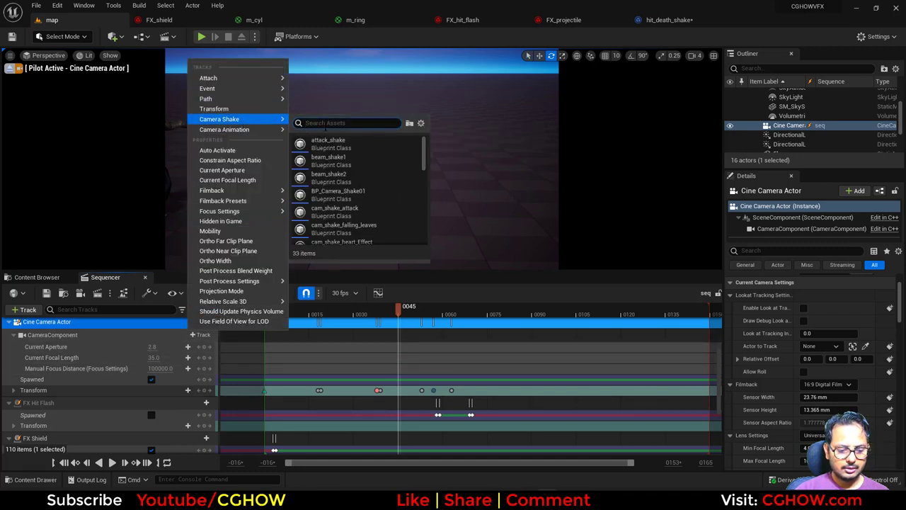
pyautogui.write('hit')
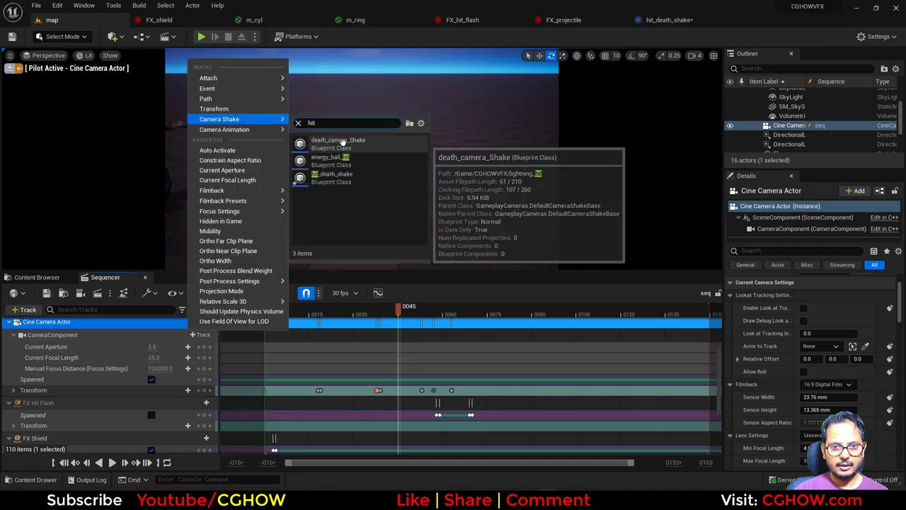
pyautogui.click(333, 175)
pyautogui.click(443, 409)
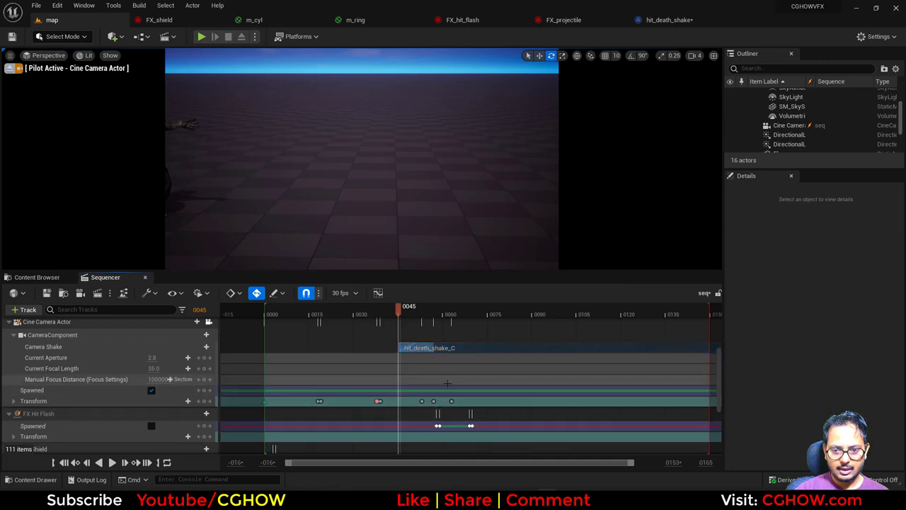
# Shift the hit_death_shake section to start at about frame 58 alongside the FX Hit Flash spawn, and play back the sequence
pyautogui.moveTo(420, 348); pyautogui.dragTo(450, 351)
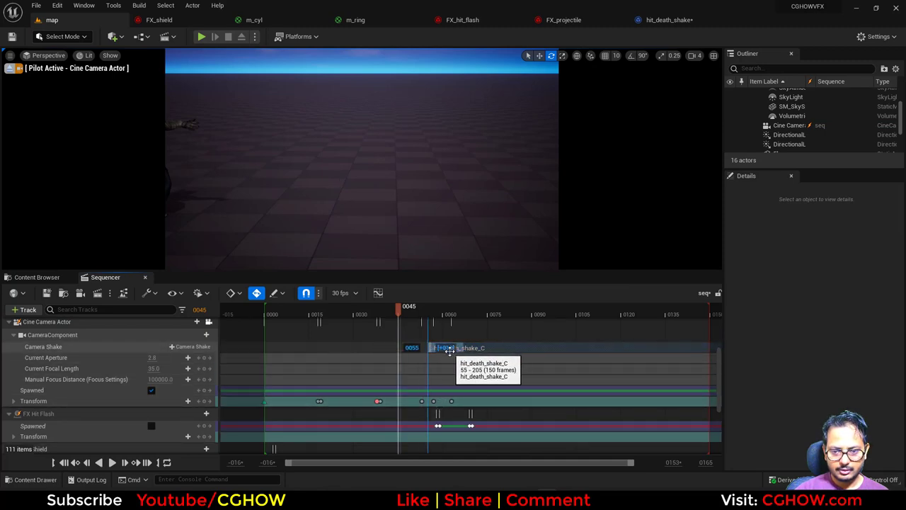
pyautogui.moveTo(398, 311); pyautogui.dragTo(261, 316)
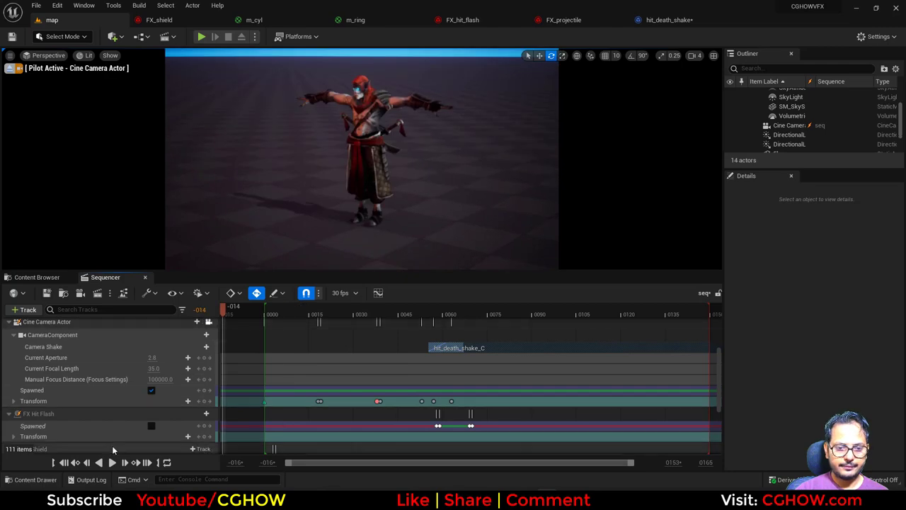
pyautogui.click(112, 462)
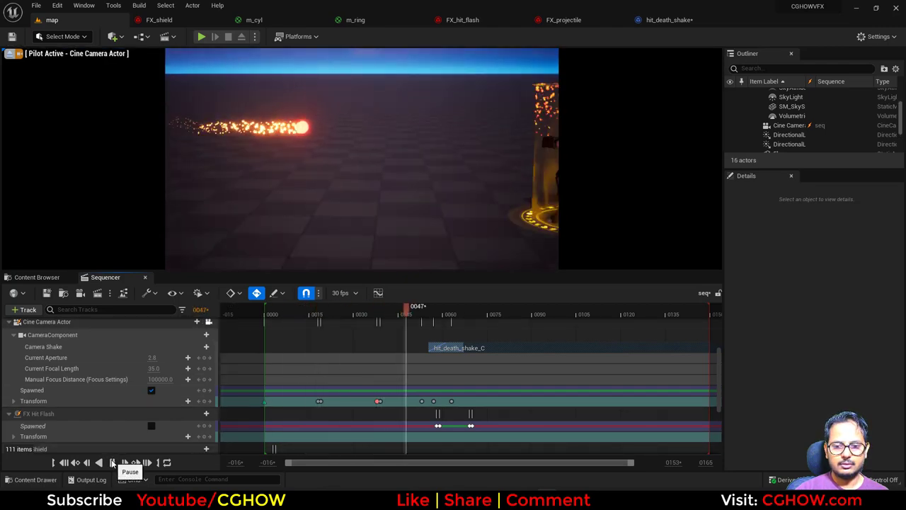
pyautogui.moveTo(418, 313); pyautogui.dragTo(443, 316)
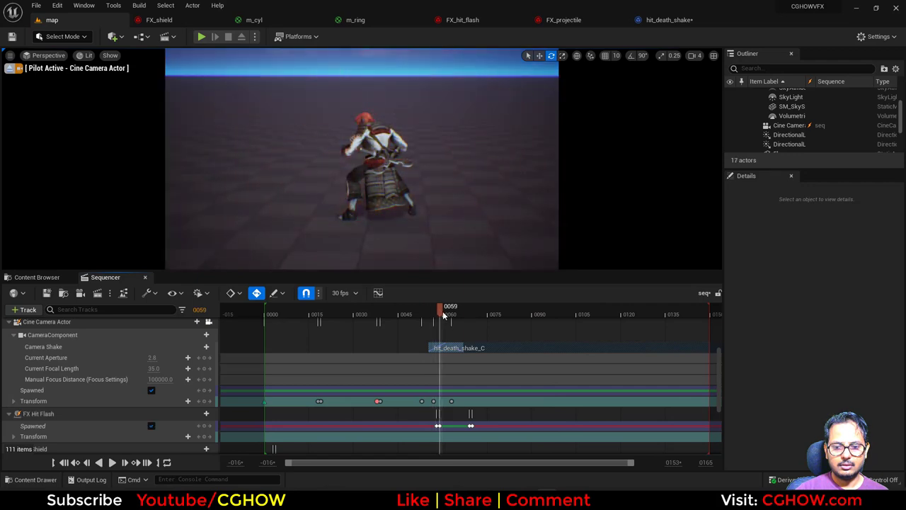
pyautogui.moveTo(453, 347); pyautogui.dragTo(462, 347)
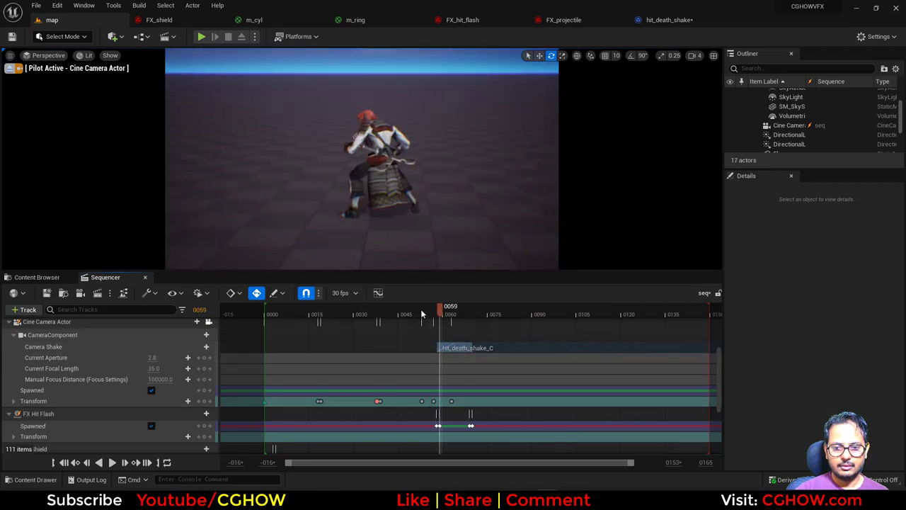
pyautogui.click(394, 313)
pyautogui.moveTo(388, 315); pyautogui.dragTo(258, 336)
pyautogui.click(112, 462)
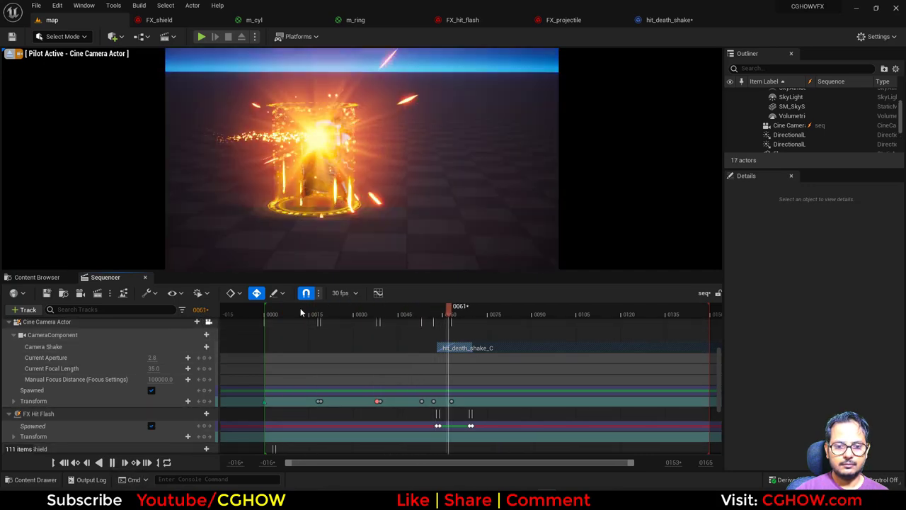
# Examine the camera's Transform keys at frames 18 and 19 and play back the sequence
pyautogui.click(318, 317)
pyautogui.moveTo(317, 317); pyautogui.dragTo(322, 315)
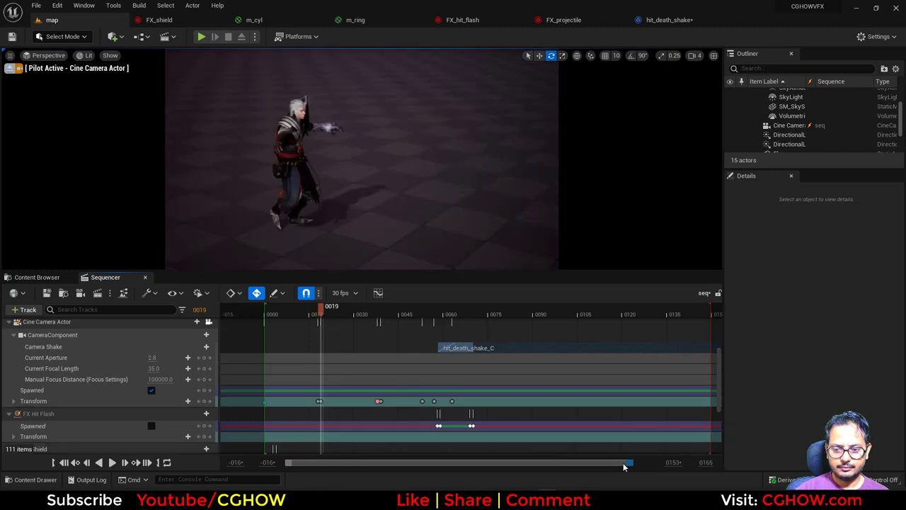
pyautogui.moveTo(624, 464); pyautogui.dragTo(381, 470)
pyautogui.moveTo(302, 463); pyautogui.dragTo(353, 464)
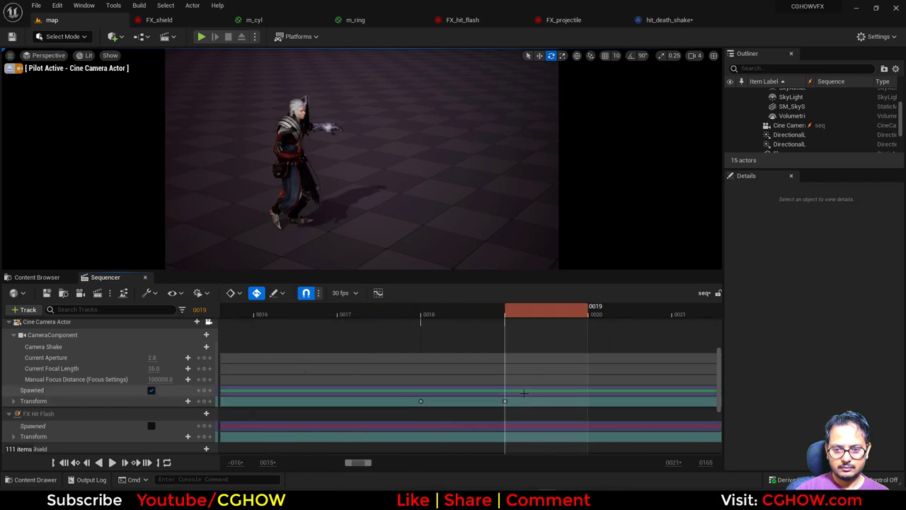
pyautogui.click(491, 401)
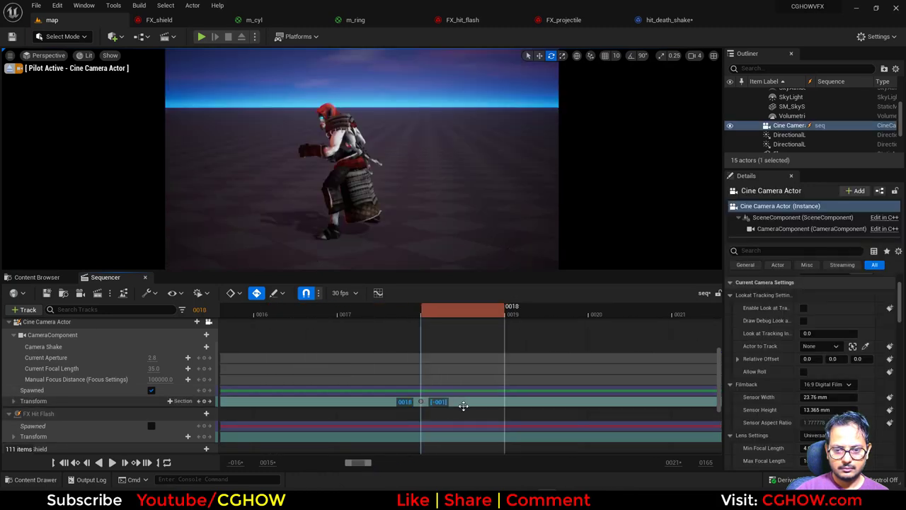
pyautogui.moveTo(463, 405); pyautogui.dragTo(504, 409)
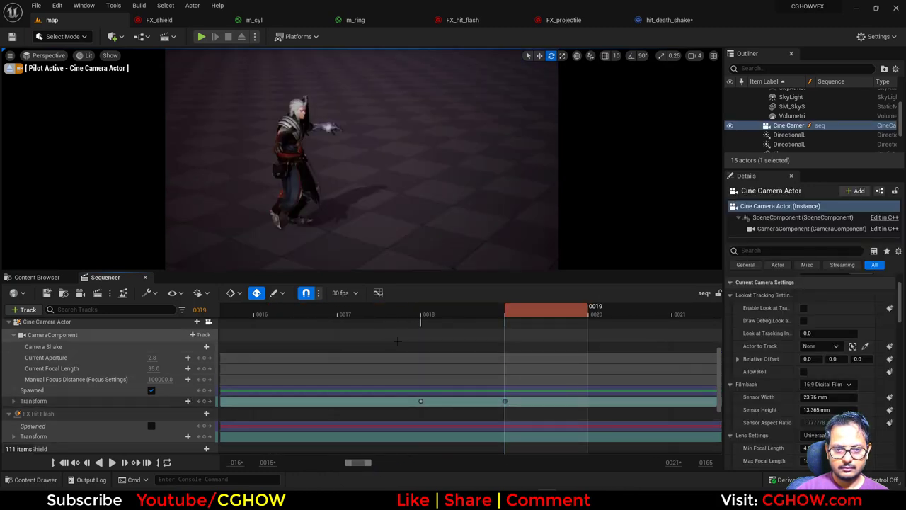
pyautogui.moveTo(348, 464); pyautogui.dragTo(265, 467)
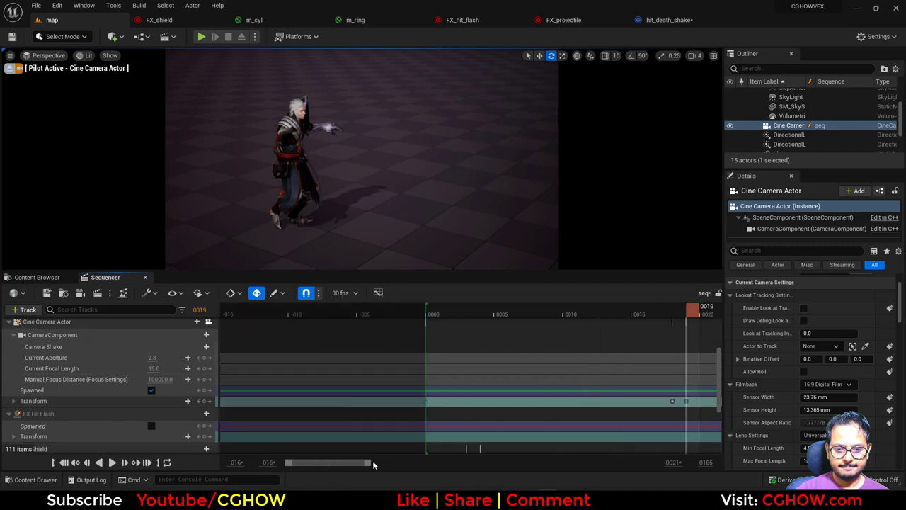
pyautogui.moveTo(370, 464); pyautogui.dragTo(655, 464)
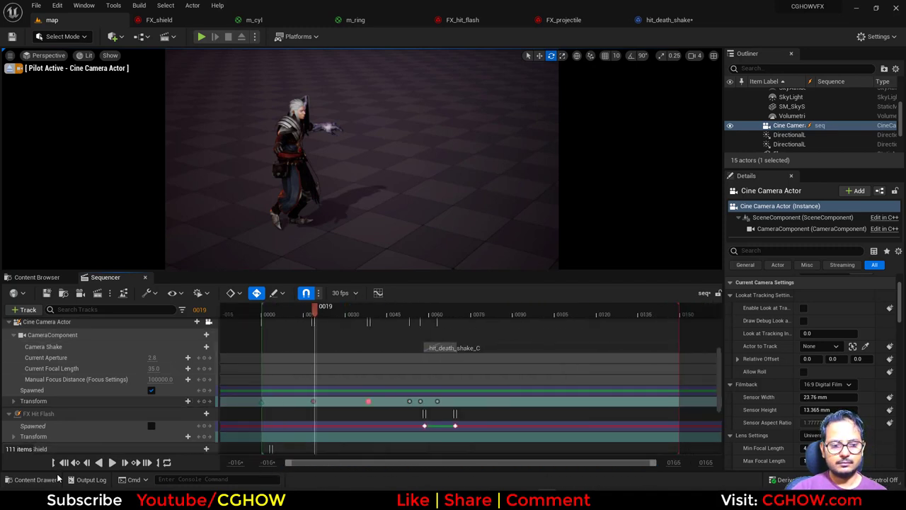
pyautogui.click(64, 462)
pyautogui.click(112, 462)
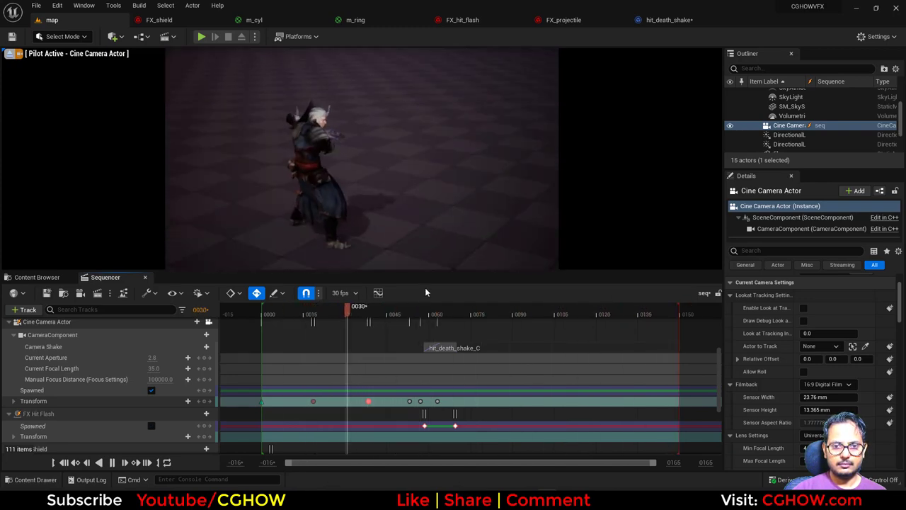
# Move the camera's Transform keys from frames 18 and 19 to frames 23 and 24, and play back the sequence
pyautogui.click(312, 316)
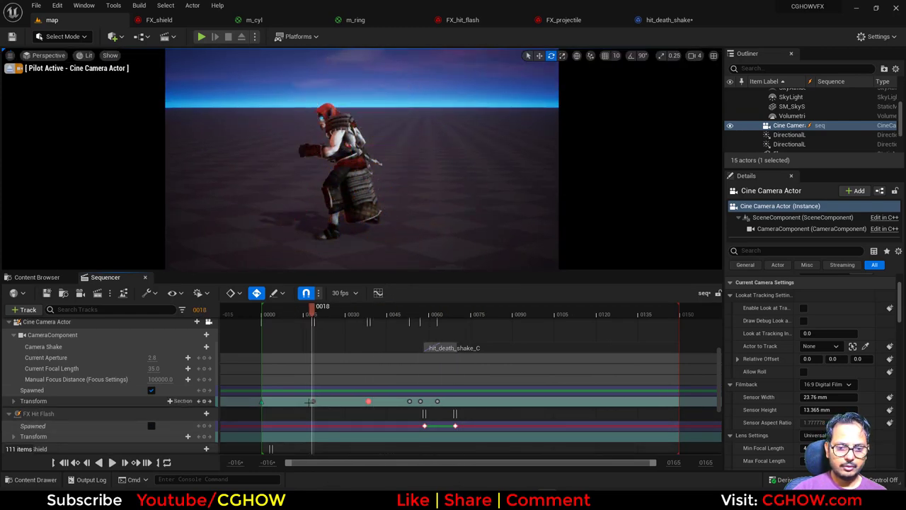
pyautogui.moveTo(313, 401); pyautogui.dragTo(321, 402)
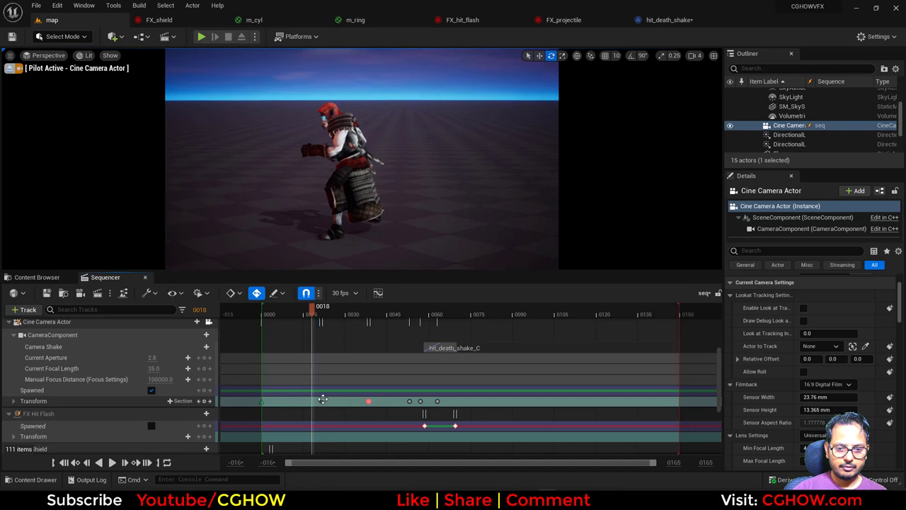
pyautogui.moveTo(292, 314); pyautogui.dragTo(242, 313)
pyautogui.click(111, 463)
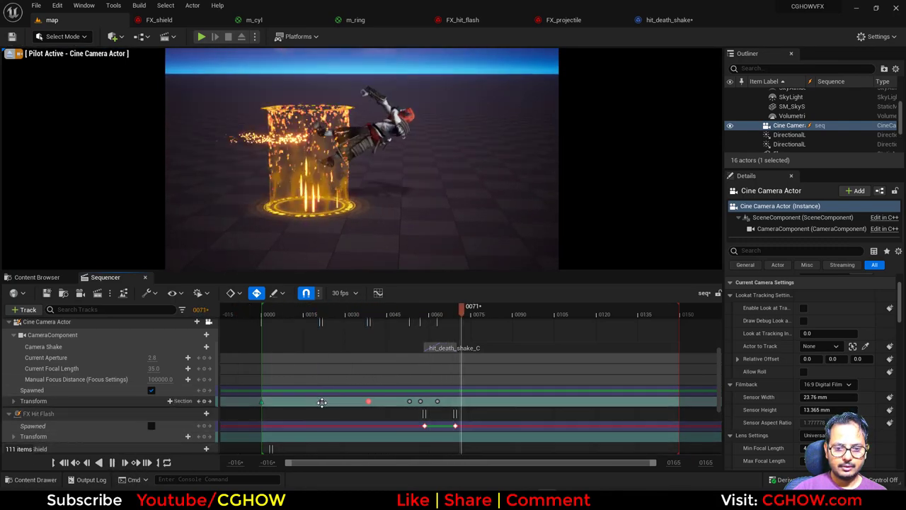
pyautogui.moveTo(327, 402); pyautogui.dragTo(330, 402)
pyautogui.moveTo(292, 314); pyautogui.dragTo(220, 315)
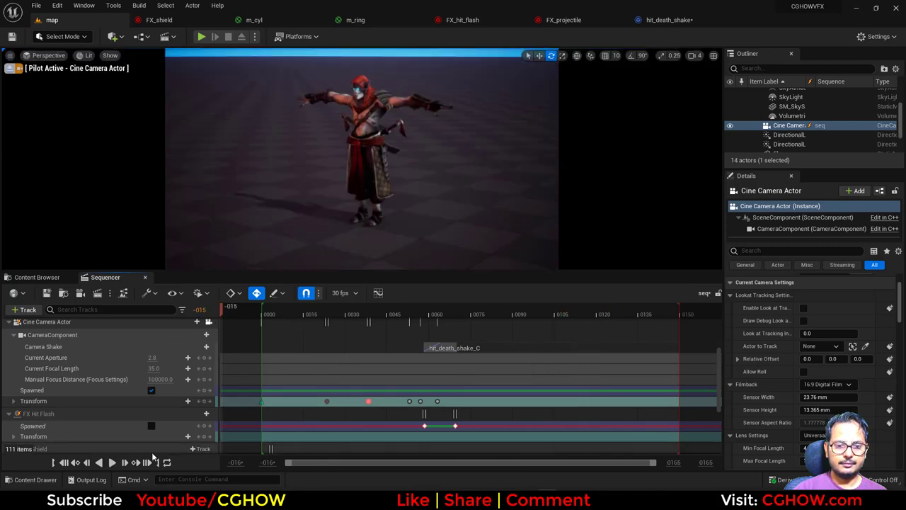
pyautogui.click(112, 462)
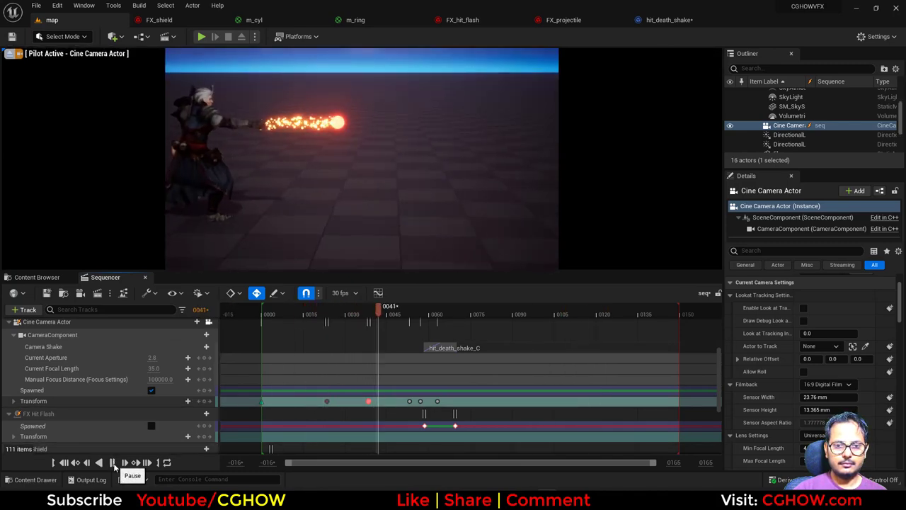
# Move the camera's frame 24 Transform key to frame 28 and copy the frame 23 key to frame 27
pyautogui.moveTo(329, 316); pyautogui.dragTo(329, 316)
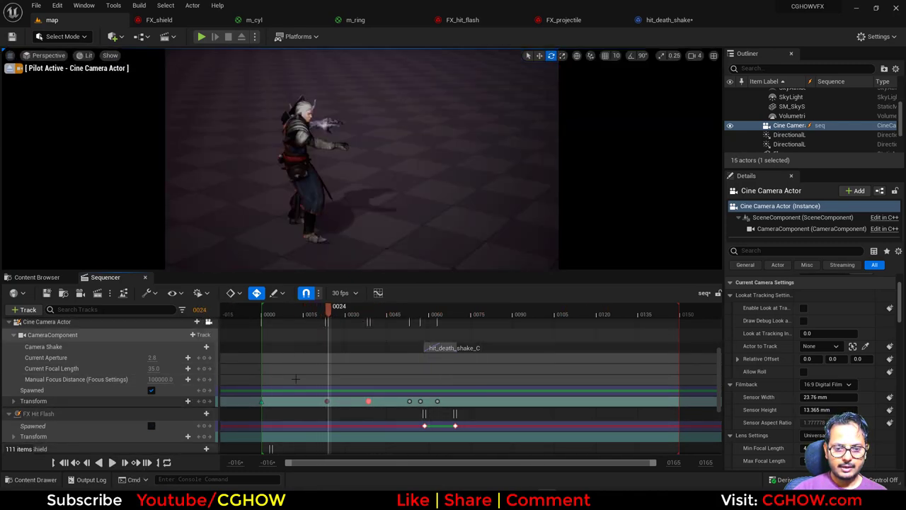
pyautogui.moveTo(287, 463); pyautogui.dragTo(313, 462)
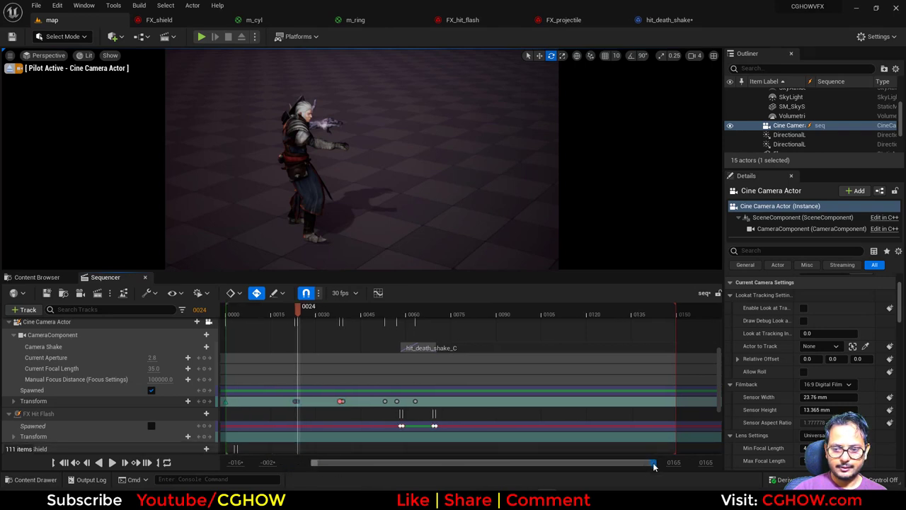
pyautogui.moveTo(653, 463); pyautogui.dragTo(439, 466)
pyautogui.moveTo(331, 464); pyautogui.dragTo(362, 465)
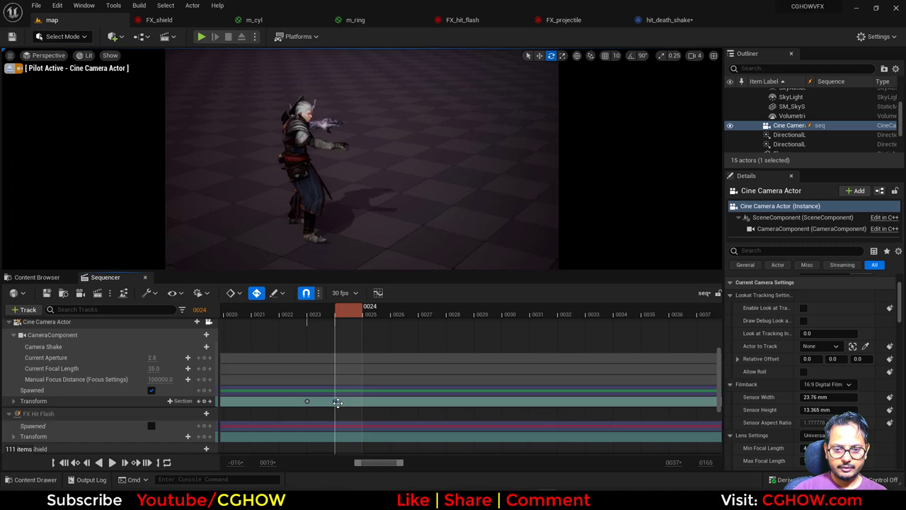
pyautogui.moveTo(421, 403); pyautogui.dragTo(450, 401)
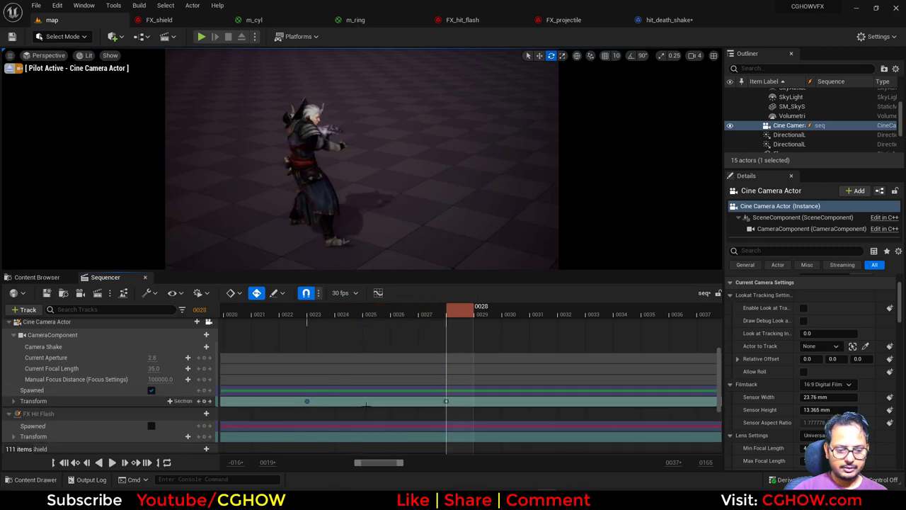
pyautogui.click(444, 316)
# Play back the whole sequence repeatedly to review the camera cuts and impact shake, and return to the hit_death folder's assets
pyautogui.moveTo(302, 315); pyautogui.dragTo(193, 336)
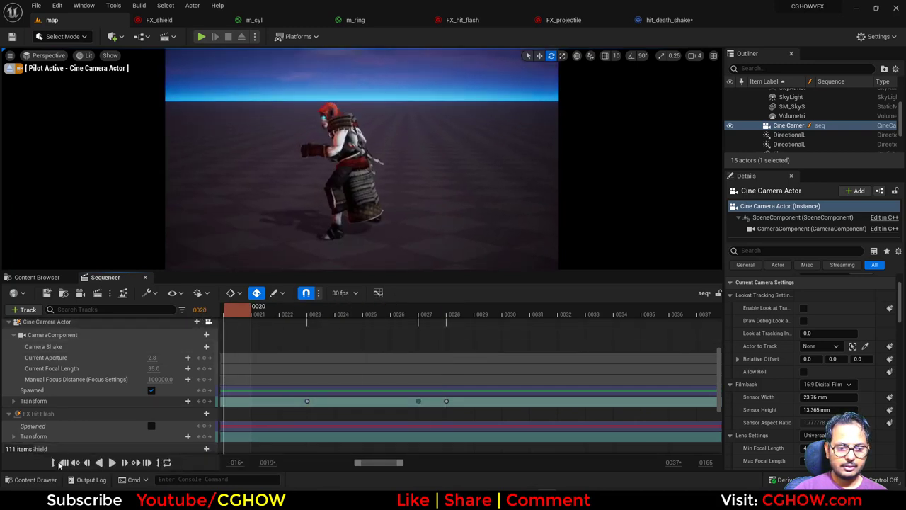
pyautogui.click(97, 461)
pyautogui.click(112, 462)
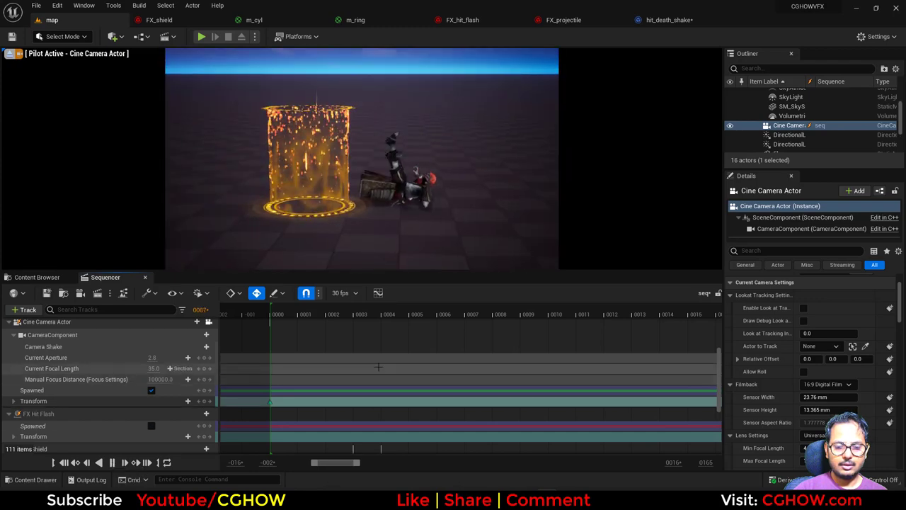
pyautogui.moveTo(358, 463); pyautogui.dragTo(662, 465)
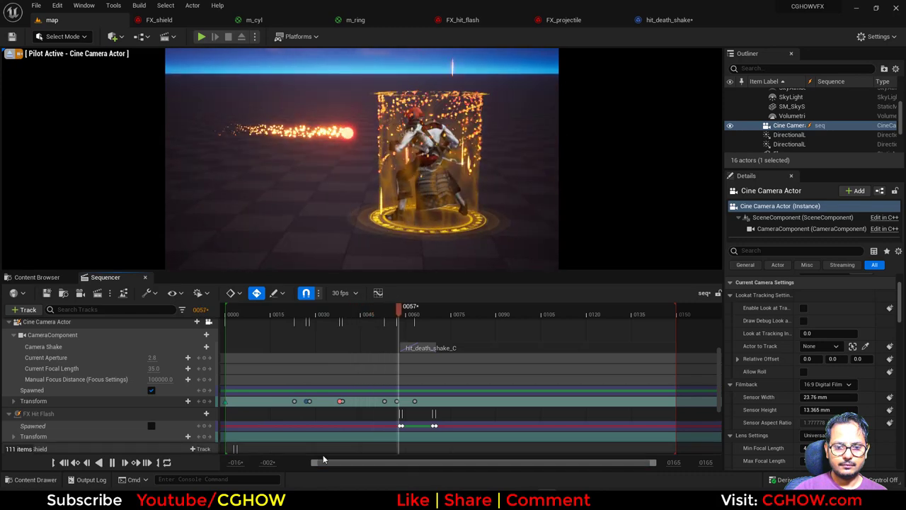
pyautogui.moveTo(317, 469); pyautogui.dragTo(290, 467)
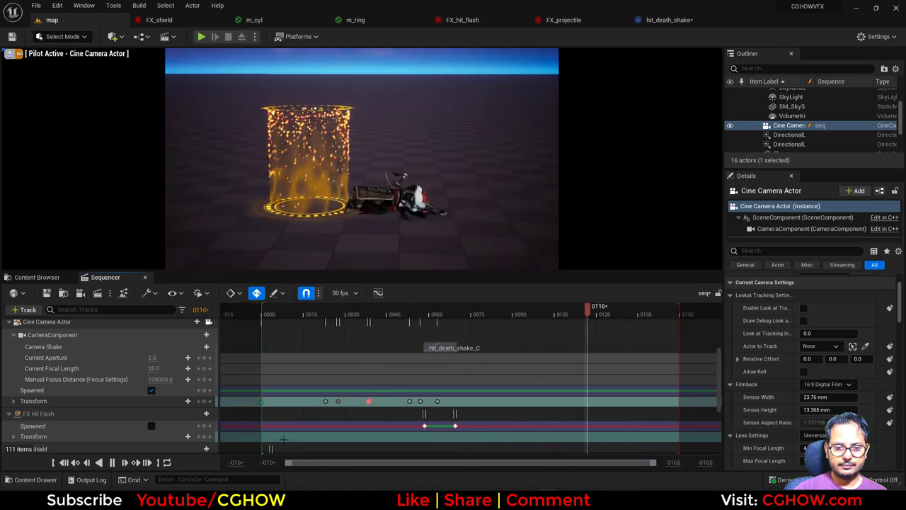
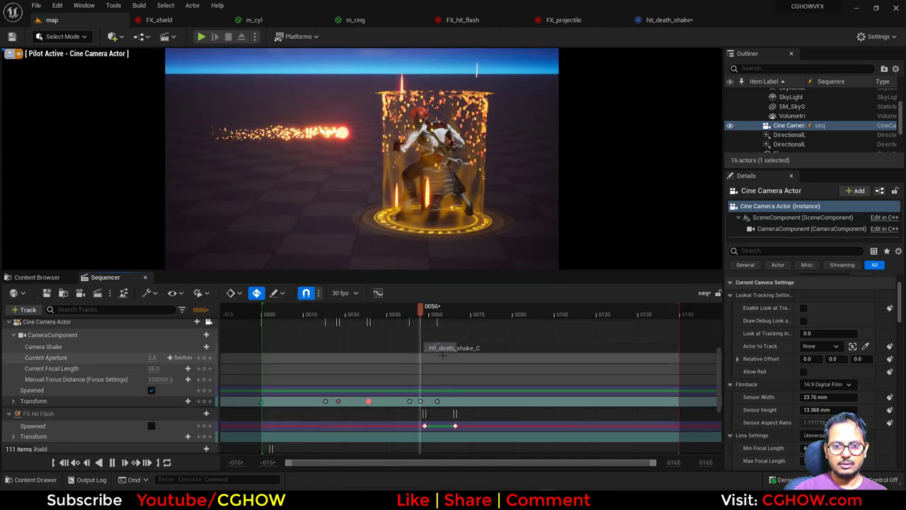
pyautogui.moveTo(330, 314); pyautogui.dragTo(122, 356)
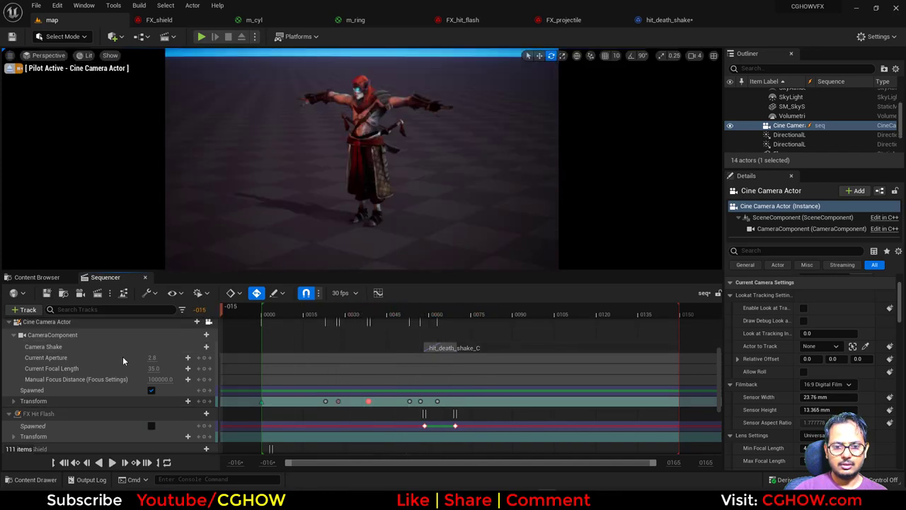
pyautogui.click(113, 463)
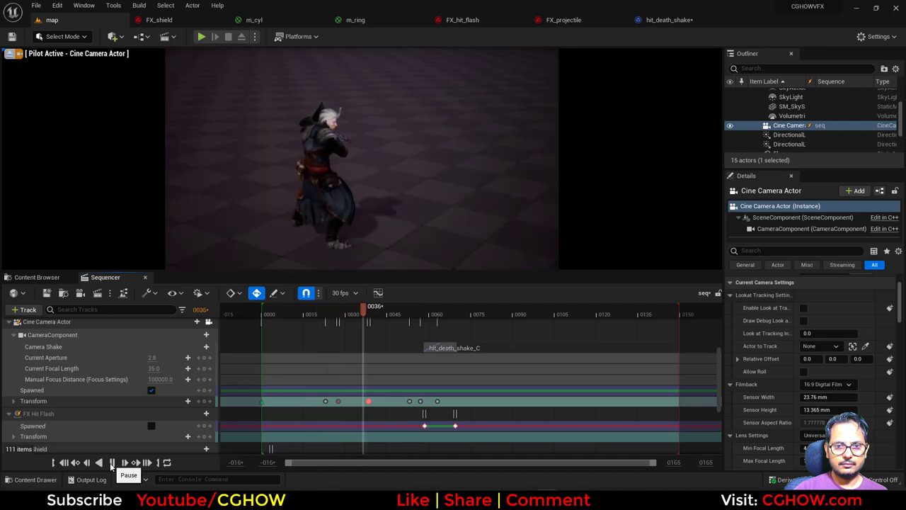
pyautogui.click(36, 277)
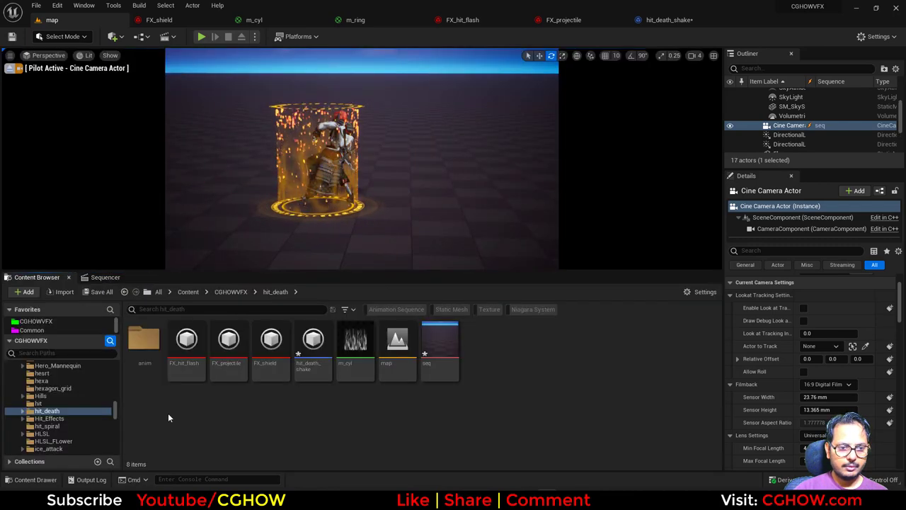
# Open the FX_shield system and set the falling_particle emitter's Loop Delay to 0.7
pyautogui.doubleClick(271, 354)
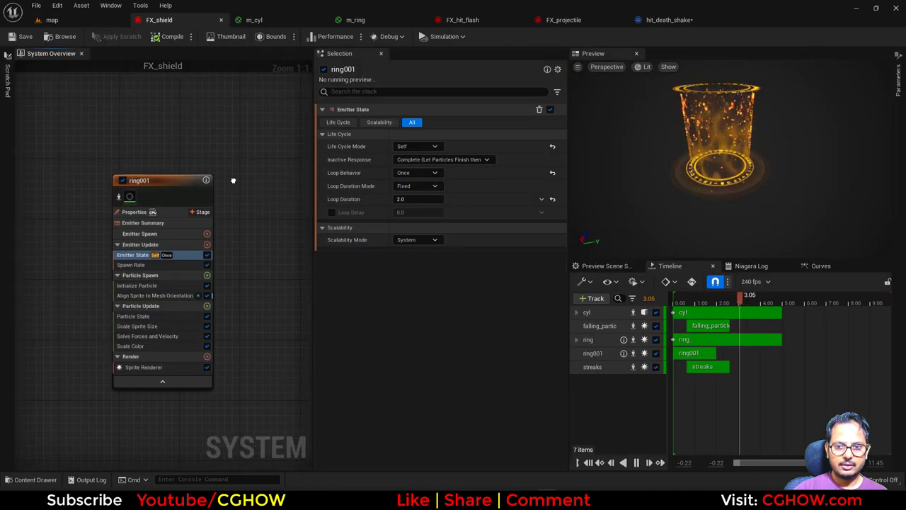
pyautogui.moveTo(247, 273); pyautogui.dragTo(100, 434, button='right')
pyautogui.moveTo(236, 375); pyautogui.dragTo(119, 360, button='right')
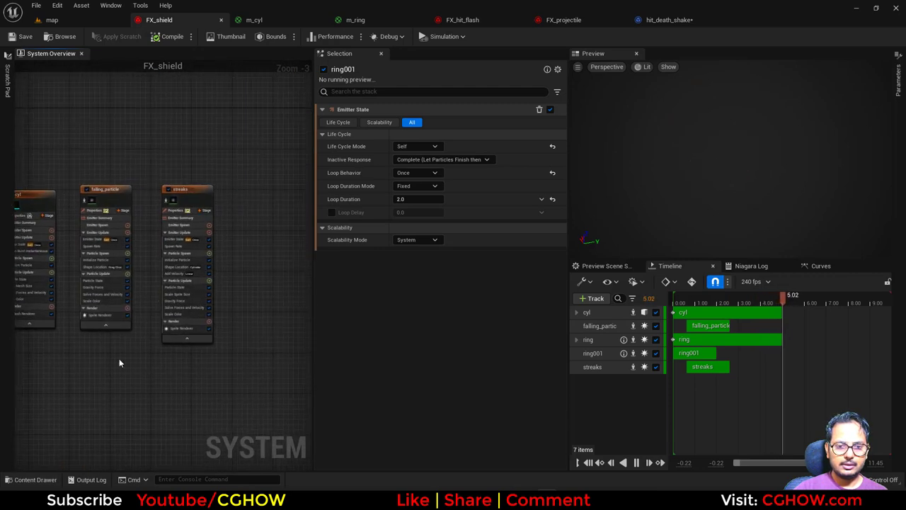
pyautogui.scroll(2, 107, 234)
pyautogui.moveTo(108, 167); pyautogui.dragTo(199, 135, button='right')
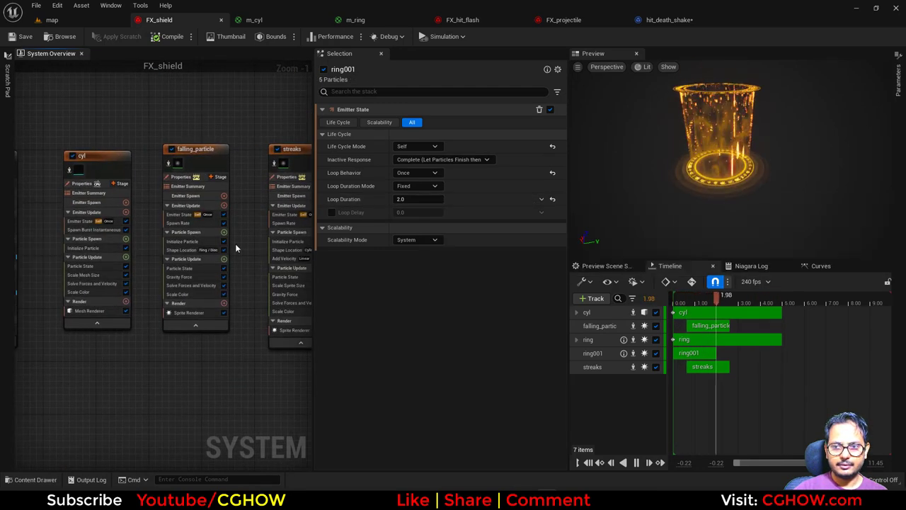
pyautogui.click(182, 215)
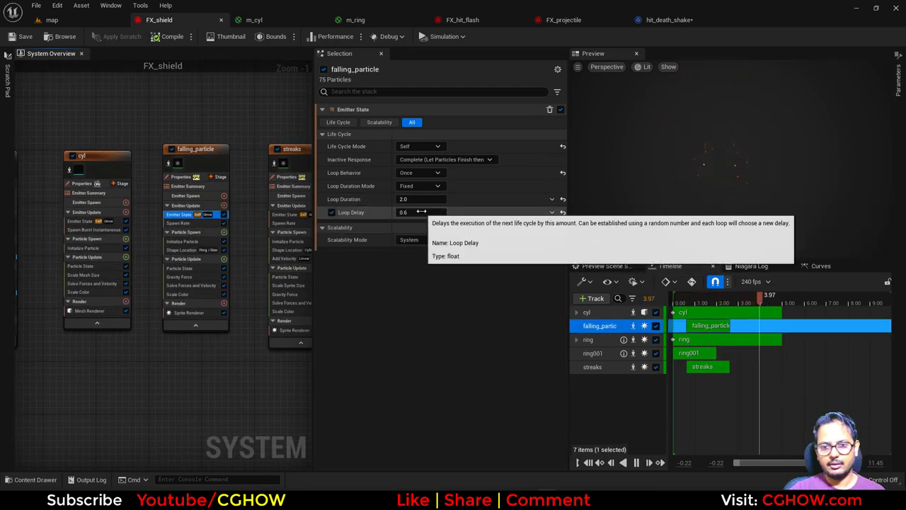
pyautogui.click(419, 212)
pyautogui.write('0.7')
pyautogui.press('Return')
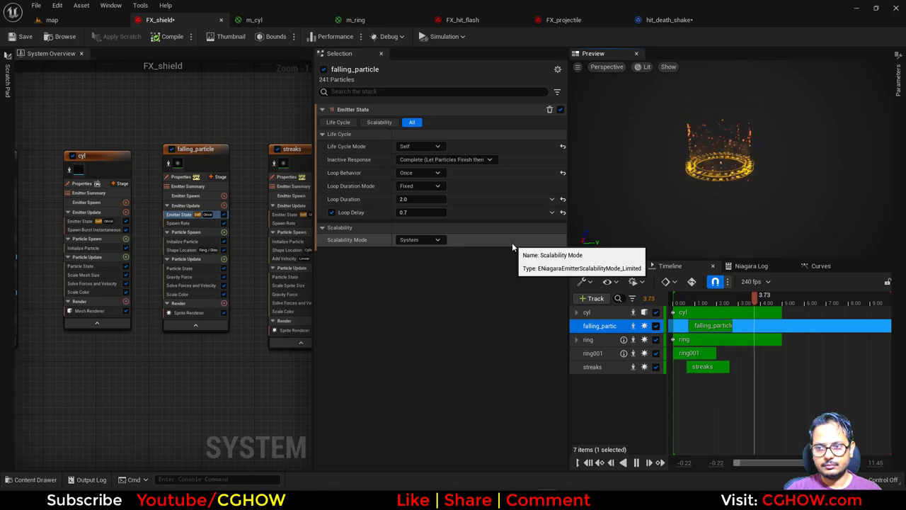
# Drive falling_particle's SpawnRate with Float from Curve, setting the first key's value to 0 and the second key to time 0.1, value 1
pyautogui.click(186, 223)
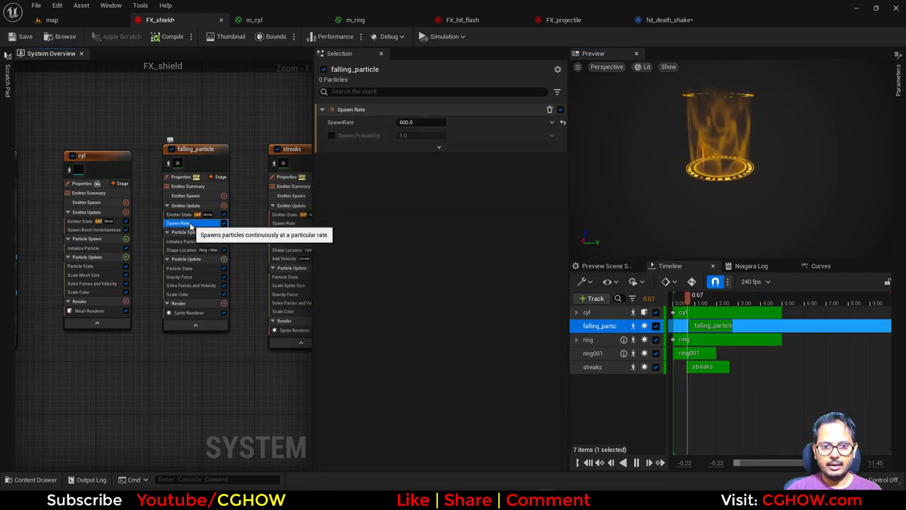
pyautogui.click(552, 122)
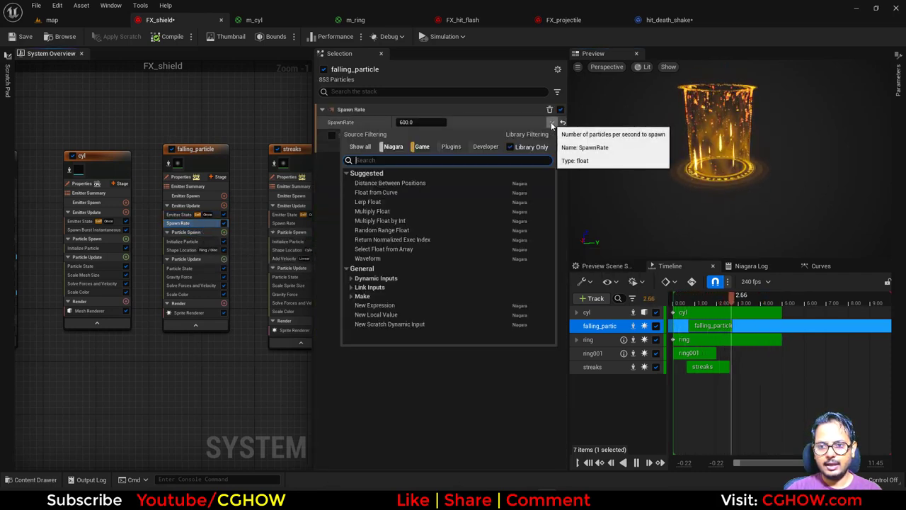
pyautogui.click(386, 196)
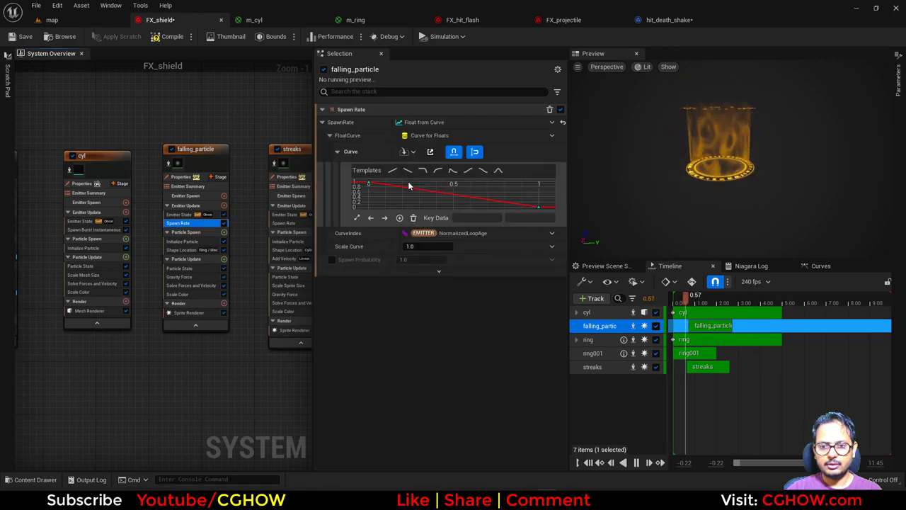
pyautogui.click(511, 218)
pyautogui.write('0')
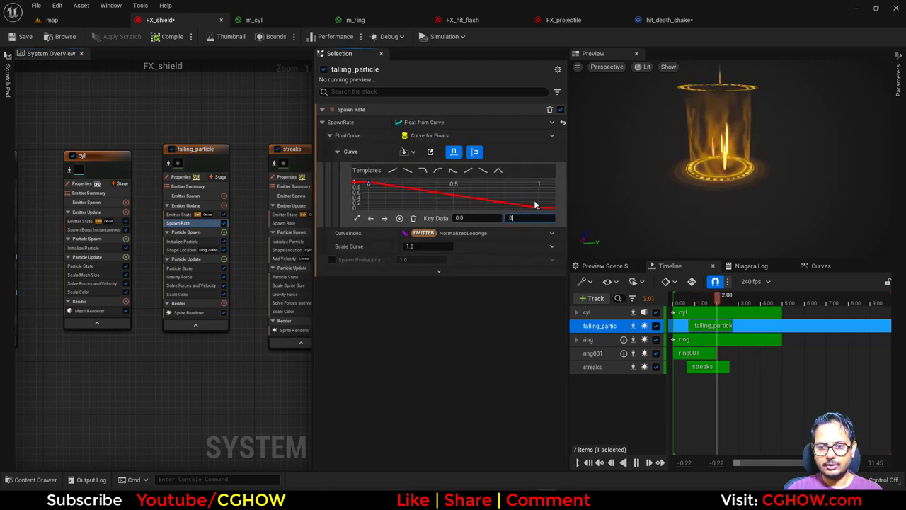
pyautogui.click(538, 207)
pyautogui.click(476, 218)
pyautogui.write('.1')
pyautogui.press('Return')
pyautogui.click(525, 219)
pyautogui.write('1')
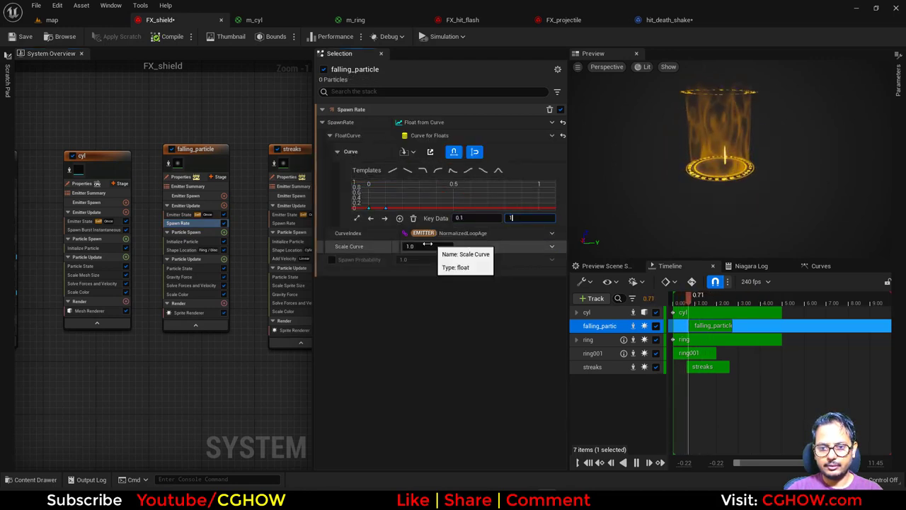
# Set the falling_particle spawn rate's Scale Curve to 600 and save the FX_shield system
pyautogui.click(428, 245)
pyautogui.write('600')
pyautogui.press('Return')
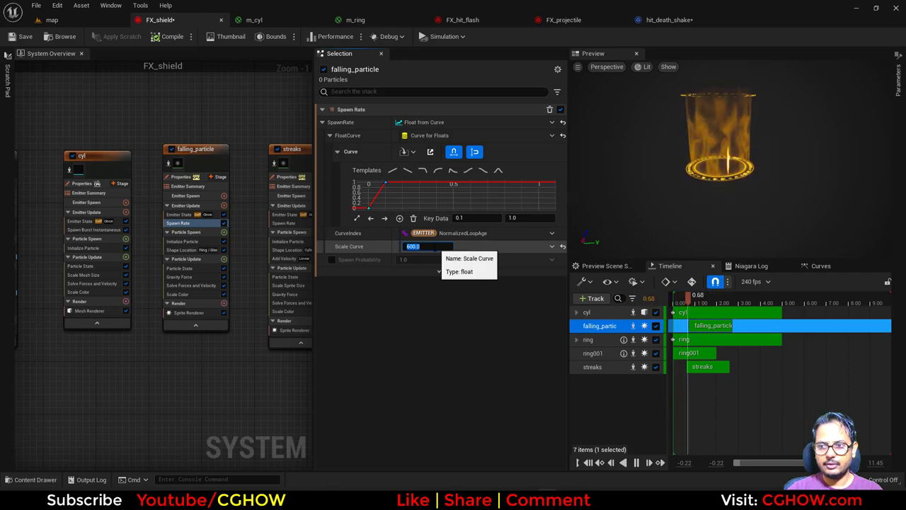
pyautogui.click(19, 33)
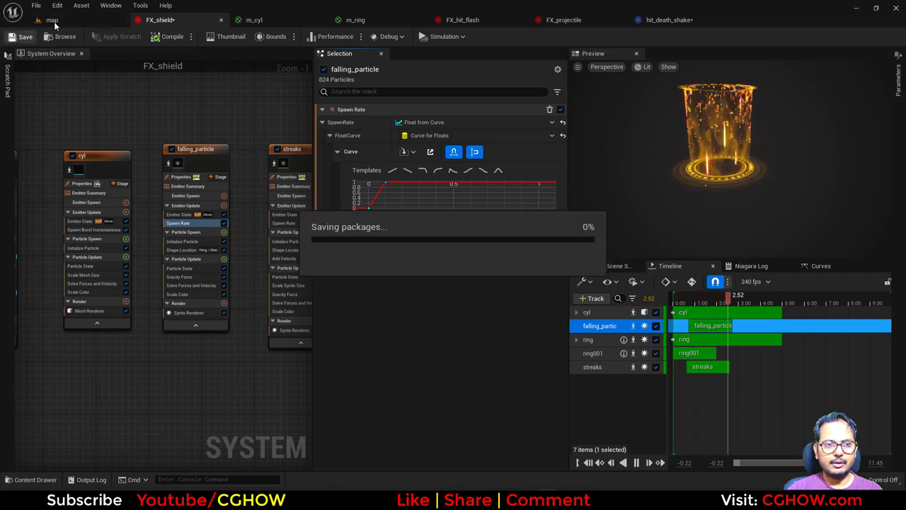
# Return to the map's sequence, play it from frame 0 to review the shield effect, and rewind the playhead
pyautogui.click(78, 20)
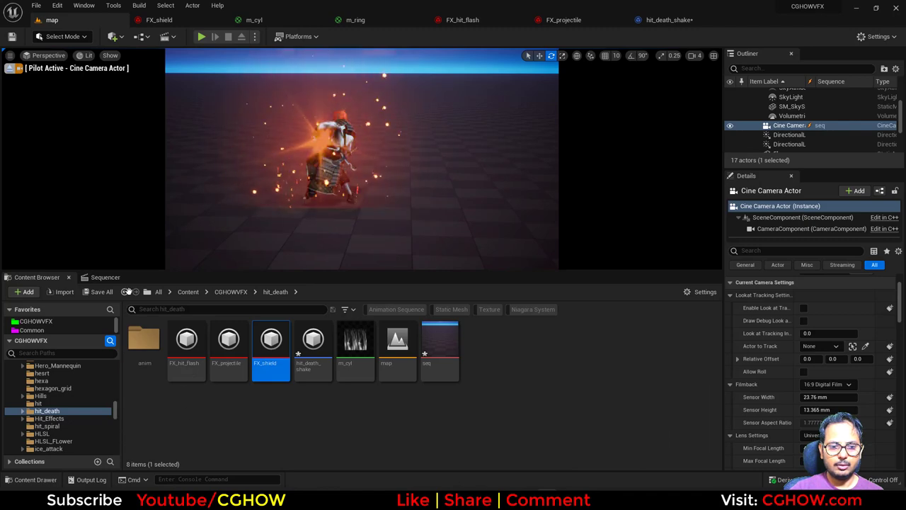
pyautogui.click(105, 276)
pyautogui.click(63, 462)
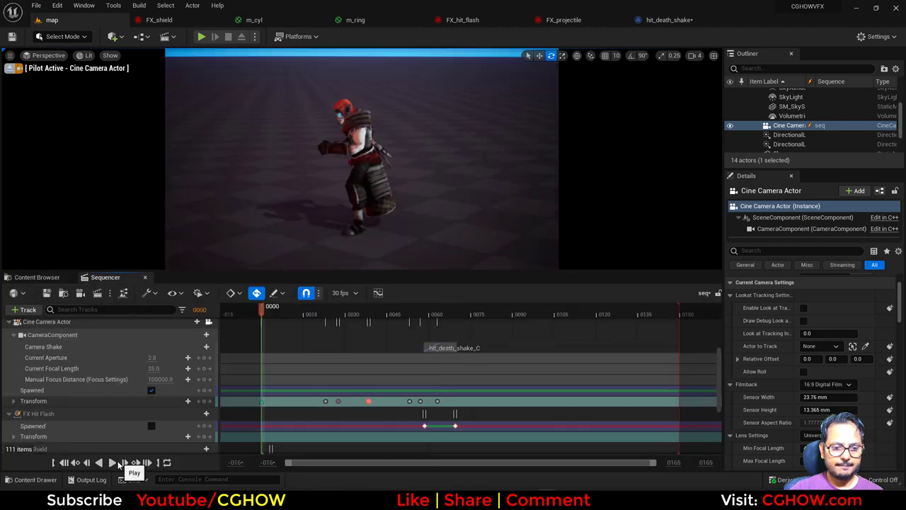
pyautogui.click(111, 462)
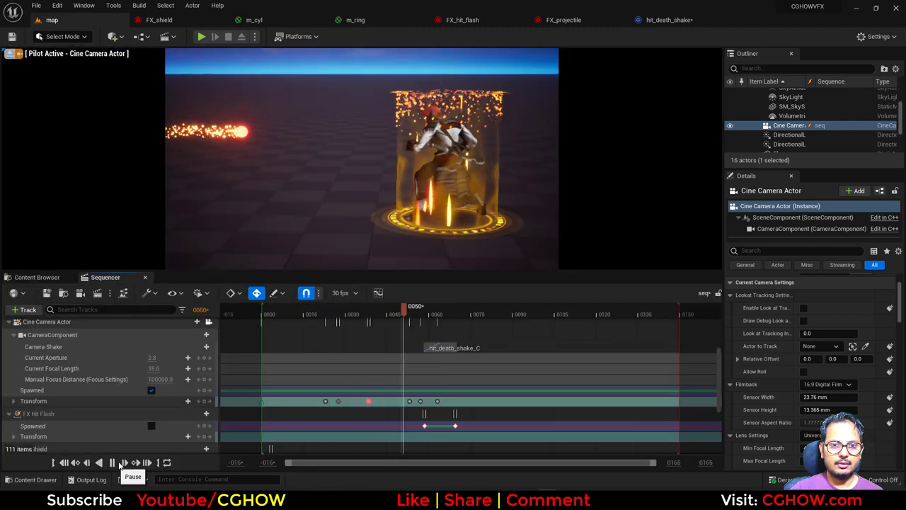
pyautogui.moveTo(315, 310); pyautogui.dragTo(184, 334)
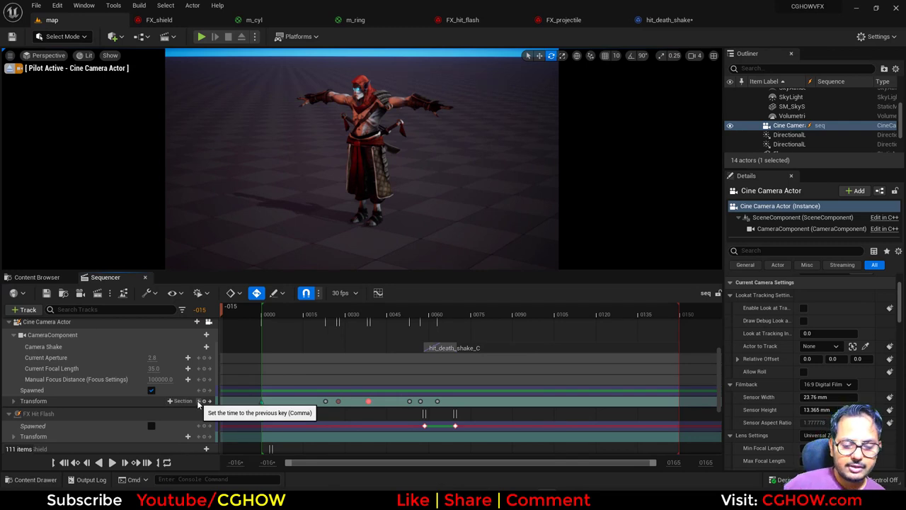
# Open the sequence's movie render settings and try to capture with the Desktop as the output directory
pyautogui.click(87, 292)
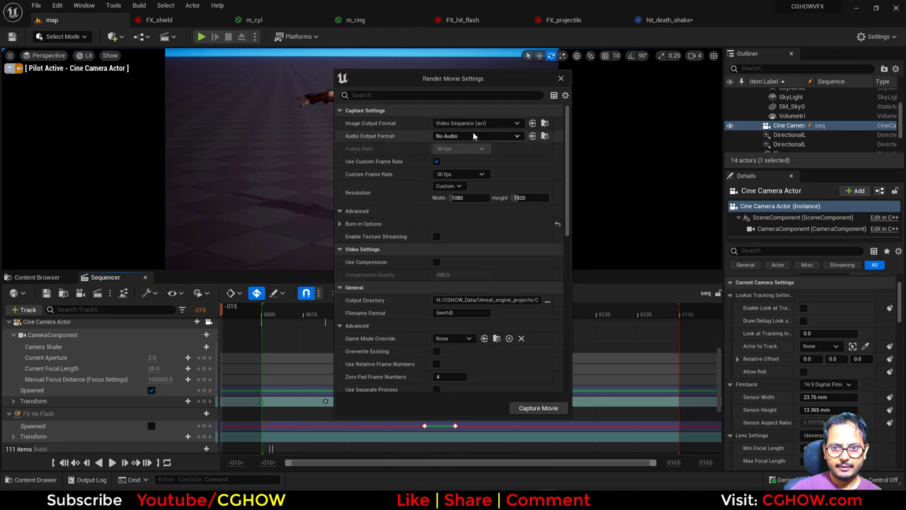
pyautogui.scroll(-3, 533, 272)
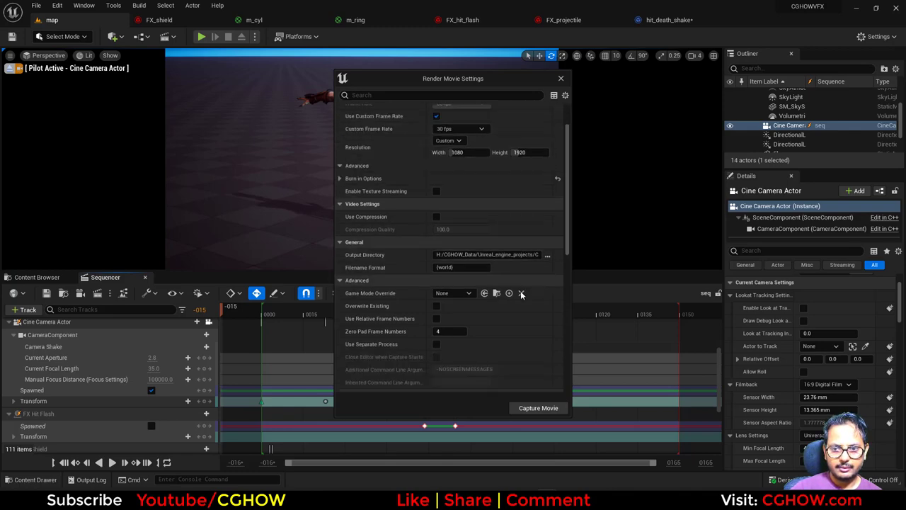
pyautogui.click(546, 240)
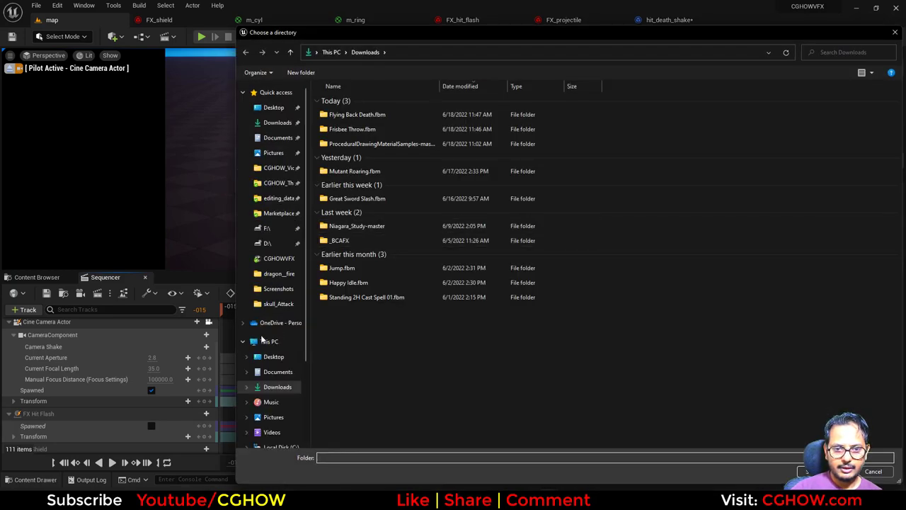
pyautogui.click(273, 357)
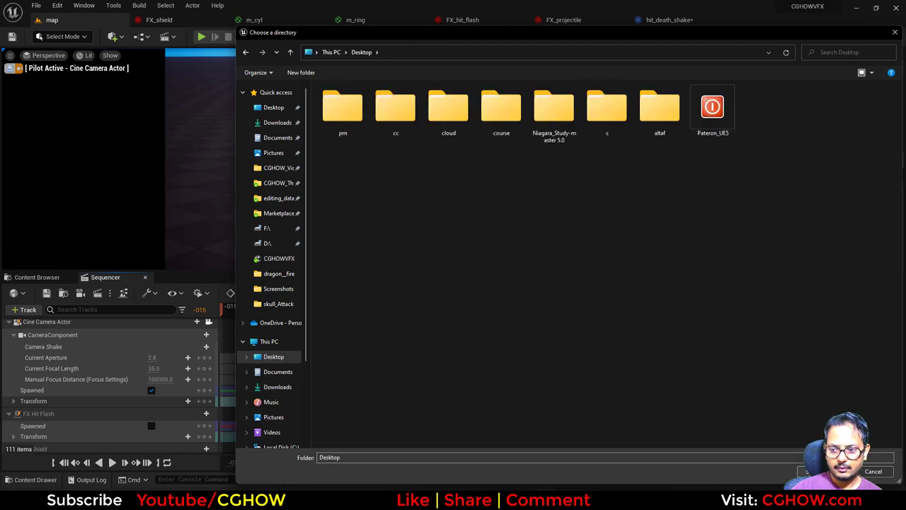
pyautogui.click(825, 471)
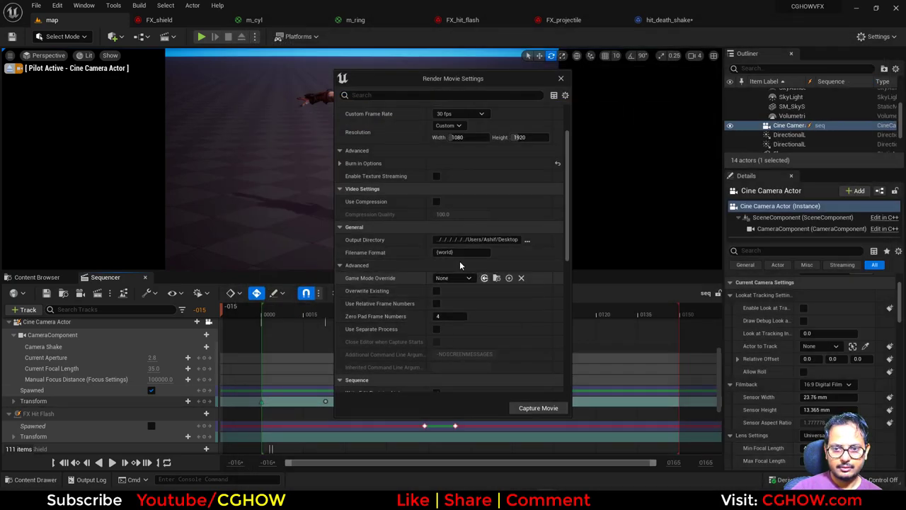
pyautogui.scroll(-6, 496, 333)
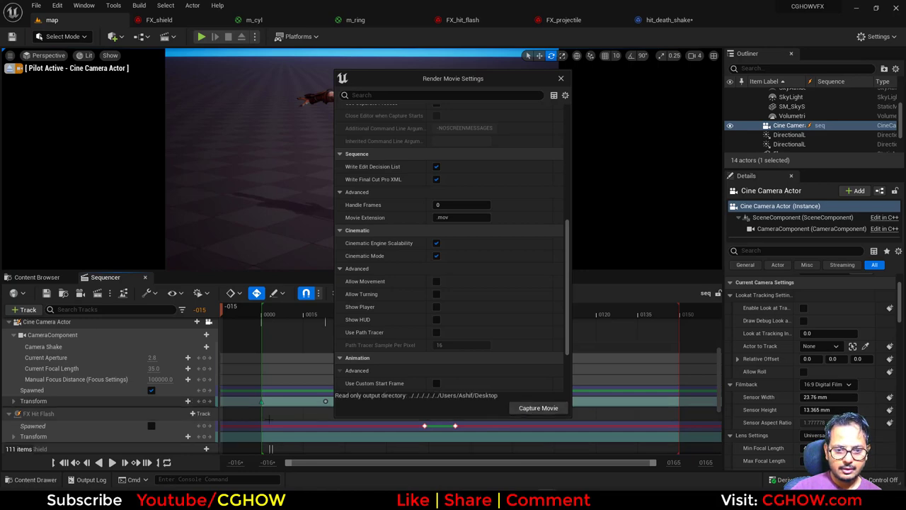
pyautogui.scroll(6, 524, 333)
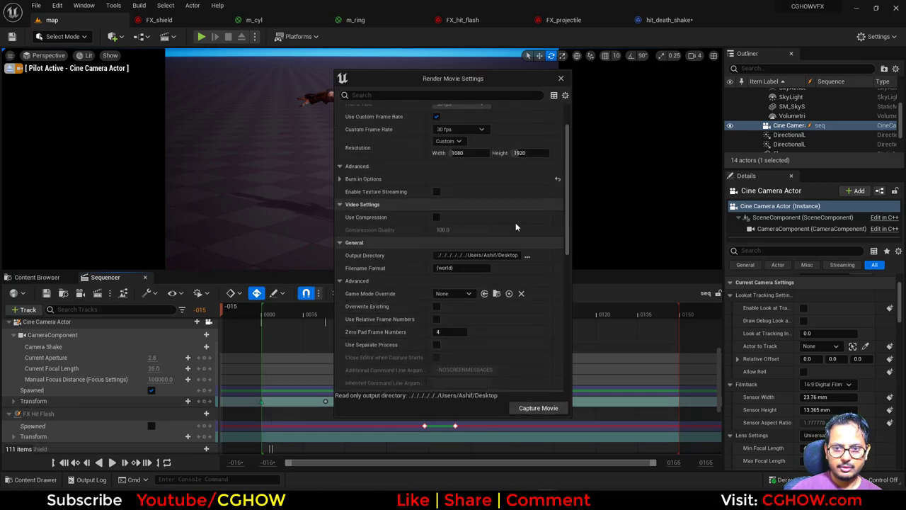
# Set the render output directory to the H: drive and capture the movie, saving the hit_death_shake asset
pyautogui.click(526, 256)
pyautogui.scroll(-3, 294, 263)
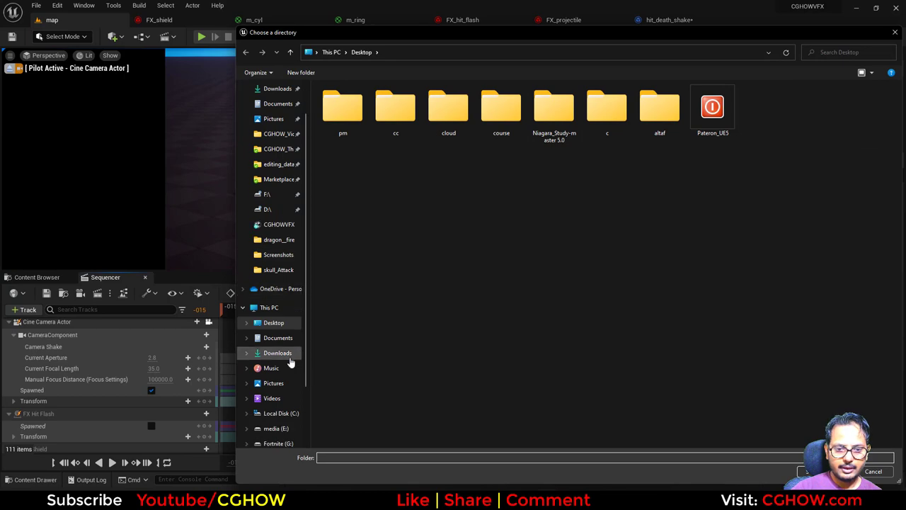
pyautogui.click(280, 414)
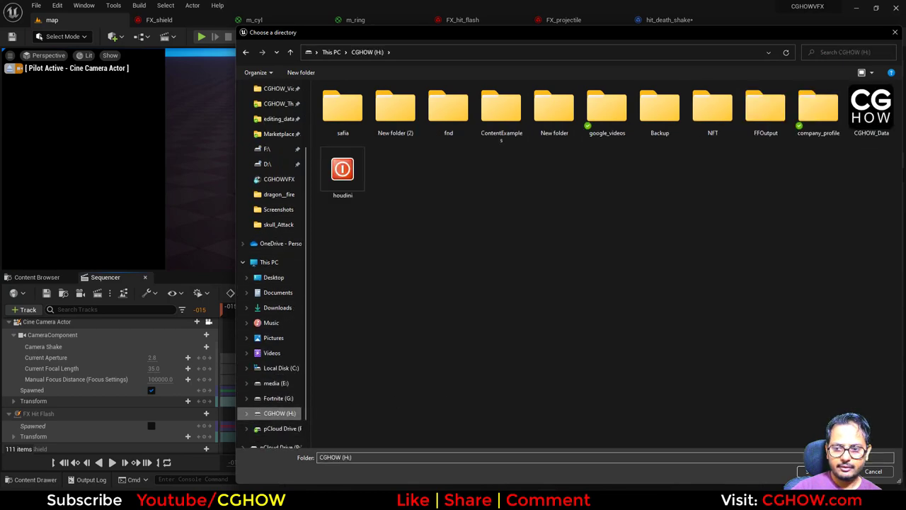
pyautogui.click(821, 471)
pyautogui.click(536, 408)
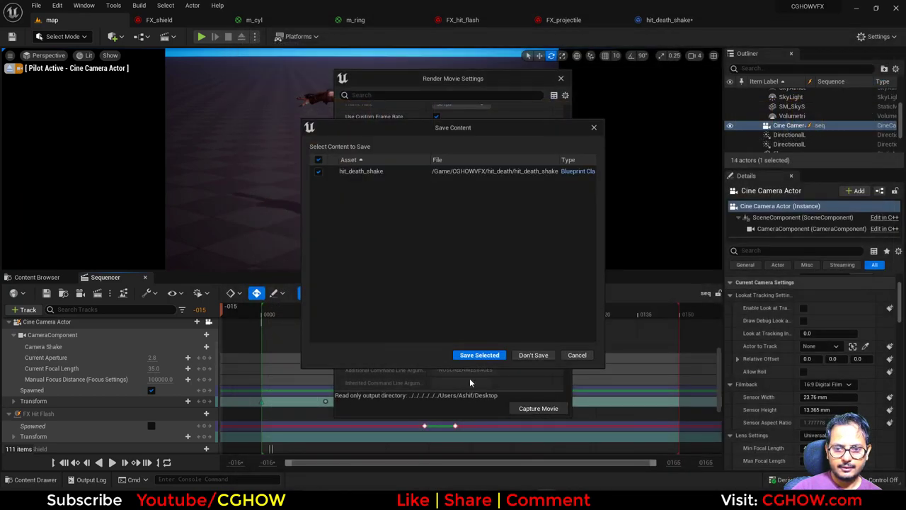
pyautogui.click(479, 355)
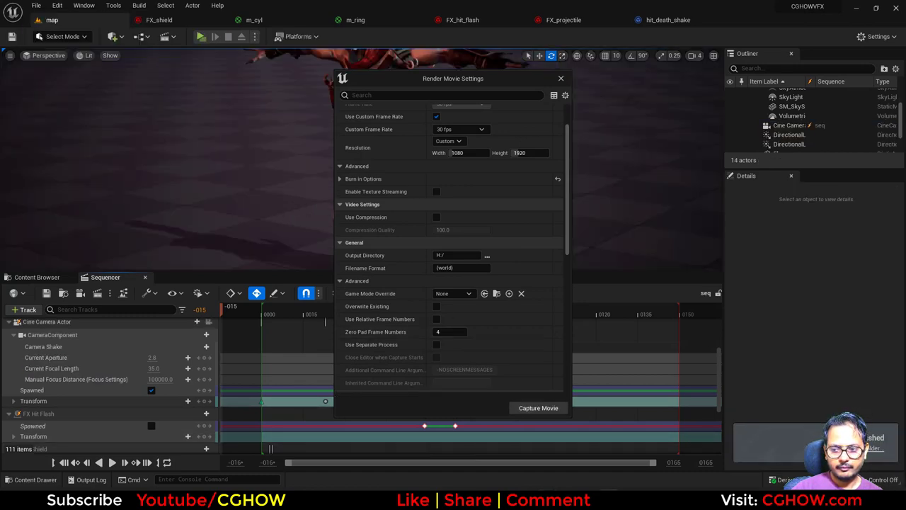
# Open the captured map.avi from the output folder in Keyframe MP, scrub through its frames, and close the player
pyautogui.click(857, 448)
pyautogui.scroll(-2, 731, 157)
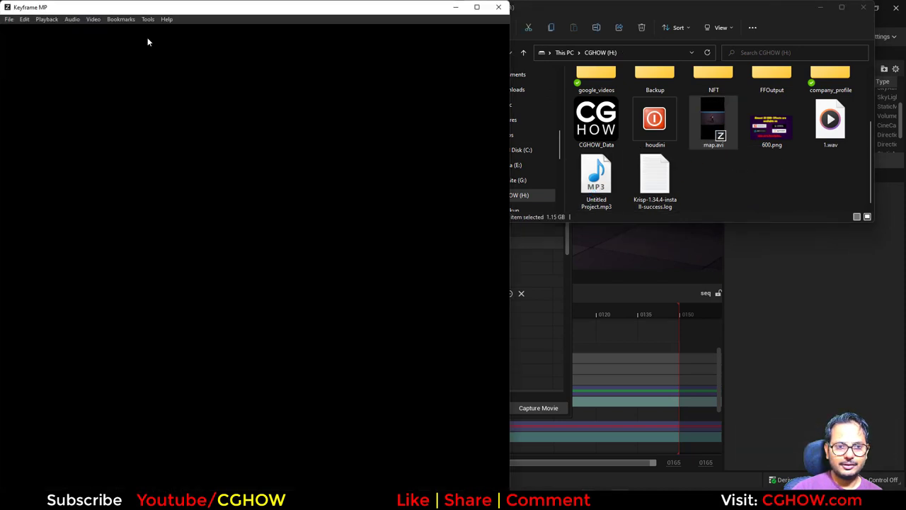
pyautogui.moveTo(182, 2); pyautogui.dragTo(317, 46)
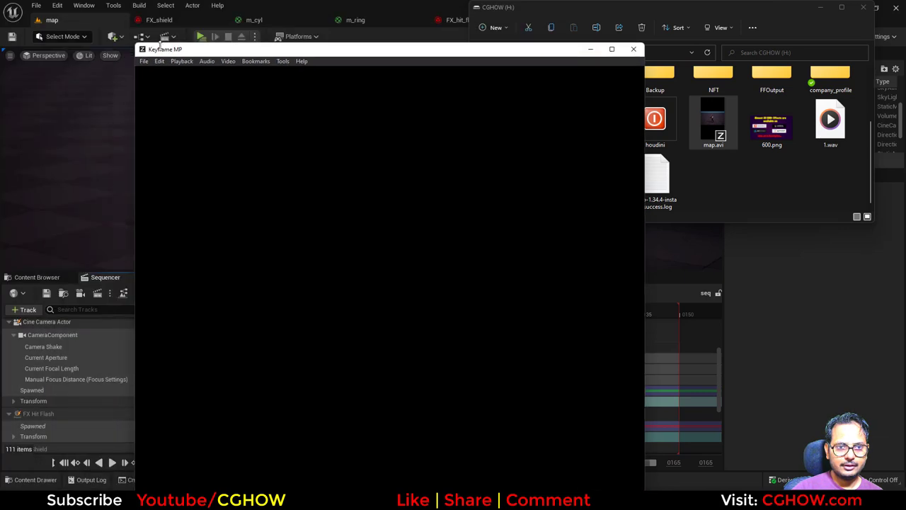
pyautogui.moveTo(138, 49); pyautogui.dragTo(202, 195)
pyautogui.moveTo(311, 202); pyautogui.dragTo(178, 59)
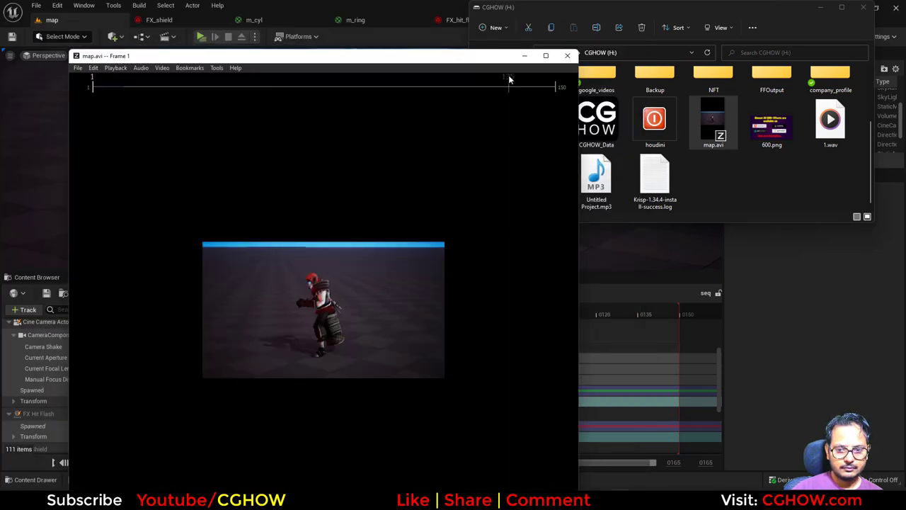
pyautogui.moveTo(99, 88)
pyautogui.mouseDown()
pyautogui.moveTo(221, 99)
pyautogui.moveTo(211, 101)
pyautogui.moveTo(216, 87)
pyautogui.moveTo(424, 121)
pyautogui.moveTo(203, 116)
pyautogui.moveTo(211, 118)
pyautogui.mouseUp()
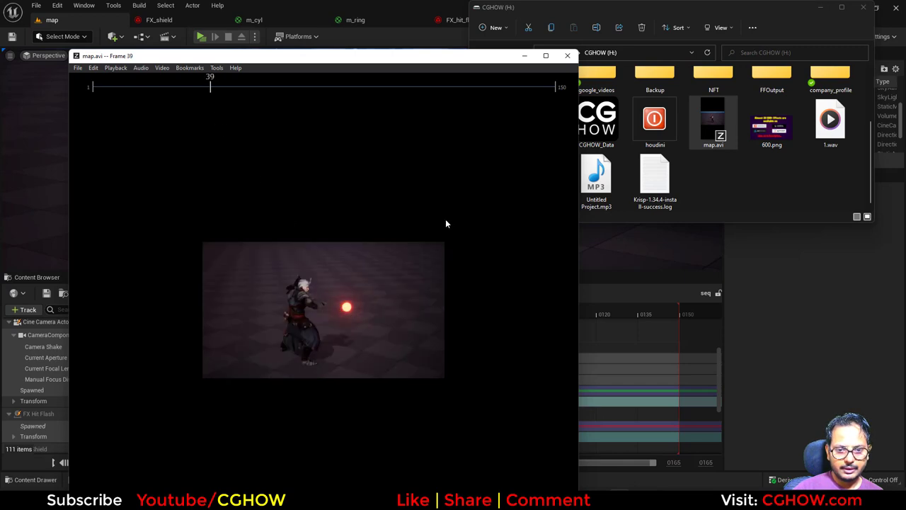
pyautogui.click(568, 56)
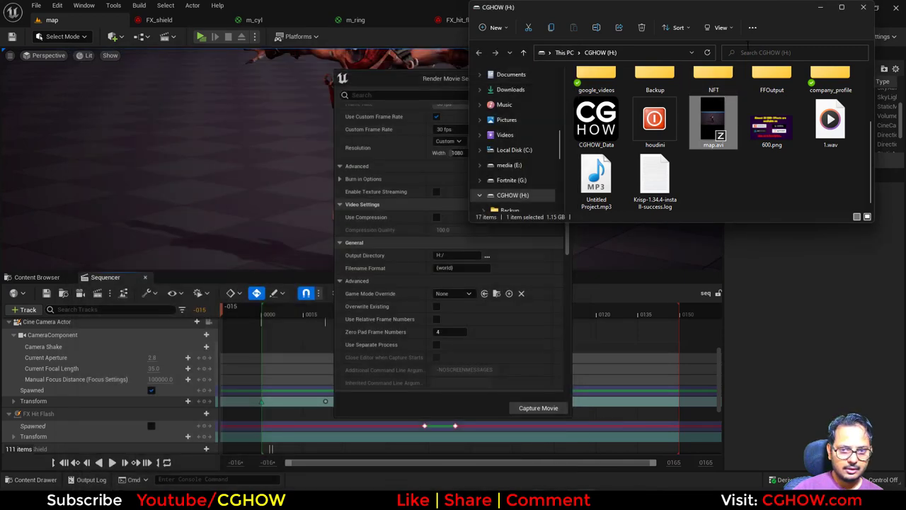
# Return to the map's sequence in Unreal Editor, select the FX Projectile track, and close the movie render settings
pyautogui.click(319, 4)
pyautogui.scroll(-5, 43, 404)
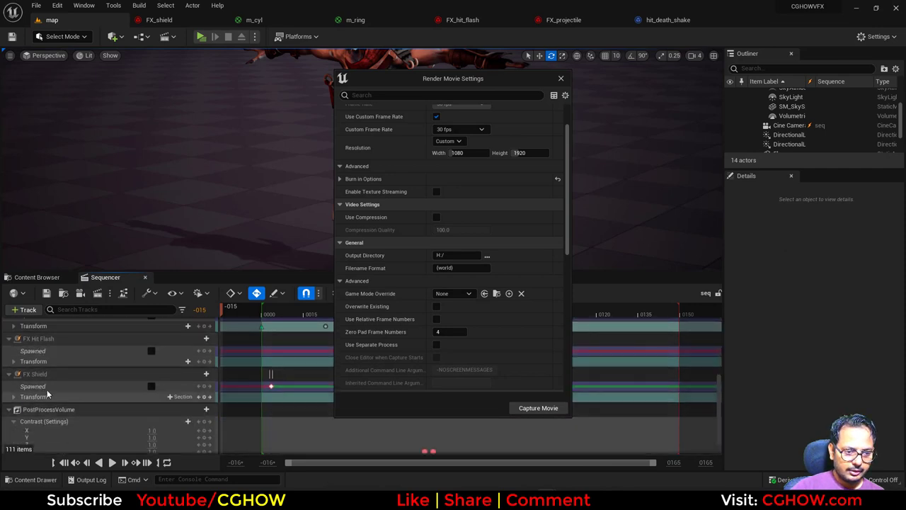
pyautogui.scroll(3, 78, 407)
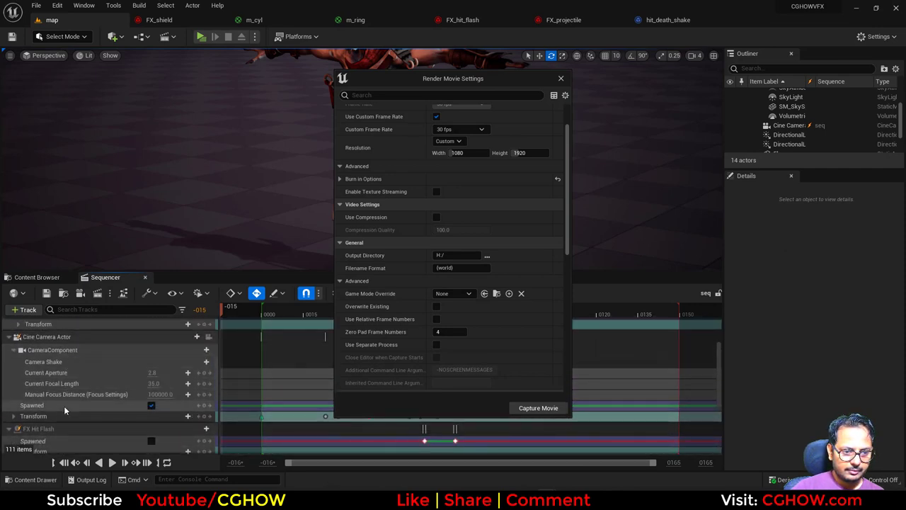
pyautogui.scroll(2, 53, 400)
pyautogui.click(43, 362)
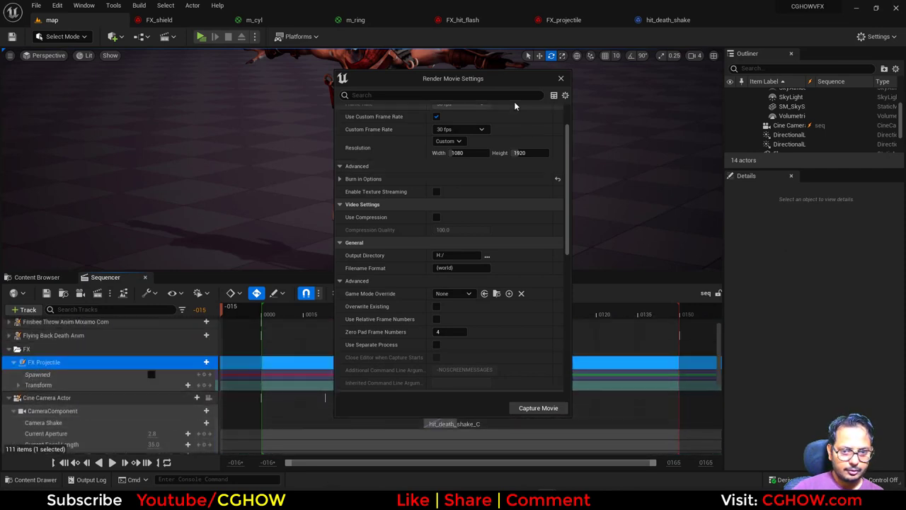
pyautogui.click(563, 77)
# Examine the throwing character and the projectile's launch between frames 37 and 46, and select the FX Projectile
pyautogui.click(365, 310)
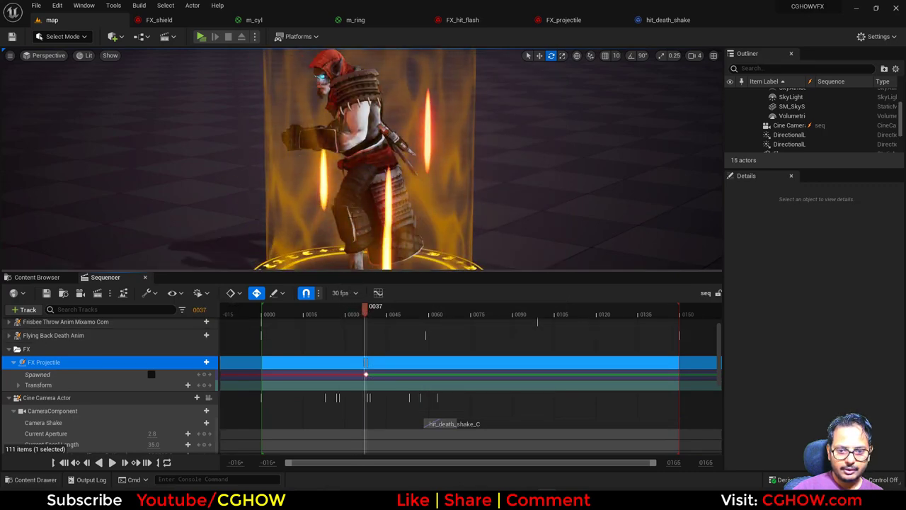
pyautogui.moveTo(352, 217); pyautogui.dragTo(331, 132, button='right')
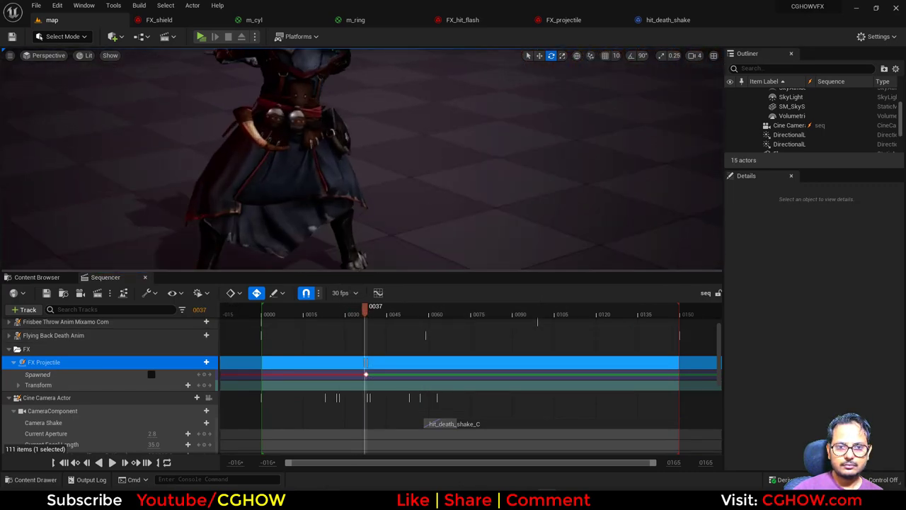
pyautogui.moveTo(361, 159); pyautogui.dragTo(241, 161, button='right')
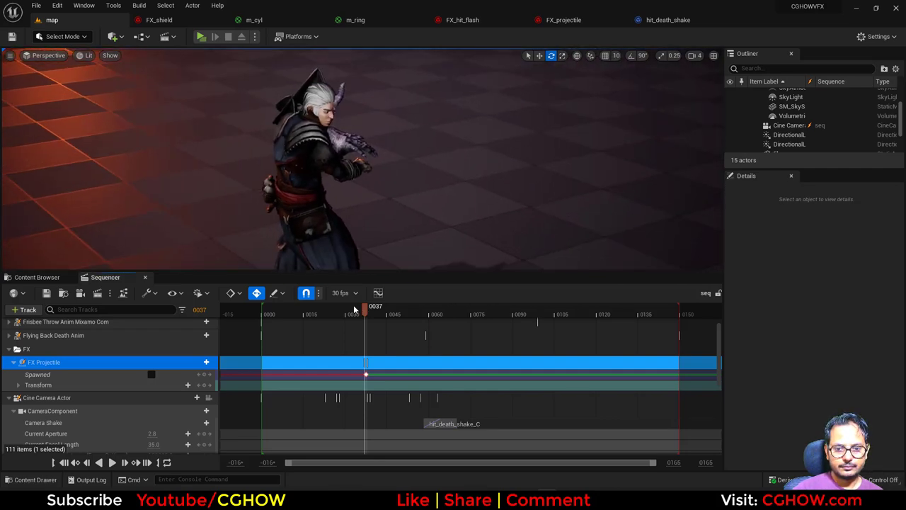
pyautogui.moveTo(354, 309); pyautogui.dragTo(368, 309)
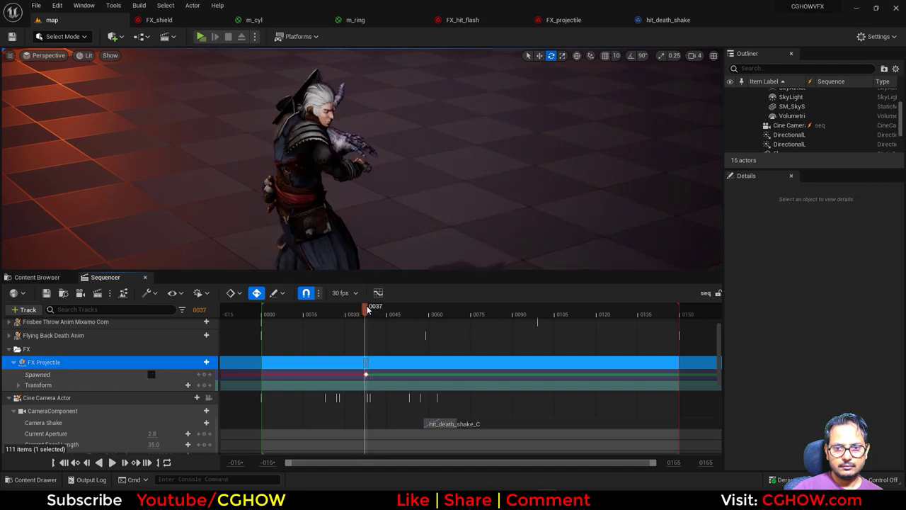
pyautogui.click(151, 374)
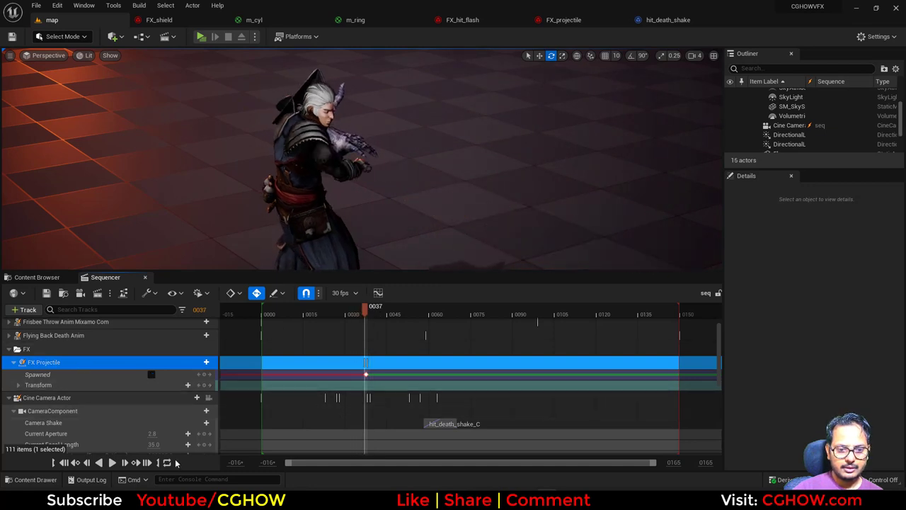
pyautogui.click(393, 314)
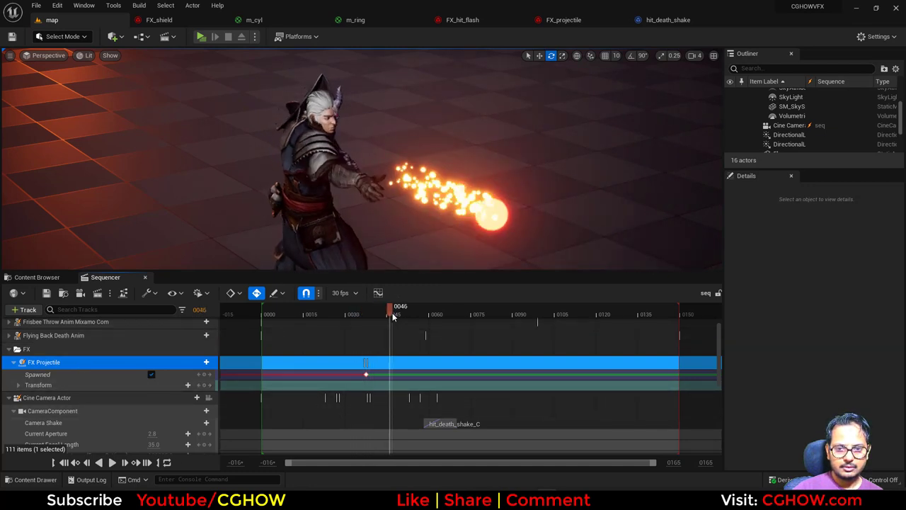
pyautogui.click(52, 375)
pyautogui.click(55, 364)
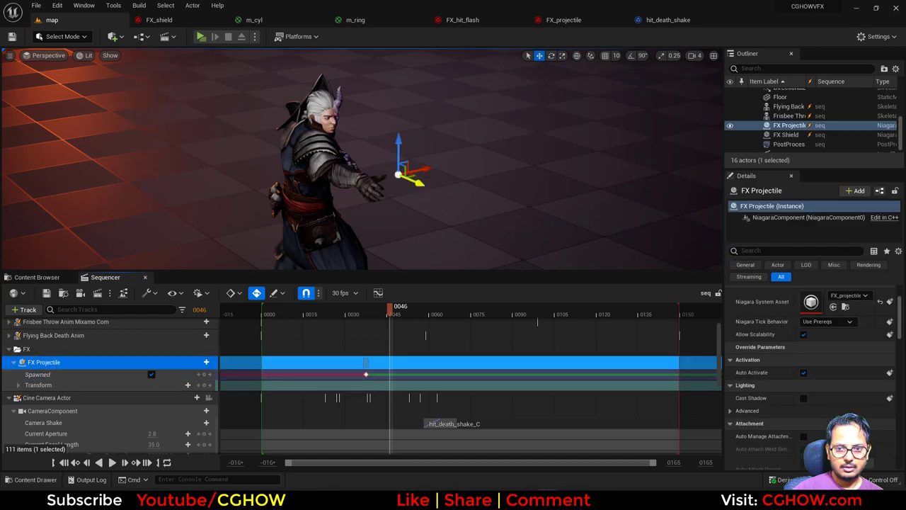
# Rewind the sequence to frame -15, play it through the cine camera to review the effects, and stop playback
pyautogui.moveTo(378, 312); pyautogui.dragTo(218, 318)
pyautogui.scroll(2, 143, 344)
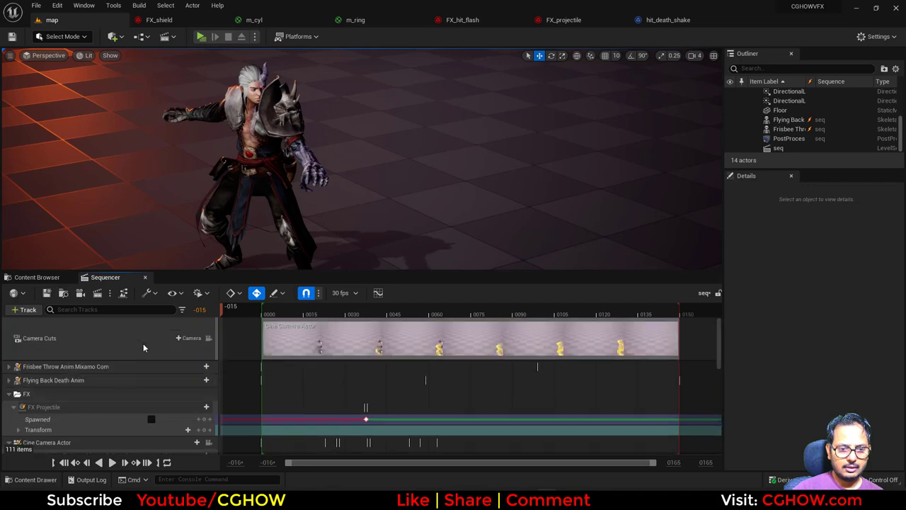
pyautogui.click(112, 463)
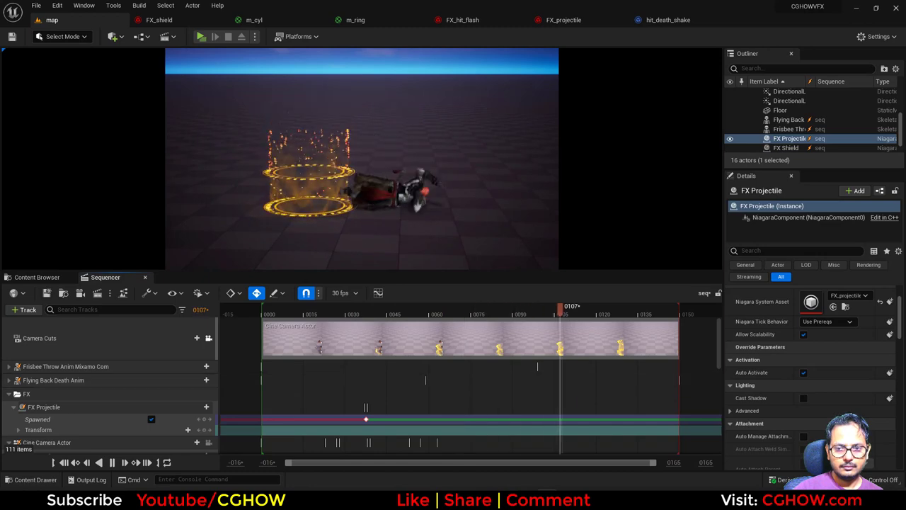
pyautogui.click(47, 442)
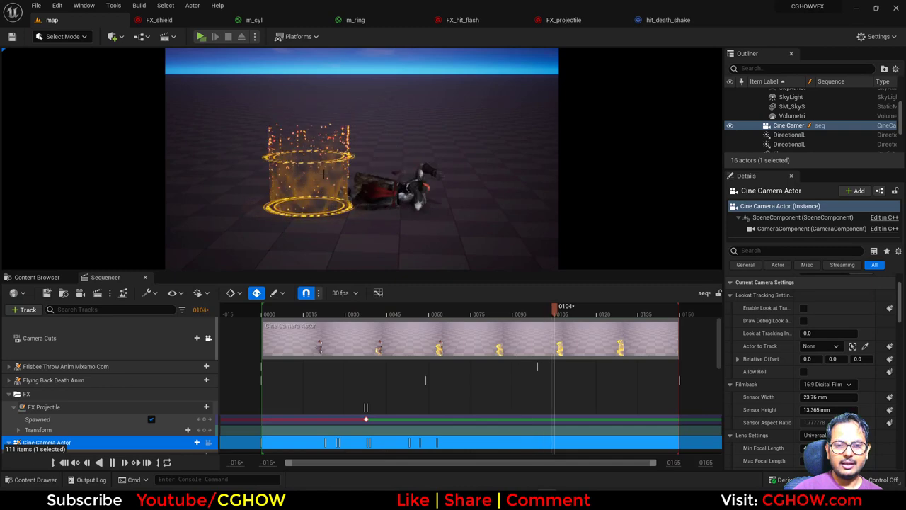
pyautogui.press('space')
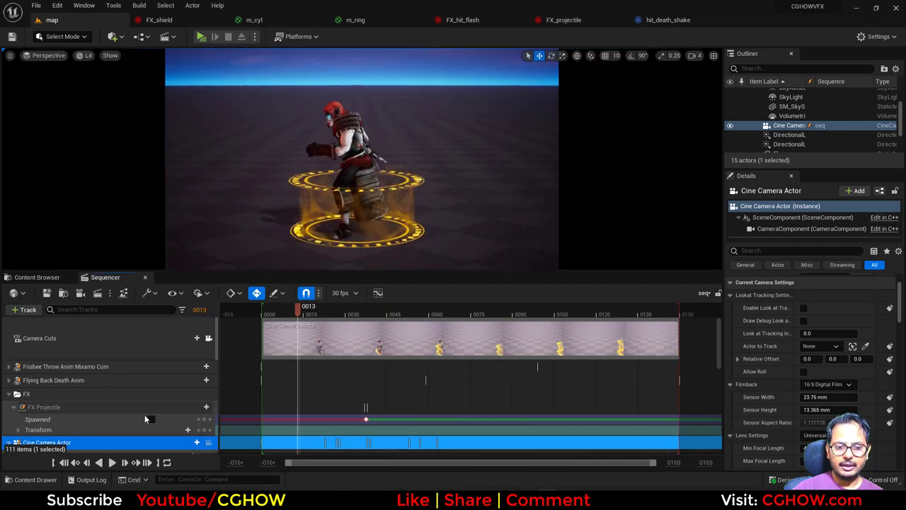
# Open the m_cyl material from the cyl emitter's Mesh Renderer in the FX_shield system
pyautogui.click(188, 20)
pyautogui.scroll(-5, 162, 117)
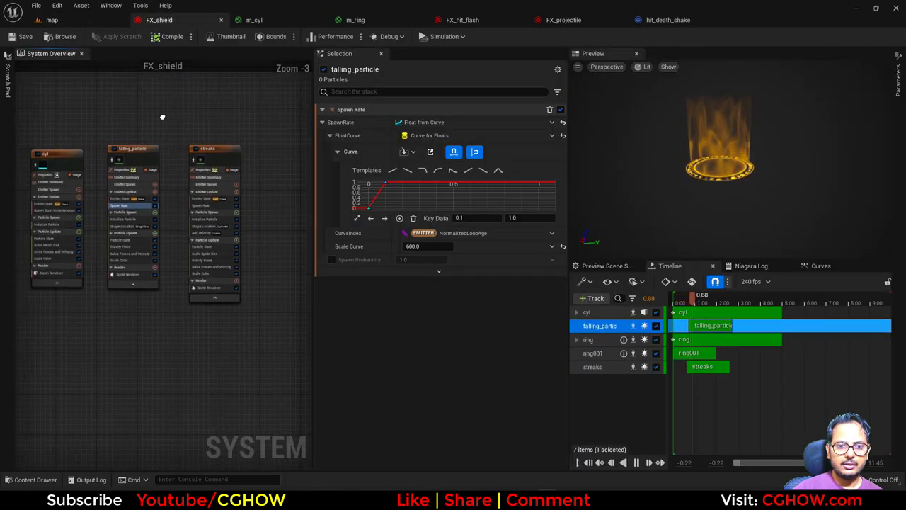
pyautogui.moveTo(117, 113); pyautogui.dragTo(179, 97, button='right')
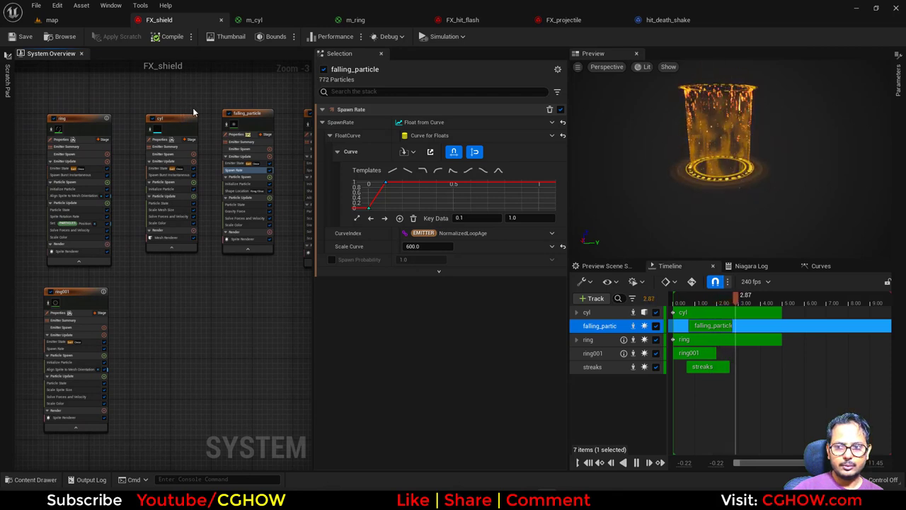
pyautogui.moveTo(146, 113); pyautogui.dragTo(71, 140, button='right')
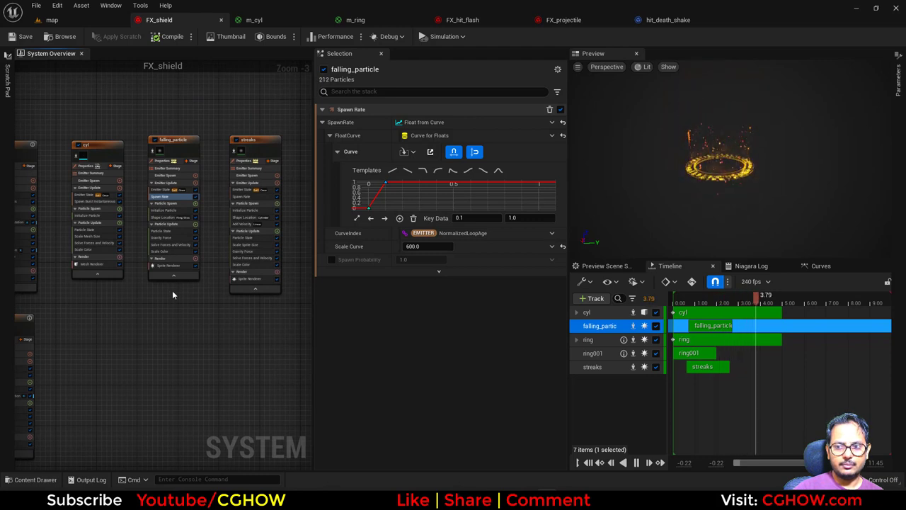
pyautogui.moveTo(115, 329); pyautogui.dragTo(42, 324, button='right')
pyautogui.moveTo(93, 131); pyautogui.dragTo(186, 126, button='right')
pyautogui.moveTo(16, 138); pyautogui.dragTo(180, 128, button='right')
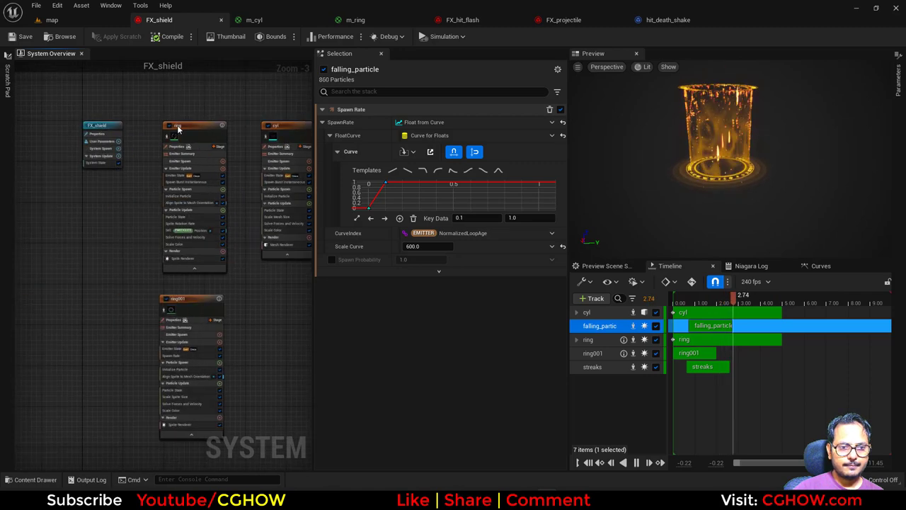
pyautogui.moveTo(264, 113); pyautogui.dragTo(184, 108, button='right')
pyautogui.click(211, 122)
pyautogui.click(207, 239)
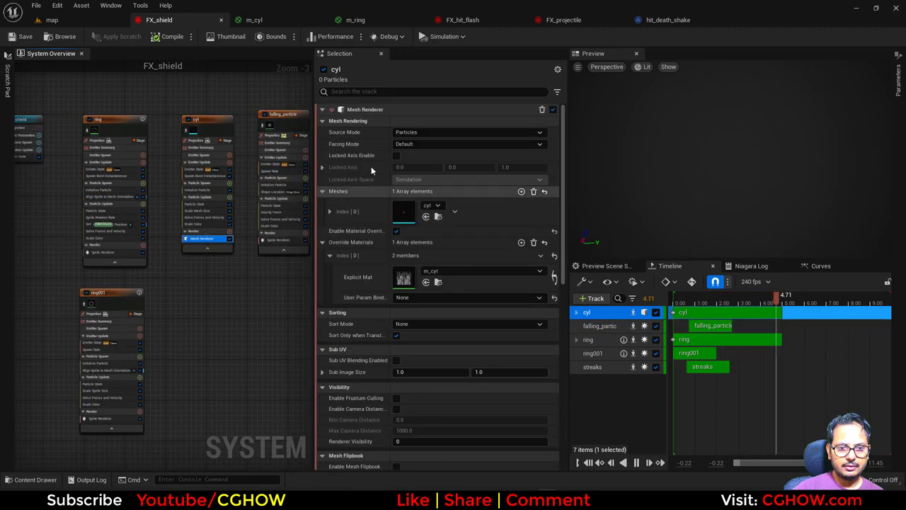
pyautogui.doubleClick(399, 276)
# Insert a Power node between the T_Noise_Aura_Blur_01 texture's red output and the Multiply node's B input
pyautogui.moveTo(471, 302); pyautogui.dragTo(339, 297, button='right')
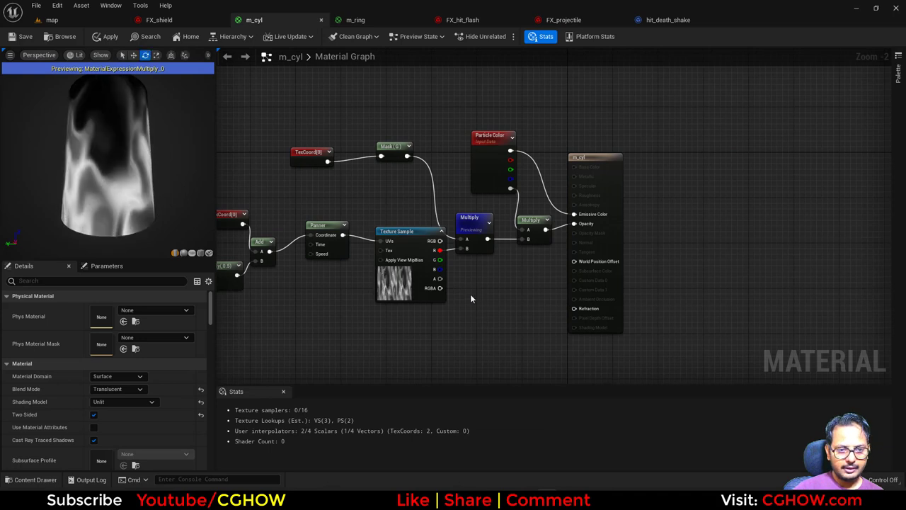
pyautogui.click(471, 296)
pyautogui.moveTo(411, 292); pyautogui.dragTo(394, 297)
pyautogui.moveTo(422, 256); pyautogui.dragTo(477, 308)
pyautogui.moveTo(461, 252); pyautogui.dragTo(462, 248)
pyautogui.moveTo(404, 322); pyautogui.dragTo(592, 267, button='right')
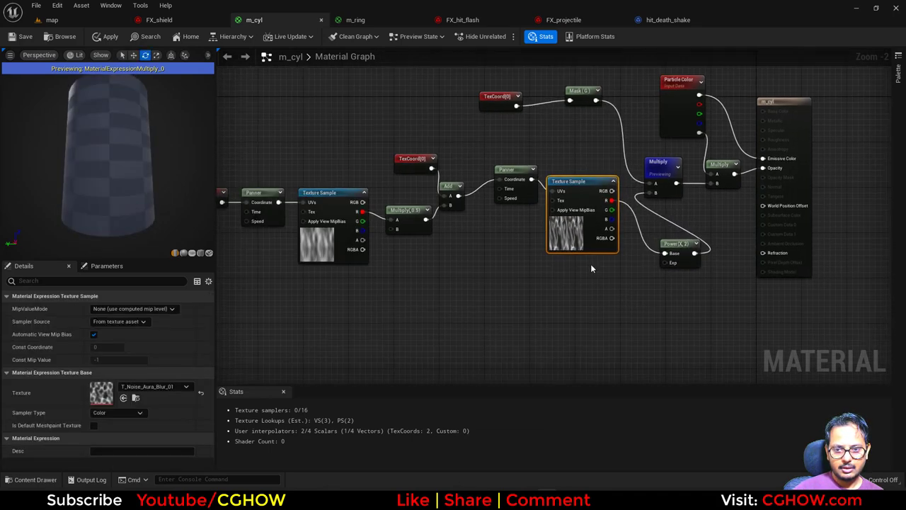
# Add a Dynamic Parameter, connect its first output to the Power exponent, name that parameter dissolve, and save the material
pyautogui.moveTo(479, 290); pyautogui.dragTo(453, 287, button='right')
pyautogui.rightClick(453, 286)
pyautogui.write('dyn')
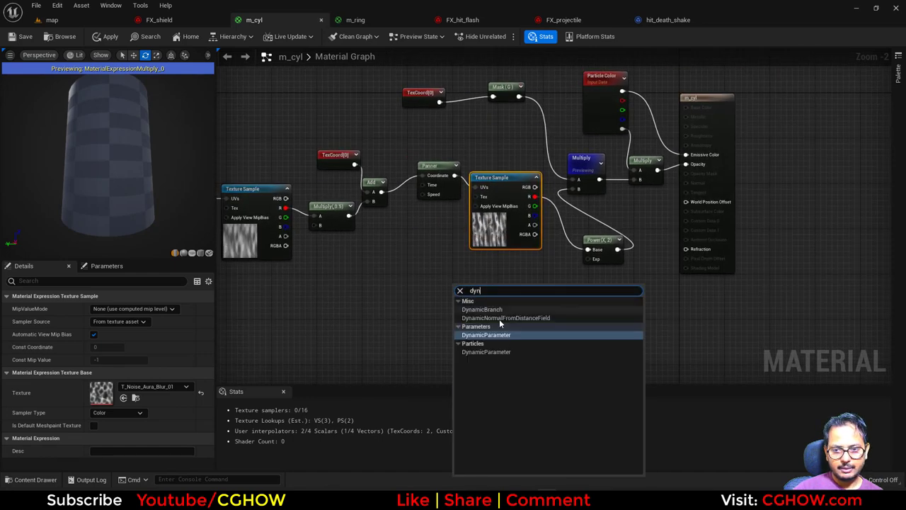
pyautogui.click(498, 336)
pyautogui.moveTo(505, 303); pyautogui.dragTo(589, 259)
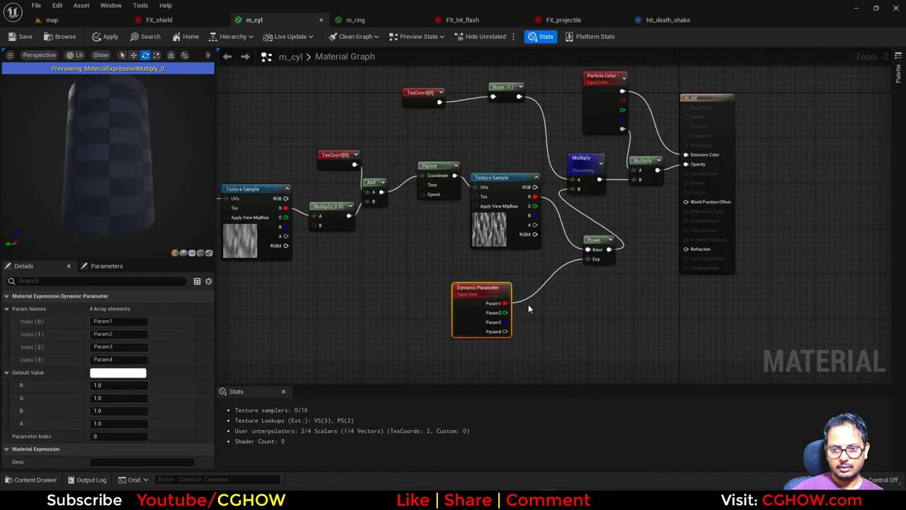
pyautogui.write('di')
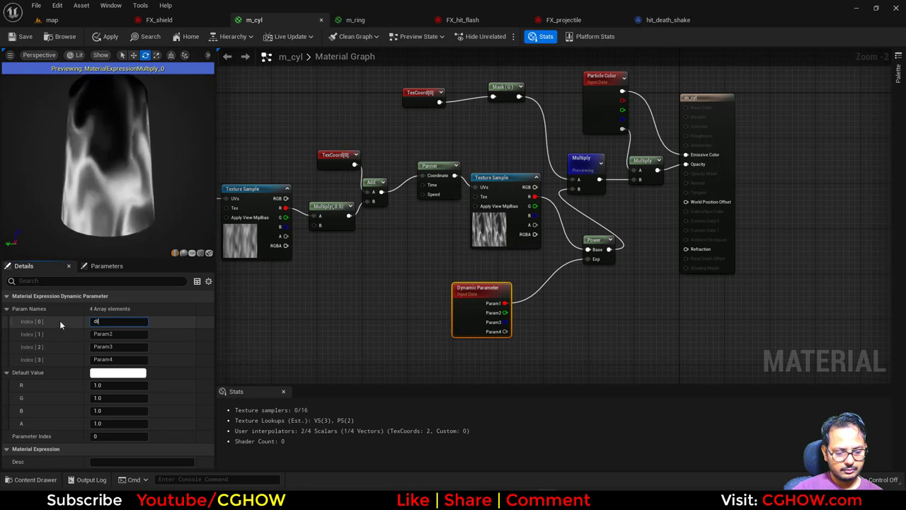
pyautogui.write('ssolve')
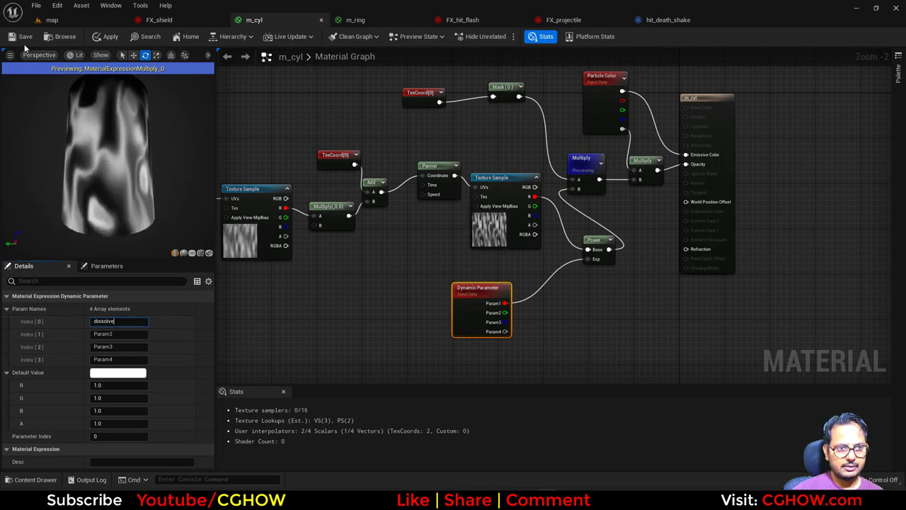
pyautogui.press('Return')
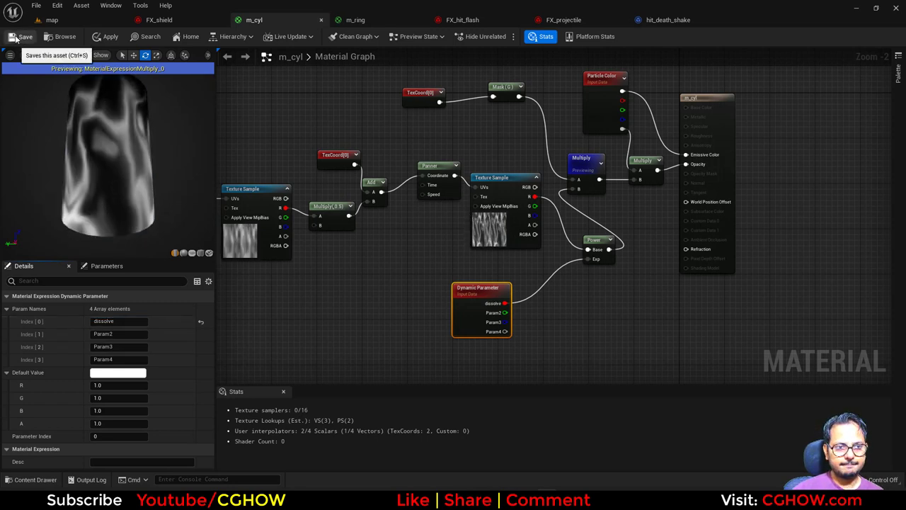
pyautogui.click(106, 37)
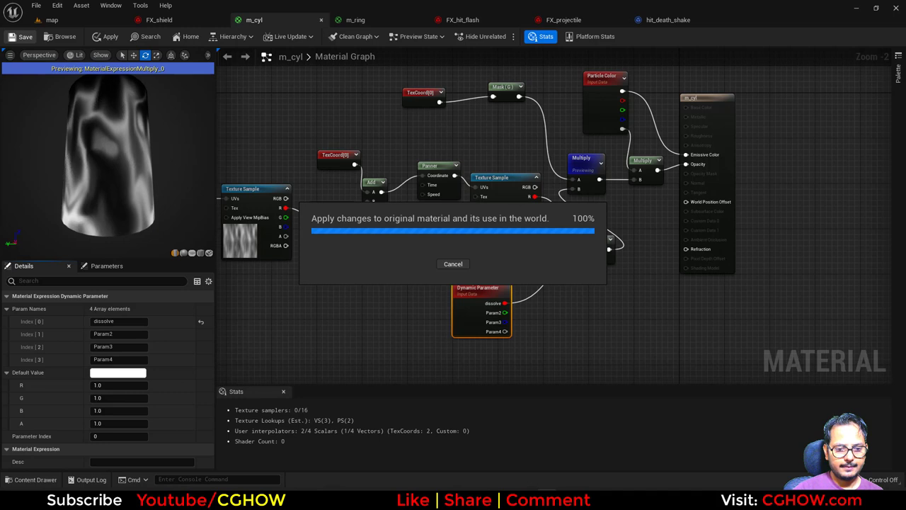
# Isolate the cyl emitter in FX_shield and add a Dynamic Material Parameters module to its particle update
pyautogui.click(170, 20)
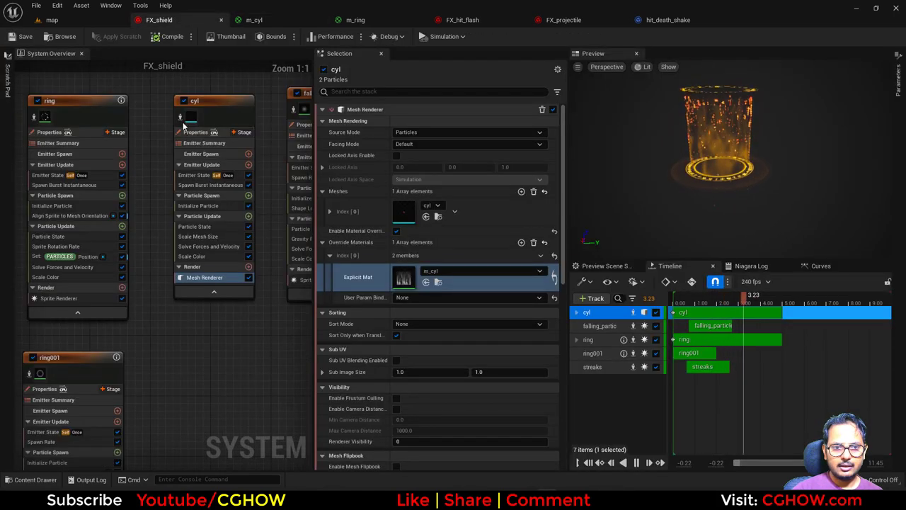
pyautogui.click(180, 117)
pyautogui.moveTo(189, 326); pyautogui.dragTo(189, 367, button='right')
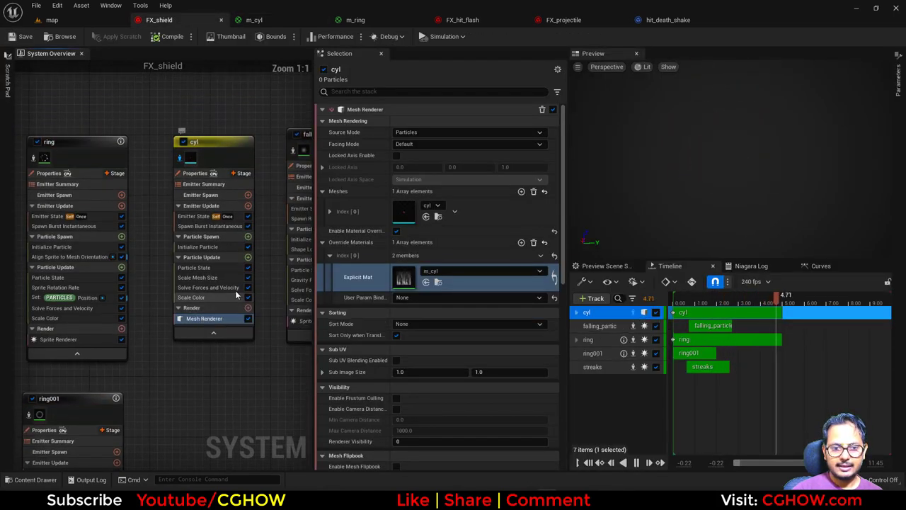
pyautogui.click(248, 257)
pyautogui.write('dyn')
pyautogui.click(282, 88)
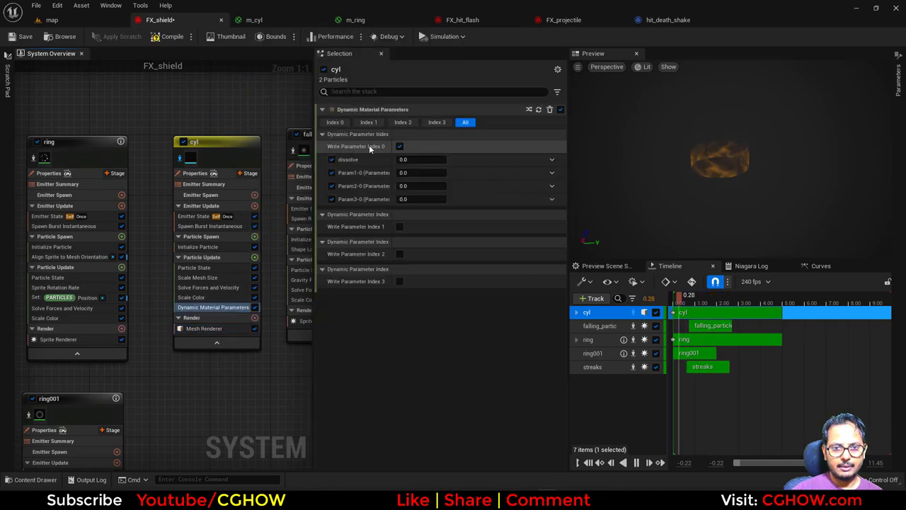
# Set the cyl emitter's dissolve parameter to 1.0
pyautogui.click(419, 159)
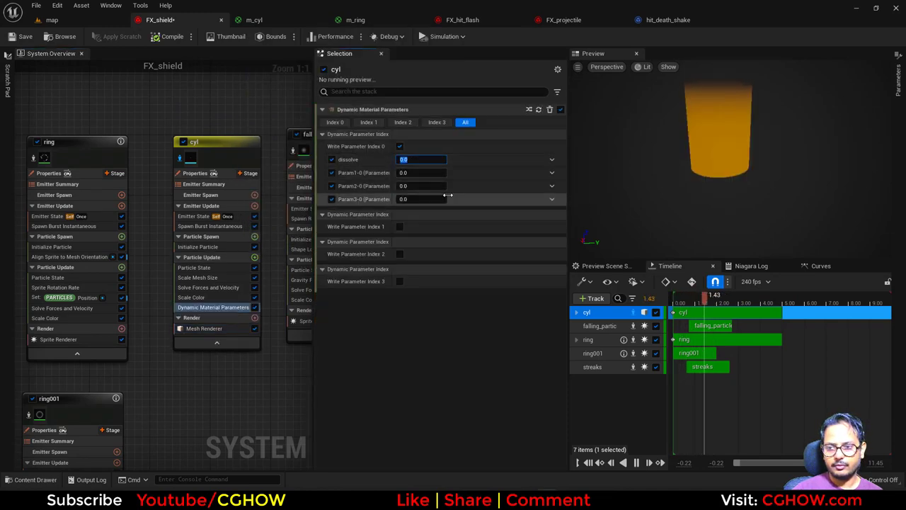
pyautogui.write('1')
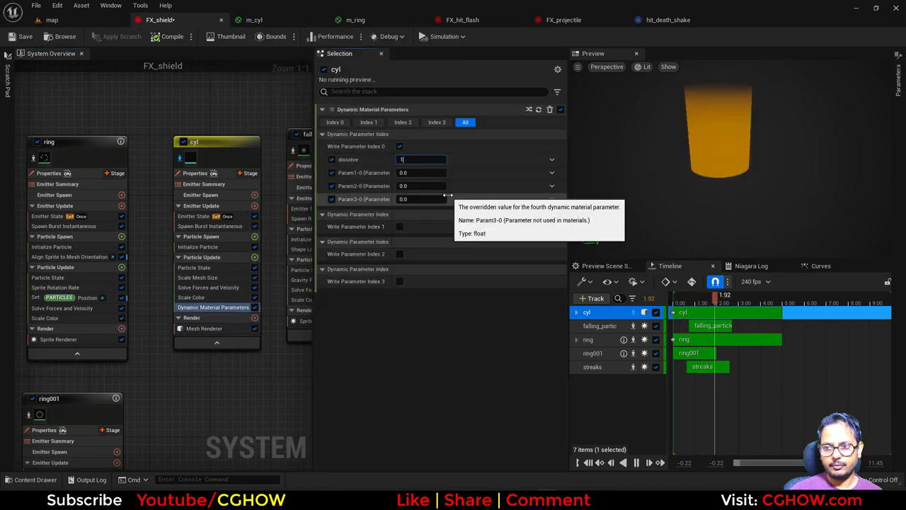
pyautogui.press('Return')
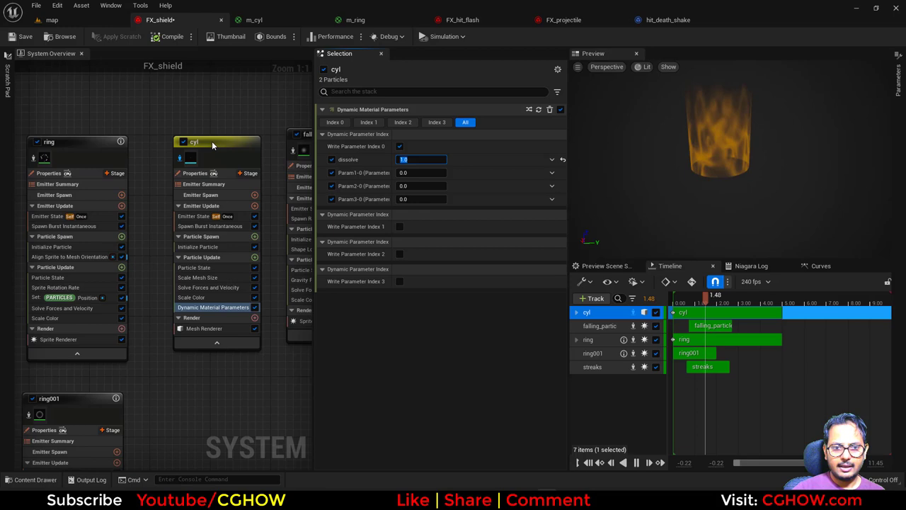
# Duplicate the cyl emitter, place the copy below the original, and set the copy's dissolve parameter to 3.0
pyautogui.click(212, 140)
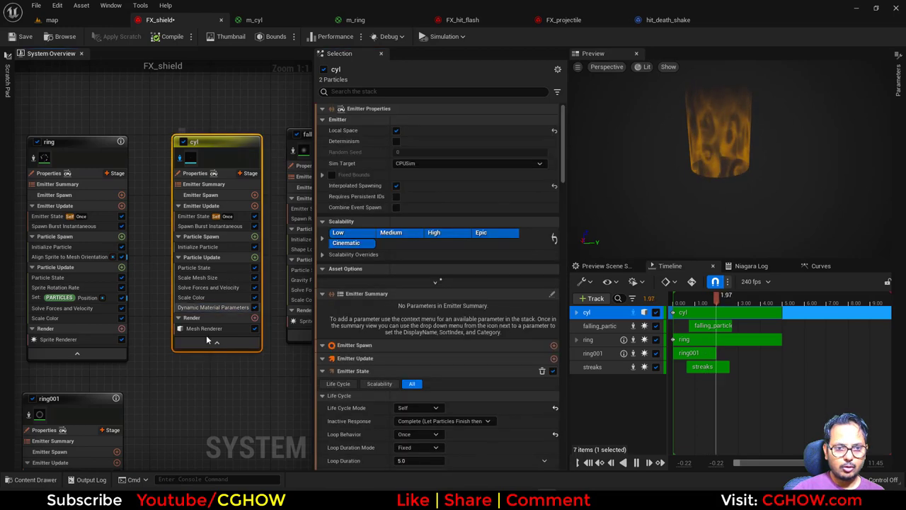
pyautogui.moveTo(175, 375); pyautogui.dragTo(180, 274, button='right')
pyautogui.click(185, 276)
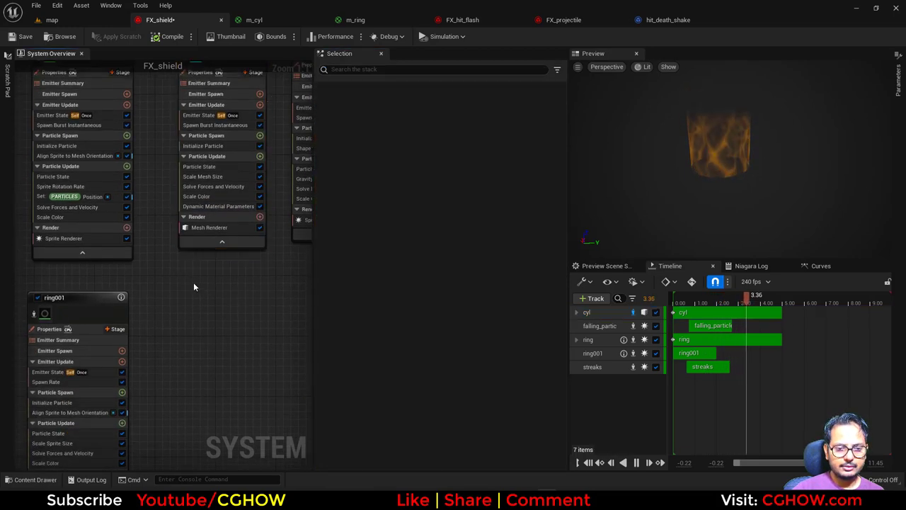
pyautogui.hotkey('ctrl', 'v')
pyautogui.click(193, 303)
pyautogui.moveTo(193, 303); pyautogui.dragTo(179, 208, button='right')
pyautogui.click(212, 352)
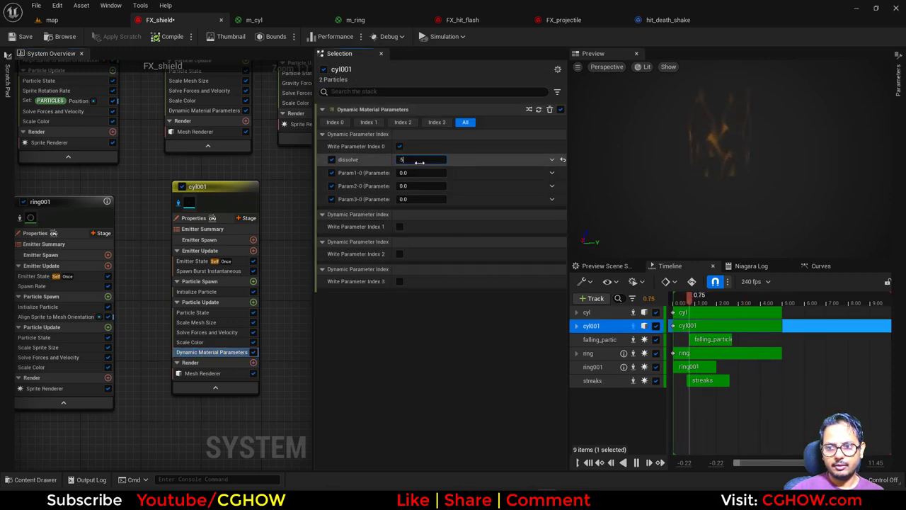
pyautogui.press('Return')
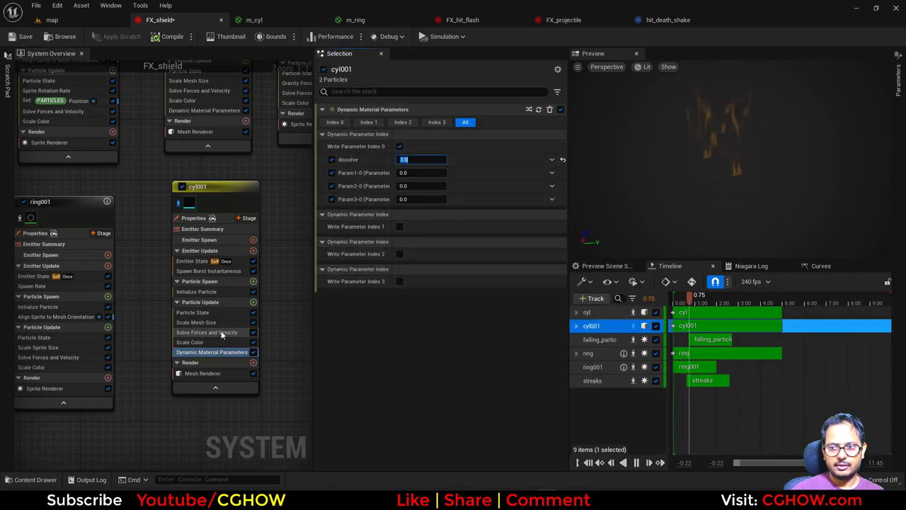
# Set the cyl001 emitter's initial particle color brightness (V) to 10 and its dissolve parameter to 5.0
pyautogui.click(197, 291)
pyautogui.click(409, 185)
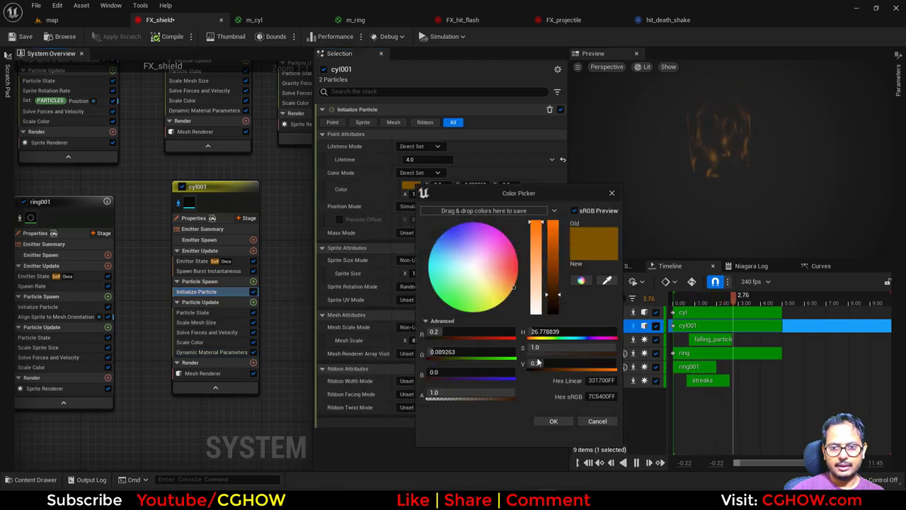
pyautogui.click(542, 362)
pyautogui.write('10')
pyautogui.press('Return')
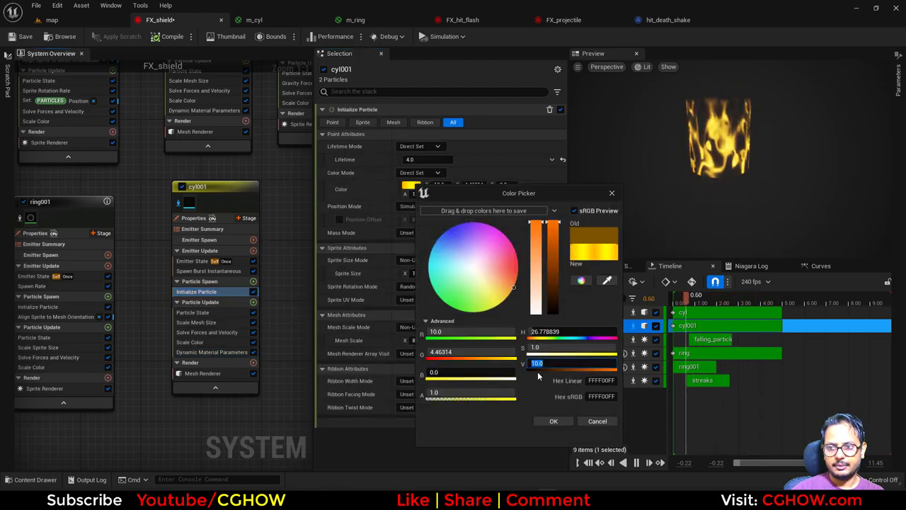
pyautogui.click(553, 421)
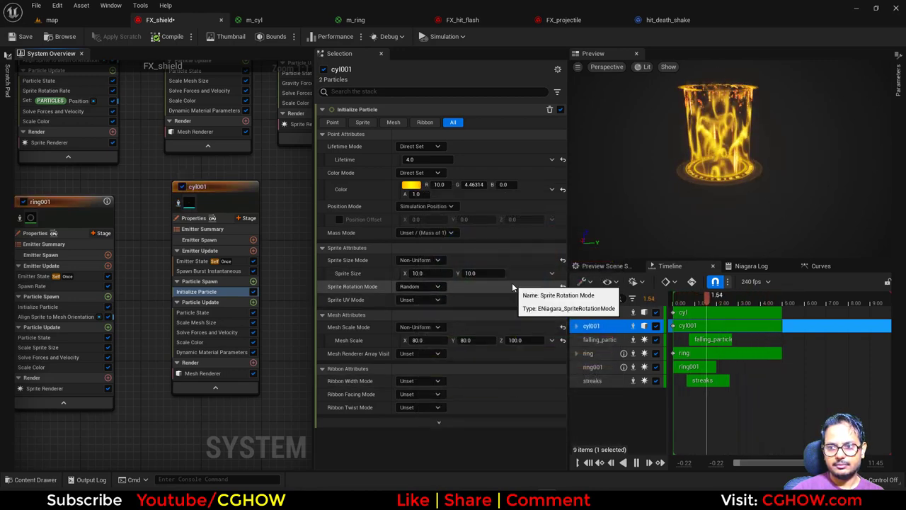
pyautogui.click(211, 352)
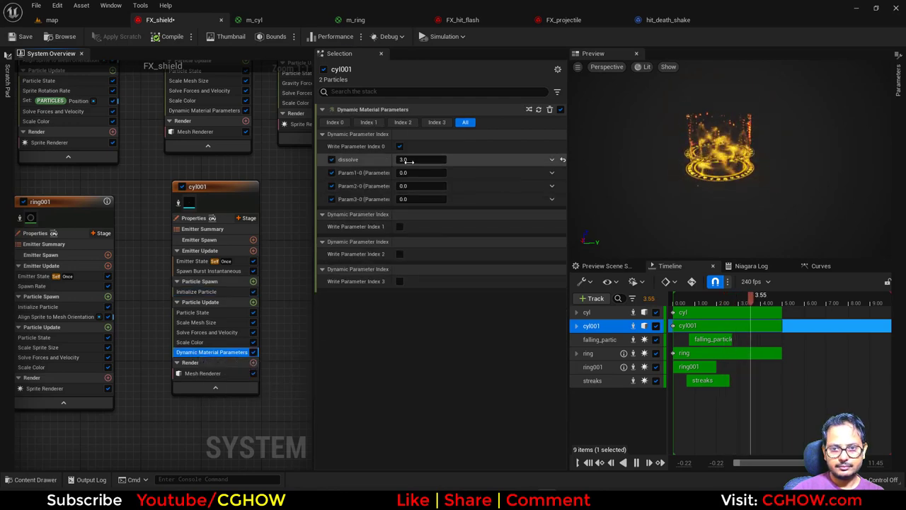
pyautogui.press('Return')
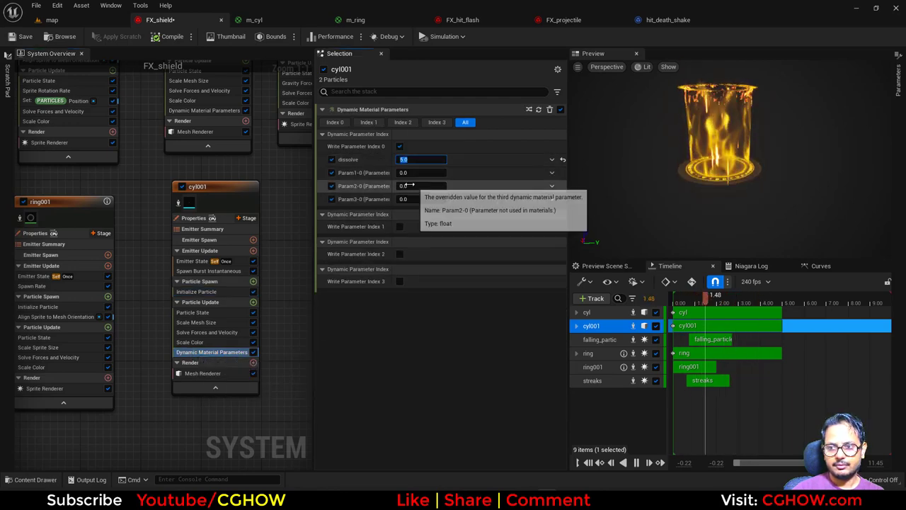
# Play the level sequence repeatedly from its start in the map level to check the shield effect in the shot
pyautogui.click(69, 21)
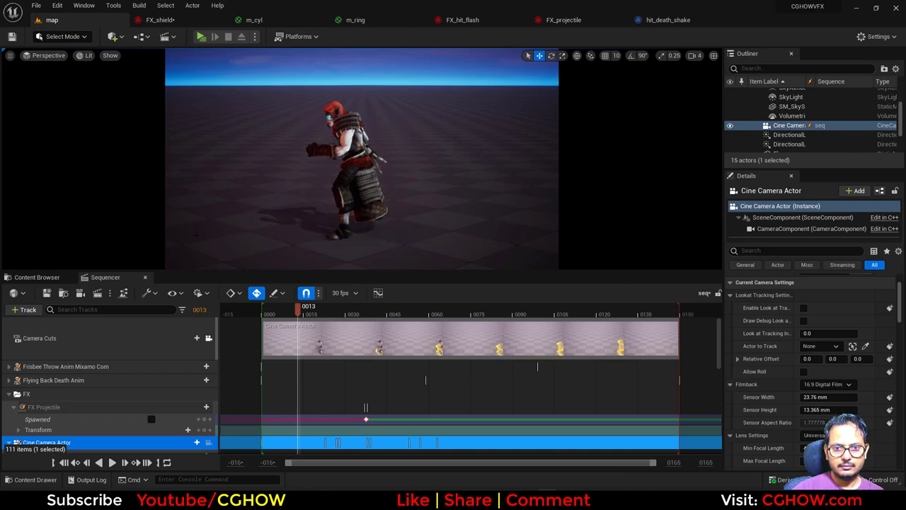
pyautogui.click(61, 462)
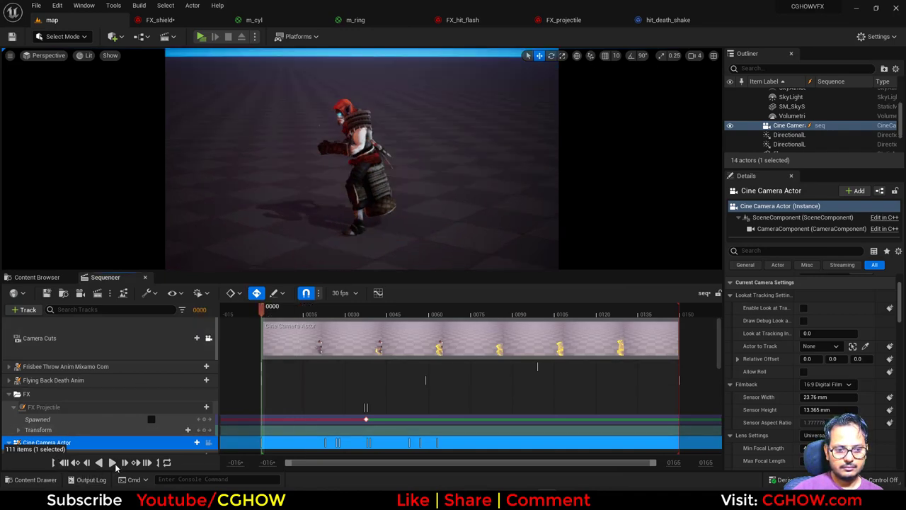
pyautogui.click(113, 464)
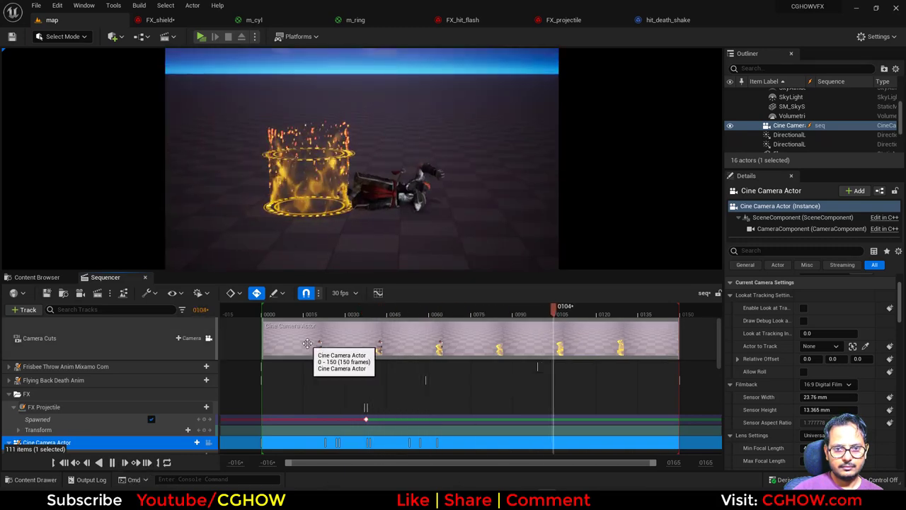
pyautogui.moveTo(327, 313); pyautogui.dragTo(224, 313)
pyautogui.click(113, 462)
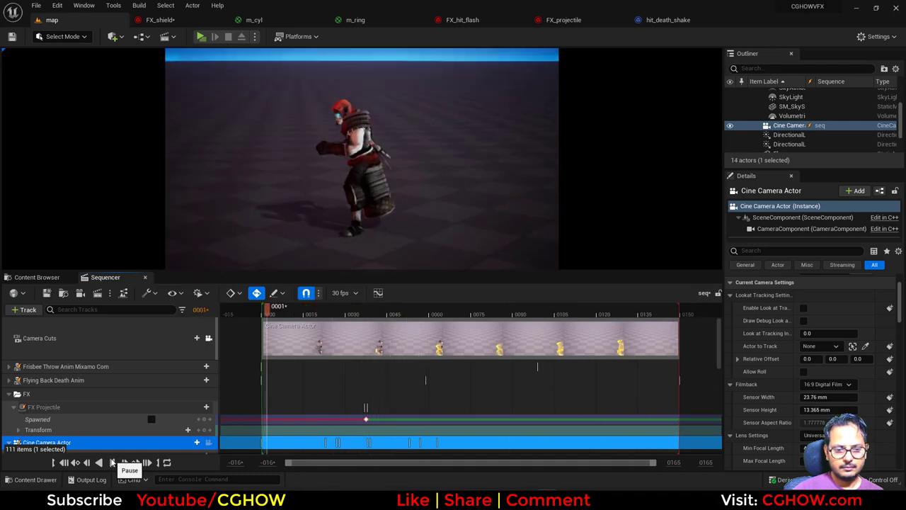
pyautogui.click(112, 462)
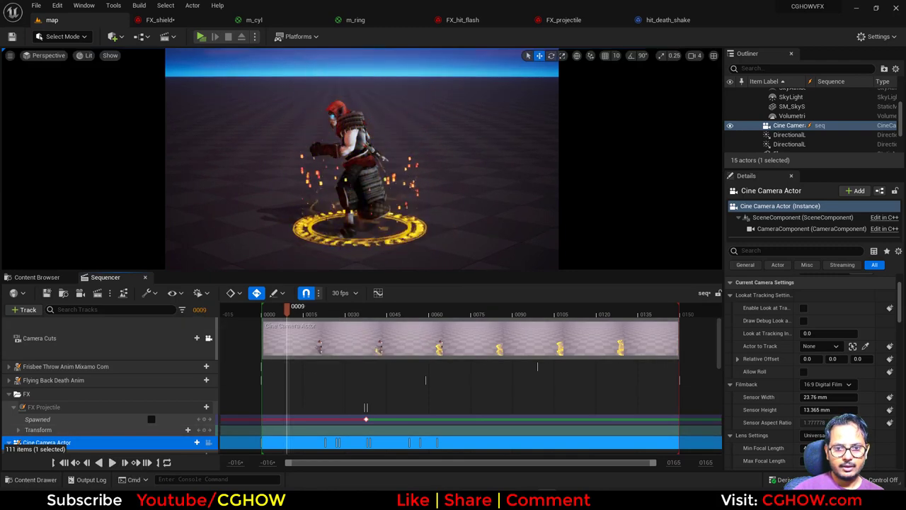
pyautogui.moveTo(315, 308); pyautogui.dragTo(232, 320)
pyautogui.click(112, 462)
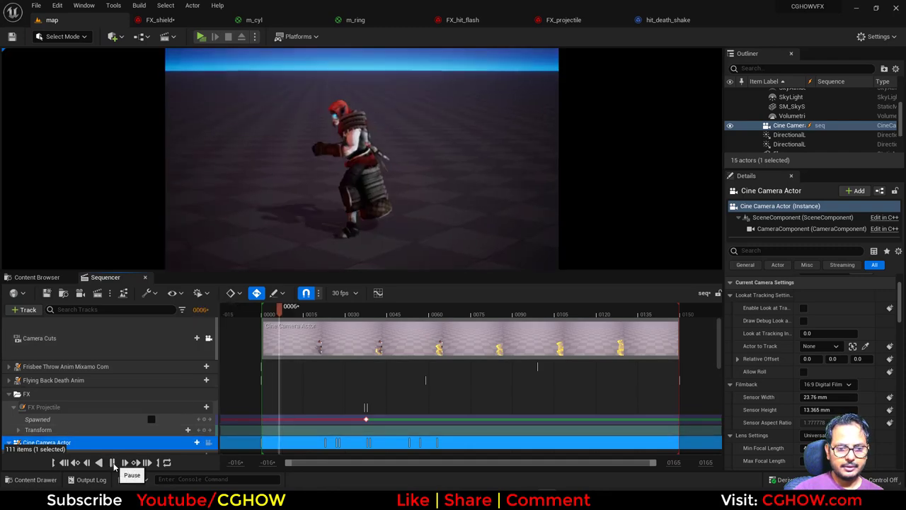
pyautogui.click(112, 462)
pyautogui.moveTo(337, 316); pyautogui.dragTo(367, 319)
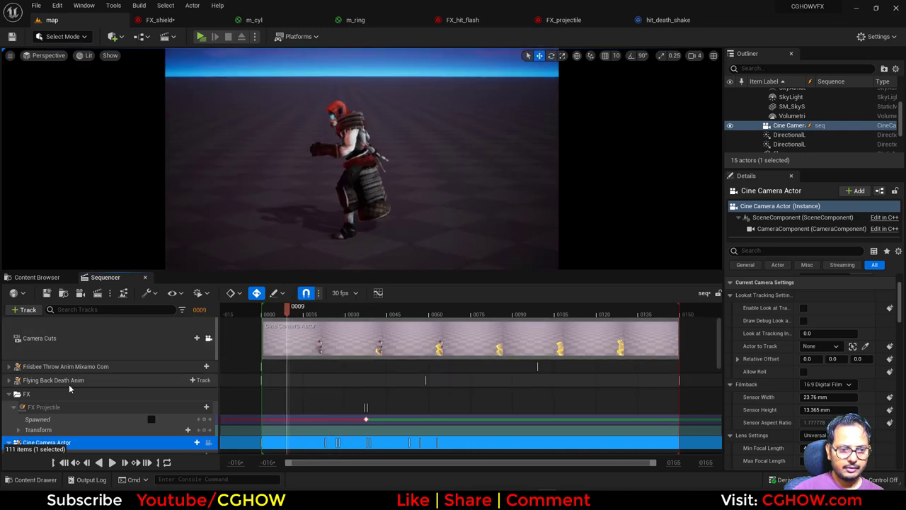
# Reduce the Cine Camera Actor's Manual Focus Distance to about 5955.4 and key it at frame 6
pyautogui.scroll(-5, 48, 409)
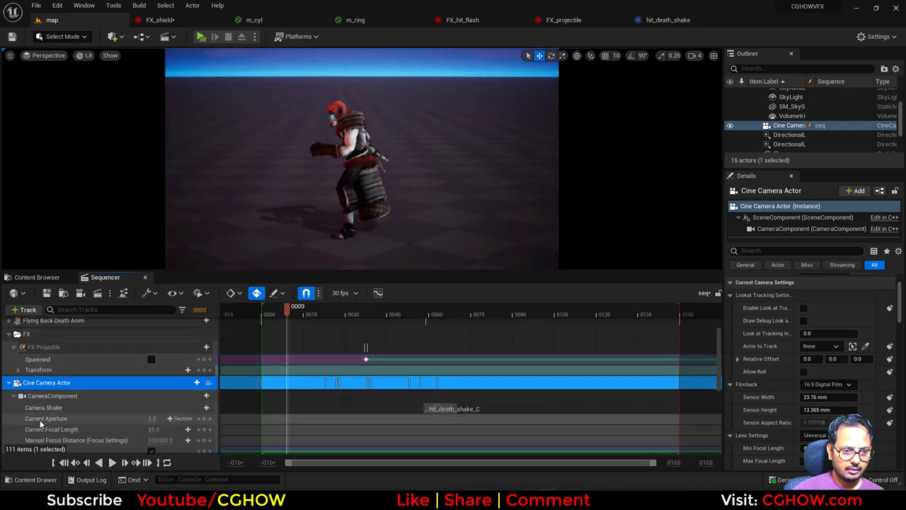
pyautogui.scroll(1, 49, 395)
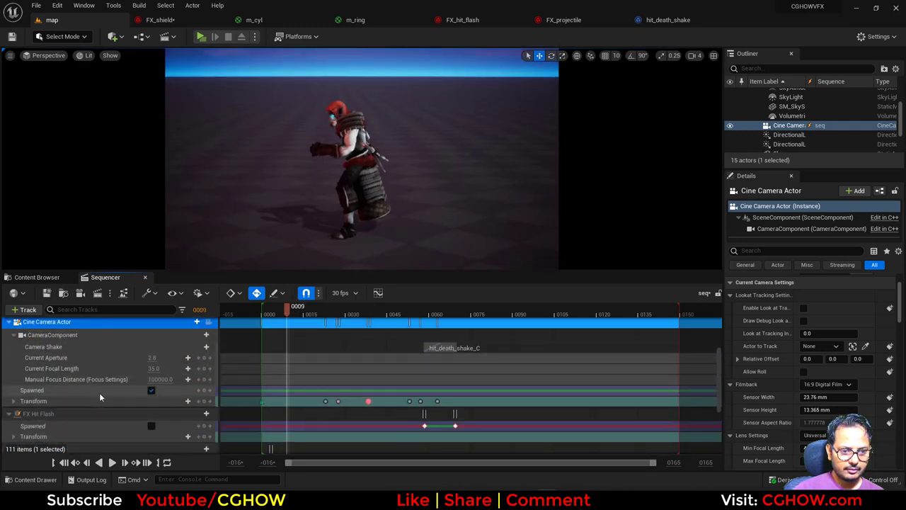
pyautogui.scroll(1, 99, 392)
pyautogui.moveTo(289, 317); pyautogui.dragTo(279, 317)
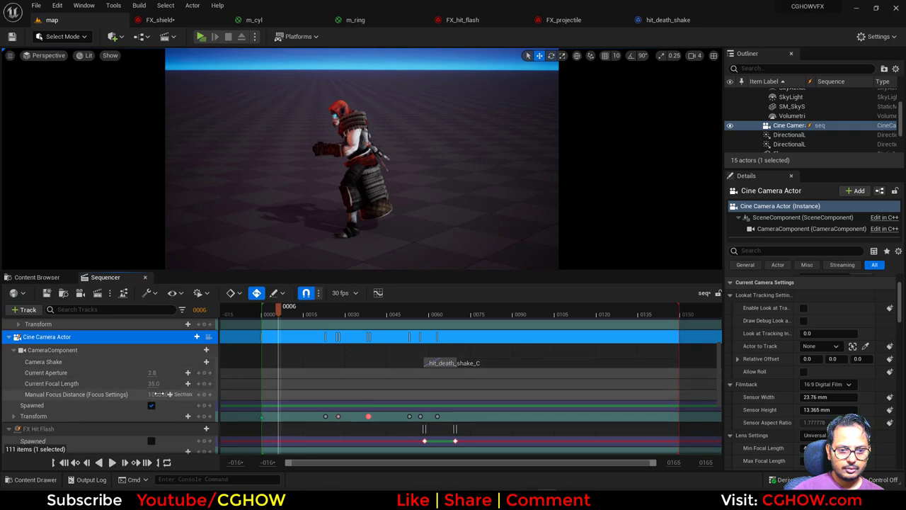
pyautogui.moveTo(159, 394)
pyautogui.mouseDown()
pyautogui.moveTo(186, 394)
pyautogui.moveTo(146, 394)
pyautogui.moveTo(154, 394)
pyautogui.mouseUp()
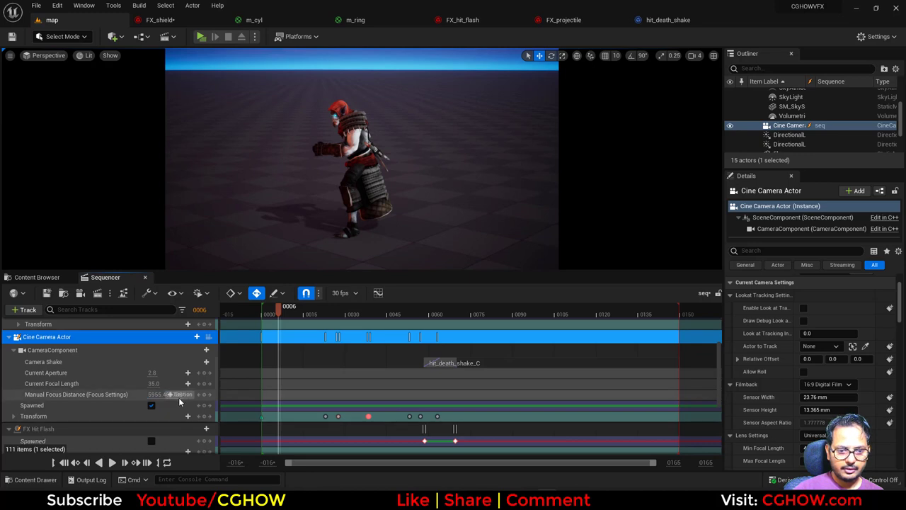
pyautogui.click(204, 394)
# Key the Cine Camera Actor's Manual Focus Distance at about 3292 on frame 35 and play back the sequence
pyautogui.moveTo(282, 316); pyautogui.dragTo(360, 321)
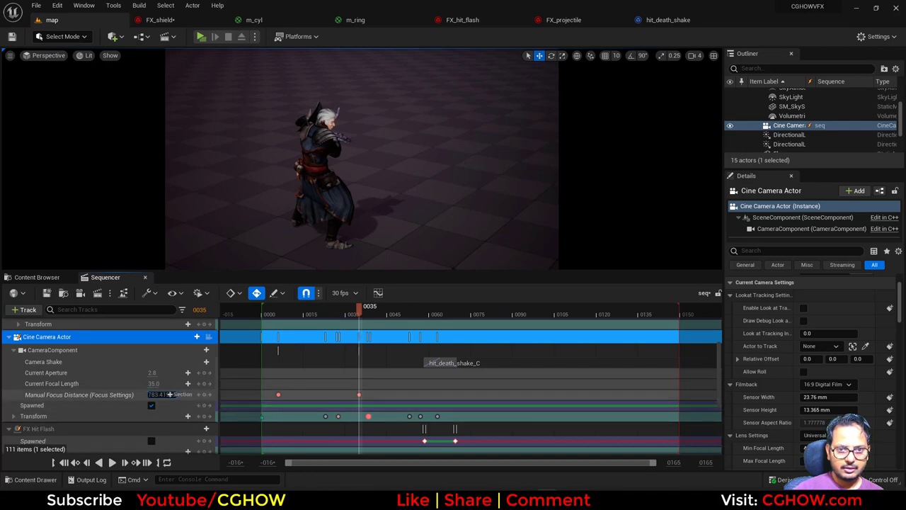
pyautogui.click(167, 394)
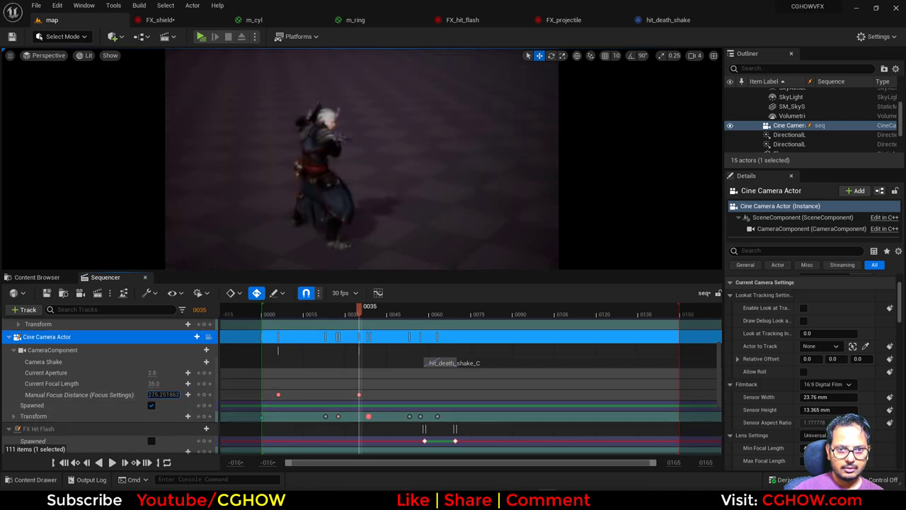
pyautogui.click(549, 316)
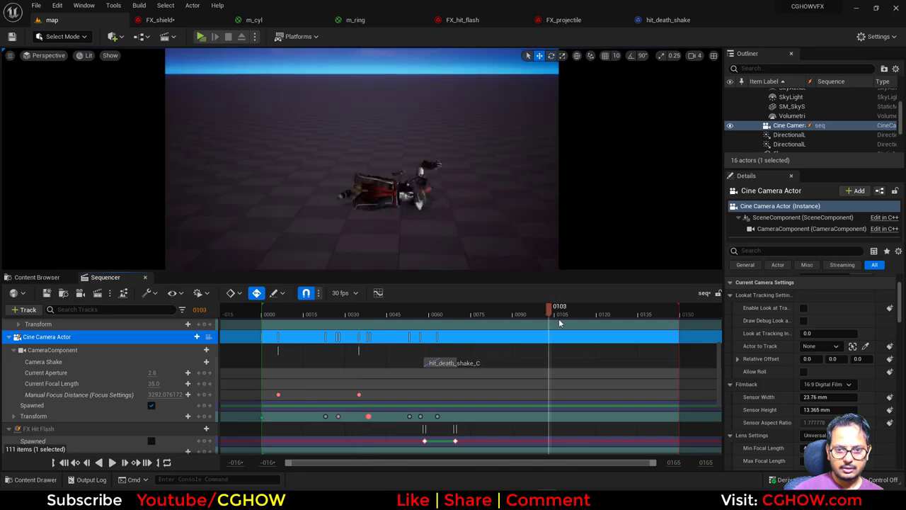
pyautogui.moveTo(577, 322); pyautogui.dragTo(16, 360)
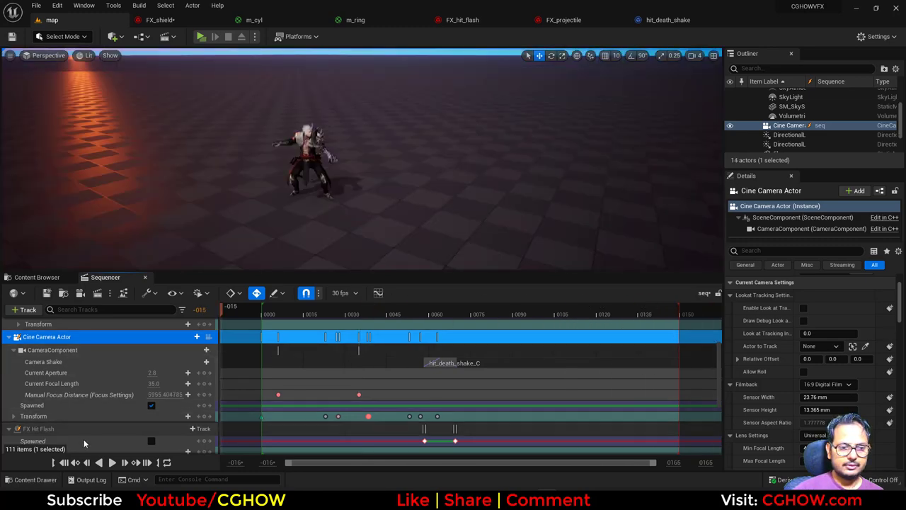
pyautogui.click(111, 464)
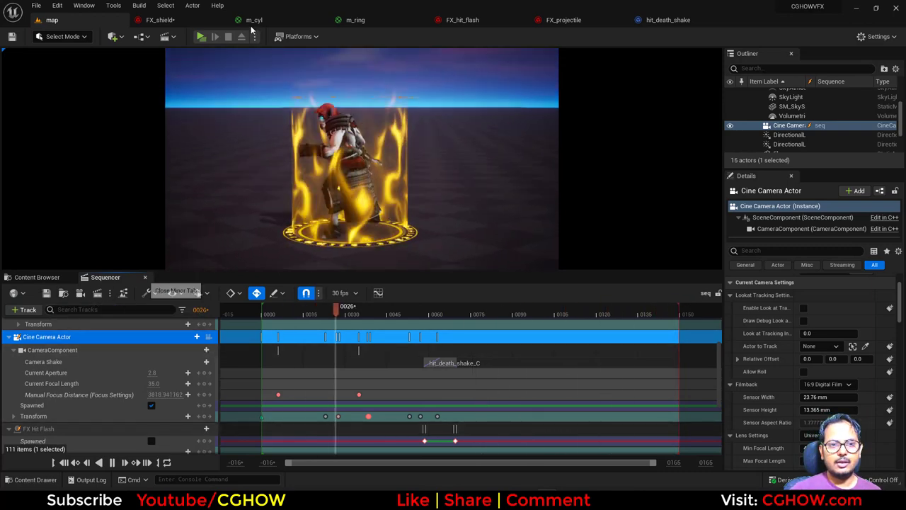
# Close the Sequencer and the open asset editors, applying the changes to the m_ring material
pyautogui.click(145, 277)
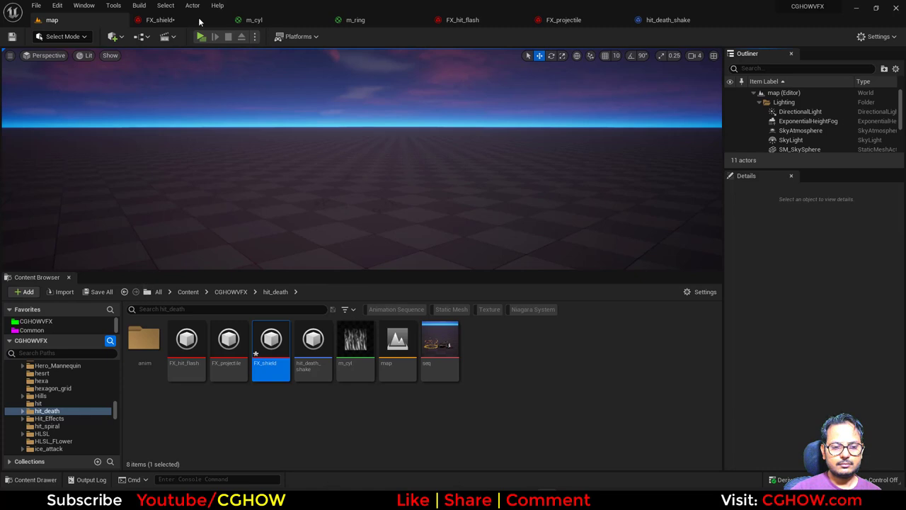
pyautogui.middleClick(261, 24)
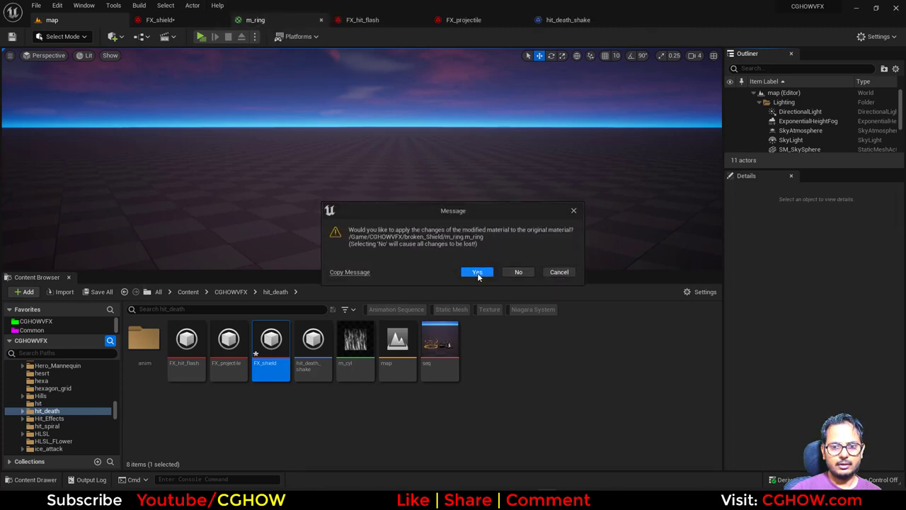
# Play the map level in the editor and view the finished shot in full screen
pyautogui.click(256, 37)
pyautogui.click(304, 63)
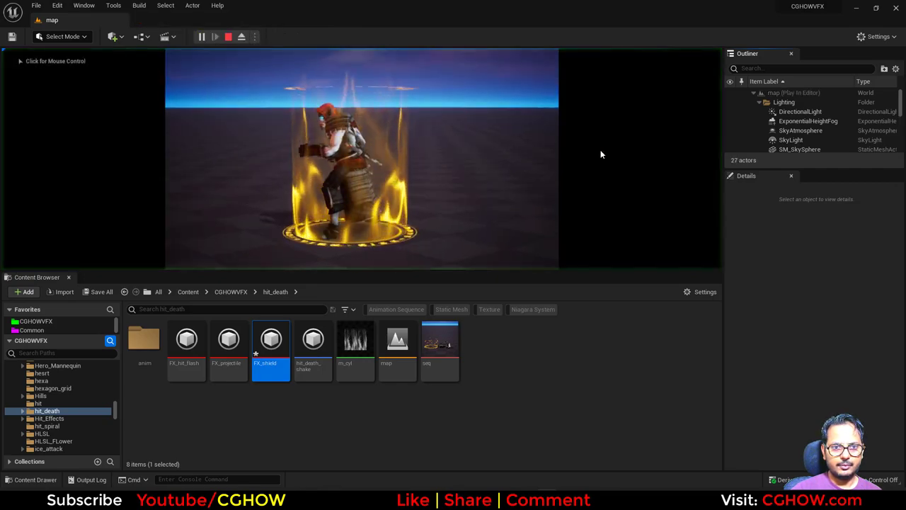
pyautogui.press('F11')
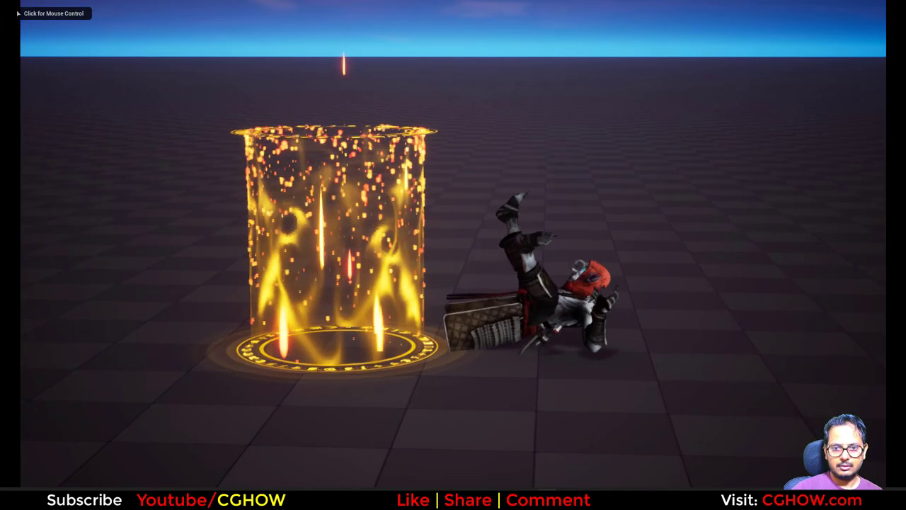